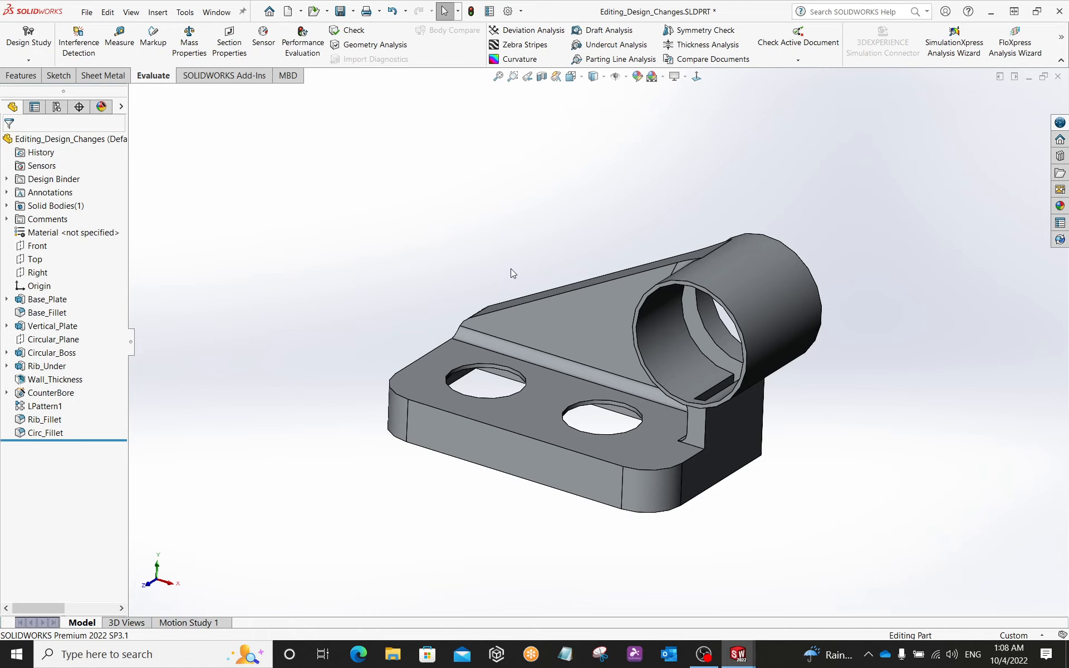
- Examine the bracket's overall shape from above and from the hollowed underside
middle_click_drag(526, 238, 607, 240)
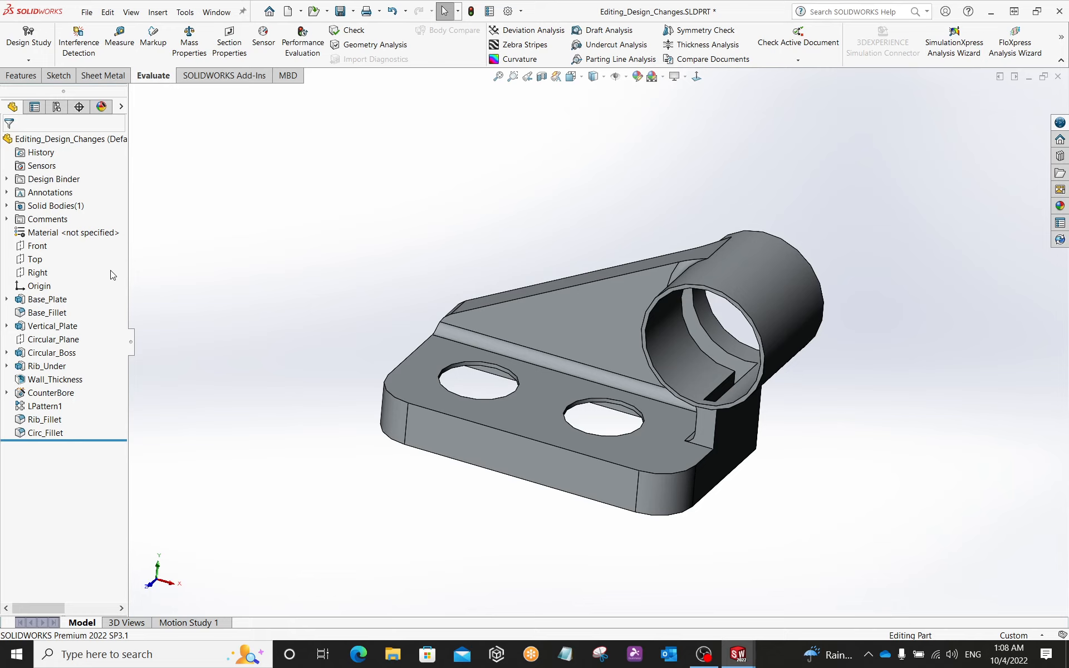
mouse_move(326, 263)
middle_mouse_down()
mouse_move(314, 265)
mouse_move(313, 248)
mouse_move(321, 255)
middle_mouse_up()
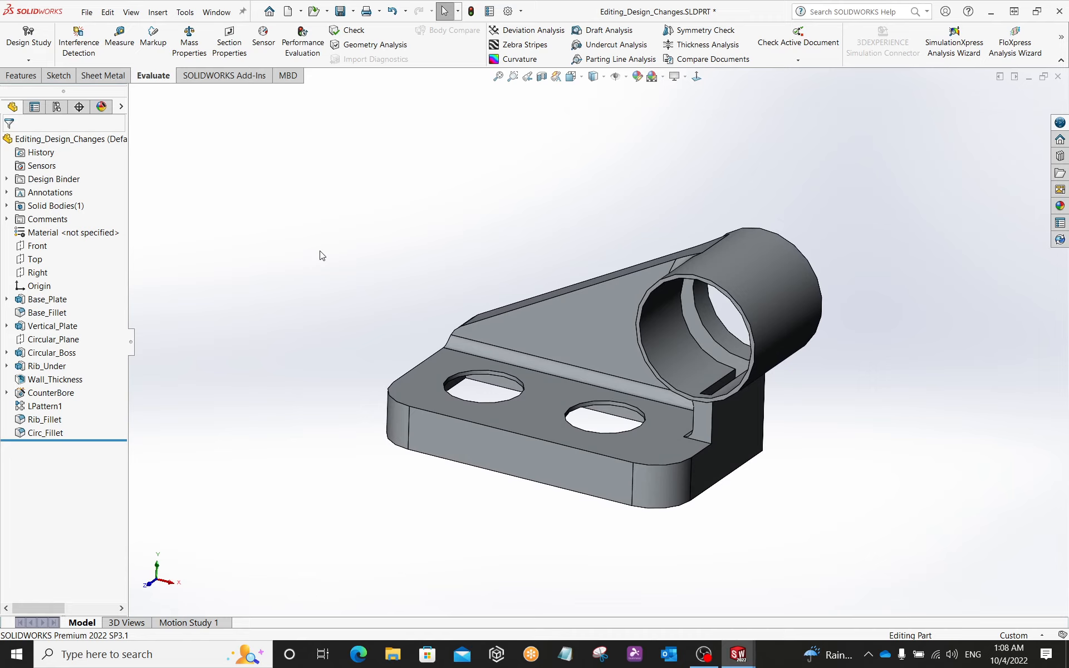
middle_click_drag(546, 431, 685, 289)
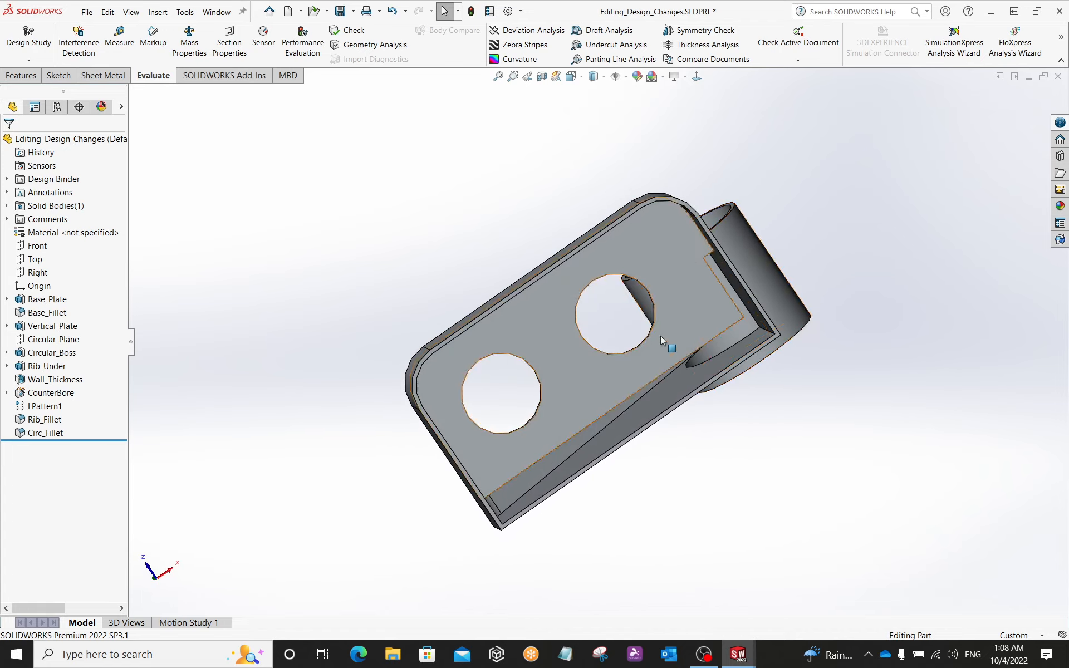
middle_click_drag(662, 338, 663, 307)
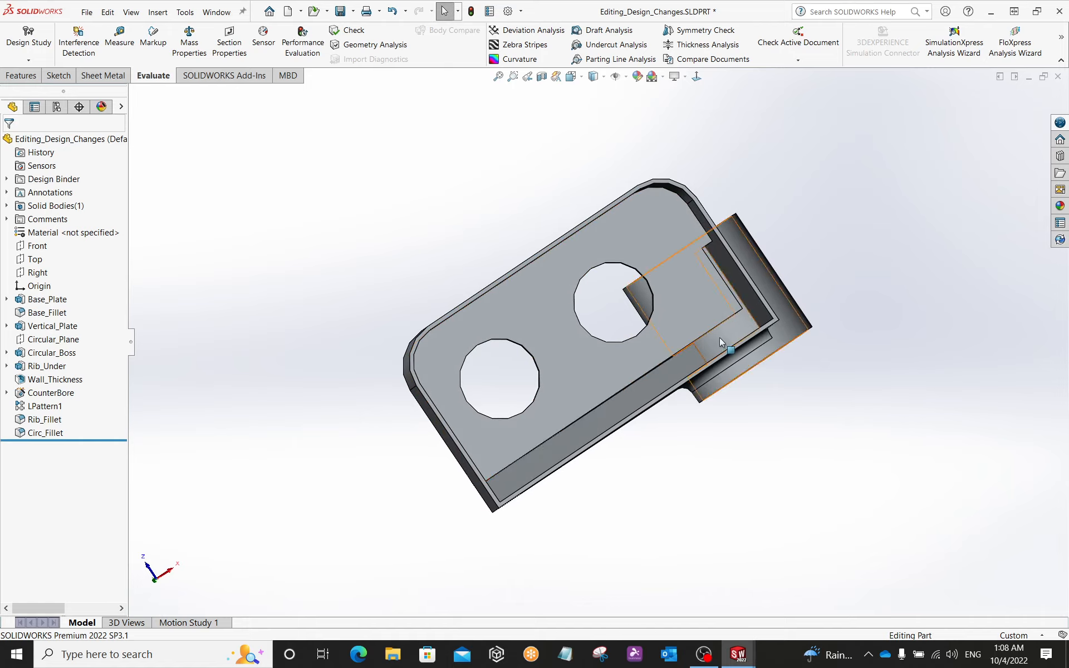
middle_click_drag(715, 341, 699, 558)
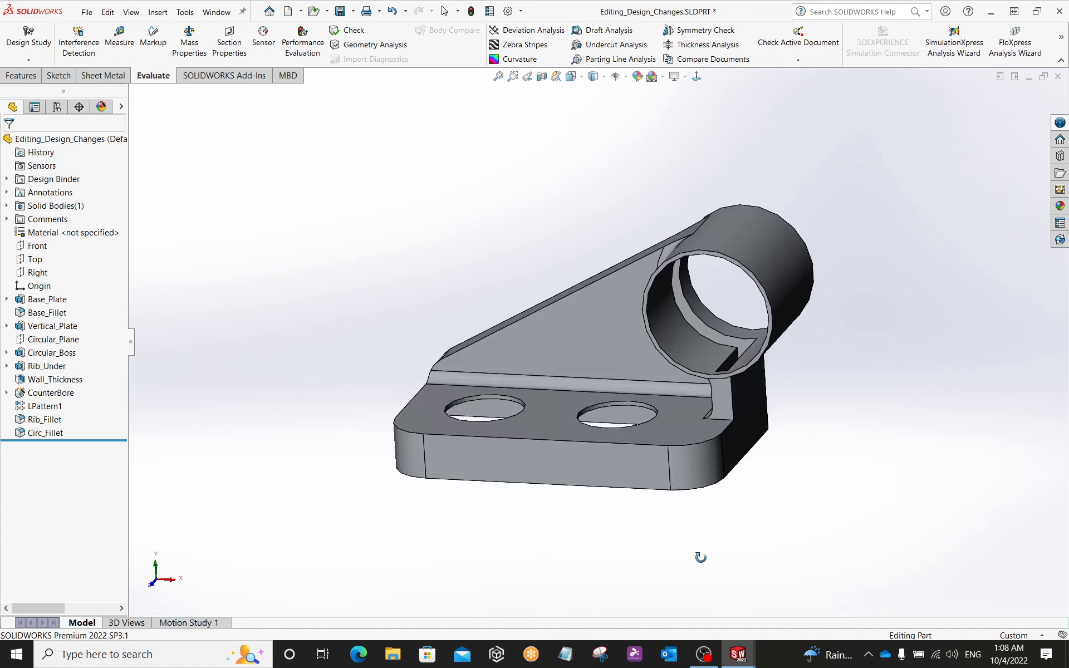
middle_click_drag(525, 432, 446, 484)
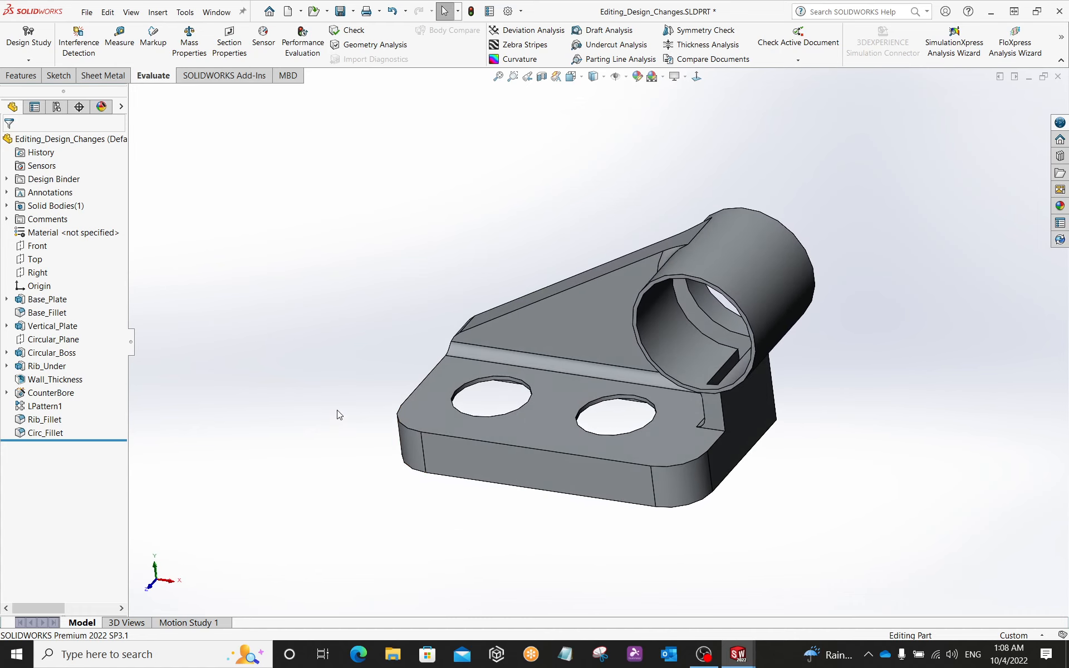
- Arrange the Editing_Design_Changes and Editing_Design_Changes_& parts side by side in separate windows
left_click(1044, 77)
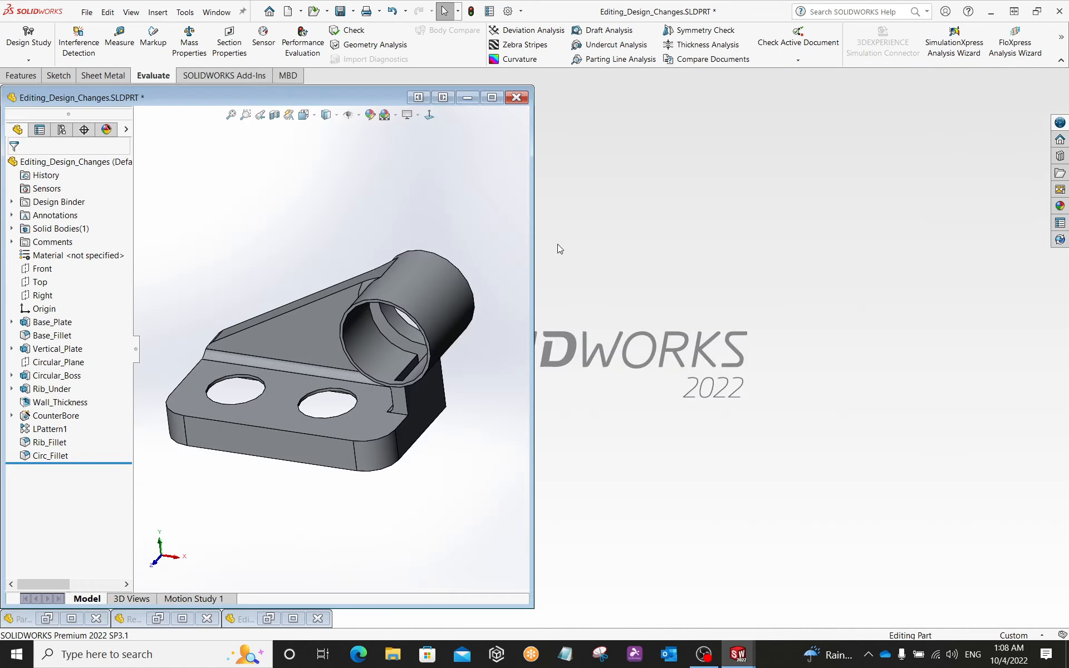
left_click(293, 619)
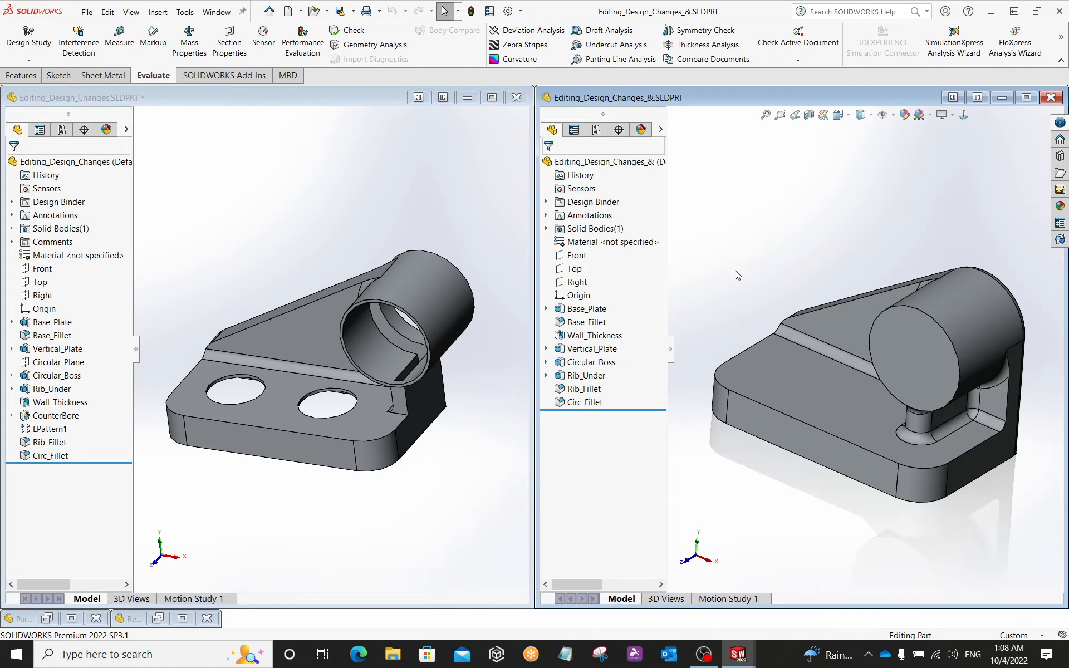
left_click(410, 212)
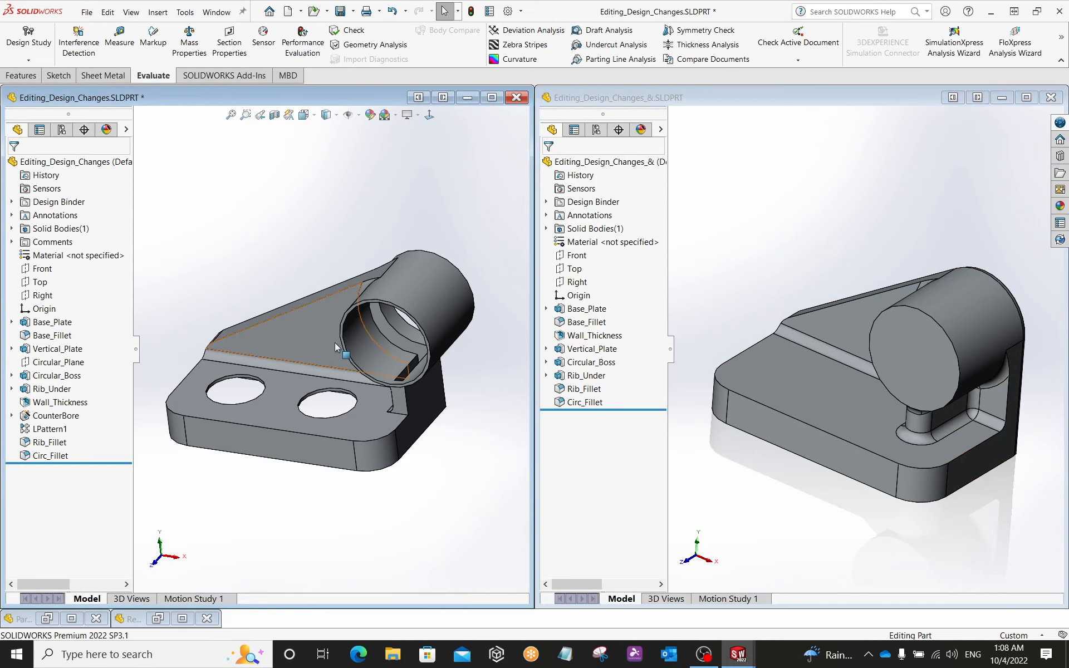
- Compare the base plate, vertical plate, circular boss and holes of both bracket versions from several angles
middle_click_drag(818, 357, 801, 343)
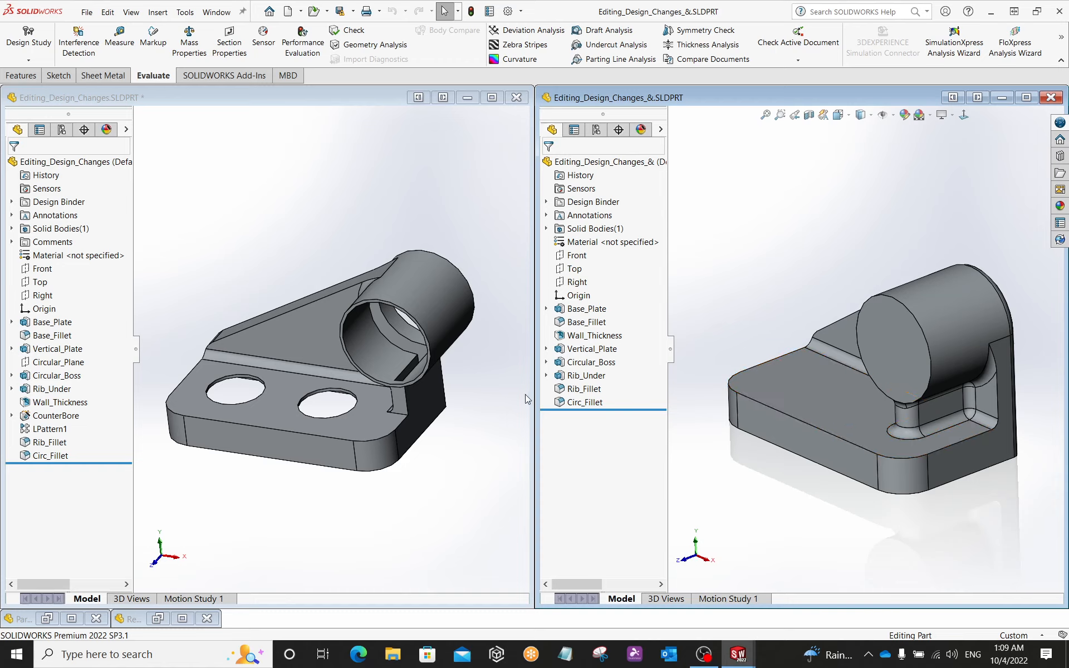
mouse_move(741, 430)
middle_mouse_down()
mouse_move(758, 422)
mouse_move(771, 305)
mouse_move(758, 418)
mouse_move(756, 319)
mouse_move(752, 448)
mouse_move(741, 451)
middle_mouse_up()
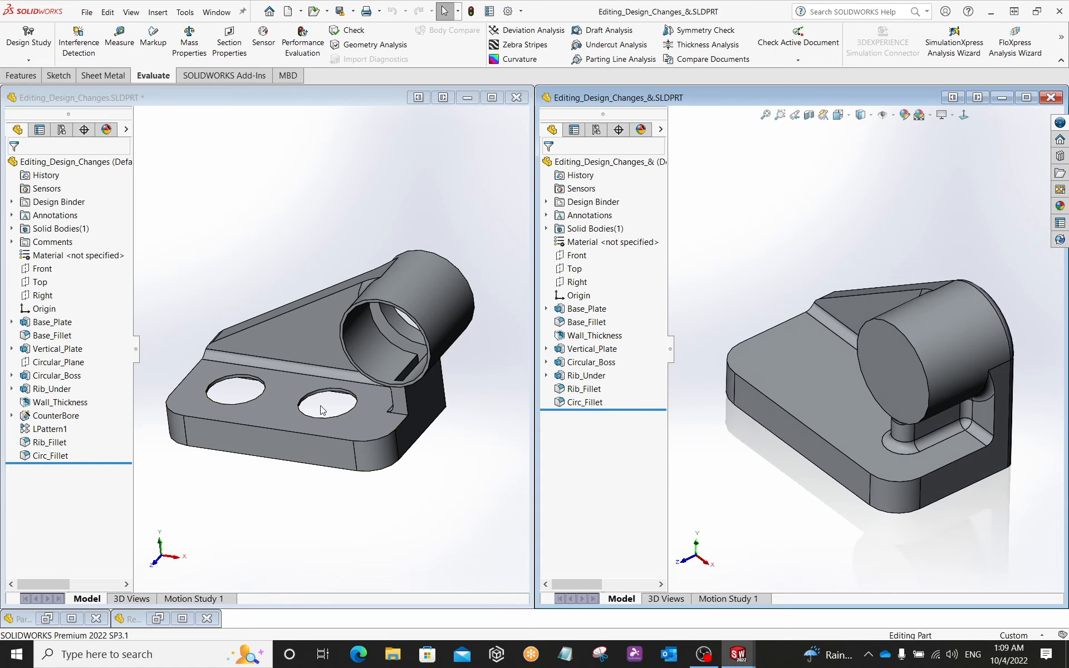
middle_click_drag(323, 410, 316, 380)
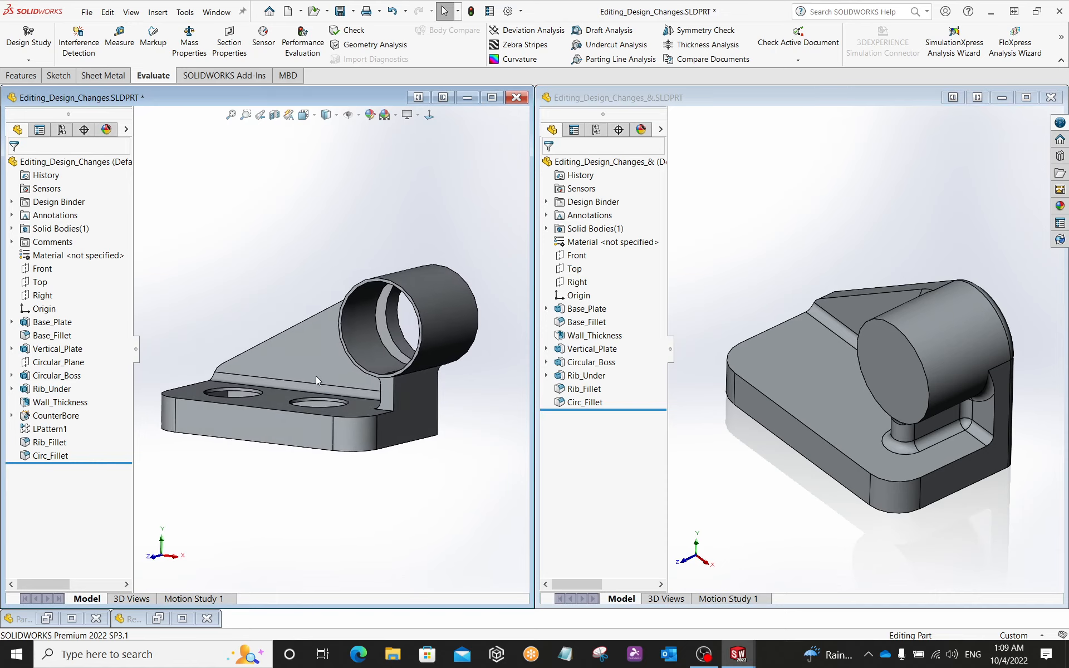
left_click(415, 416)
middle_click_drag(439, 499, 488, 453)
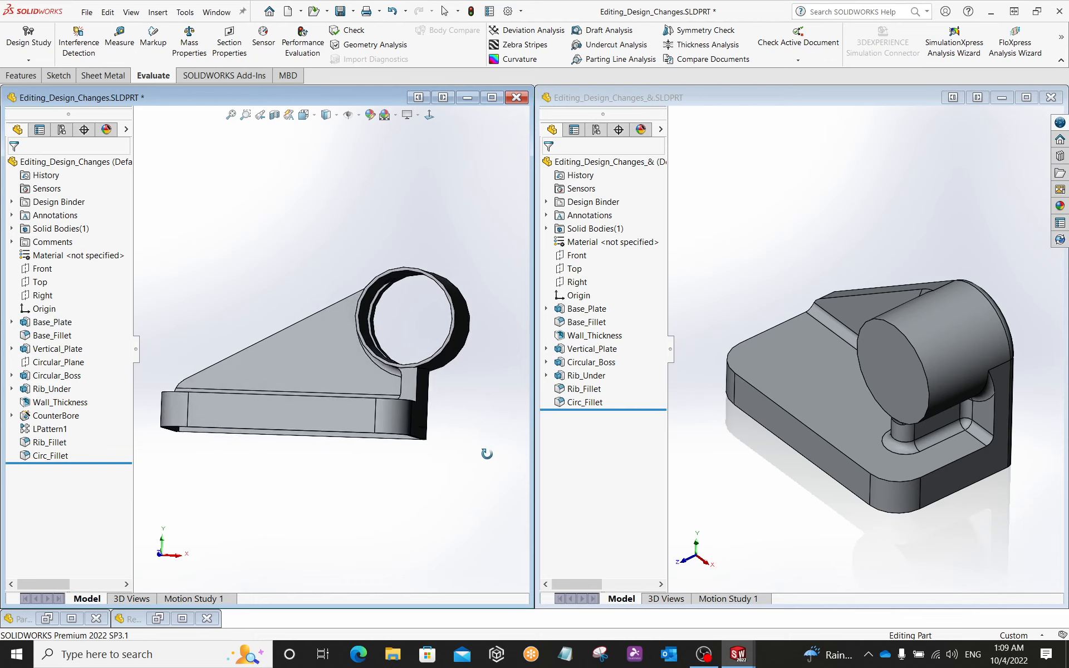
middle_click_drag(844, 376, 864, 342)
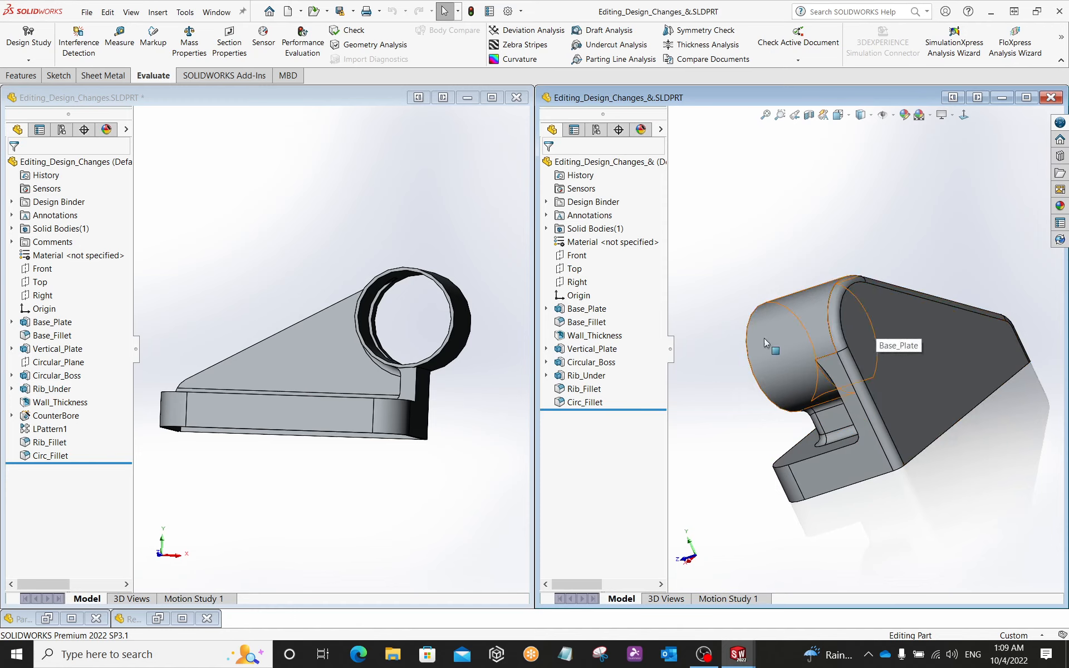
middle_click_drag(460, 352, 298, 339)
middle_click_drag(328, 279, 451, 362)
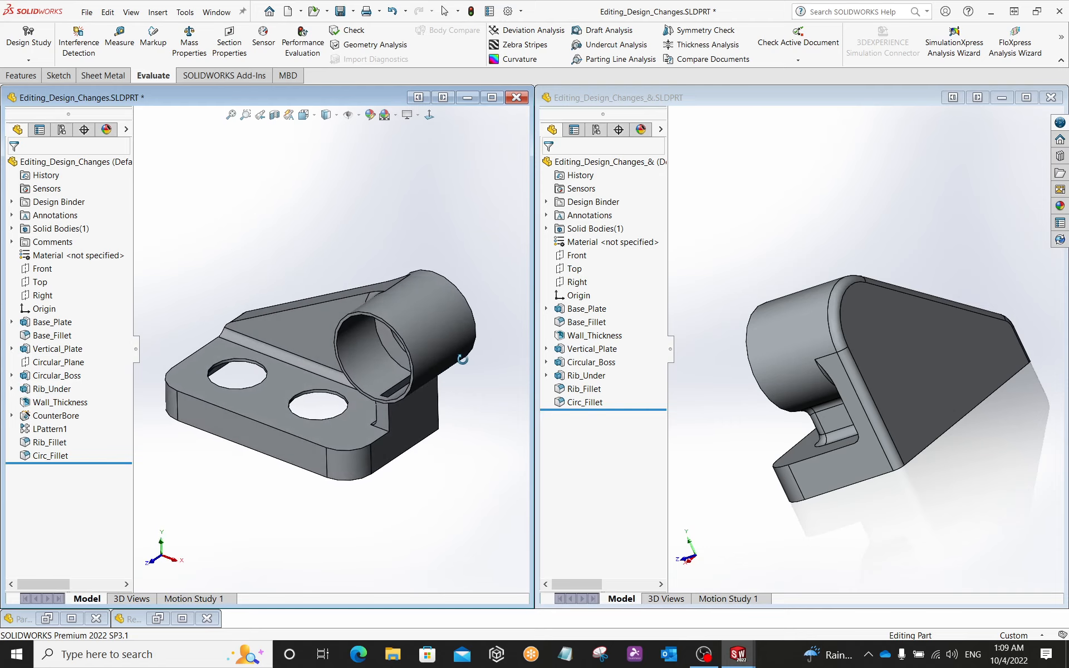
middle_click_drag(804, 355, 763, 434)
middle_click_drag(351, 378, 334, 465)
middle_click_drag(865, 269, 832, 278)
middle_click_drag(435, 340, 424, 384)
scroll(411, 391, "down", 3)
- Select the Rib_Under face in each part and compare the rib's shape and position beneath the circular boss
left_click(411, 391)
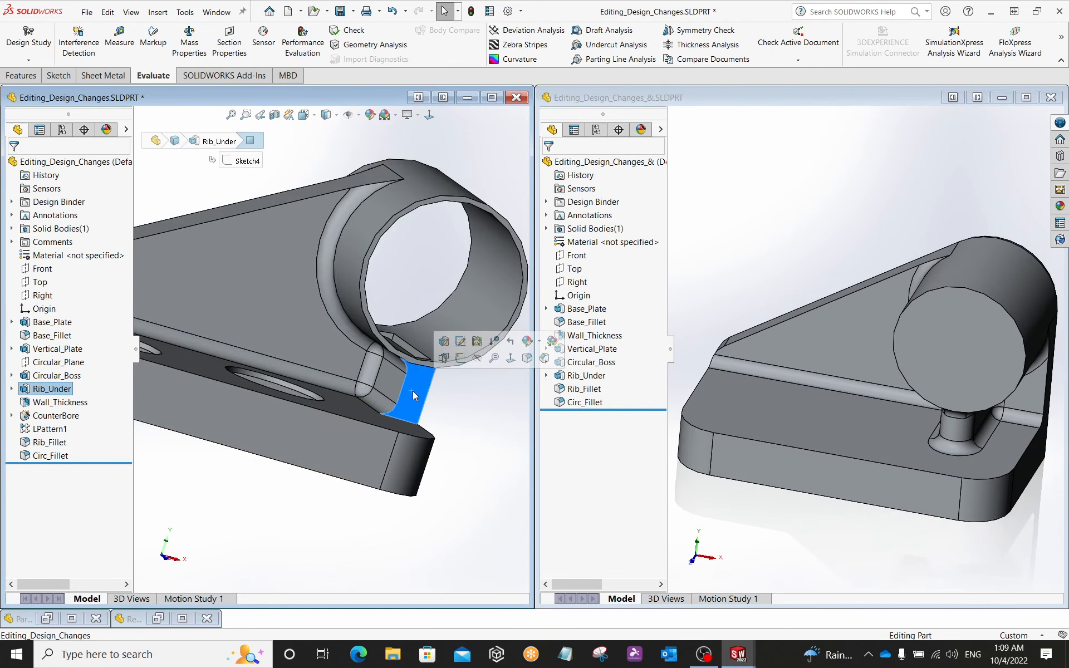
left_click(957, 430)
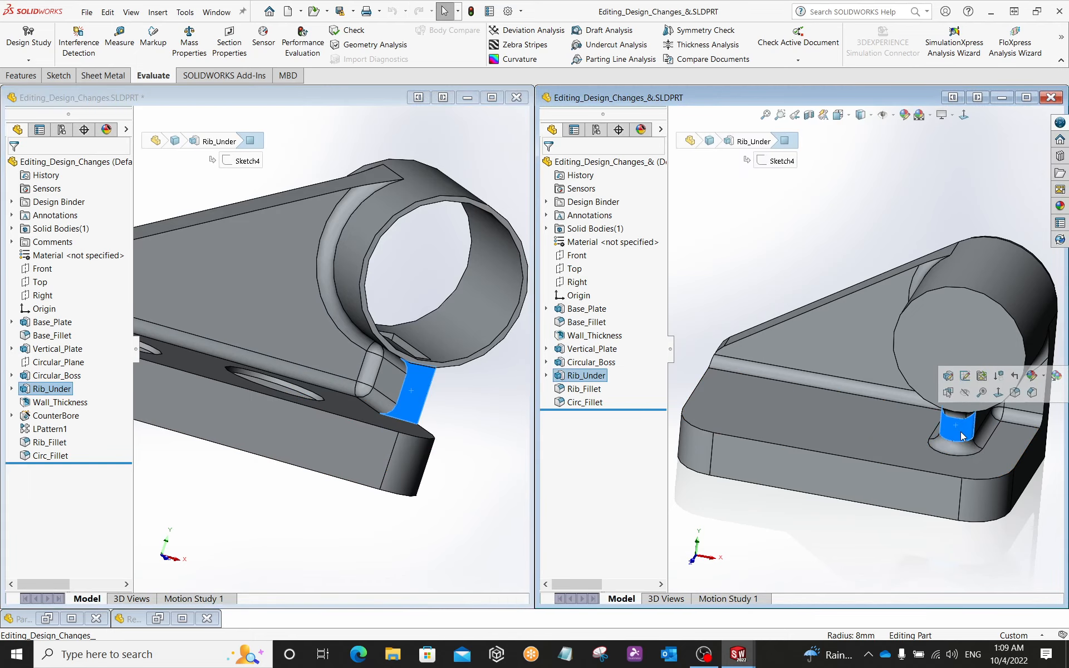
mouse_move(957, 430)
middle_mouse_down()
mouse_move(931, 417)
mouse_move(961, 416)
middle_mouse_up()
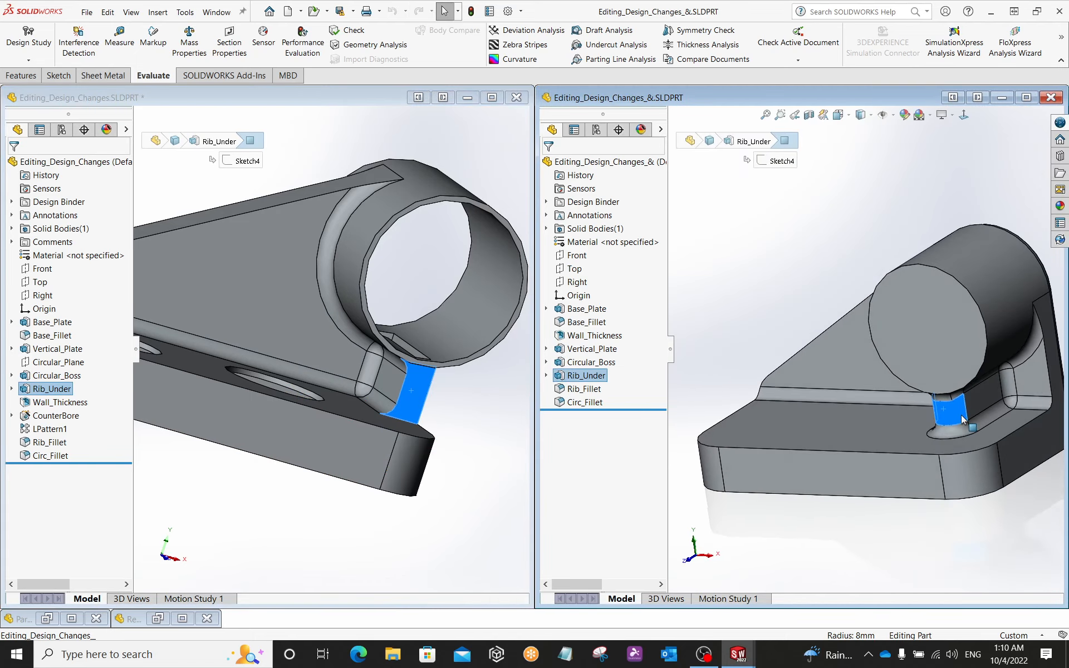
left_click(457, 414)
middle_click_drag(457, 413, 436, 389)
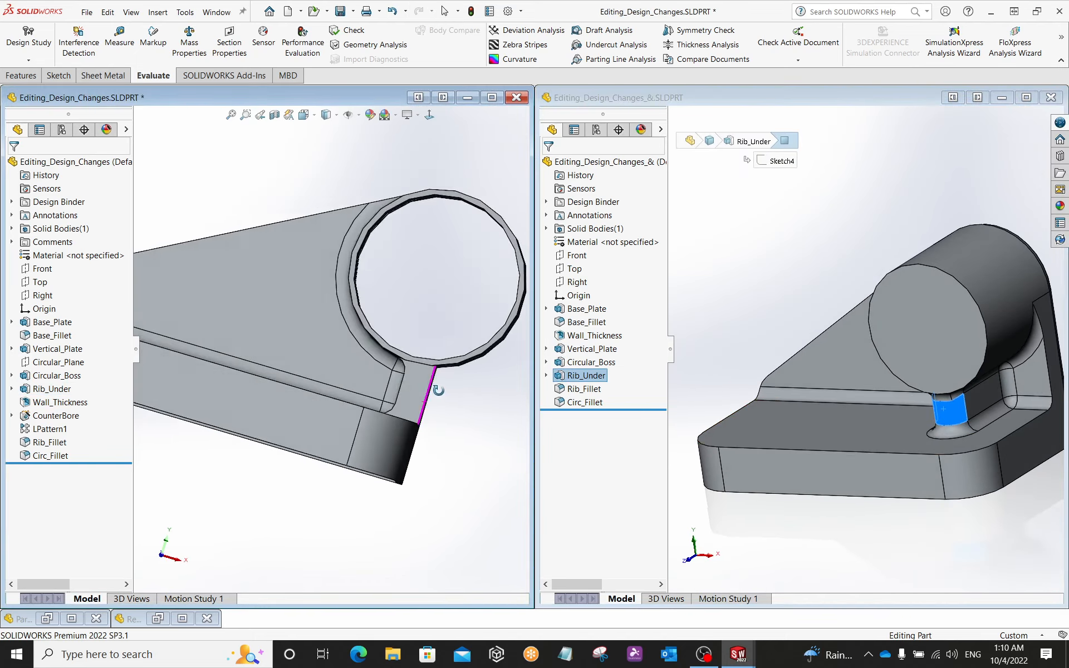
middle_click_drag(813, 422, 982, 405)
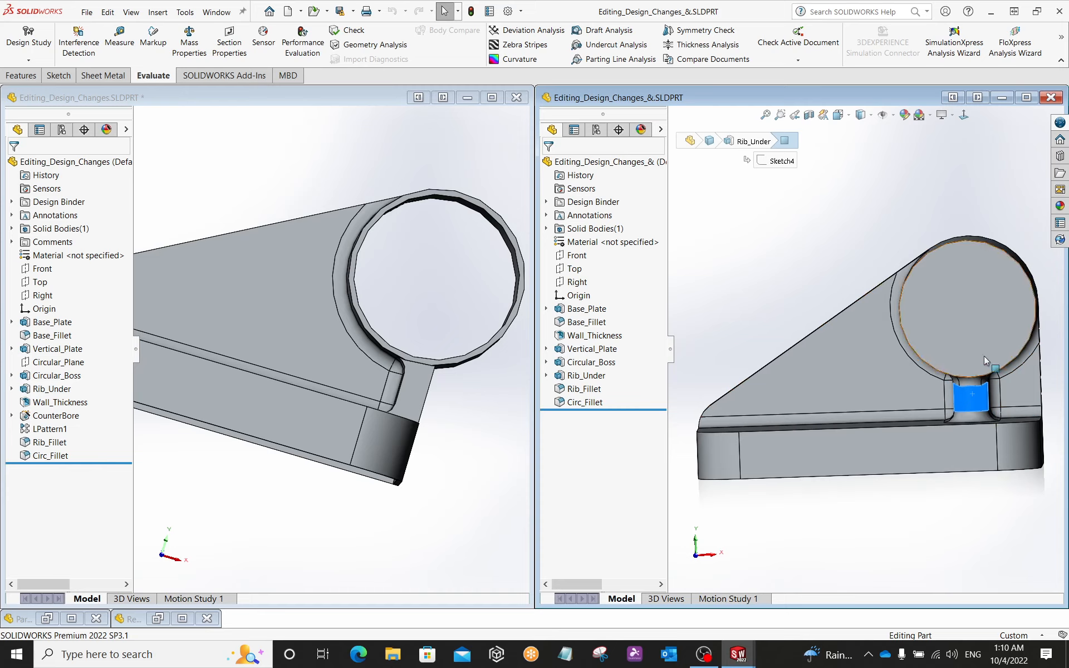
- Close the Editing_Design_Changes_& part and show Editing_Design_Changes maximized in the isometric view
scroll(312, 341, "up", 2)
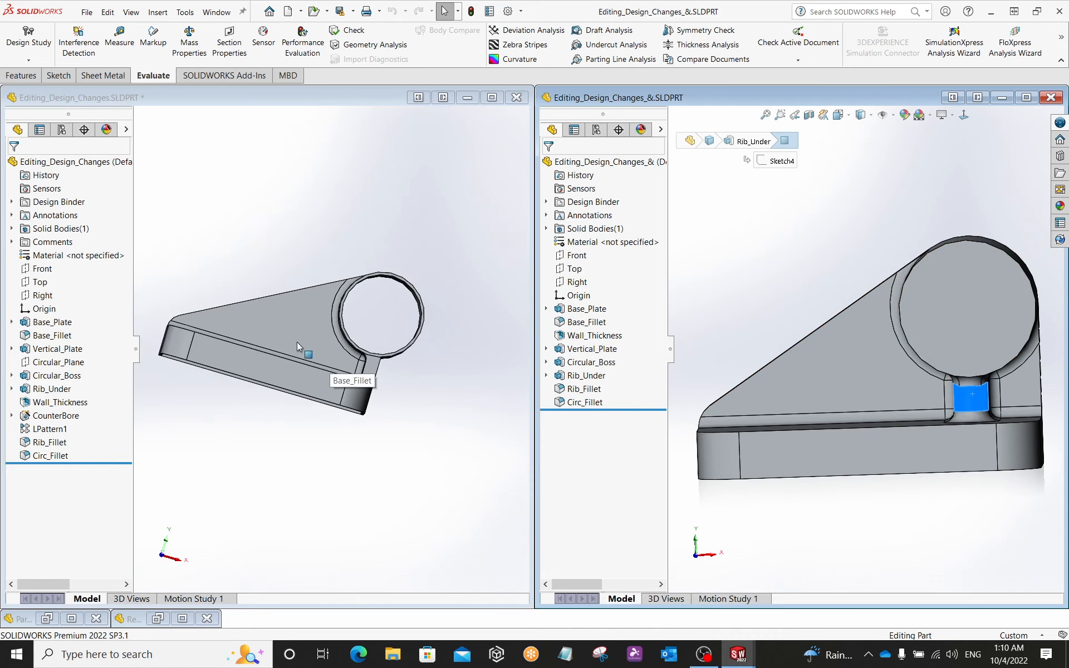
left_click(297, 342)
key("ctrl+7")
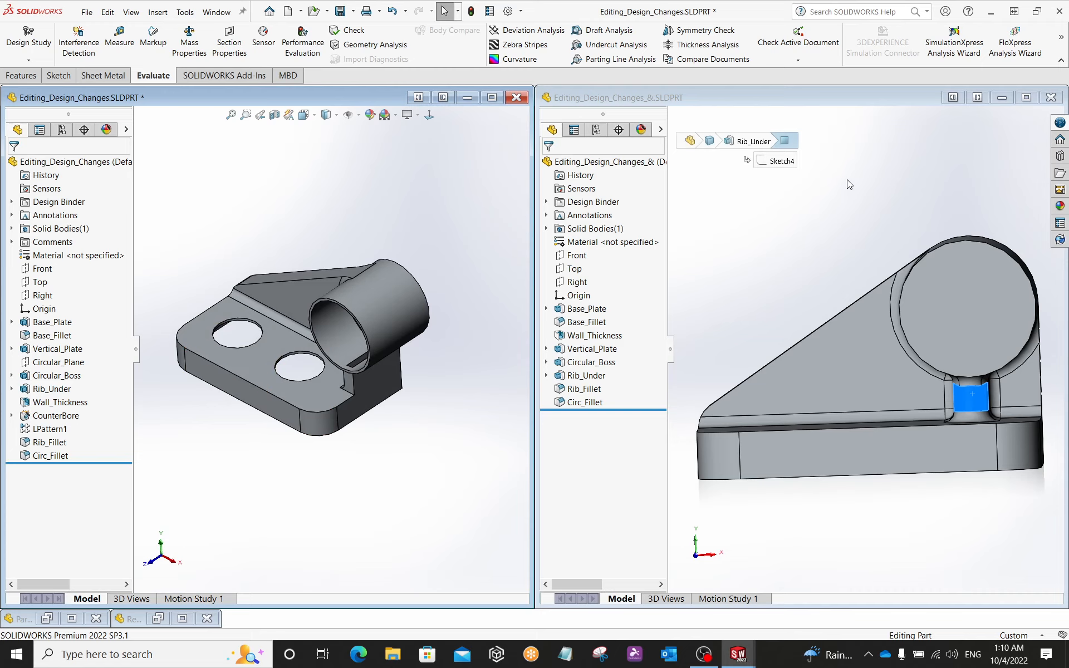
left_click(1058, 100)
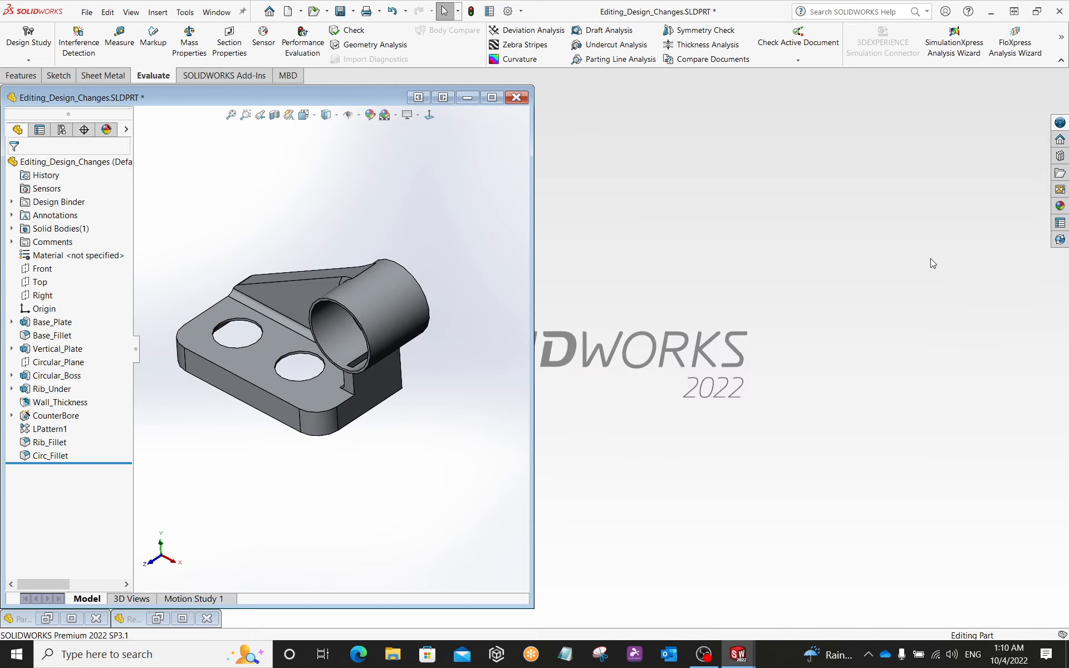
left_click(492, 97)
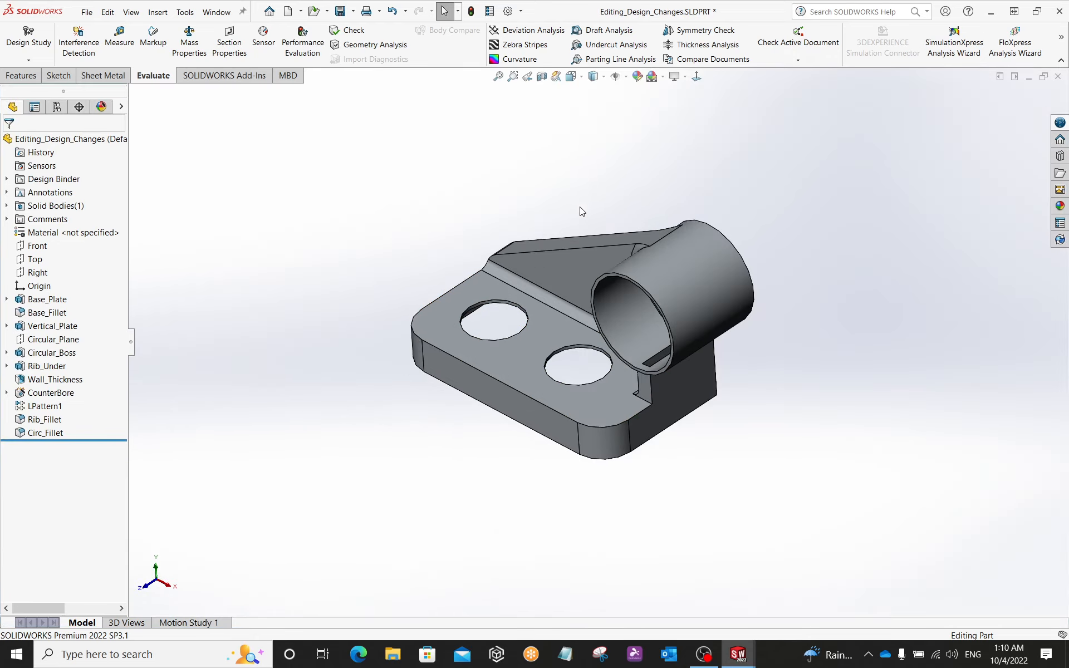
key("f")
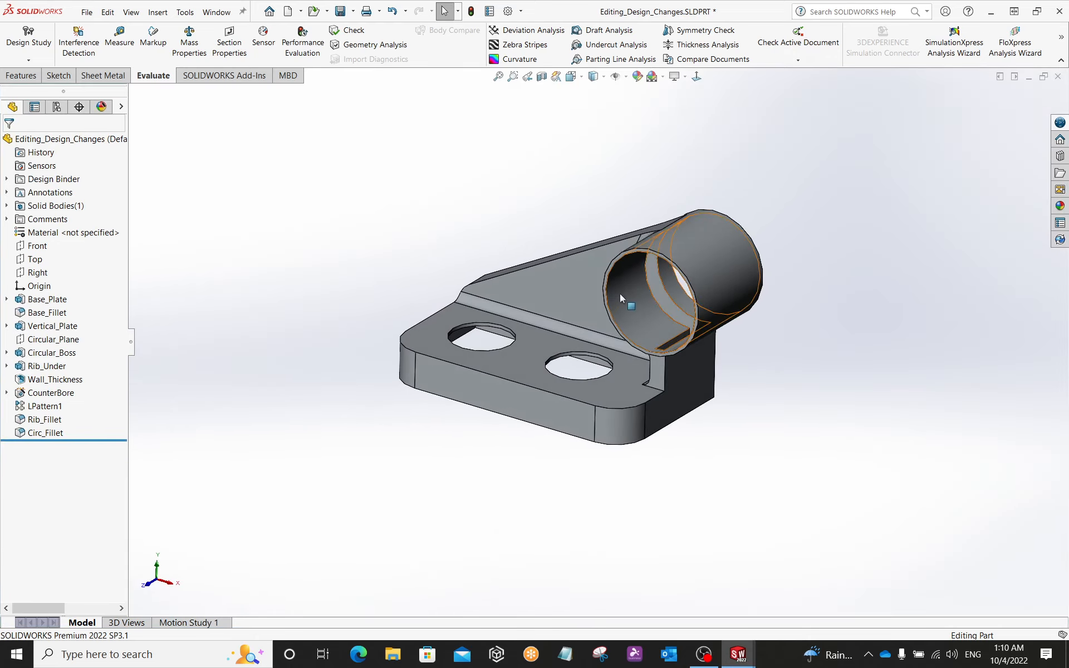
left_click(594, 76)
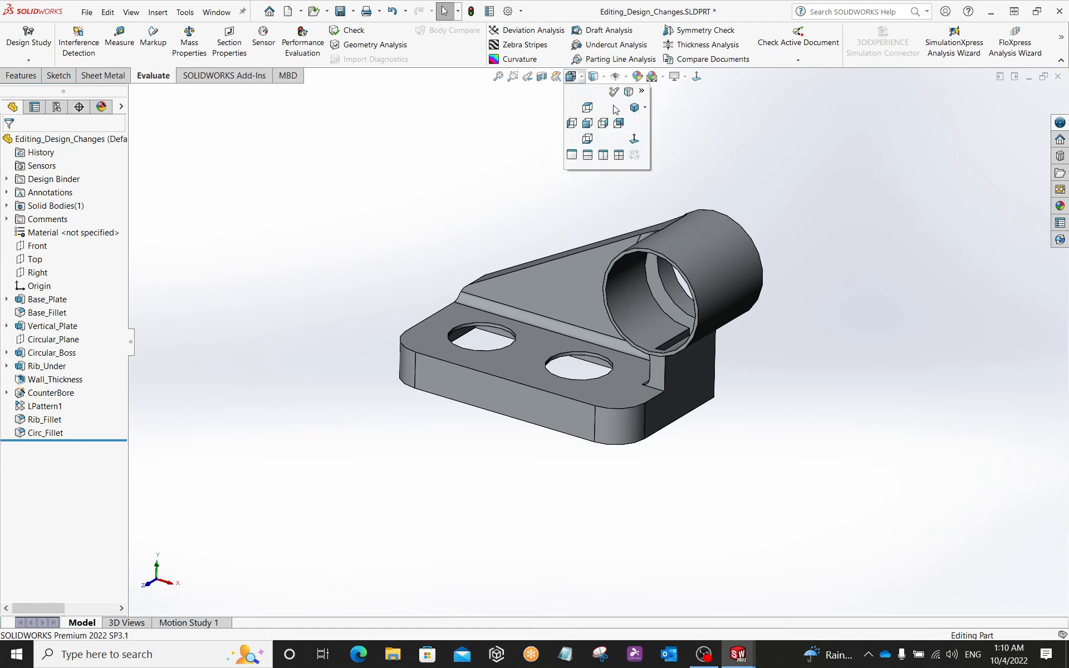
left_click(632, 147)
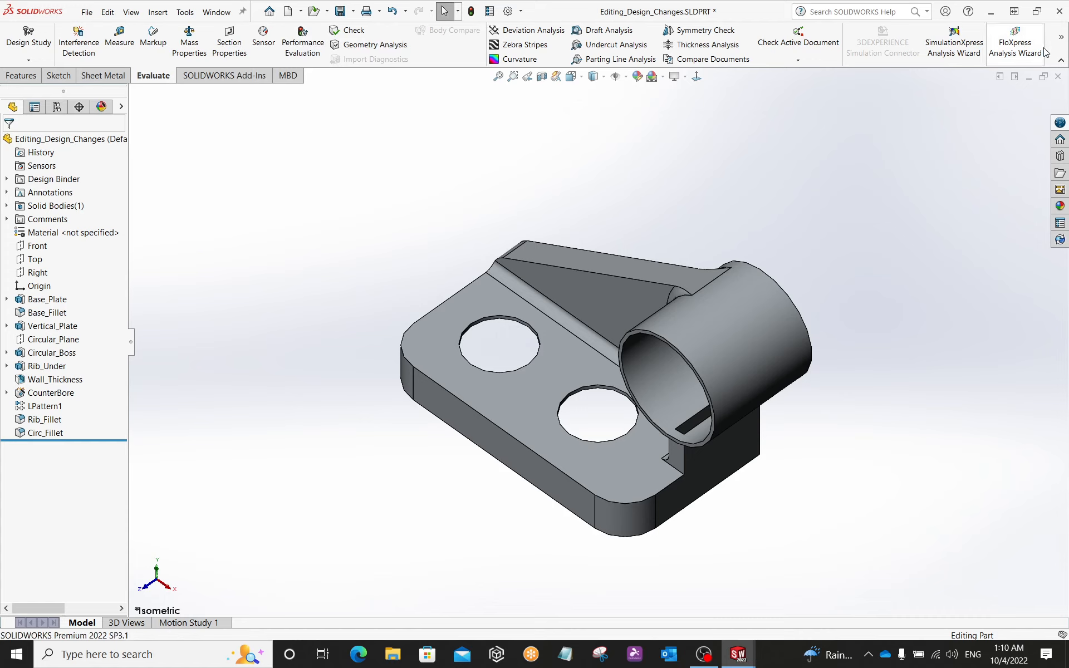
- Open Part Reviewer for the Editing_Design_Changes part and keep it pinned open
mouse_move(1062, 45)
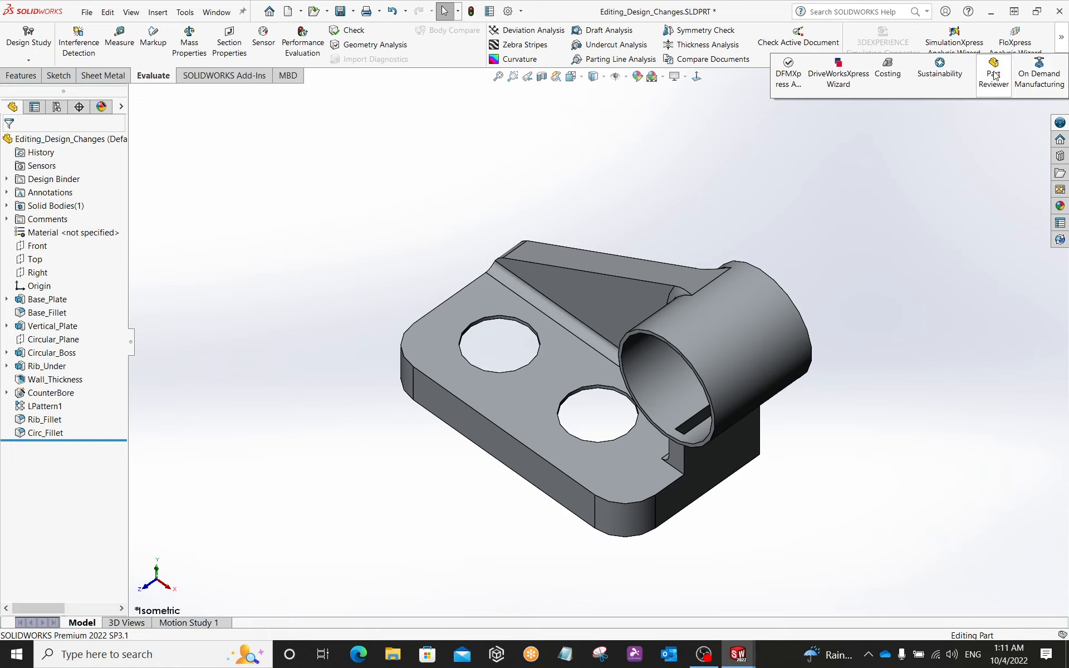
left_click(997, 78)
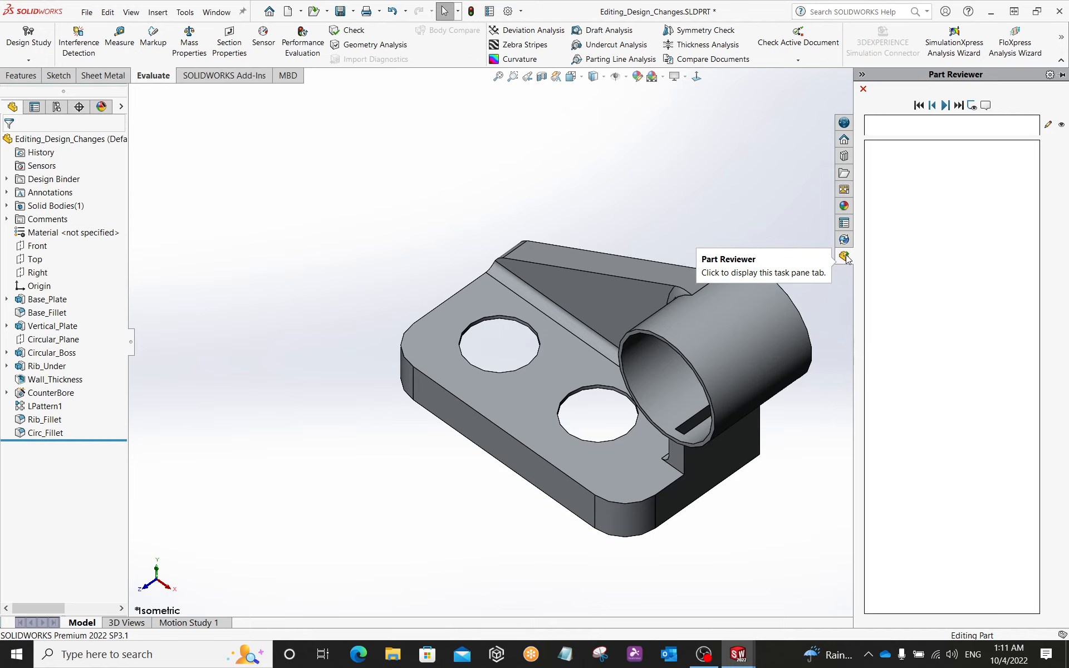
left_click(1062, 75)
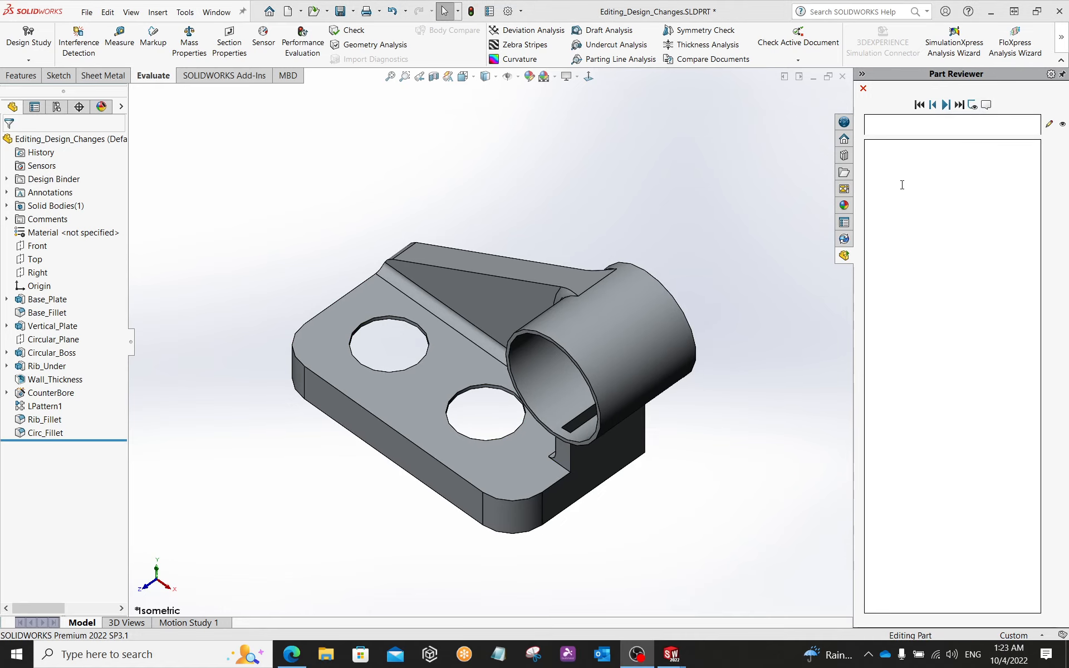
- Rewind the review to Base_Plate, include sketch details, and step forward through Sketch1 to Base_Fillet, fitting the sketch in view
left_click(919, 105)
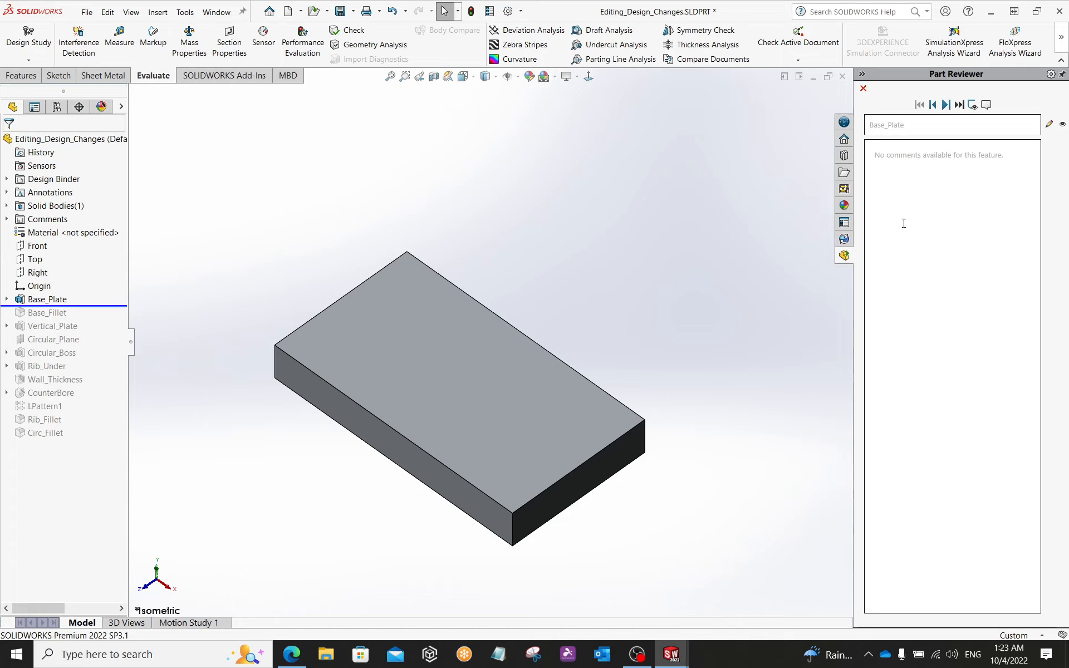
left_click(973, 106)
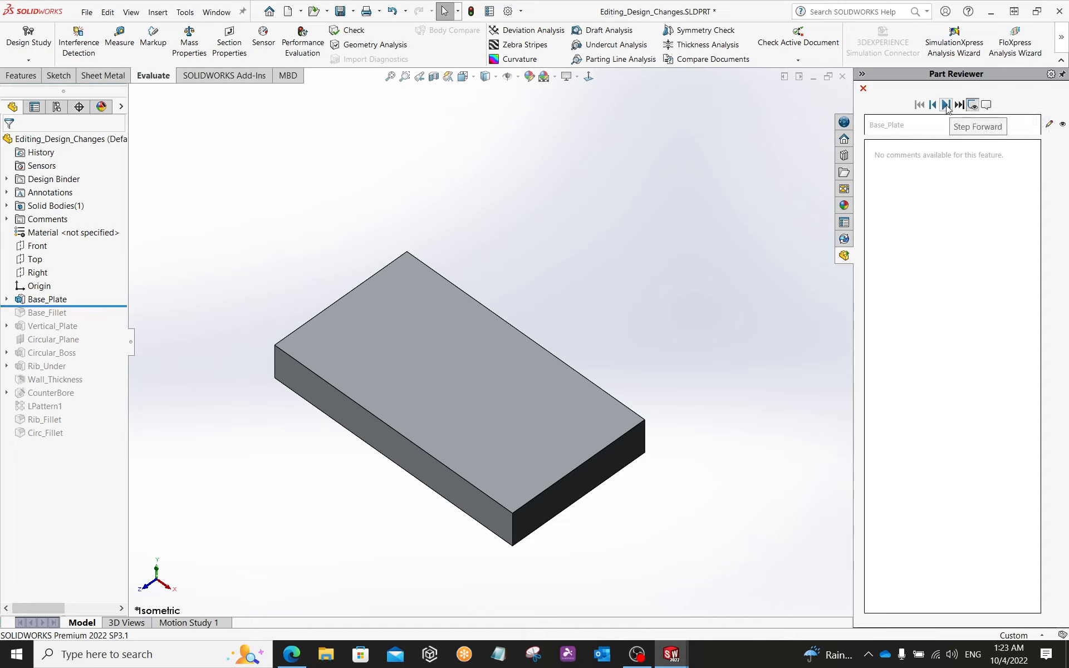
left_click(946, 105)
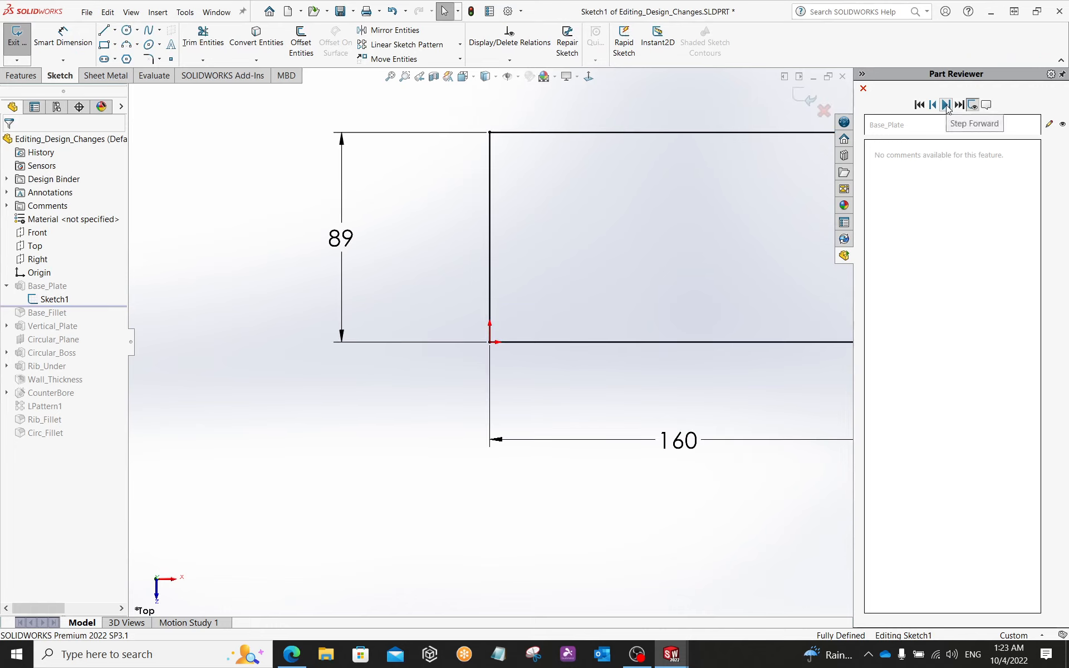
left_click(390, 77)
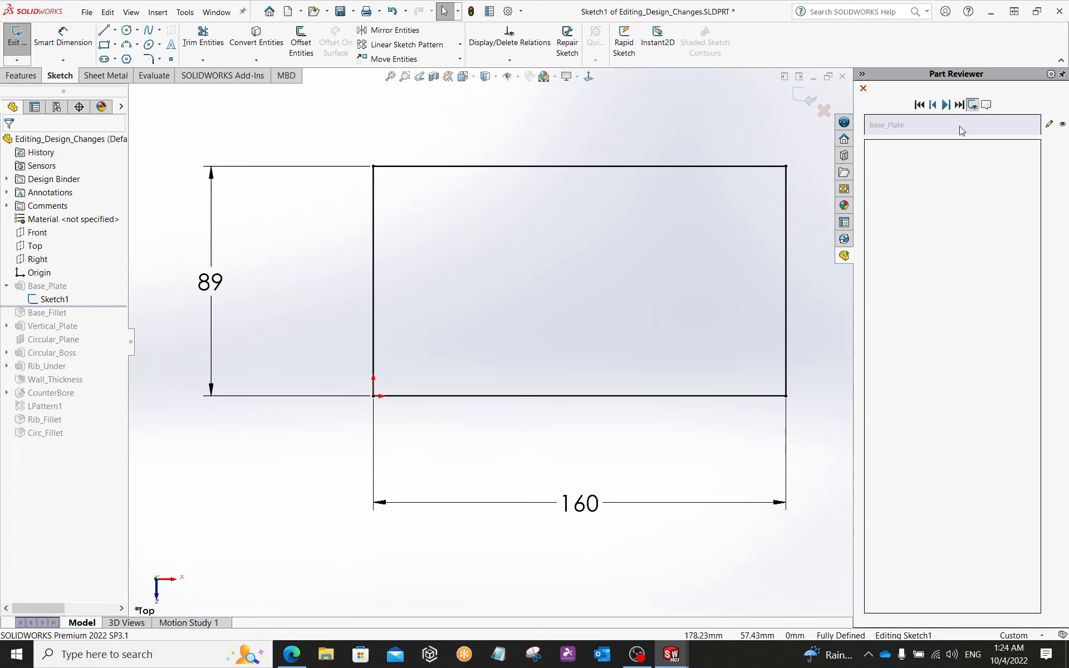
left_click(947, 105)
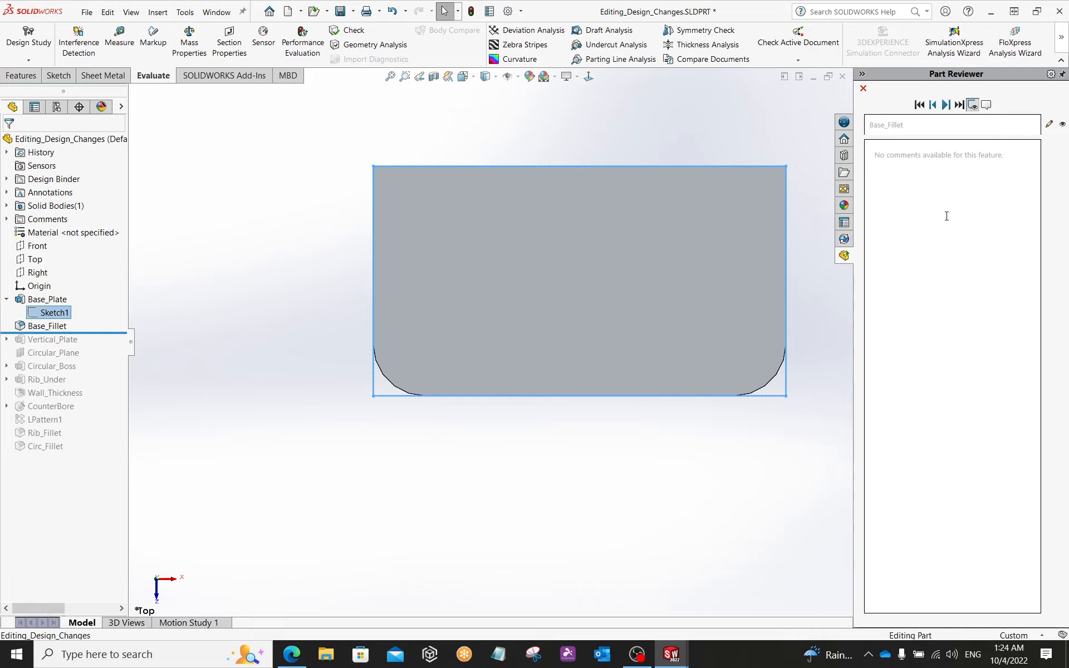
- Inspect the filleted corners of the base plate, advance the review to Vertical_Plate, and examine that feature and its comment
mouse_move(557, 565)
middle_mouse_down()
mouse_move(535, 537)
mouse_move(525, 470)
mouse_move(496, 410)
mouse_move(523, 381)
mouse_move(492, 410)
middle_mouse_up()
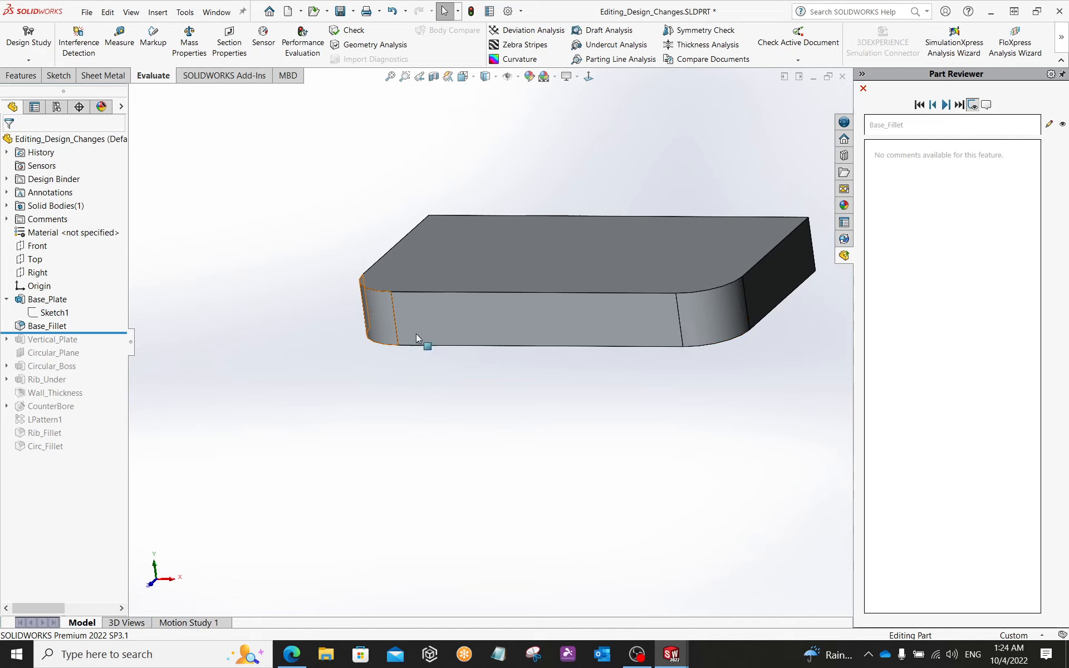
middle_click_drag(628, 383, 769, 351)
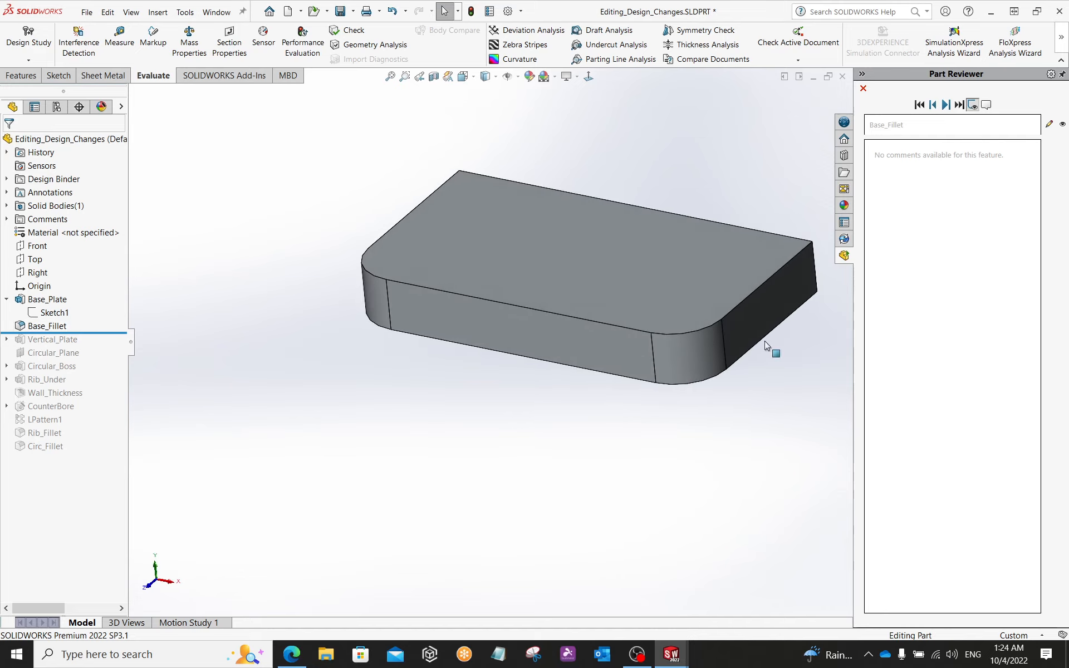
left_click(946, 105)
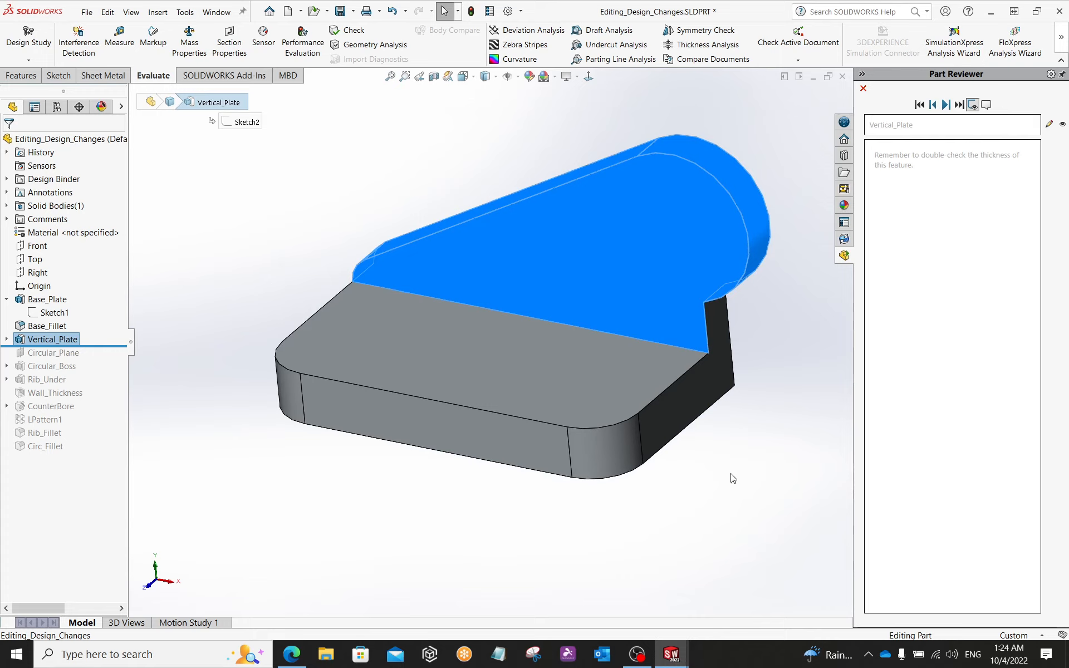
middle_click_drag(647, 478, 603, 492)
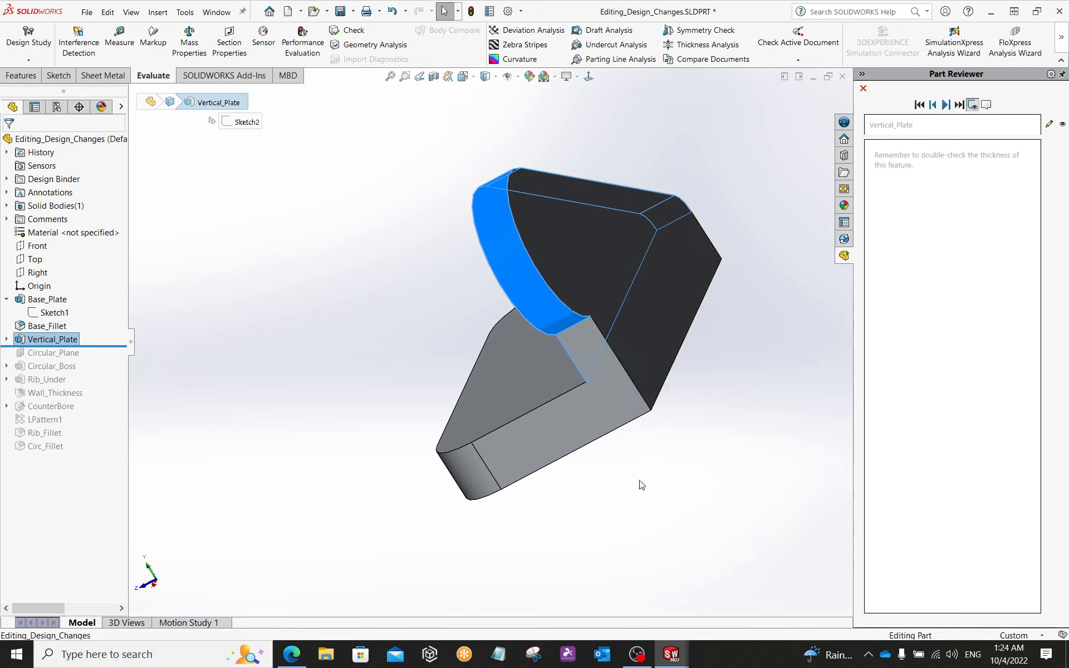
left_click(709, 448)
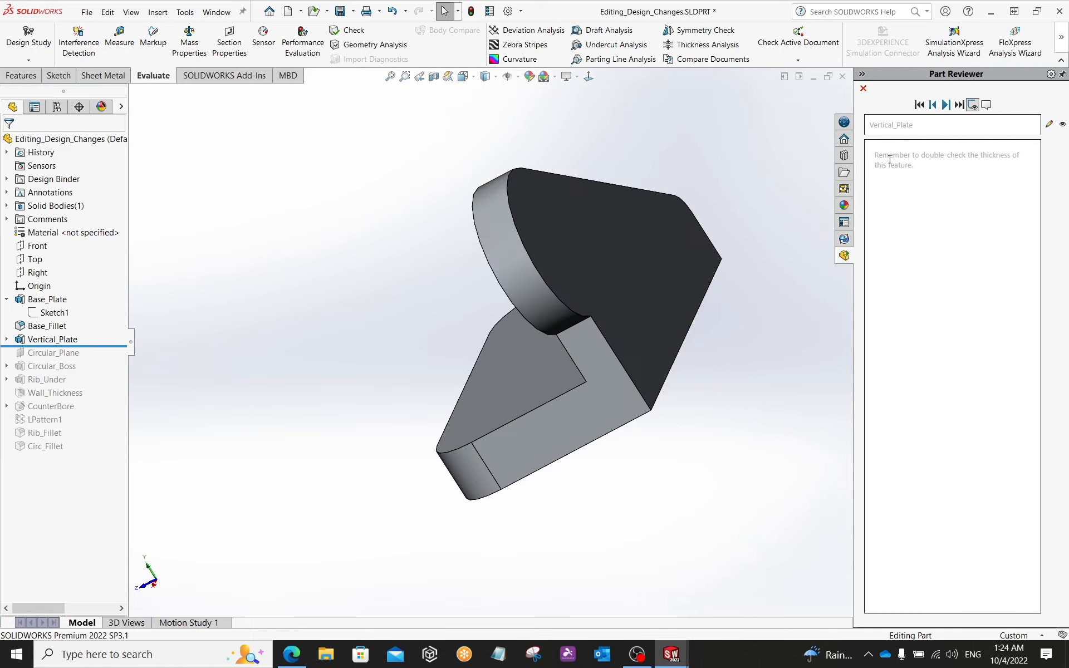
- Advance the review to Sketch2 of Vertical_Plate and orient the view normal to the base plate's front face
left_click(946, 105)
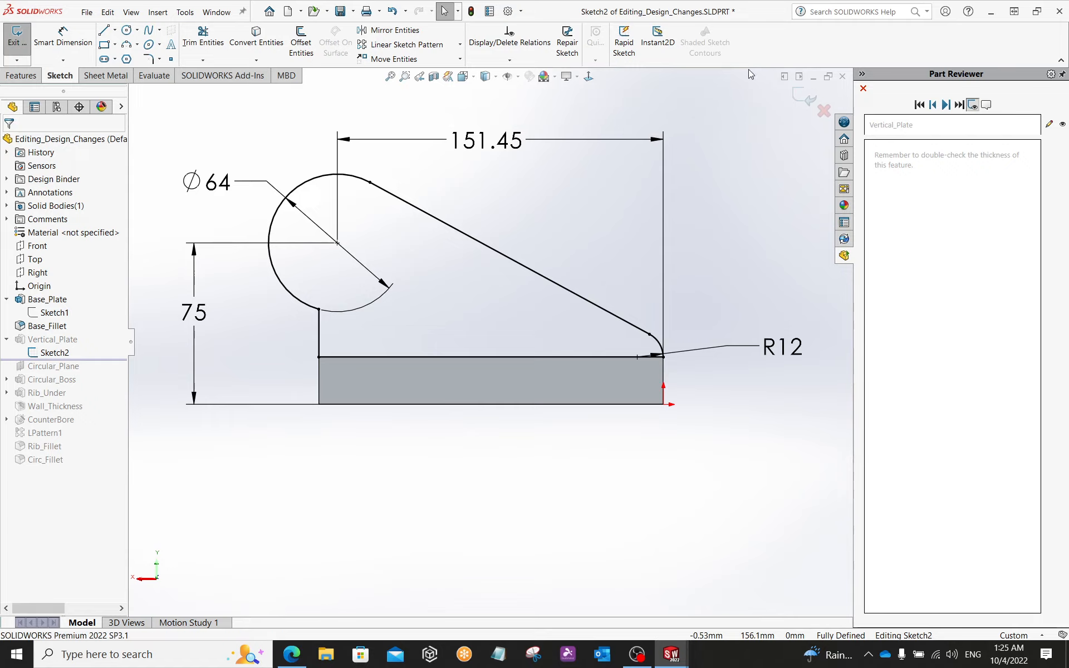
mouse_move(421, 265)
middle_mouse_down()
mouse_move(641, 272)
mouse_move(501, 290)
mouse_move(613, 378)
middle_mouse_up()
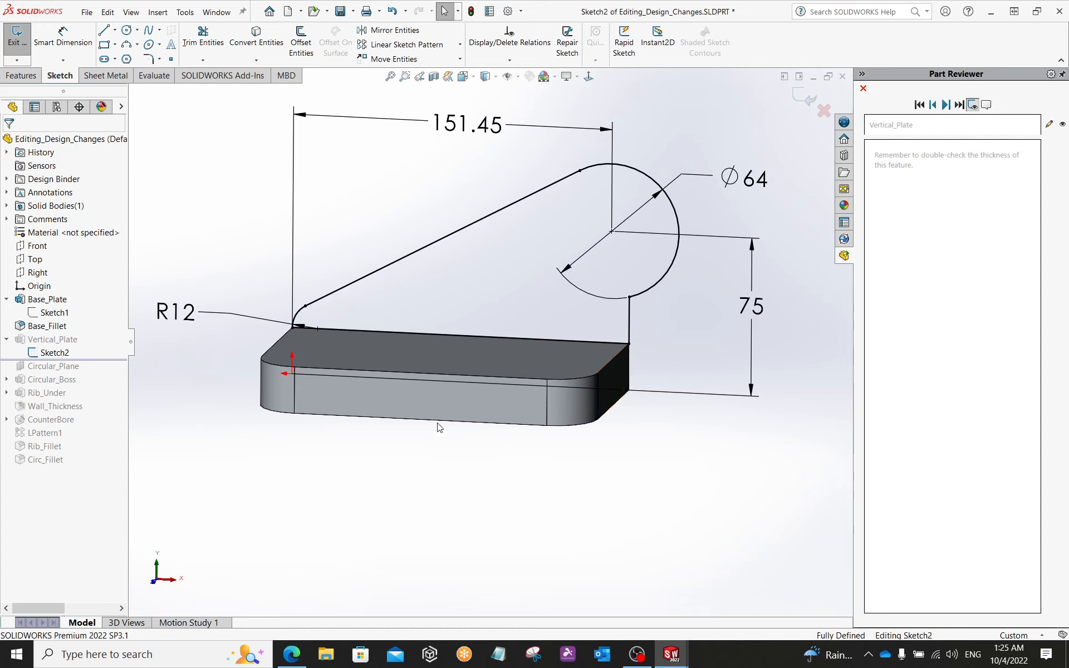
left_click(429, 392)
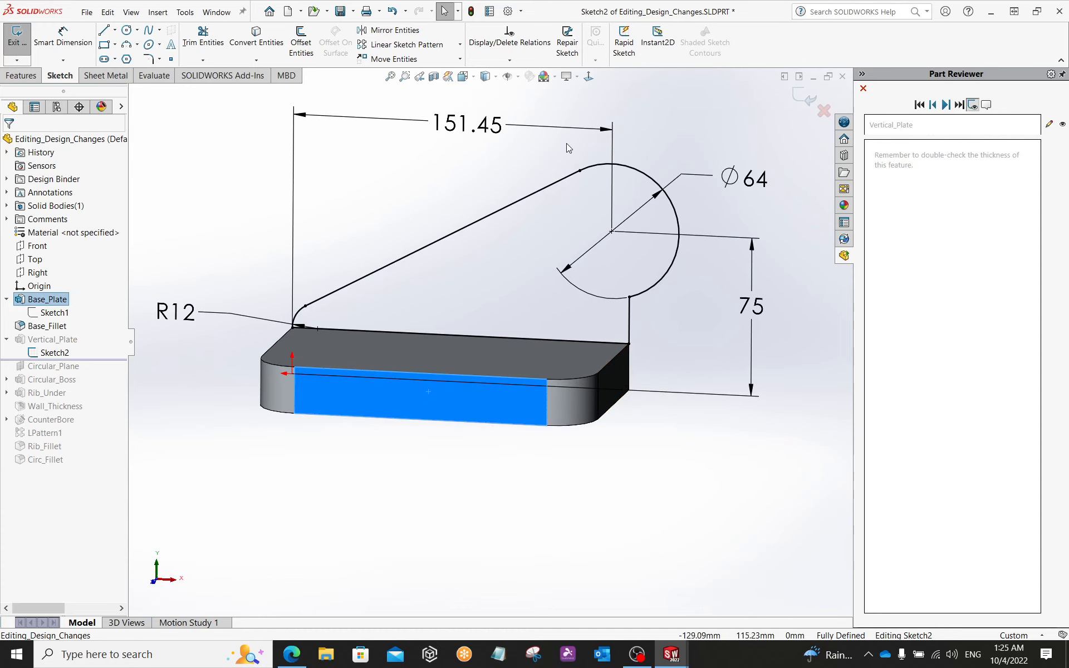
left_click(589, 78)
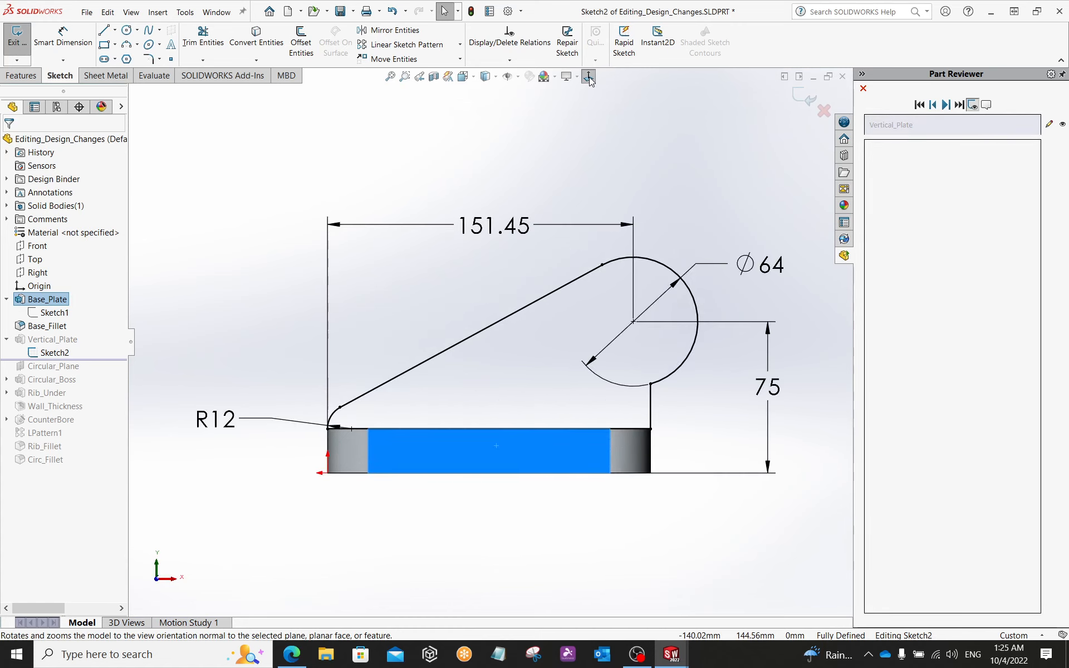
left_click(587, 172)
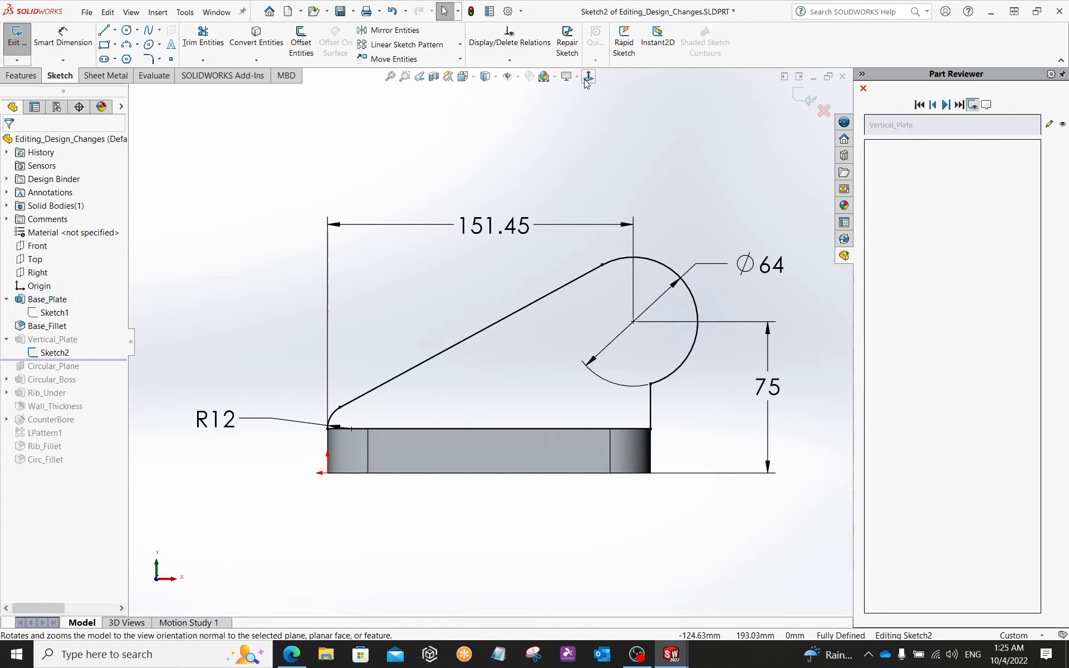
- Search the customizable commands for "normal to", try adding Normal To to the view toolbar, check the keyboard shortcuts, and discard the customization
right_click(791, 45)
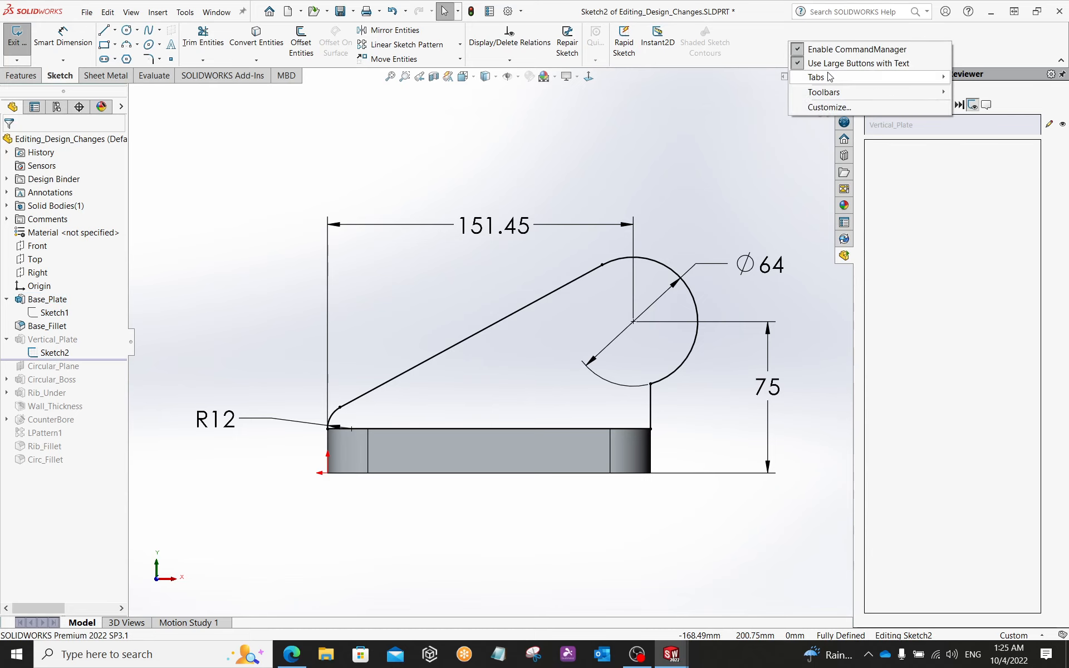
left_click(826, 108)
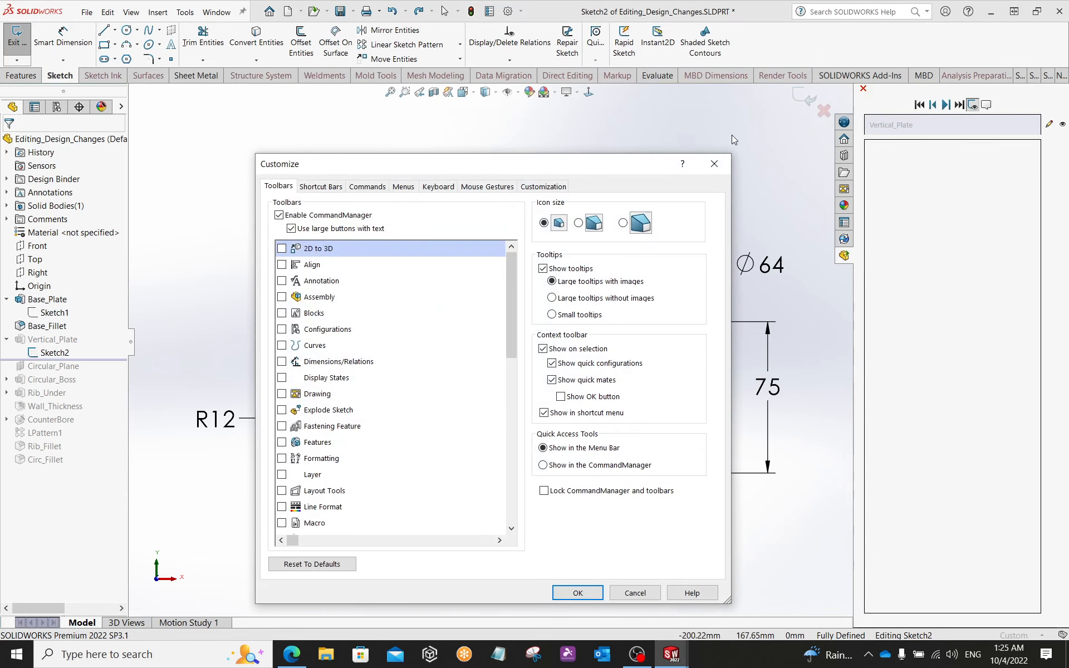
left_click(374, 186)
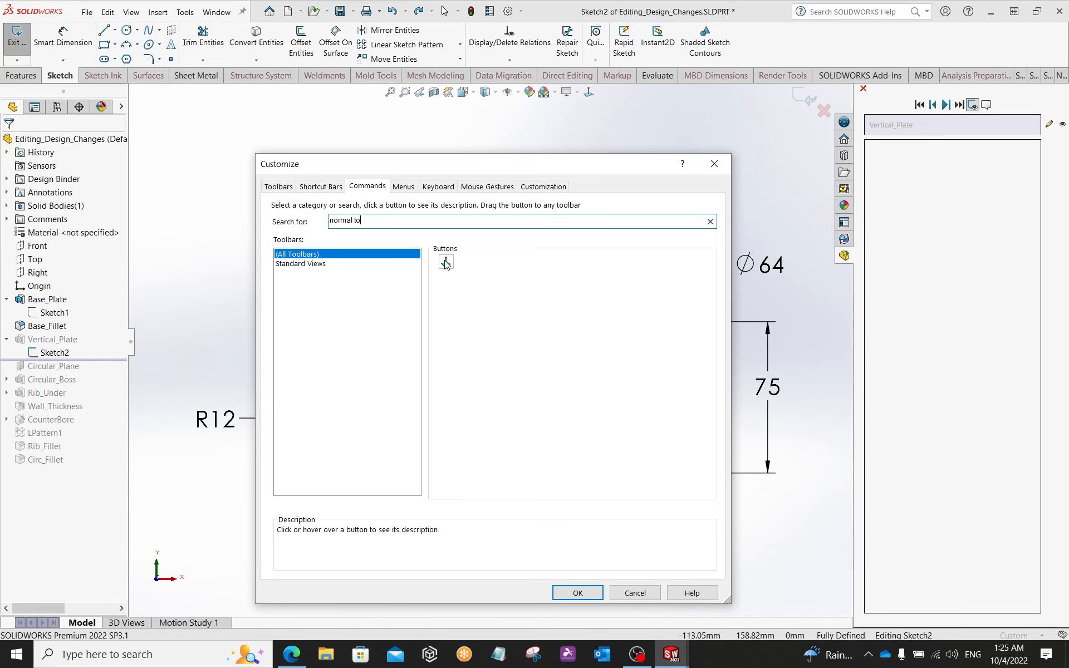
mouse_move(446, 264)
left_mouse_down()
mouse_move(523, 89)
mouse_move(569, 44)
mouse_move(717, 48)
mouse_move(615, 45)
mouse_move(579, 139)
mouse_move(546, 103)
mouse_move(412, 95)
mouse_move(440, 95)
left_mouse_up()
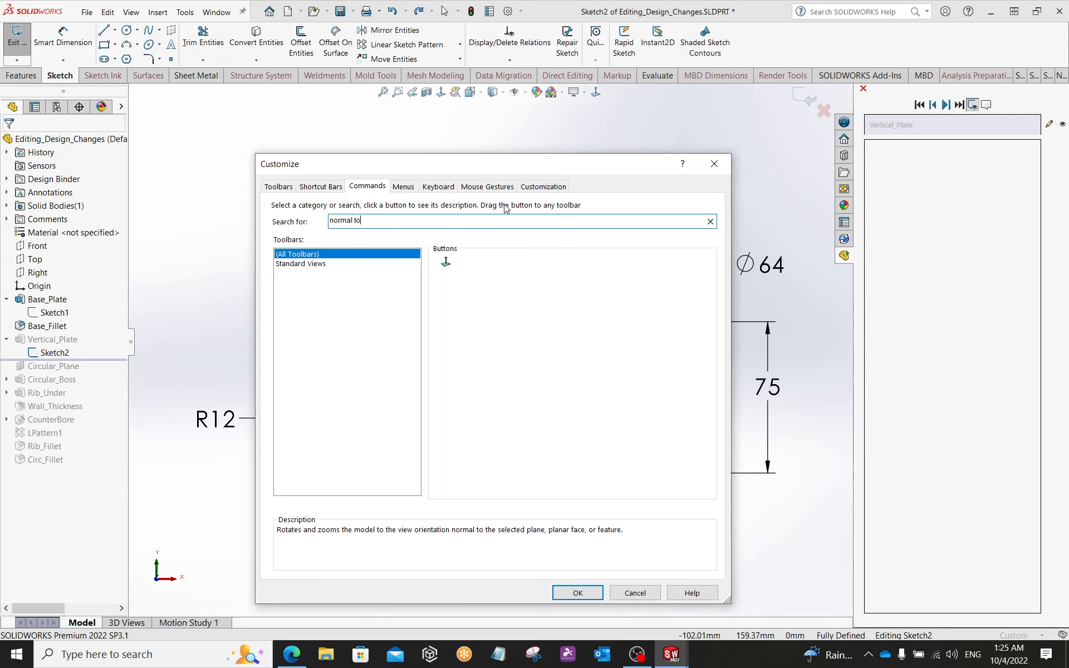
left_click_drag(445, 262, 474, 272)
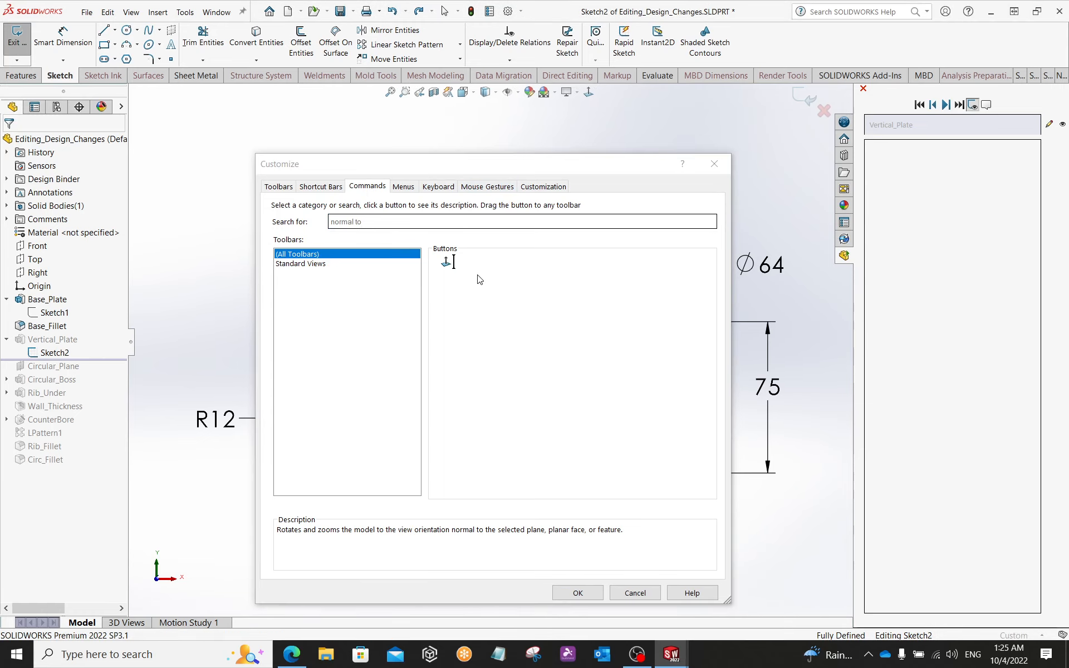
left_click(438, 186)
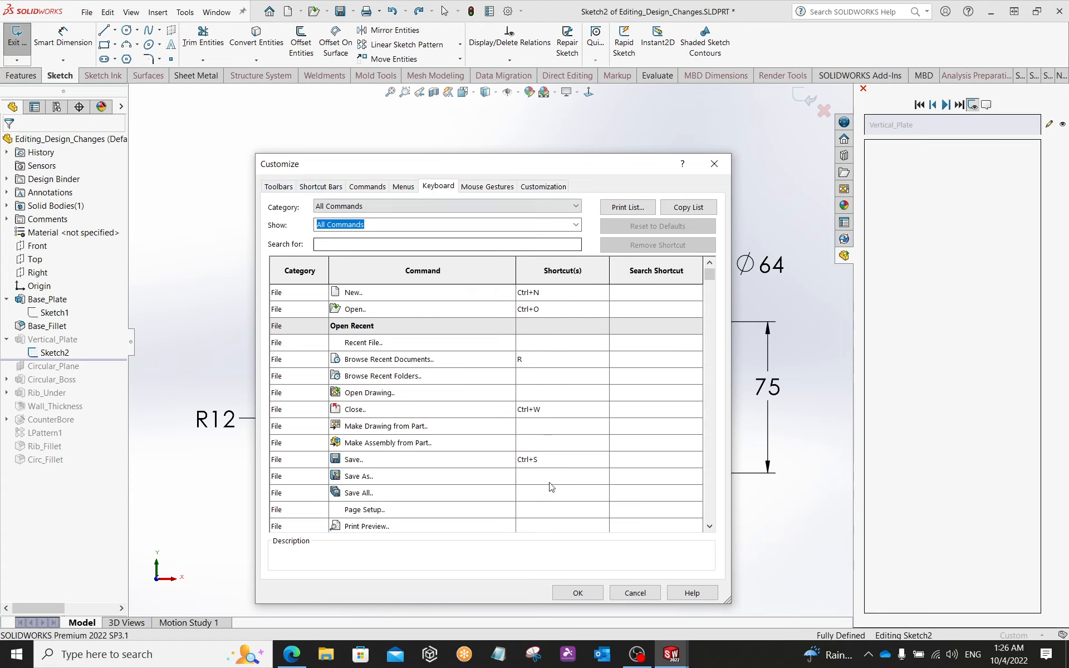
left_click(635, 593)
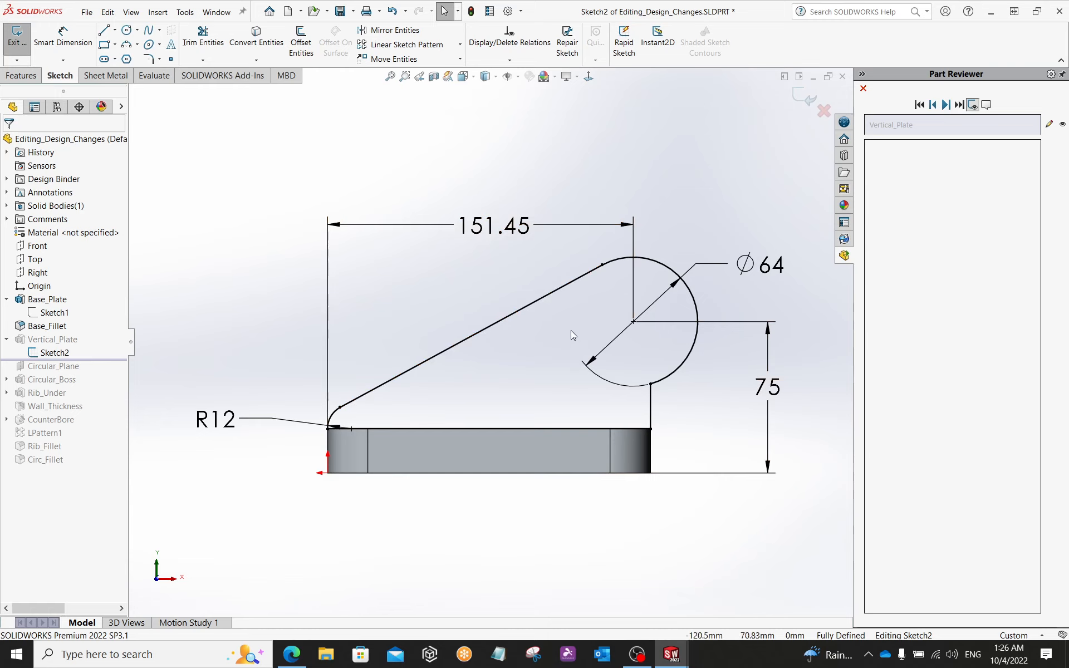
- Inspect the existing relations of Sketch2's sloped line and its large arc, clearing each selection
left_click(566, 287)
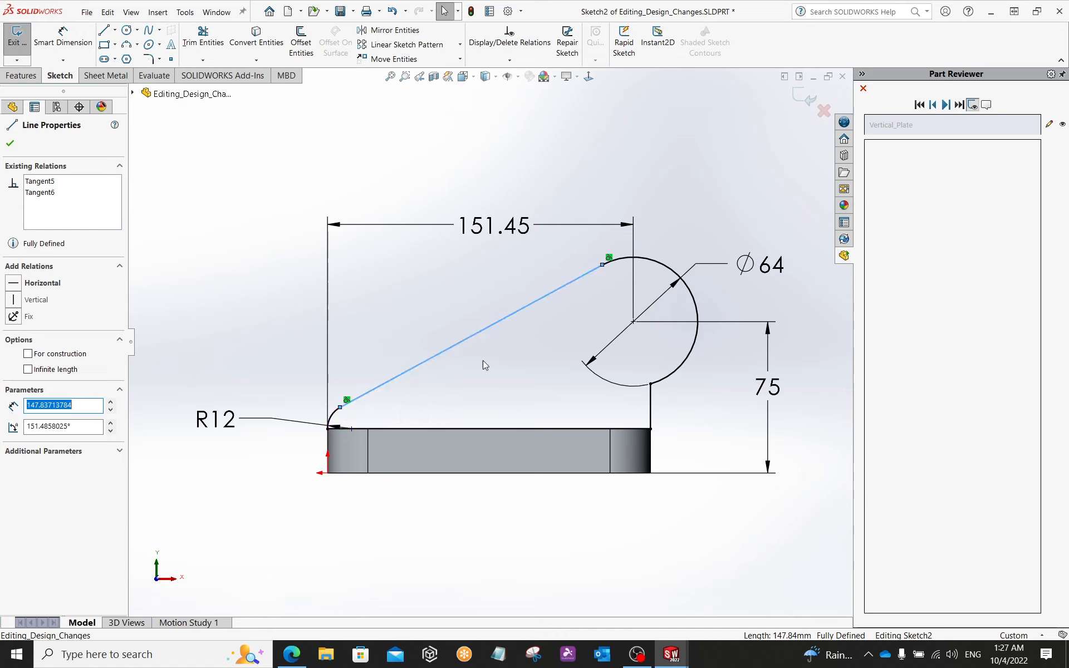
left_click(597, 300)
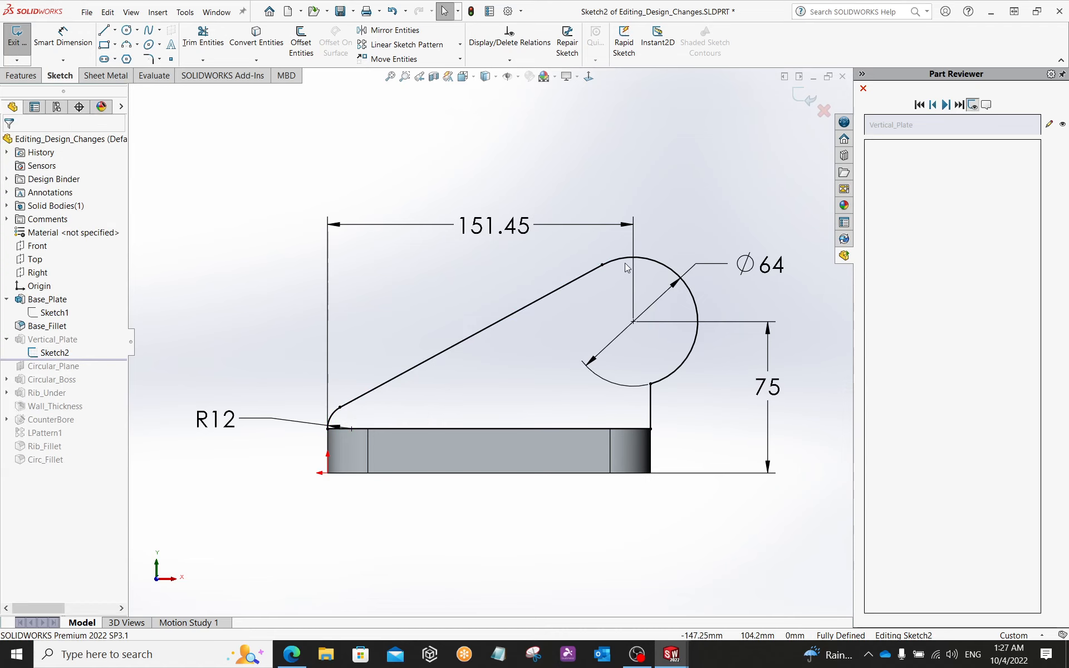
left_click(625, 257)
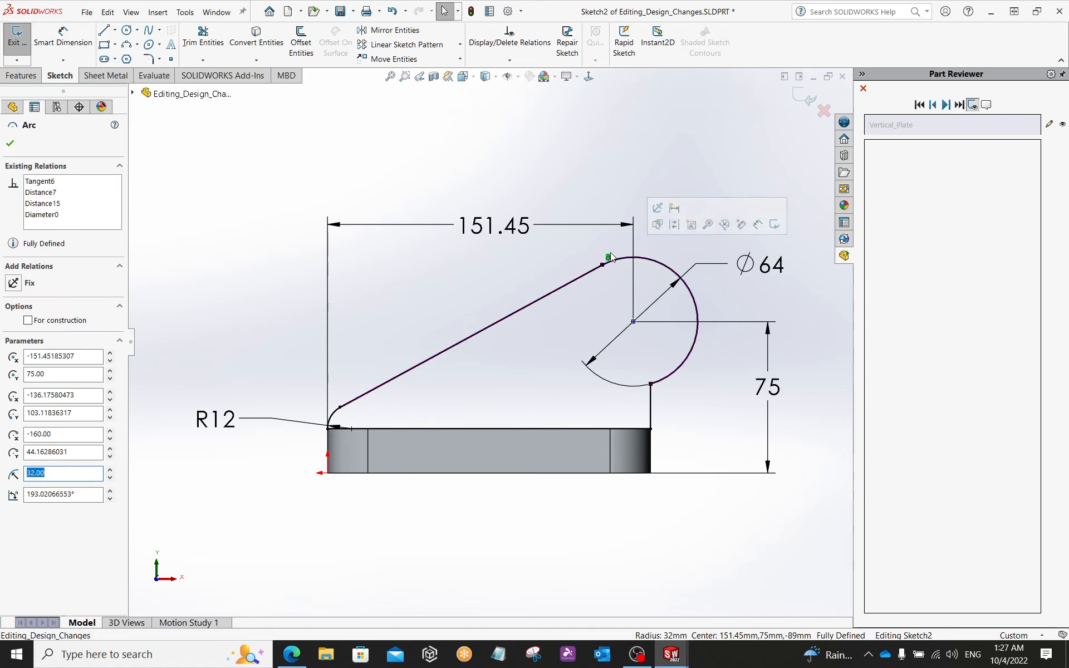
left_click(607, 286)
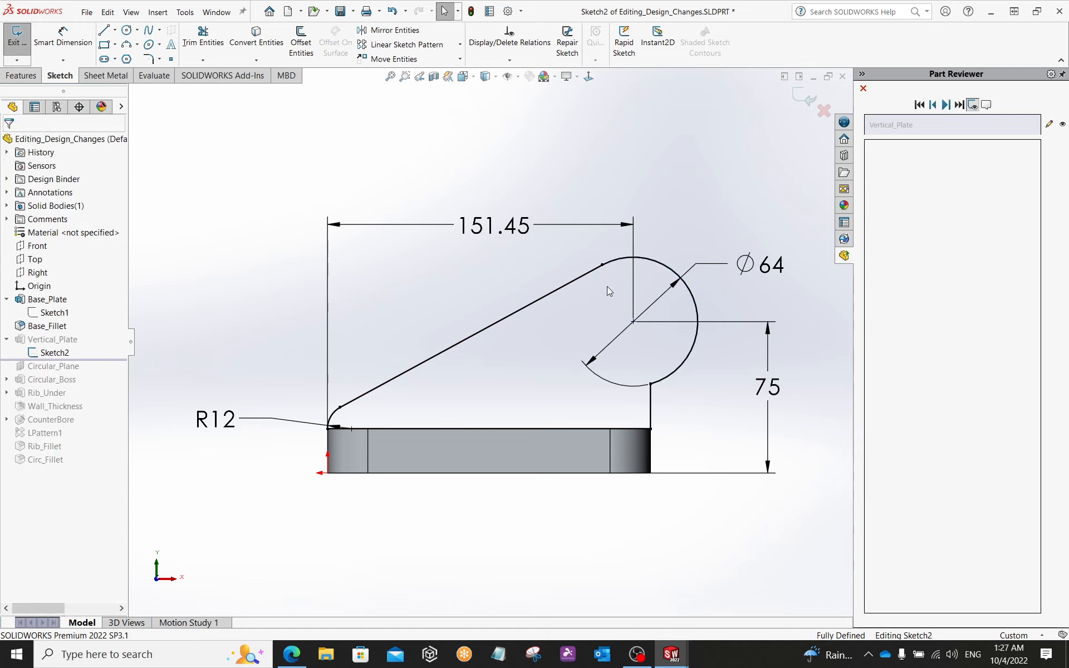
- Display the sketch relations in the graphics area to examine Sketch2's constraints, and hide them again
left_click(519, 77)
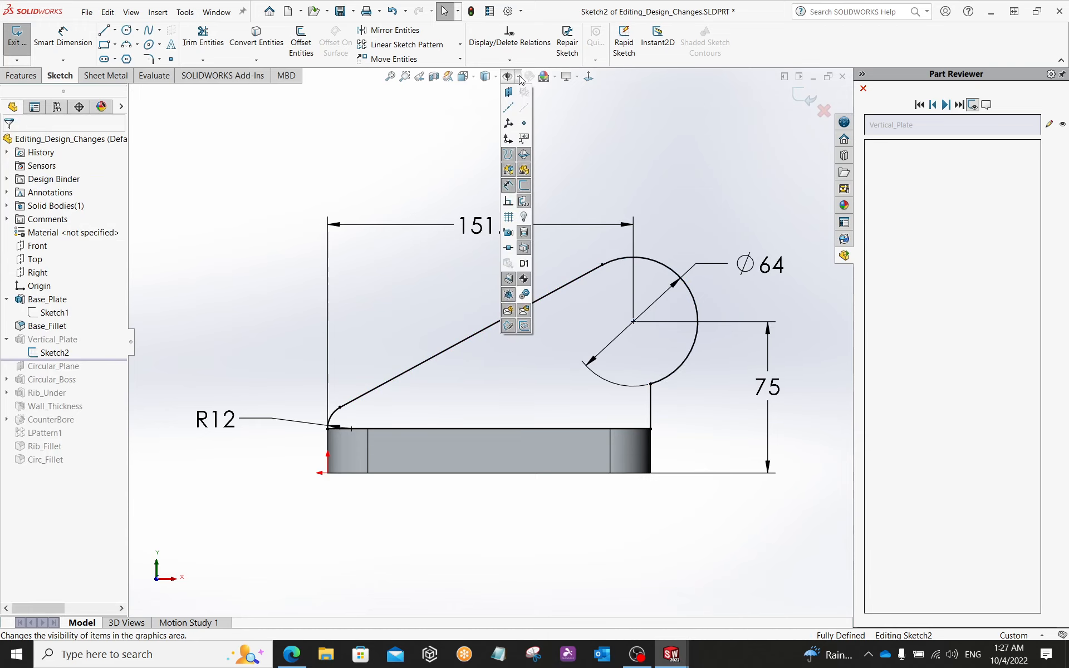
left_click(508, 202)
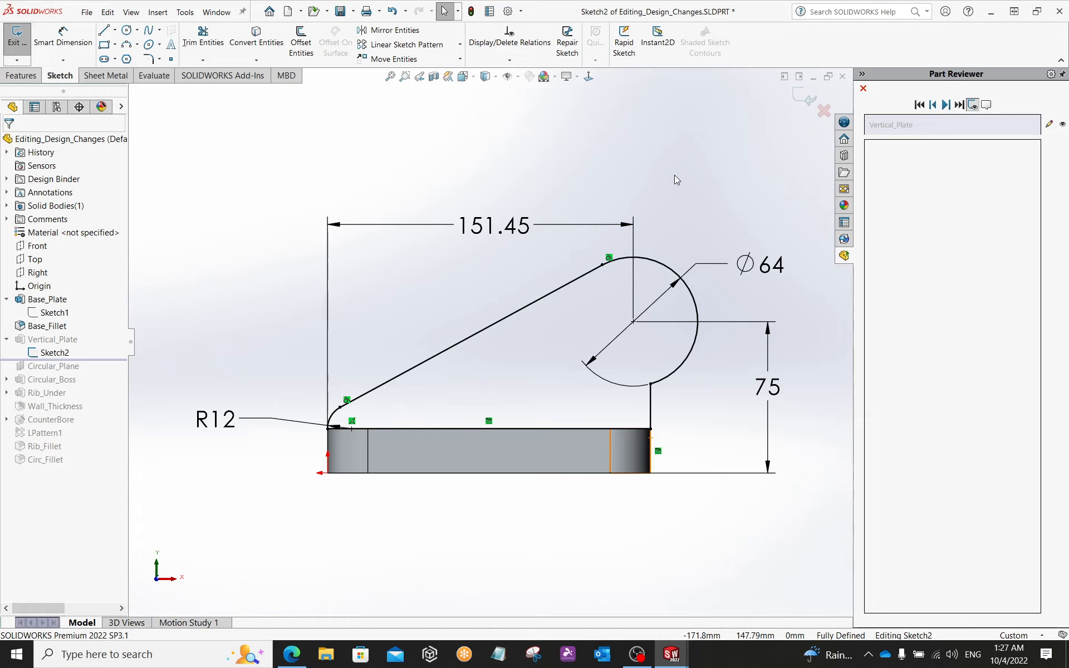
left_click(519, 78)
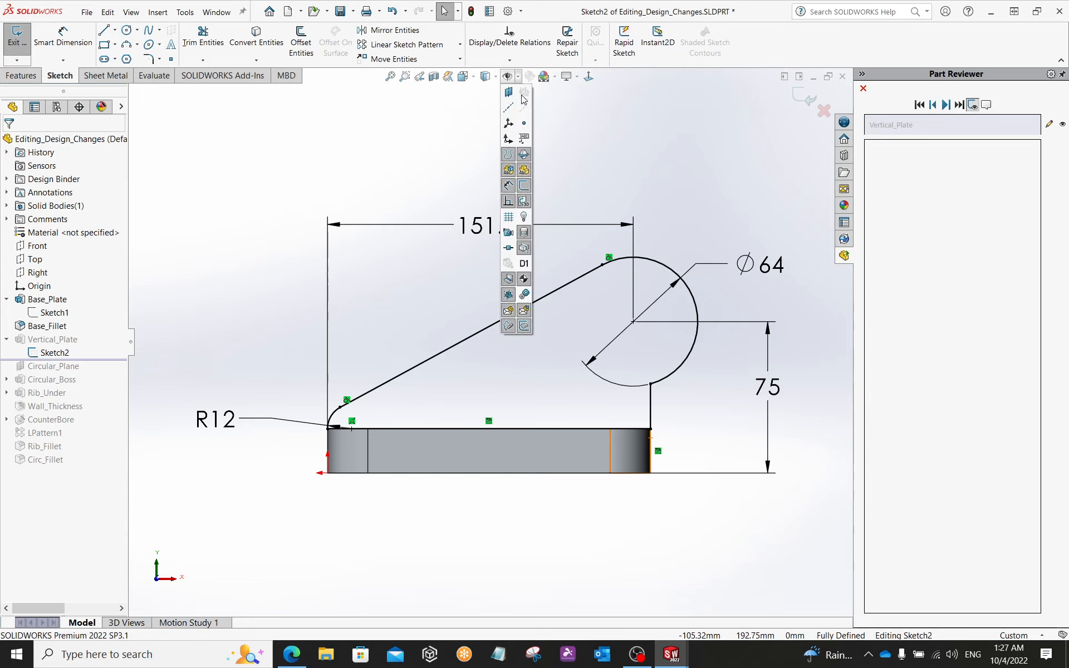
left_click(508, 205)
left_click(575, 286)
left_click(584, 326)
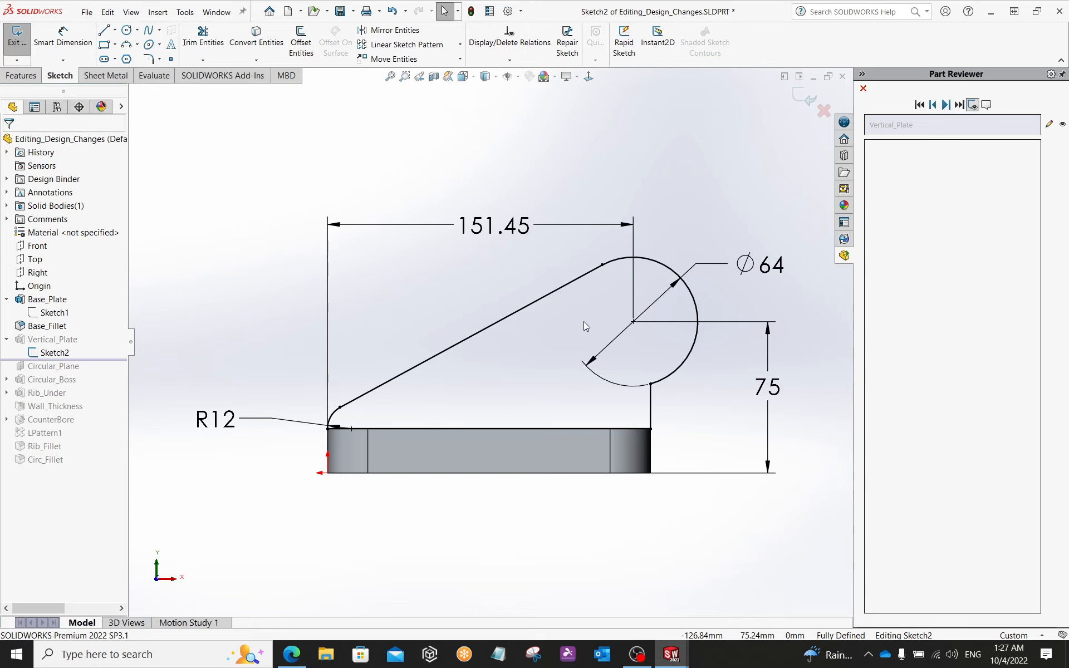
- Open Display/Delete Relations for Sketch2, check the Dangling filter, and return the filter to All in this sketch
left_click(500, 44)
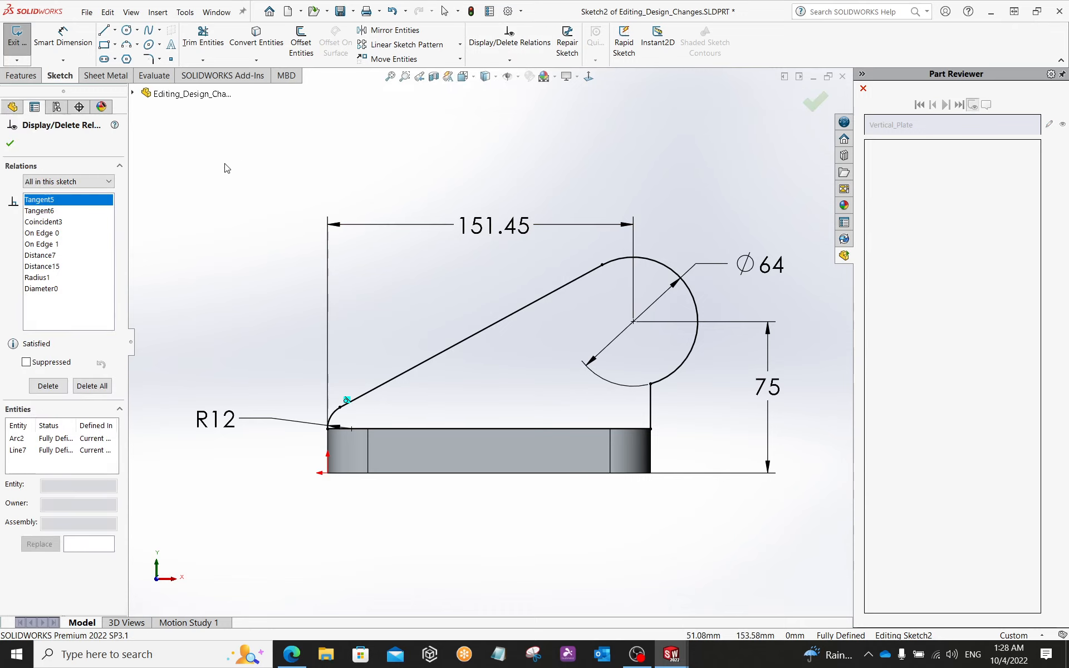
left_click(50, 181)
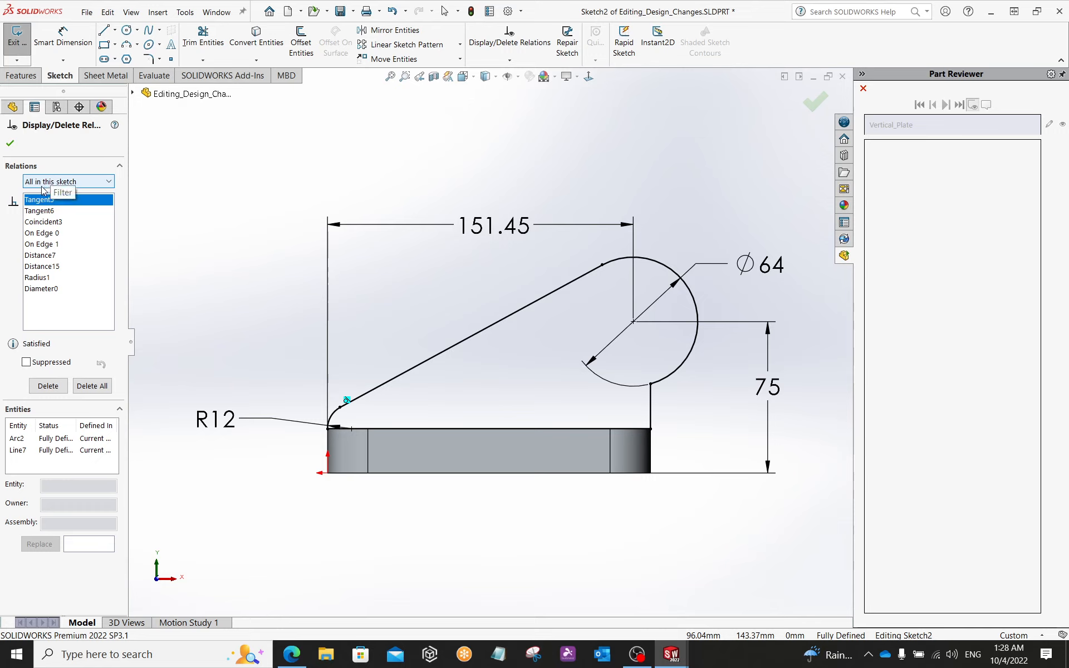
left_click(53, 191)
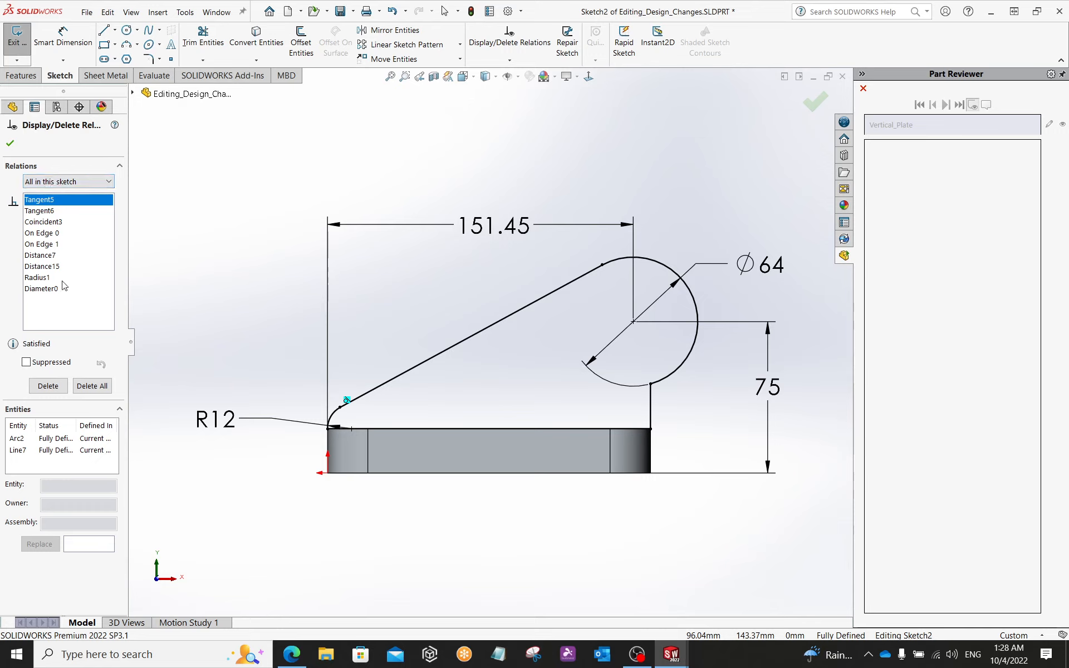
left_click(101, 182)
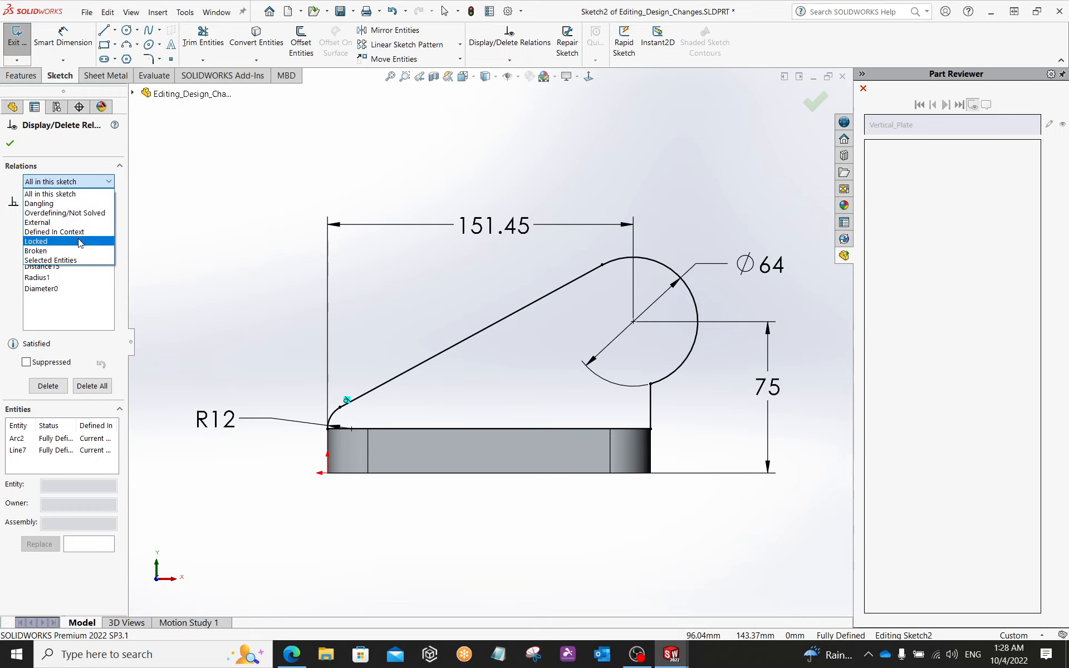
left_click(82, 204)
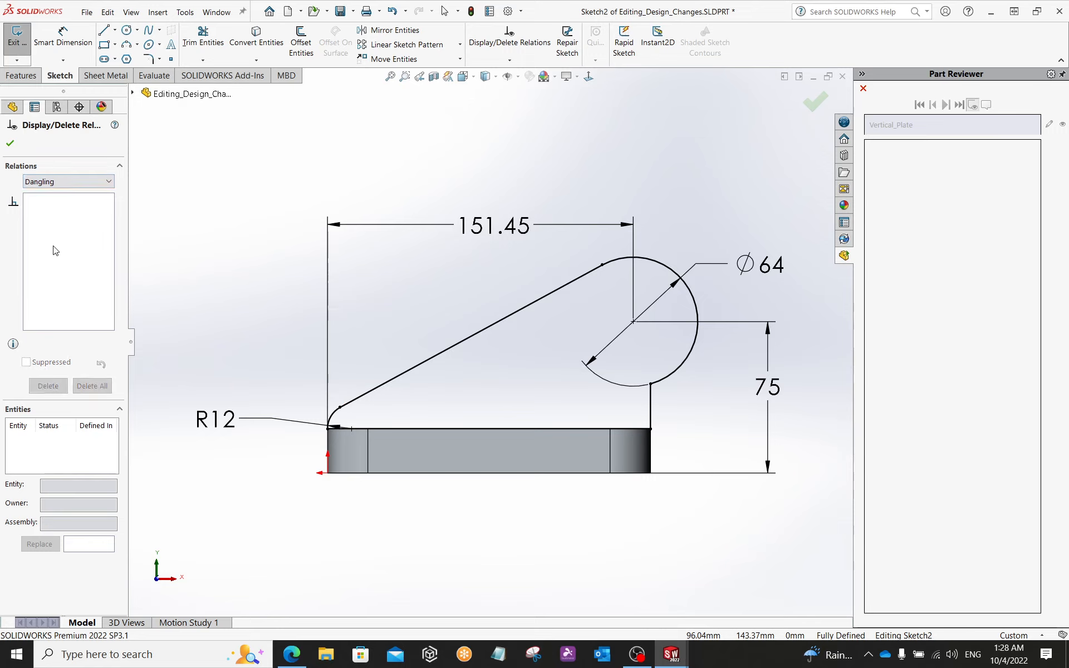
left_click(77, 188)
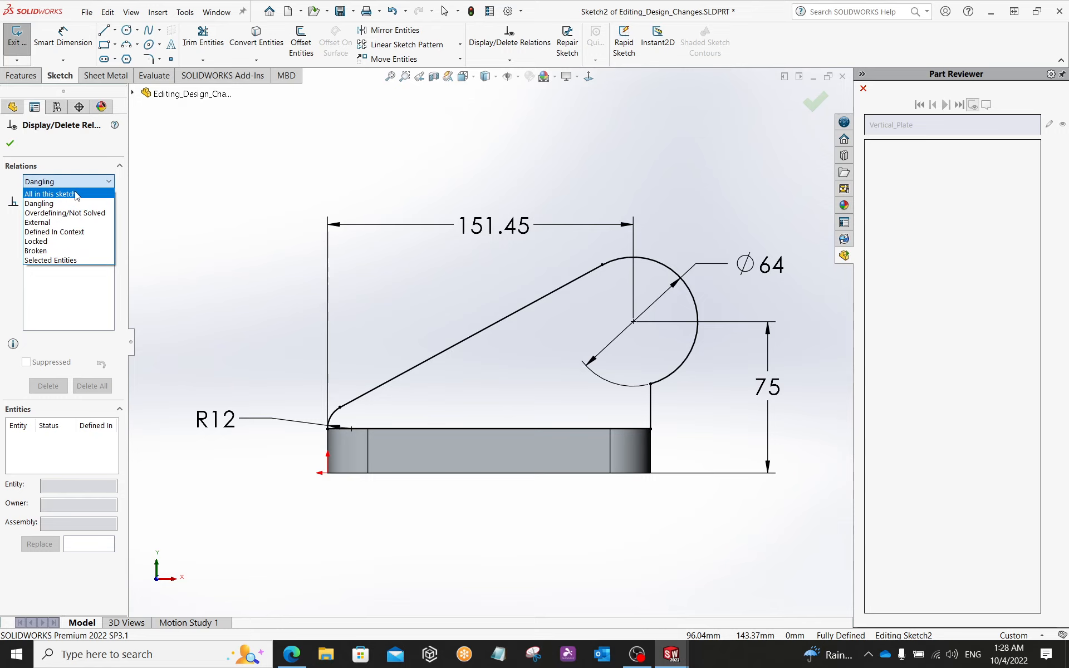
left_click(76, 195)
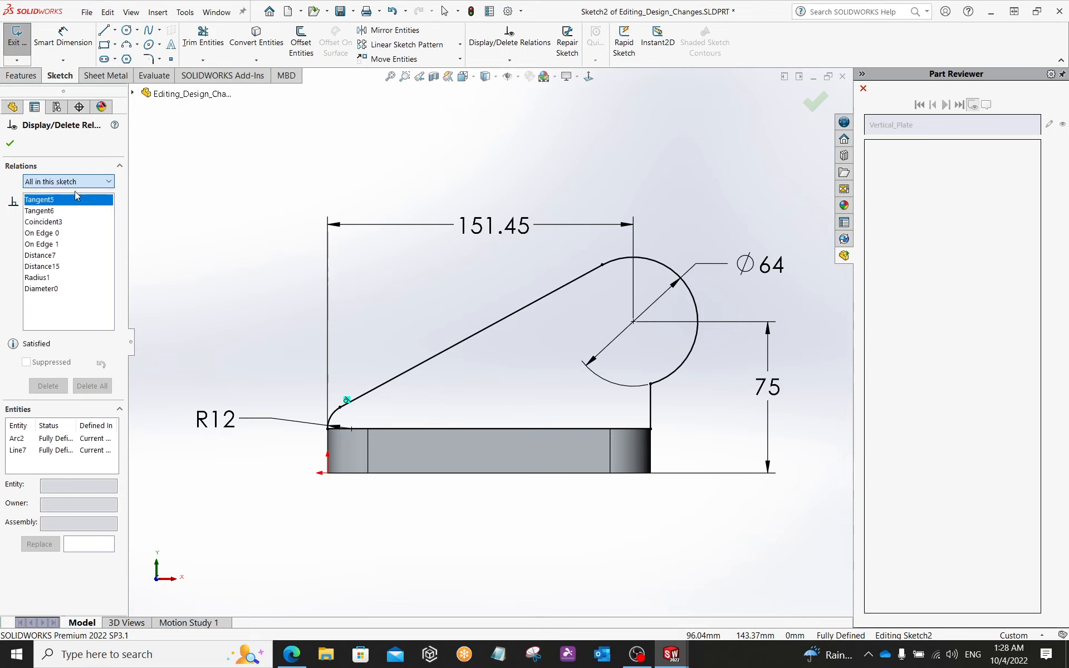
- Examine Sketch2's Tangent6, Coincident3, On Edge 0, On Edge 1 and Distance15 relations one by one
left_click(52, 211)
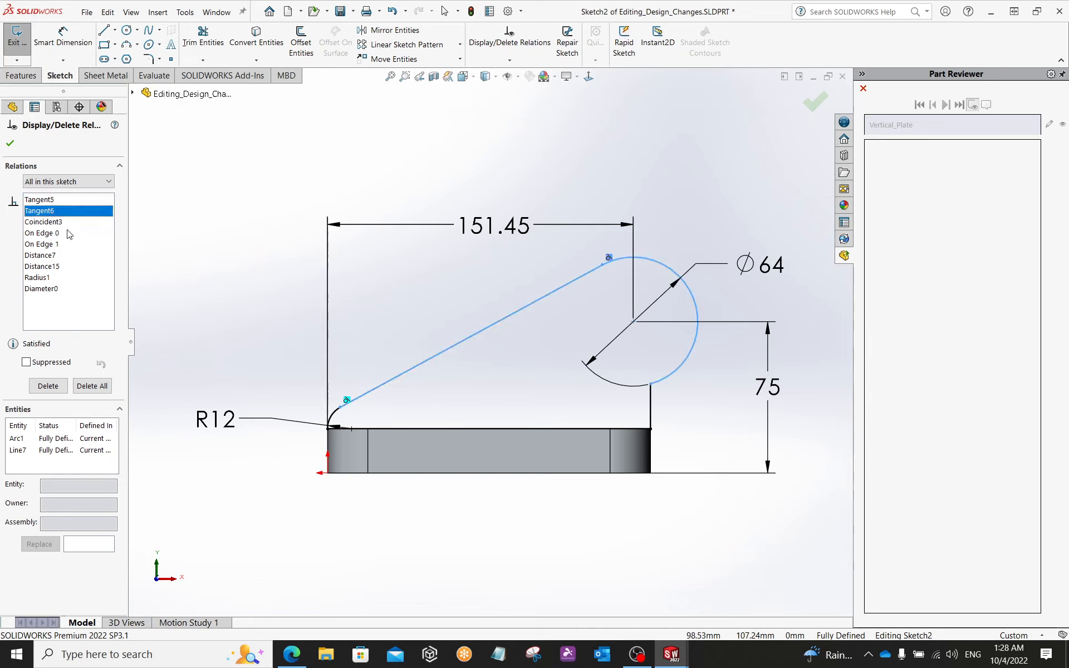
left_click(49, 222)
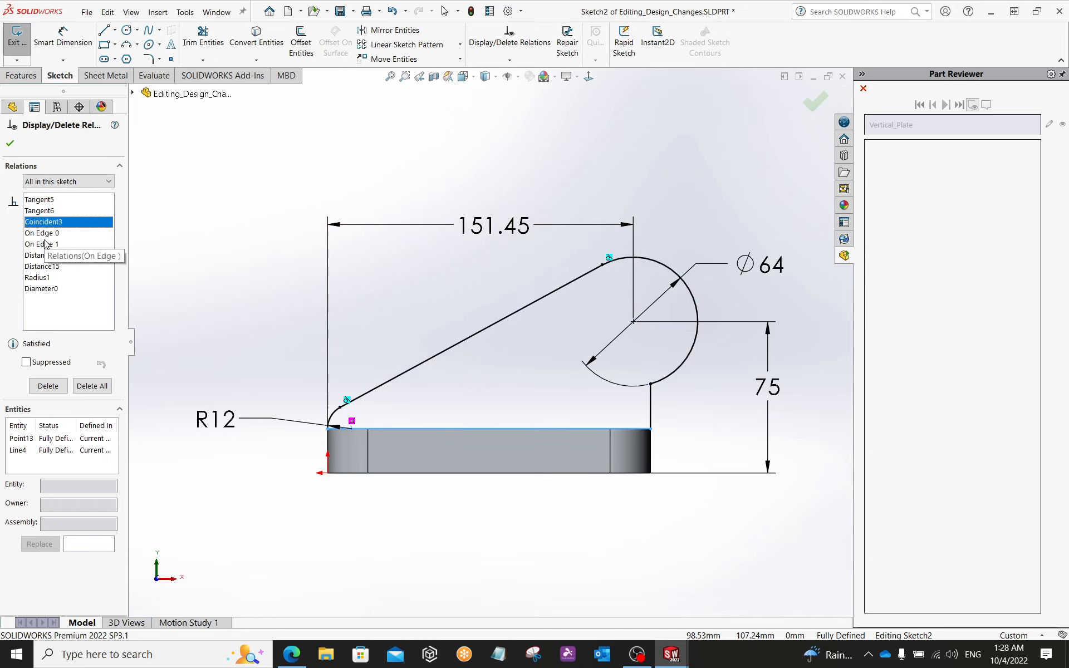
left_click(44, 233)
left_click(43, 244)
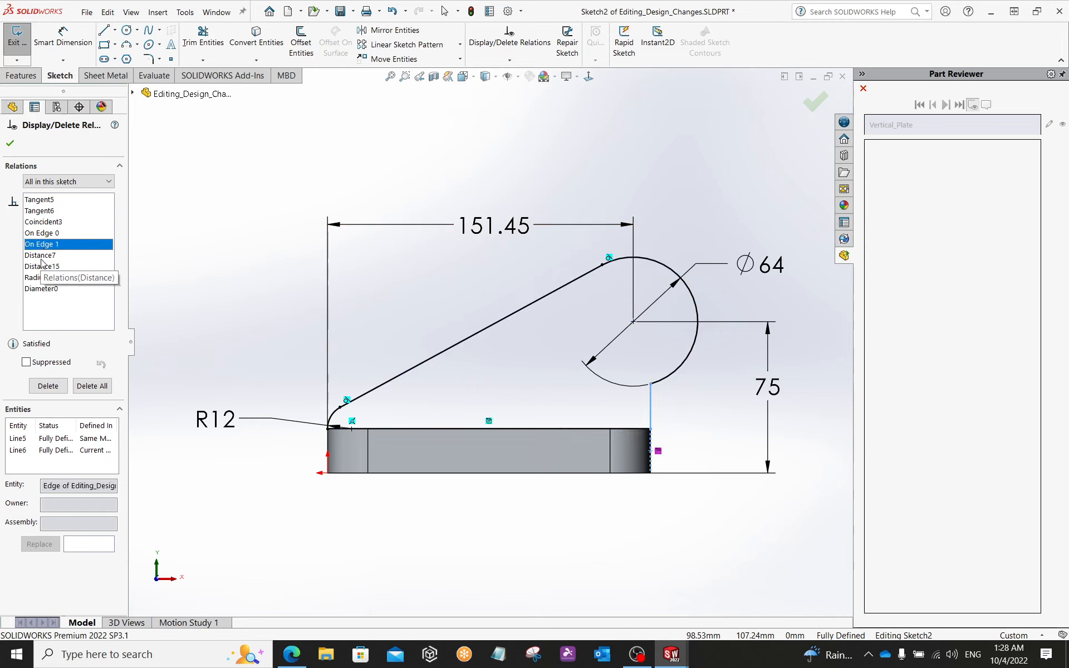
left_click(43, 266)
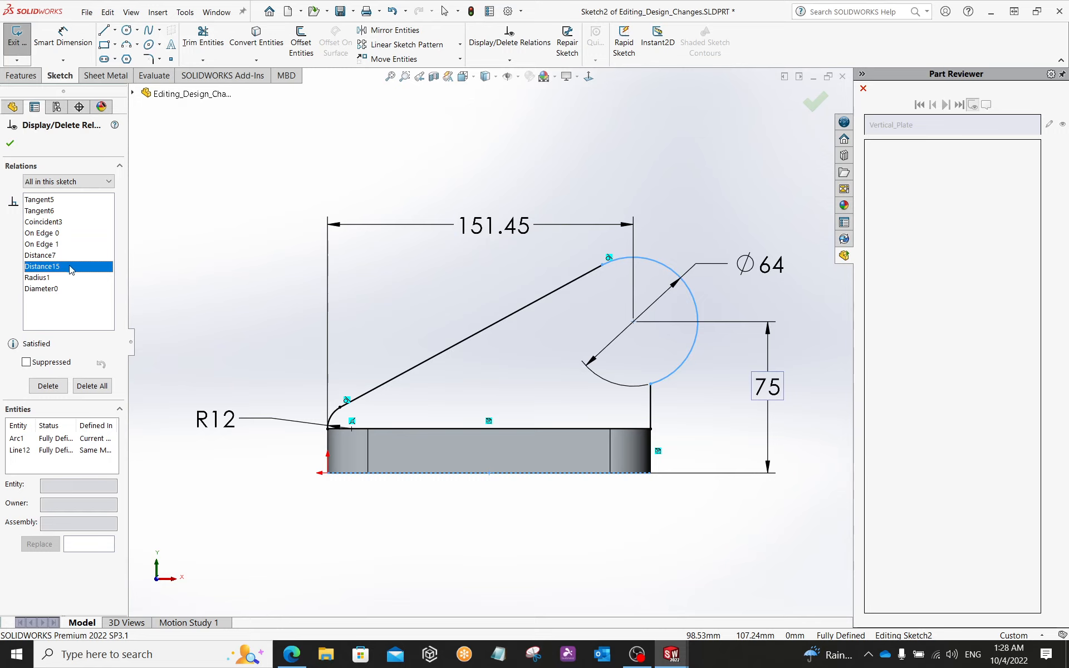
- Identify the entities Arc1 and Line7 behind the Tangent6 relation, and close the sketch relations list
left_click(46, 212)
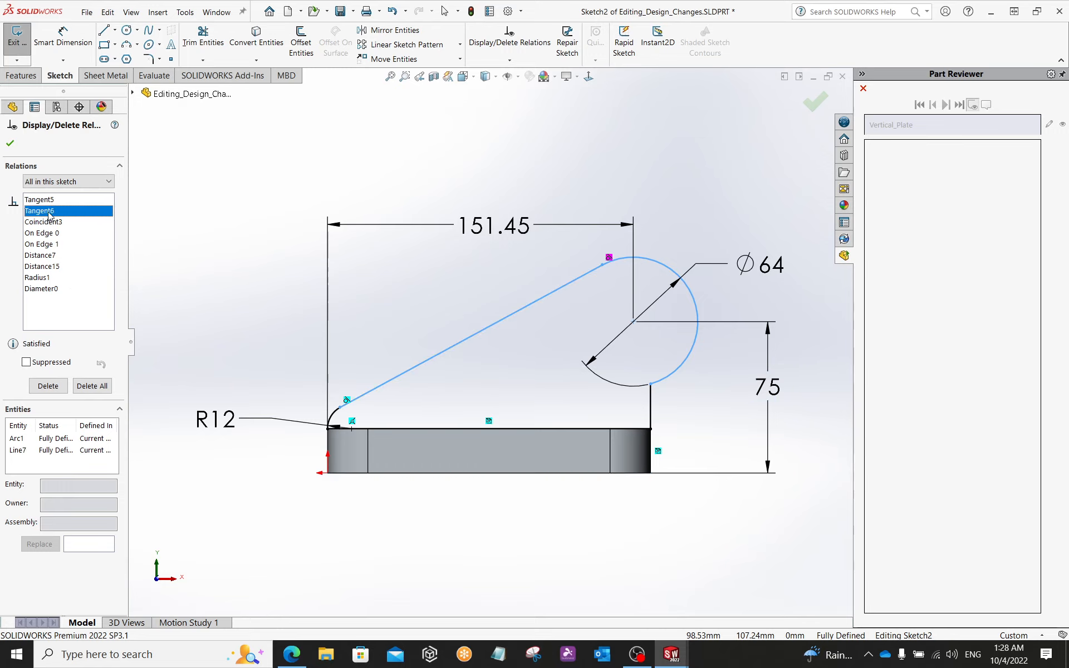
left_click(17, 439)
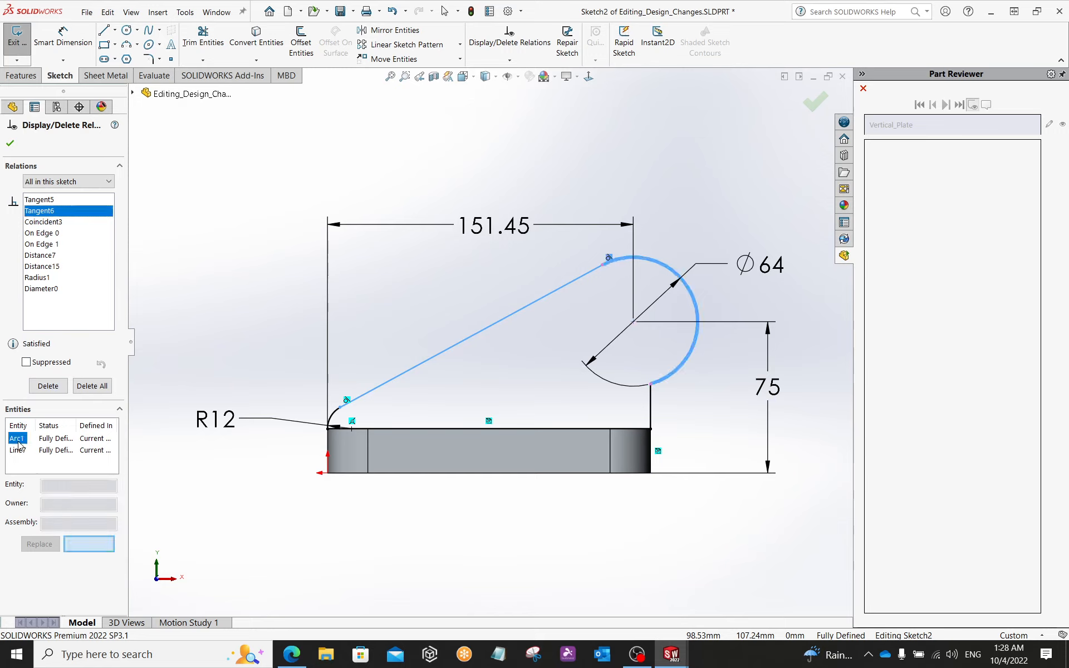
left_click(18, 450)
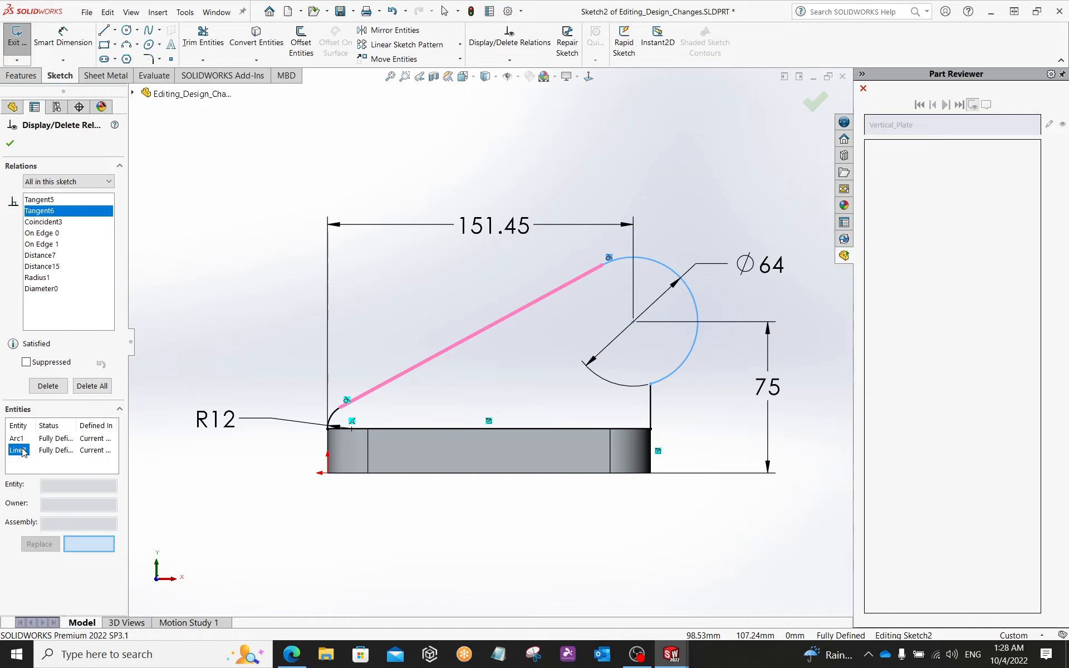
left_click(23, 440)
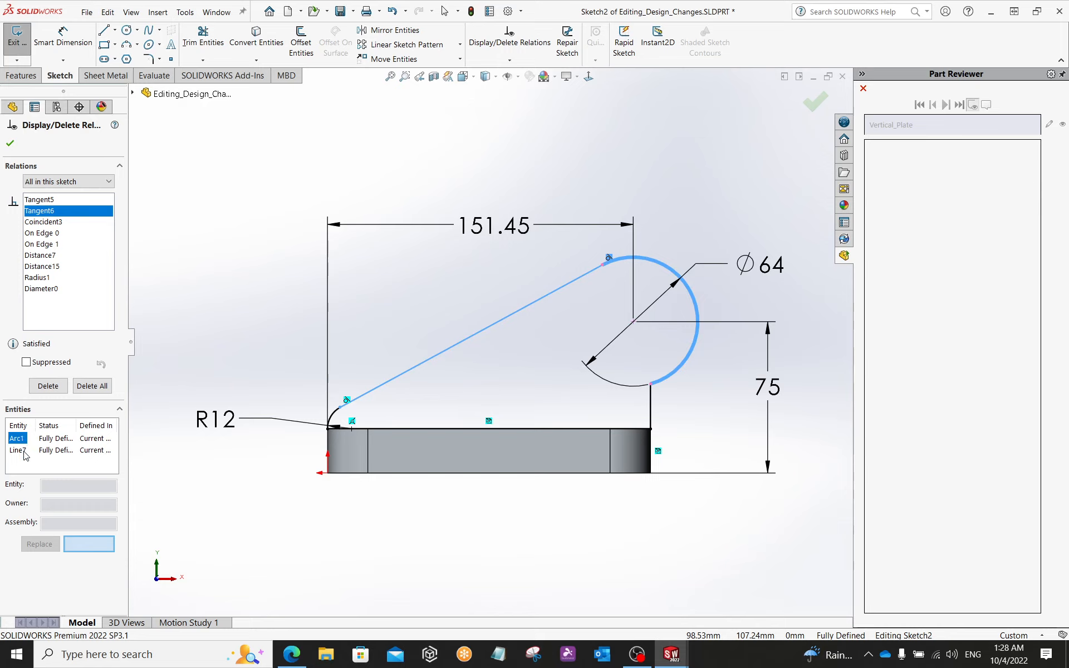
left_click(22, 451)
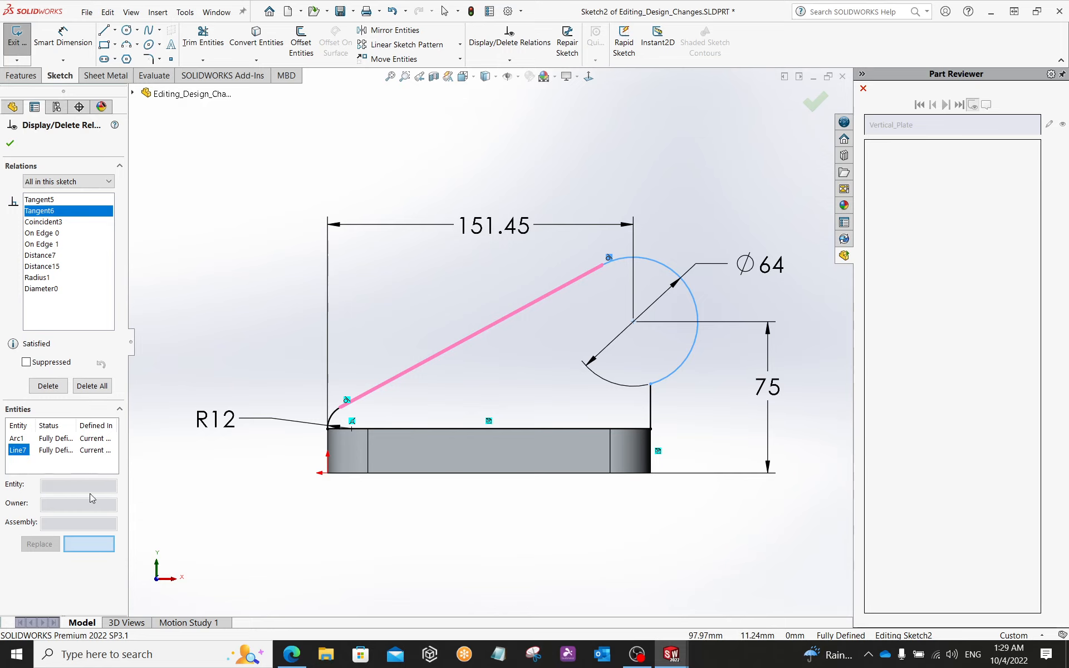
left_click(10, 143)
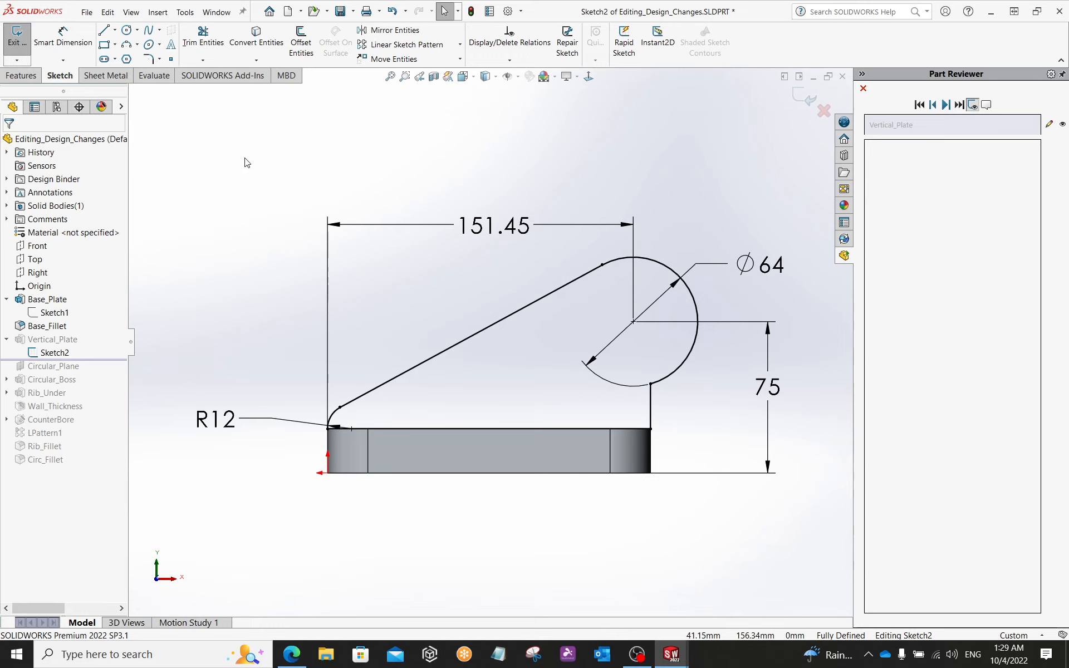
- Advance the part review to Circular_Plane and enlarge the plane's boundary so it extends well beyond the bracket
left_click(946, 105)
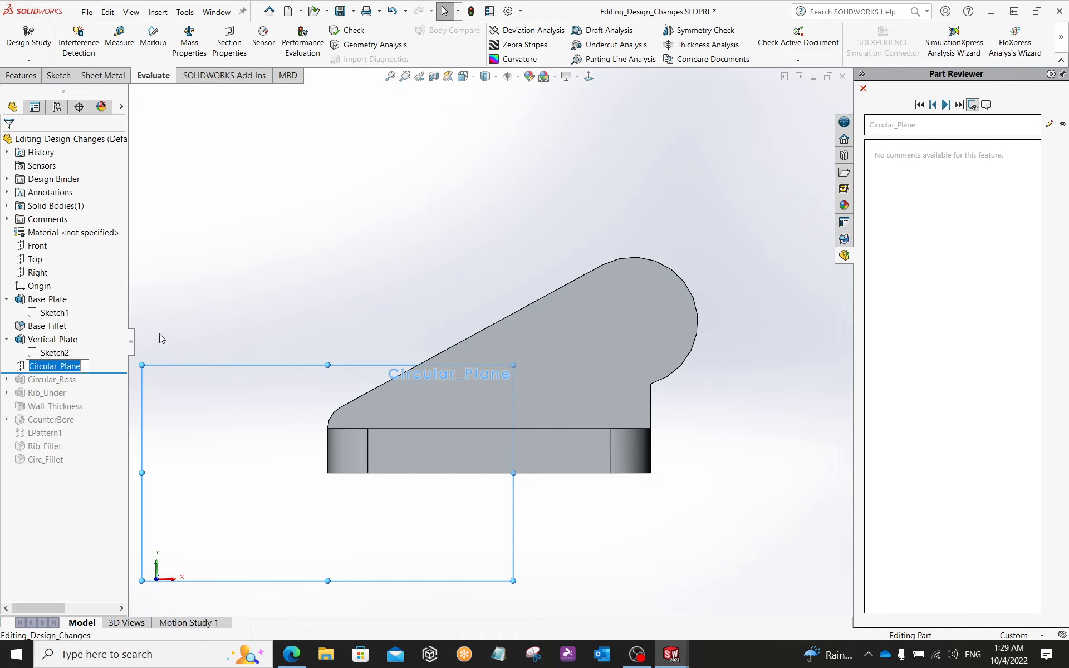
middle_click_drag(496, 186, 353, 242)
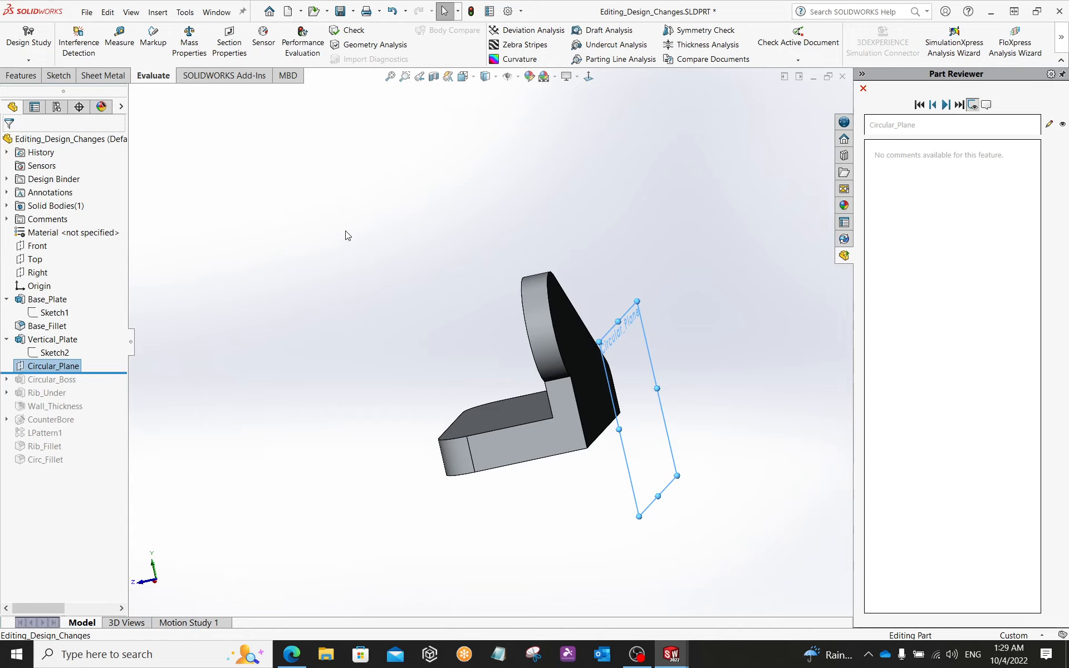
middle_click_drag(371, 310, 439, 282)
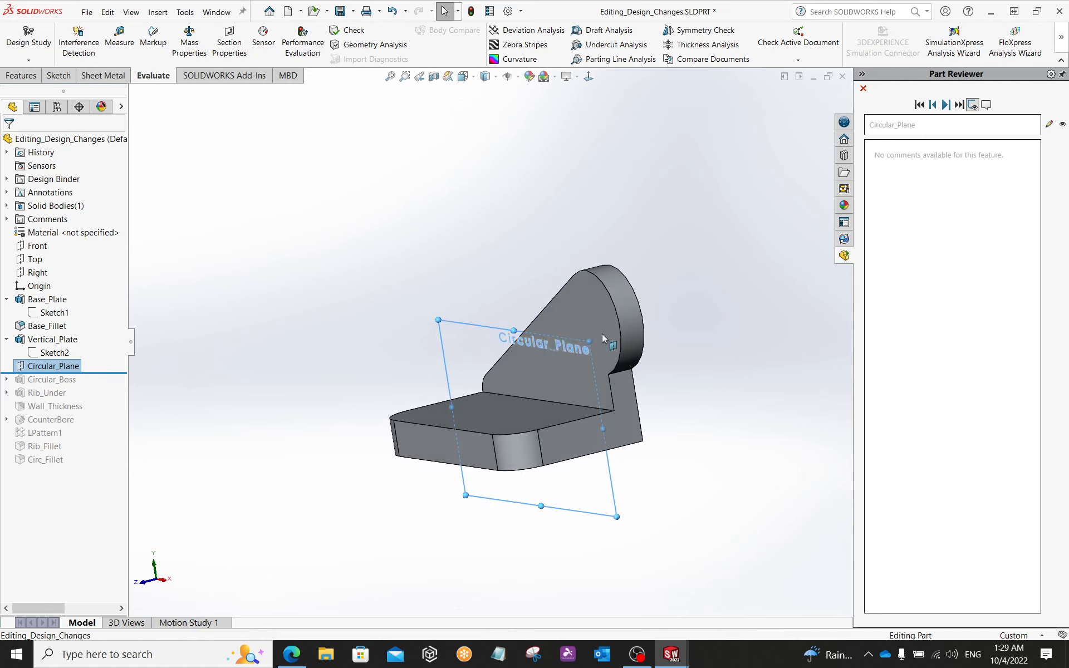
left_click_drag(587, 343, 802, 223)
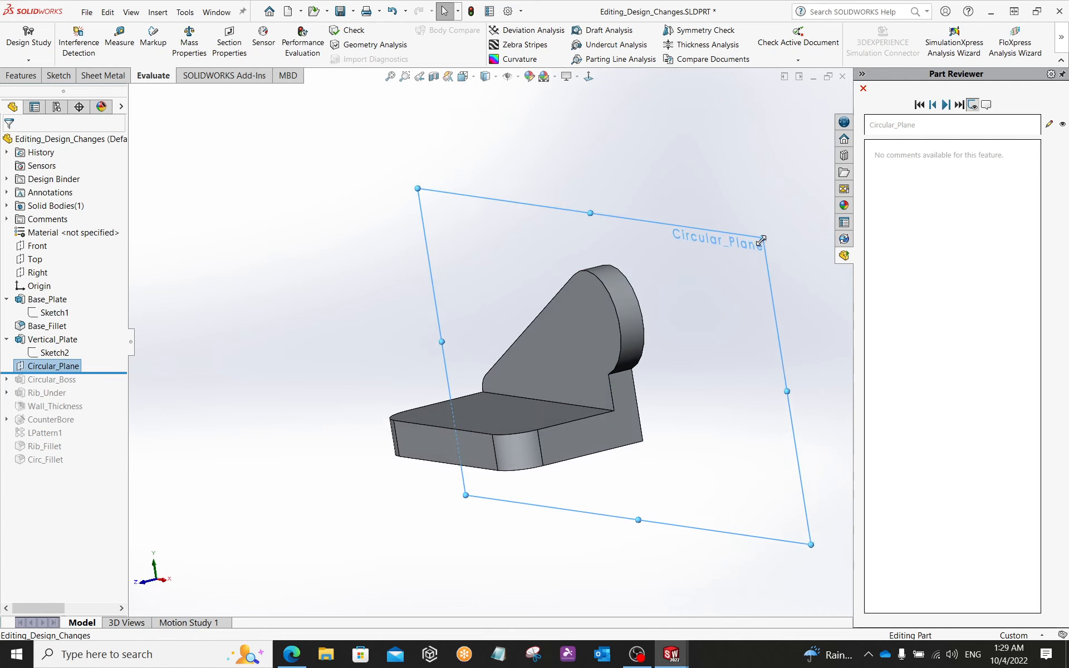
left_click(719, 304)
middle_click_drag(531, 365, 528, 401)
left_click(329, 327)
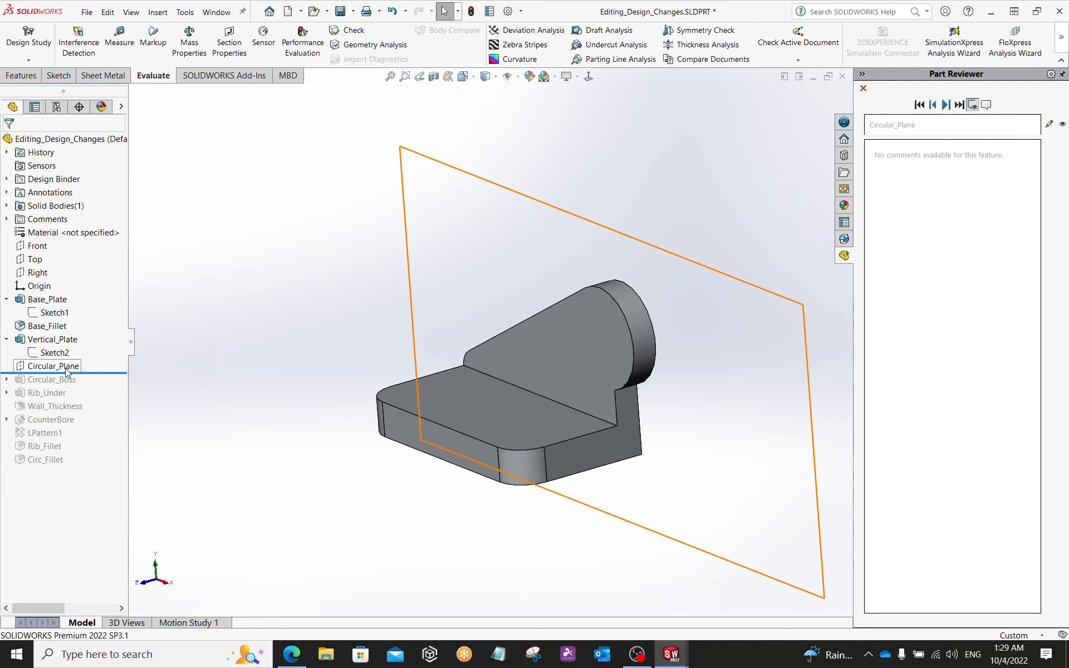
- Turn on dynamic reference visualization for both parent and child relationships of the part's features
right_click(72, 144)
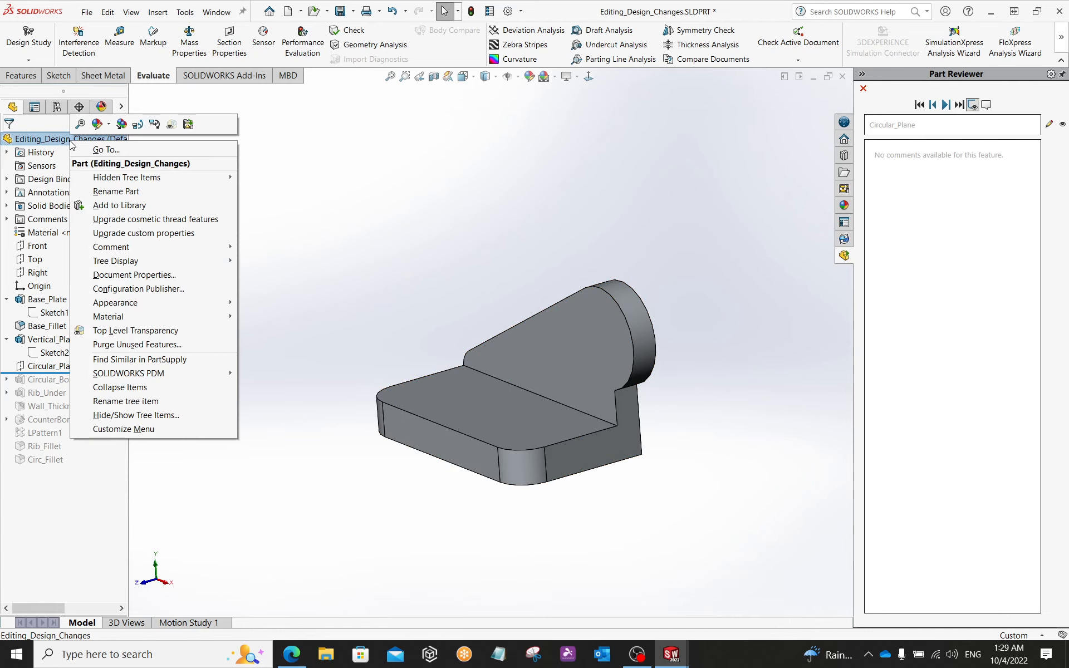
left_click(139, 128)
right_click(108, 140)
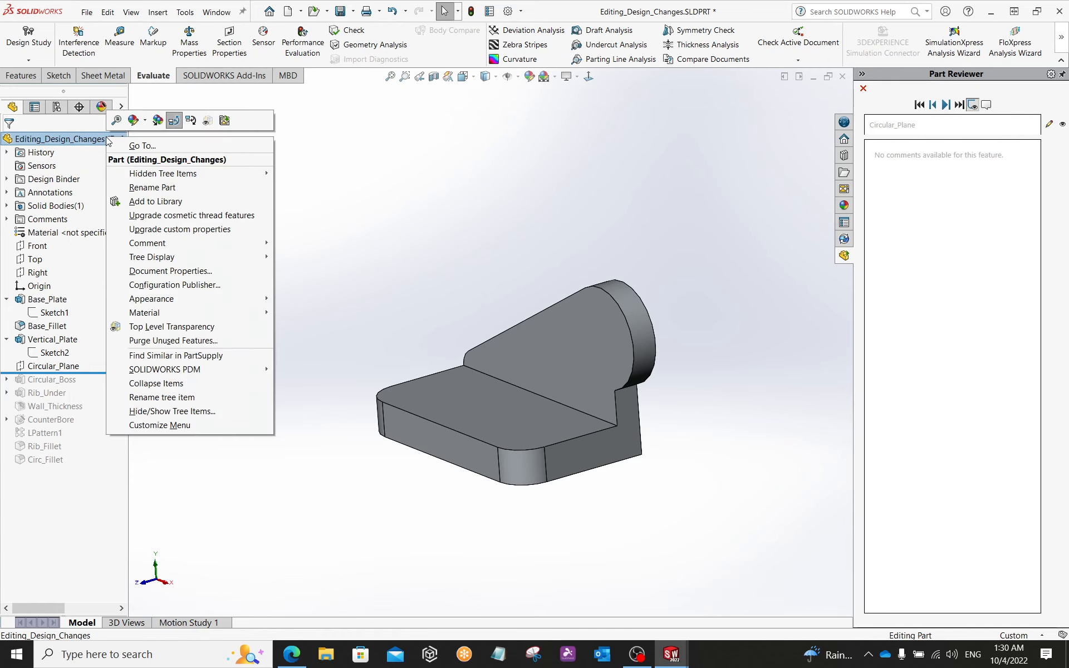
left_click(194, 126)
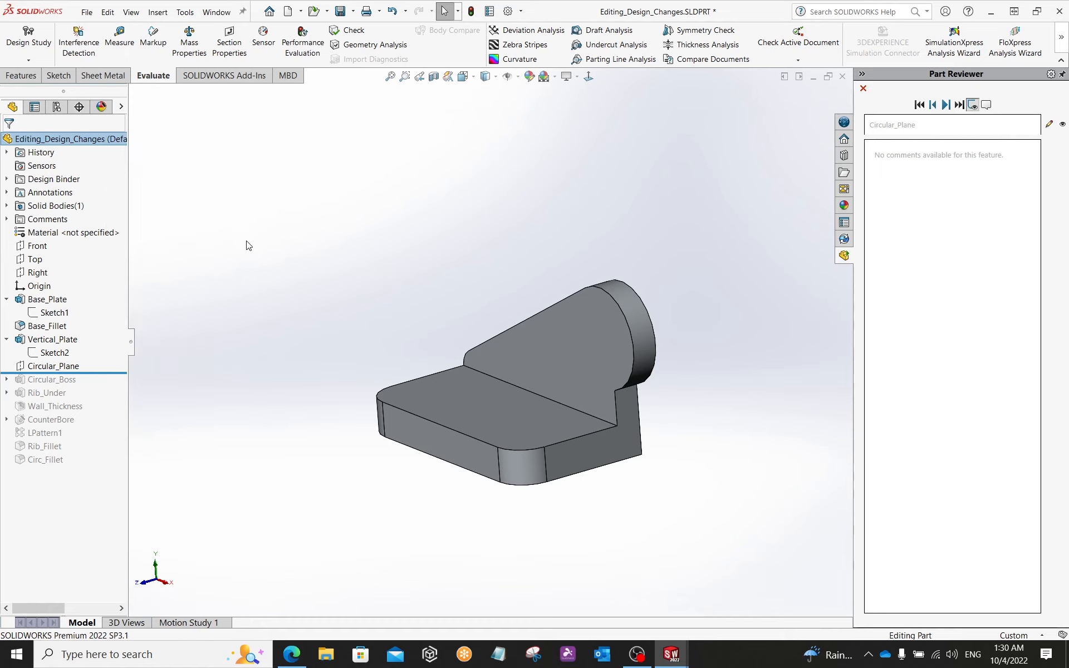
- Examine the parent and child references of Circular_Plane and Circular_Boss, and check the vertical plate's back face
mouse_move(65, 372)
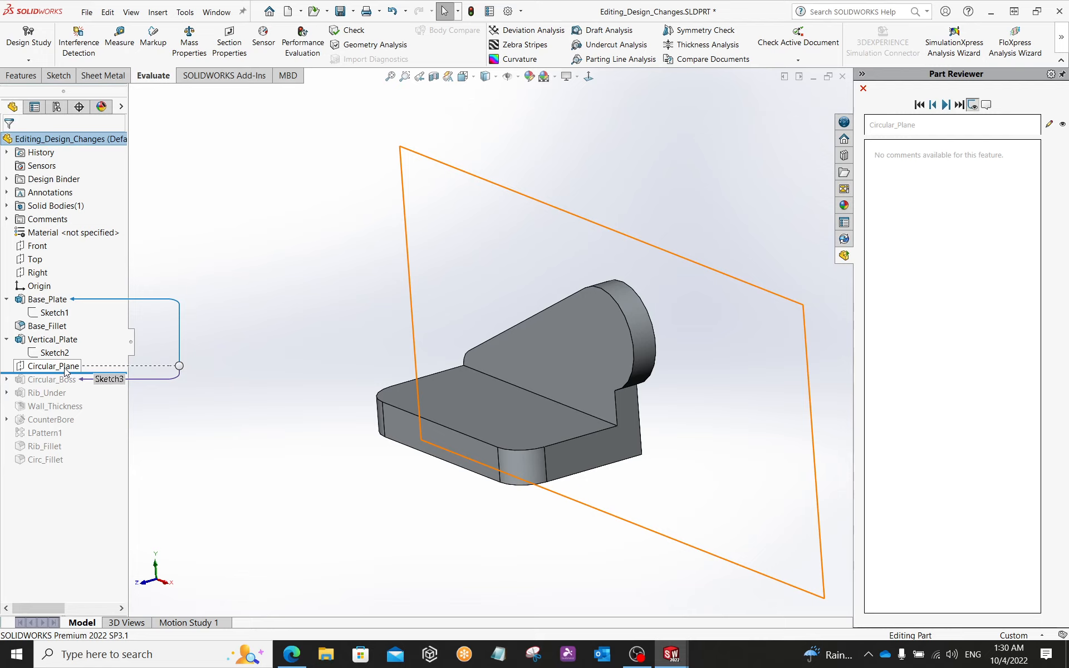
middle_click_drag(356, 323, 279, 338)
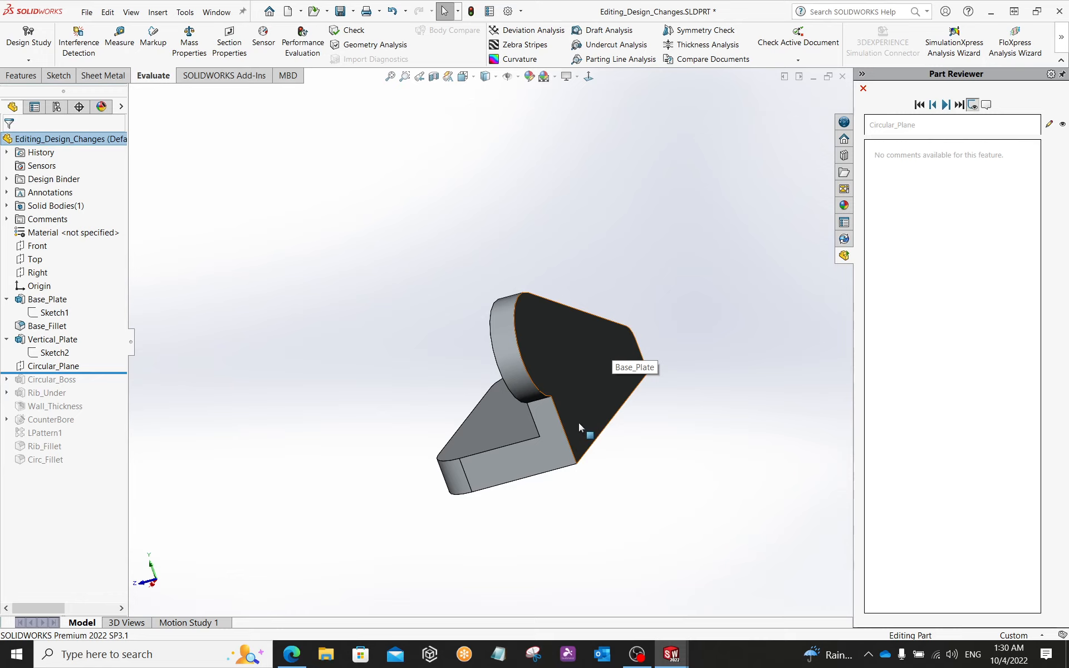
left_click(570, 384)
left_click(649, 469)
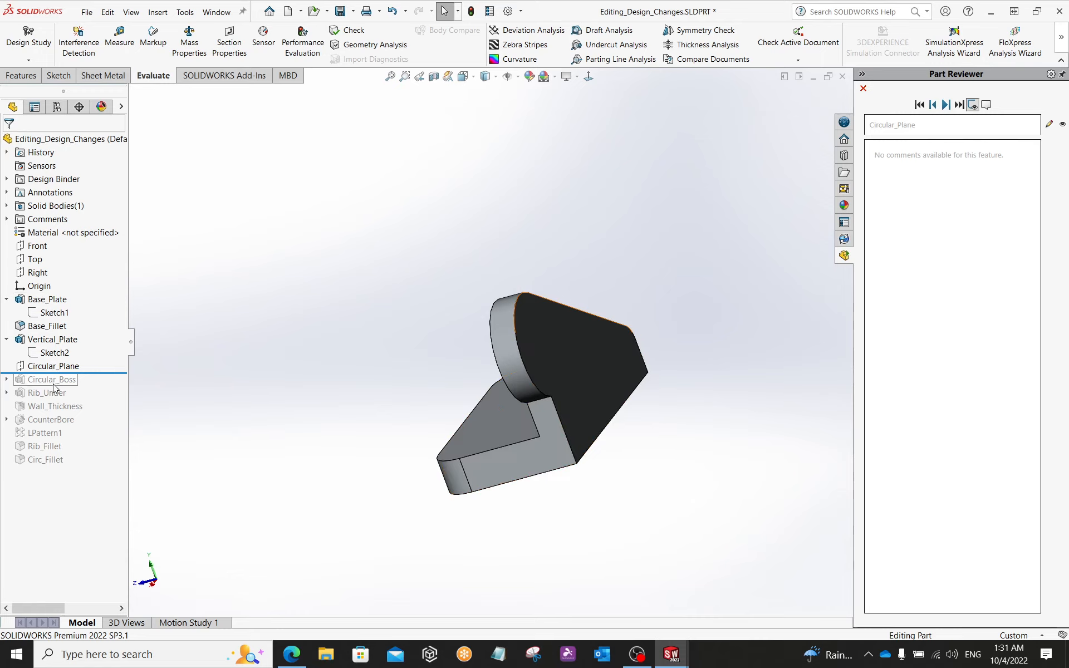
mouse_move(53, 385)
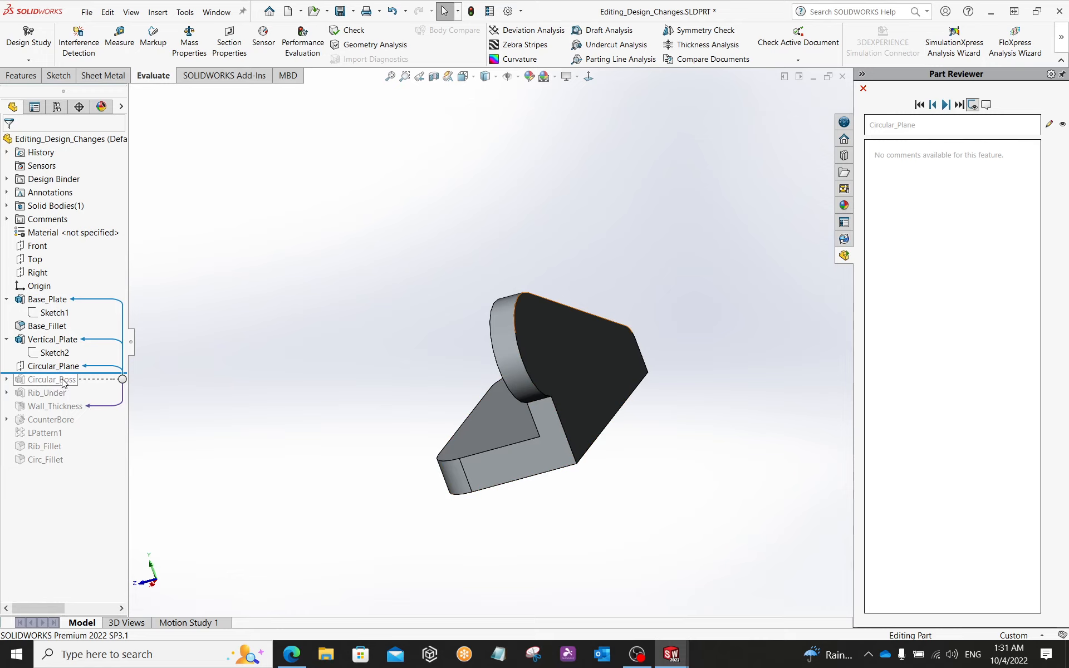
middle_click_drag(269, 366, 318, 365)
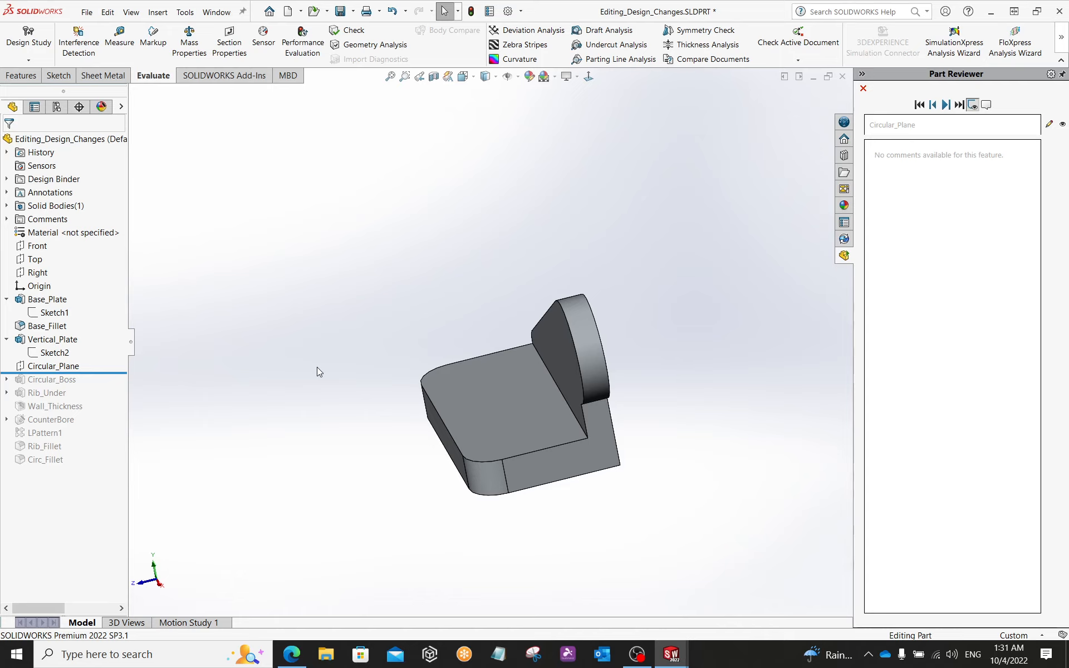
mouse_move(362, 301)
middle_mouse_down()
mouse_move(383, 293)
mouse_move(380, 308)
middle_mouse_up()
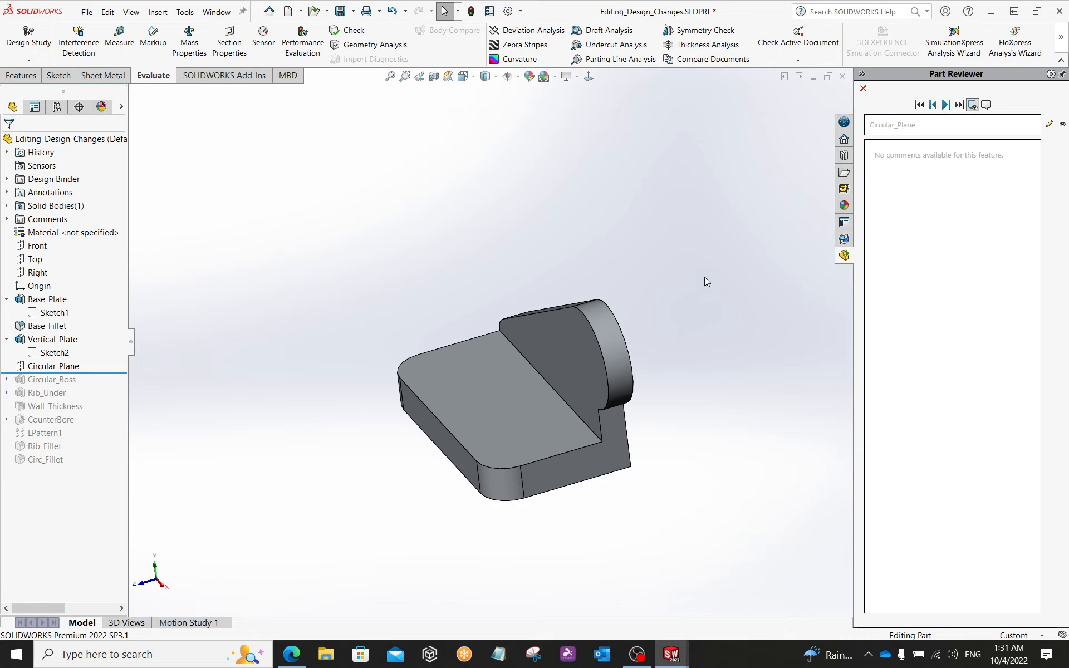
- Advance the part review to Circular_Boss and examine the cylinder from both sides relative to Circular_Plane
left_click(946, 106)
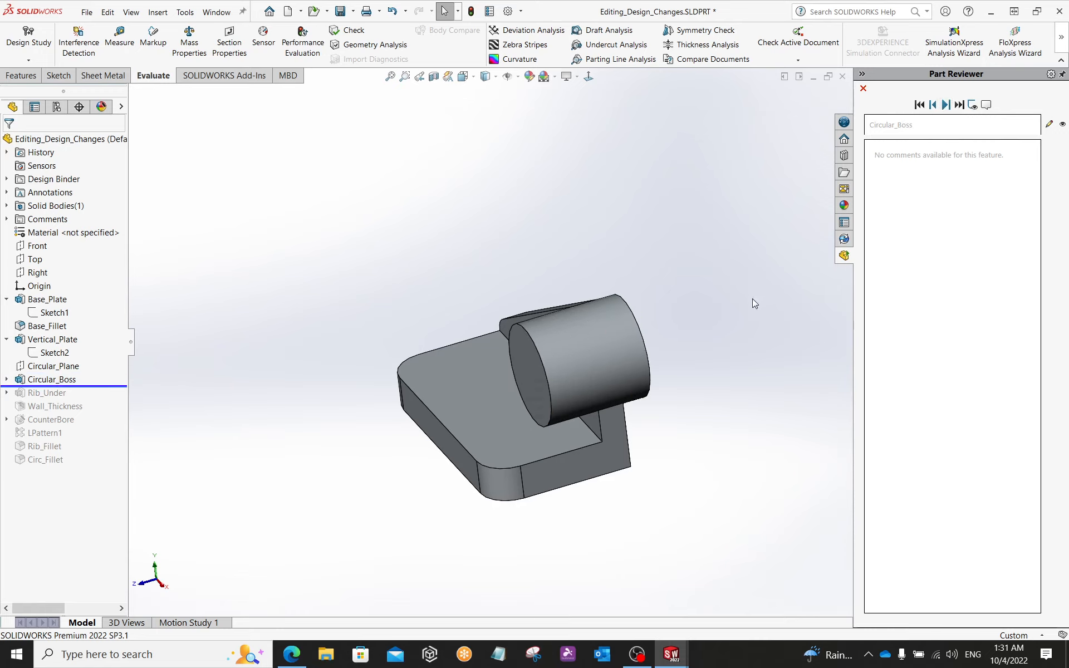
middle_click_drag(740, 310, 734, 216)
mouse_move(658, 204)
middle_mouse_down()
mouse_move(716, 217)
mouse_move(659, 208)
mouse_move(659, 194)
middle_mouse_up()
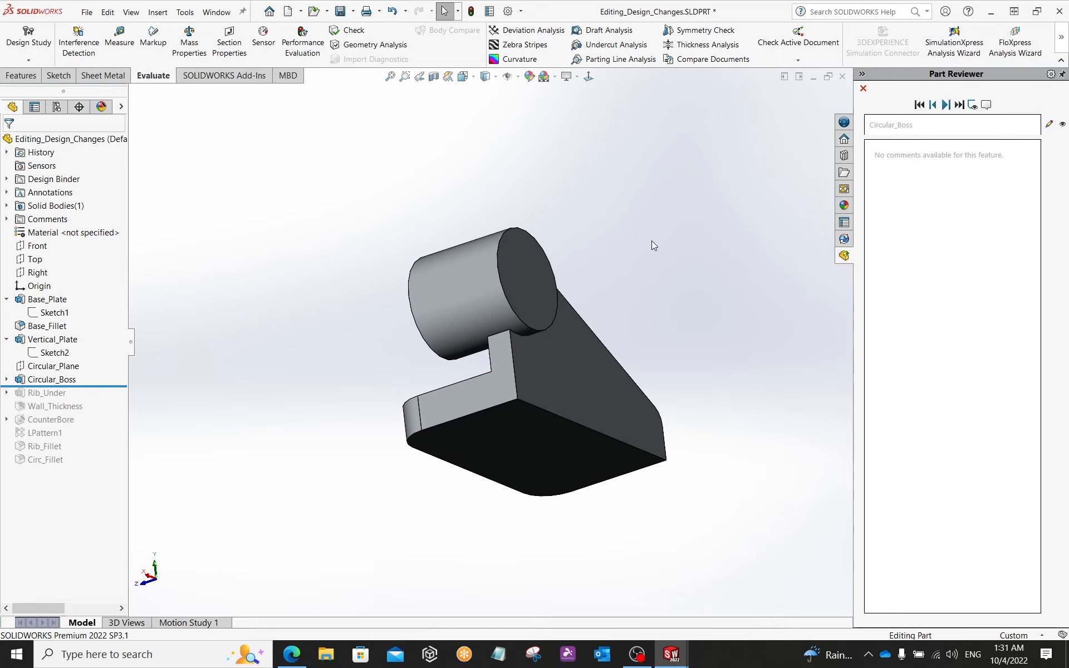
middle_click_drag(652, 241, 597, 245)
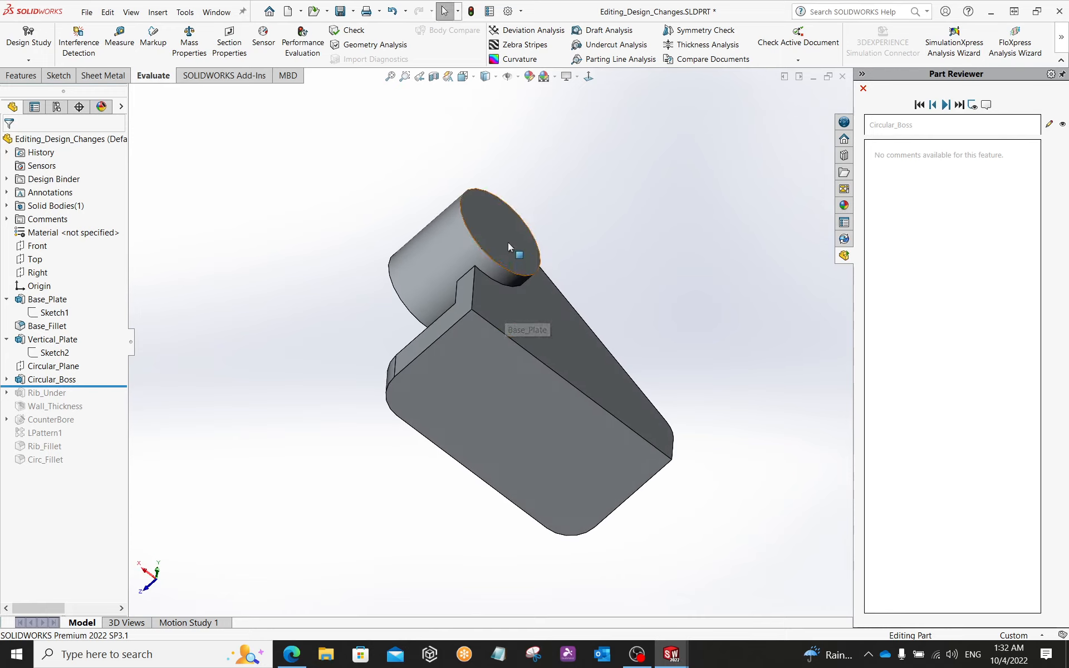
scroll(513, 293, "down", 2)
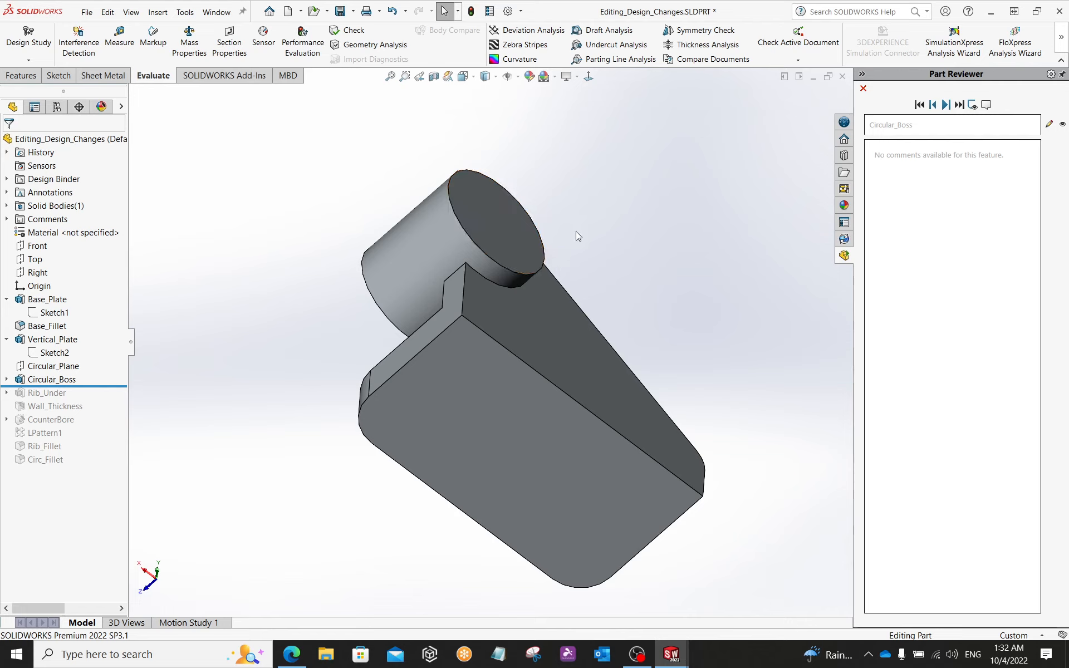
middle_click_drag(576, 233, 641, 281)
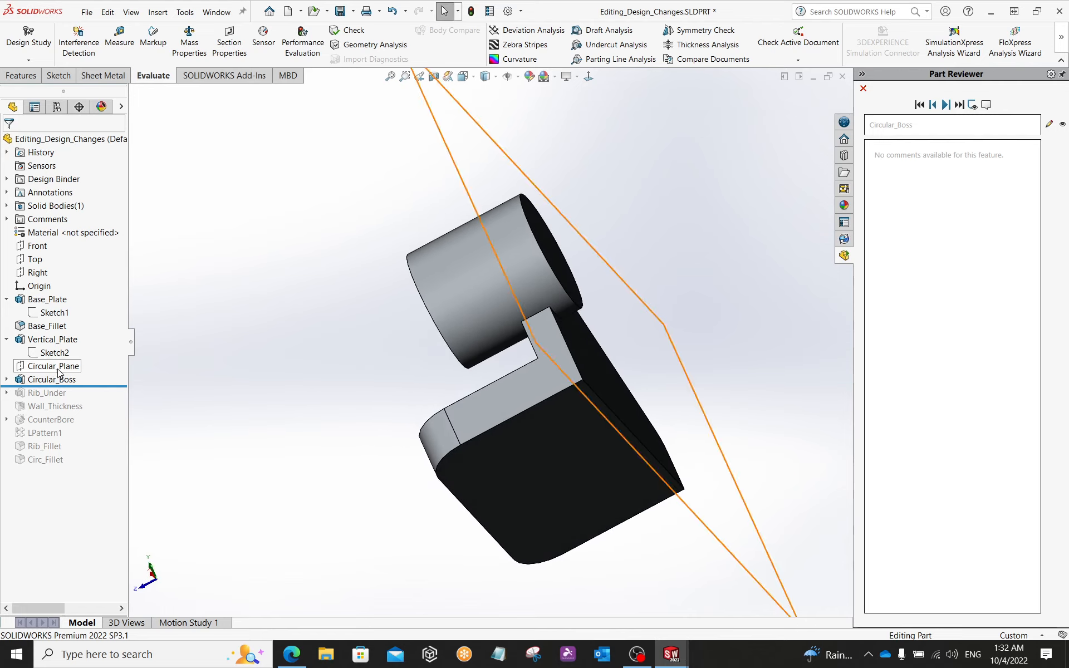
left_click(54, 366)
middle_click_drag(233, 415, 301, 423)
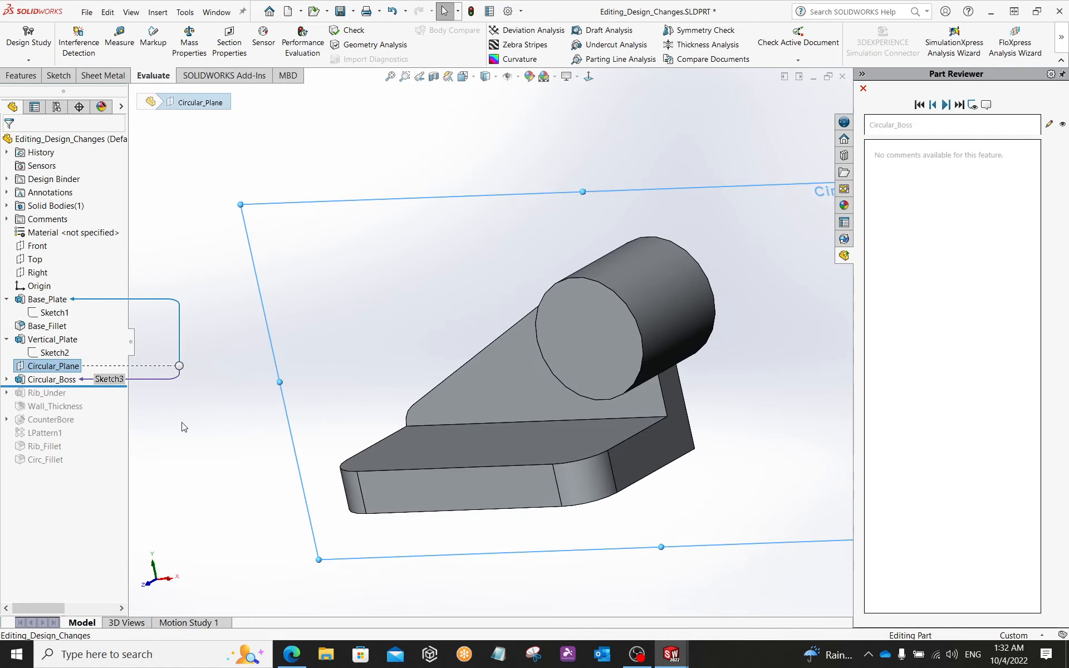
left_click(210, 422)
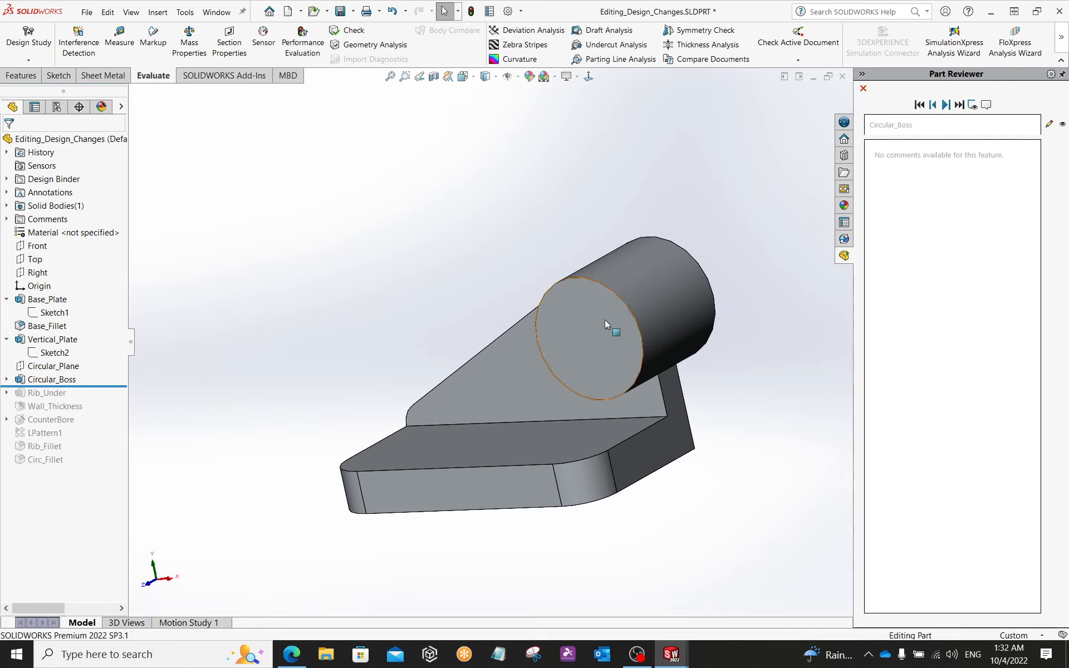
- Advance the part review to Rib_Under to examine the rib below the boss, and step back to Vertical_Plate
left_click(946, 105)
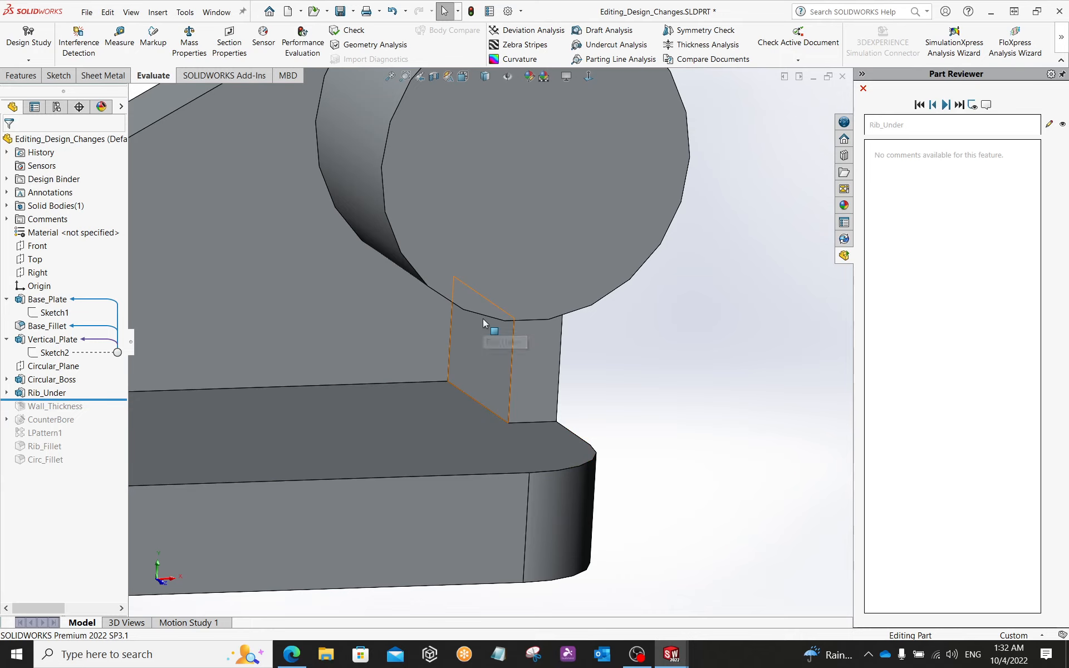
middle_click_drag(482, 343, 434, 420)
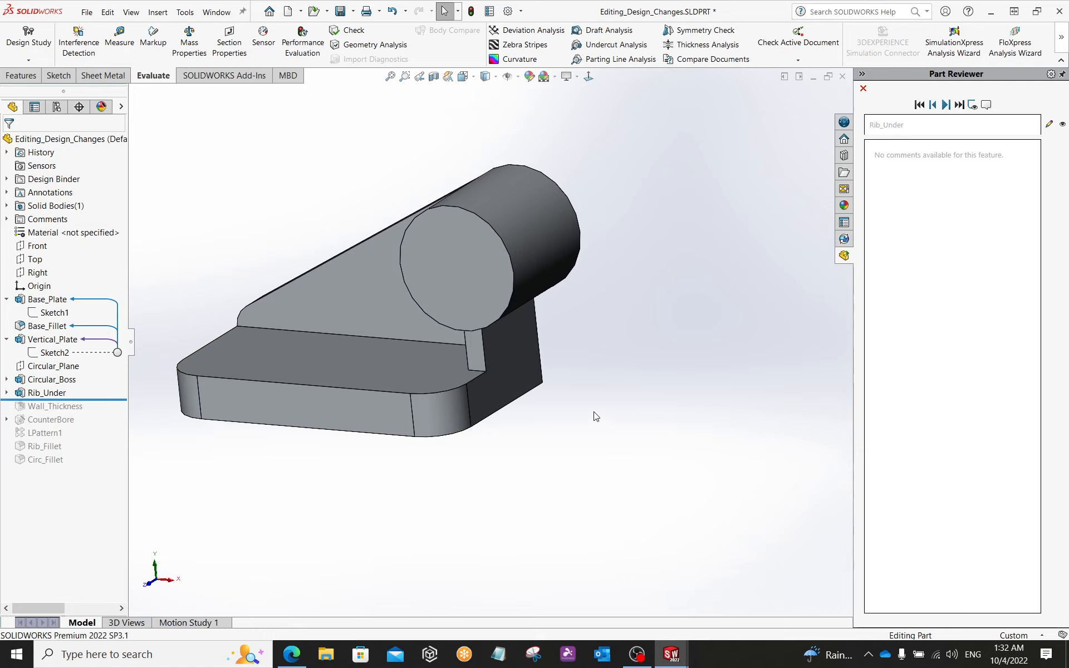
left_click(959, 106)
left_click(935, 105)
left_click(935, 105)
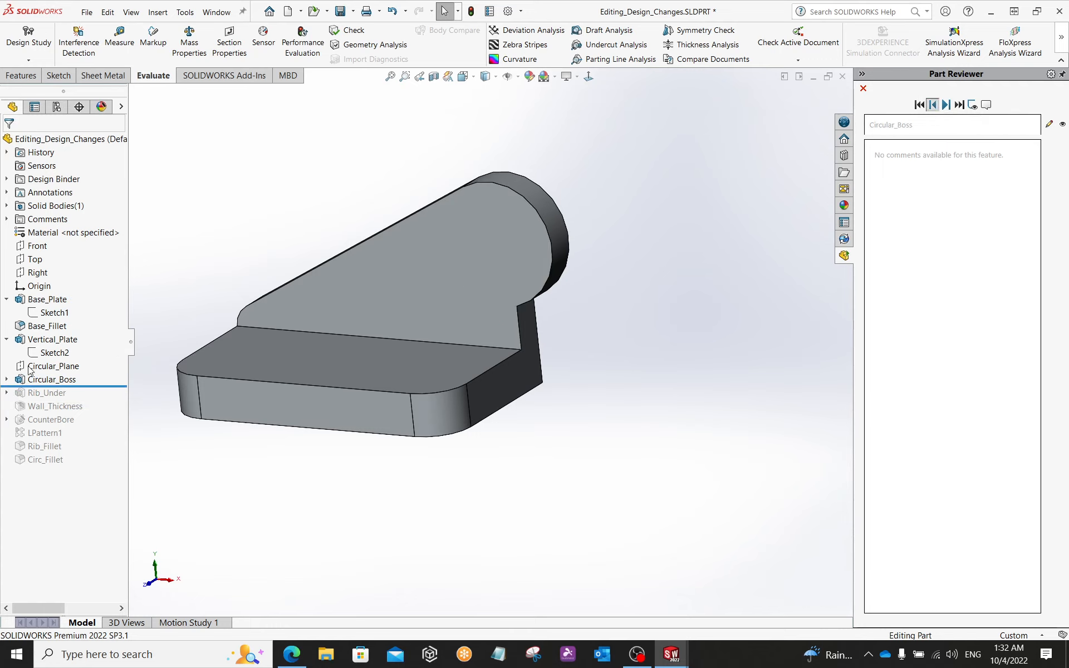
left_click(935, 105)
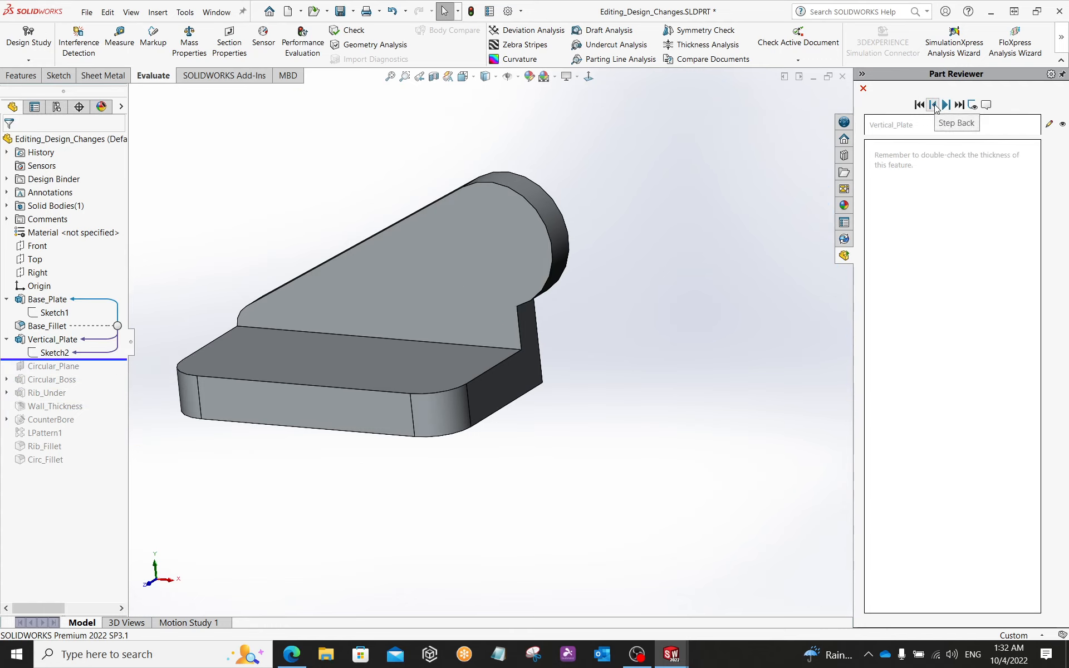
- Step the part review back to Base_Fillet and forward to Vertical_Plate, and read the comment attached to the plate
left_click(935, 105)
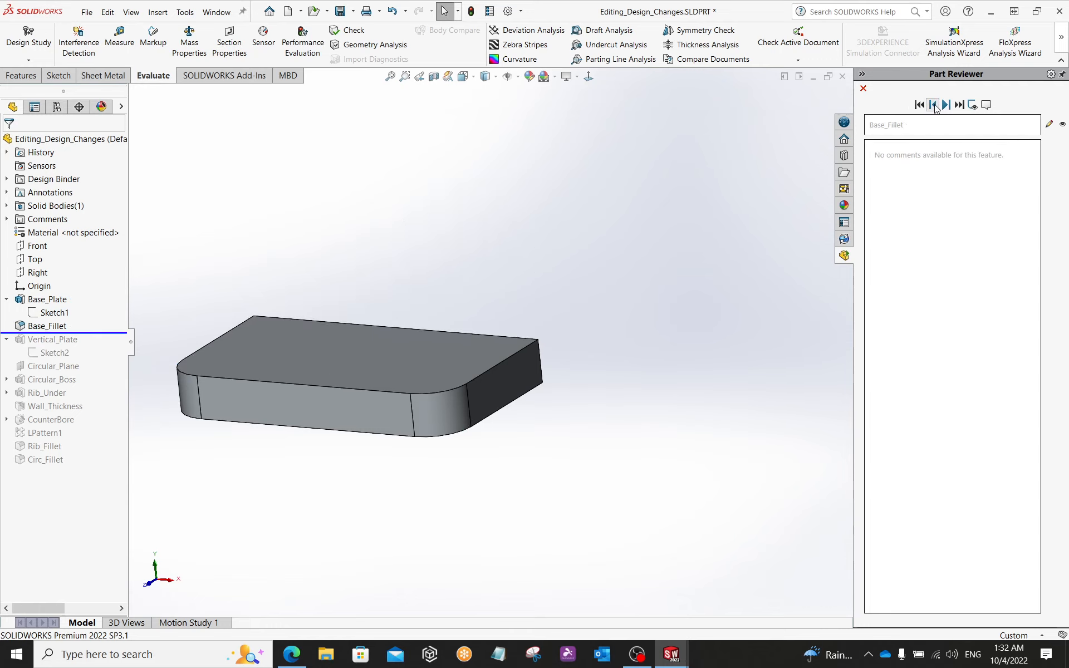
left_click(946, 105)
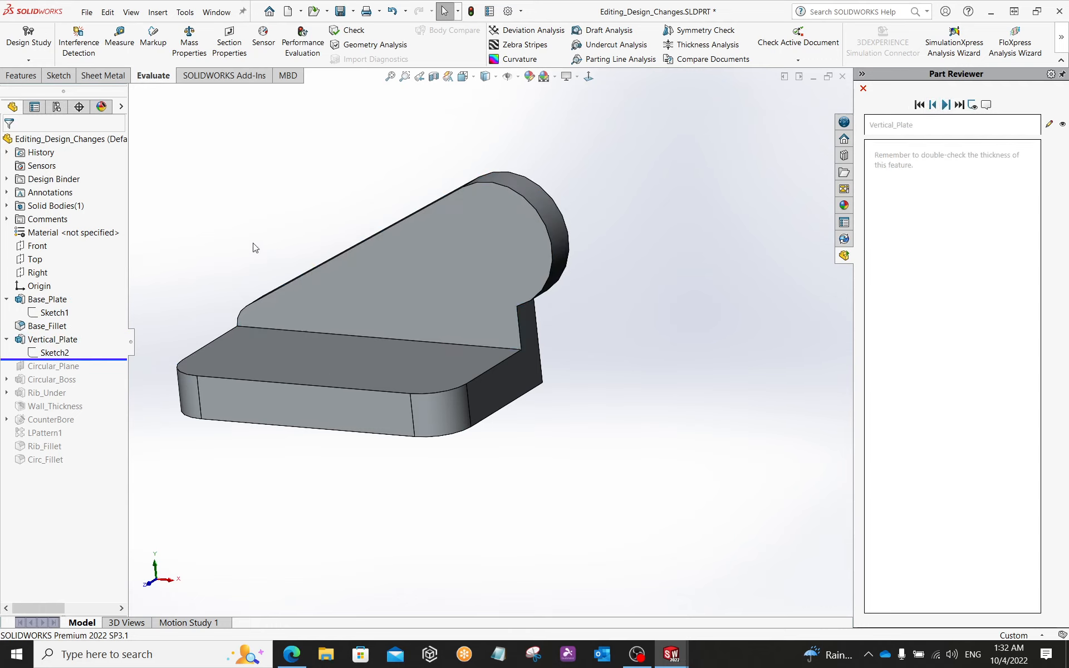
left_click(6, 340)
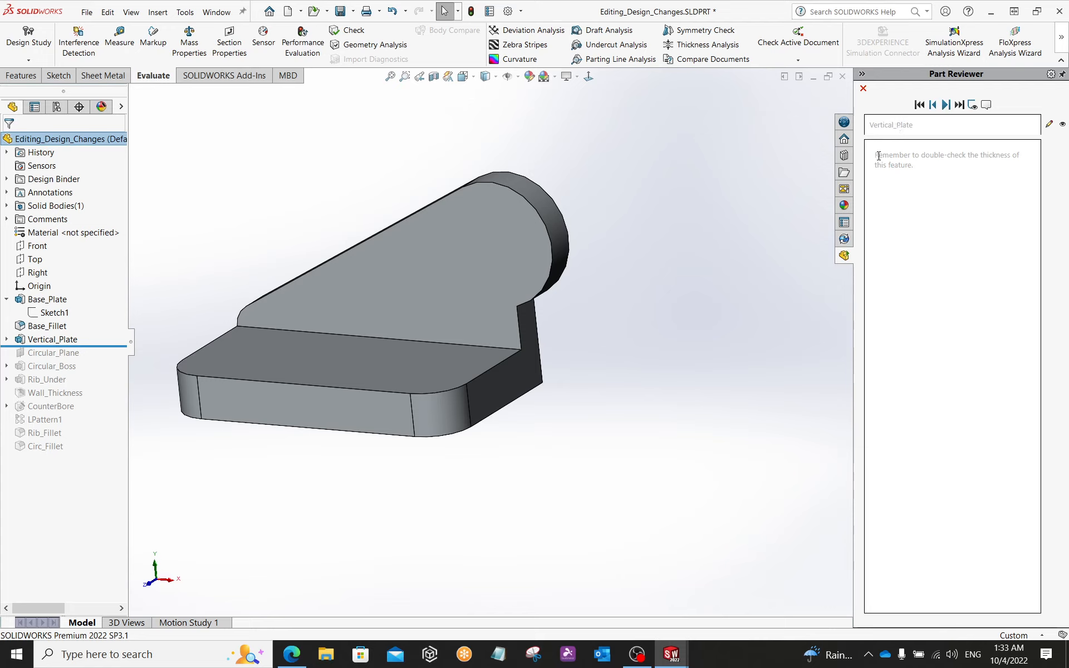
left_click_drag(875, 156, 941, 175)
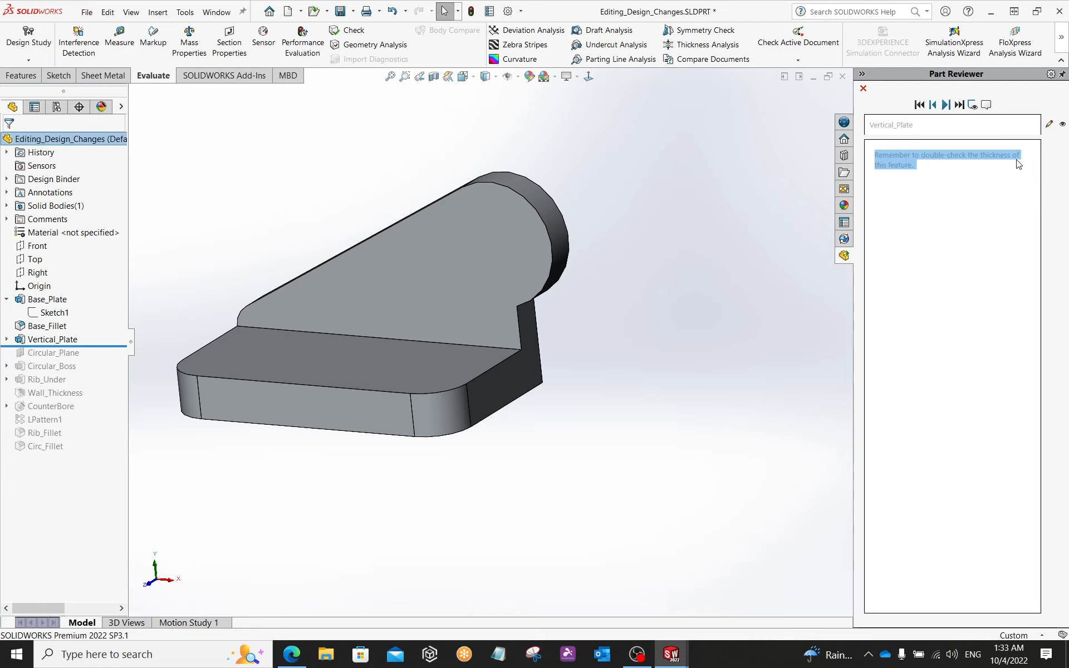
left_click(933, 175)
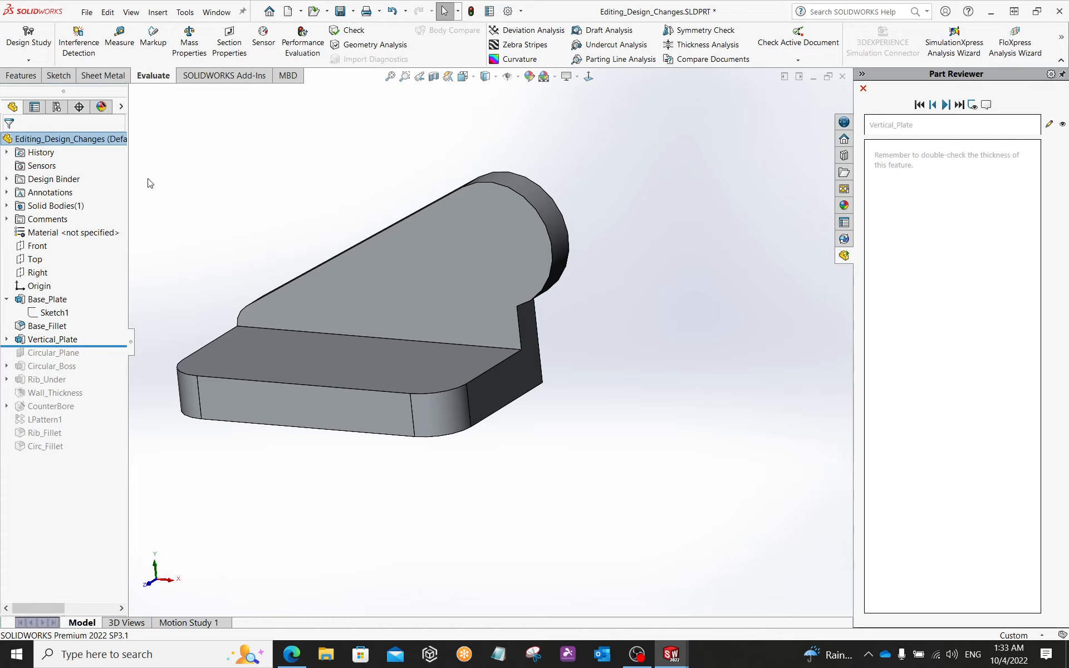
- Check which features are listed in the Comments folder and where a comment can be added to Base_Plate
left_click(6, 219)
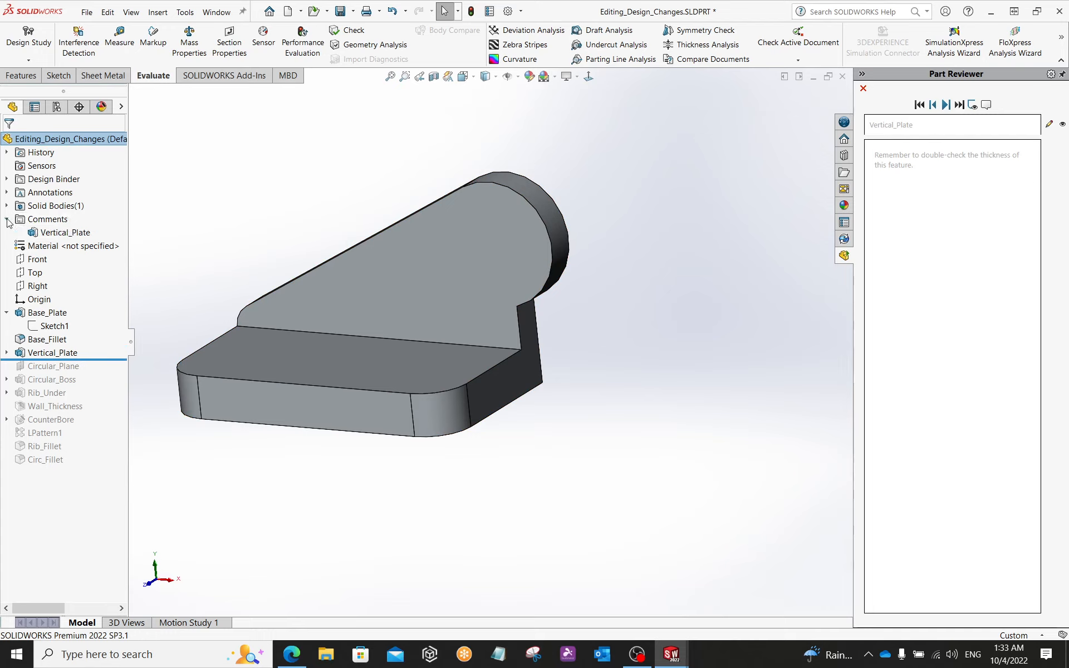
mouse_move(58, 237)
right_click(46, 315)
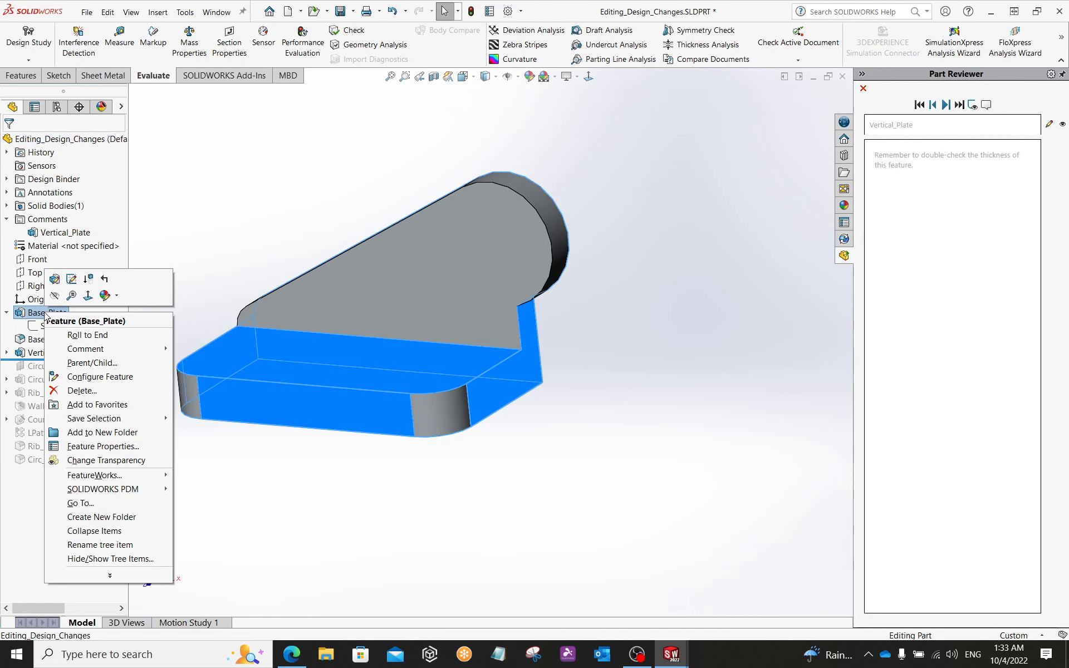
mouse_move(125, 348)
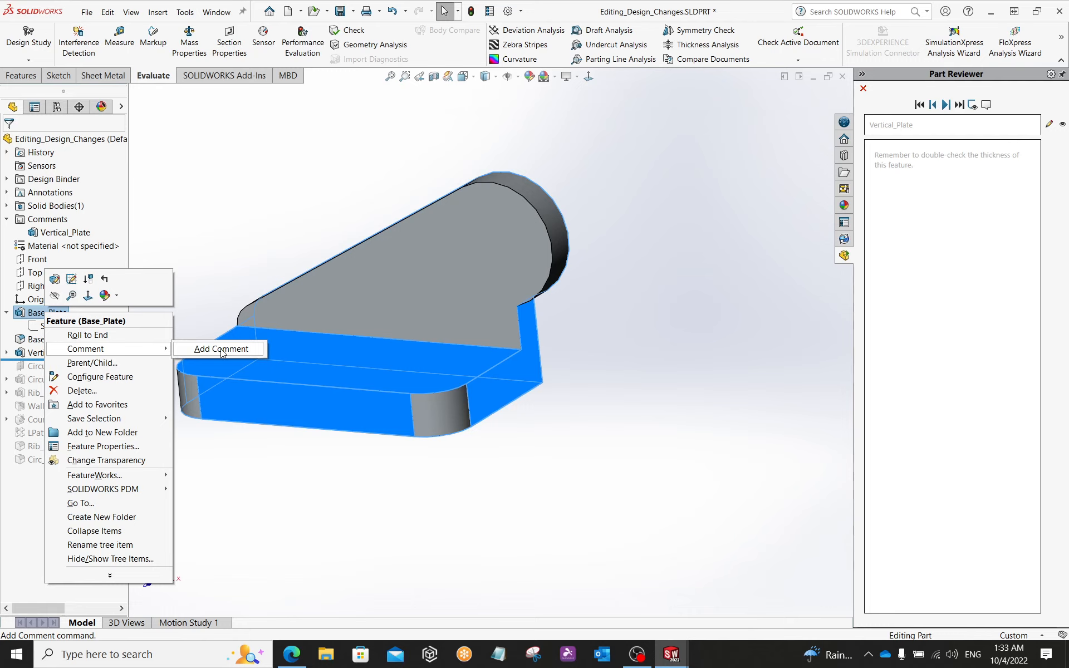
left_click(213, 250)
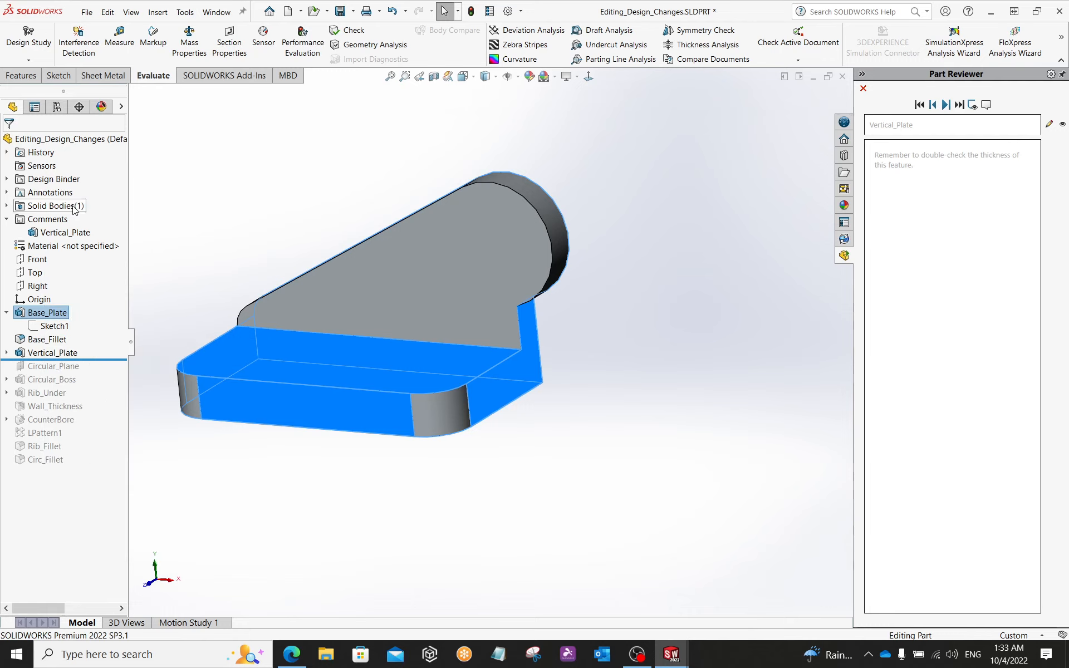
left_click(6, 219)
left_click(217, 215)
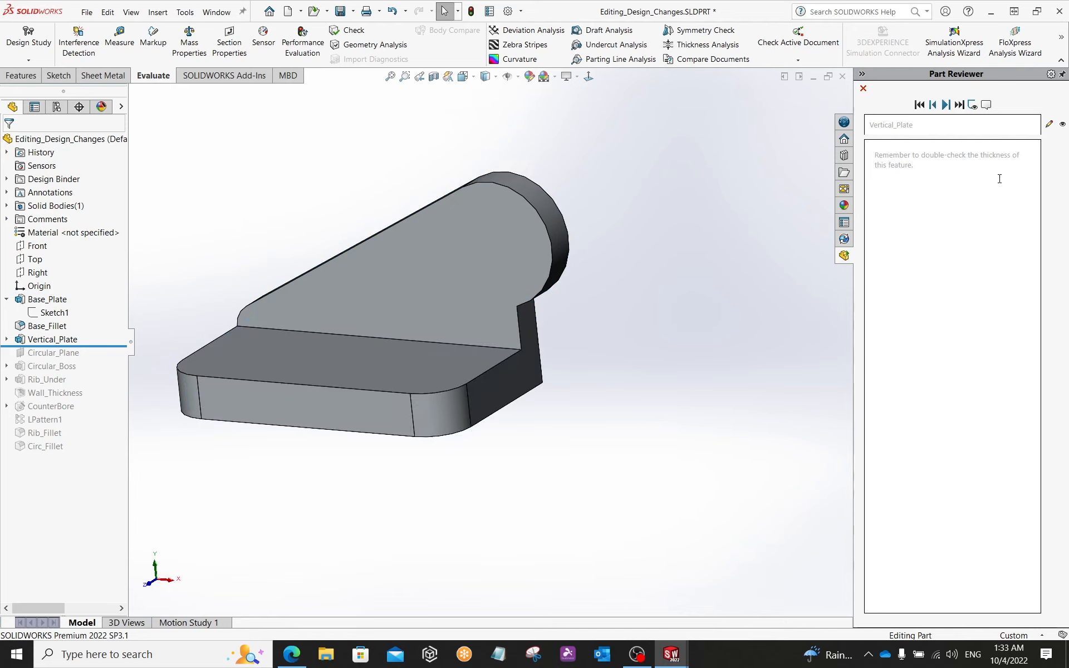
- Open the Vertical_Plate comment for editing and delete it
left_click(1050, 126)
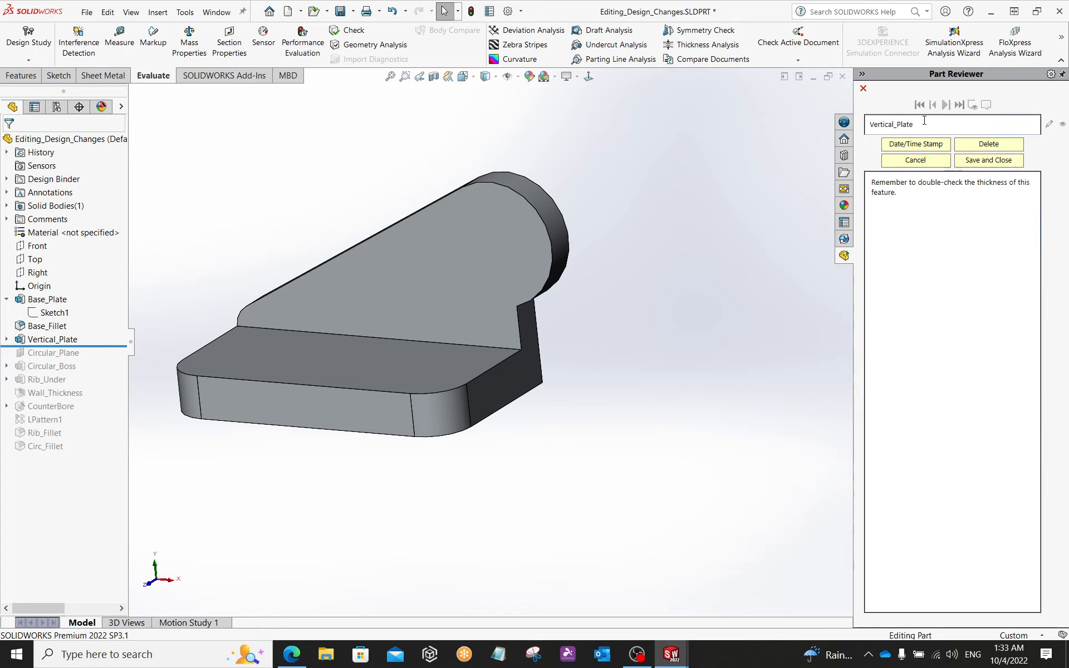
left_click_drag(925, 124, 884, 124)
left_click(897, 193)
key("ctrl+a")
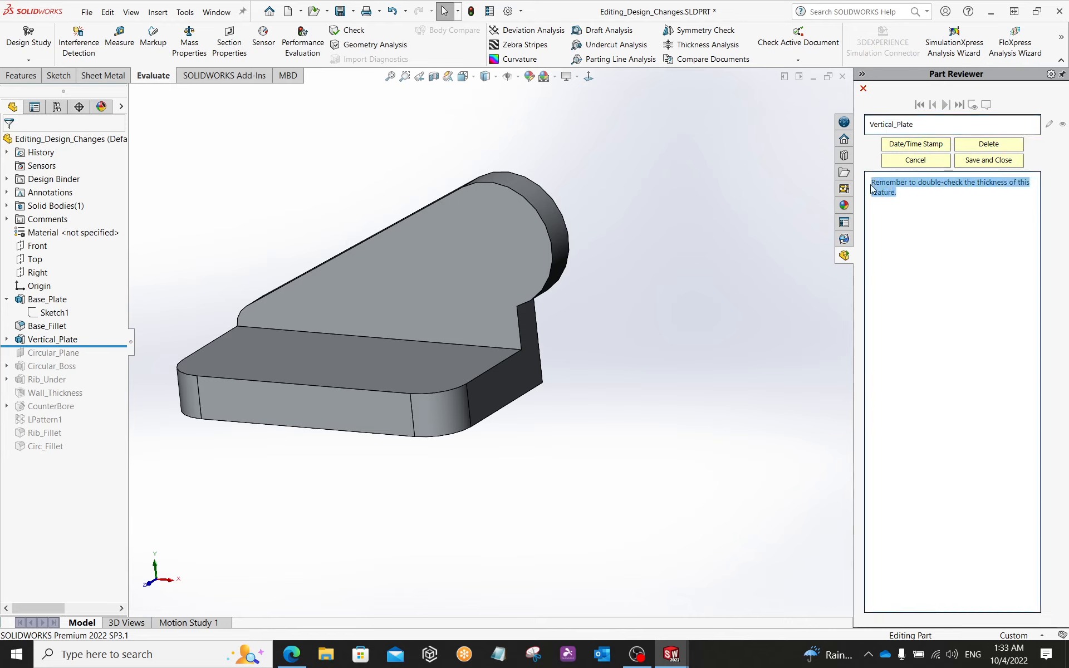
left_click(923, 199)
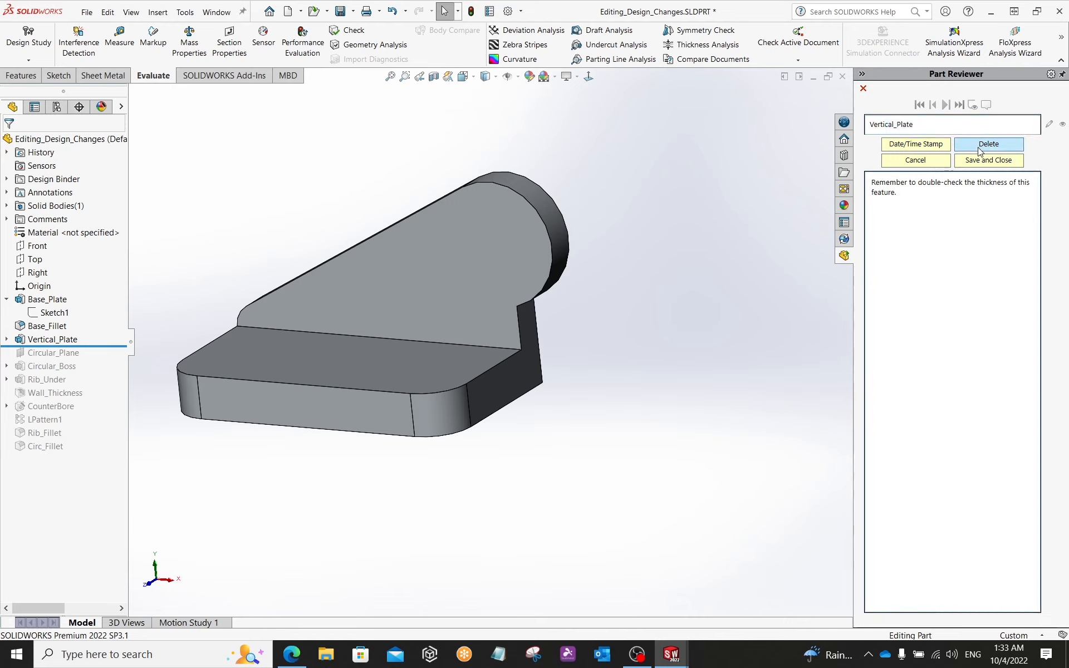
left_click(980, 146)
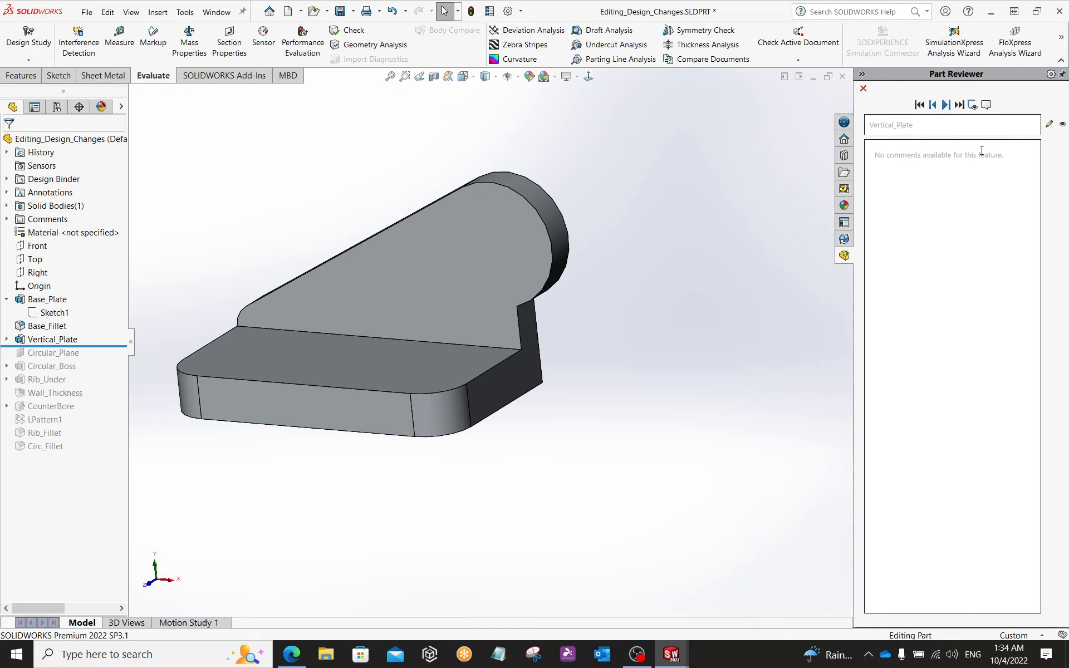
- Advance the part review to Wall_Thickness and check the shell's wall thickness and removed faces
left_click(946, 104)
left_click(946, 104)
left_click(947, 105)
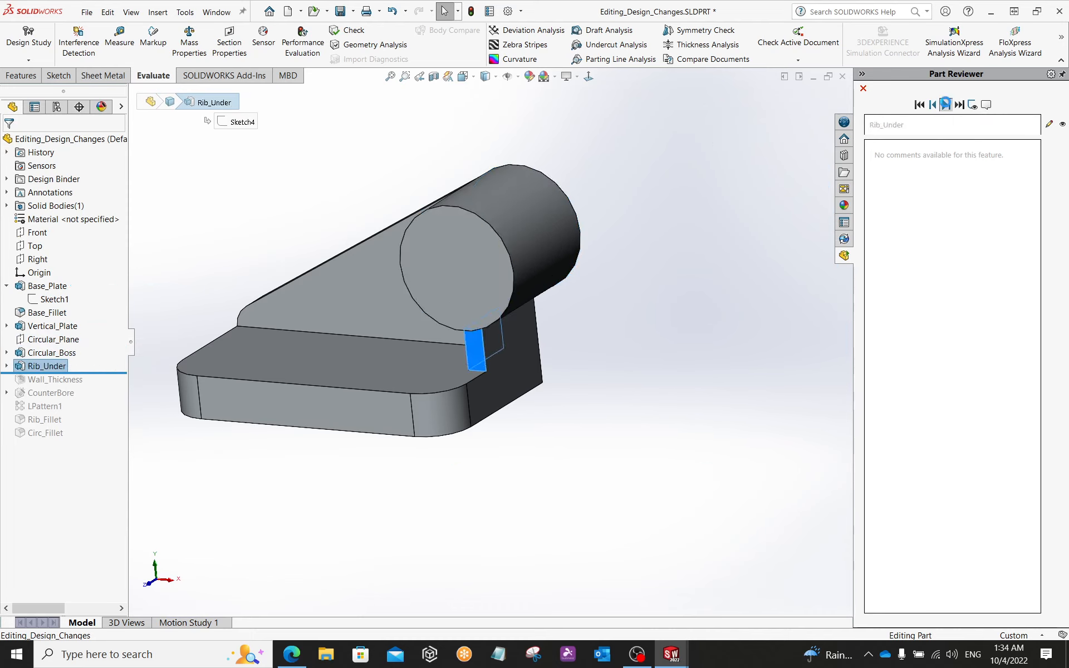
left_click(946, 105)
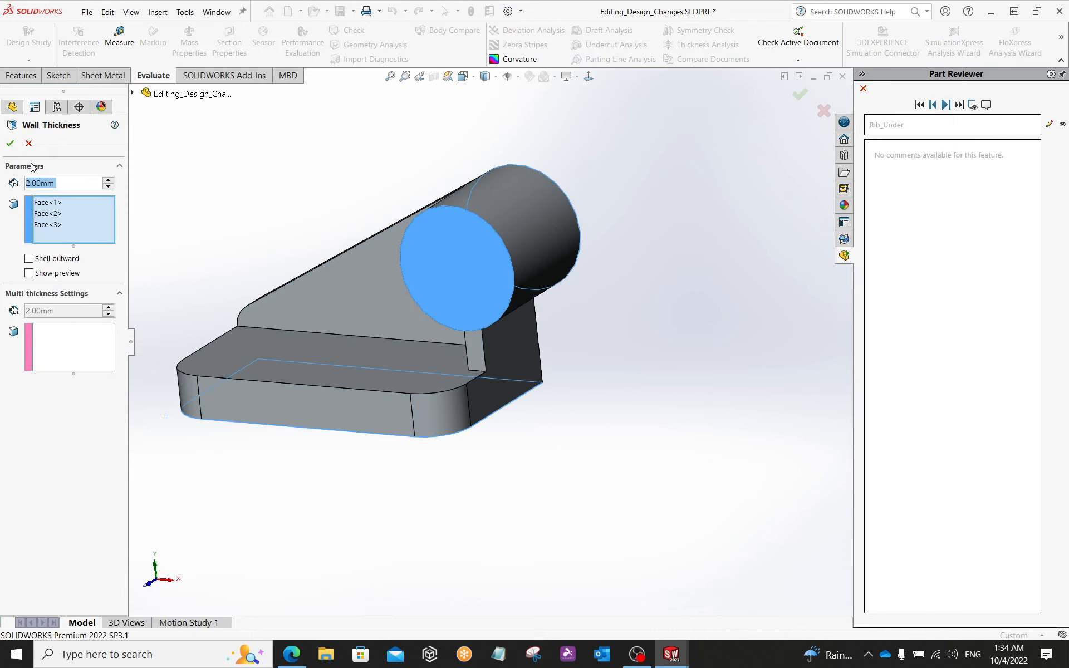
left_click(933, 106)
left_click(824, 112)
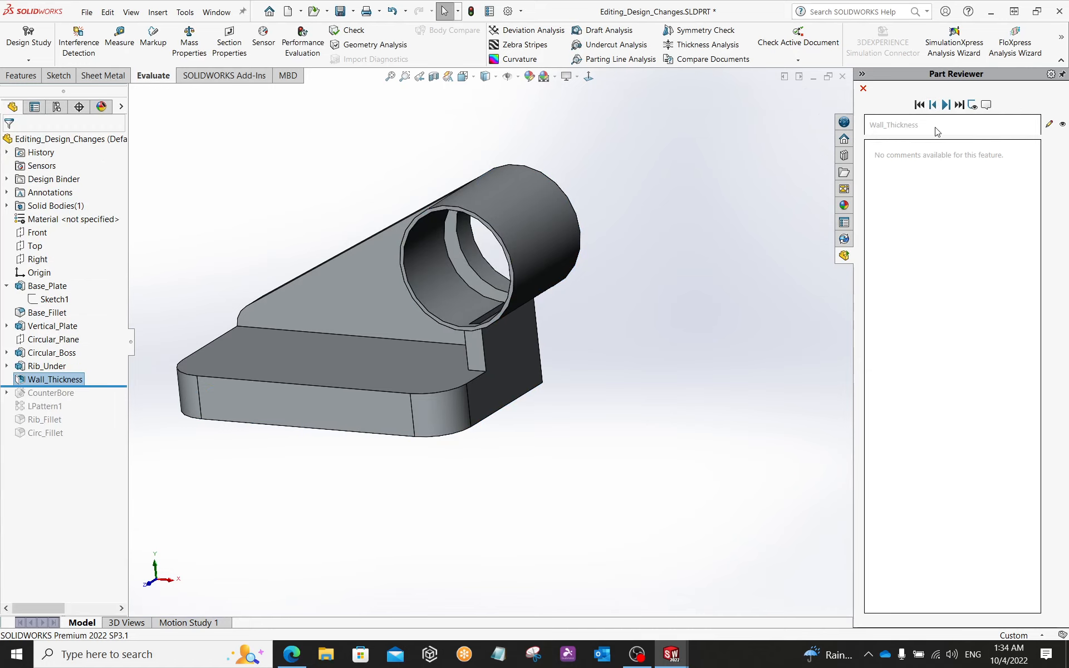
- Examine the shelled body from below and above, including the hollow cylinder and base plate
middle_click_drag(649, 336, 682, 198)
middle_click_drag(603, 321, 553, 496)
scroll(304, 359, "down", 3)
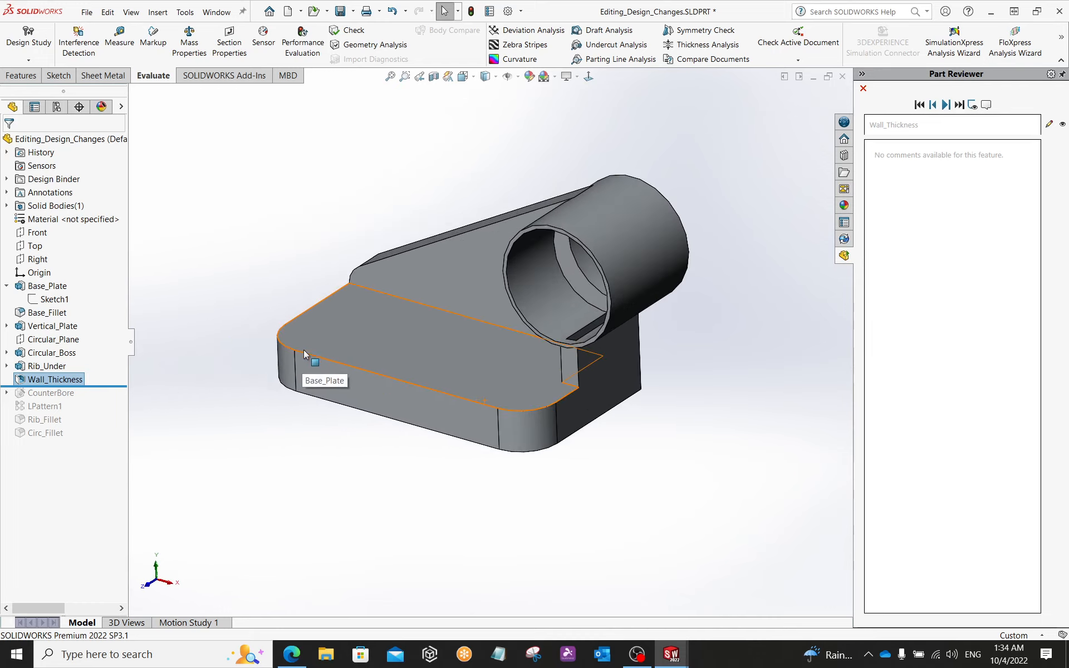
middle_click_drag(422, 370, 309, 256)
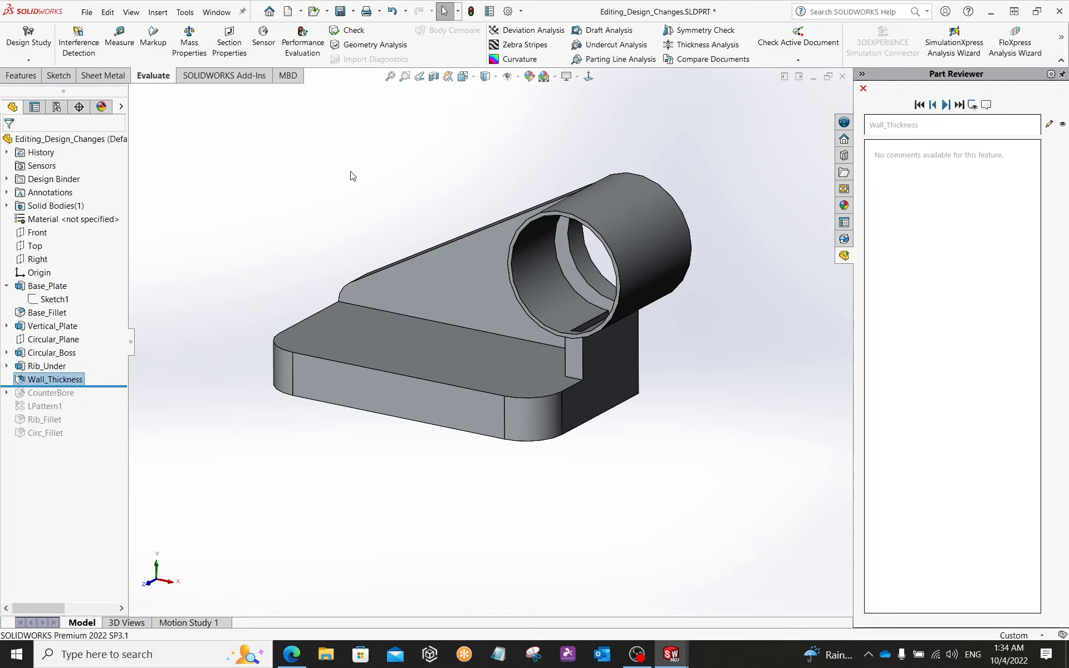
- Advance the part review to CounterBore and examine its profile sketch, Sketch6, inside the hole
left_click(946, 104)
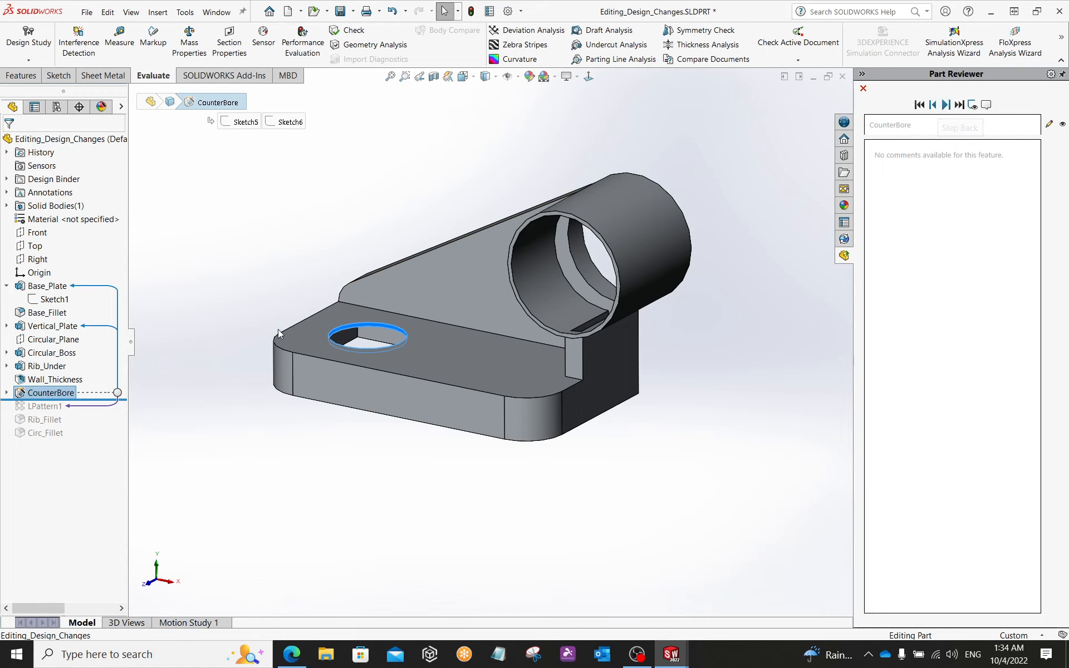
middle_click_drag(363, 362, 404, 325)
scroll(378, 313, "down", 5)
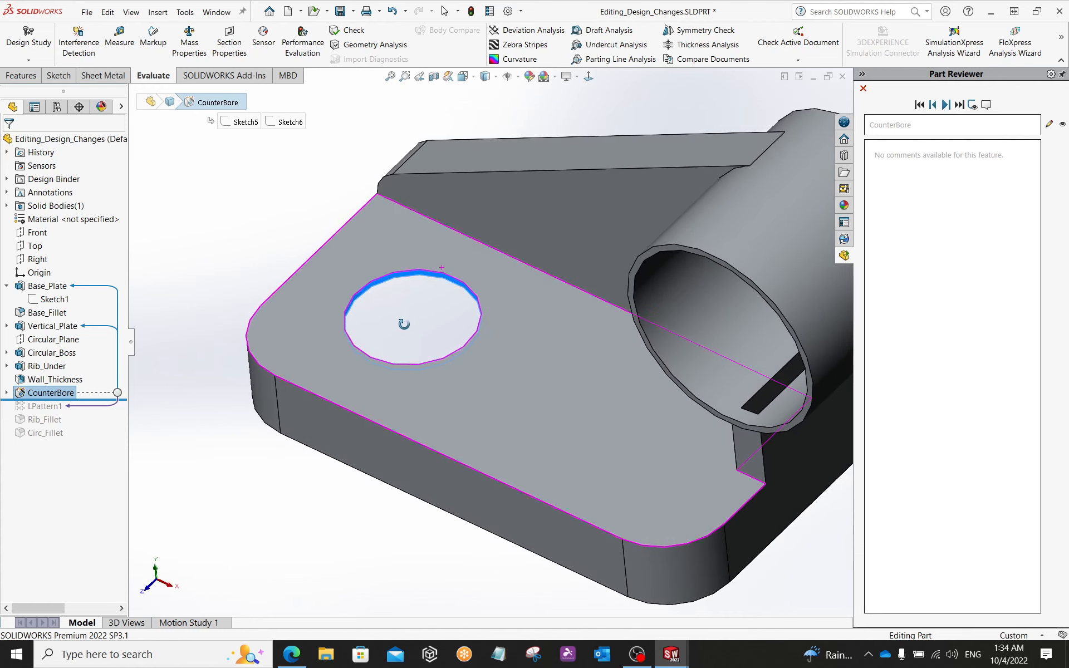
left_click(7, 392)
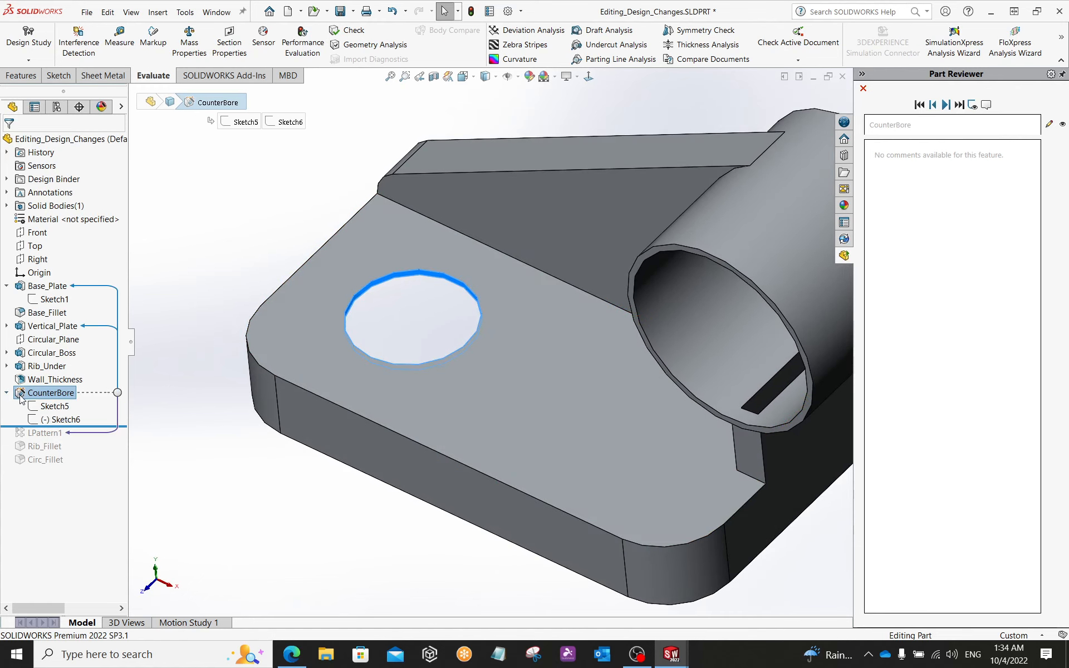
left_click(64, 420)
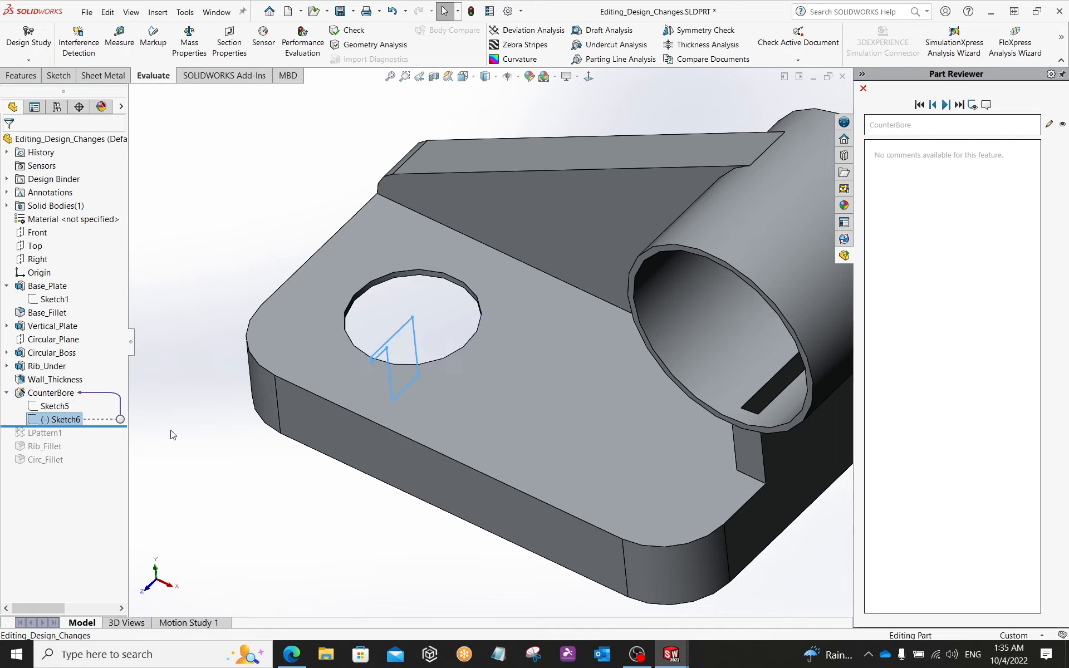
mouse_move(299, 465)
middle_mouse_down()
mouse_move(247, 475)
mouse_move(258, 487)
middle_mouse_up()
scroll(390, 367, "down", 3)
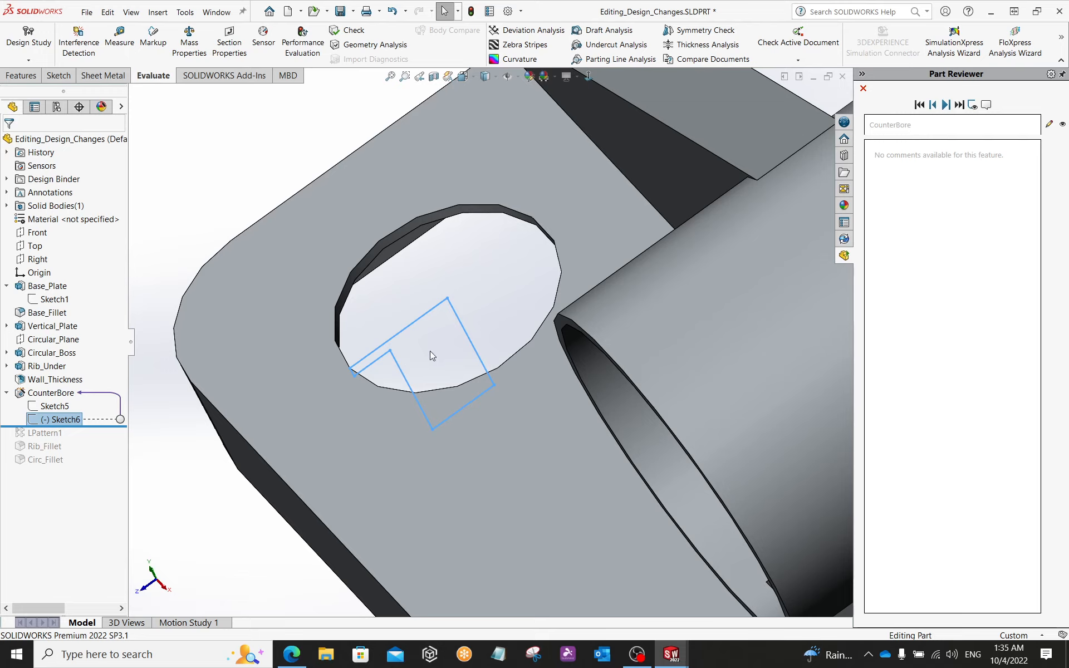
scroll(399, 286, "up", 3)
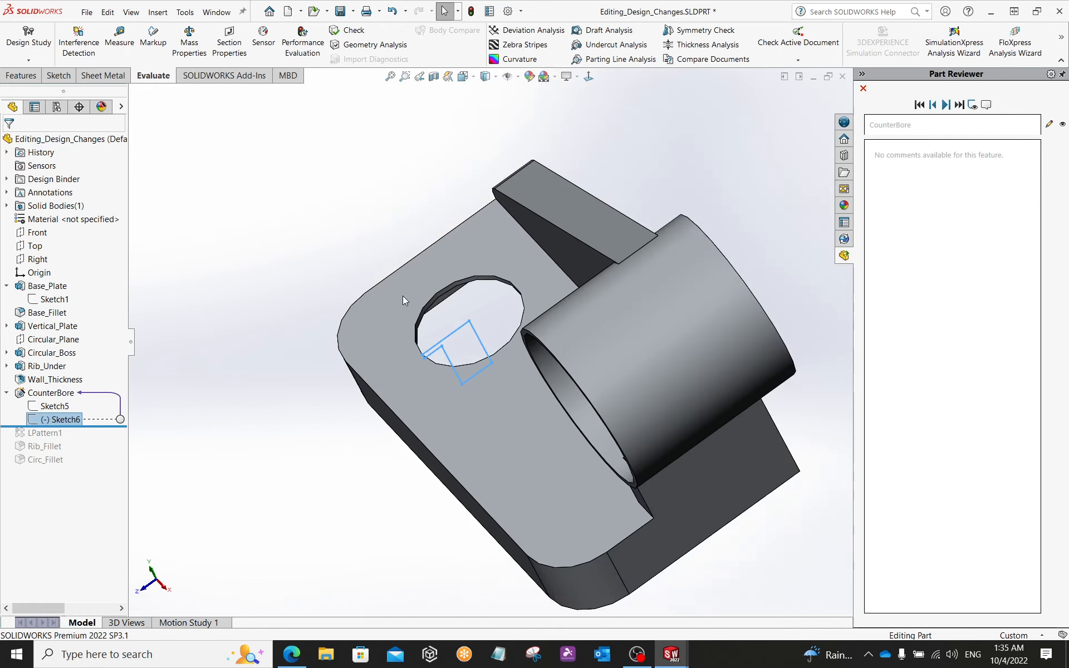
key("Escape")
- Examine the counterbore hole's edge on the upper face of the base plate
mouse_move(251, 270)
middle_mouse_down()
mouse_move(298, 323)
mouse_move(332, 293)
mouse_move(483, 434)
middle_mouse_up()
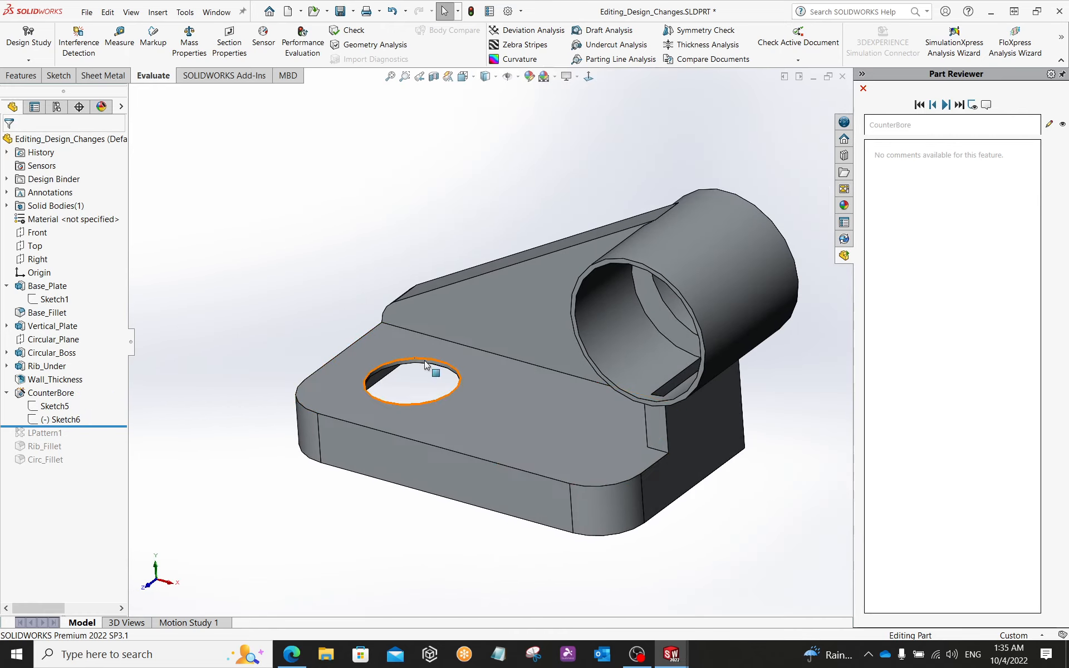
scroll(426, 364, "down", 2)
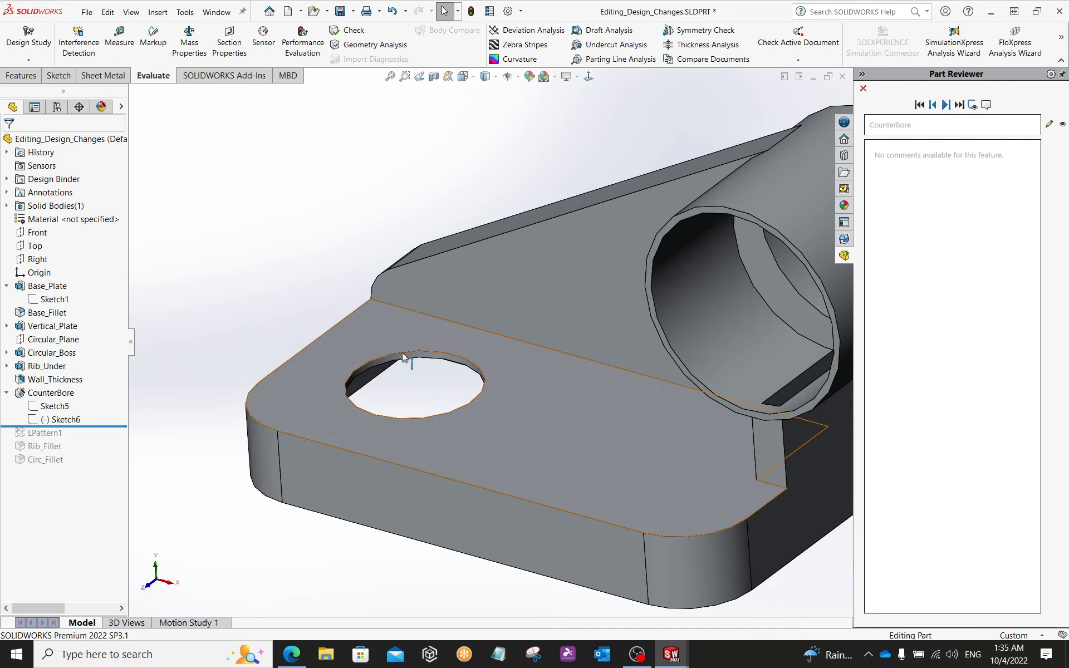
scroll(411, 386, "up", 1)
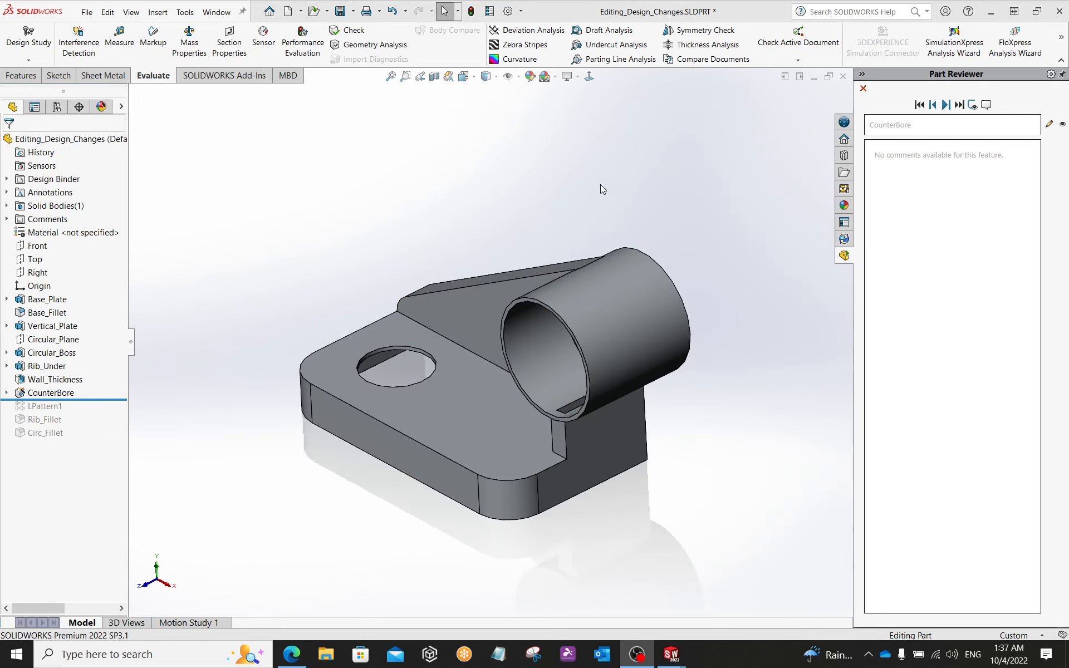
- Advance the part review through LPattern1 to the final feature, view the complete bracket in isometric, and close Part Reviewer
left_click(947, 106)
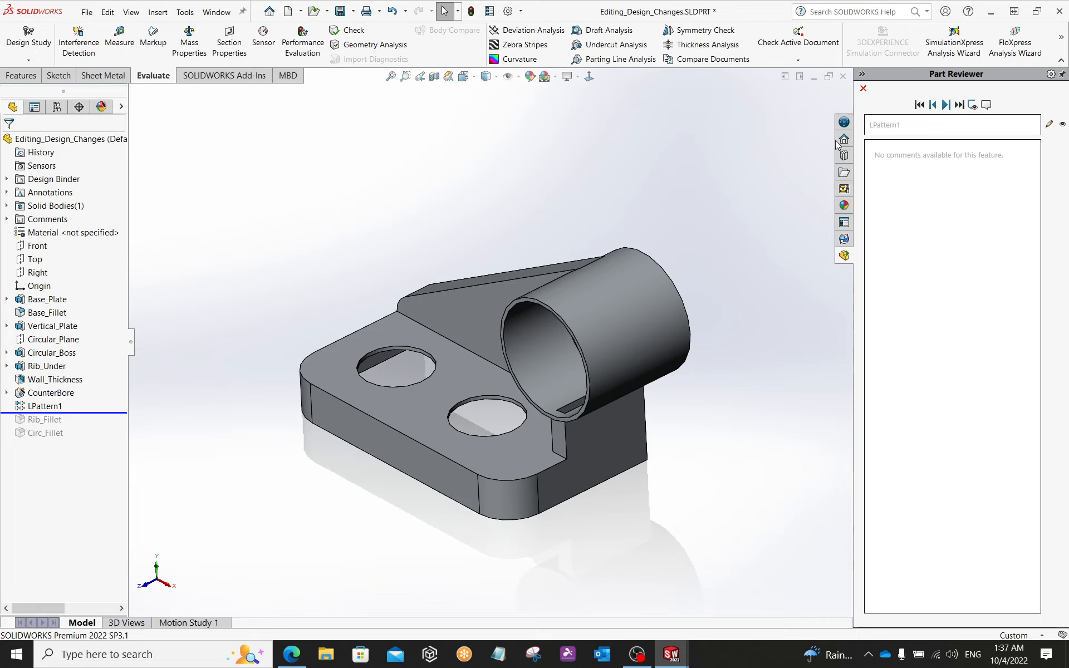
left_click(959, 105)
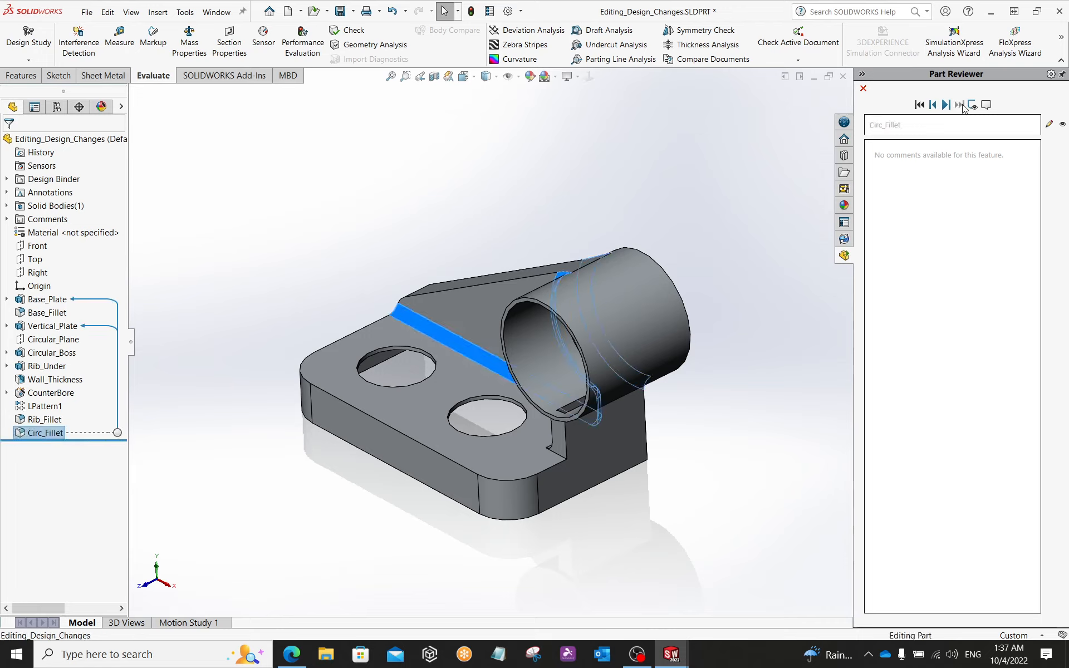
left_click(269, 231)
middle_click_drag(269, 232, 649, 191)
key("ctrl+7")
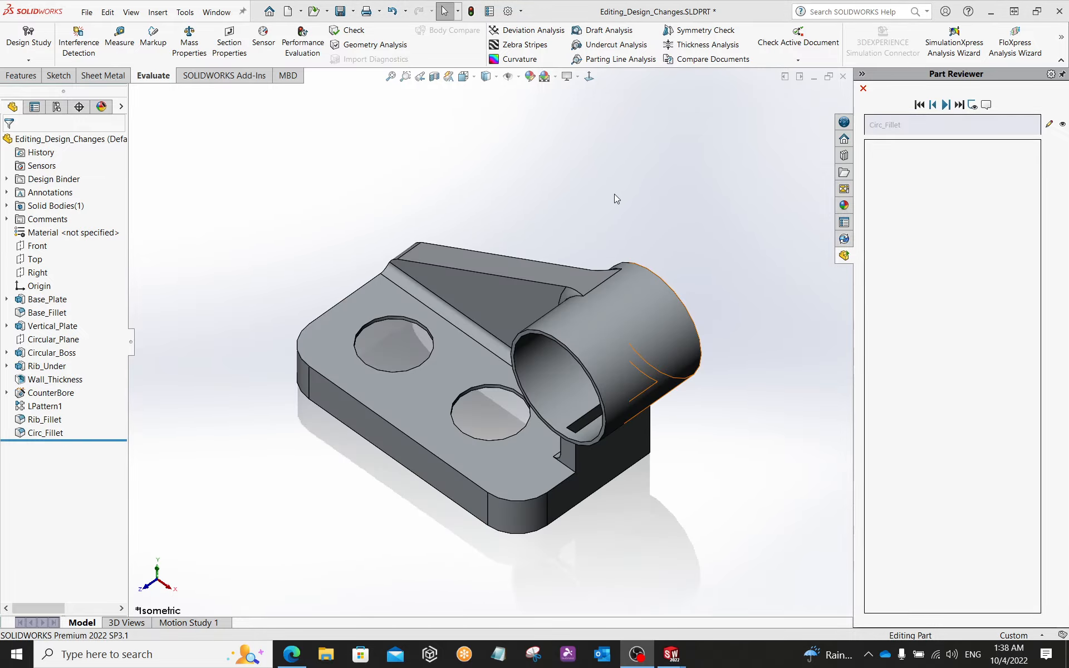
left_click(864, 89)
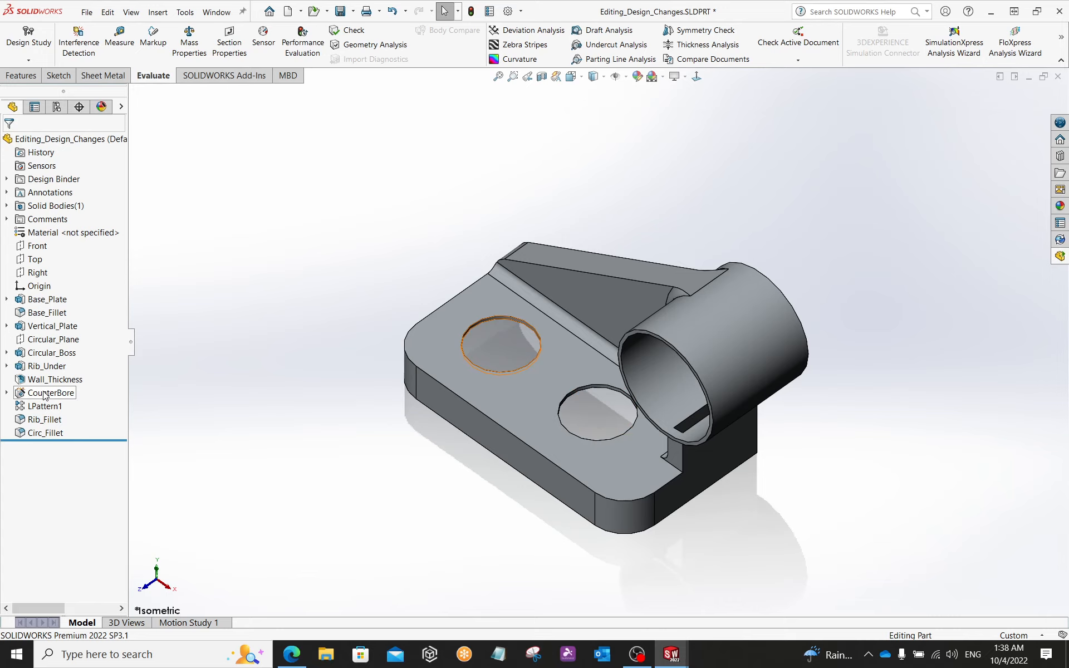
- Delete the CounterBore feature together with its dependents LPattern1, Sketch5 and Sketch6
mouse_move(46, 396)
left_click(45, 393)
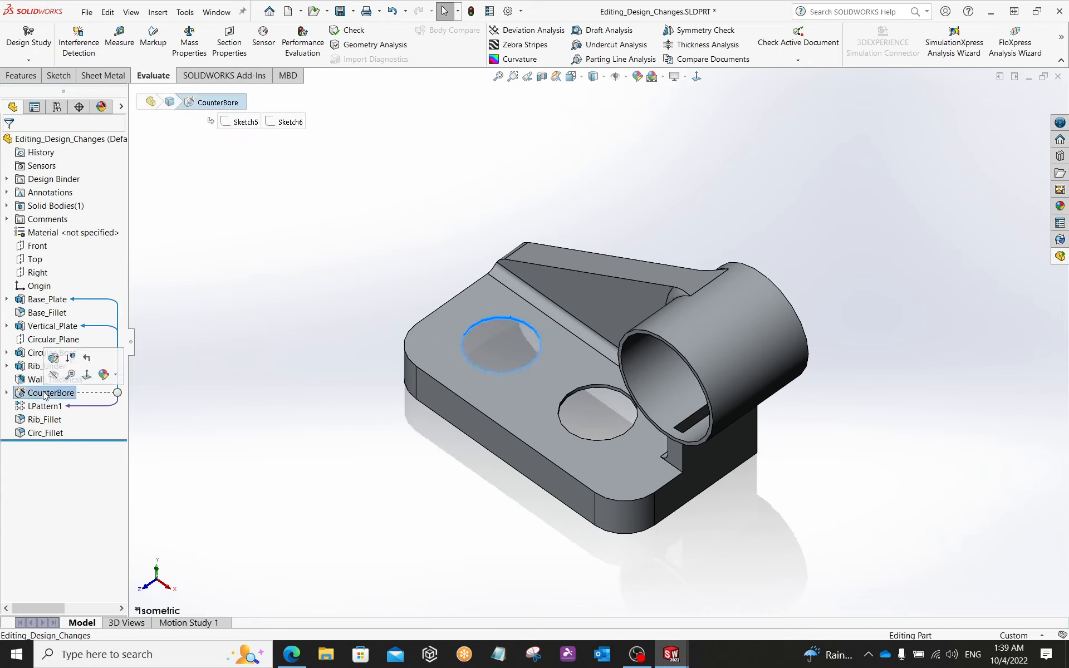
key("Delete")
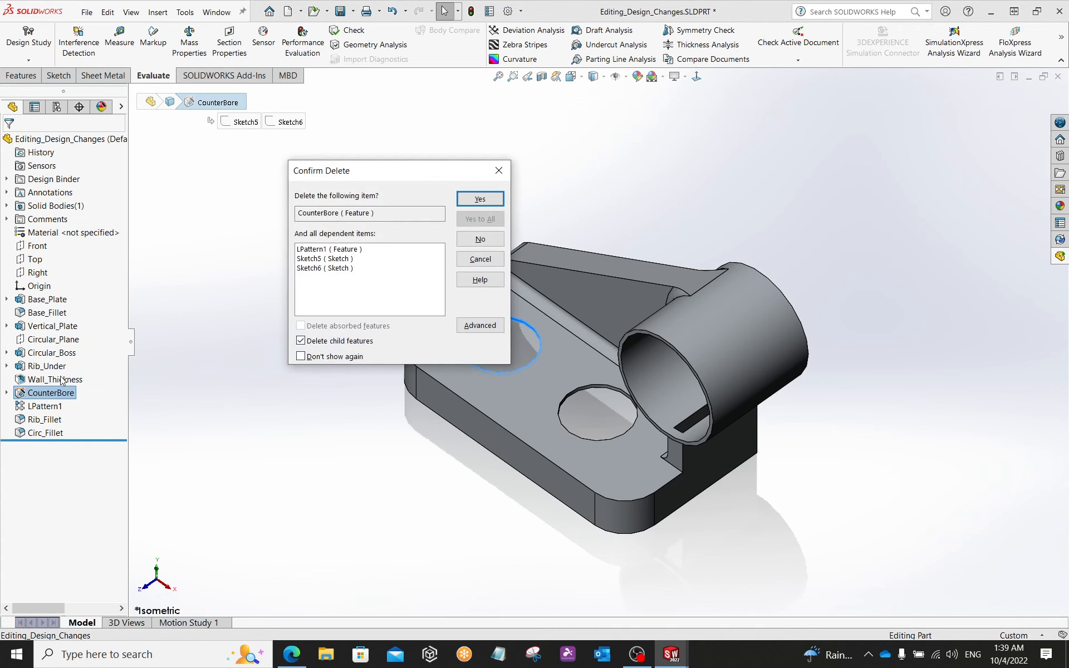
left_click_drag(366, 171, 255, 222)
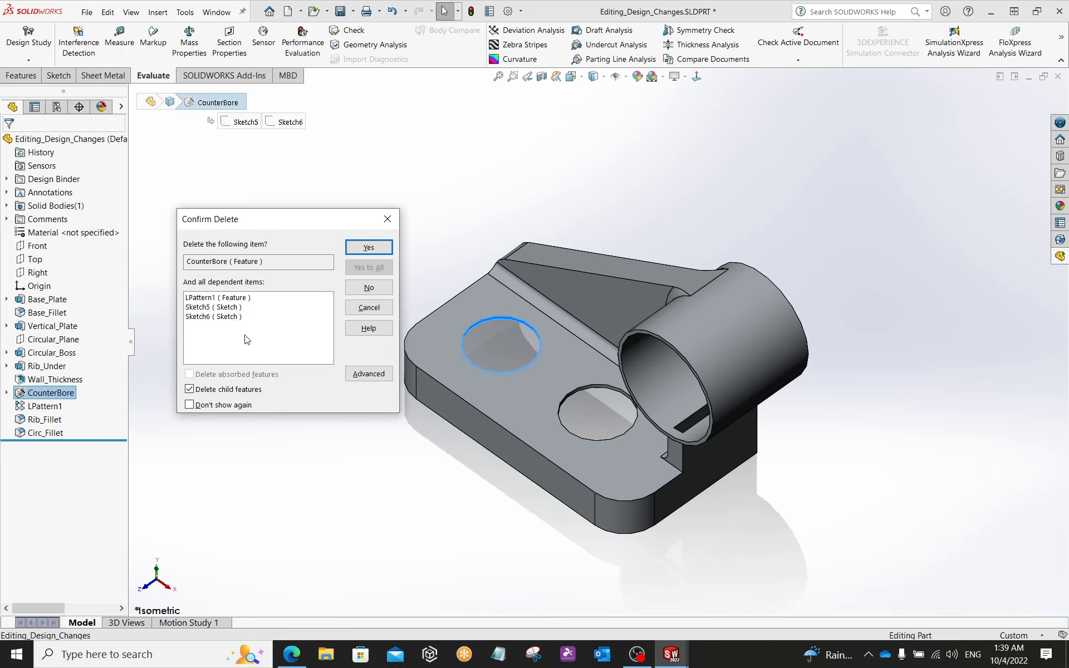
left_click(368, 247)
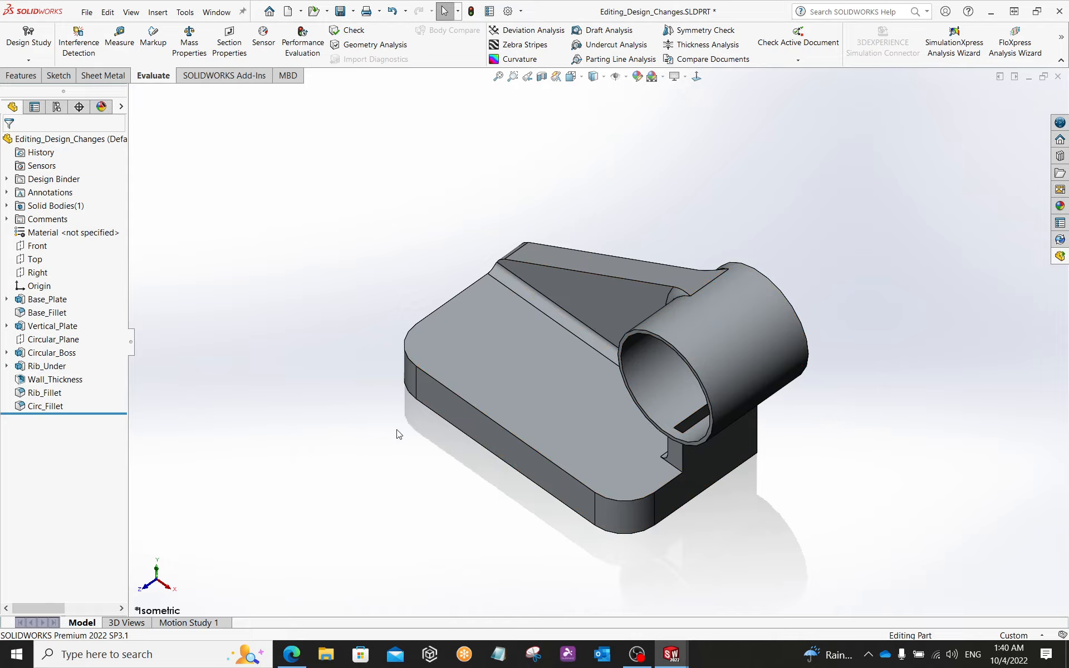
- Examine the shelled bracket from below and above, including the base plate's underside and the hollow cylinder
middle_click_drag(400, 435, 432, 208)
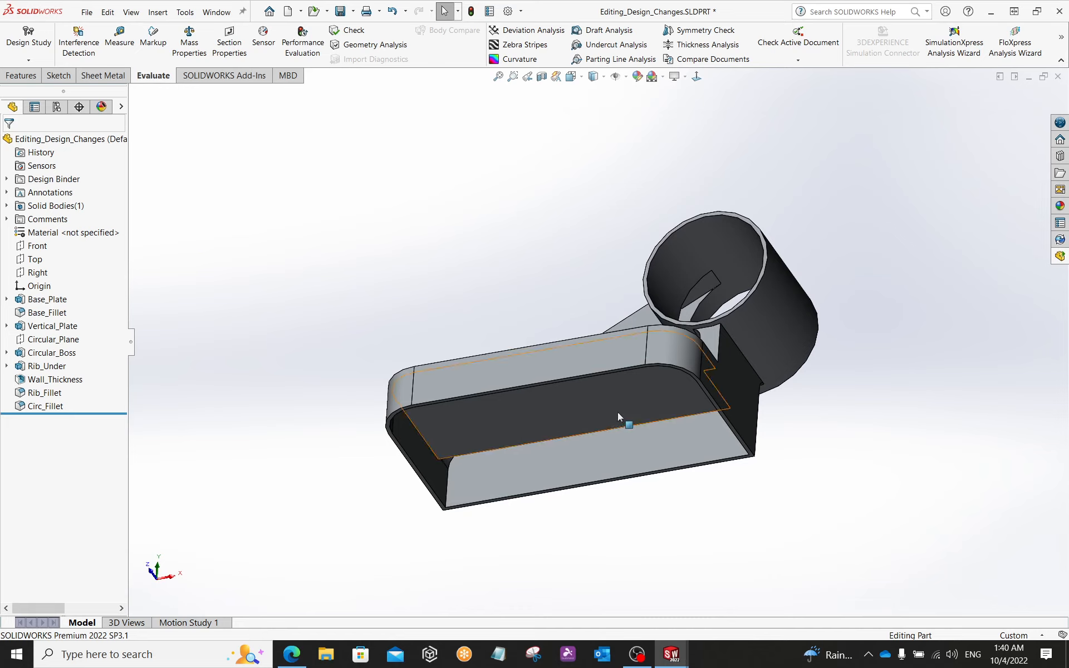
middle_click_drag(509, 390, 626, 316)
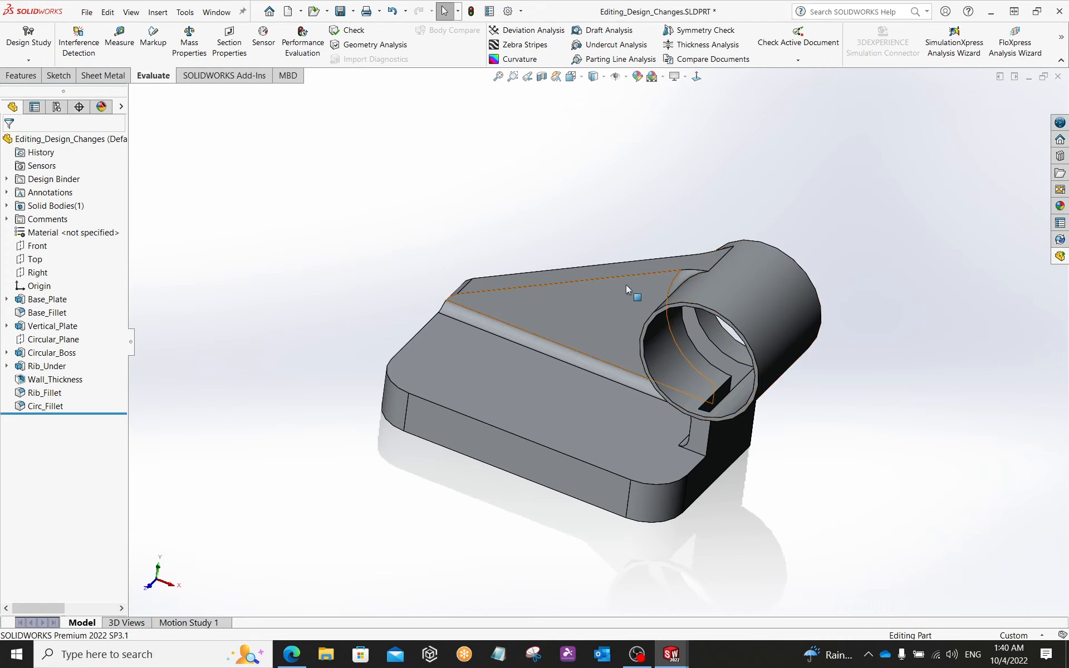
scroll(680, 371, "down", 3)
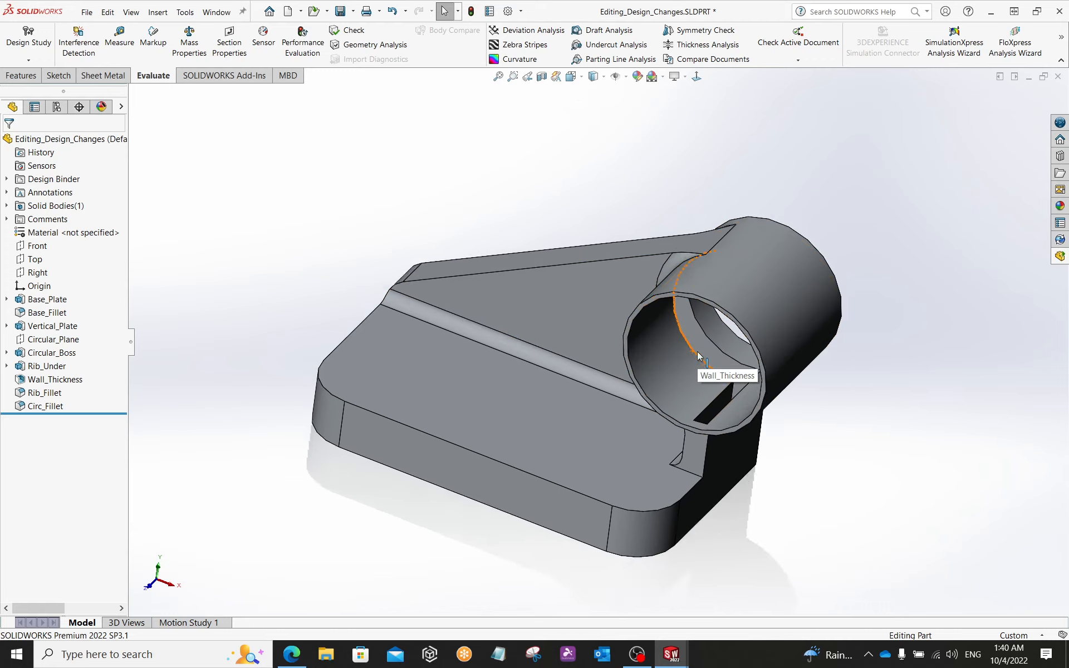
scroll(581, 351, "up", 4)
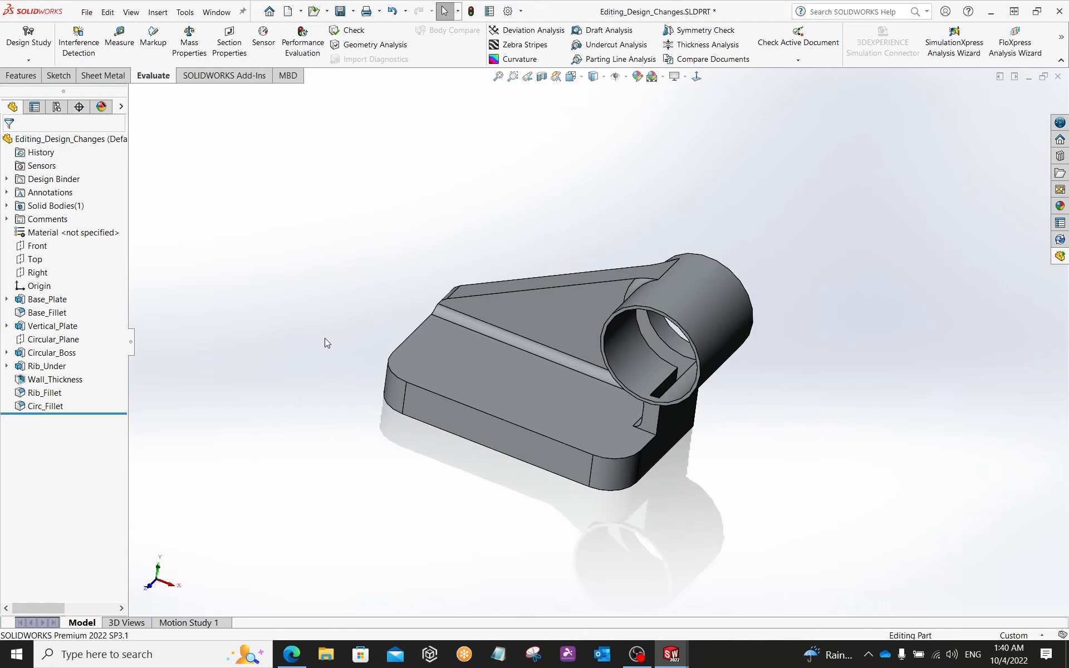
mouse_move(48, 382)
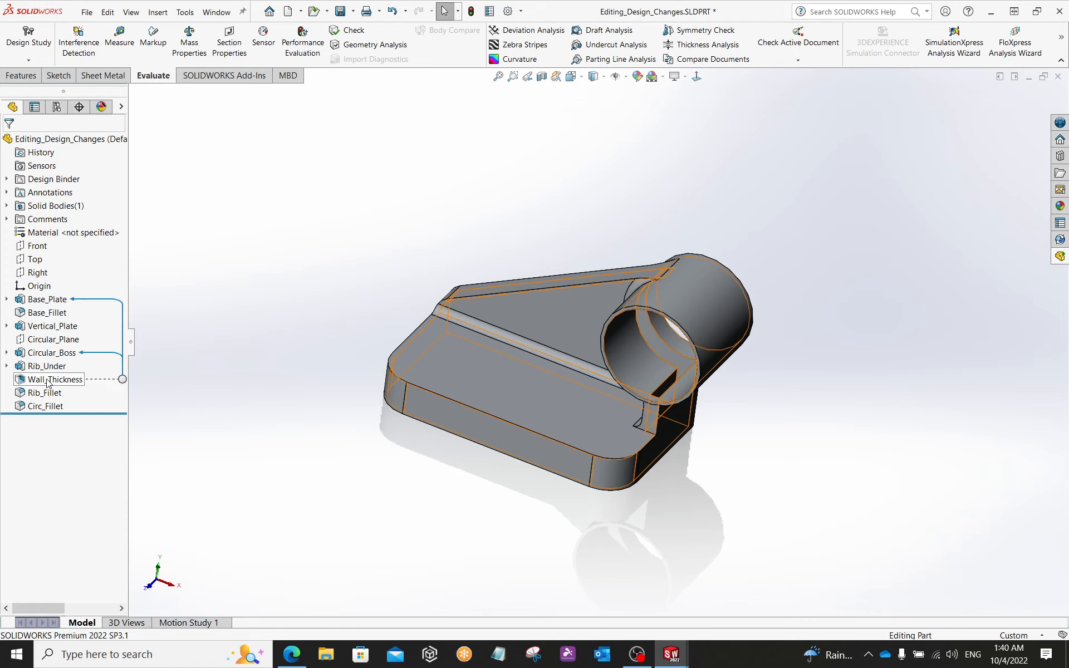
mouse_move(47, 382)
left_mouse_down()
mouse_move(36, 315)
mouse_move(35, 362)
mouse_move(38, 313)
mouse_move(44, 381)
left_mouse_up()
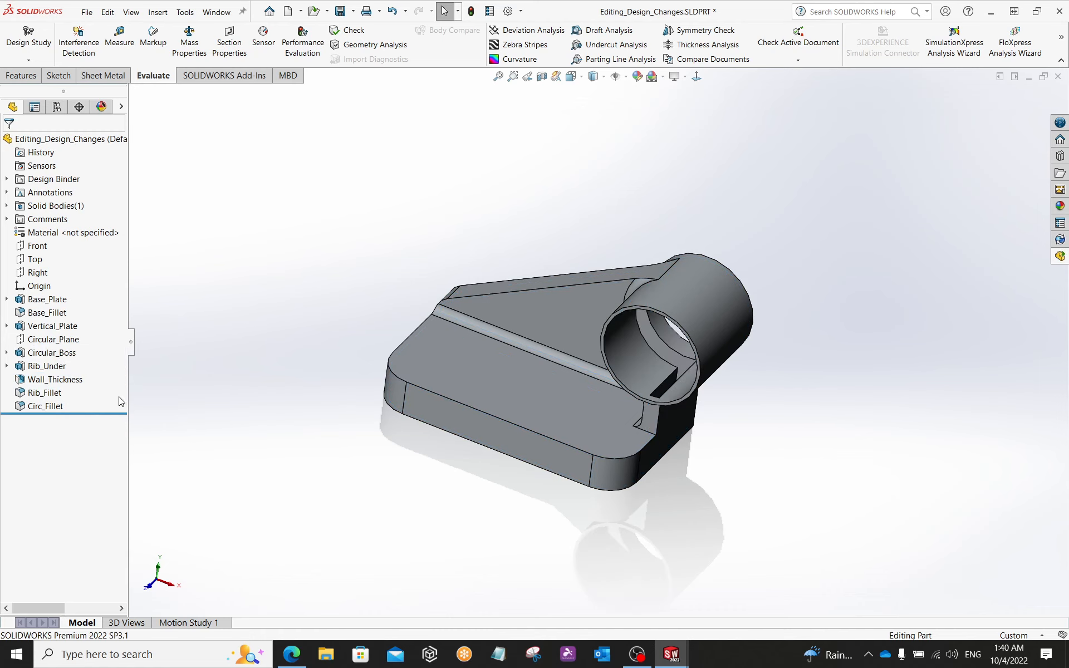
- Edit the Wall_Thickness shell and take both end faces of the cylinder out of the faces to remove
mouse_move(59, 382)
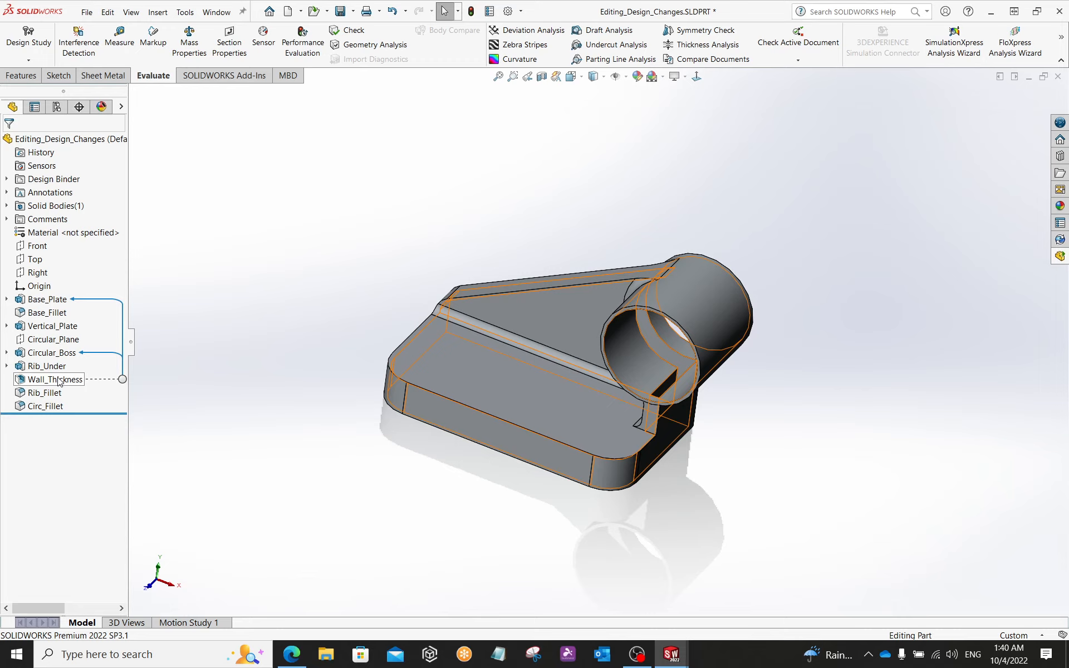
right_click(60, 382)
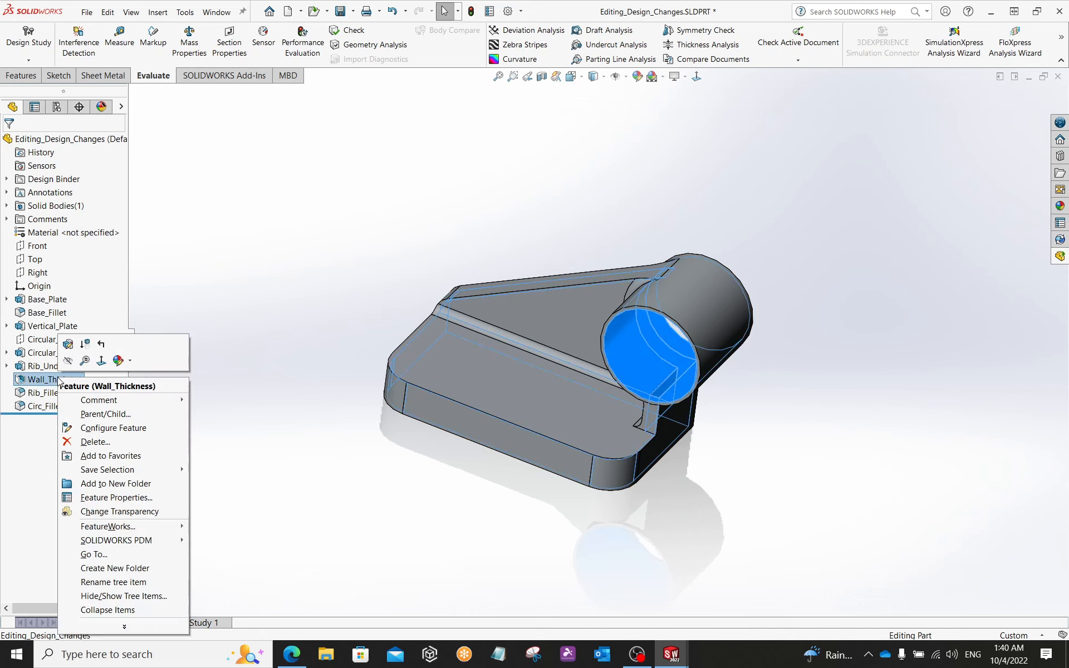
left_click(68, 344)
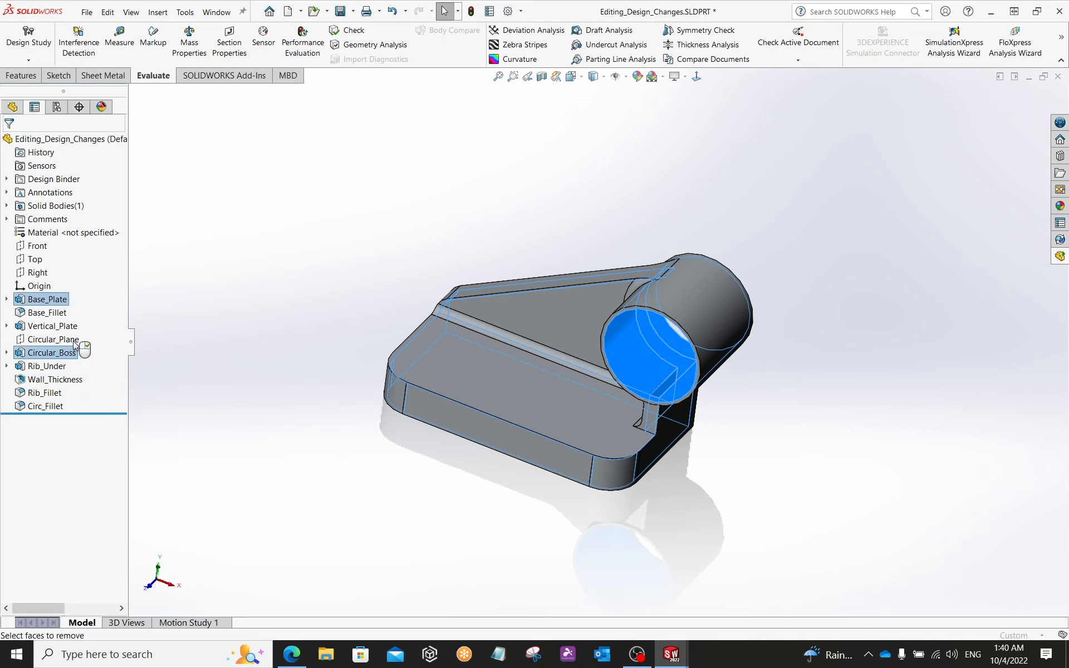
middle_click_drag(311, 374, 285, 347)
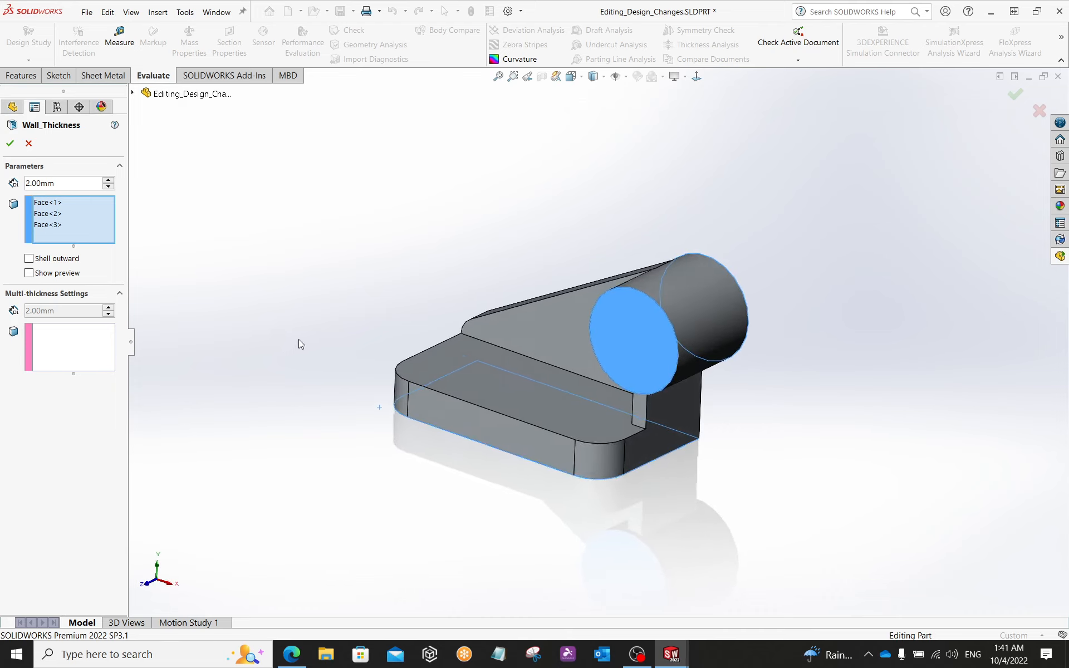
scroll(803, 306, "down", 2)
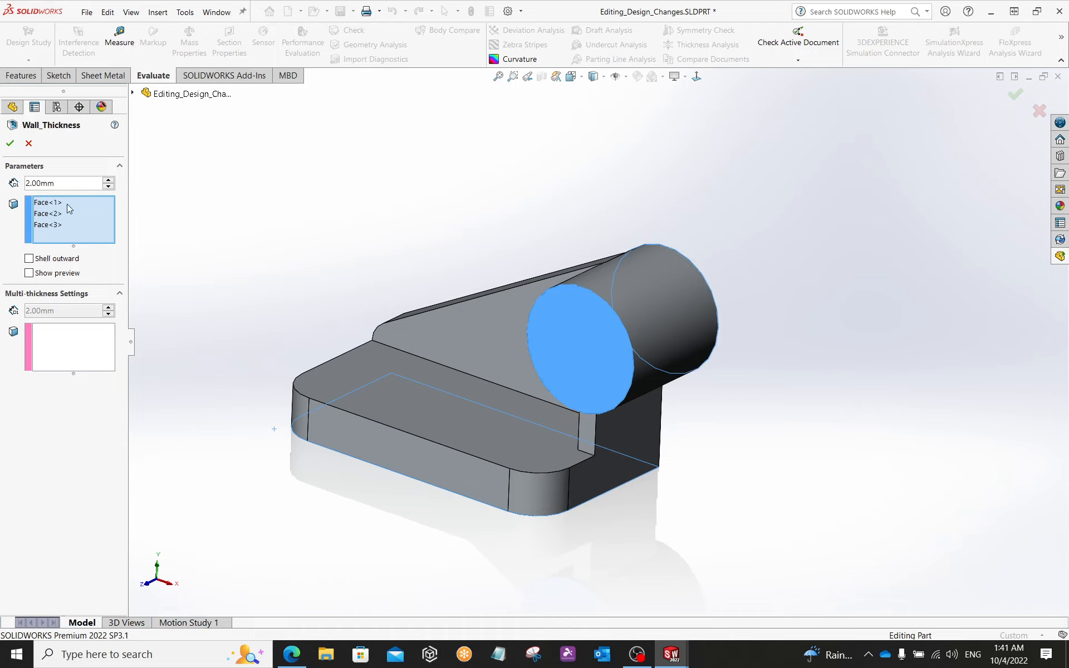
left_click(593, 356)
middle_click_drag(611, 358, 471, 310)
left_click(468, 311)
left_click(466, 310)
left_click(467, 311)
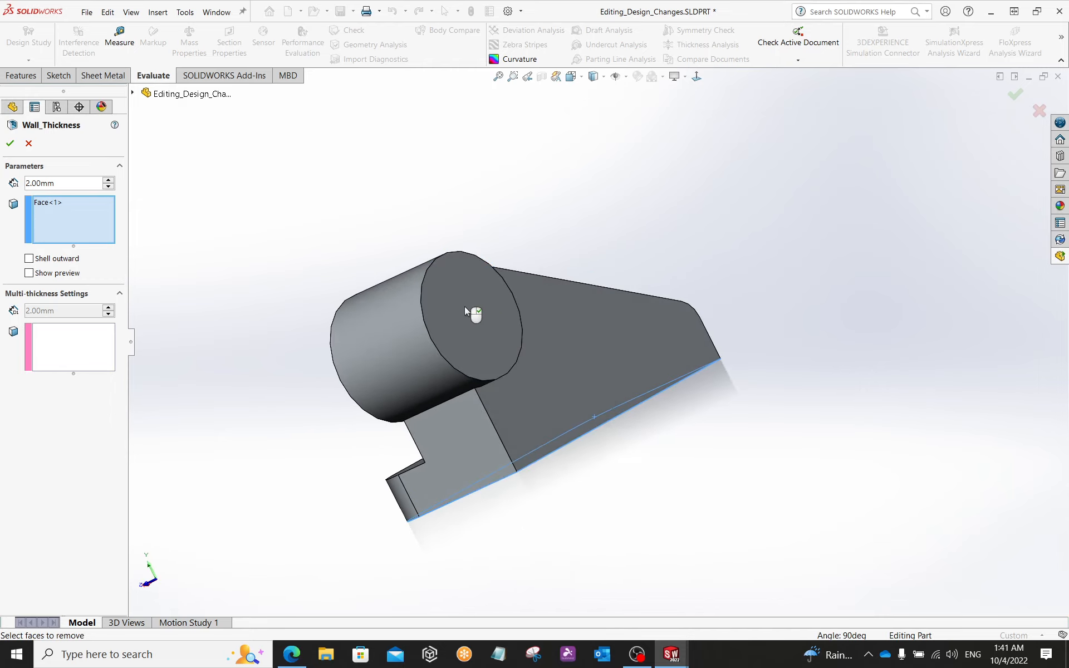
left_click(466, 311)
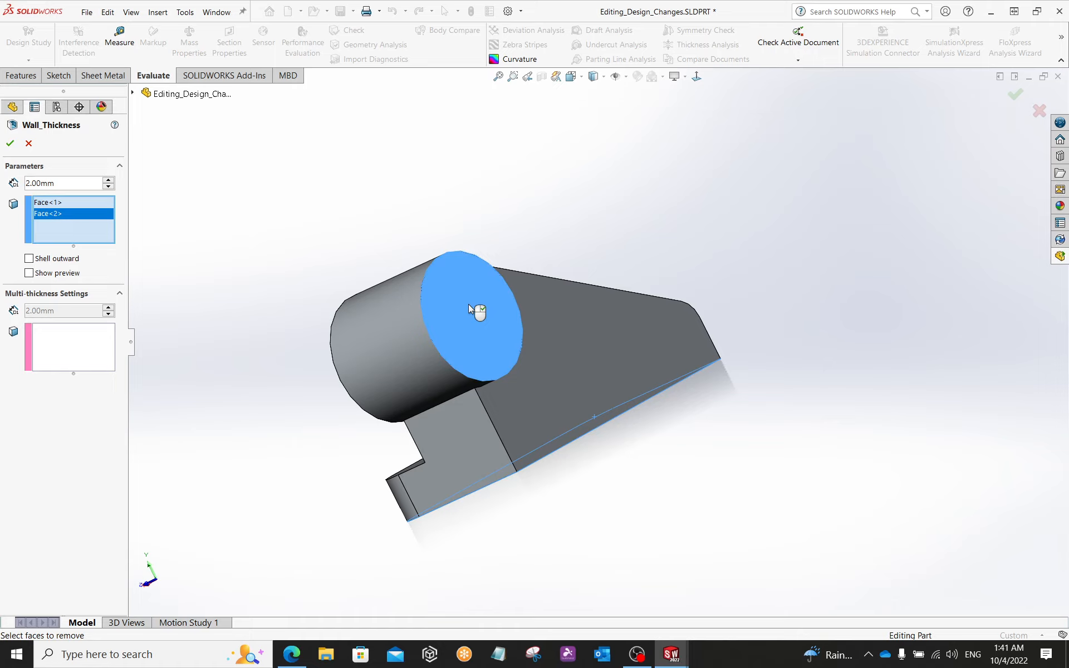
left_click(470, 310)
- Check that the base plate's bottom face is the shell's only removed face, and accept the Wall_Thickness edit
middle_click_drag(469, 310, 549, 325)
right_click(52, 210)
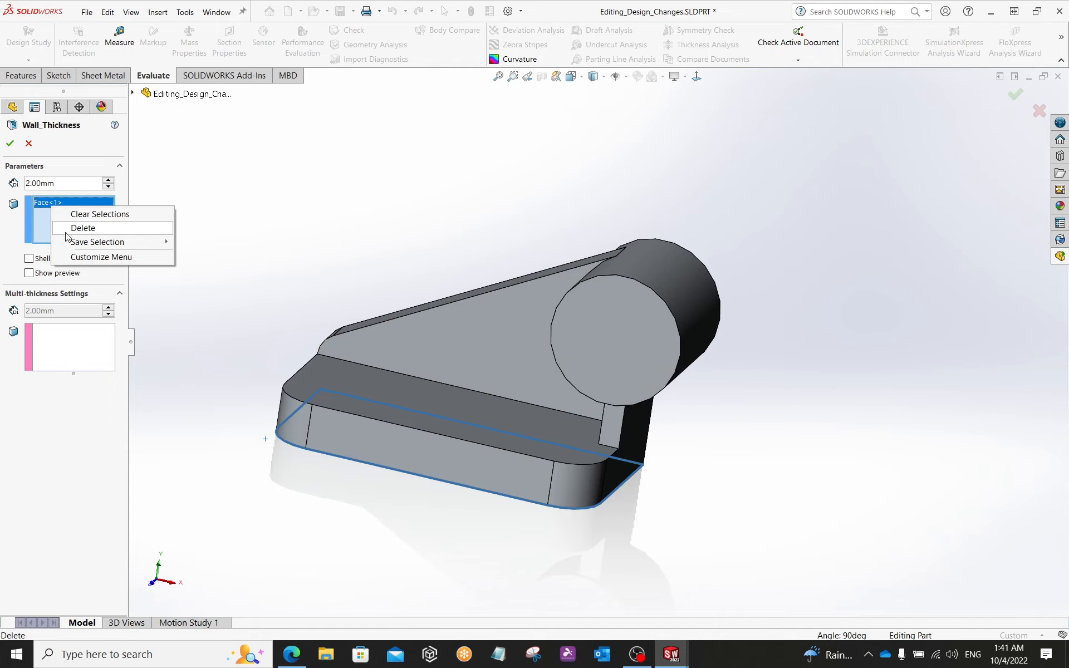
left_click(50, 220)
middle_click_drag(238, 373, 222, 185)
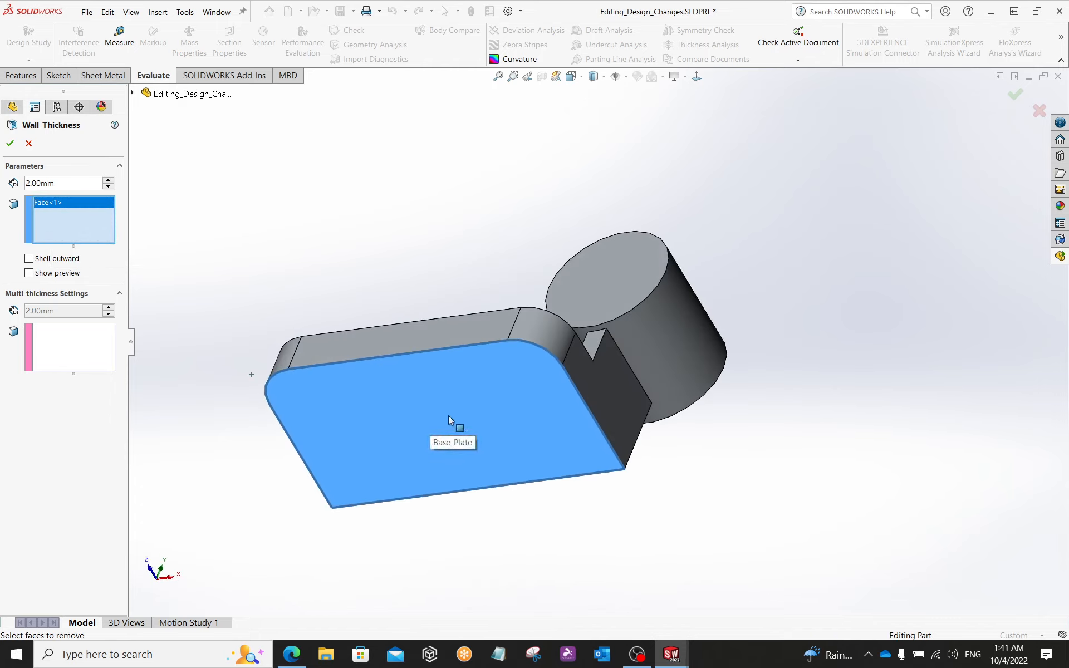
middle_click_drag(334, 170, 296, 350)
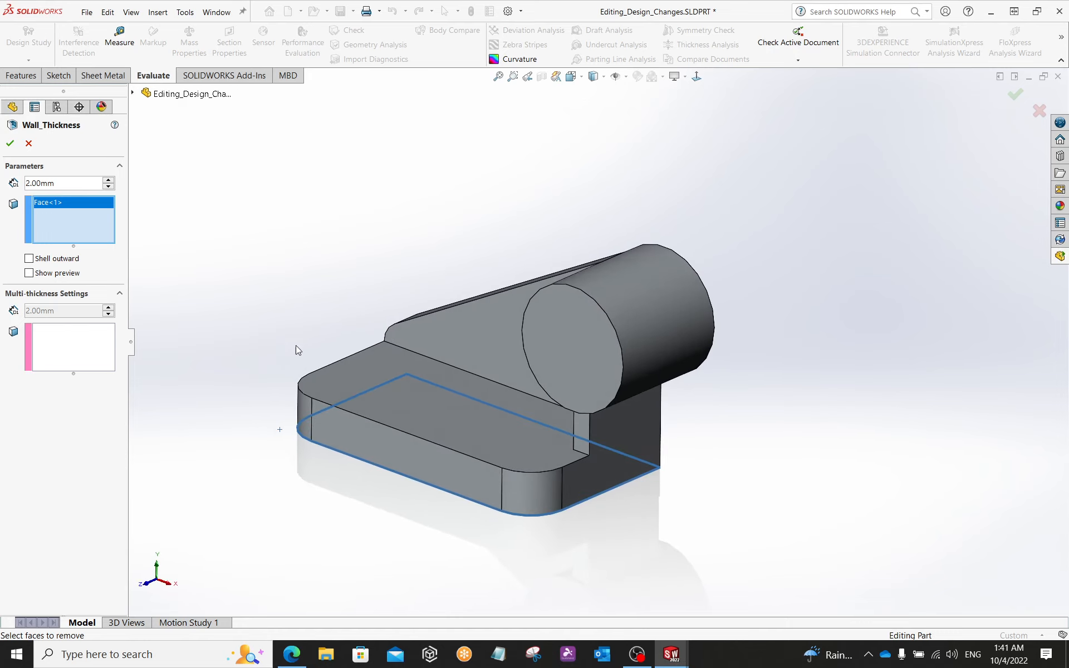
left_click(10, 144)
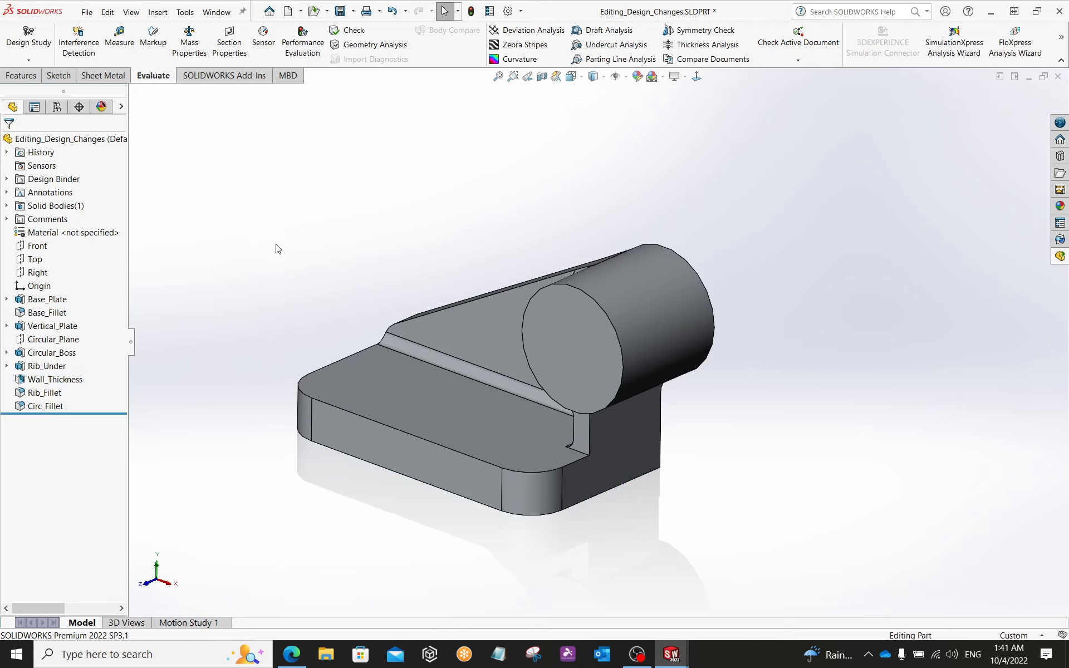
- Reorder Wall_Thickness to directly after Base_Fillet in the feature history and inspect the shelled underside of the base plate
mouse_move(59, 382)
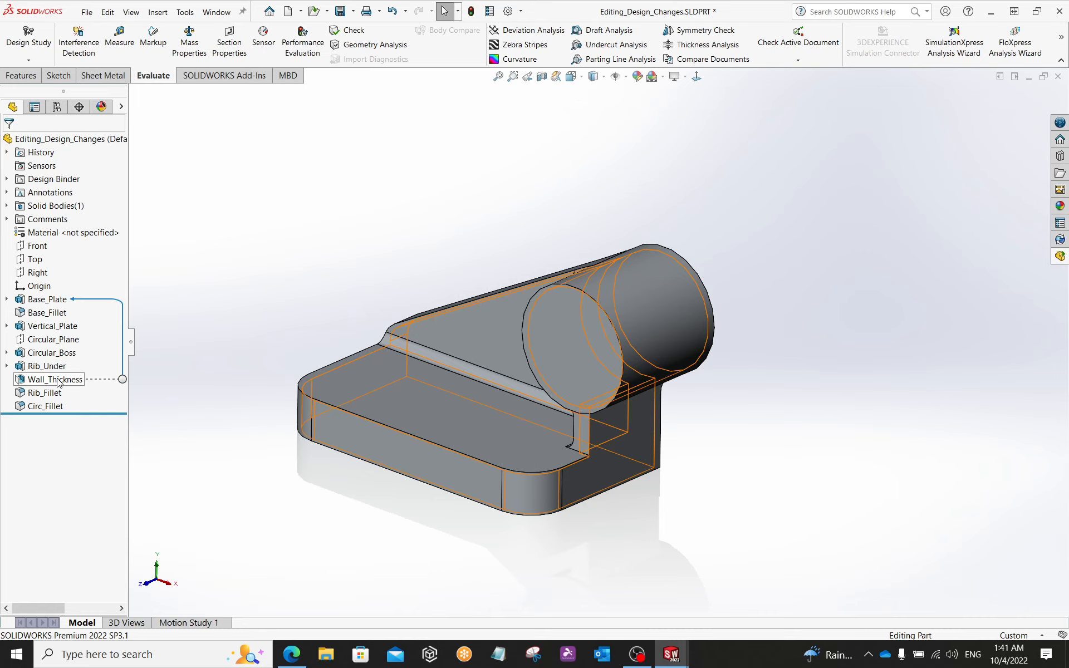
left_click_drag(59, 383, 49, 315)
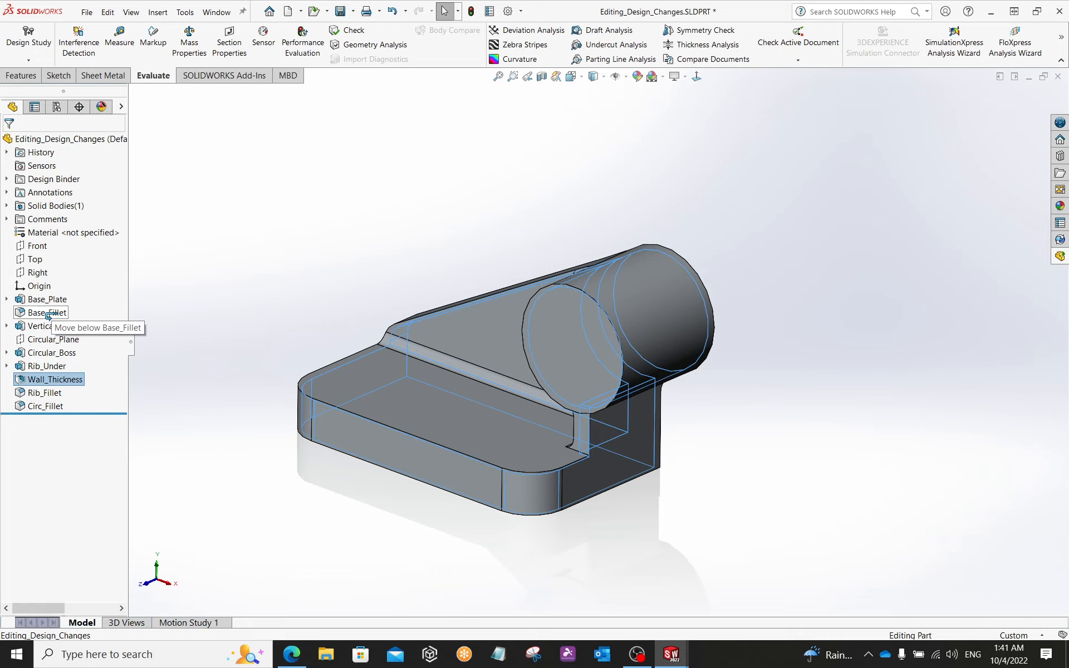
left_click_drag(48, 315, 48, 315)
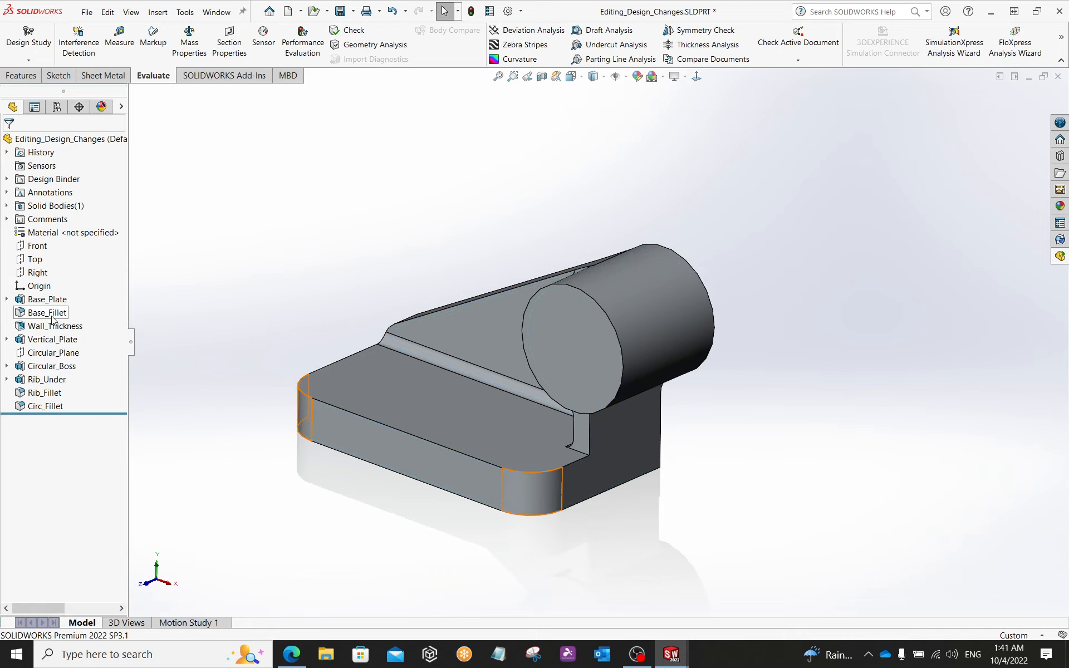
middle_click_drag(352, 529, 346, 418)
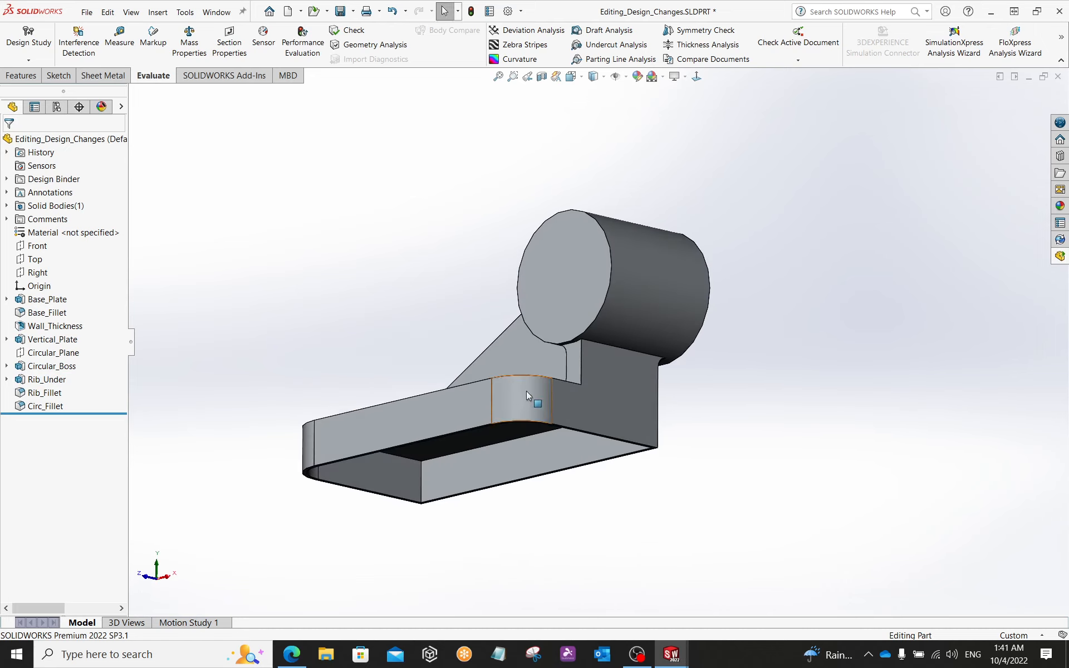
middle_click_drag(501, 504, 397, 266)
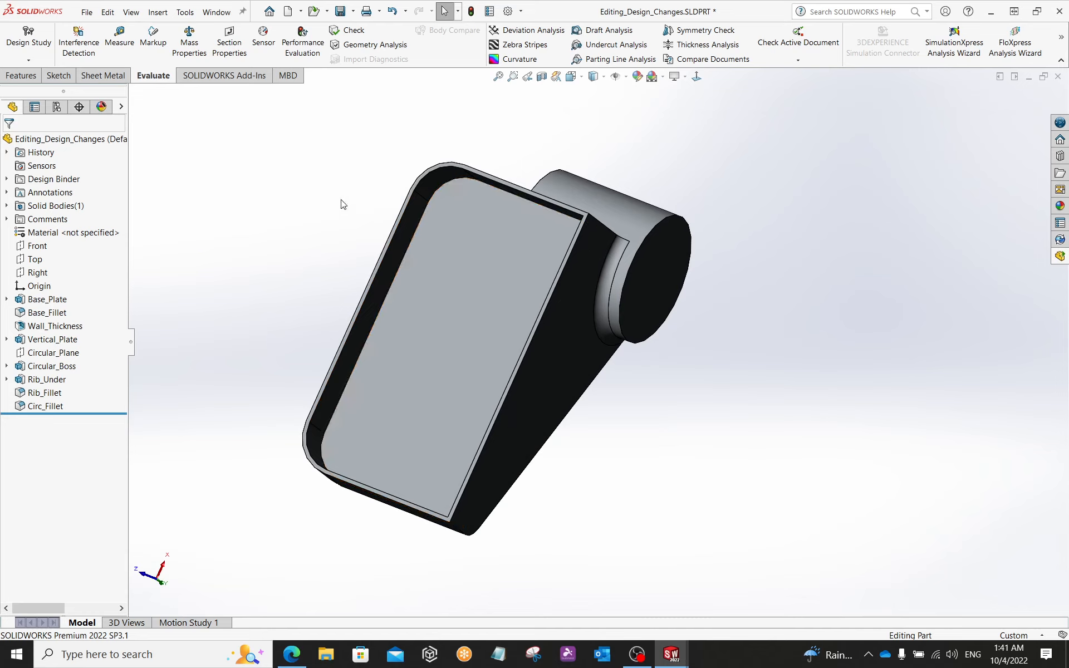
middle_click_drag(341, 202, 432, 253)
middle_click_drag(575, 289, 479, 530)
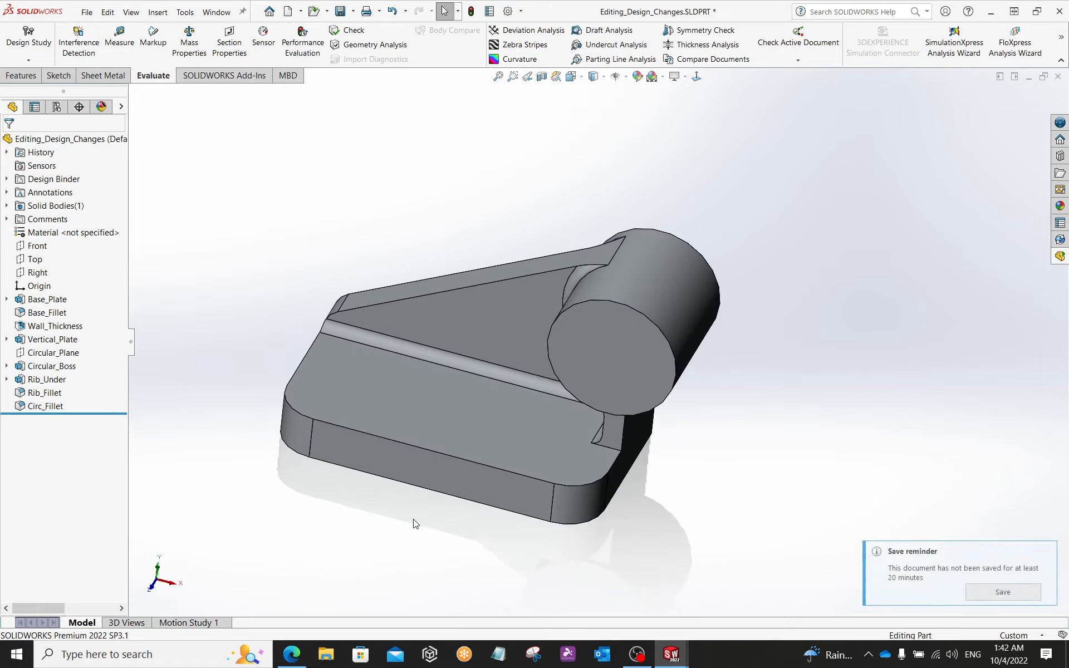
- Roll the model back to just after Wall_Thickness to examine the base plate alone, and restore the full history
left_click_drag(115, 414, 105, 330)
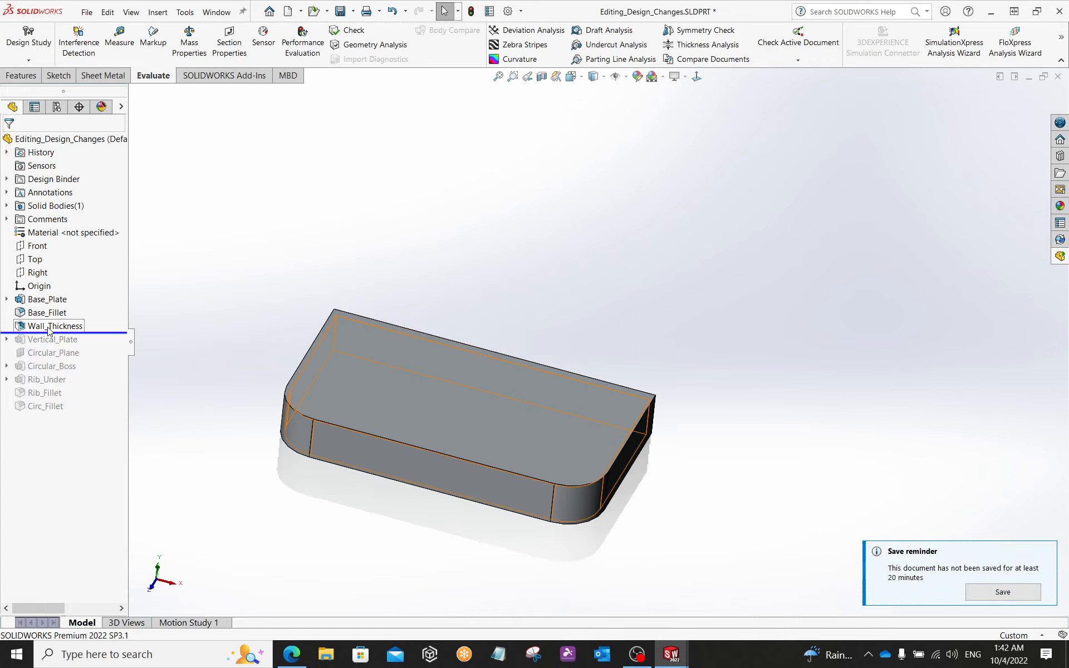
mouse_move(292, 496)
middle_mouse_down()
mouse_move(265, 267)
mouse_move(284, 425)
mouse_move(280, 514)
middle_mouse_up()
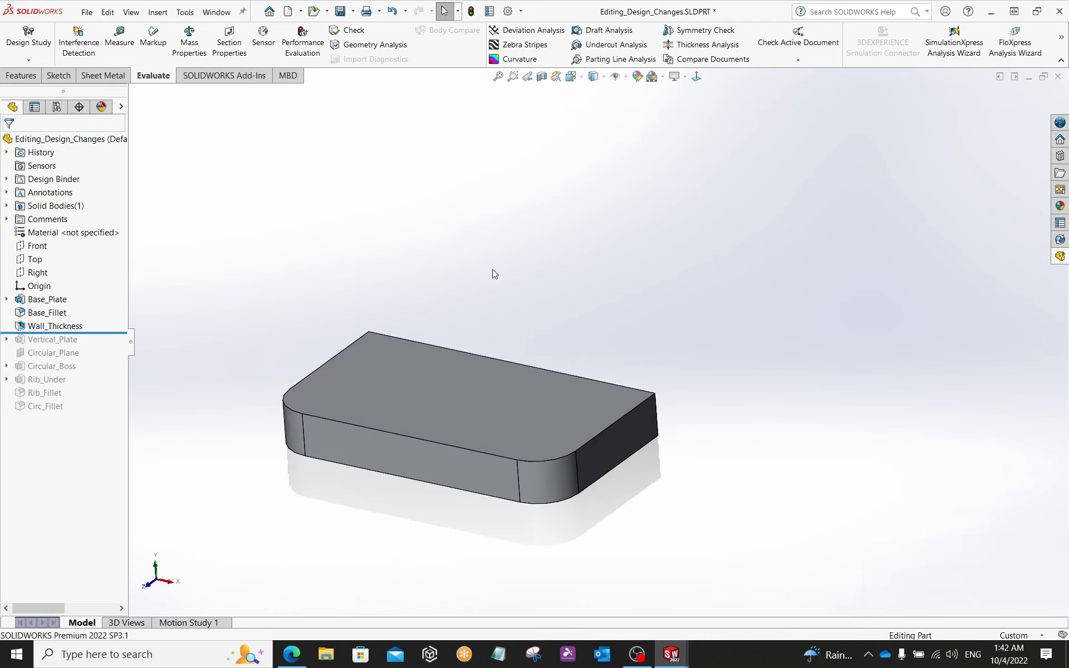
middle_click_drag(552, 360, 470, 347)
left_click_drag(103, 333, 96, 420)
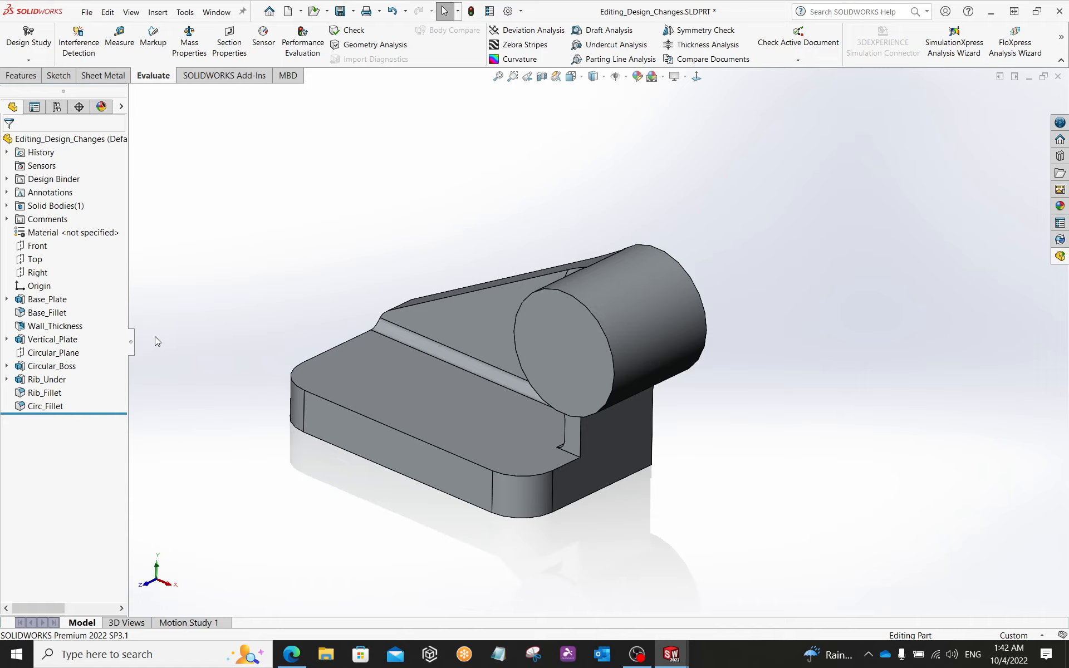
- Open Sketch2 of Vertical_Plate for editing and orient the view normal to the sketch plane
left_click(7, 340)
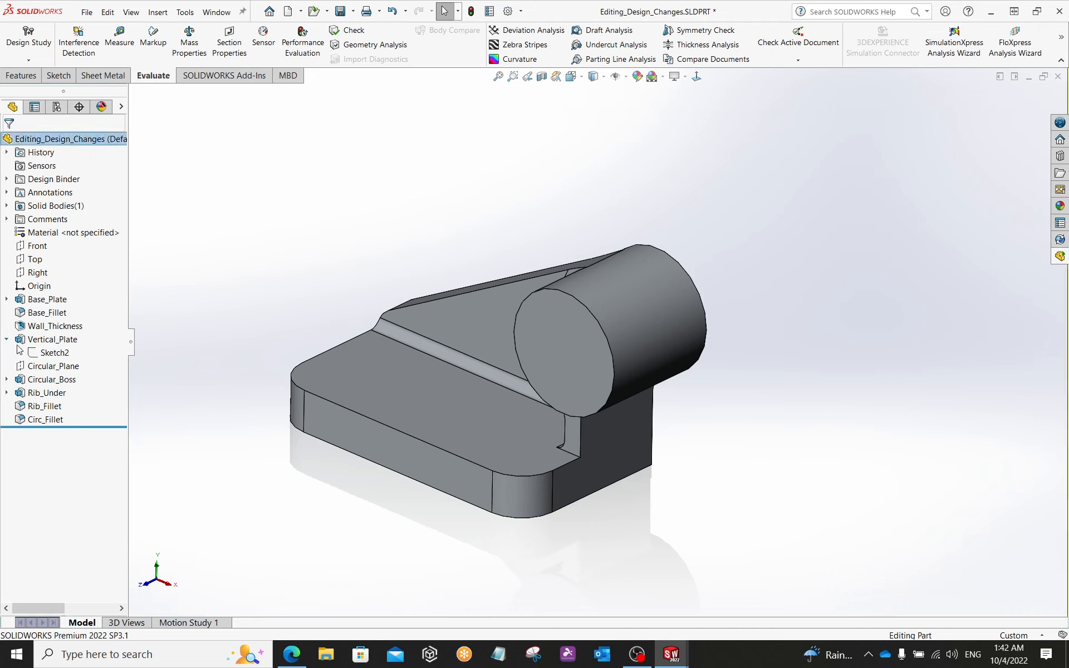
left_click(54, 353)
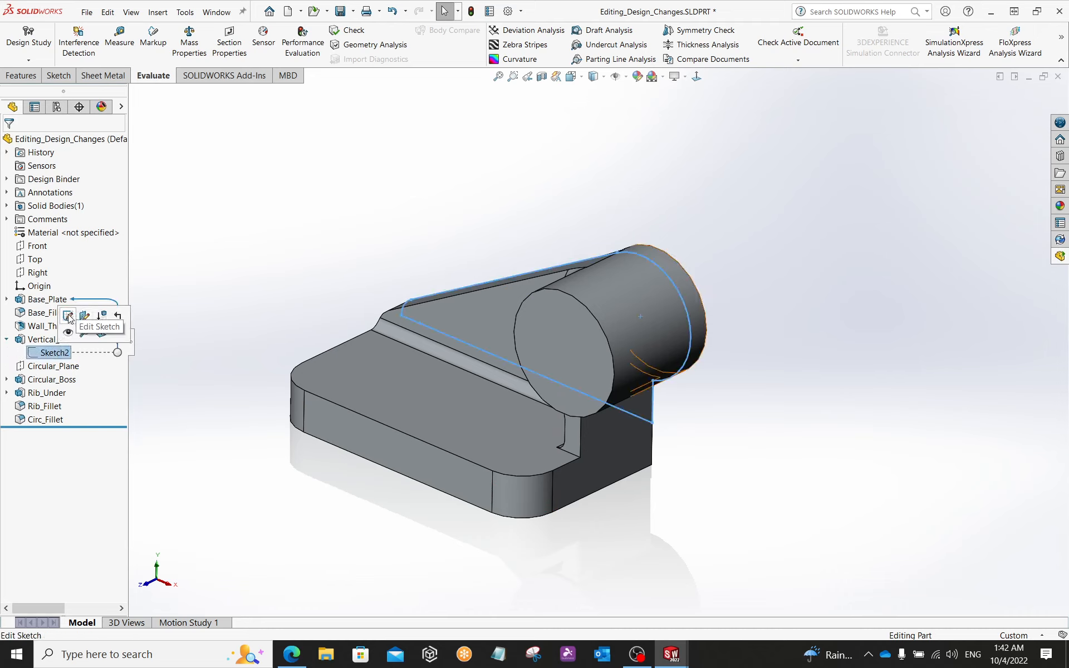
left_click(68, 316)
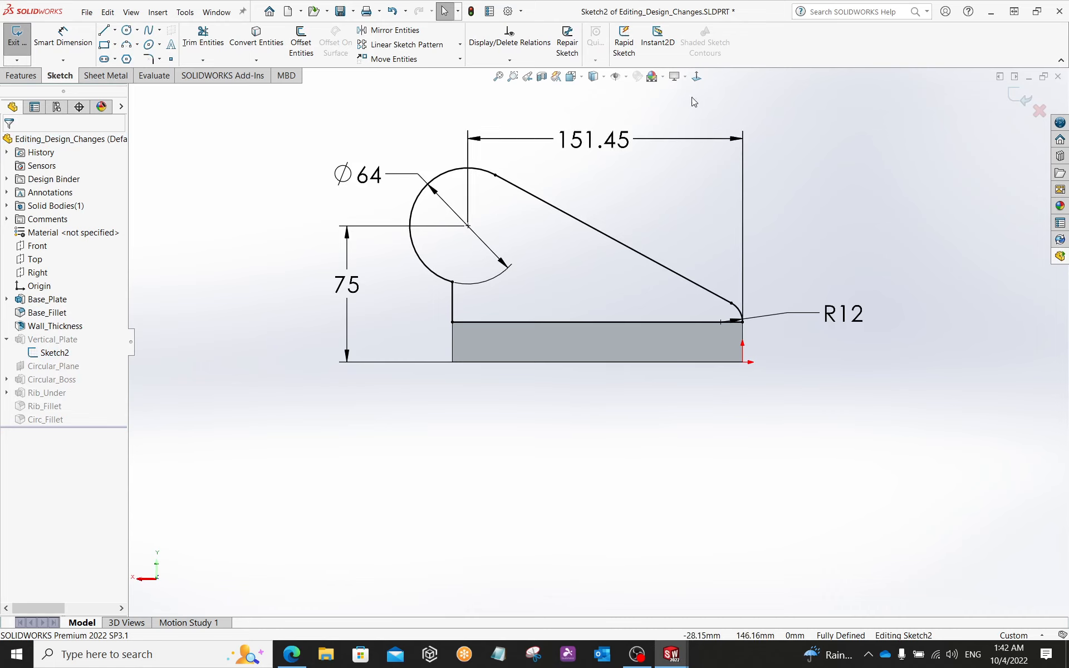
left_click(696, 76)
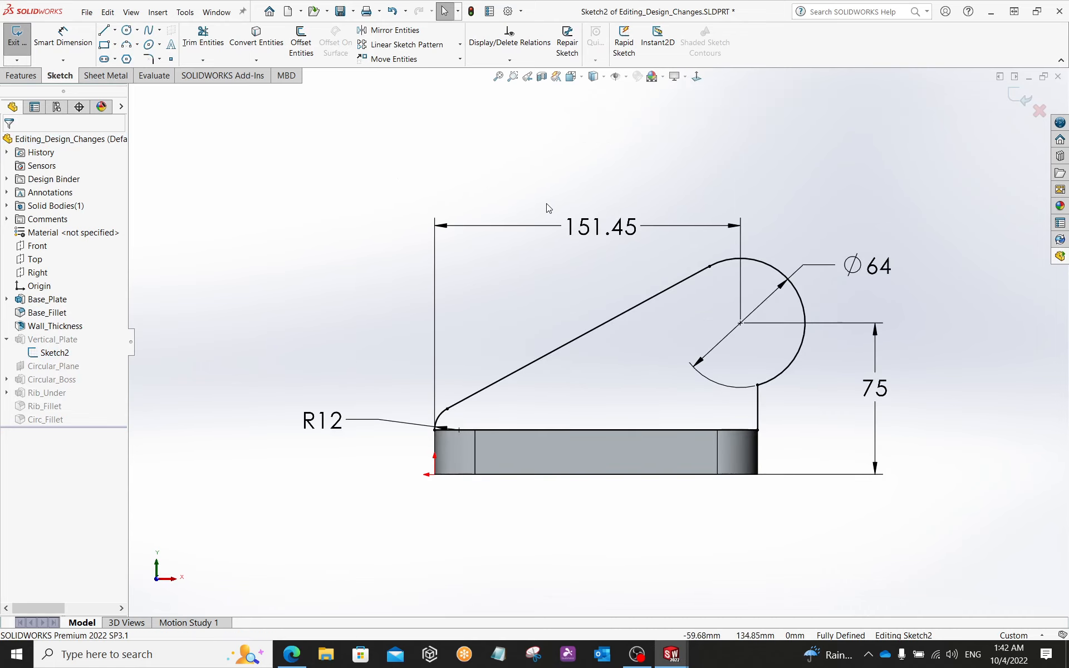
left_click(696, 76)
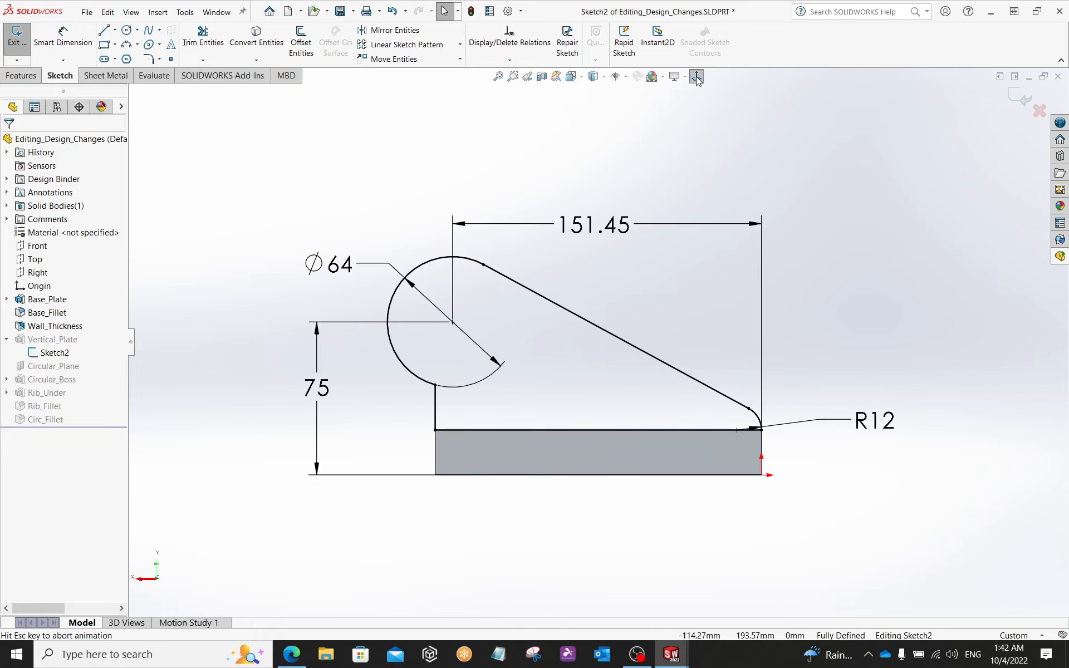
- View Sketch2 of Vertical_Plate from the opposite side of the plate, normal to the sketch plane
left_click(697, 76)
left_click(697, 76)
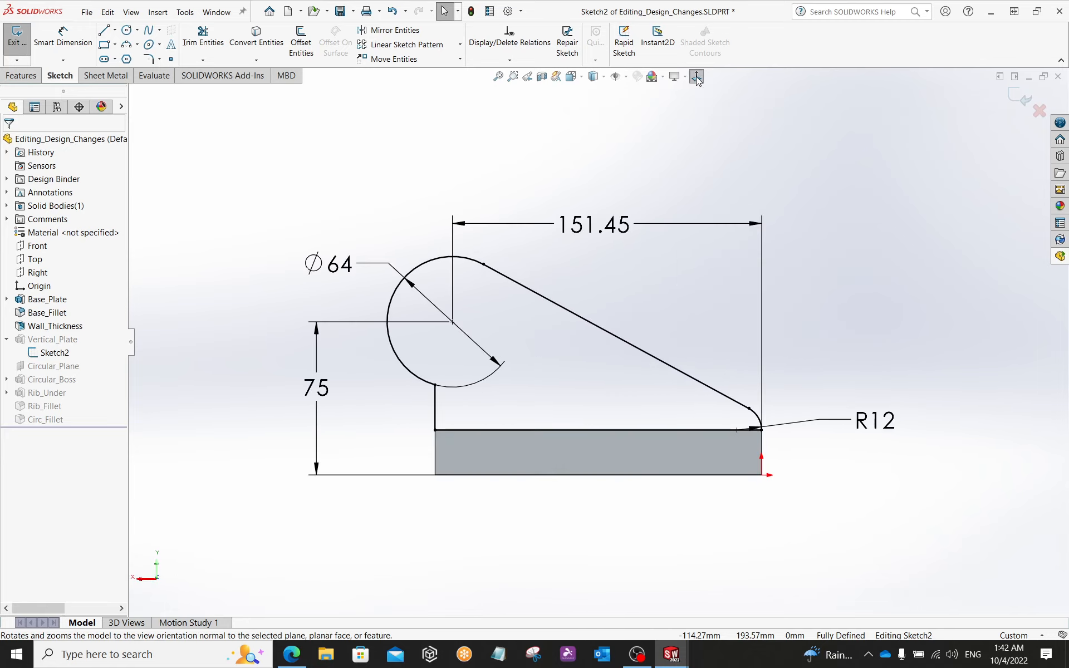
left_click(696, 76)
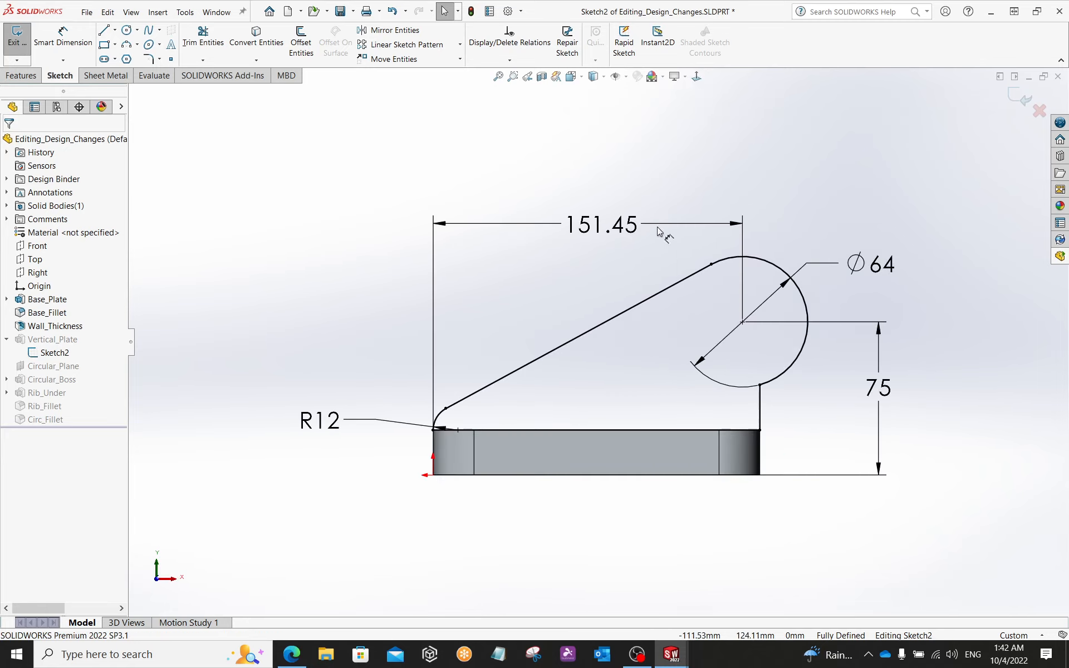
mouse_move(572, 310)
middle_mouse_down()
mouse_move(471, 234)
mouse_move(580, 318)
mouse_move(620, 406)
mouse_move(556, 317)
mouse_move(527, 300)
mouse_move(551, 269)
mouse_move(544, 320)
middle_mouse_up()
left_click(618, 473)
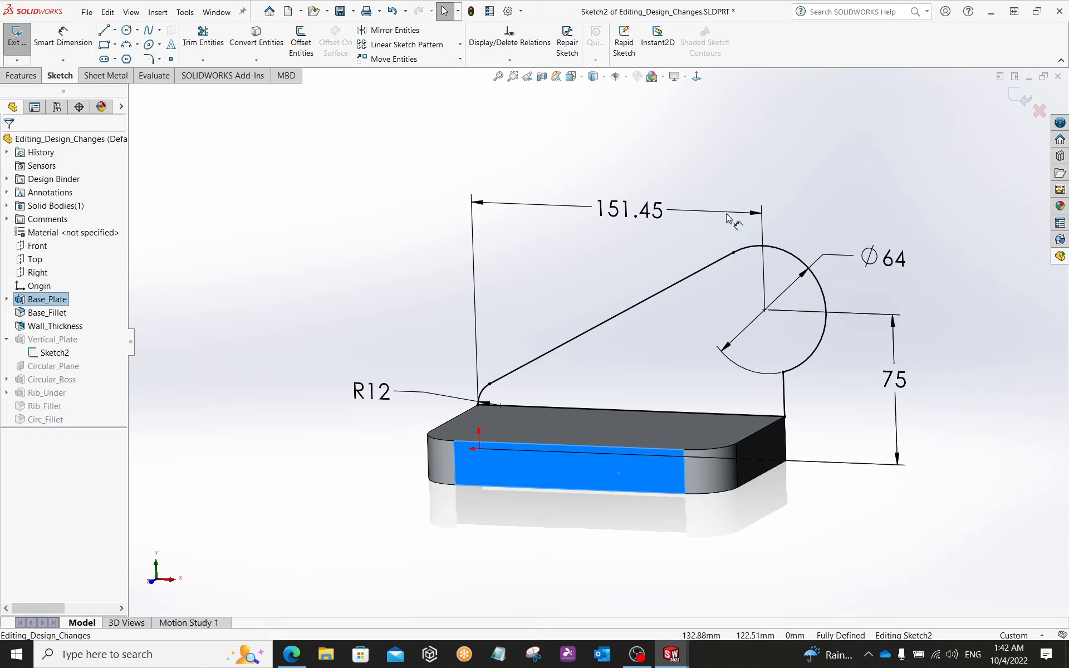
left_click(698, 77)
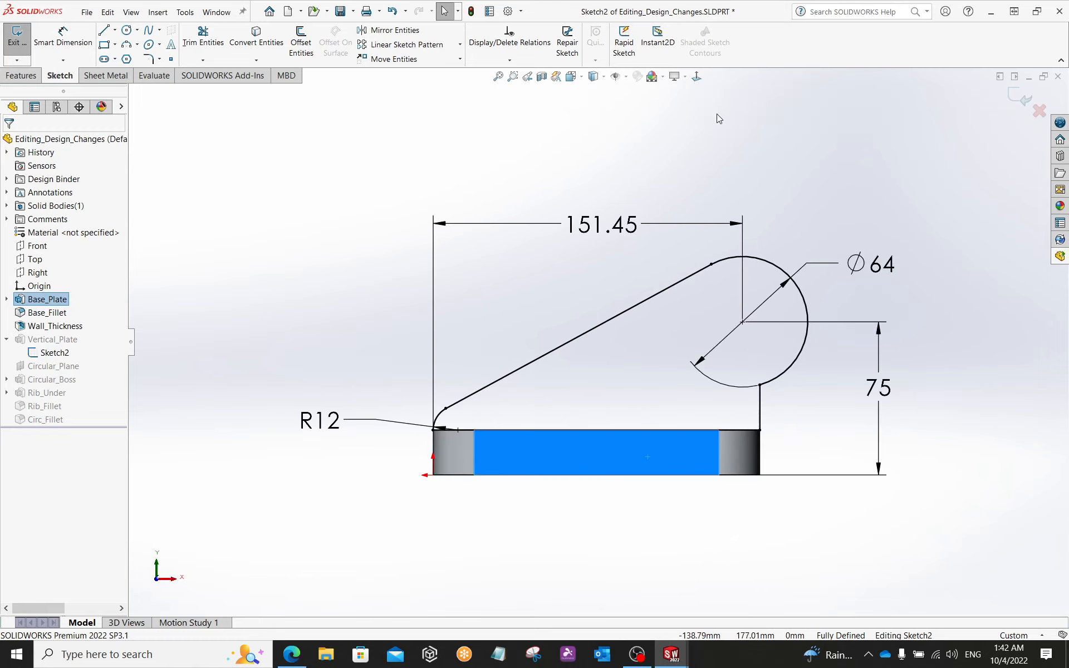
left_click(730, 121)
right_click(790, 52)
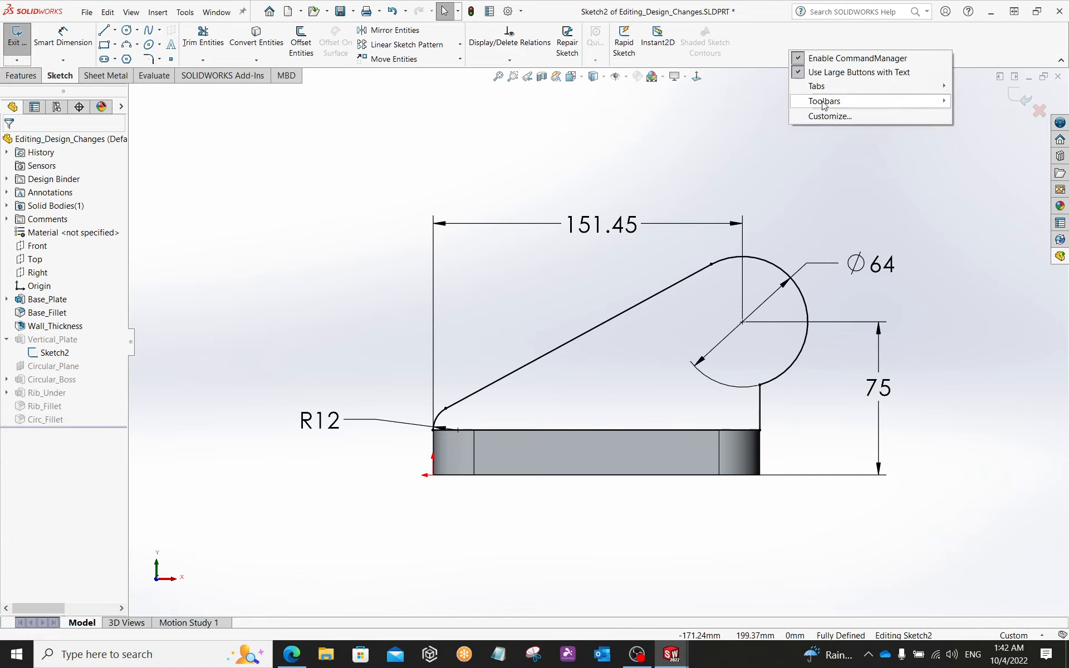
left_click(695, 148)
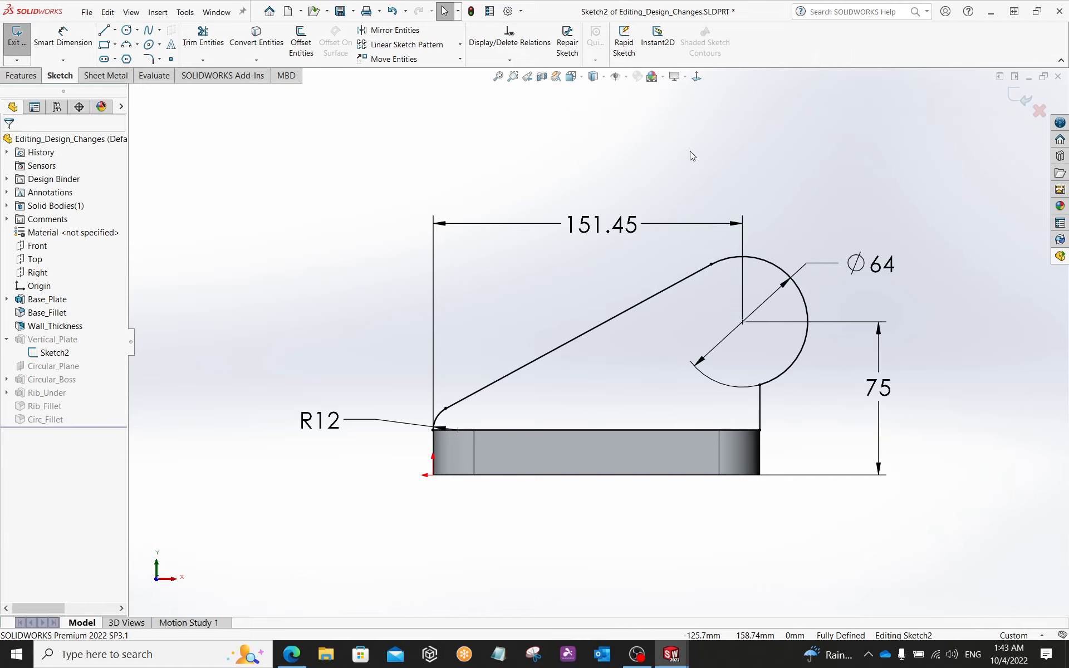
scroll(726, 357, "down", 2)
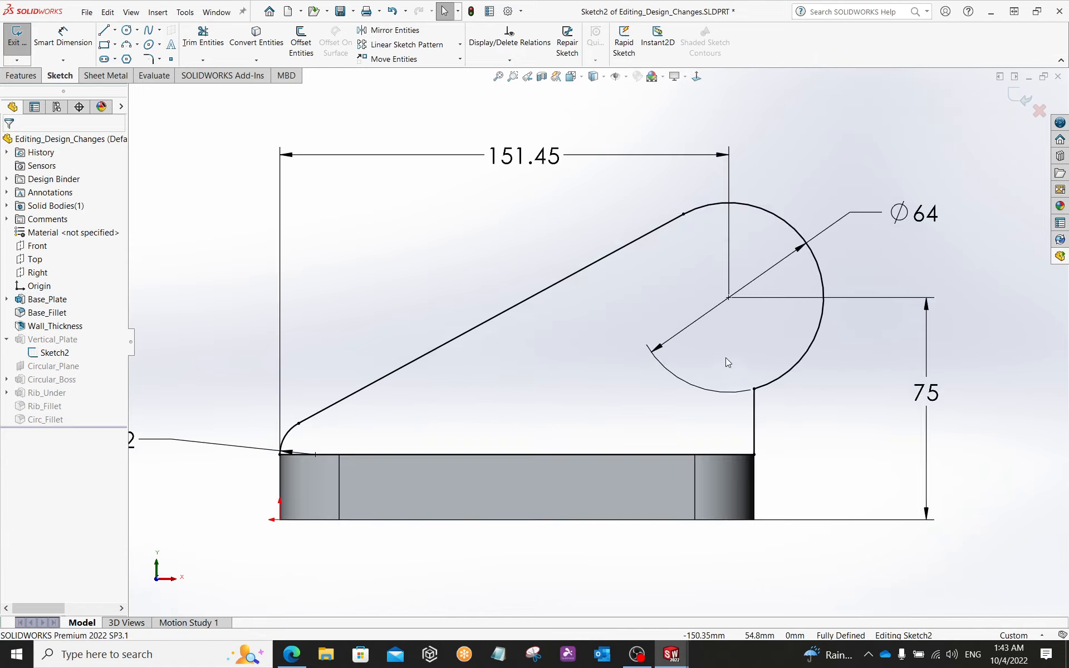
scroll(662, 323, "up", 1)
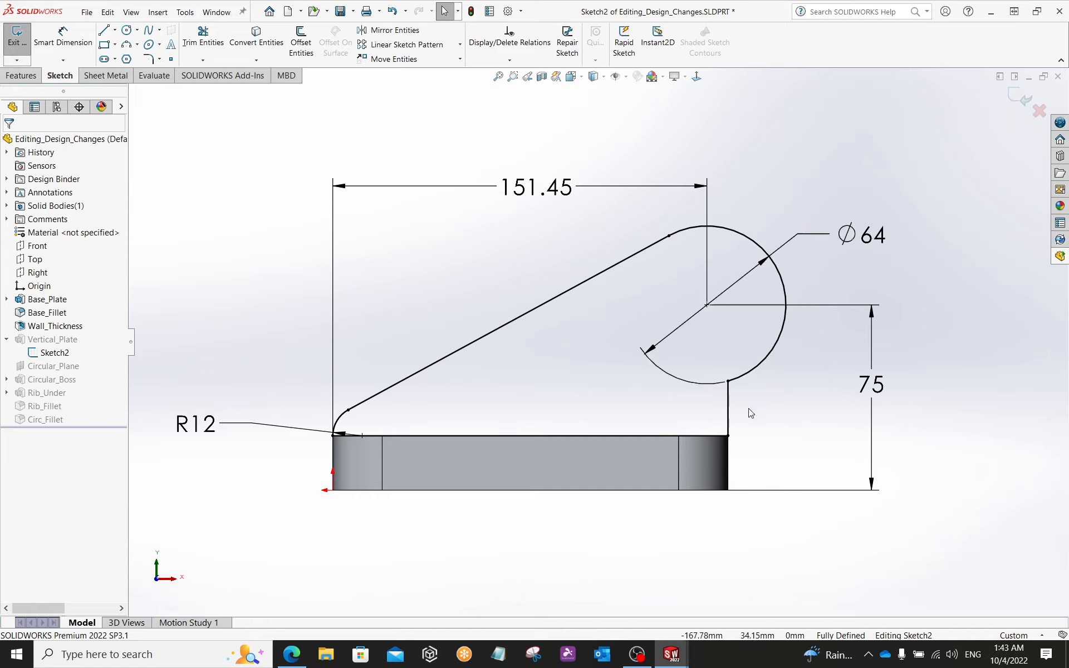
- Add a tangent relation at the vertex where the 64 mm diameter arc meets the short vertical line
left_click(728, 382)
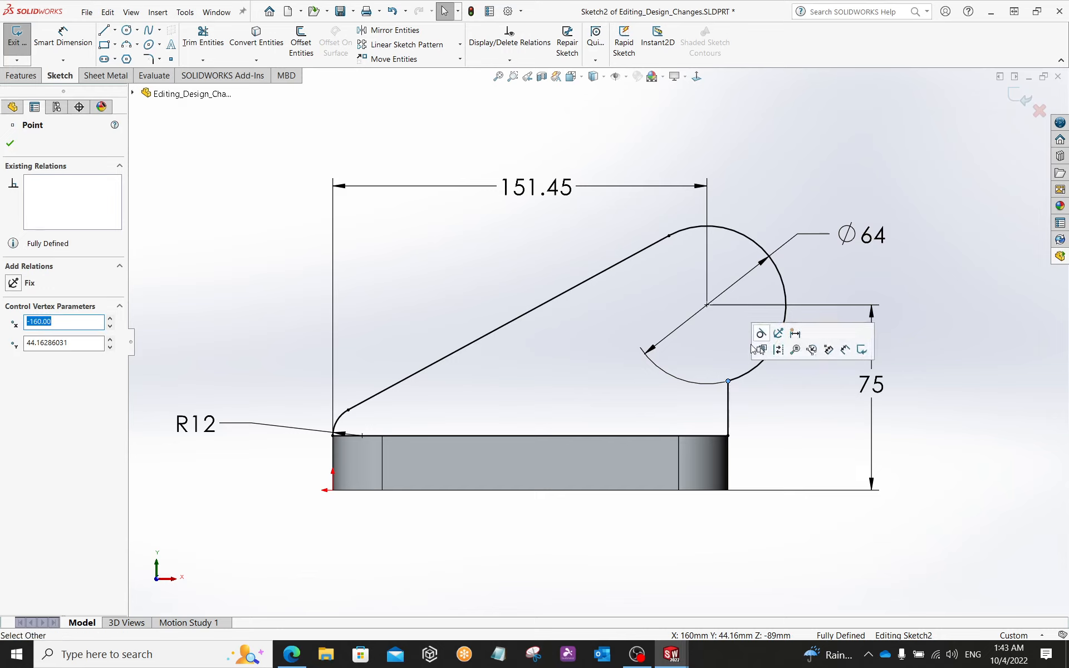
left_click(720, 365)
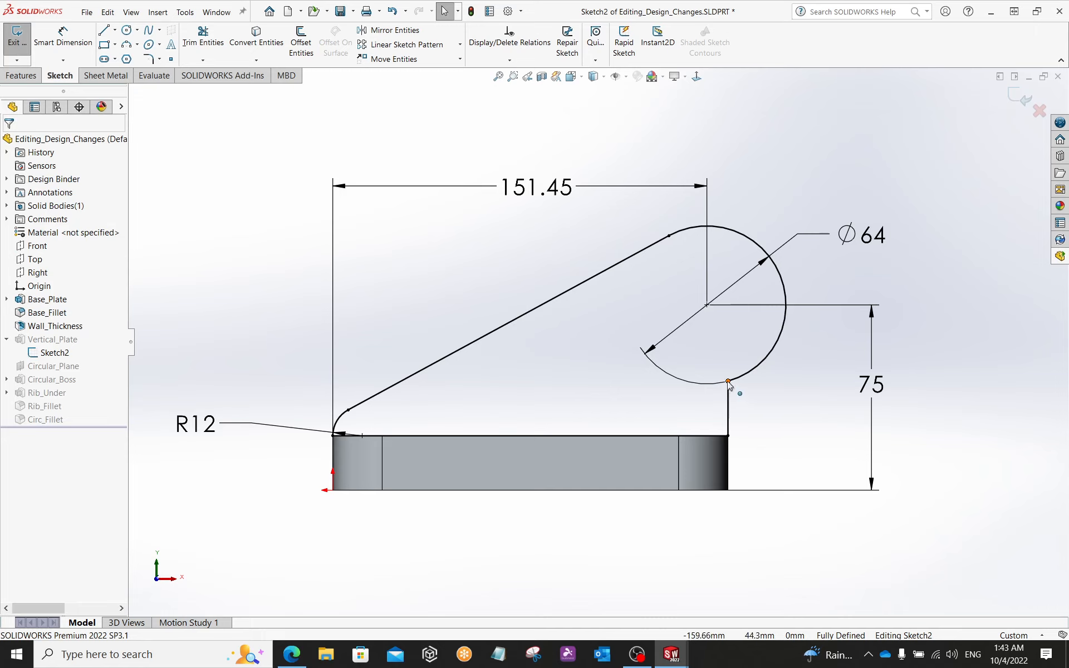
left_click(728, 382)
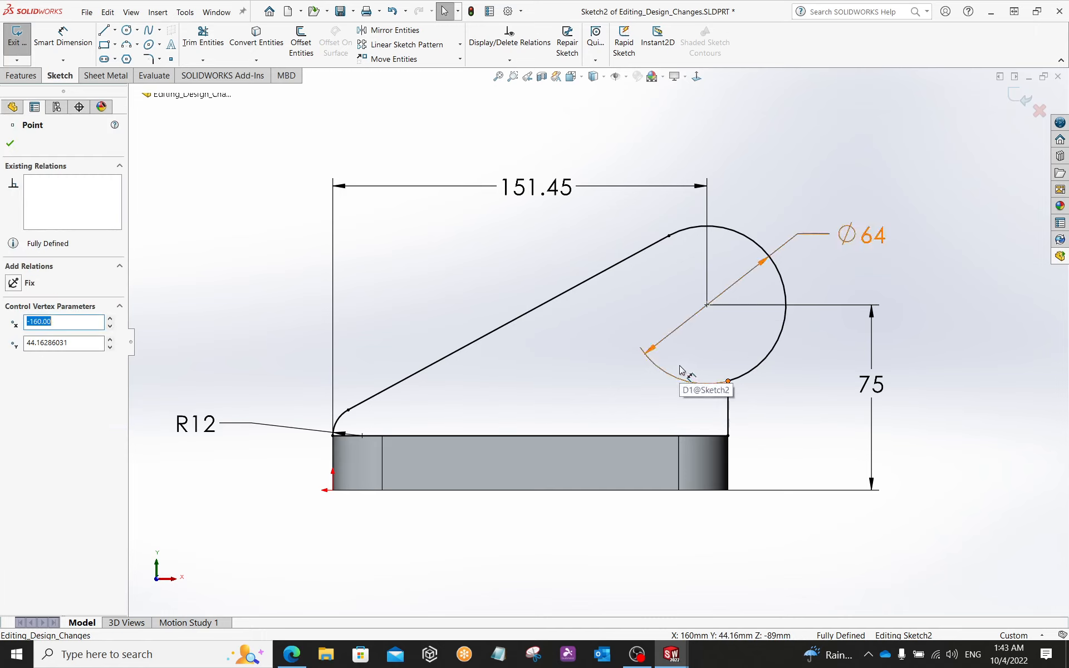
left_click(777, 405)
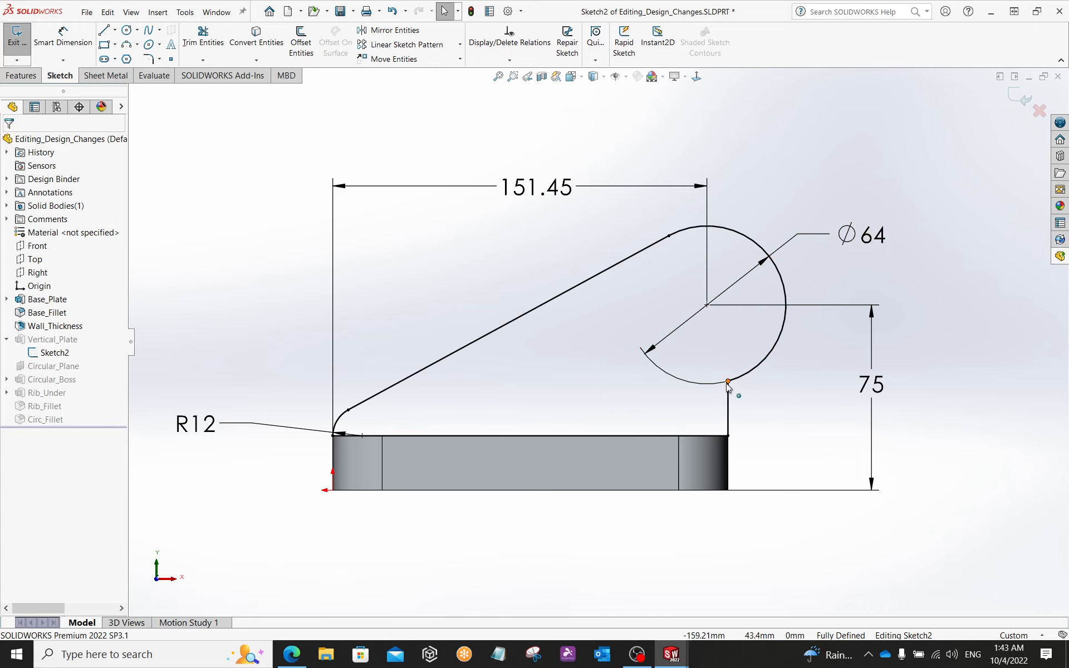
left_click(728, 383)
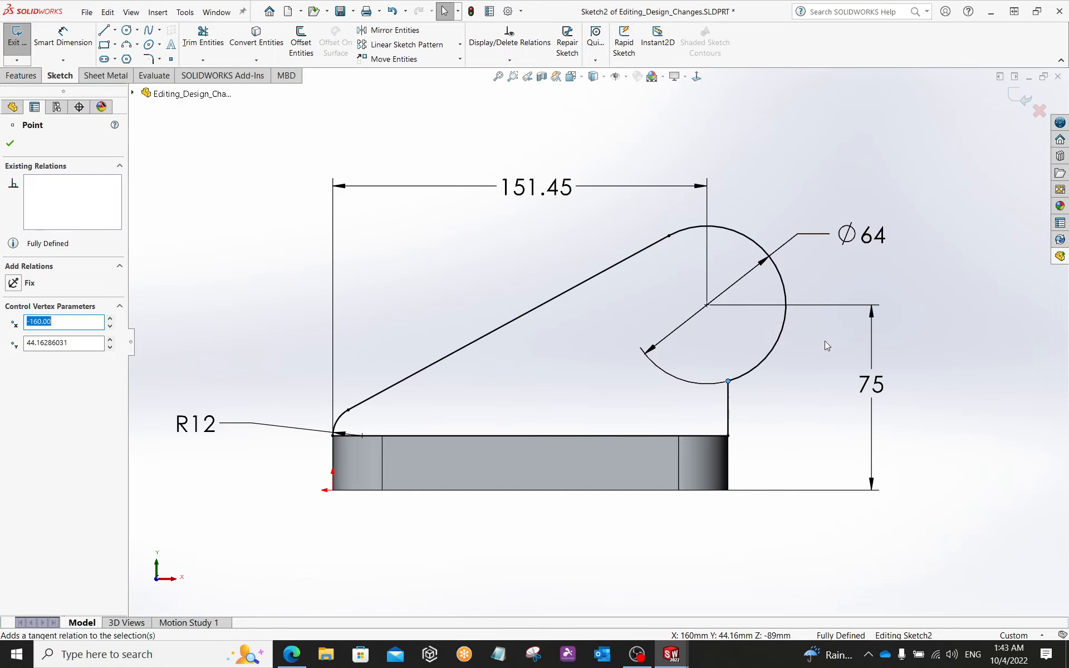
left_click(806, 415)
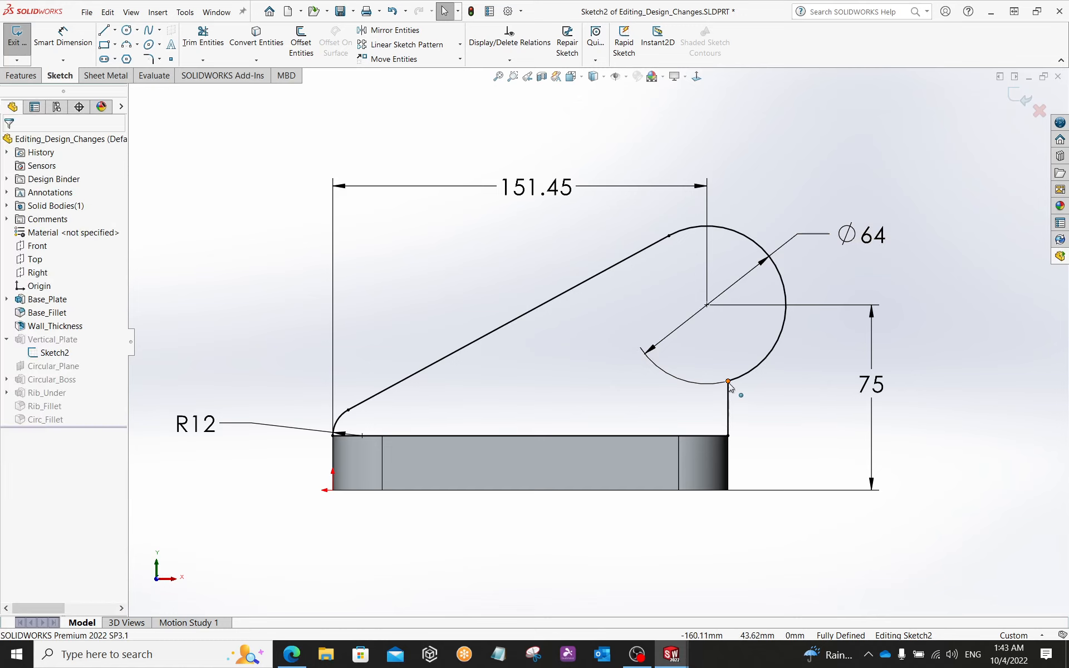
left_click(729, 382)
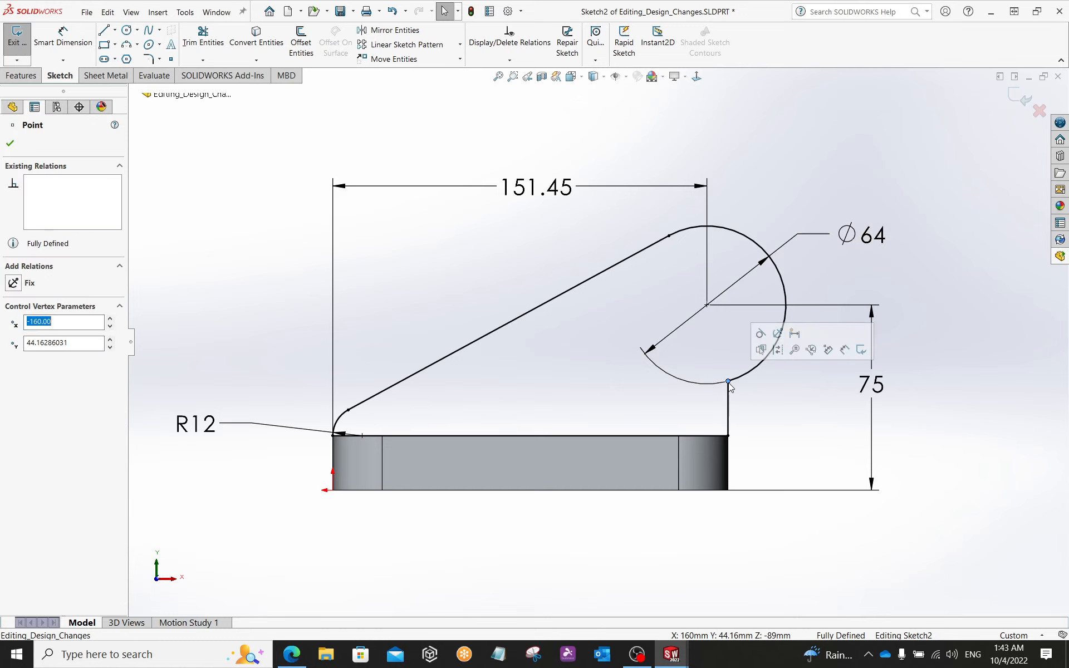
left_click(760, 334)
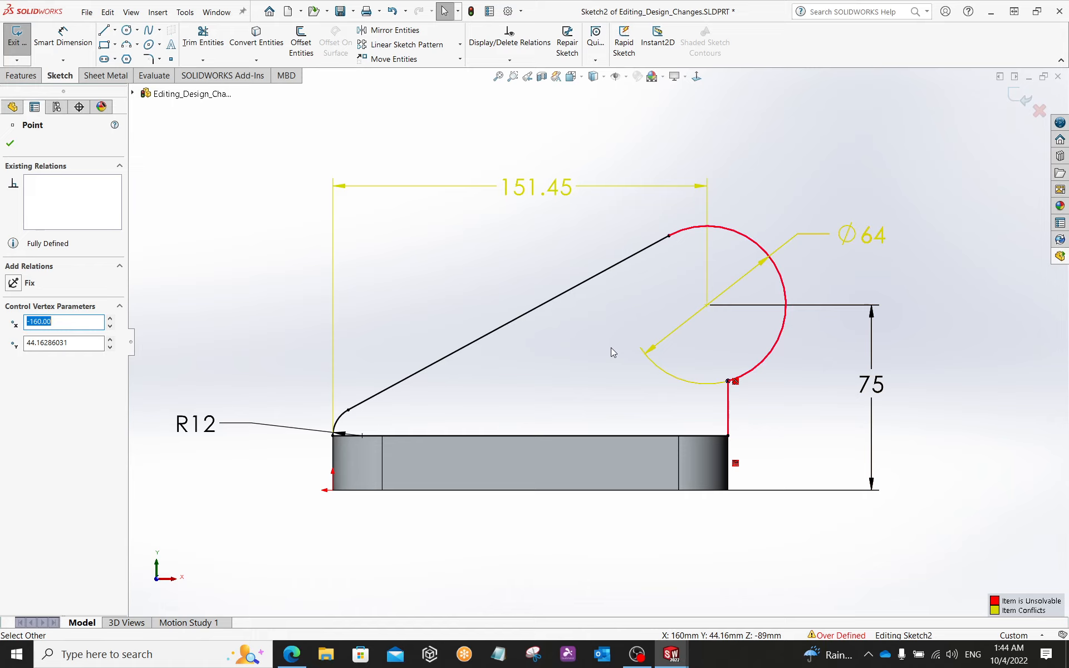
- Diagnose the sketch conflict with SketchXpert and compare its proposed solutions, including which relation or dimension each one deletes
right_click(437, 256)
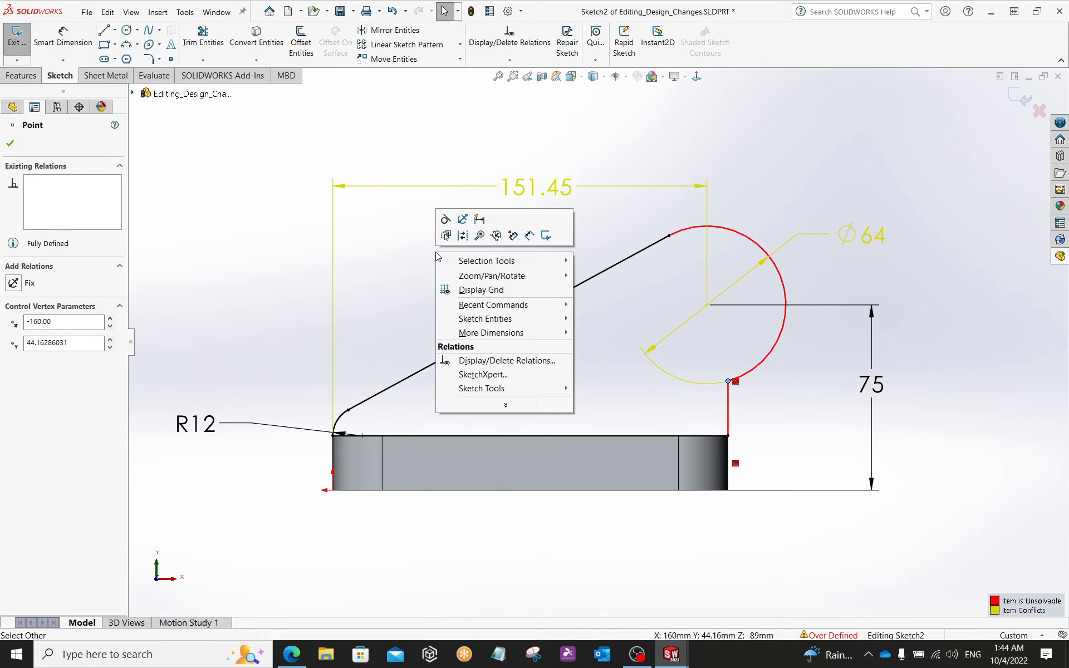
left_click(477, 379)
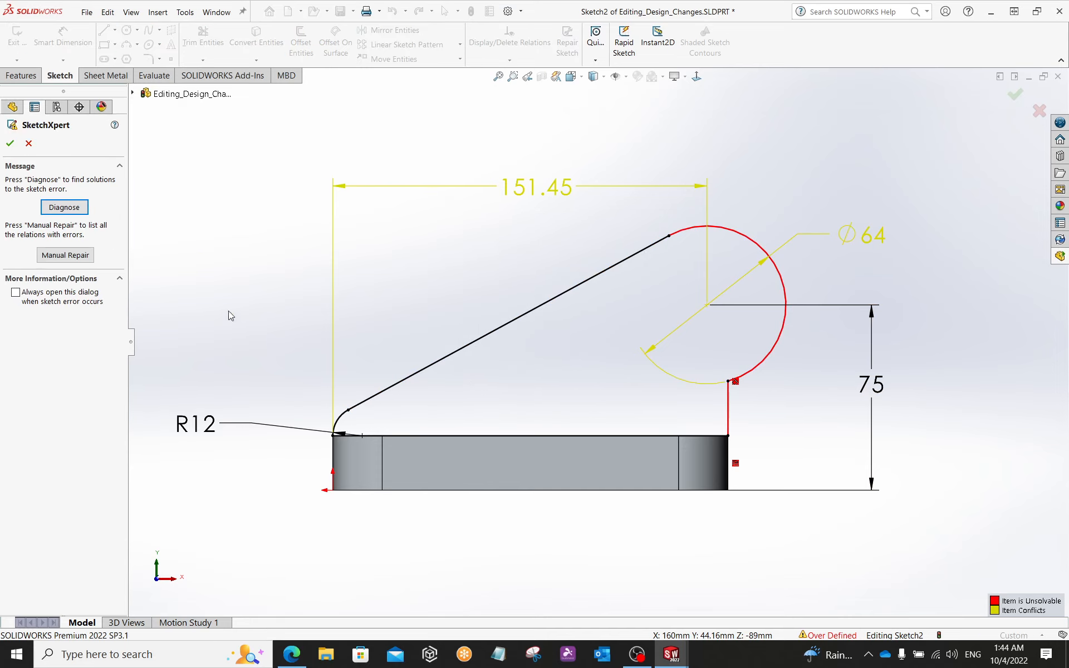
left_click(63, 207)
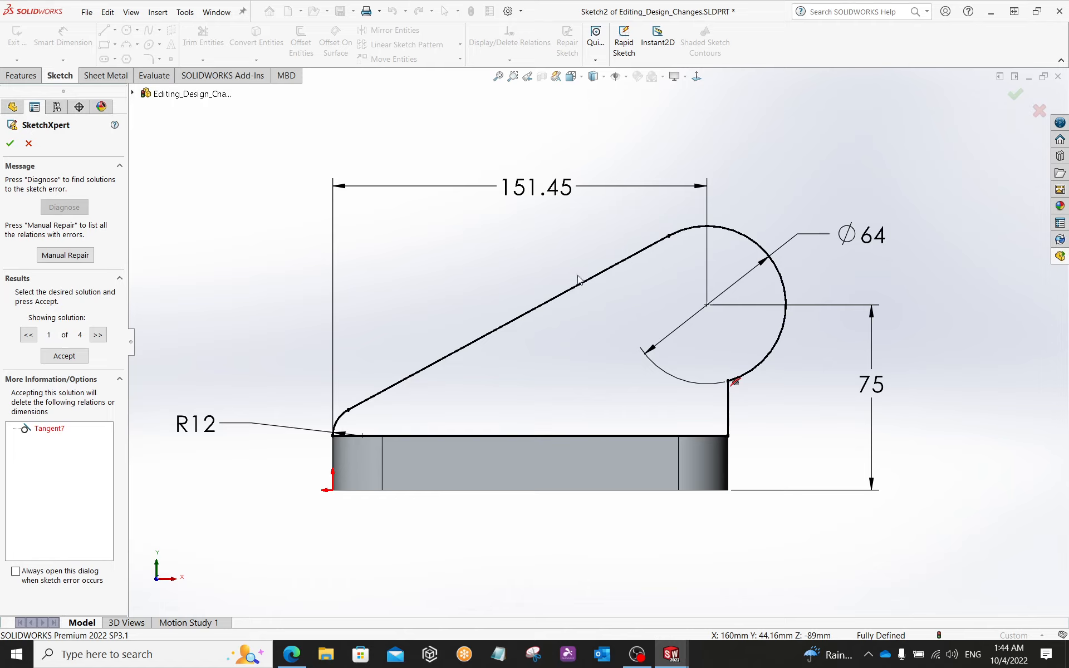
left_click(47, 430)
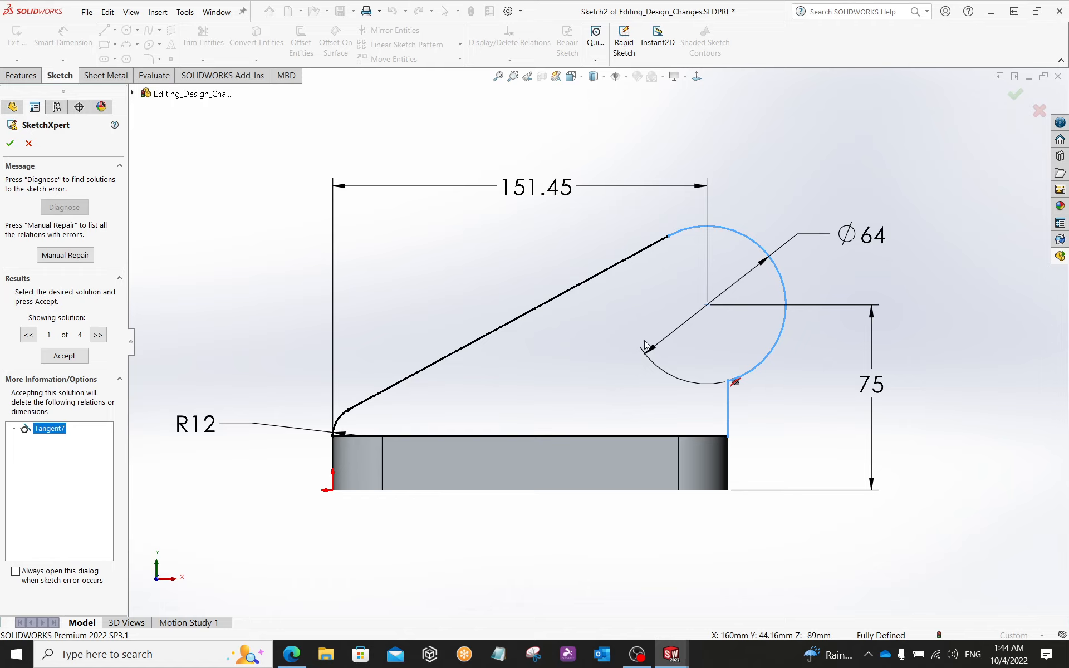
left_click(101, 337)
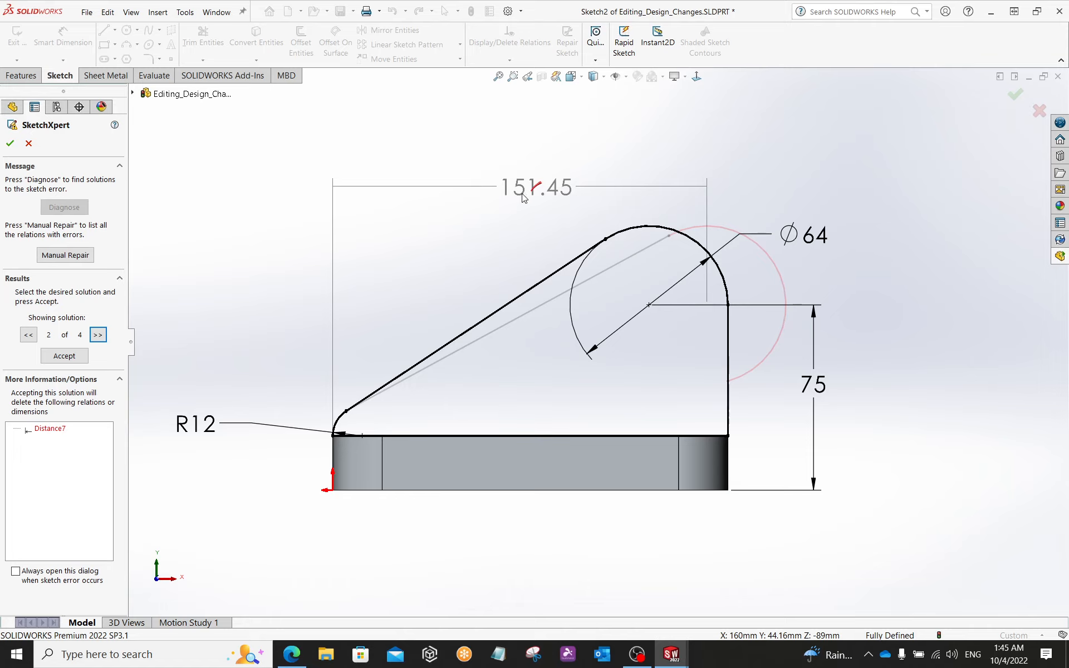
left_click(39, 430)
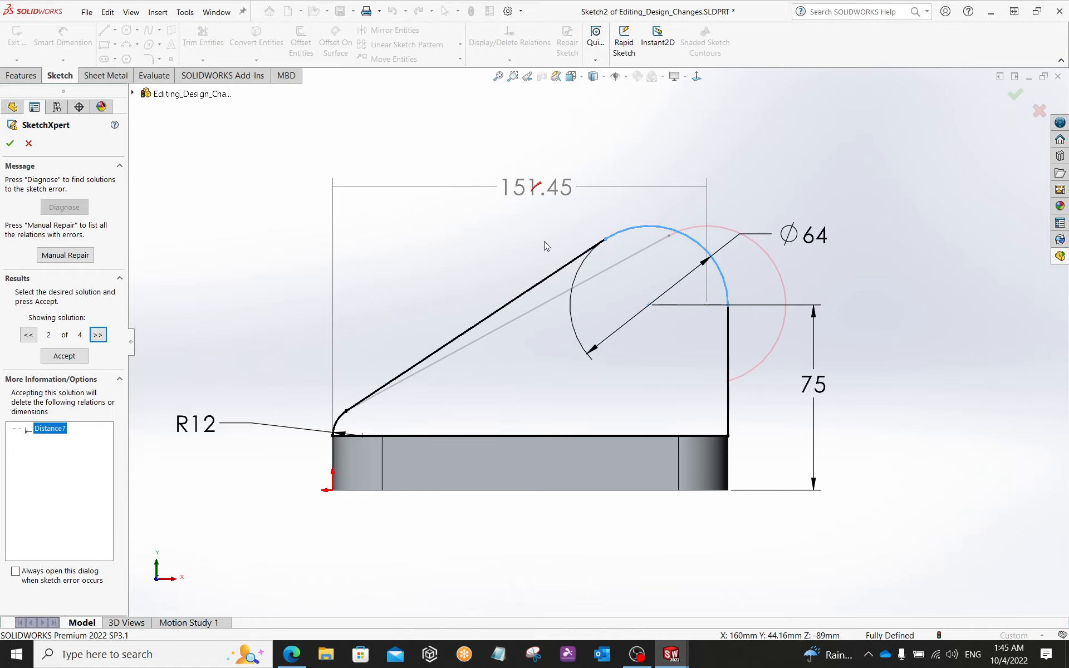
left_click(98, 334)
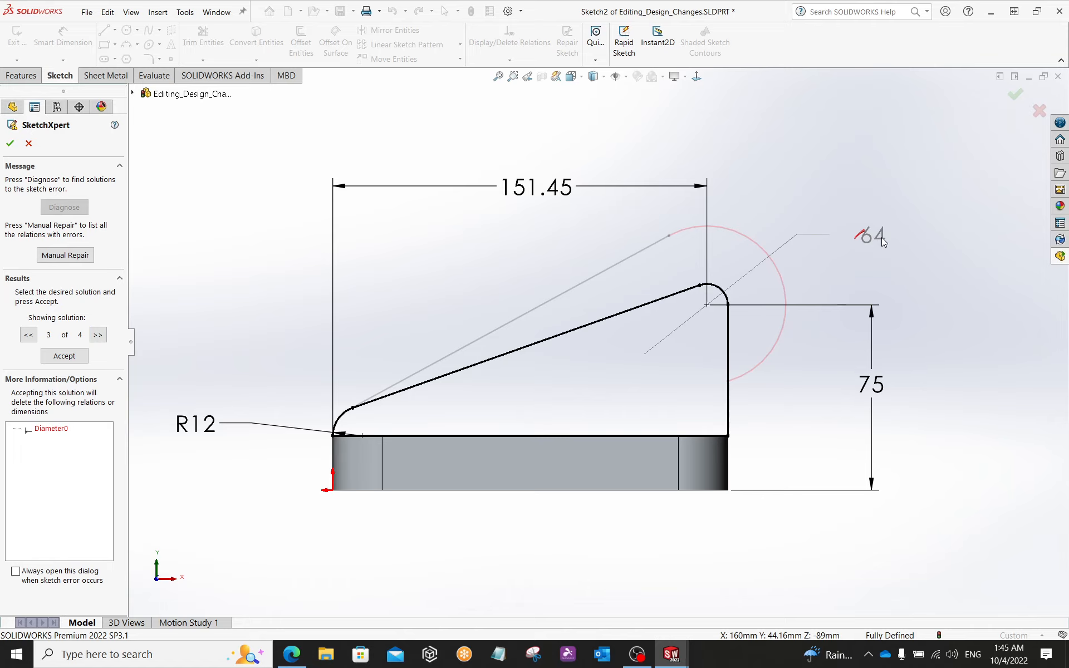
left_click(98, 334)
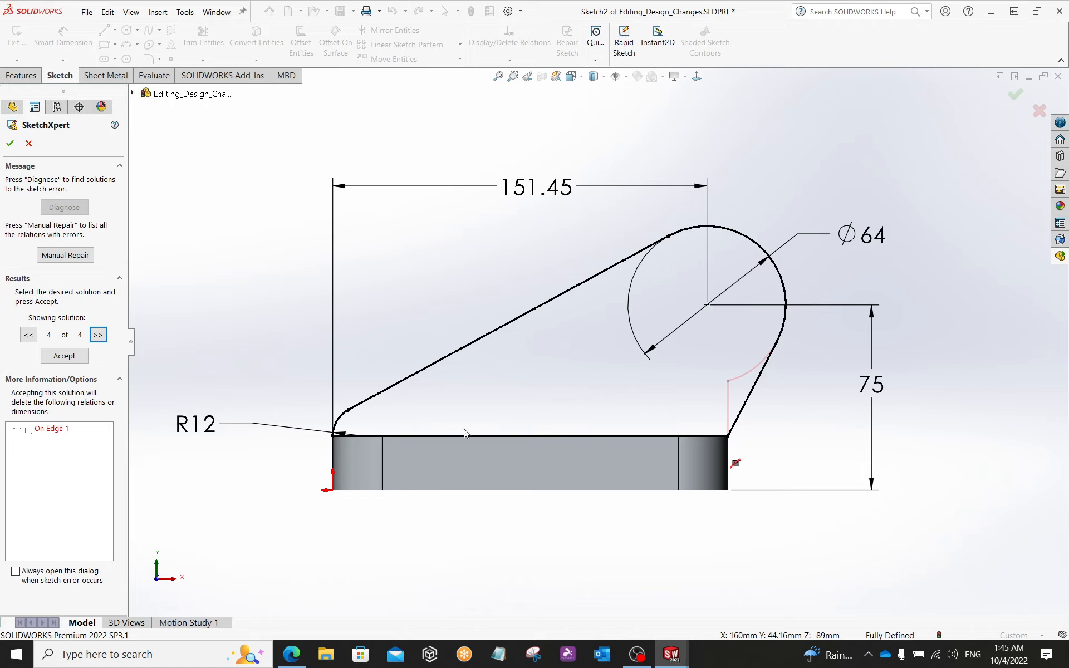
- Accept the SketchXpert solution that deletes the 151.45 horizontal distance dimension, and exit the sketch
left_click(29, 335)
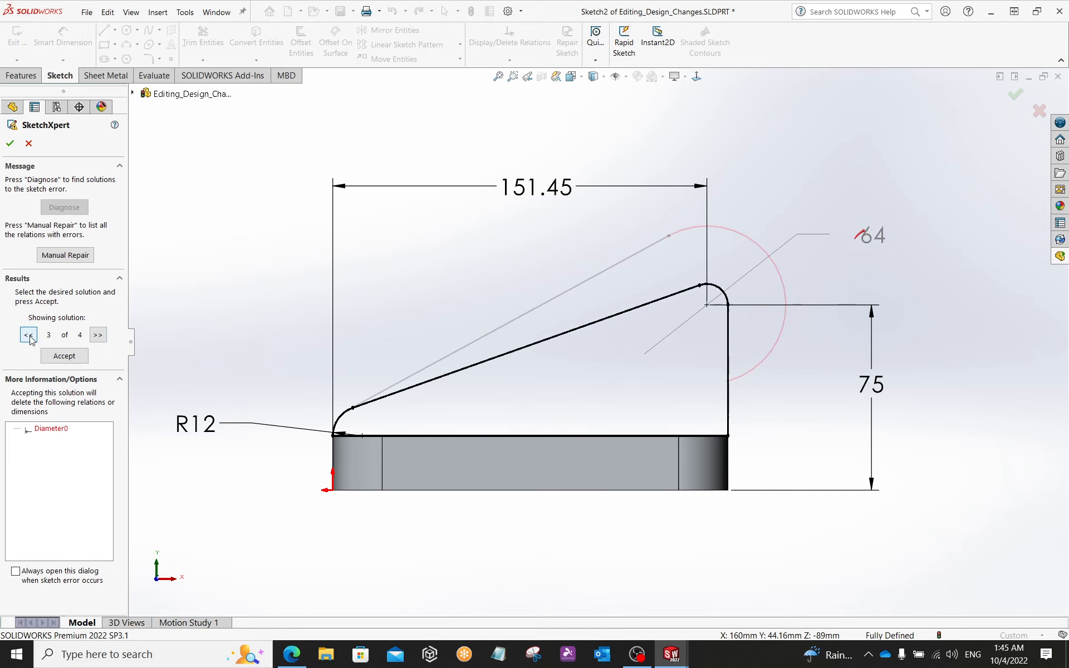
left_click(29, 335)
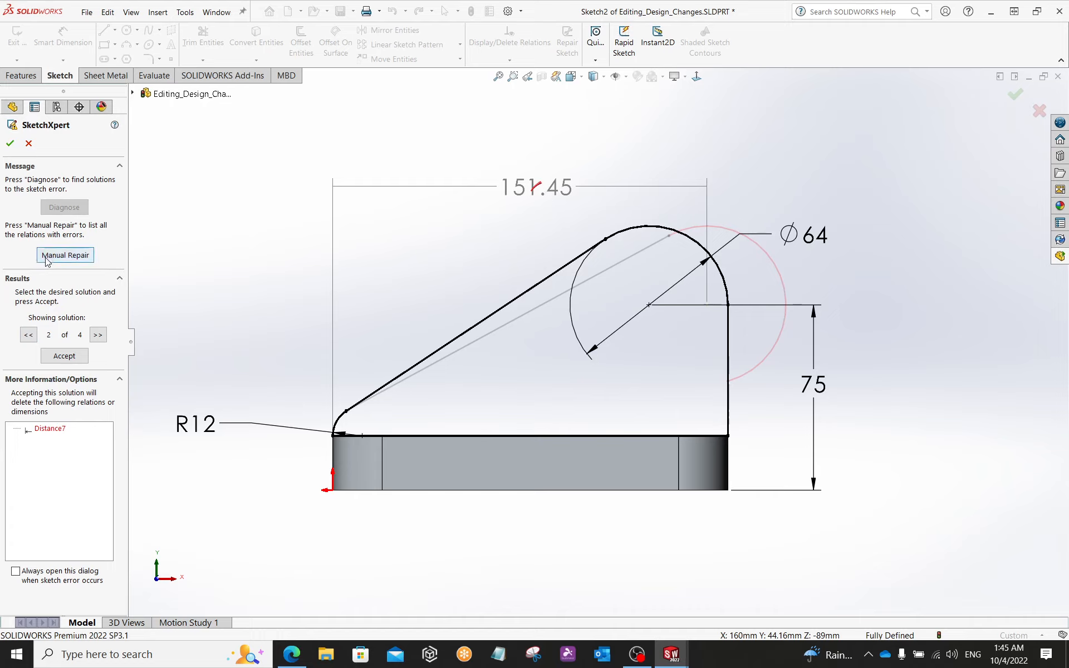
left_click(71, 356)
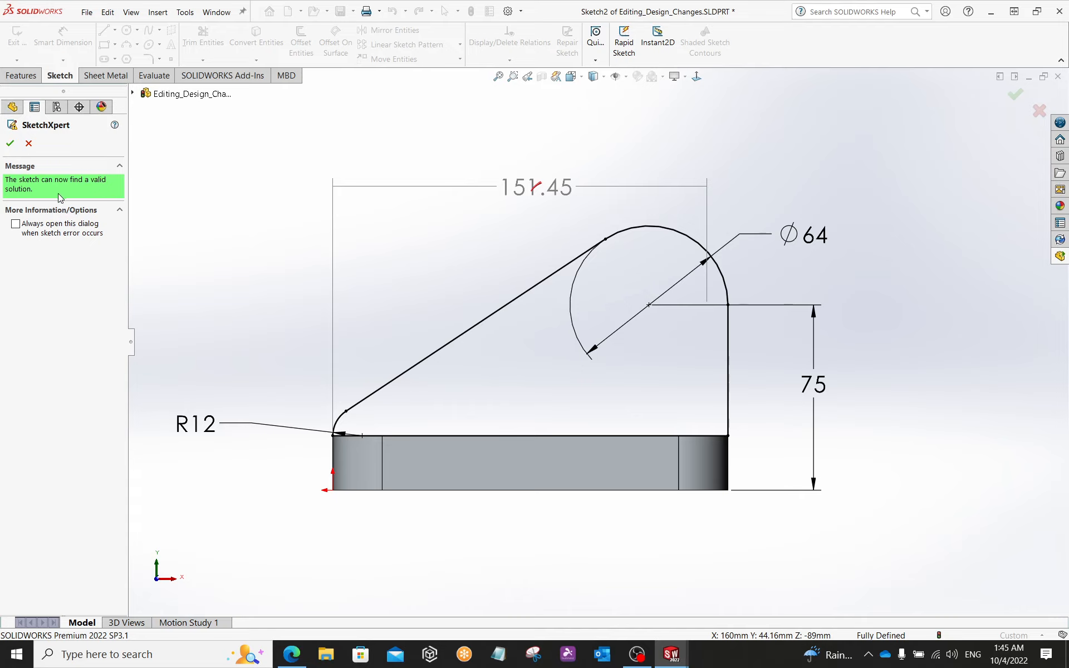
left_click(11, 145)
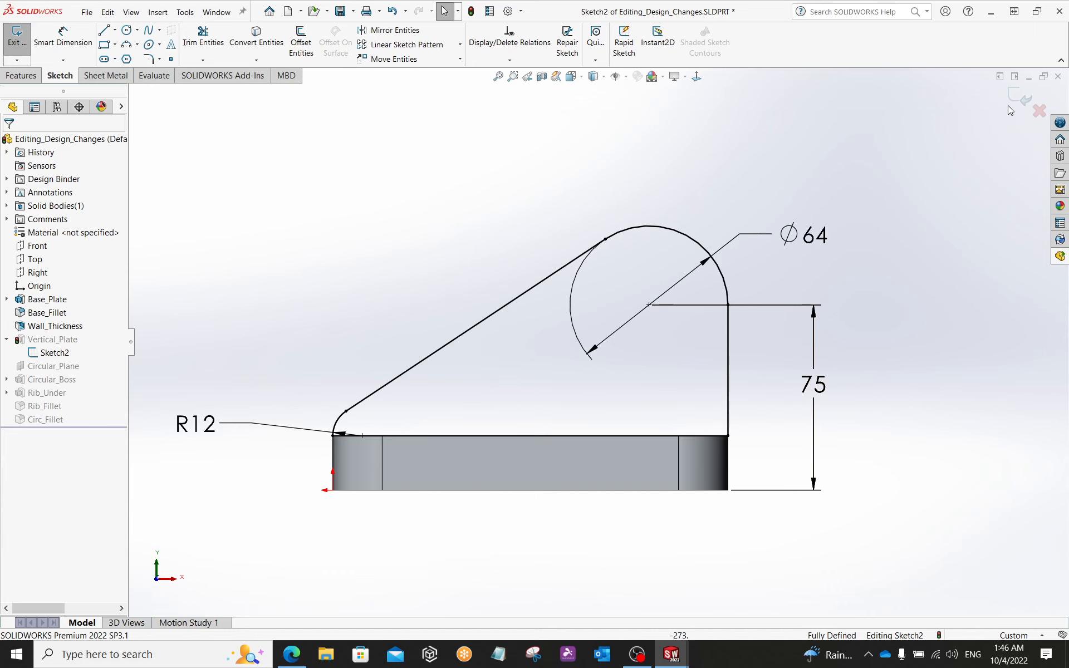
left_click(1023, 98)
- Inspect the rib beneath the circular boss on the rebuilt bracket, and open the Rib_Under sketch for editing
middle_click_drag(732, 255, 673, 311)
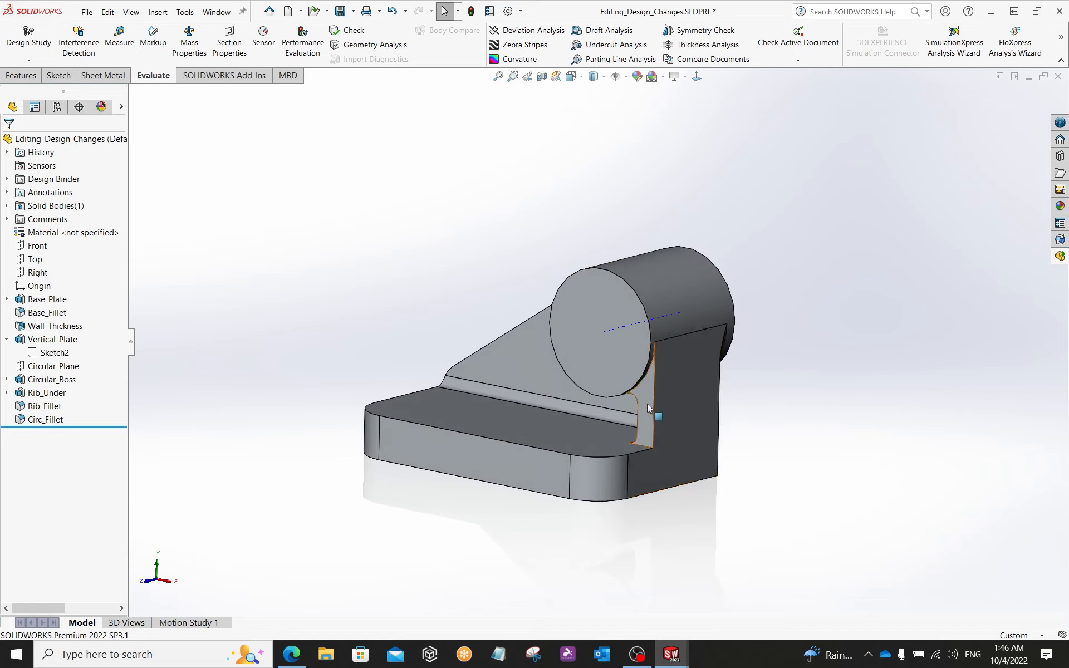
middle_click_drag(642, 412, 595, 257)
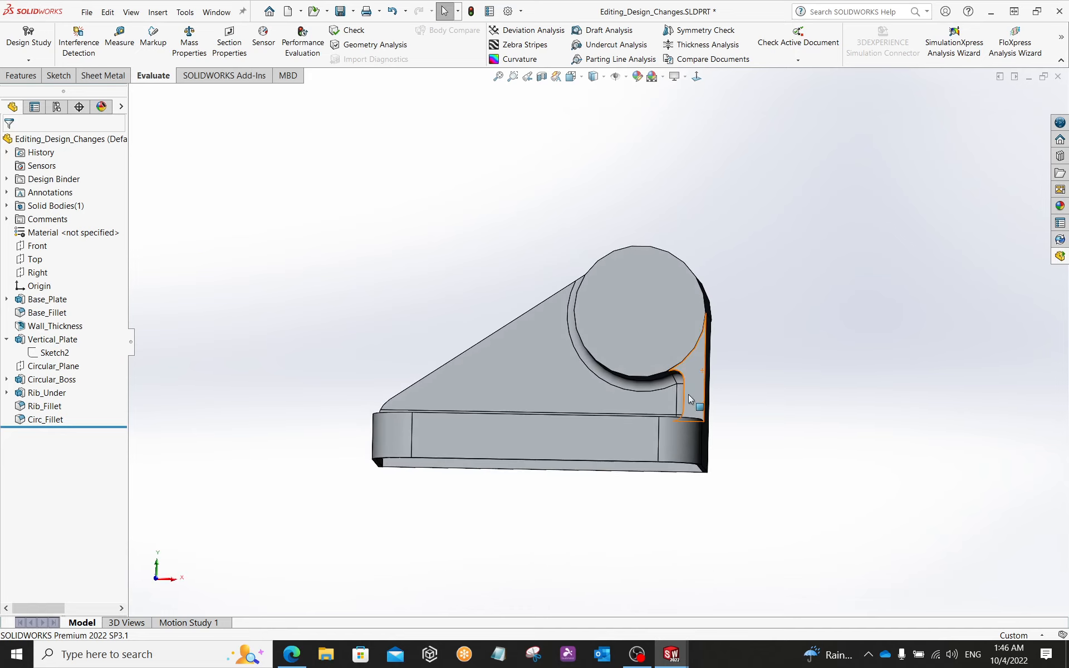
middle_click_drag(661, 320, 680, 302)
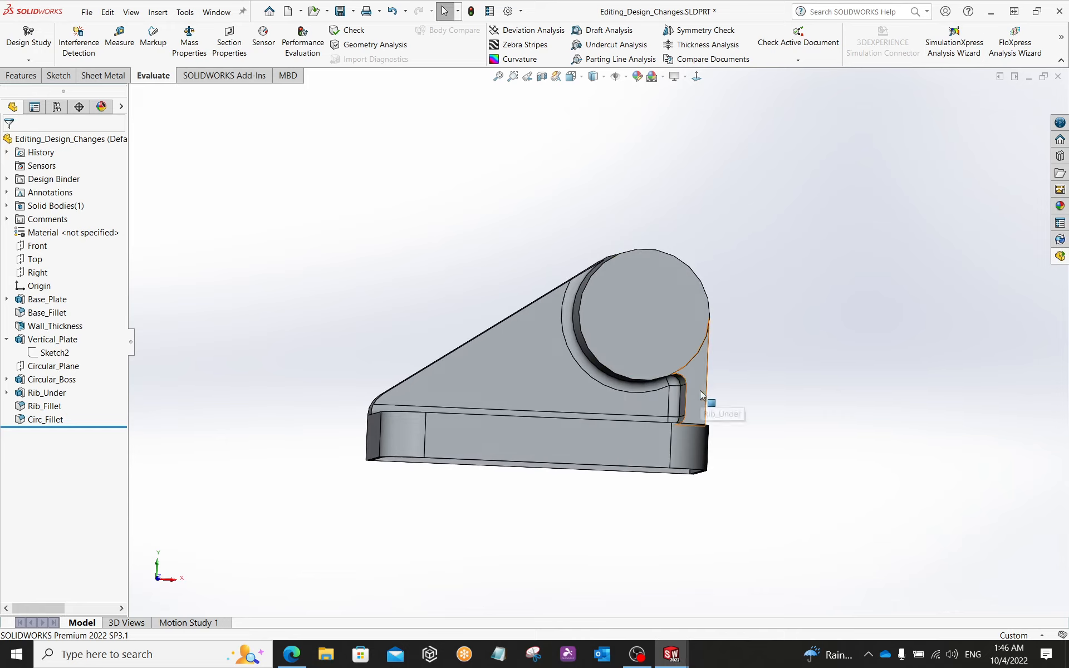
middle_click_drag(656, 410, 624, 418)
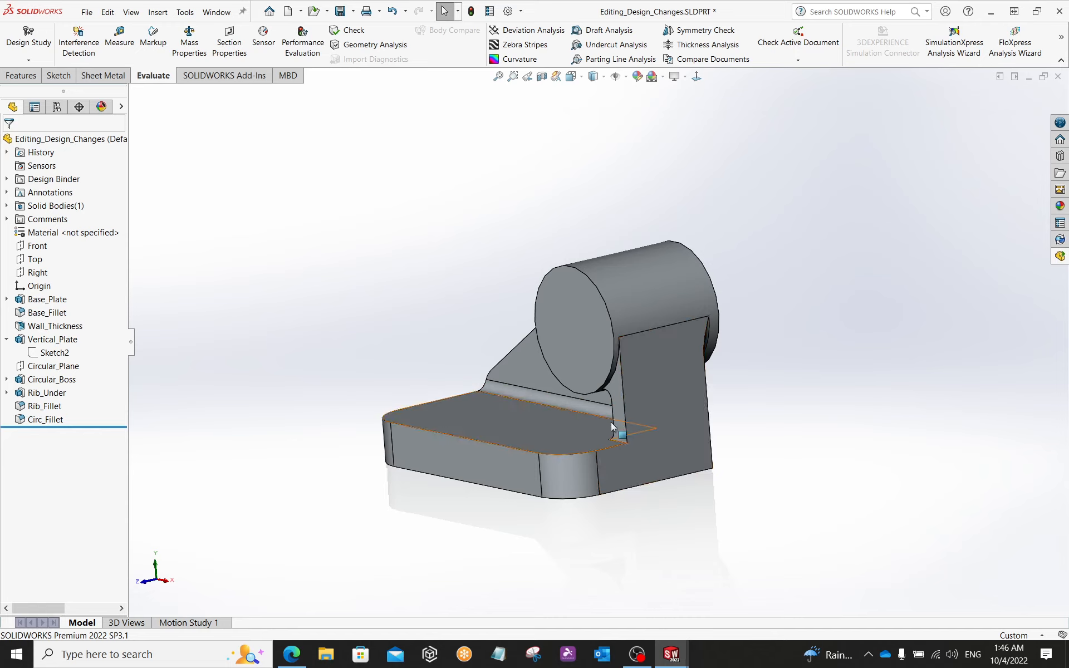
middle_click_drag(612, 426, 604, 405)
middle_click_drag(652, 395, 619, 437)
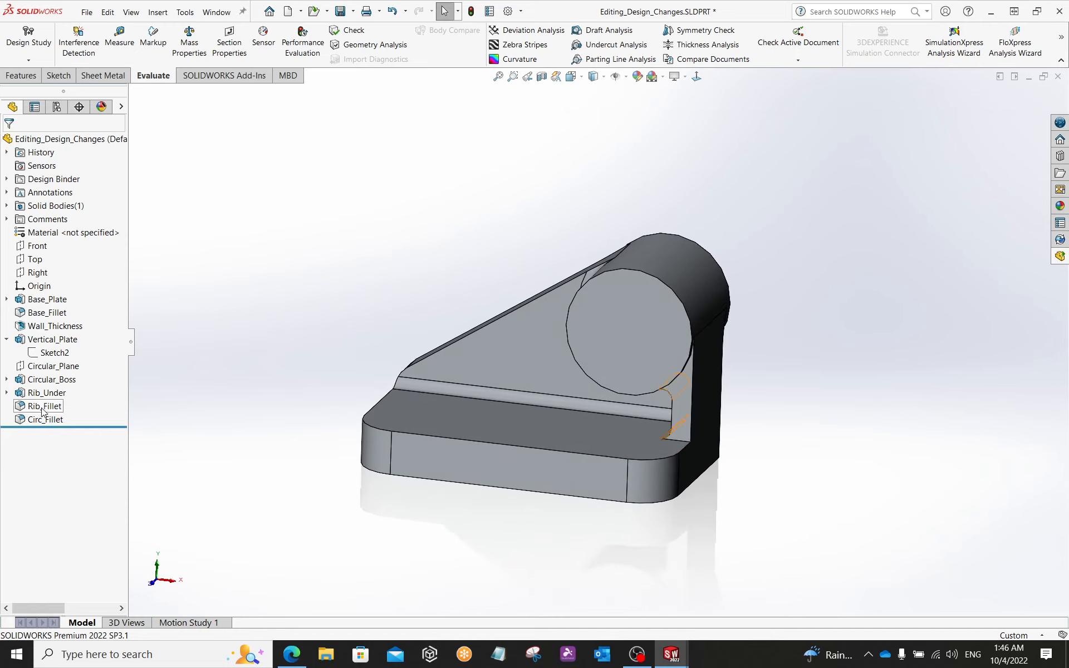
right_click(49, 392)
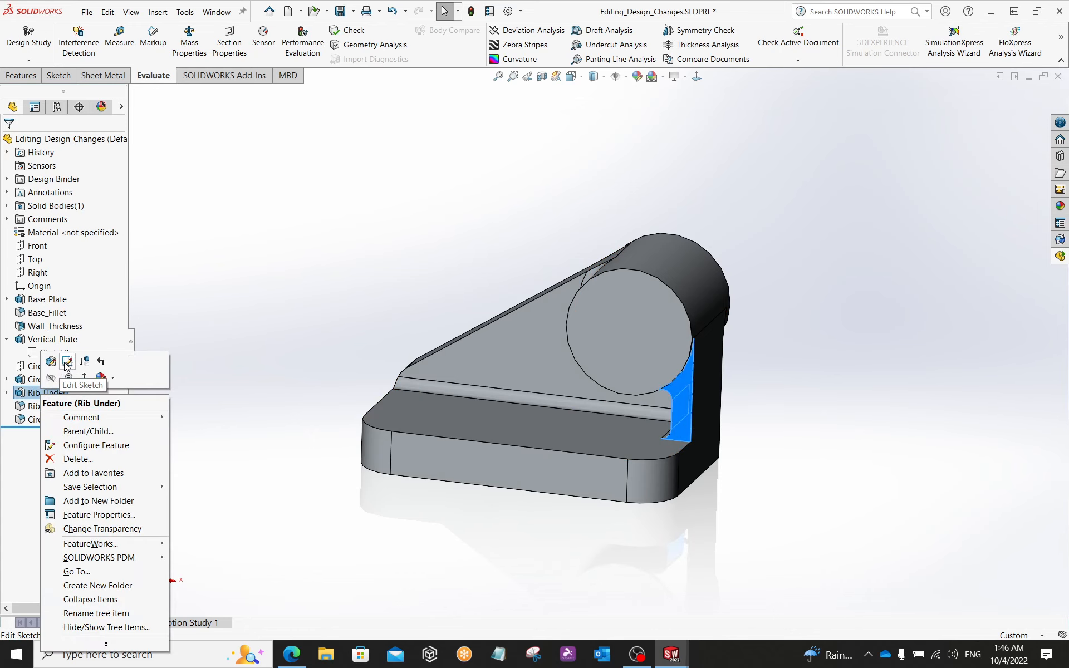
left_click(67, 362)
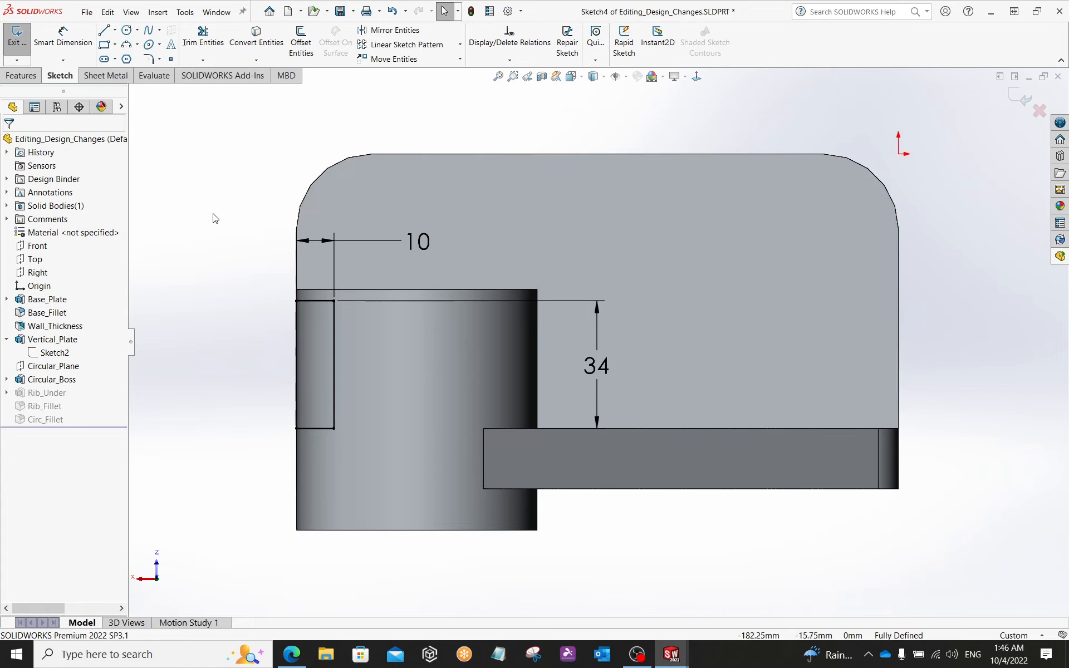
- Delete the 10 mm width dimension from the rib rectangle and widen the rectangle by moving its free vertical side toward the boss axis
middle_click_drag(240, 453, 574, 534)
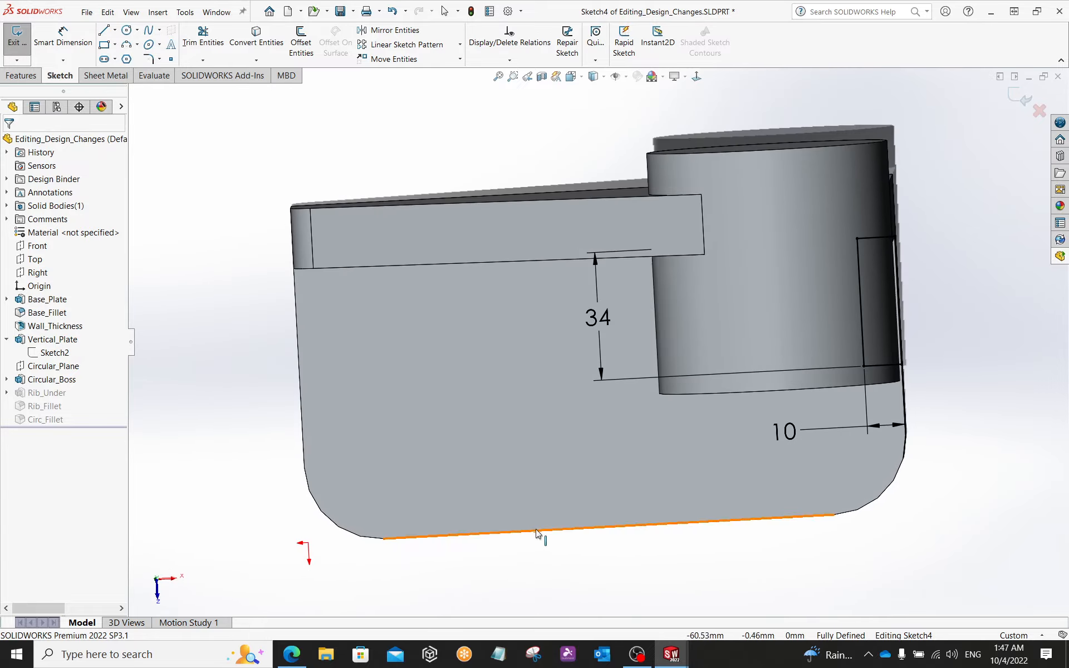
left_click(517, 366)
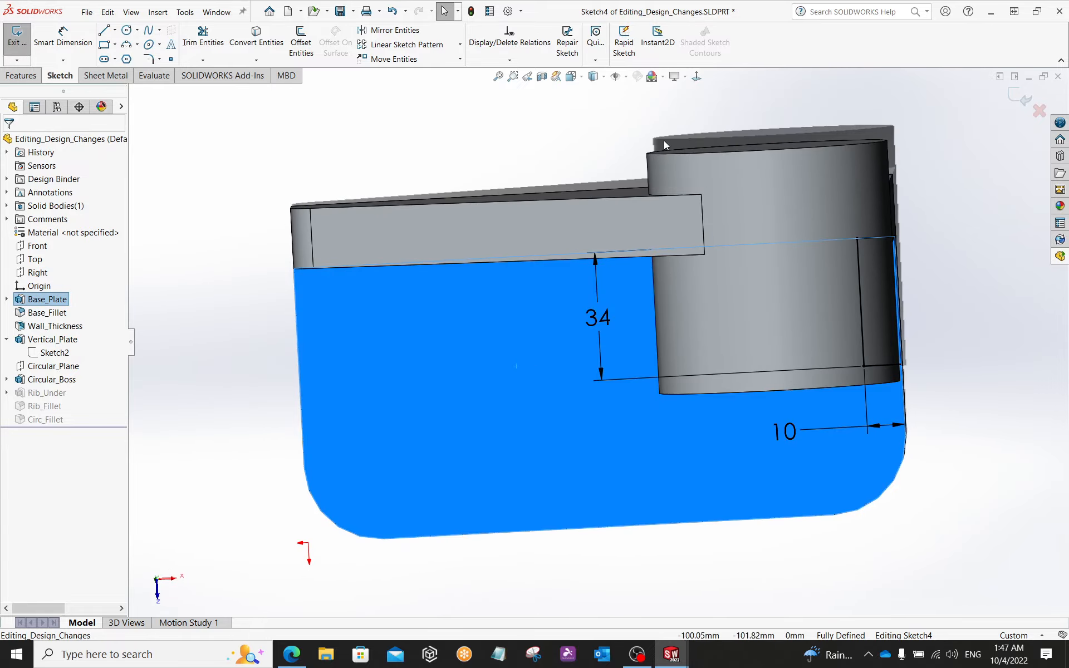
left_click(696, 78)
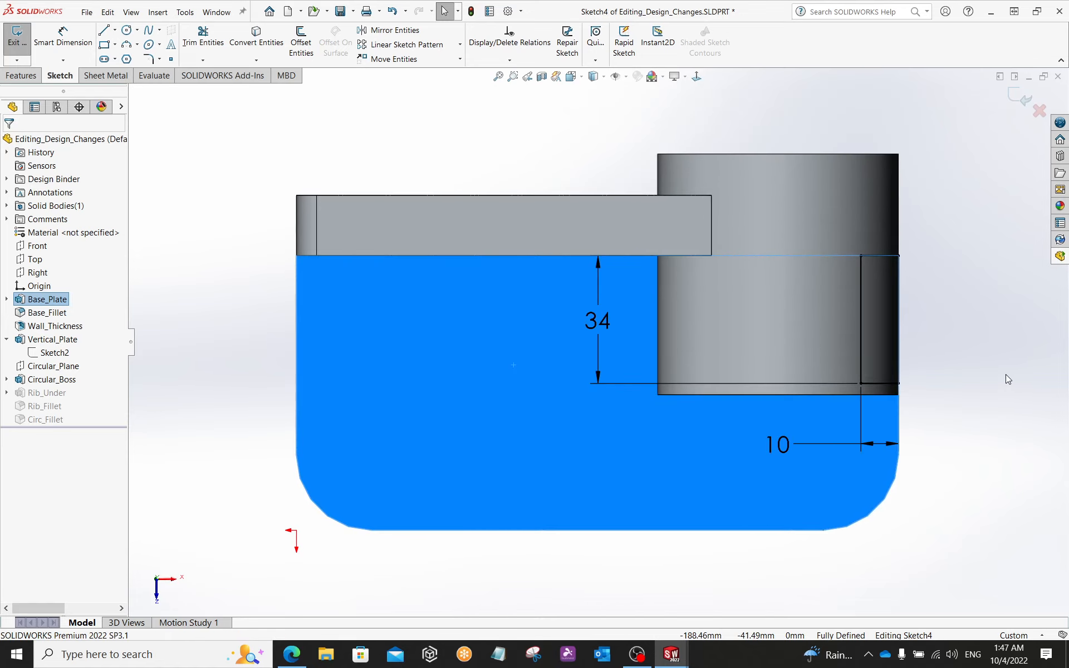
scroll(996, 368, "down", 3)
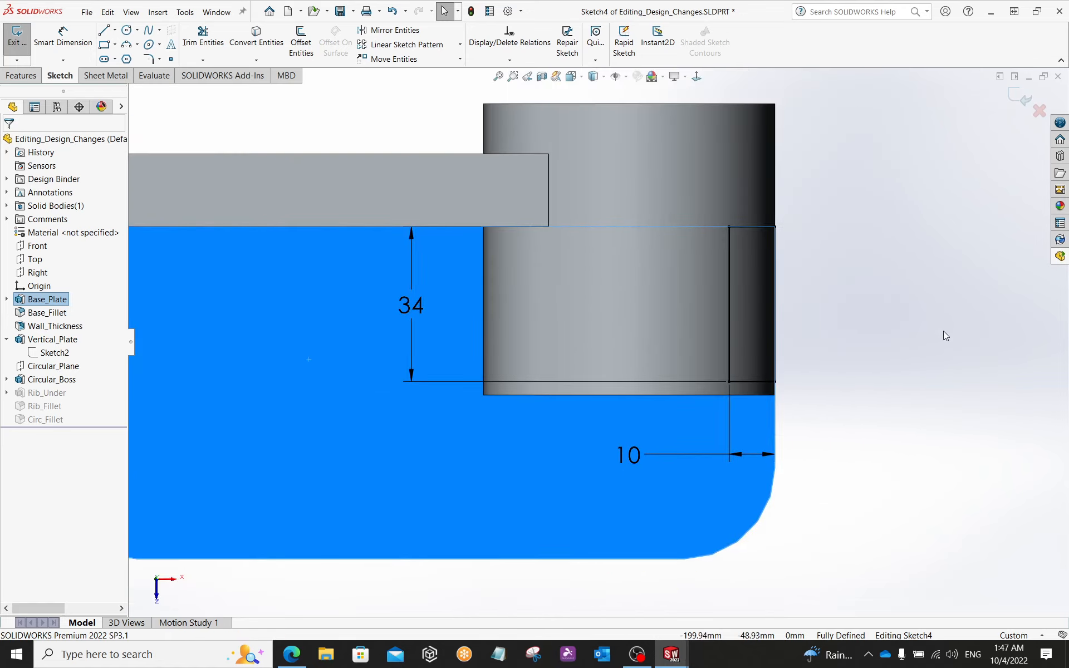
left_click(827, 283)
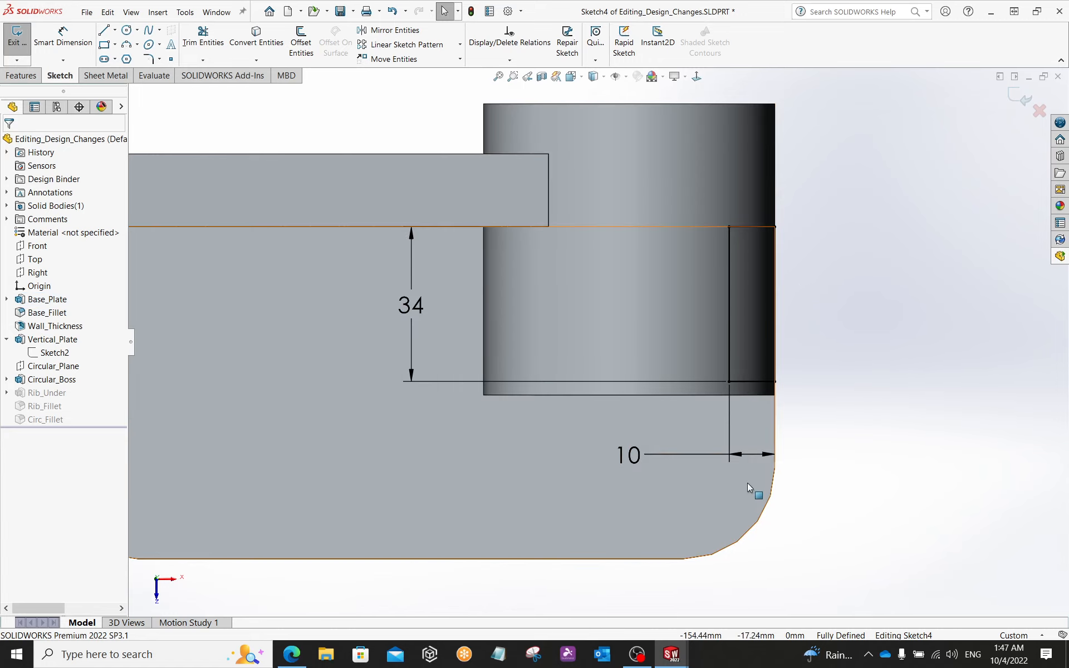
left_click(643, 468)
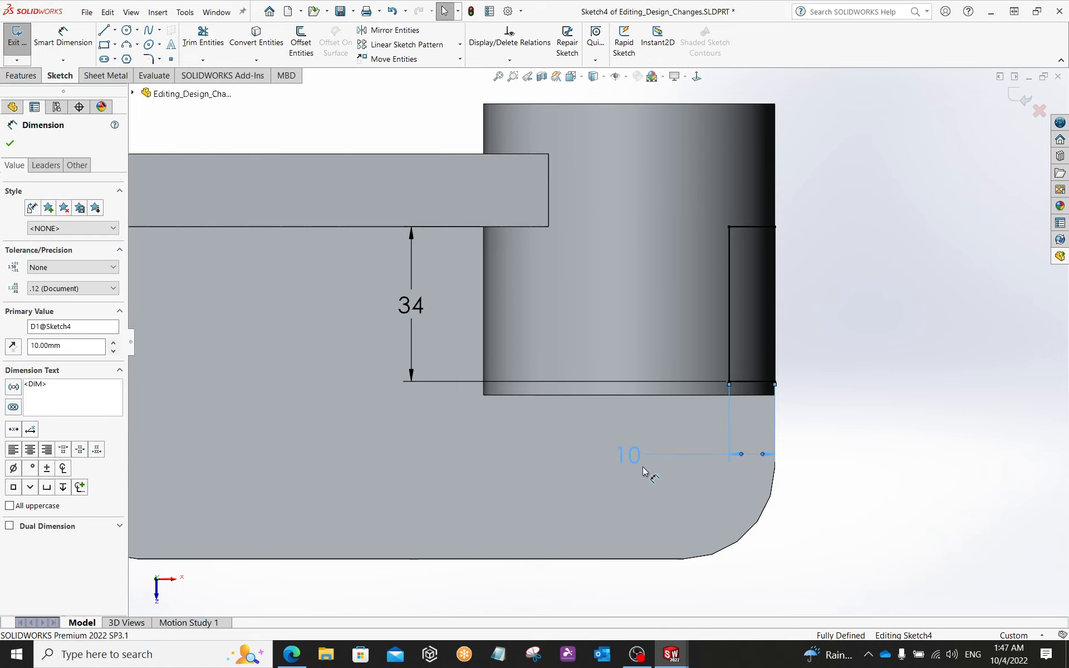
key("Delete")
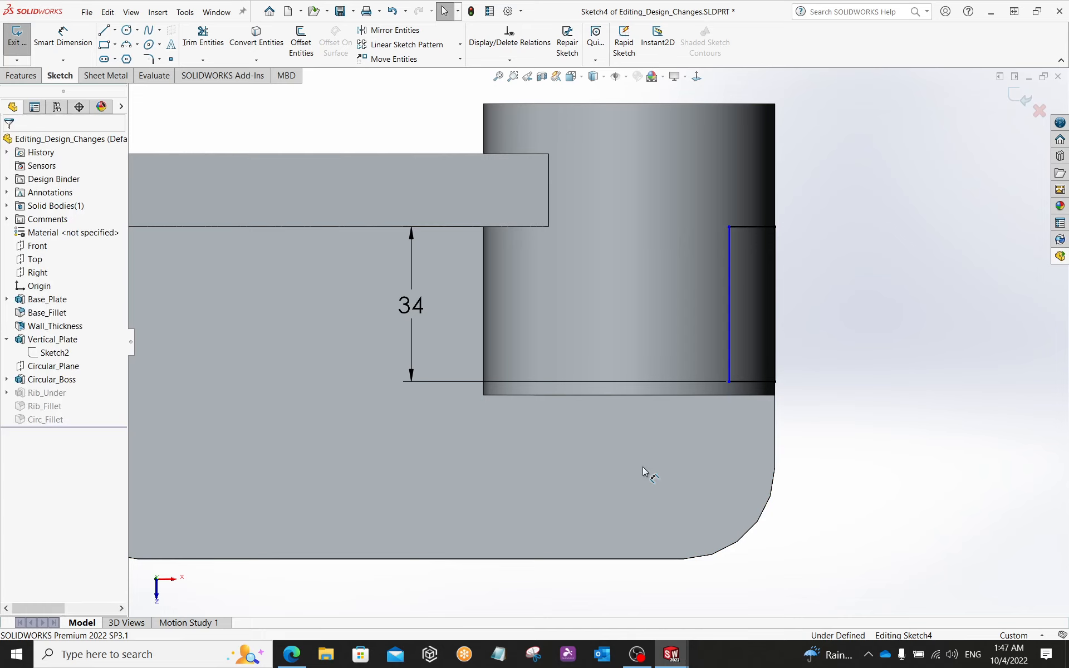
mouse_move(729, 227)
left_mouse_down()
mouse_move(656, 239)
mouse_move(693, 242)
left_mouse_up()
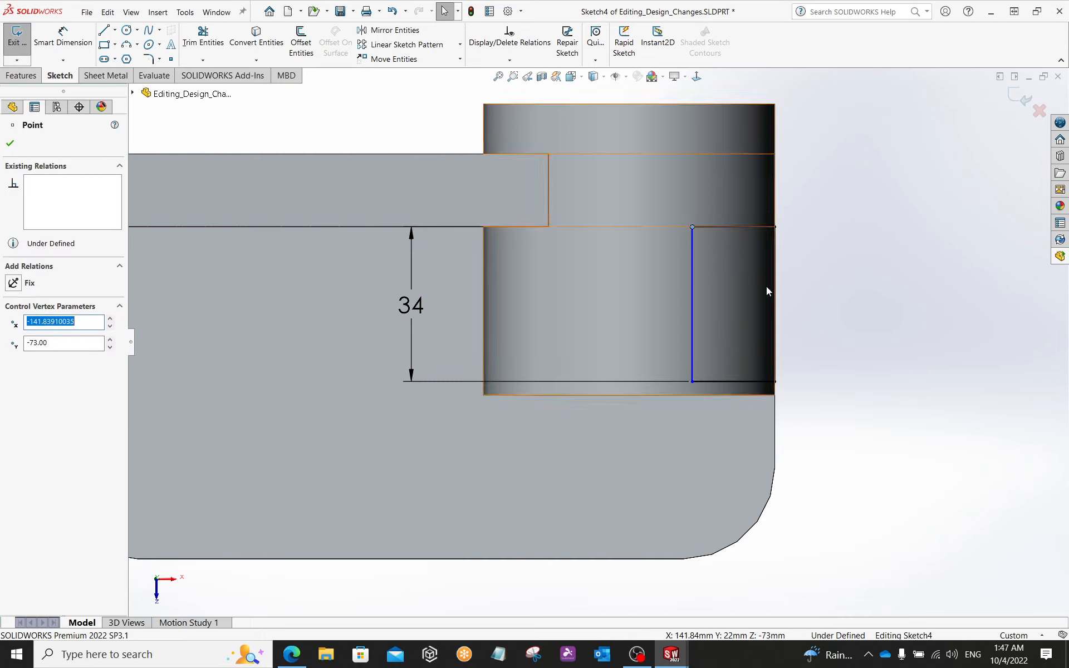
left_click(853, 301)
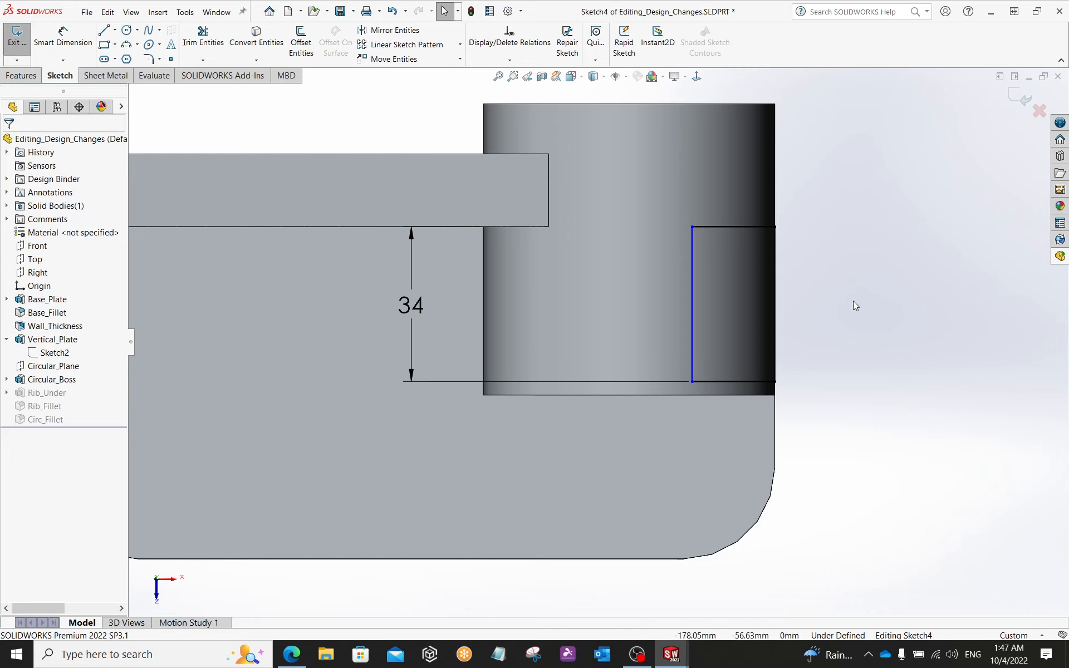
- Display the sketch relations, delete the collinear relation tying the rectangle's outer vertical line to the plate edge, and hide the relations again
left_click(774, 272)
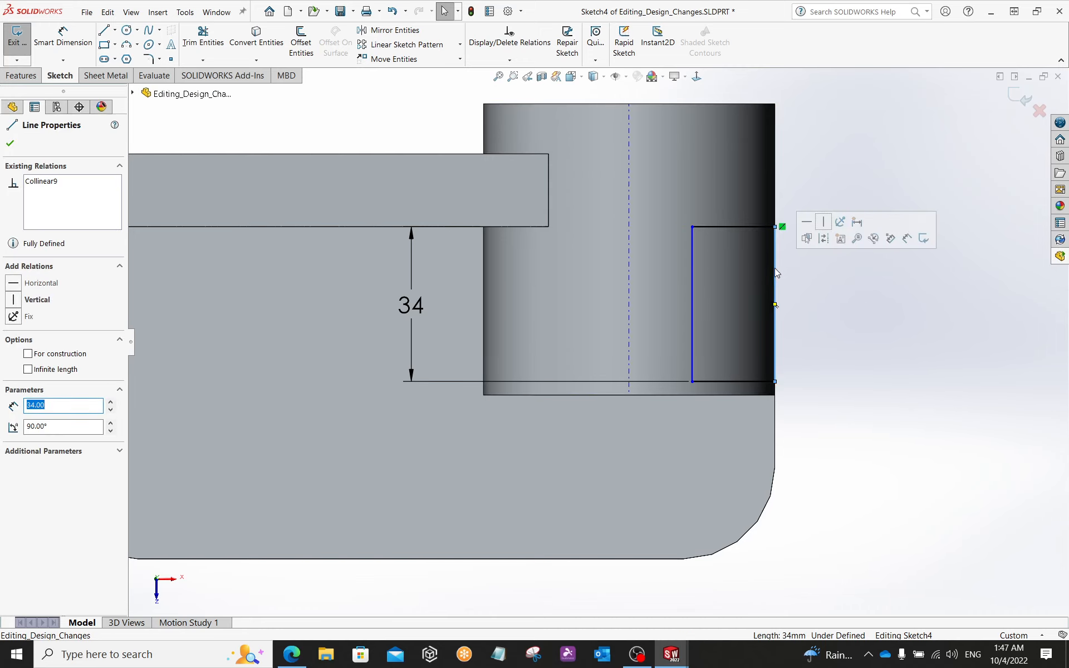
left_click(824, 291)
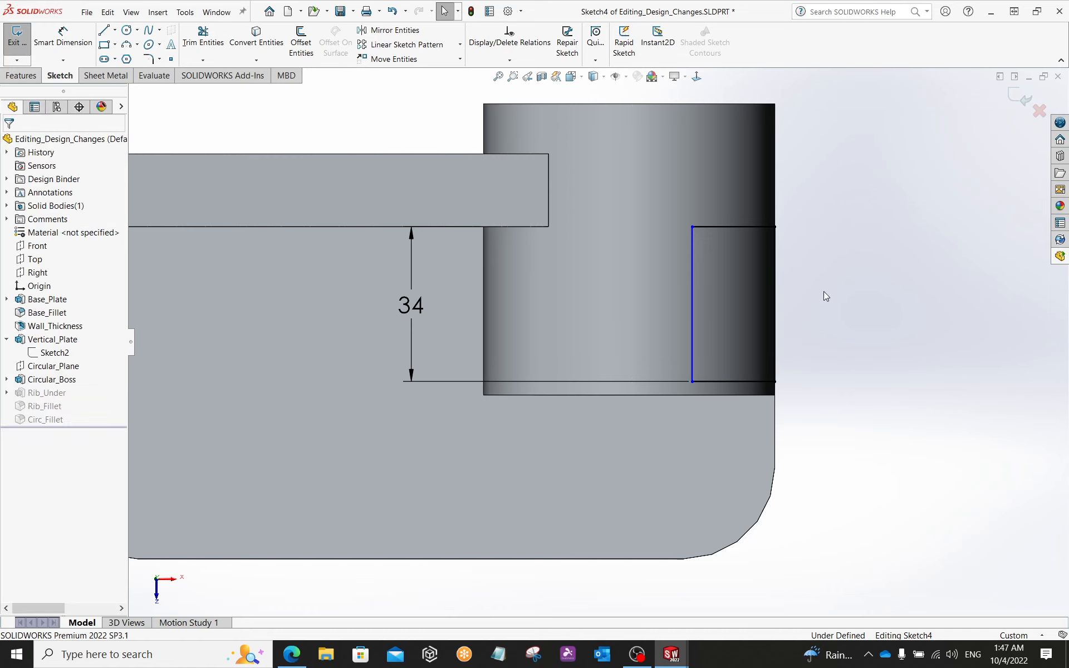
left_click(627, 79)
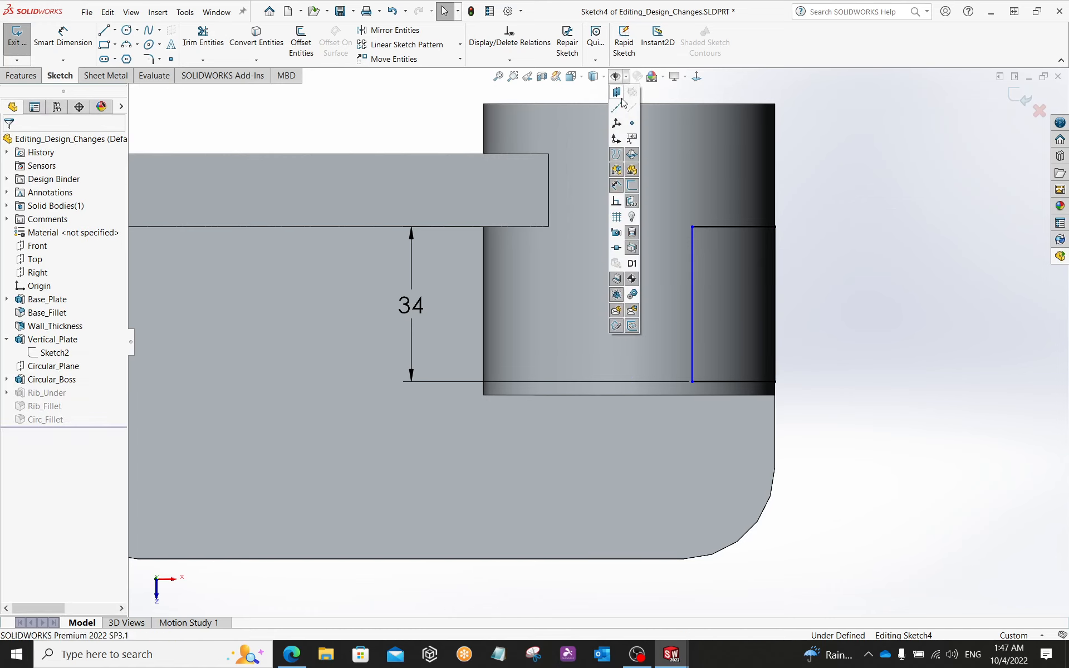
left_click(616, 204)
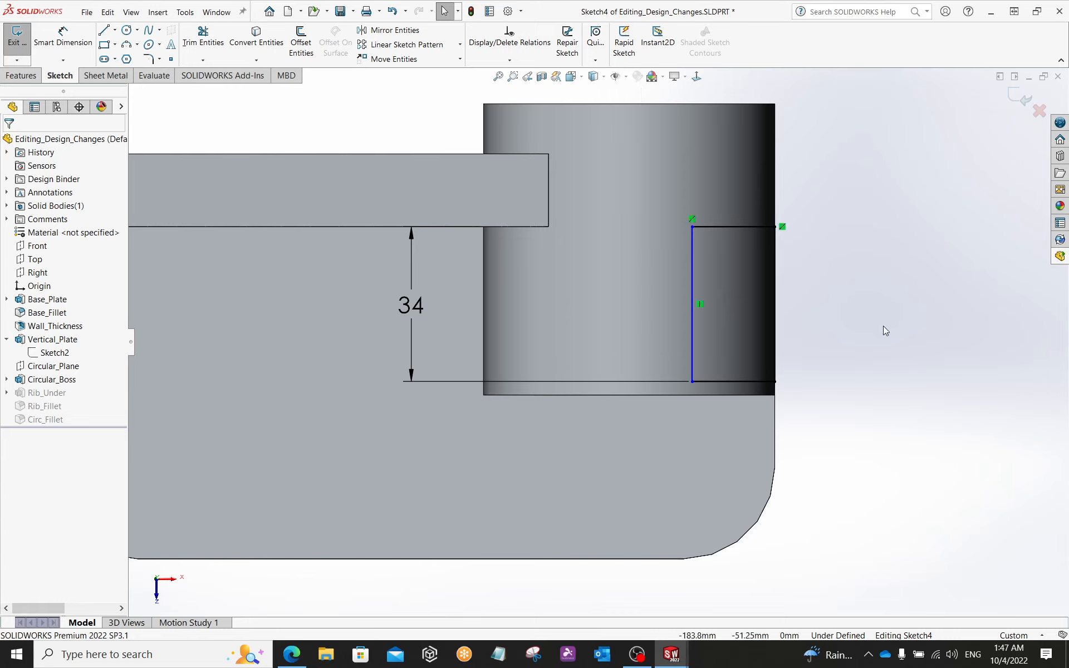
mouse_move(782, 227)
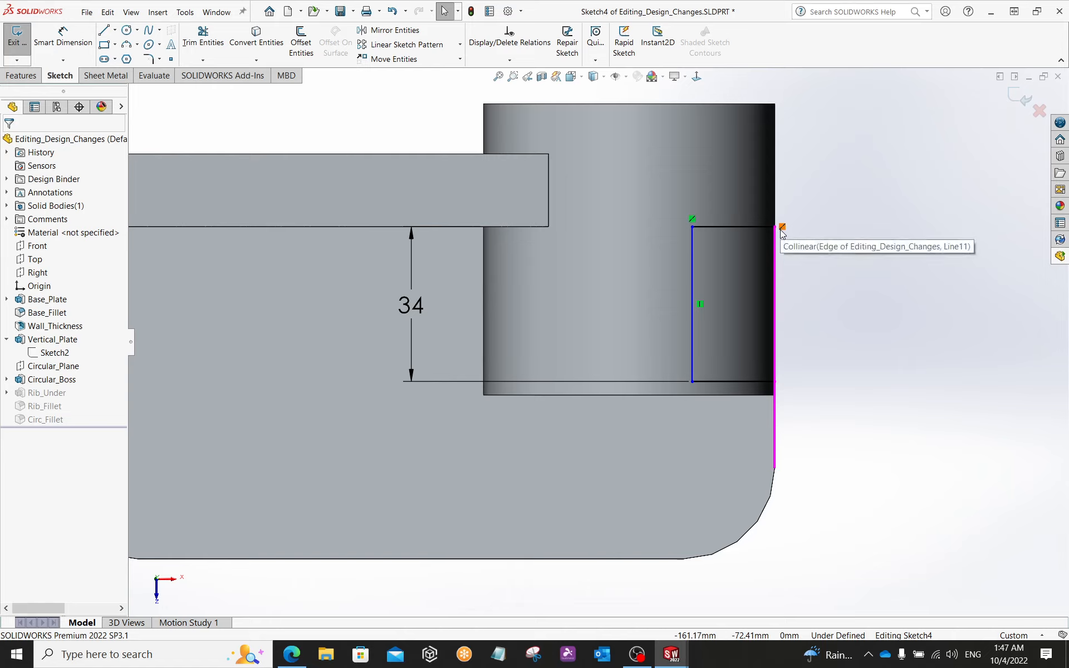
left_click(781, 230)
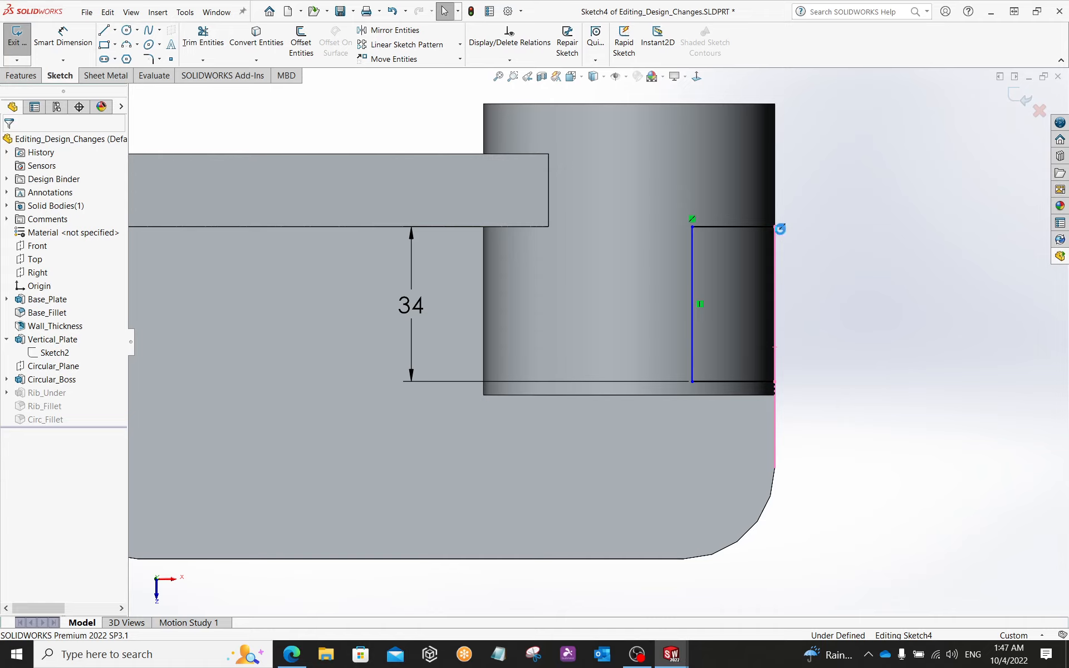
key("Delete")
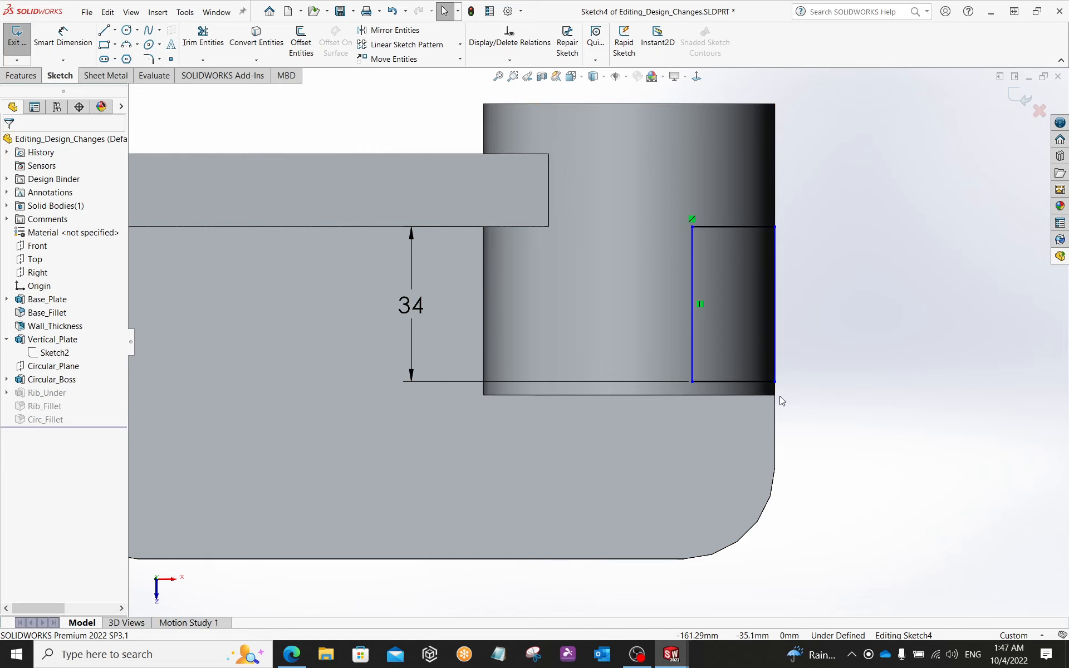
left_click(626, 78)
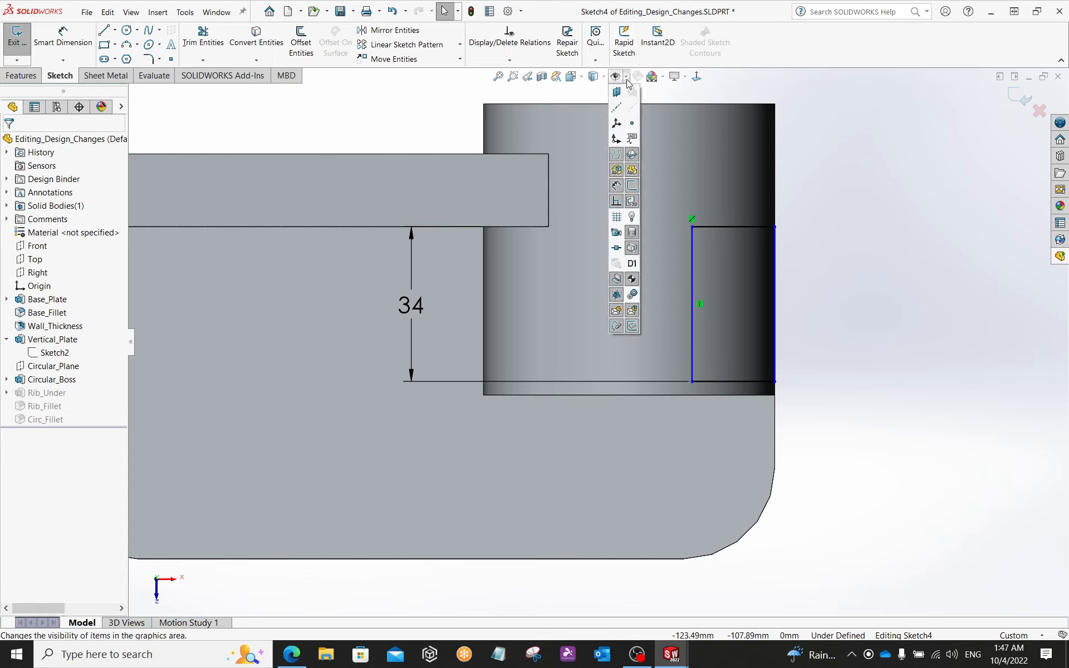
left_click(617, 202)
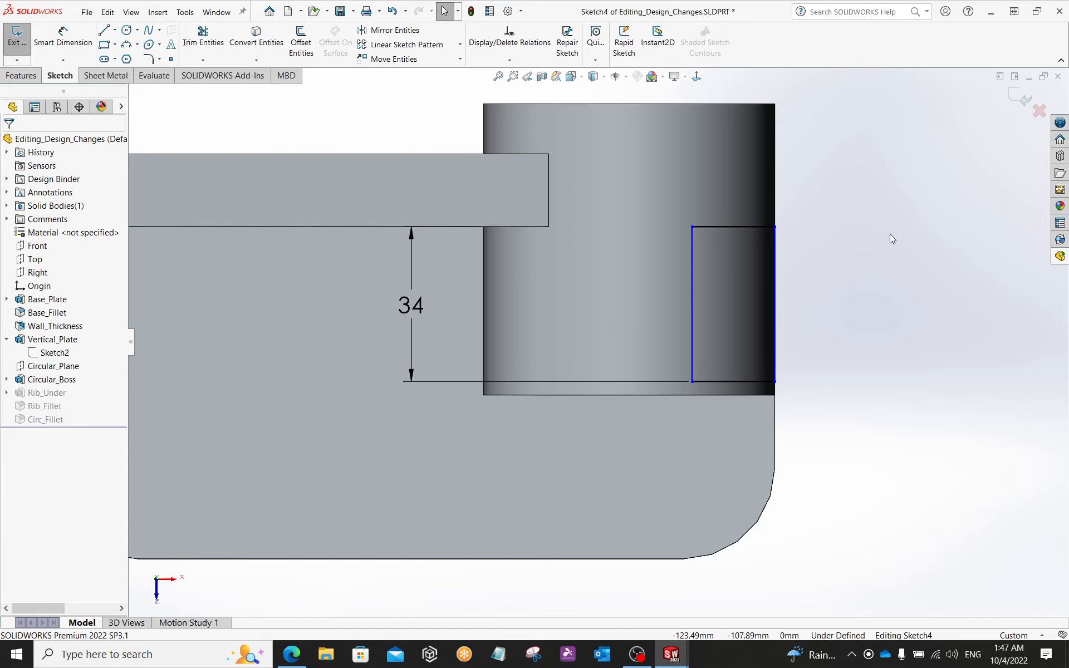
- Move the rib profile's corner points inward from the plate edge toward the boss axis
left_click(775, 228)
left_click_drag(771, 228, 733, 229)
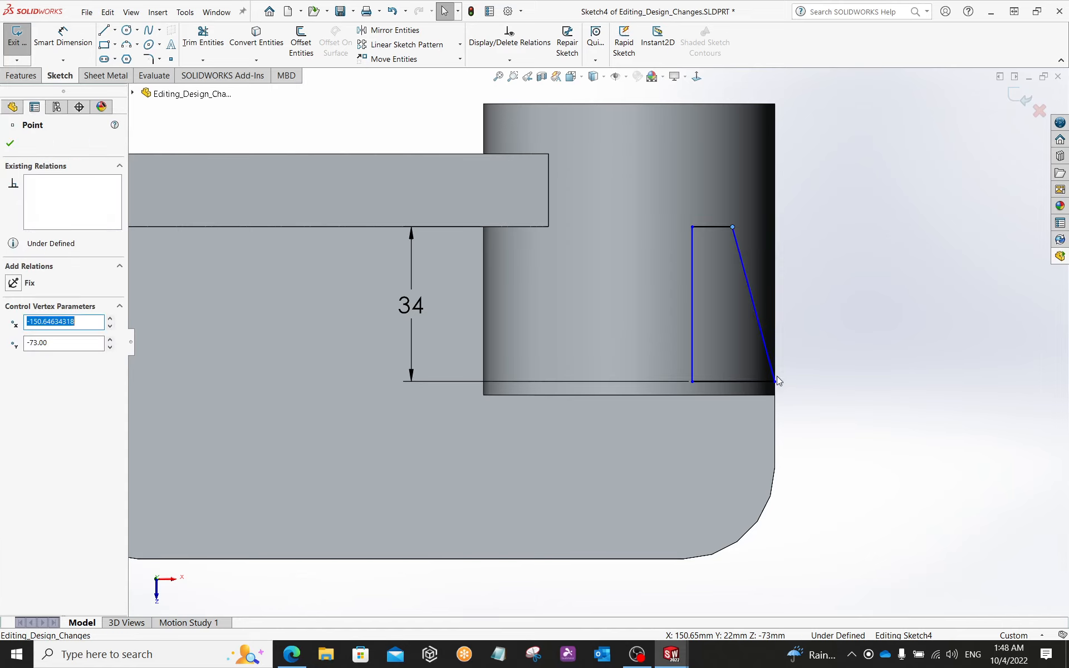
left_click_drag(775, 381, 751, 373)
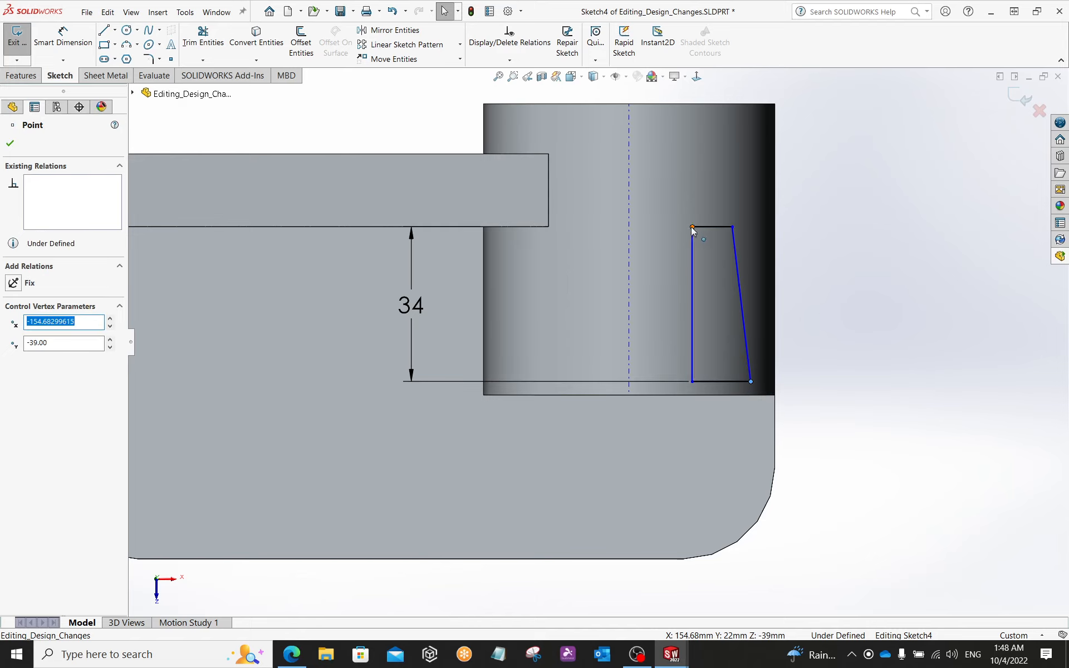
left_click_drag(666, 192, 763, 409)
left_click_drag(693, 226, 643, 226)
left_click(732, 227)
left_click_drag(732, 233, 700, 228)
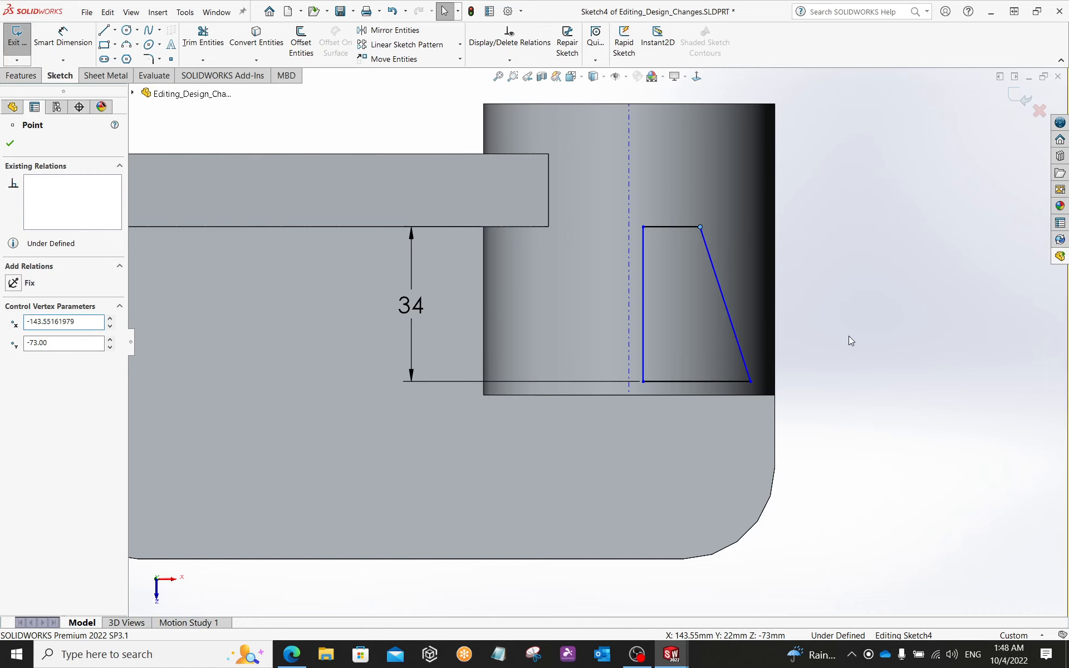
left_click(848, 336)
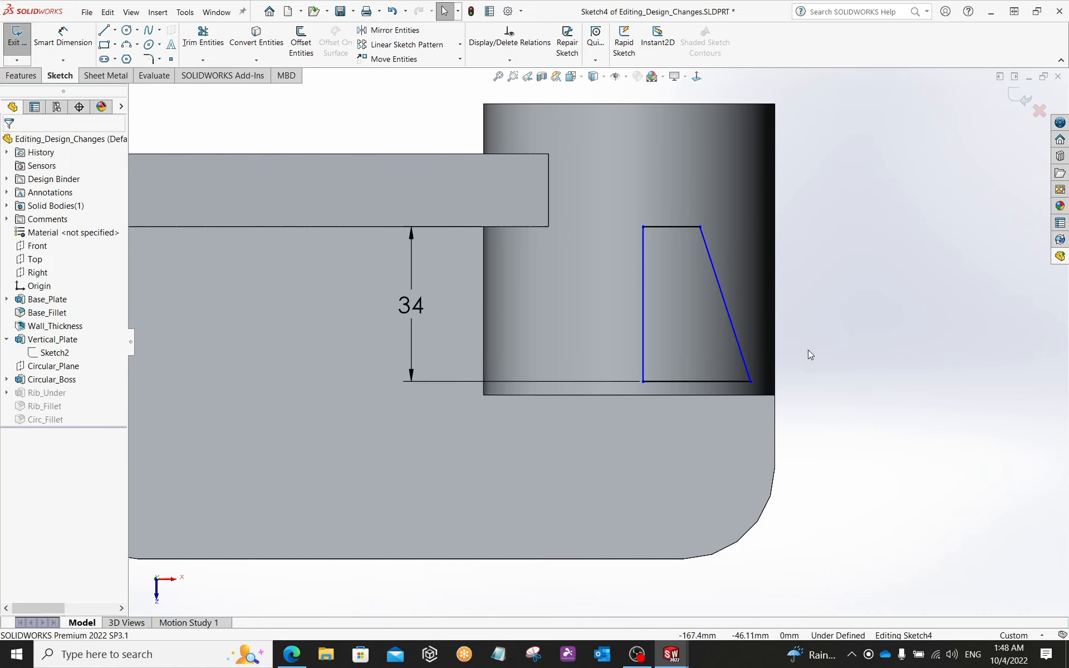
- Add a vertical relation to the slanted side line of the rib profile
left_click(718, 281)
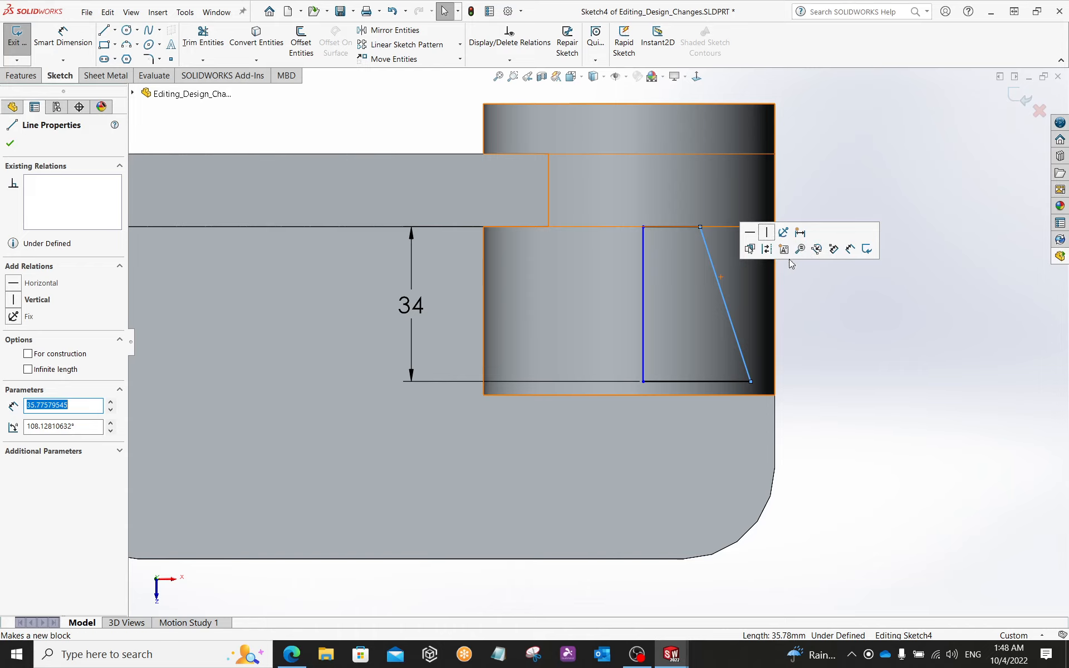
left_click(766, 233)
left_click(903, 346)
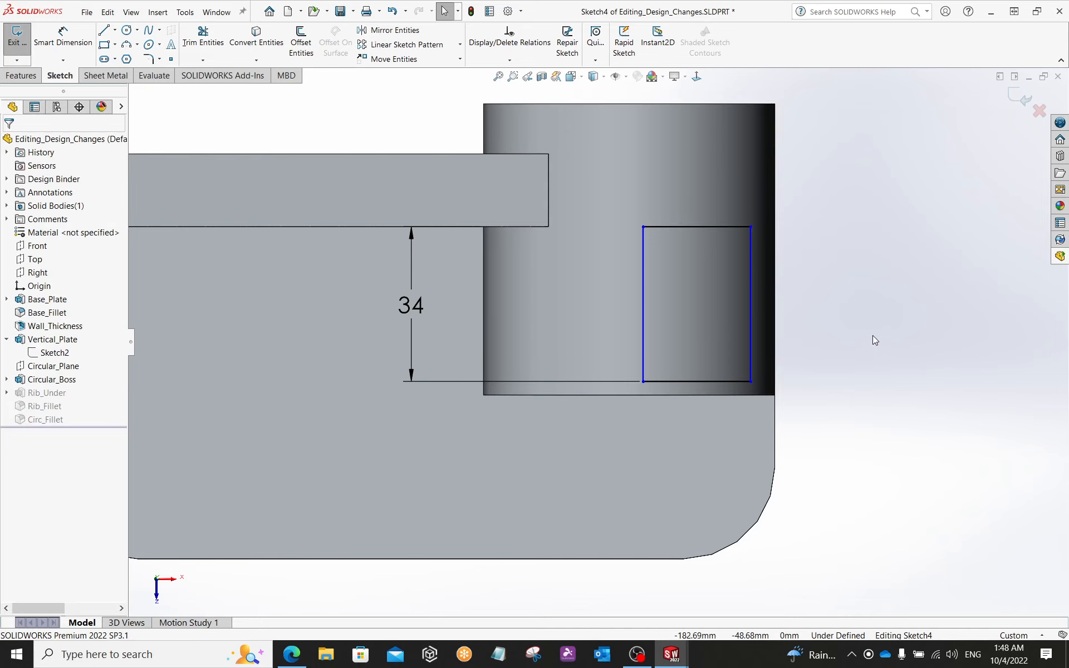
- Reposition the rib profile's vertical sides on either side of the boss axis, about 12.4 mm apart
left_click(750, 233)
left_click_drag(742, 233, 603, 238)
left_click(690, 227)
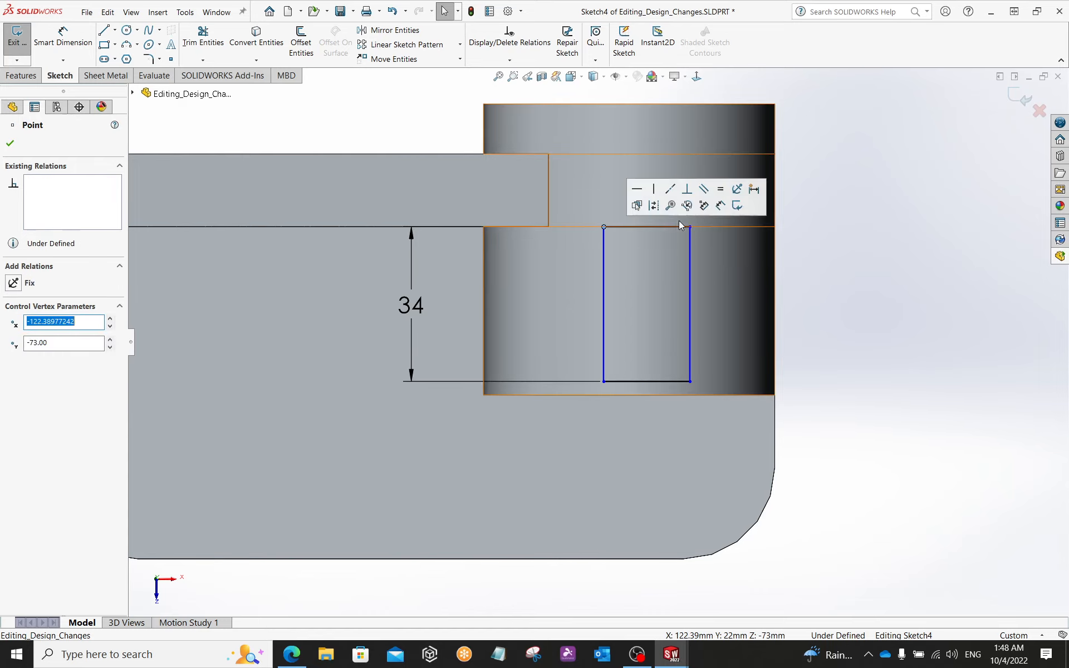
left_click_drag(690, 229, 660, 227)
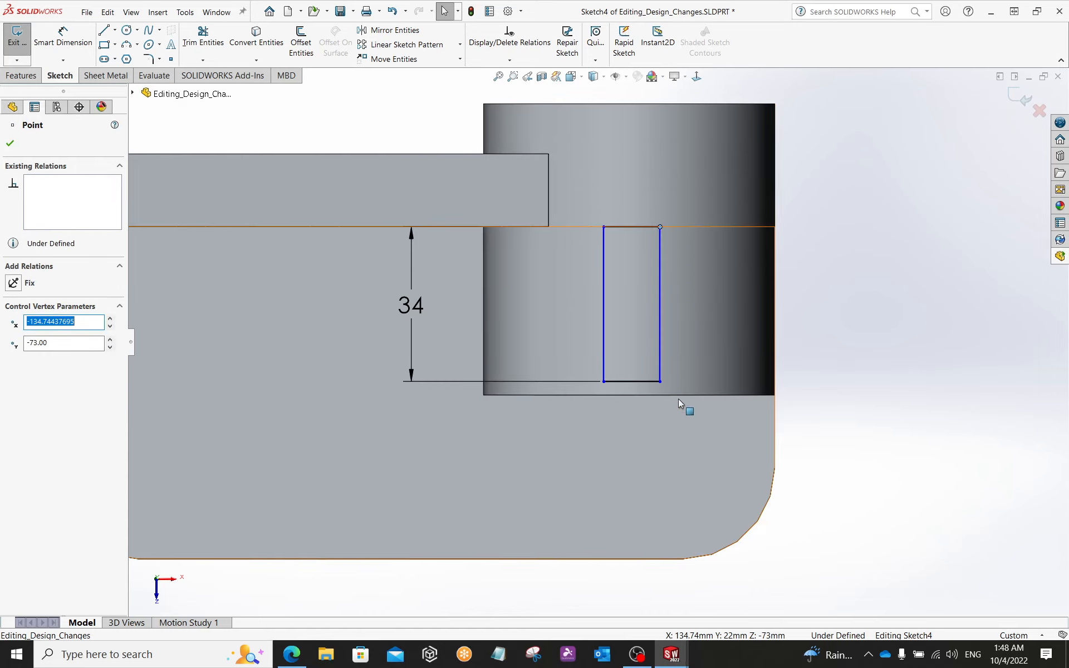
- Delete the rib profile's horizontal end line farthest from the base plate, together with its associated 34 mm dimension
left_click(646, 382)
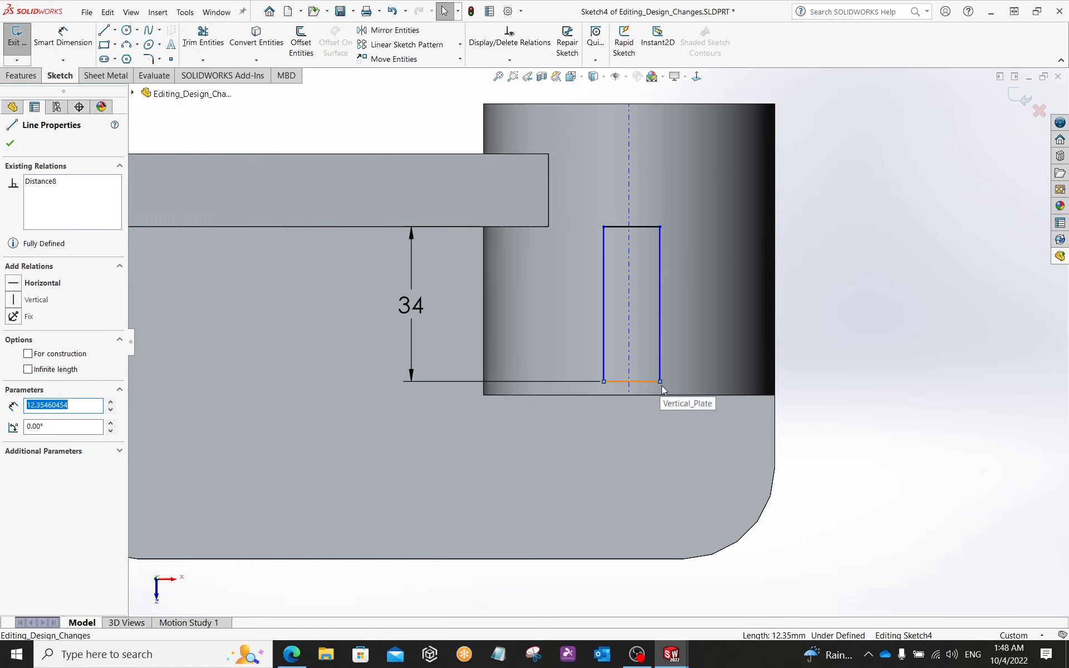
key("Delete")
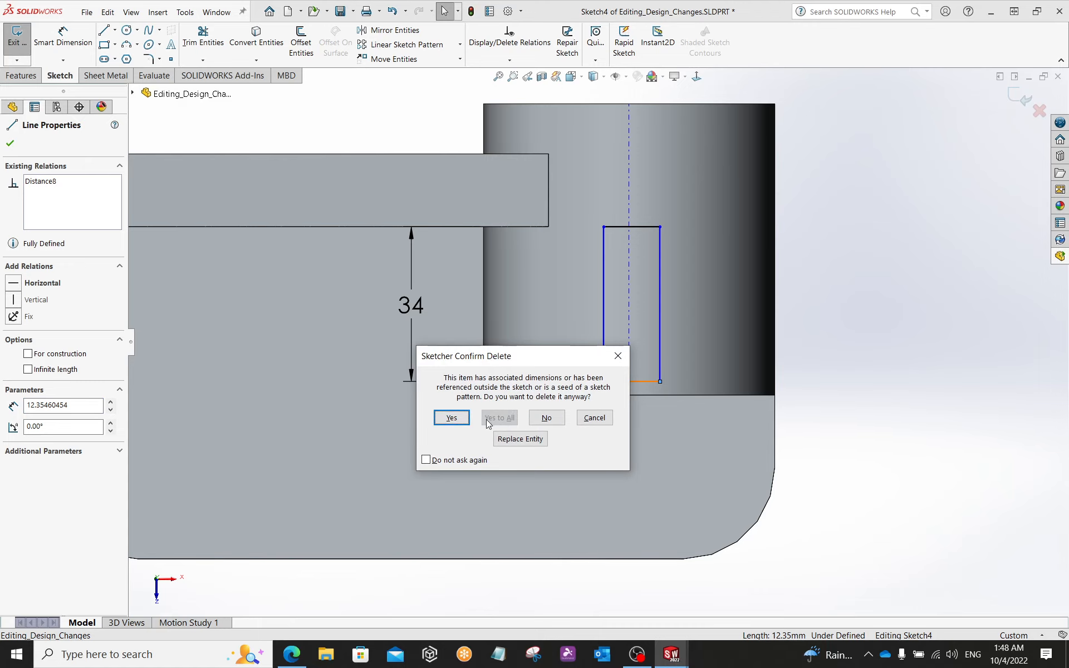
left_click(452, 417)
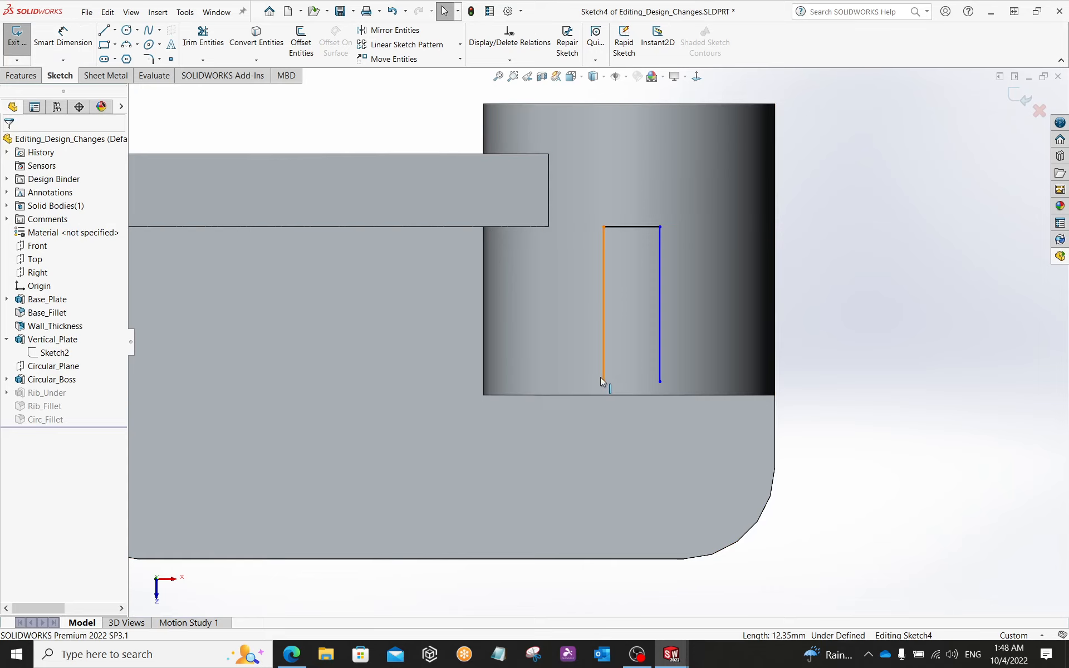
- Close the rib profile's open end with a tangent arc of about 6.2 mm radius and check its tangent relations to both sides
left_click(137, 48)
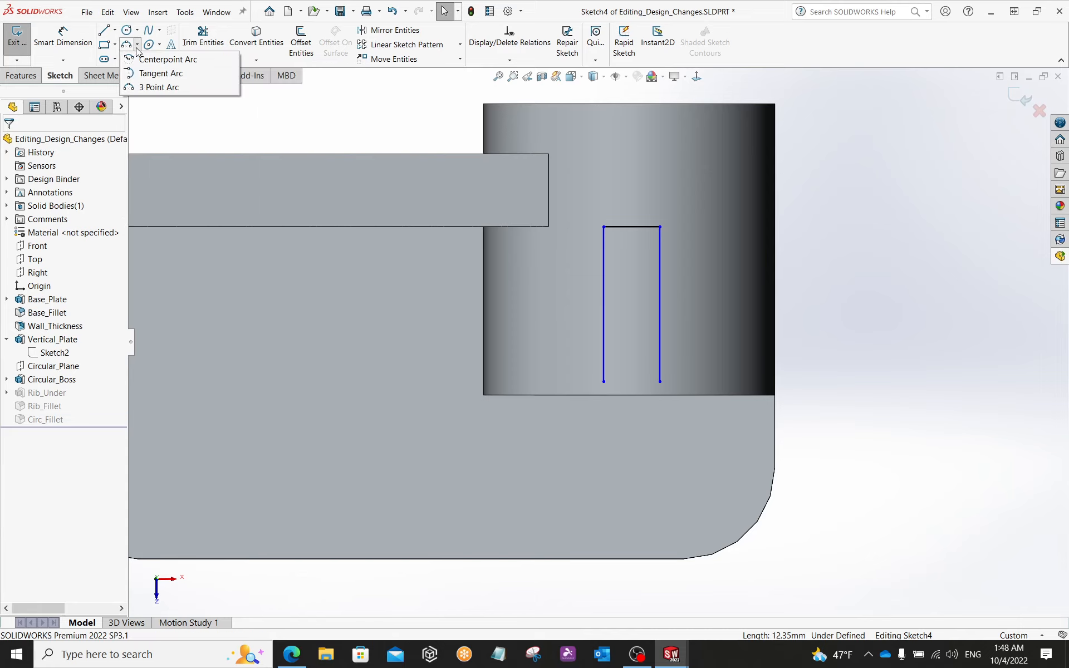
left_click(151, 74)
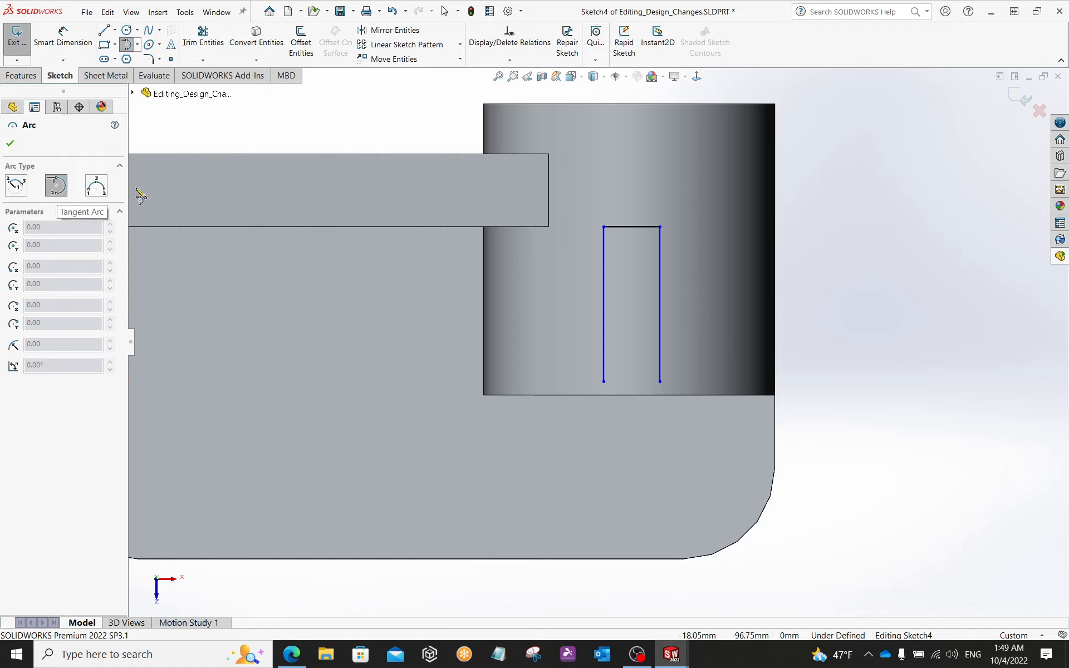
left_click(604, 383)
left_click(661, 382)
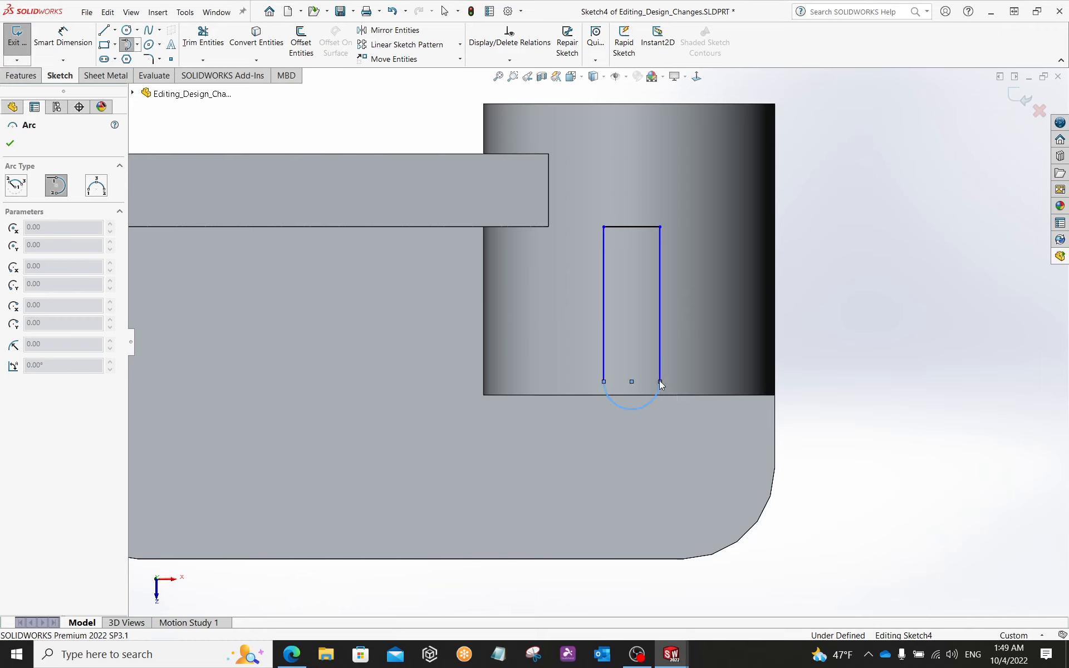
right_click(845, 260)
left_click(855, 260)
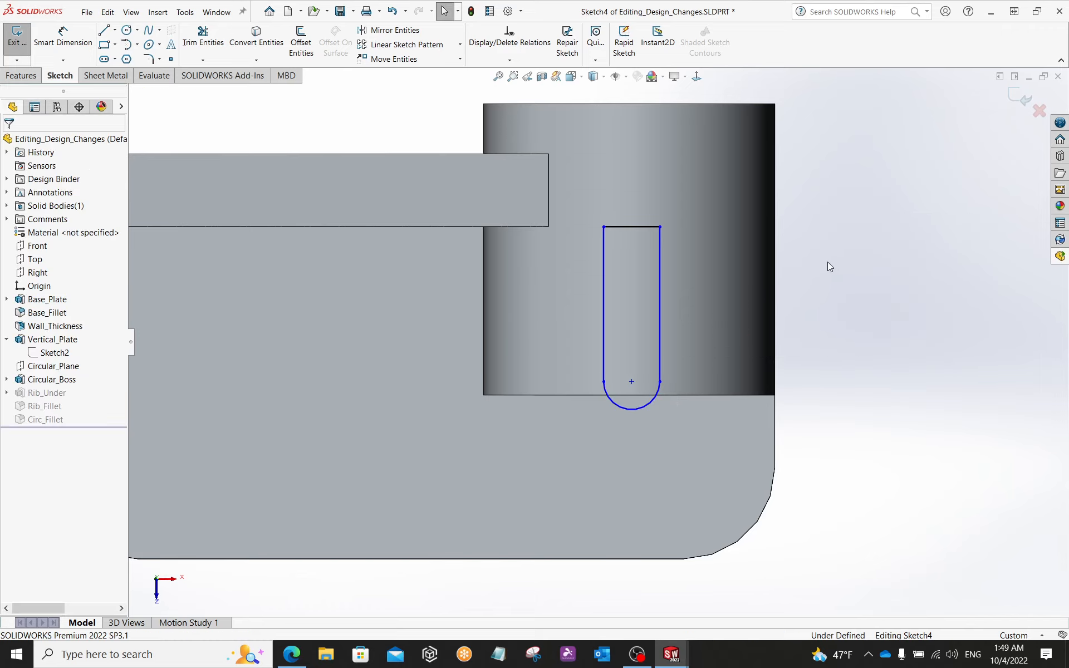
left_click(657, 389)
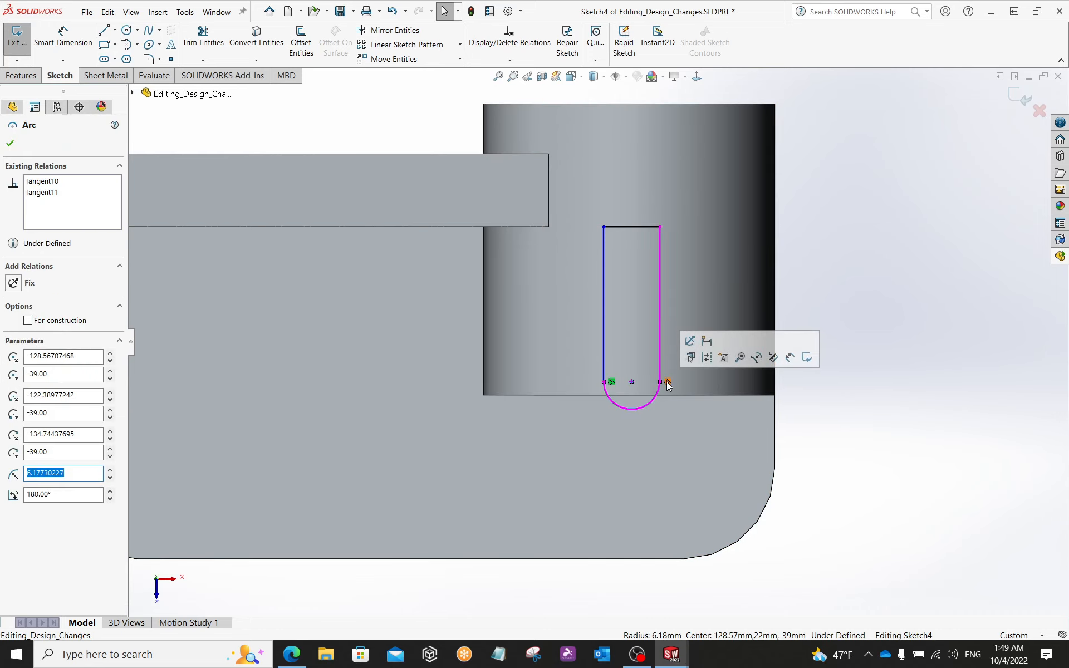
key("Escape")
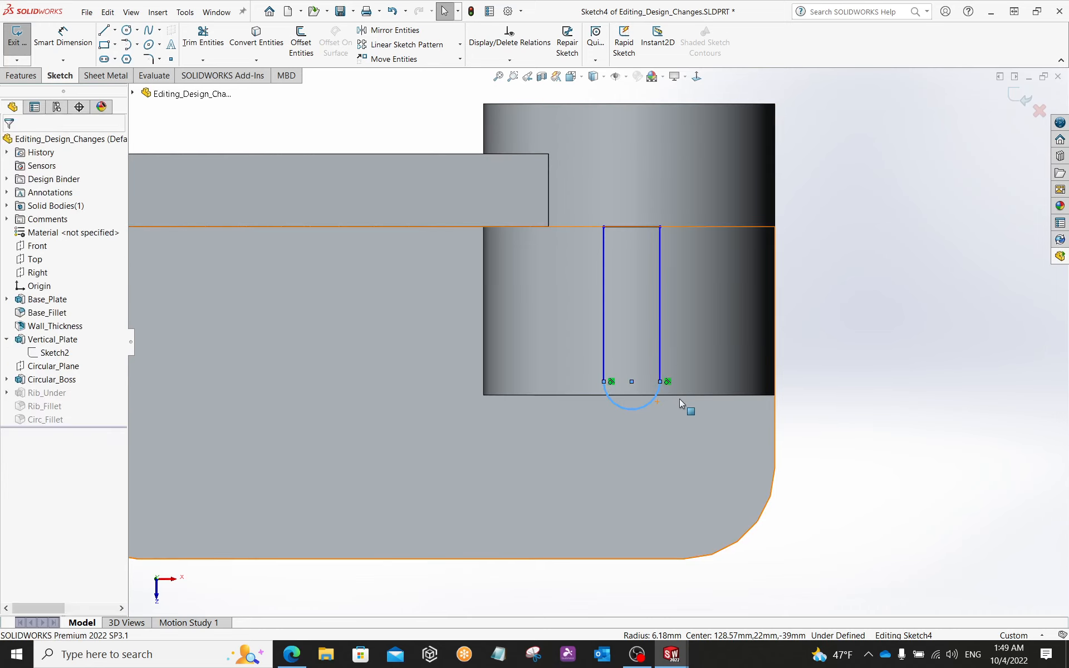
- Shorten the rib profile by moving its arc centre toward the vertical plate, and narrow it to an end radius of about 5 mm
left_click_drag(632, 381, 628, 340)
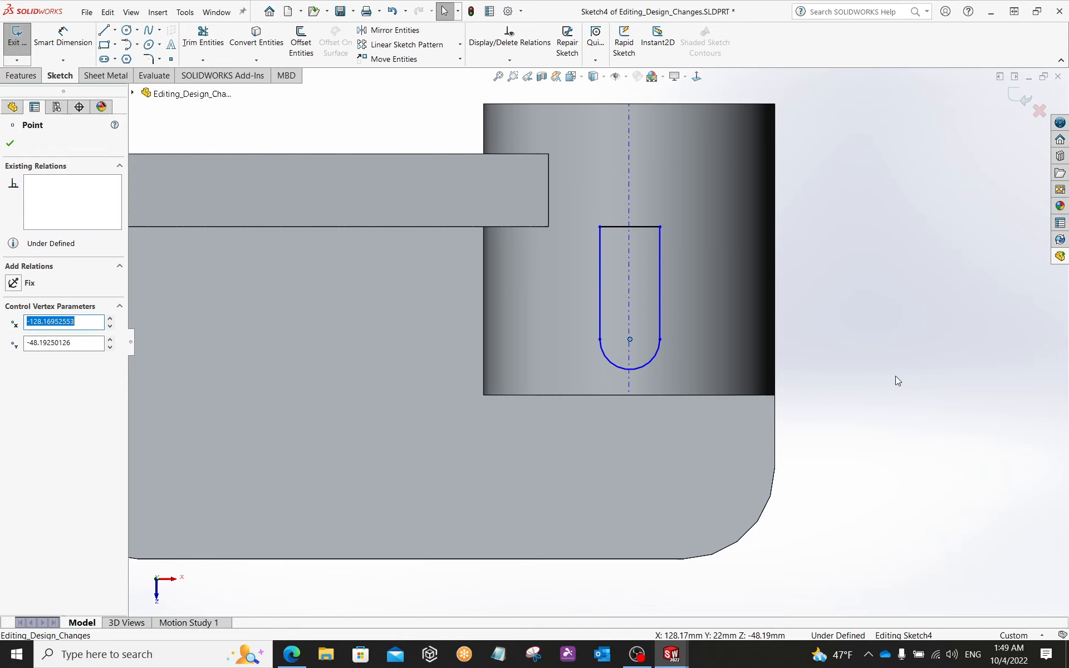
key("Escape")
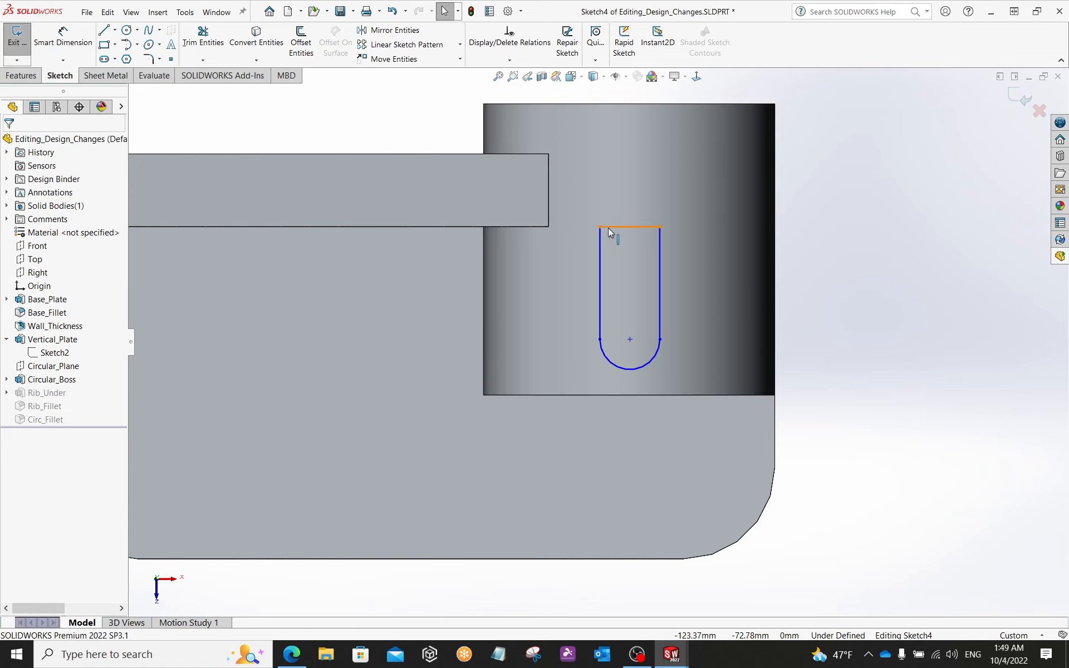
left_click_drag(600, 226, 615, 239)
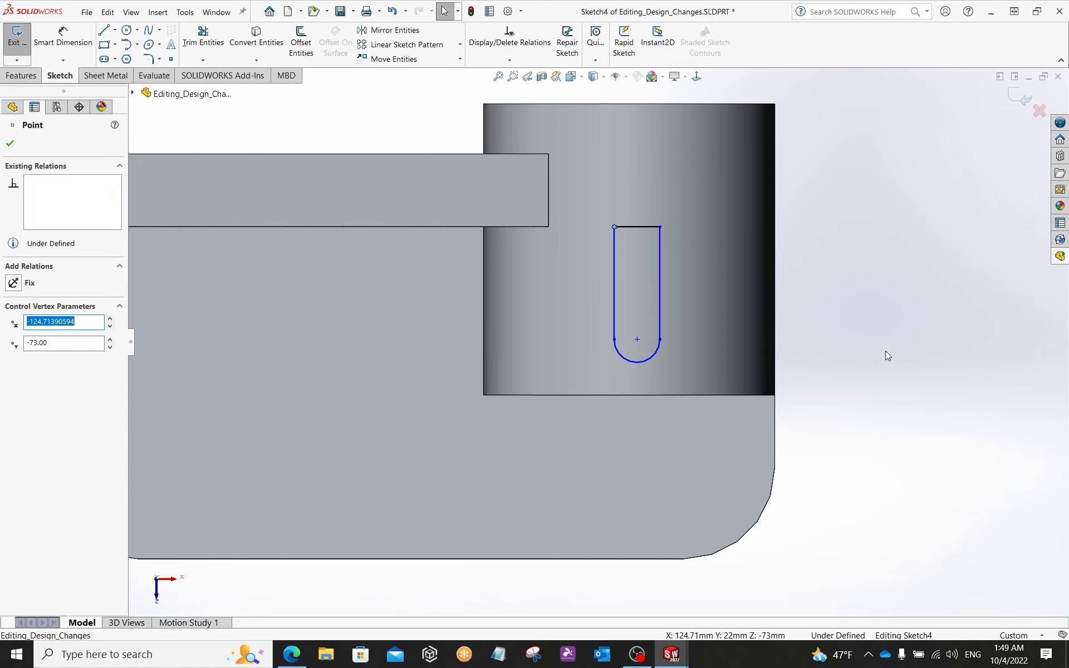
left_click(886, 351)
- Dimension the radius of the rib profile's rounded end as 8 mm
left_click(78, 37)
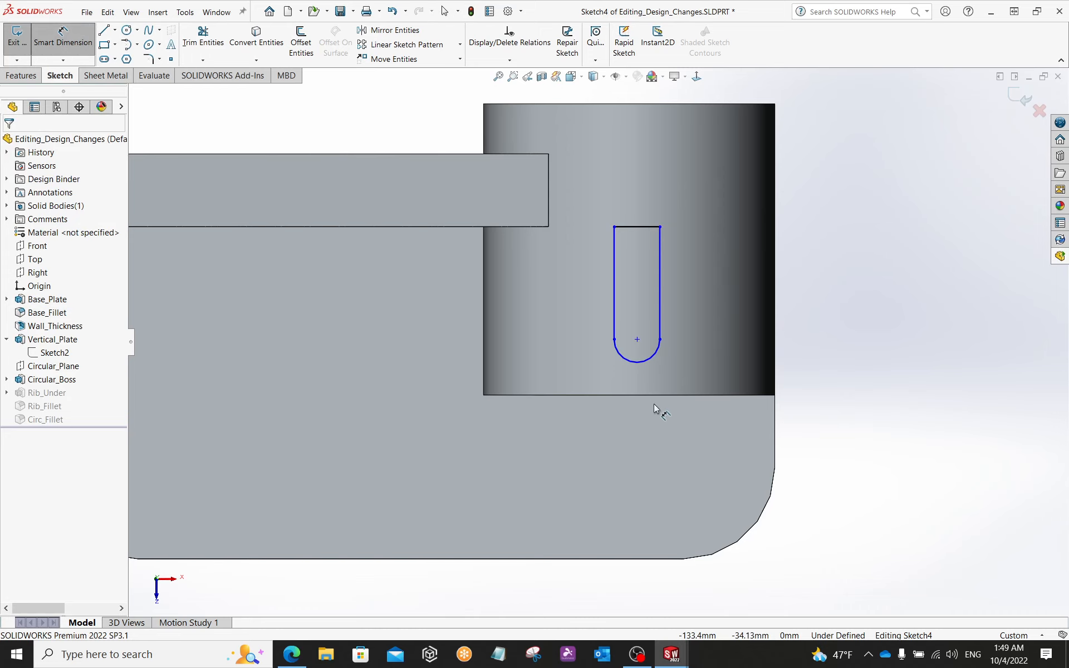
left_click(628, 367)
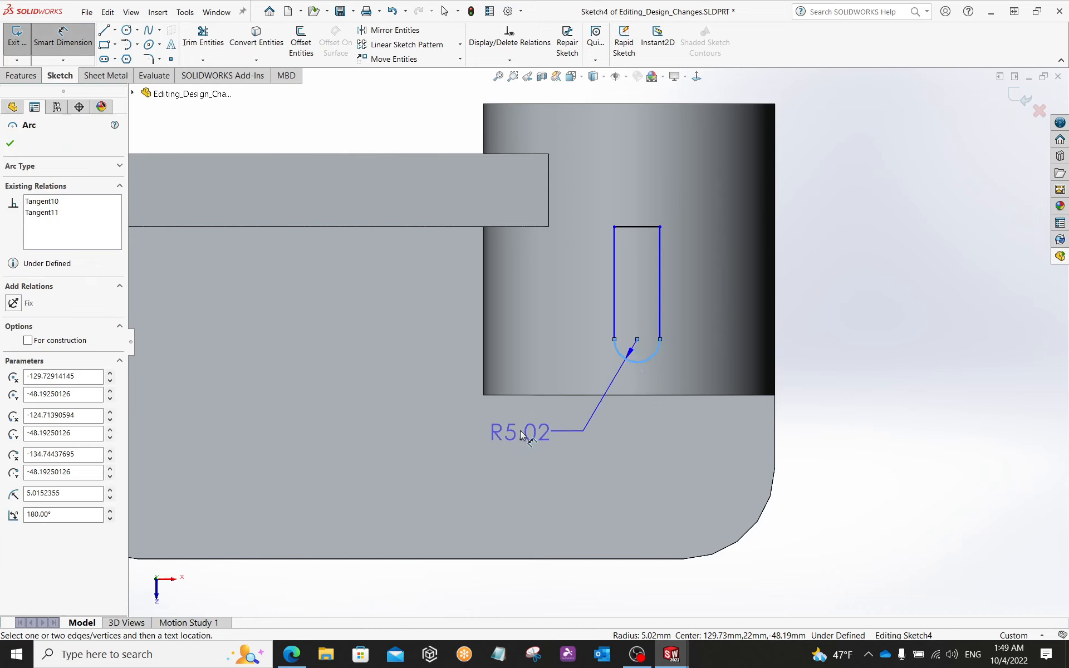
left_click(522, 435)
type("8")
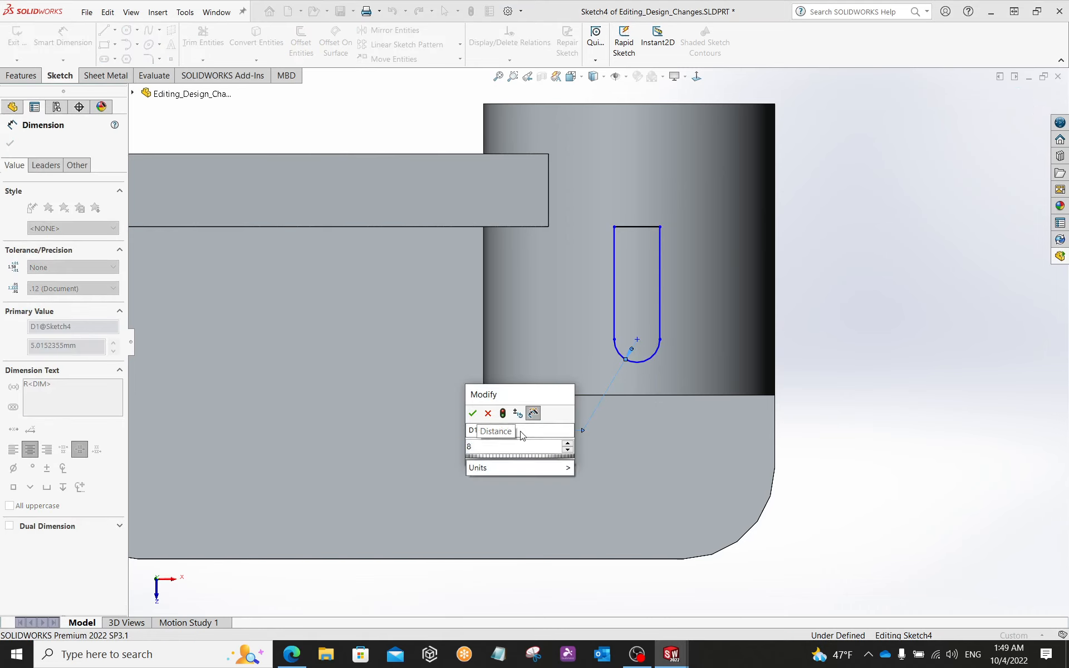
key("Return")
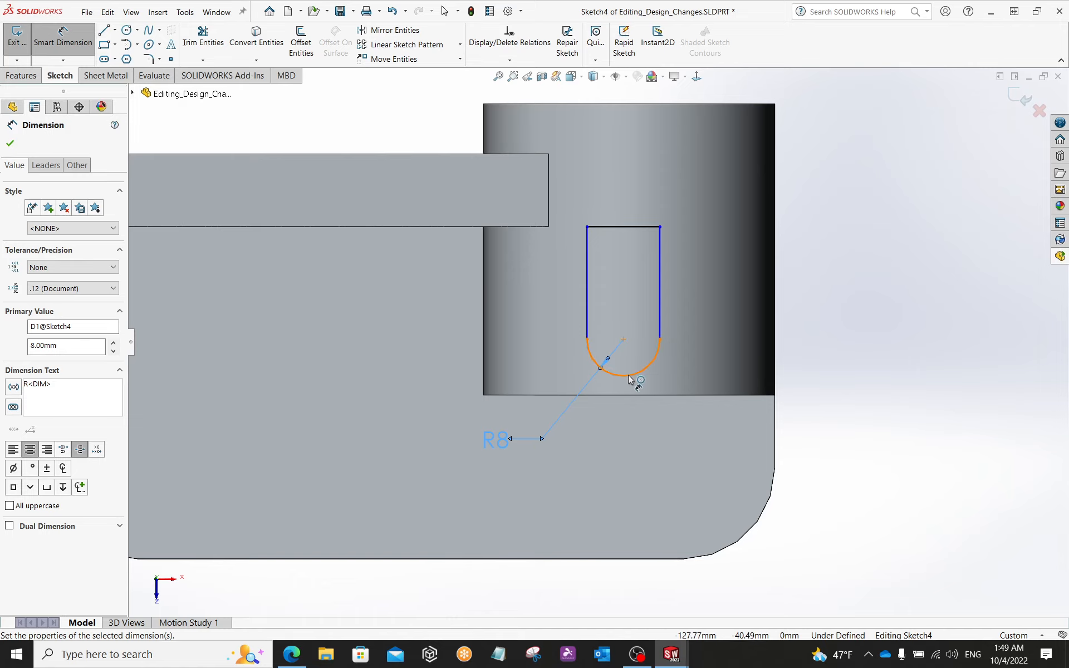
- Dimension the gap between the rib profile's end arc and the circular edge of the boss's front face as 2 mm
scroll(651, 395, "down", 2)
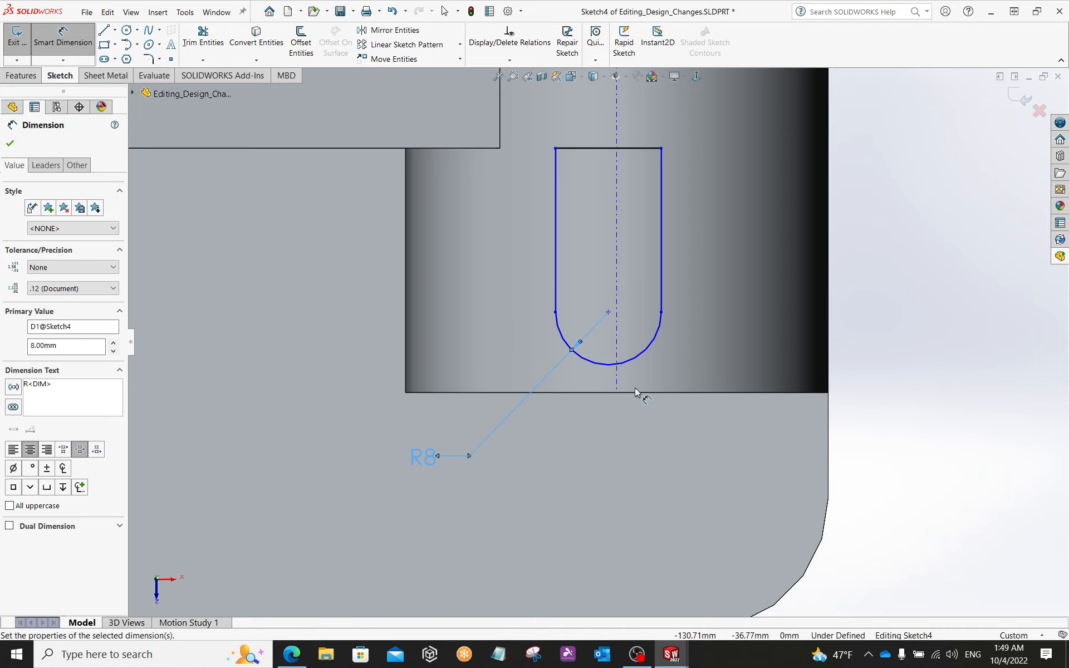
scroll(641, 397, "up", 1)
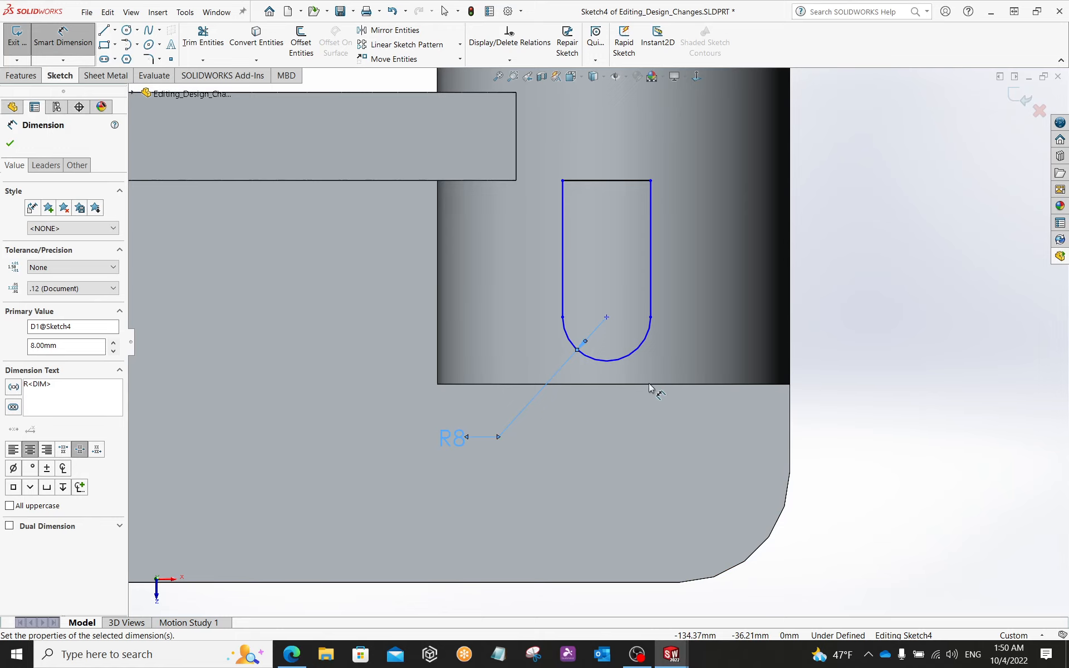
scroll(671, 422, "up", 2)
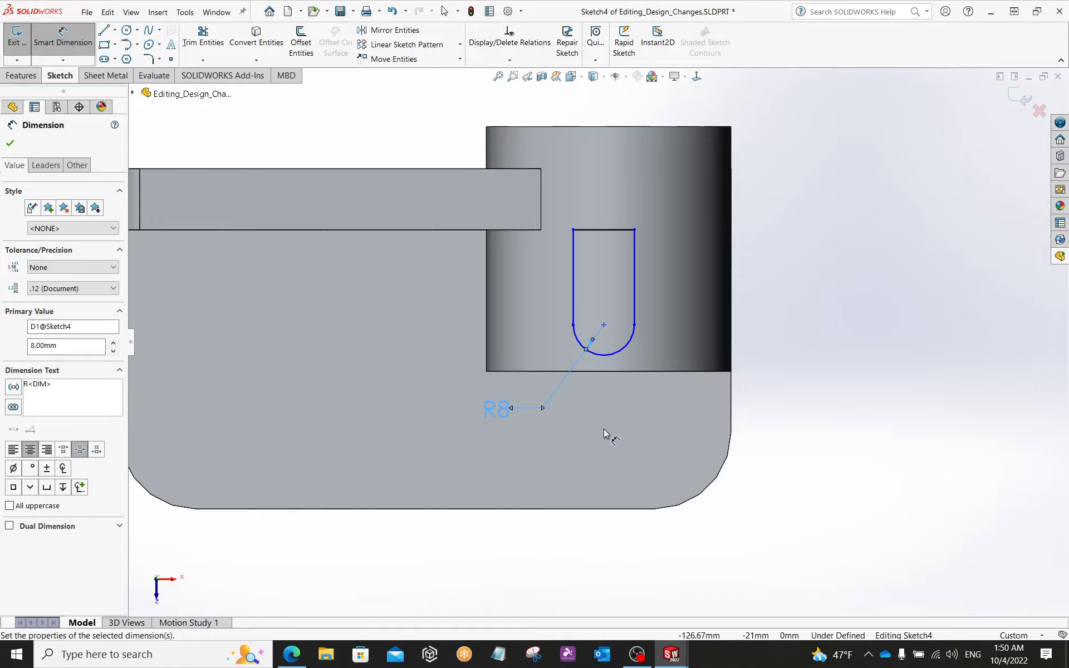
middle_click_drag(606, 426, 544, 222)
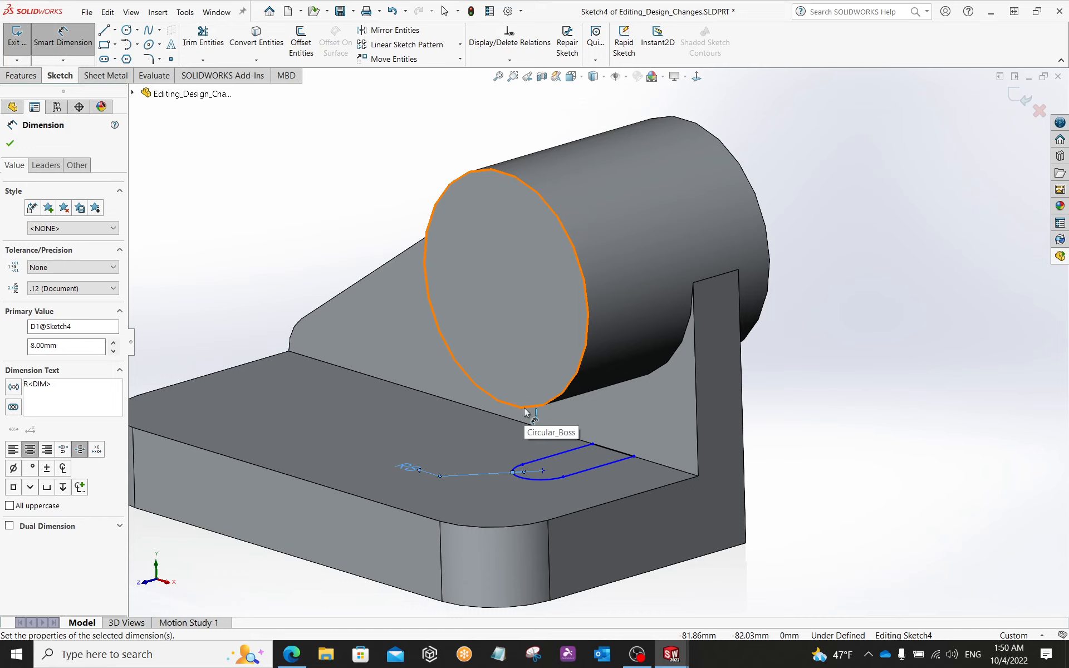
scroll(524, 412, "down", 2)
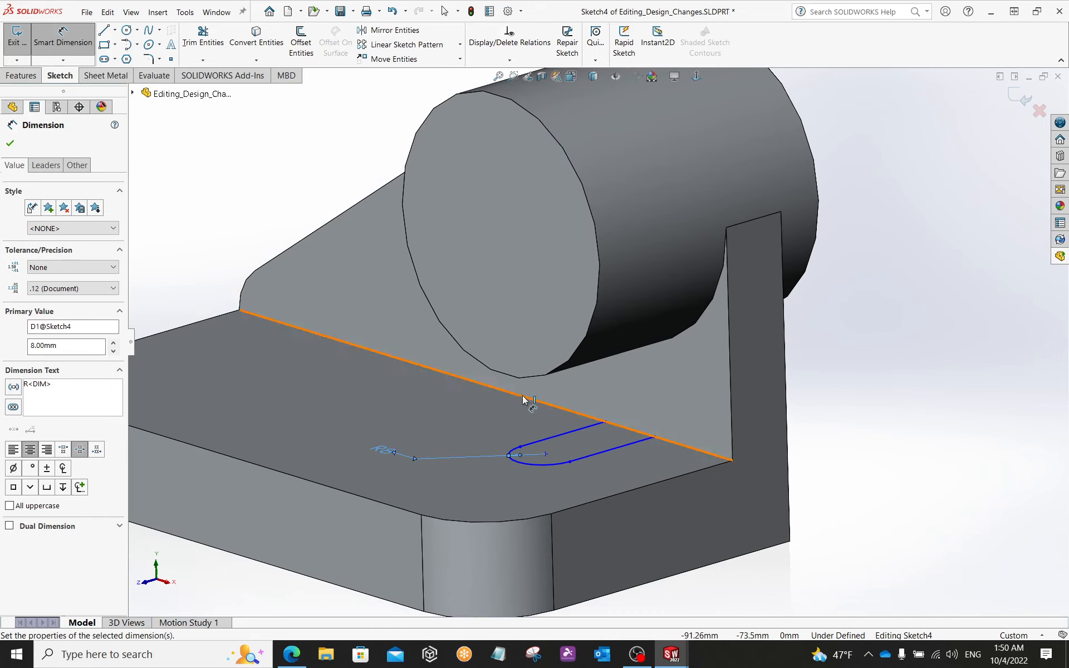
left_click(520, 378)
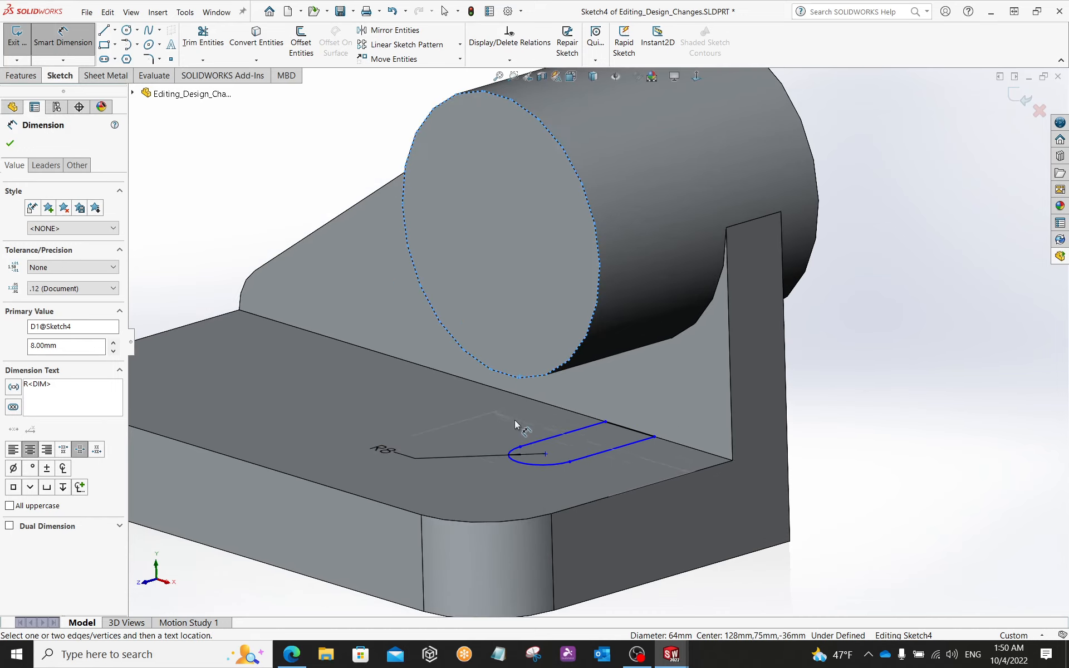
scroll(518, 476, "down", 2)
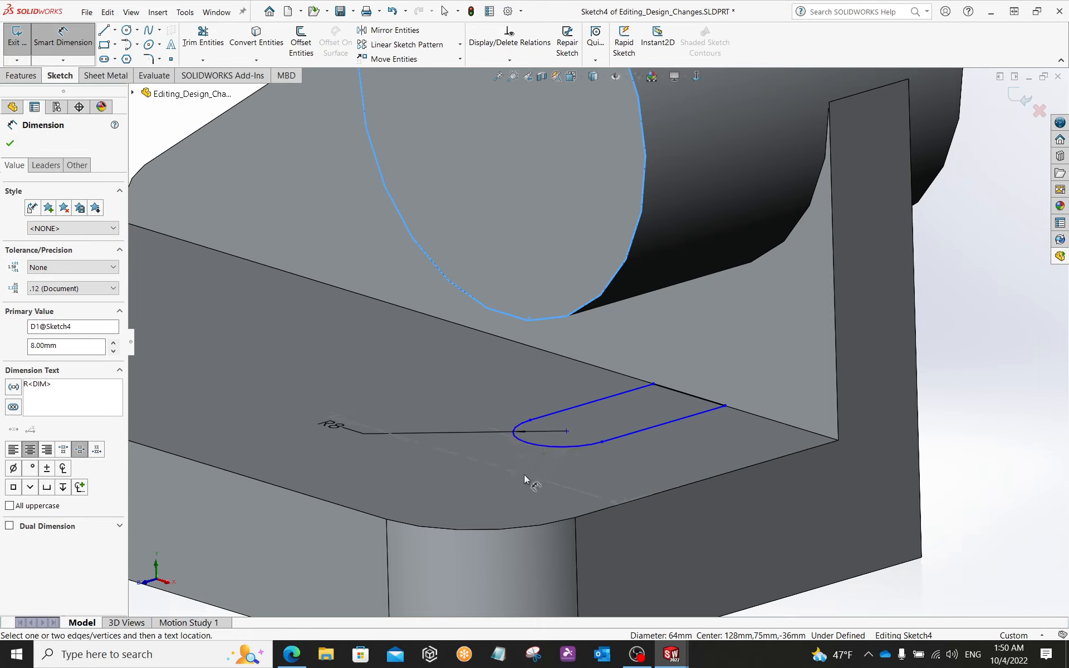
left_click(549, 446)
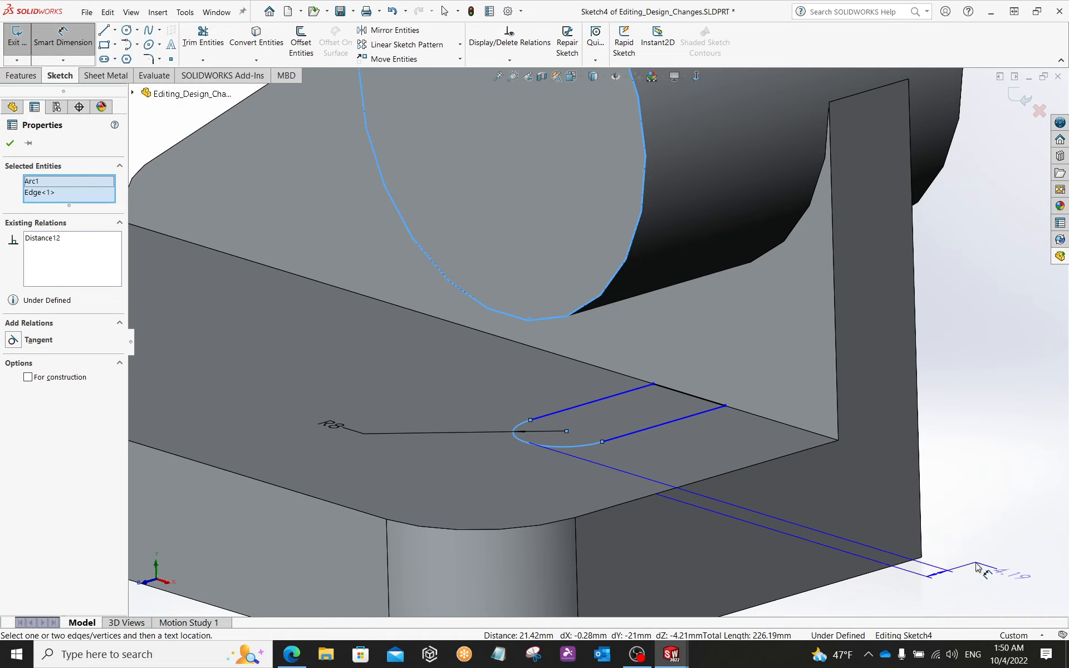
left_click(978, 568)
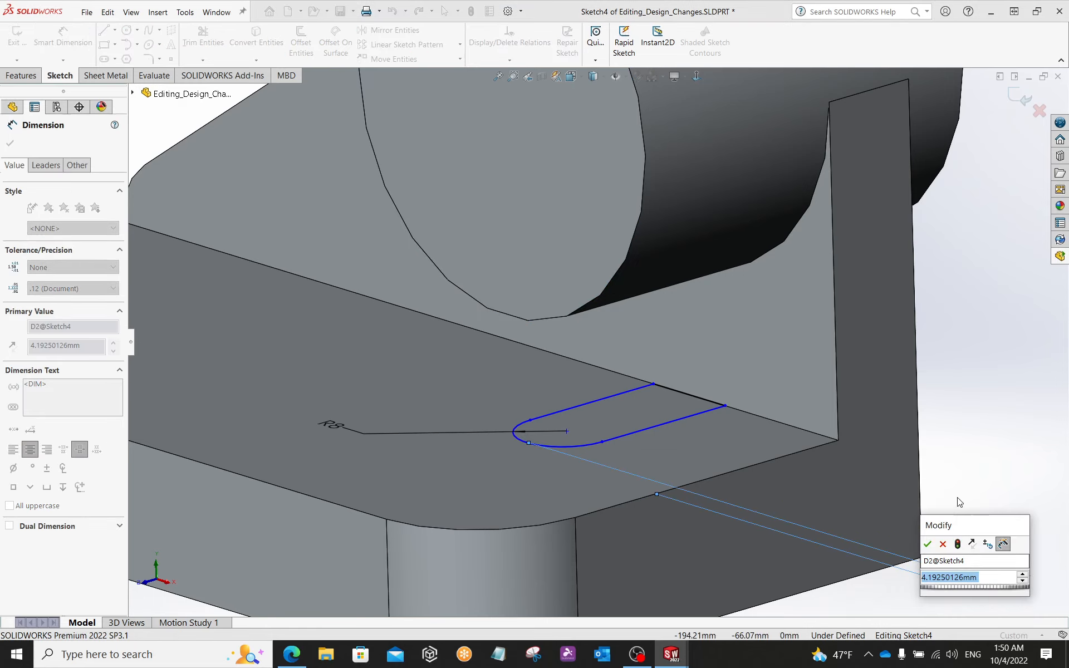
type("2")
key("Return")
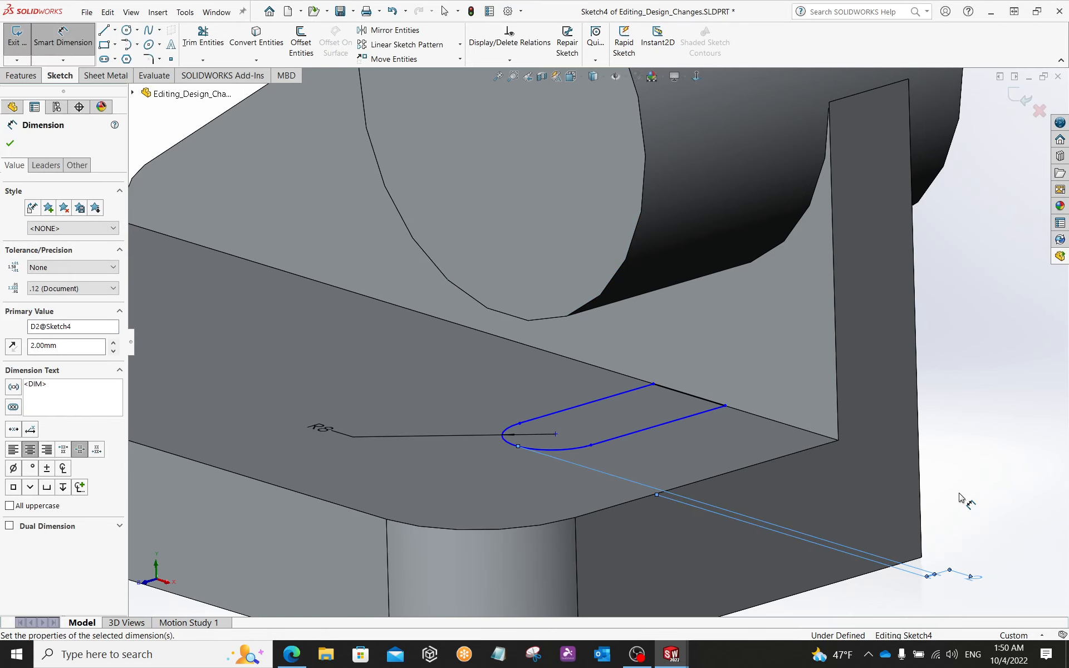
scroll(596, 340, "up", 3)
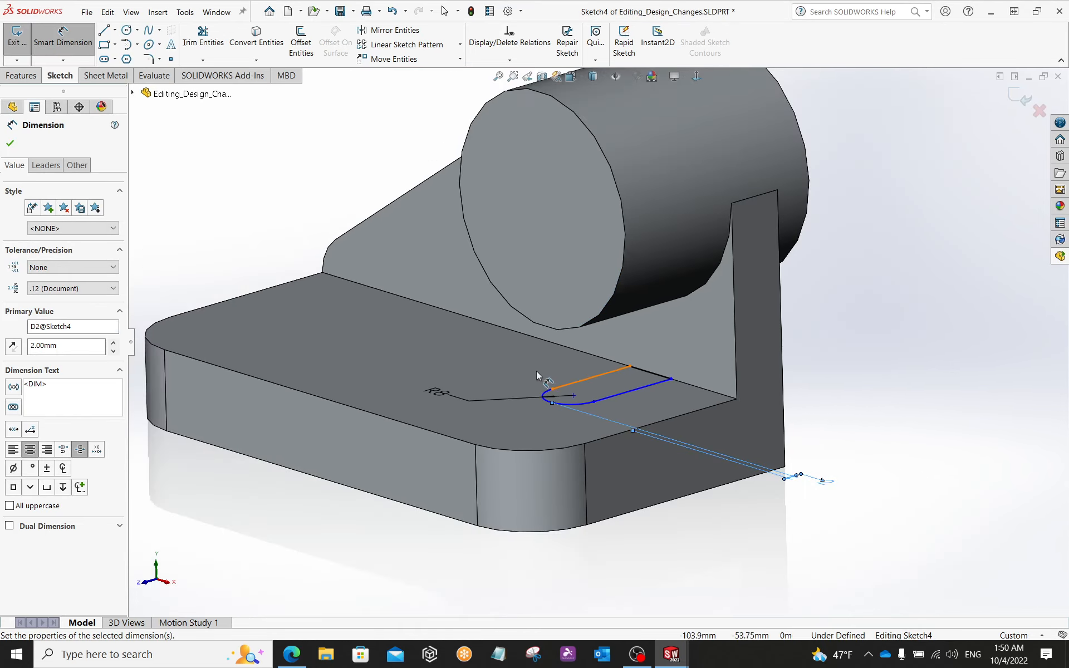
key("Escape")
- View the sketch normal to the base plate's top face and place the 2 mm dimension closer to the rib profile
left_click(506, 355)
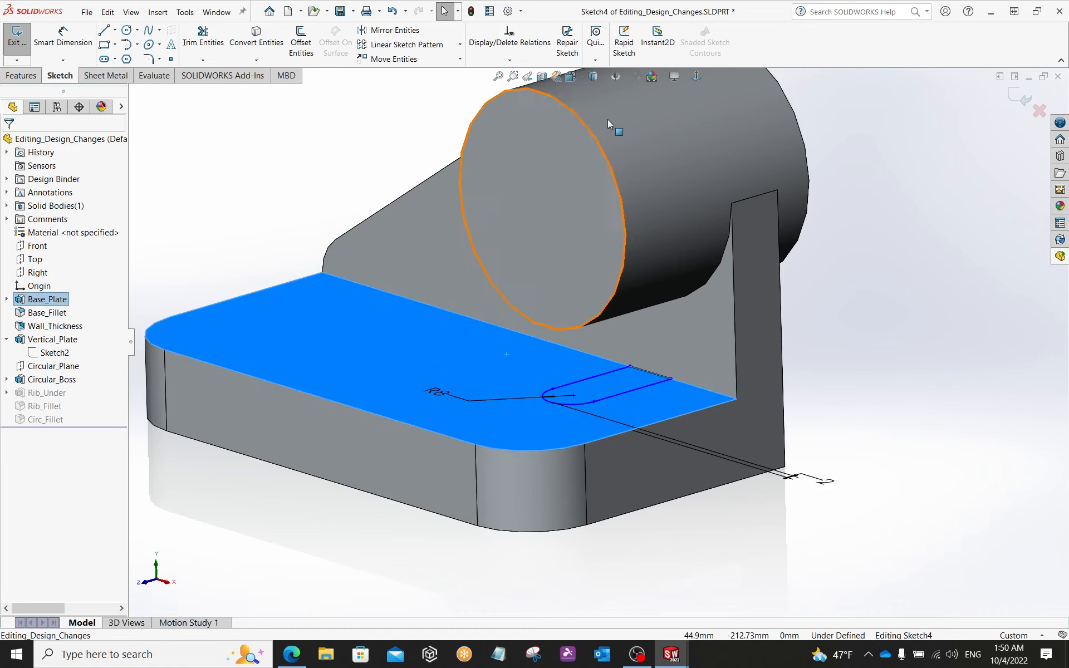
left_click(697, 78)
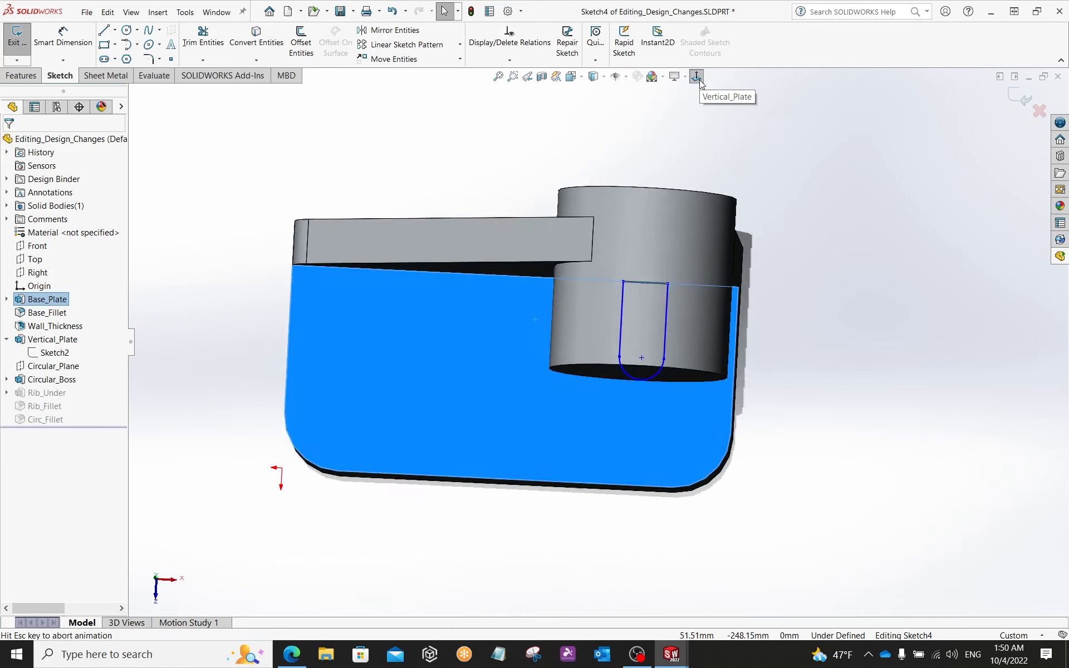
scroll(917, 423, "down", 2)
left_click(908, 382)
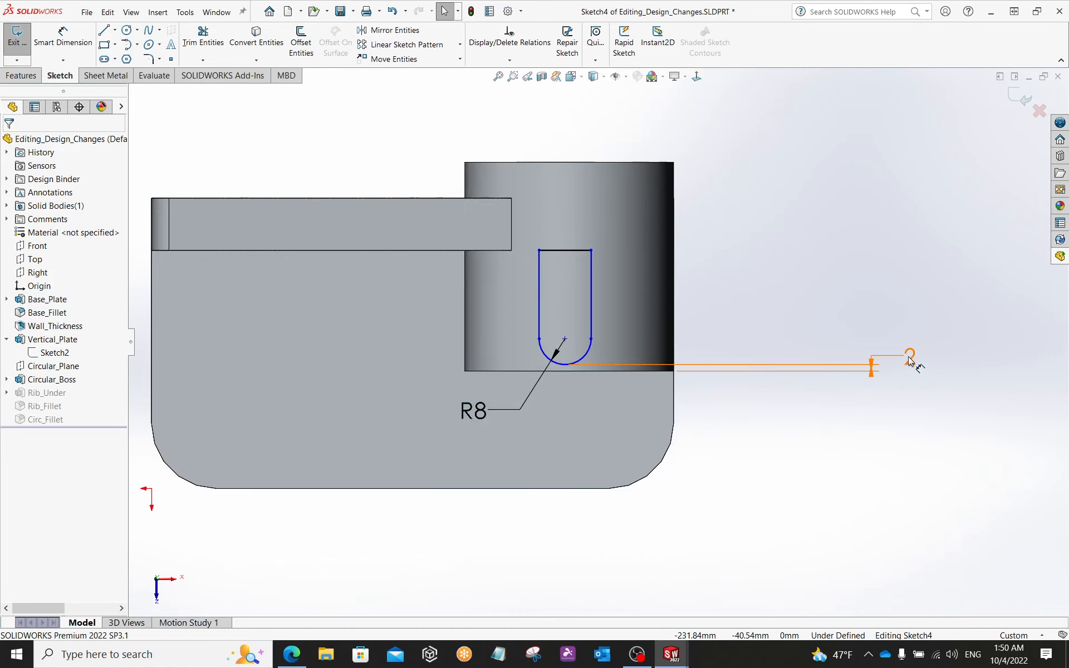
left_click_drag(914, 363, 747, 346)
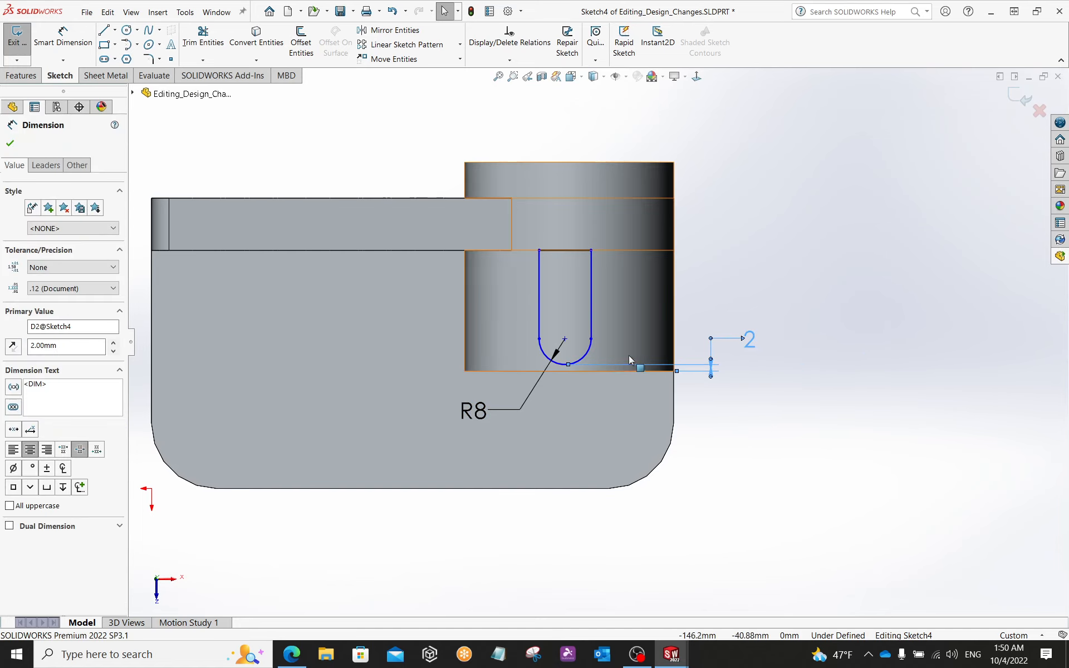
scroll(575, 372, "down", 3)
scroll(576, 372, "down", 2)
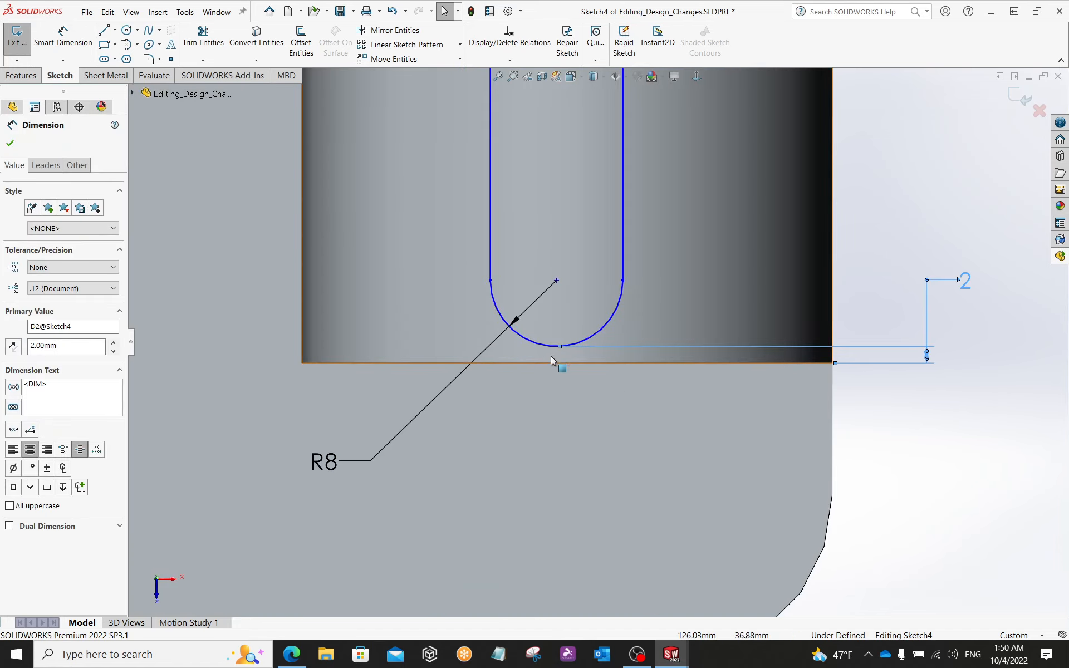
left_click(920, 507)
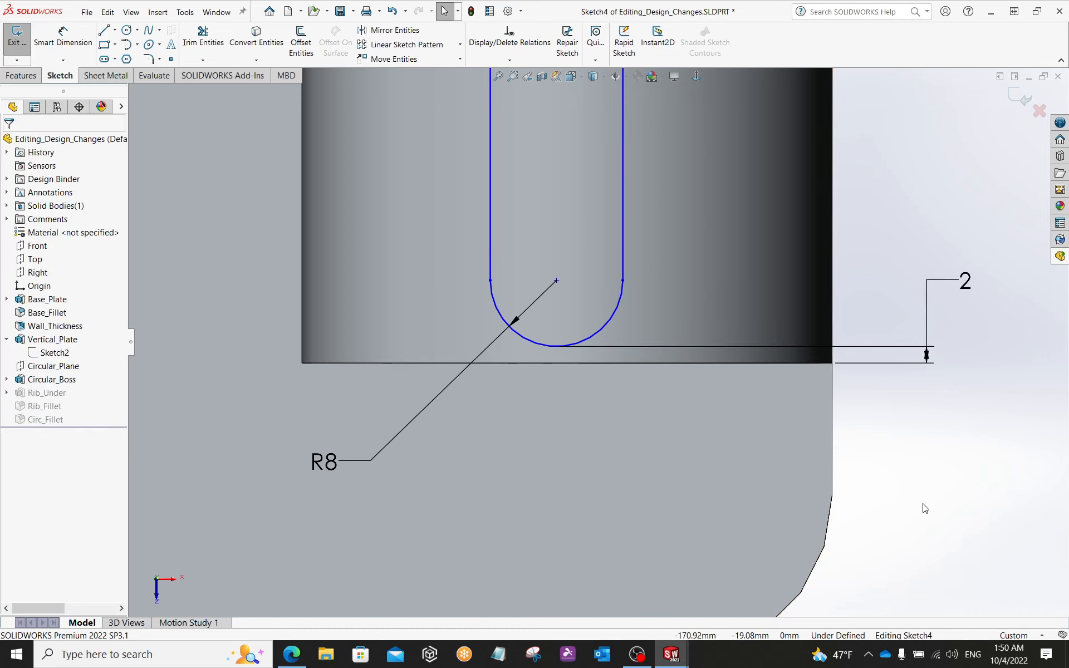
- Shift the rib profile sideways by its upper corner so one vertical side lies approximately on the boss's centre axis
scroll(940, 492, "up", 1)
scroll(940, 492, "up", 2)
left_click_drag(615, 180, 655, 224)
scroll(854, 411, "up", 2)
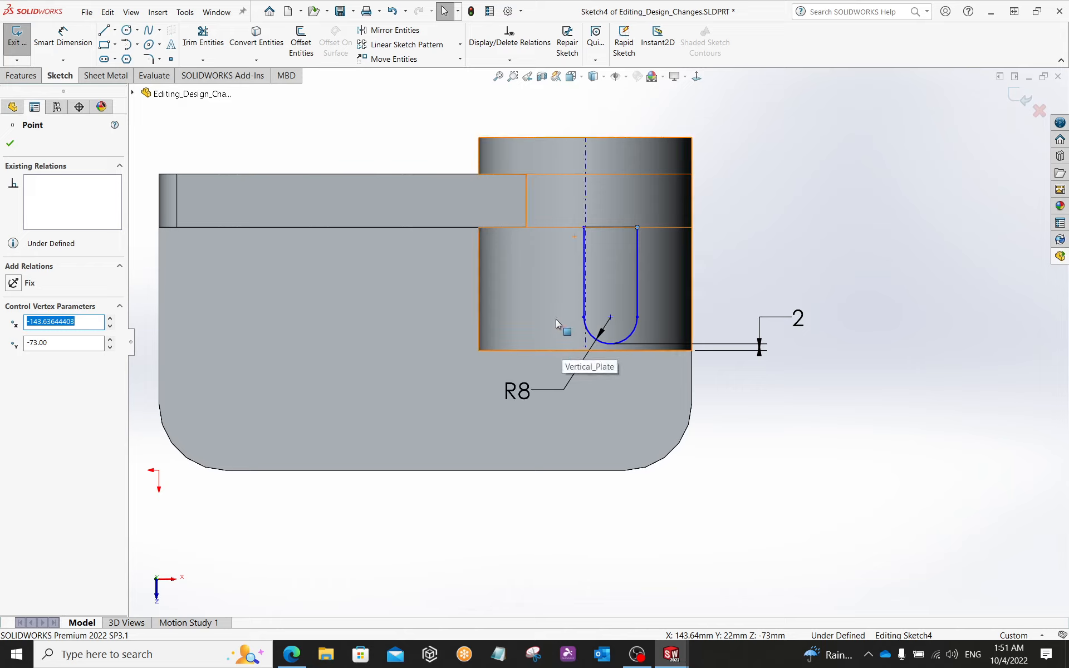
left_click(792, 226)
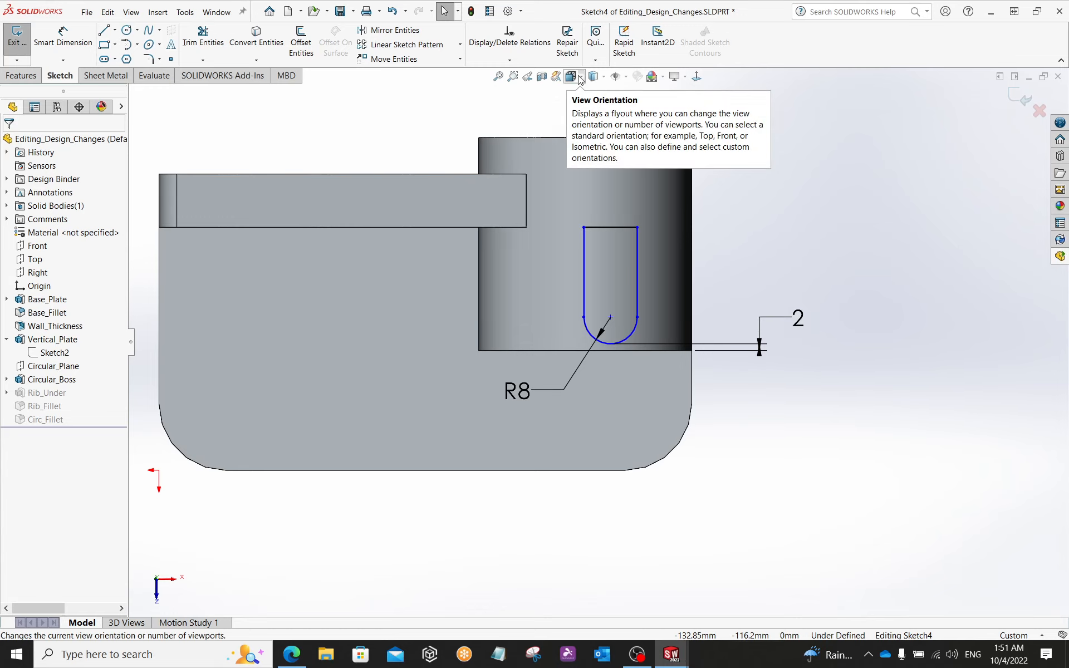
- Show the temporary axes, inspect them on the model, and orient the view normal to the base plate's top face
left_click(628, 78)
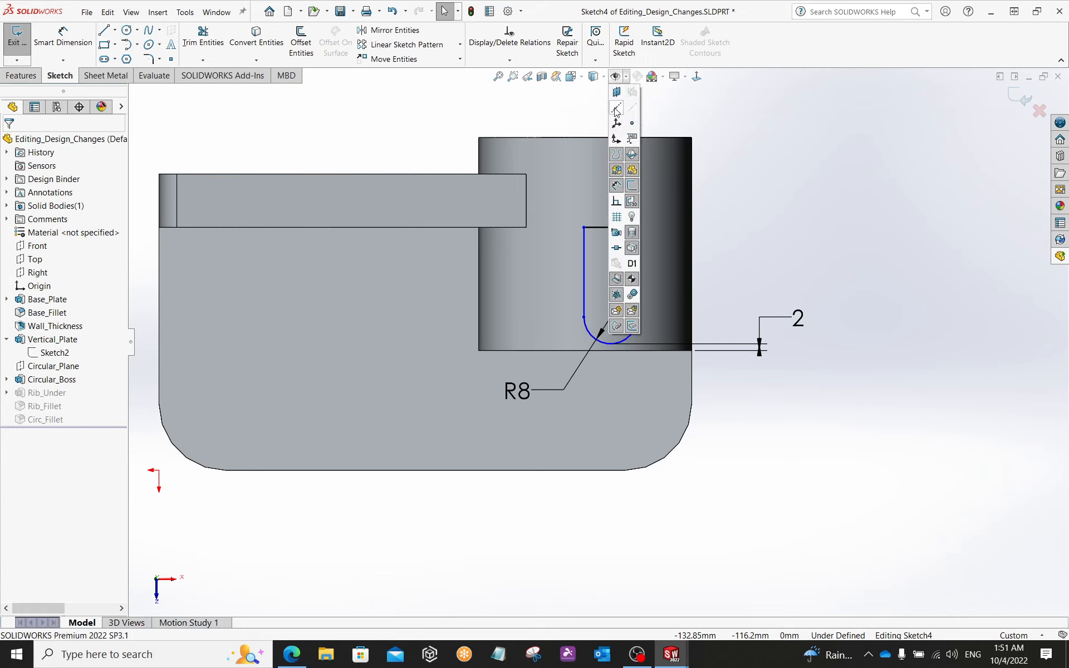
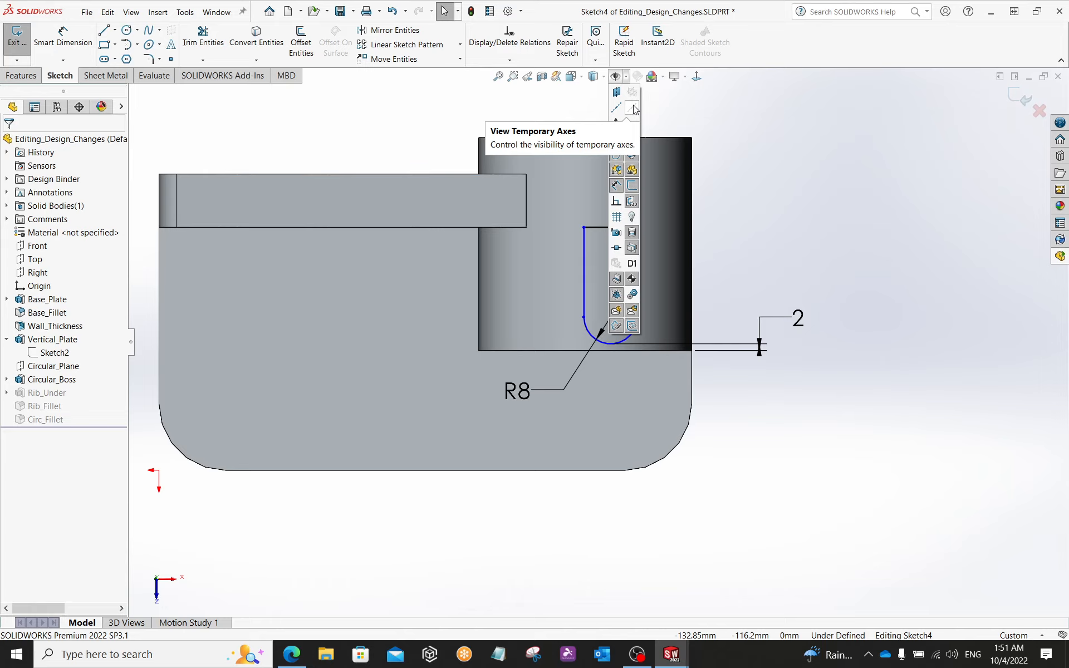
left_click(634, 109)
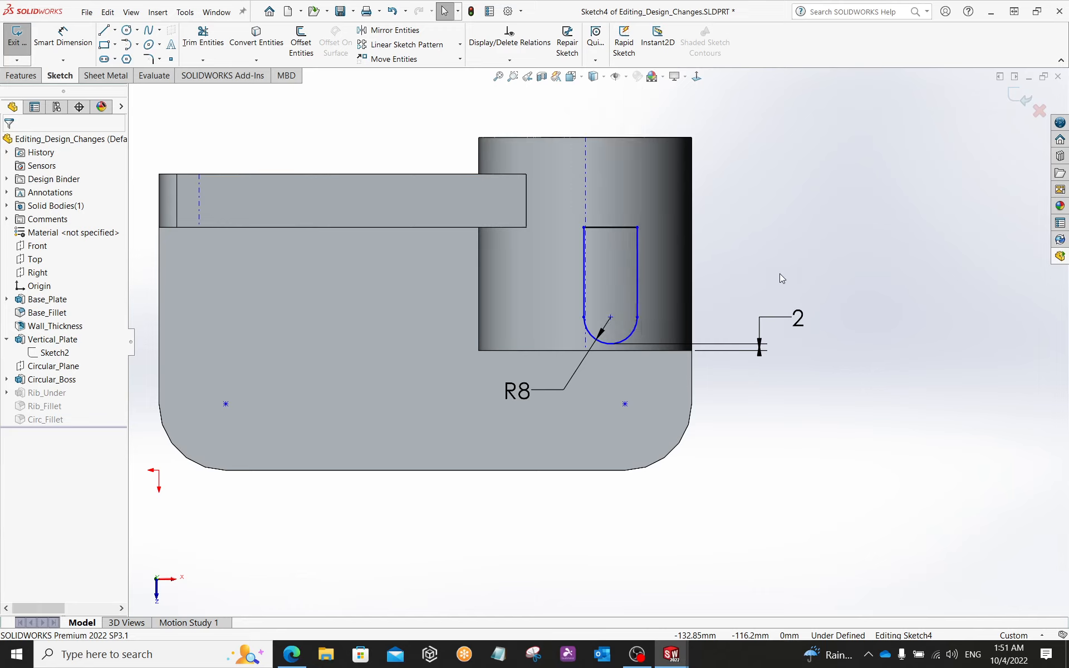
scroll(724, 389, "up", 2)
middle_click_drag(693, 466, 779, 399)
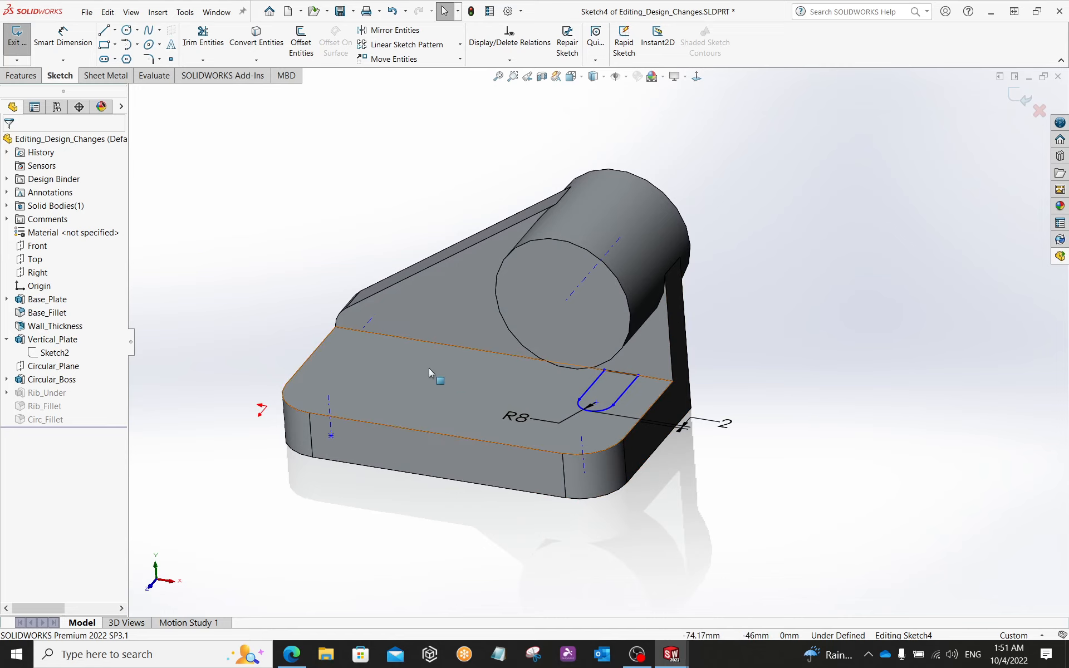
middle_click_drag(434, 373, 490, 312)
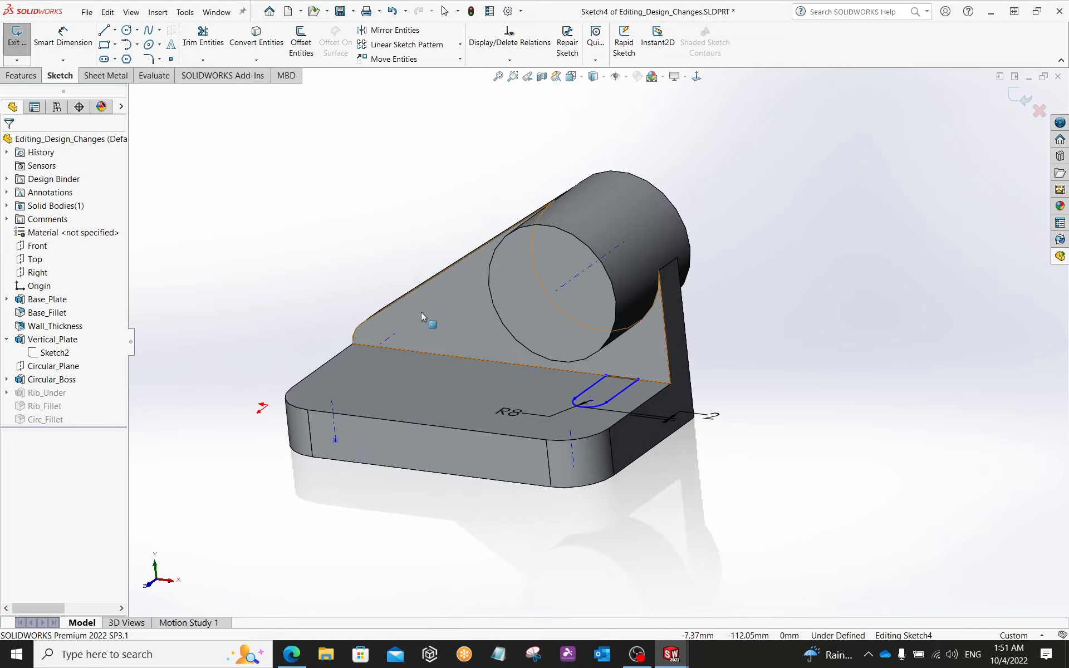
left_click(444, 401)
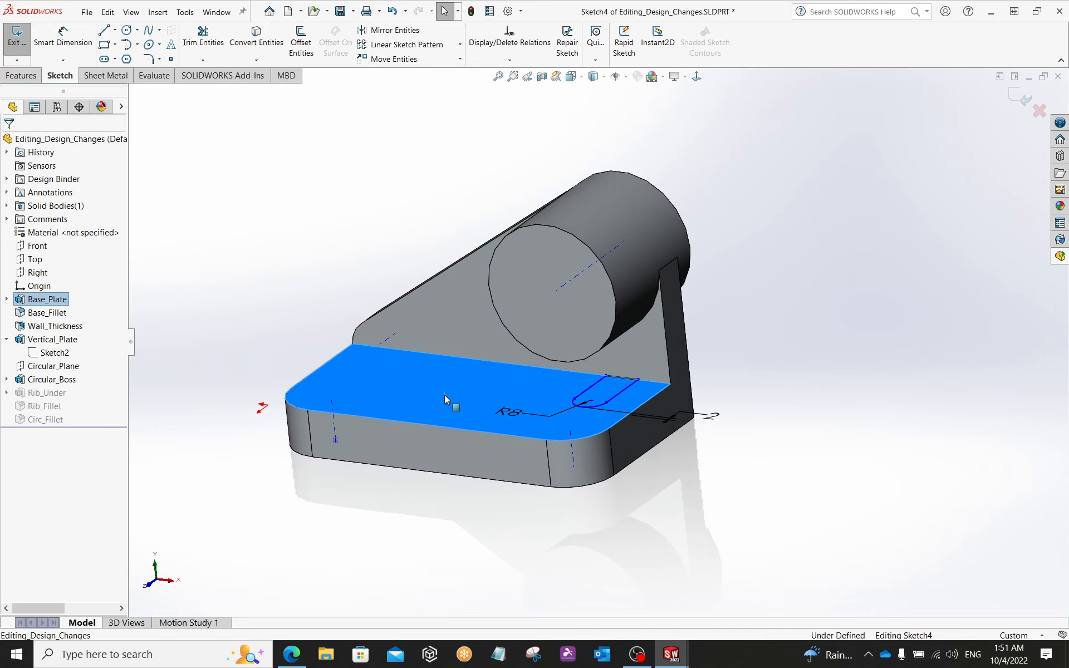
key("ctrl+8")
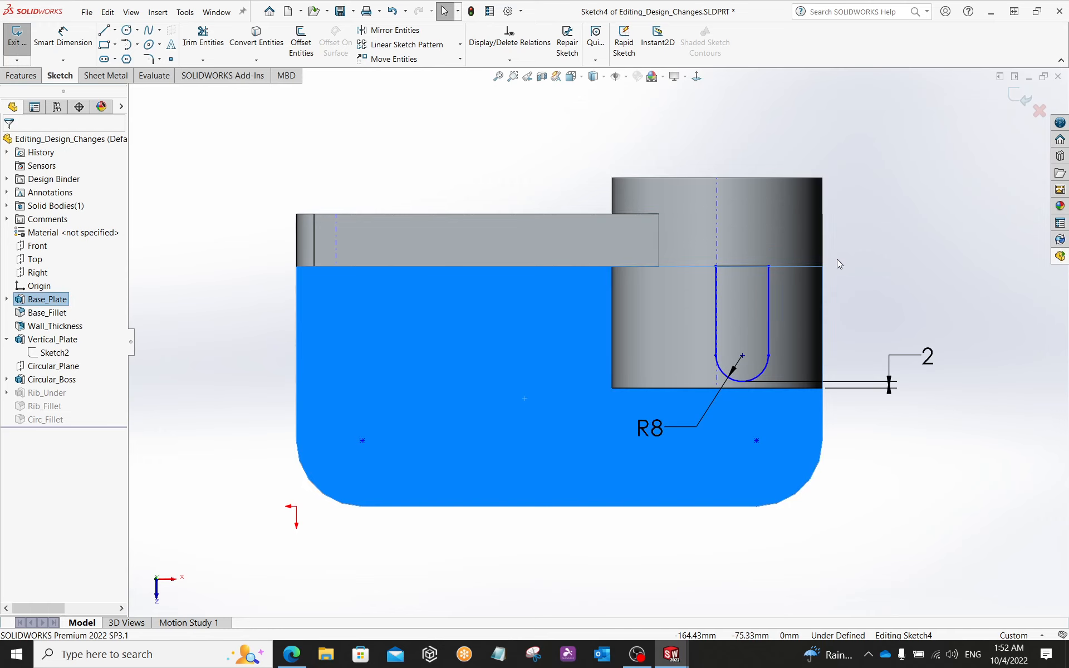
- Make the R8 arc centre of the slot profile in Sketch4 coincident with the circular boss's axis and exit the sketch
left_click_drag(716, 267, 686, 268)
scroll(735, 357, "down", 5)
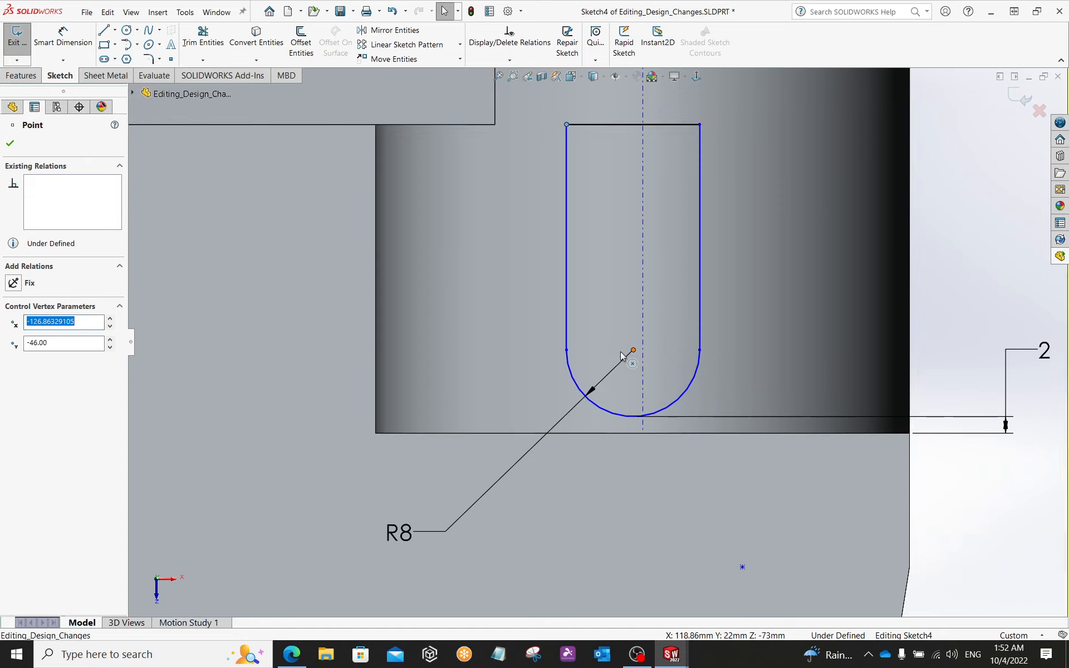
left_click_drag(621, 351, 642, 351)
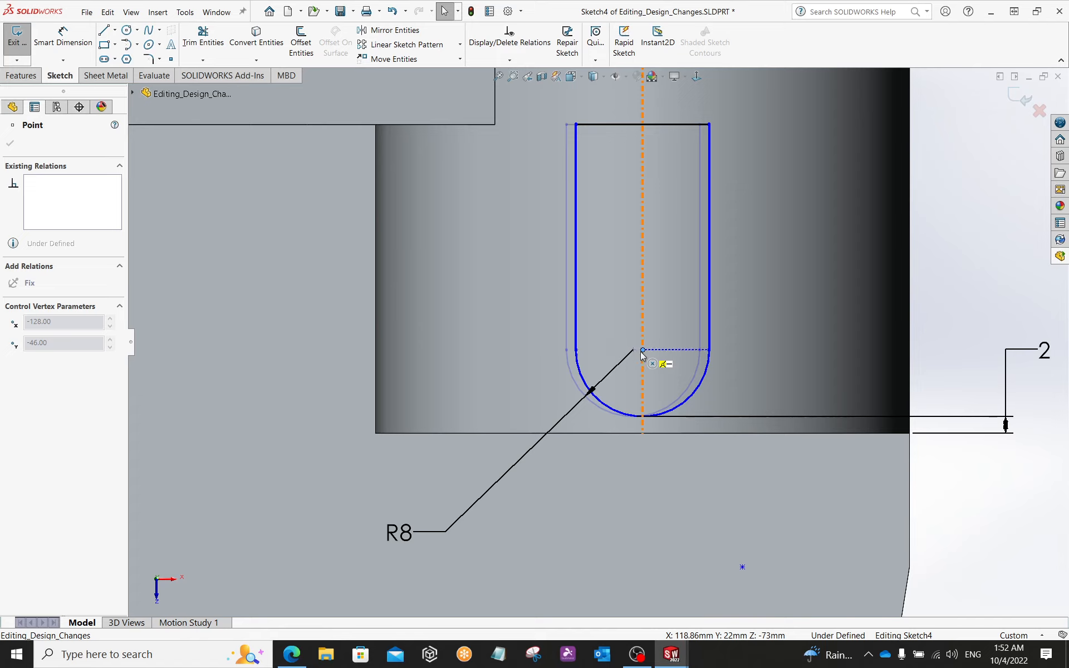
left_click_drag(640, 352, 640, 352)
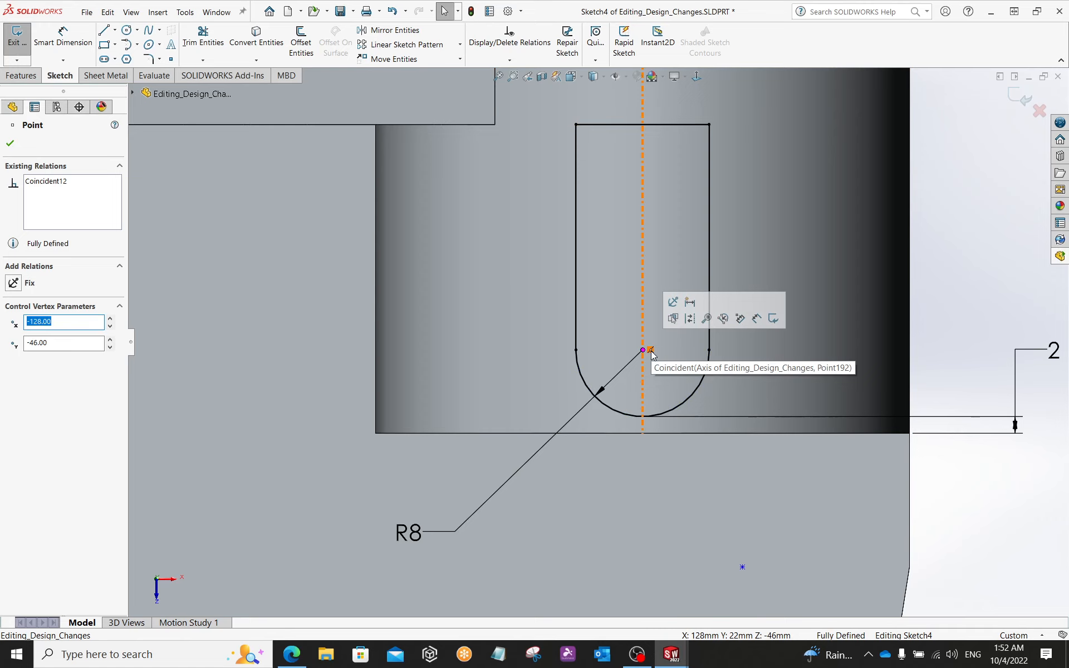
scroll(740, 354, "down", 3)
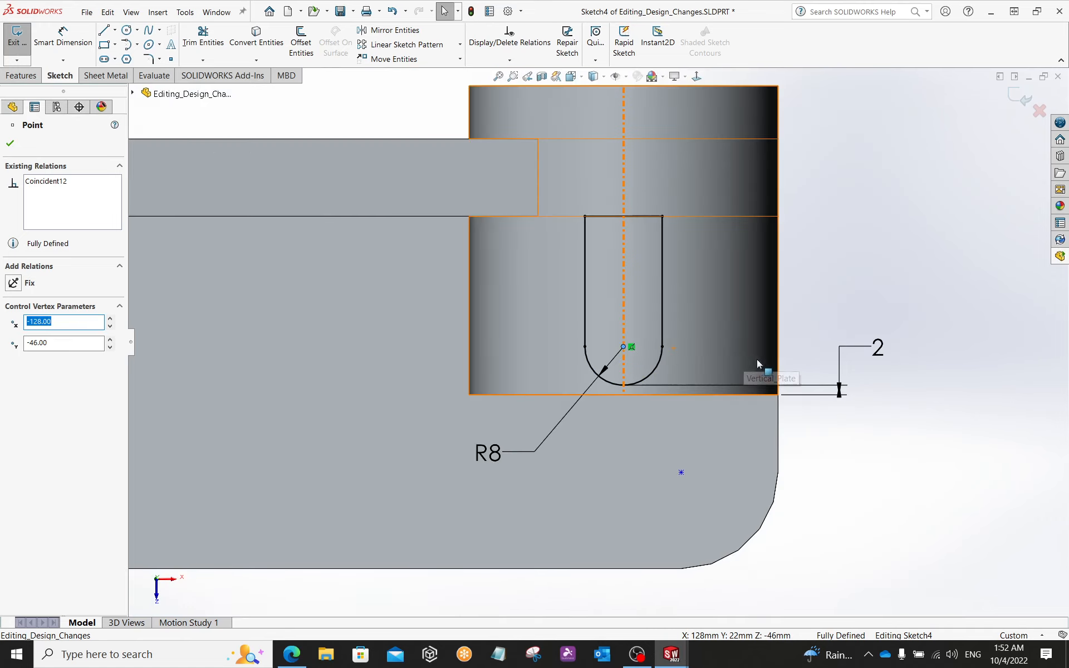
left_click(880, 241)
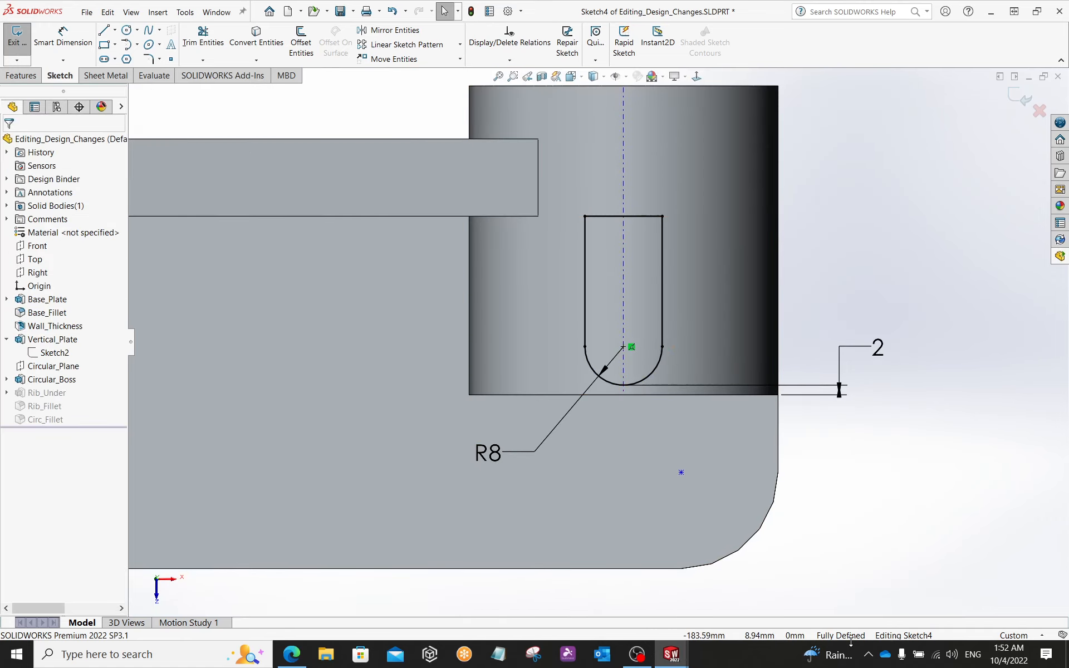
left_click(1025, 107)
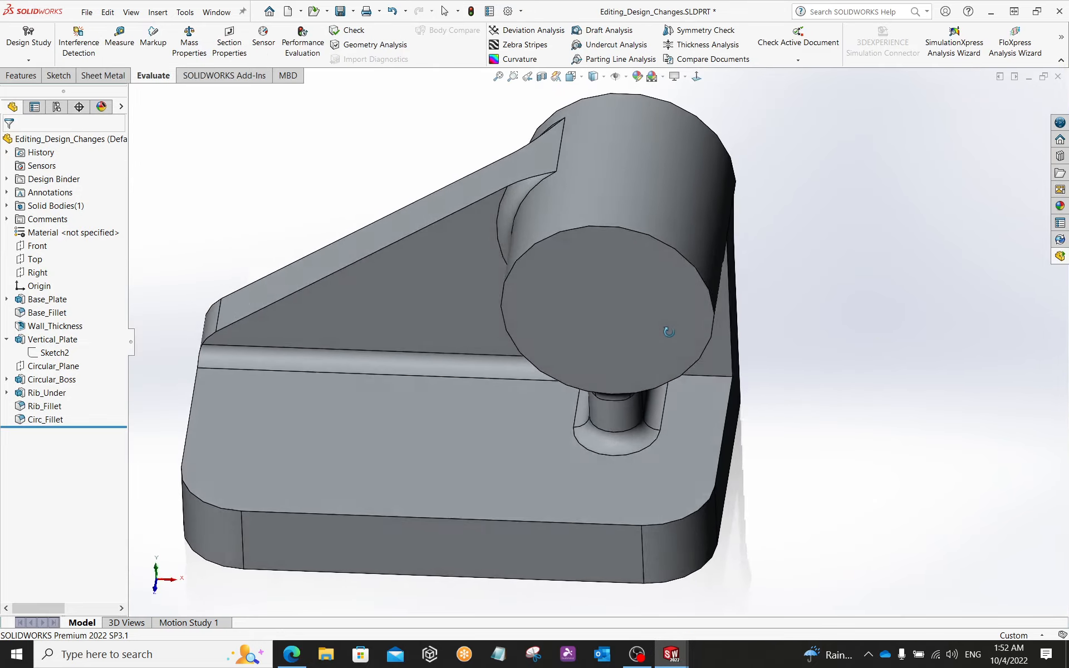
- Hide the temporary axes in the model view
middle_click_drag(669, 332, 655, 306)
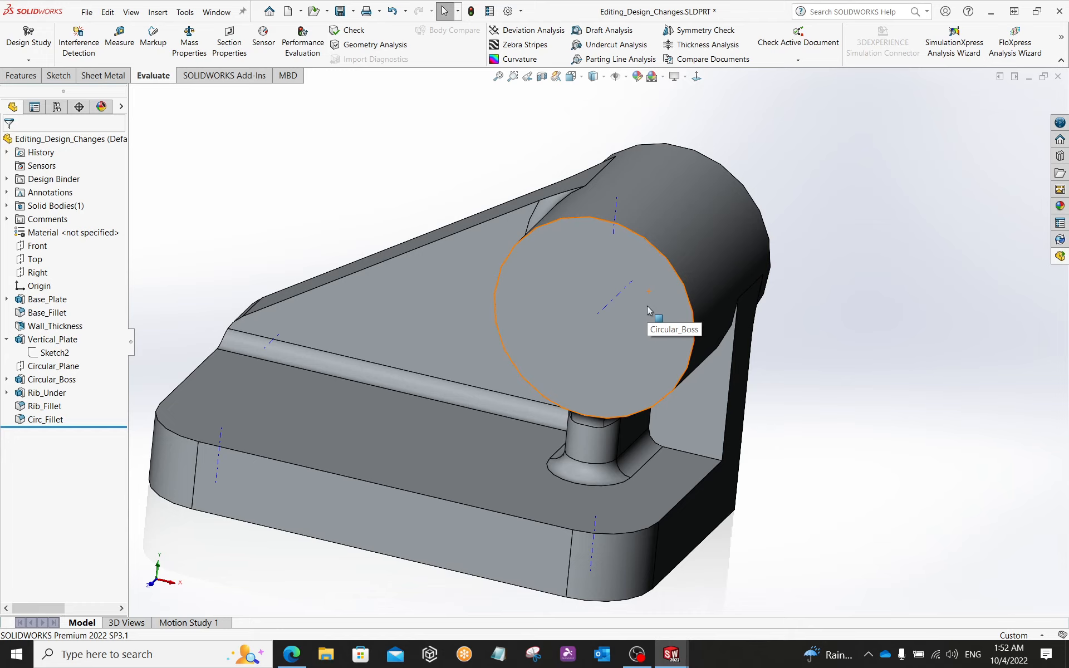
middle_click_drag(874, 350, 501, 267)
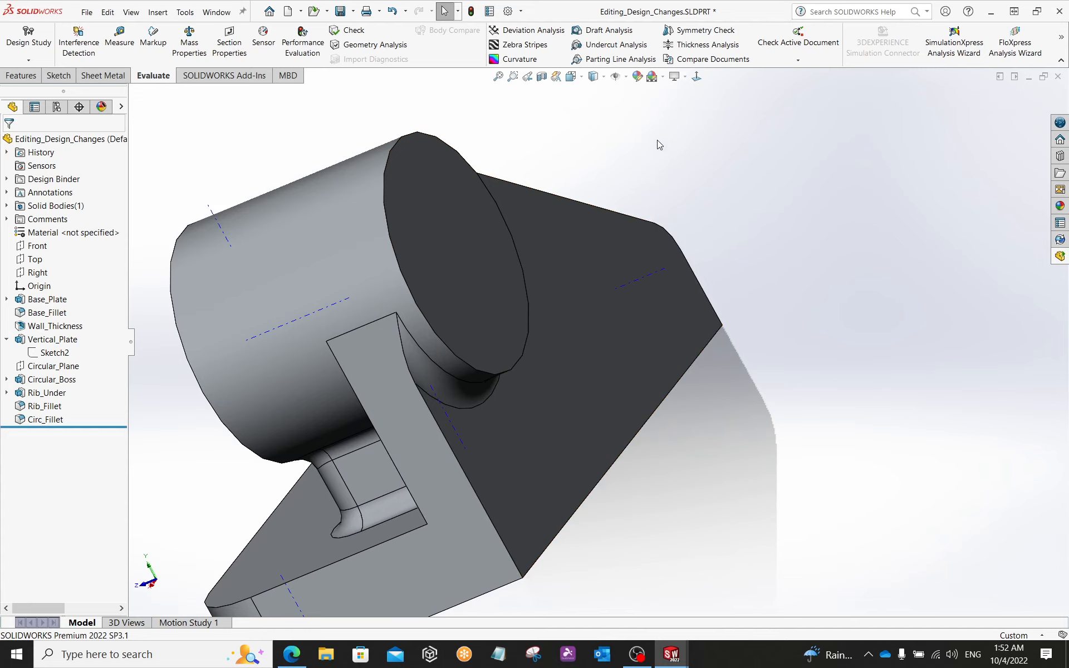
left_click(626, 78)
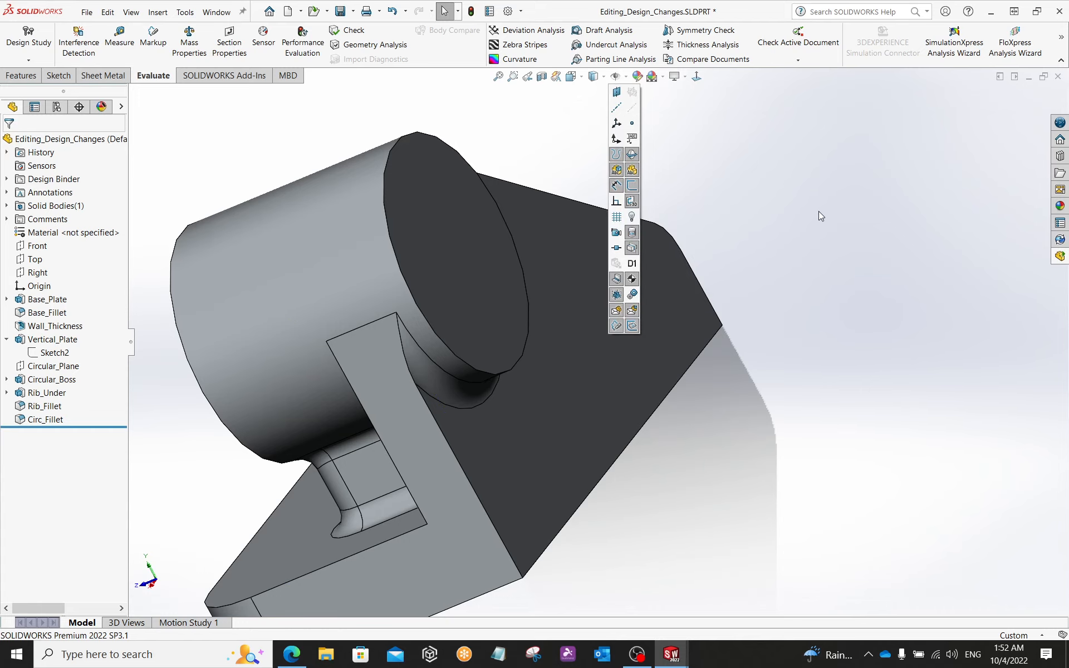
middle_click_drag(757, 227, 666, 240)
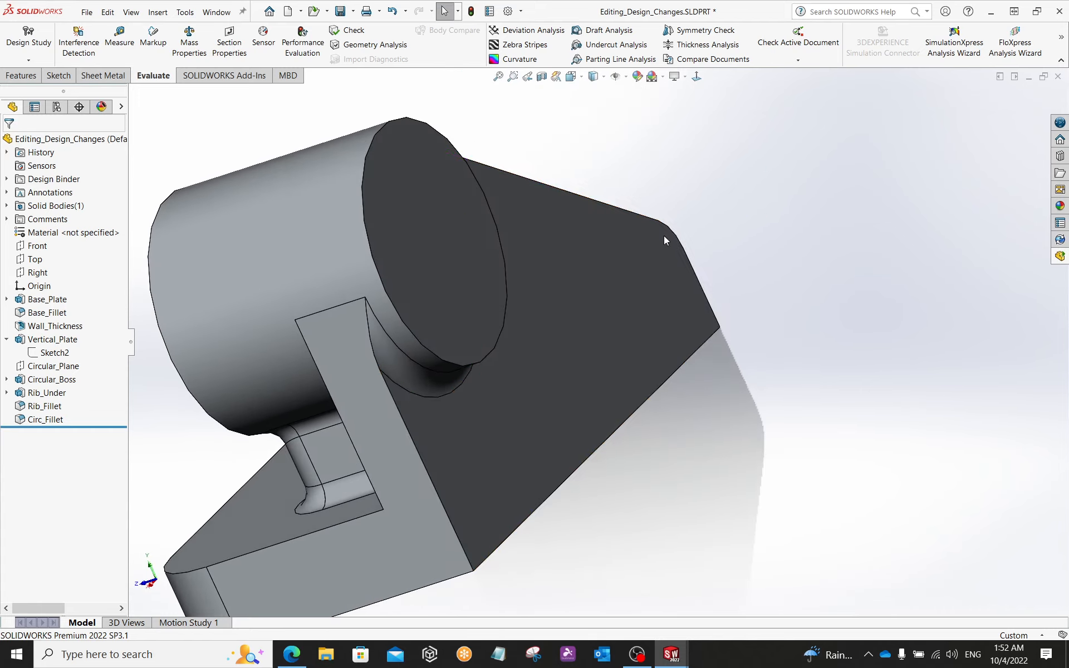
- Examine how the circular boss's rear end face and Circular_Plane sit relative to the upright plate's back face
left_click(453, 238)
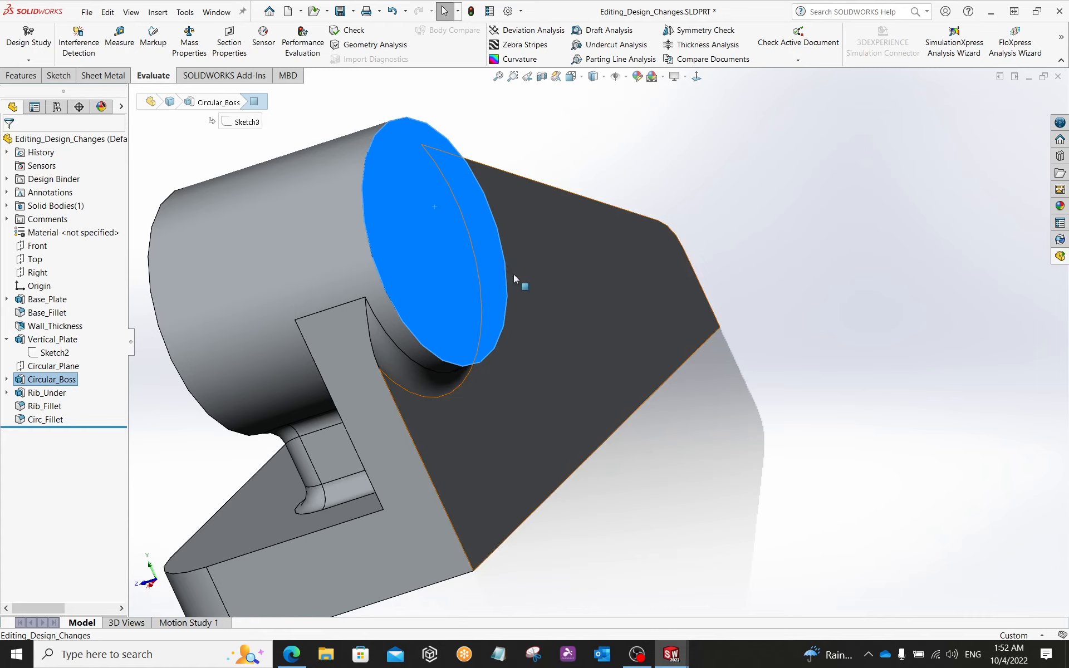
left_click(602, 331)
middle_click_drag(606, 349, 448, 405)
left_click(751, 419)
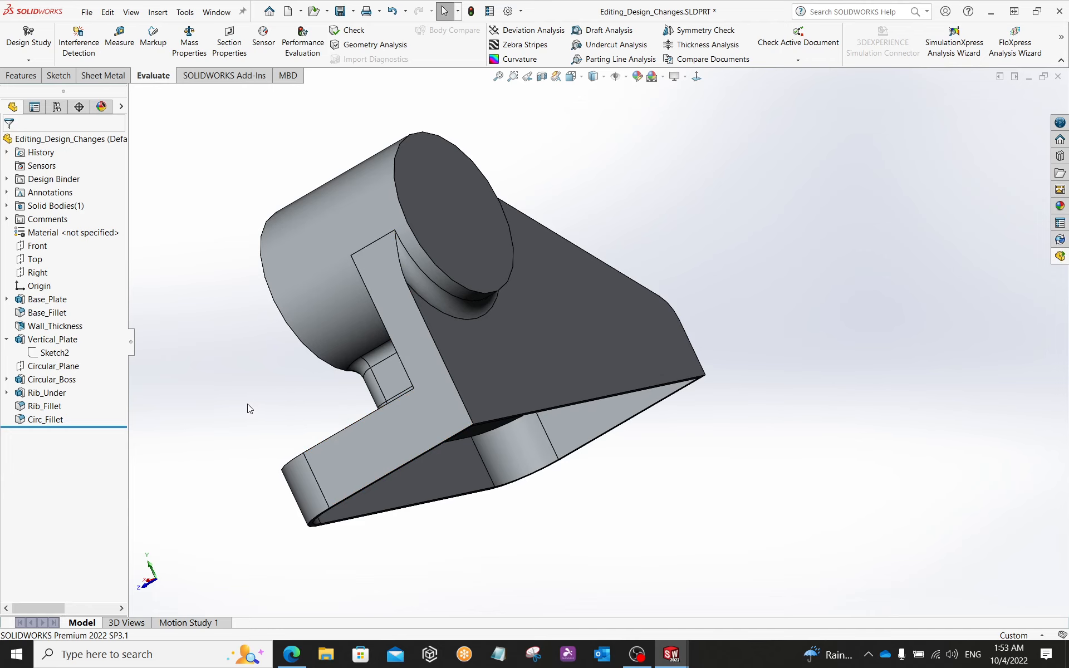
left_click(69, 368)
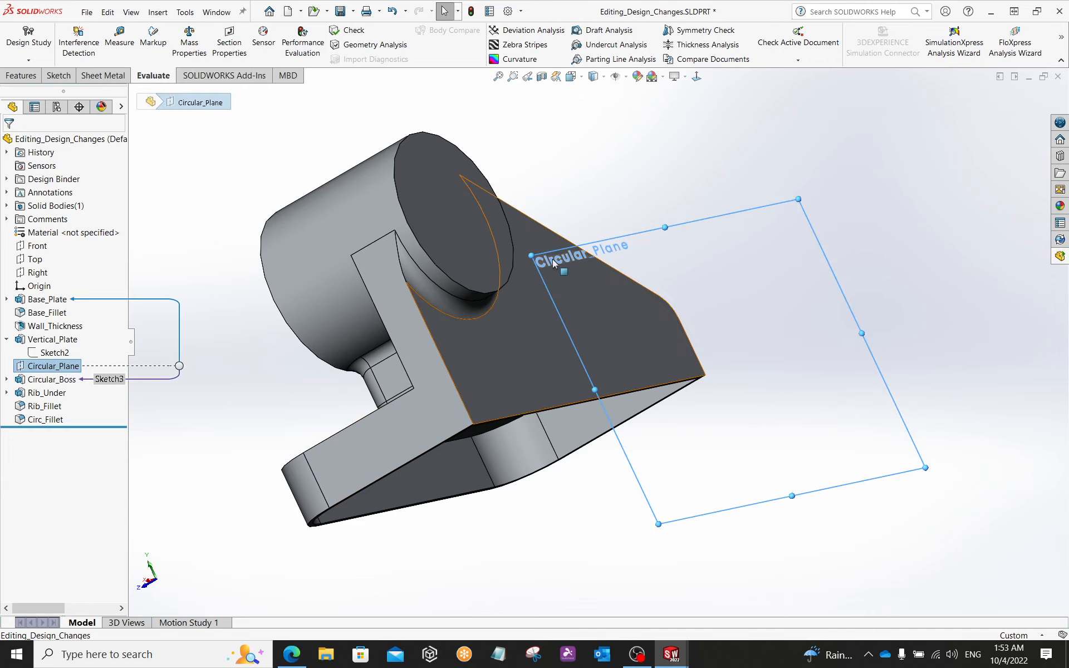
middle_click_drag(530, 255, 335, 340)
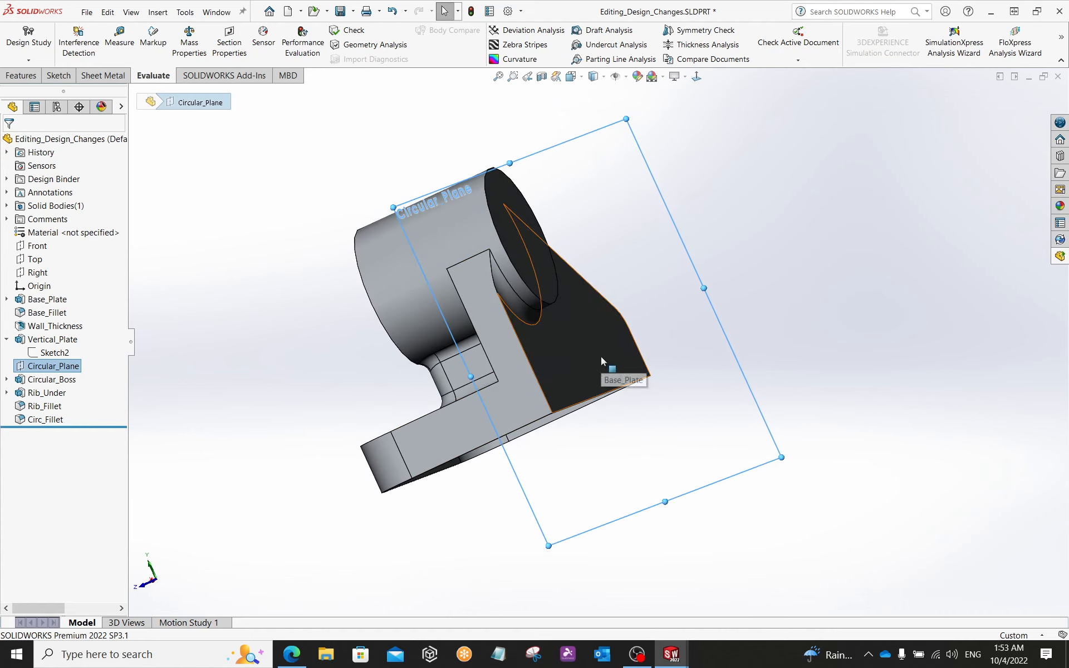
left_click(594, 361)
left_click(736, 458)
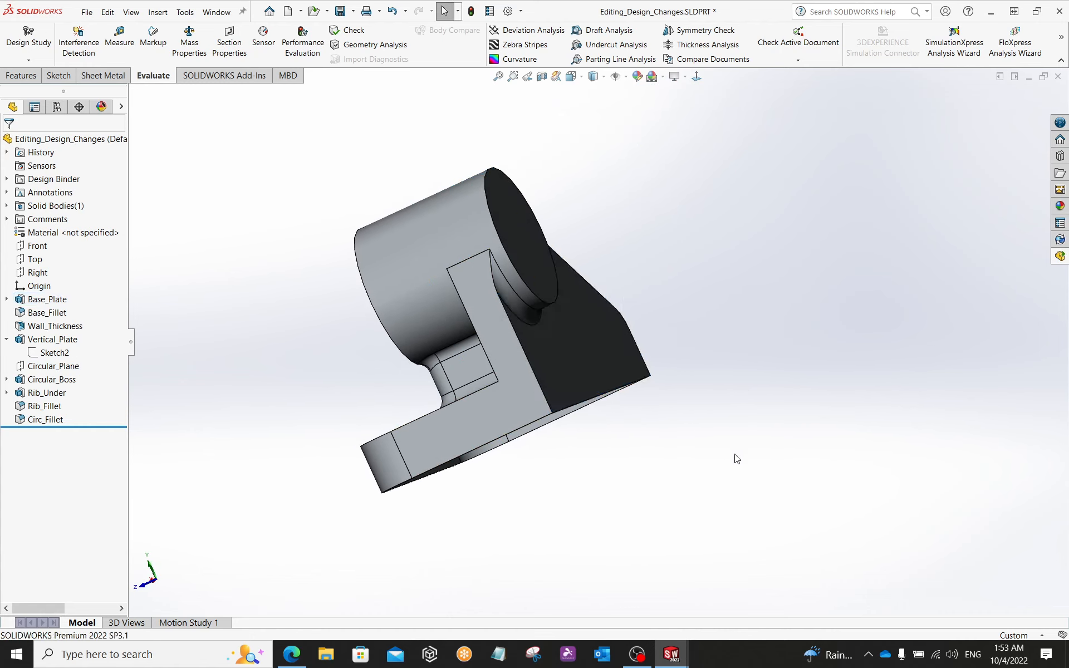
scroll(577, 334, "down", 4)
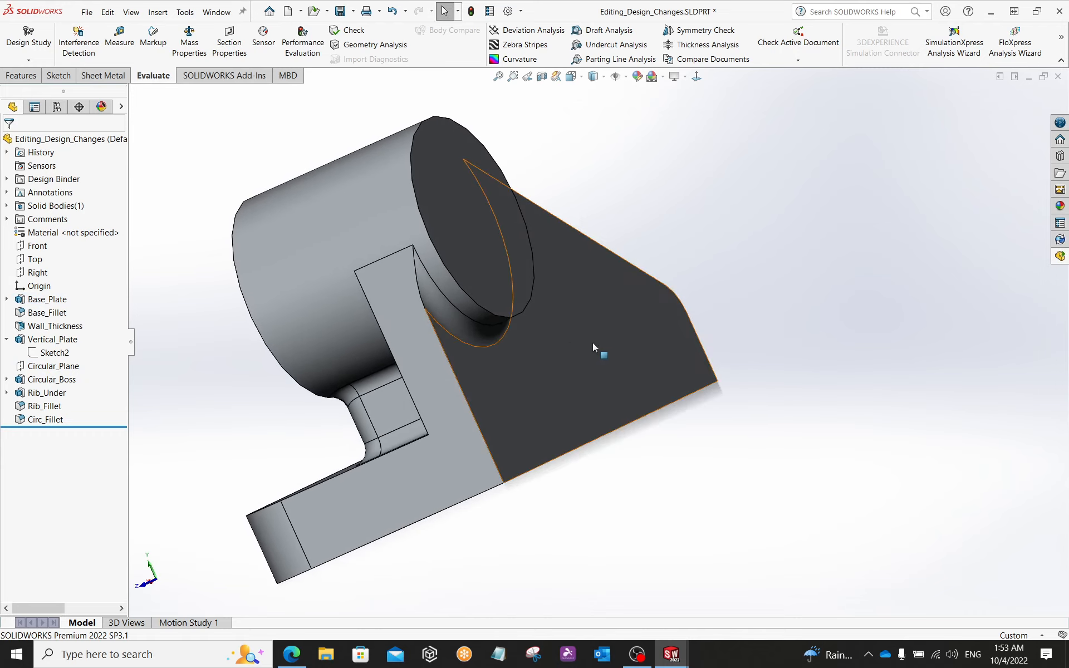
left_click(594, 348)
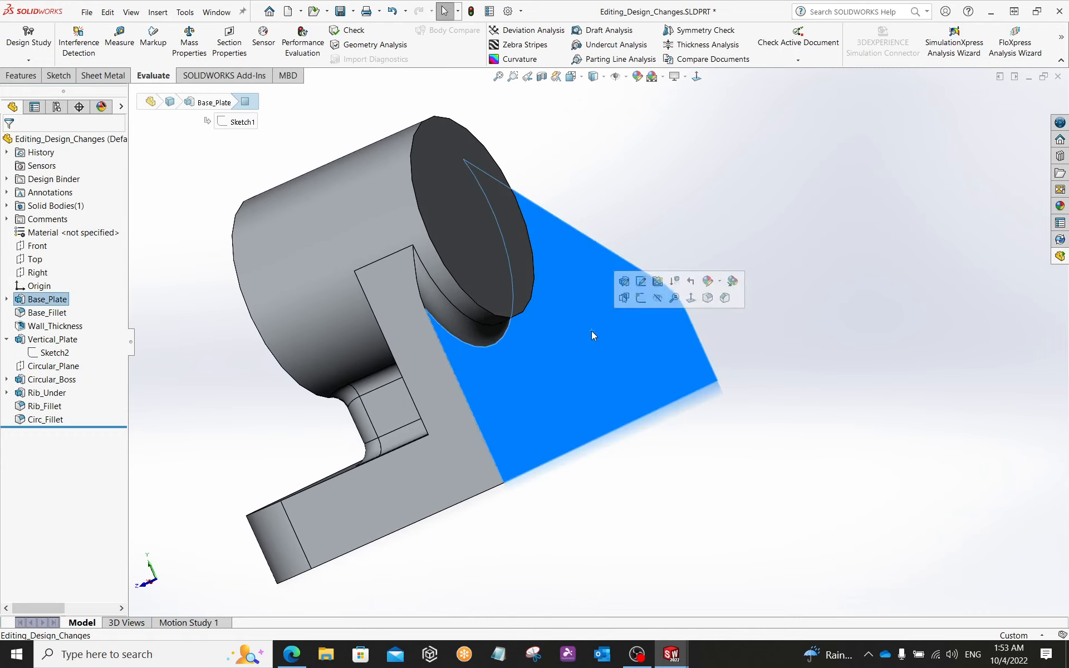
left_click(752, 496)
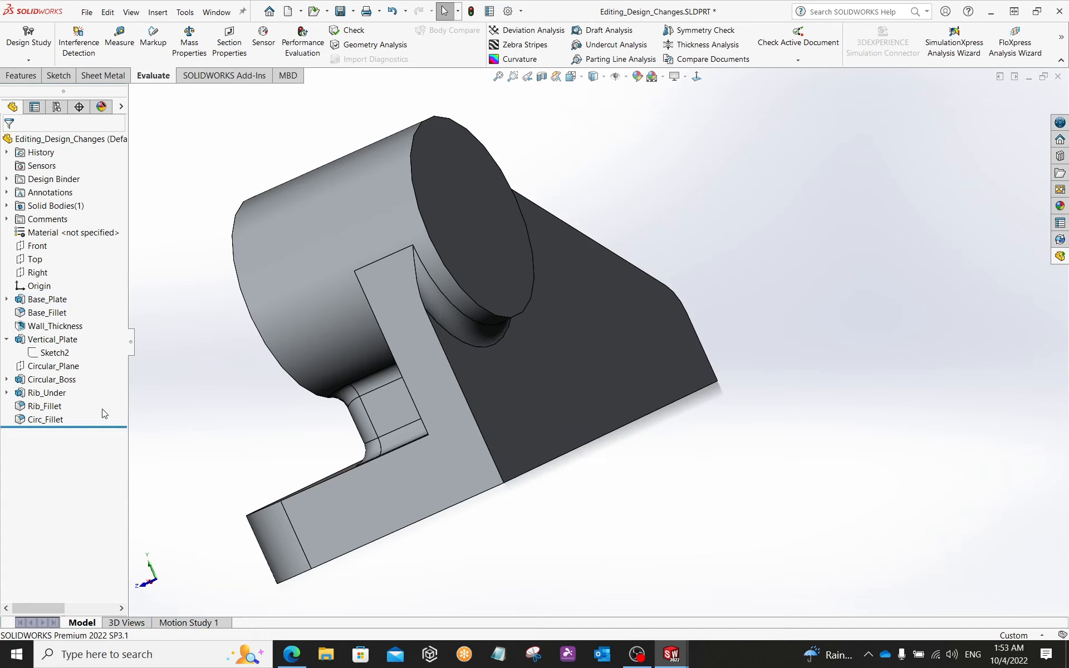
- Change the sketch plane of Circular_Boss's Sketch3 from Circular_Plane to the back face of the upright plate
left_click(7, 340)
left_click(44, 367)
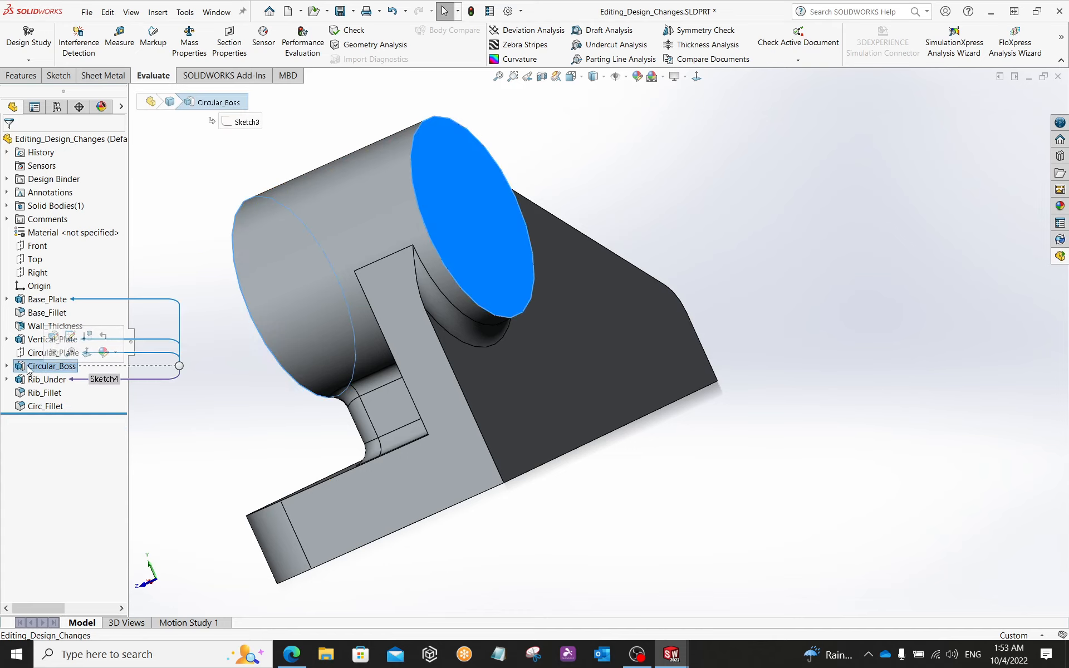
left_click(37, 380)
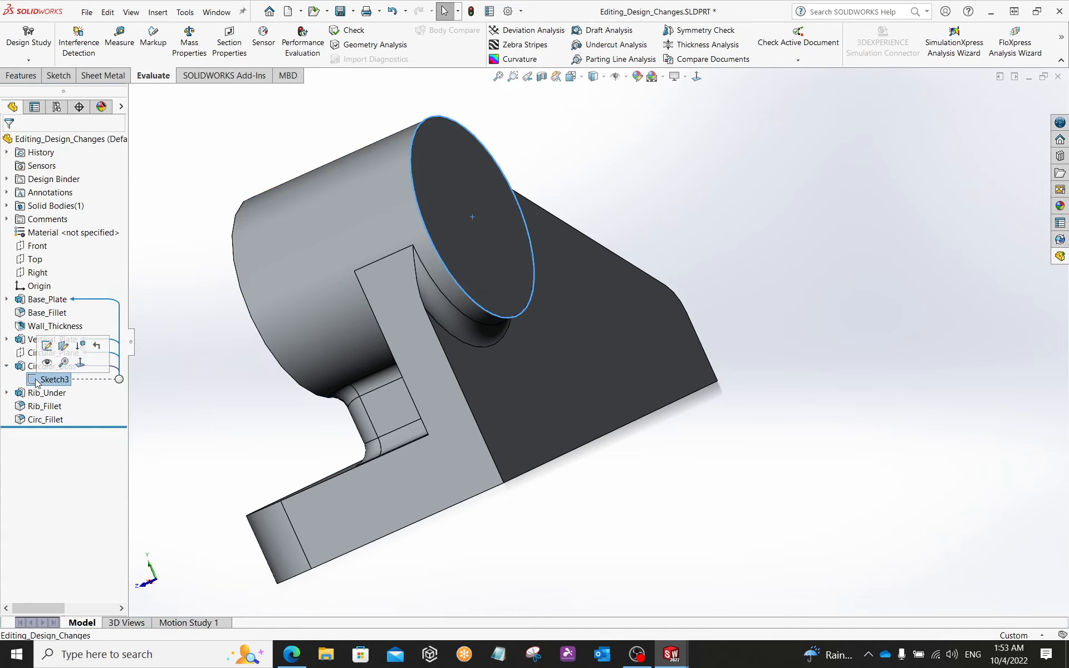
right_click(42, 381)
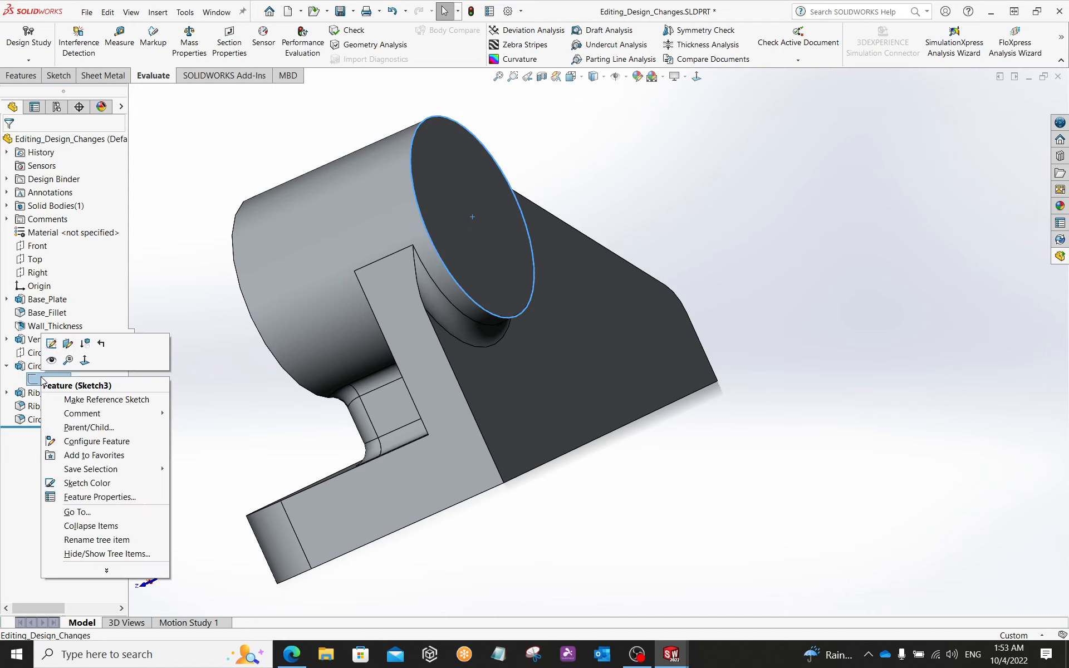
left_click(69, 344)
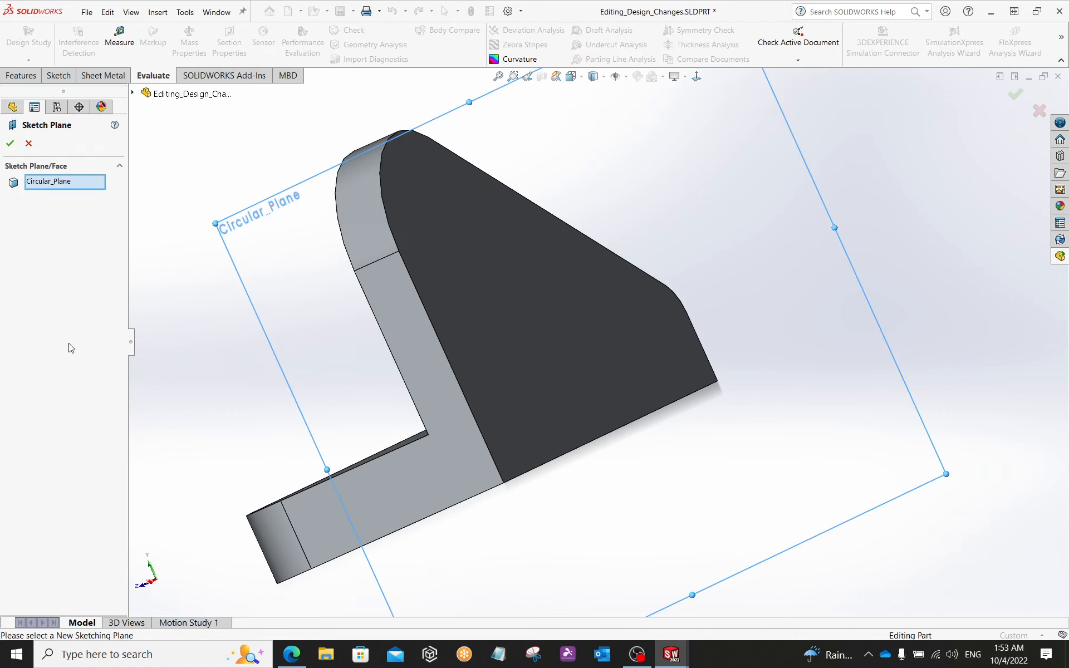
mouse_move(225, 327)
middle_mouse_down()
mouse_move(299, 300)
mouse_move(327, 274)
mouse_move(293, 267)
mouse_move(258, 296)
mouse_move(279, 310)
mouse_move(217, 303)
mouse_move(234, 306)
middle_mouse_up()
left_click(548, 334)
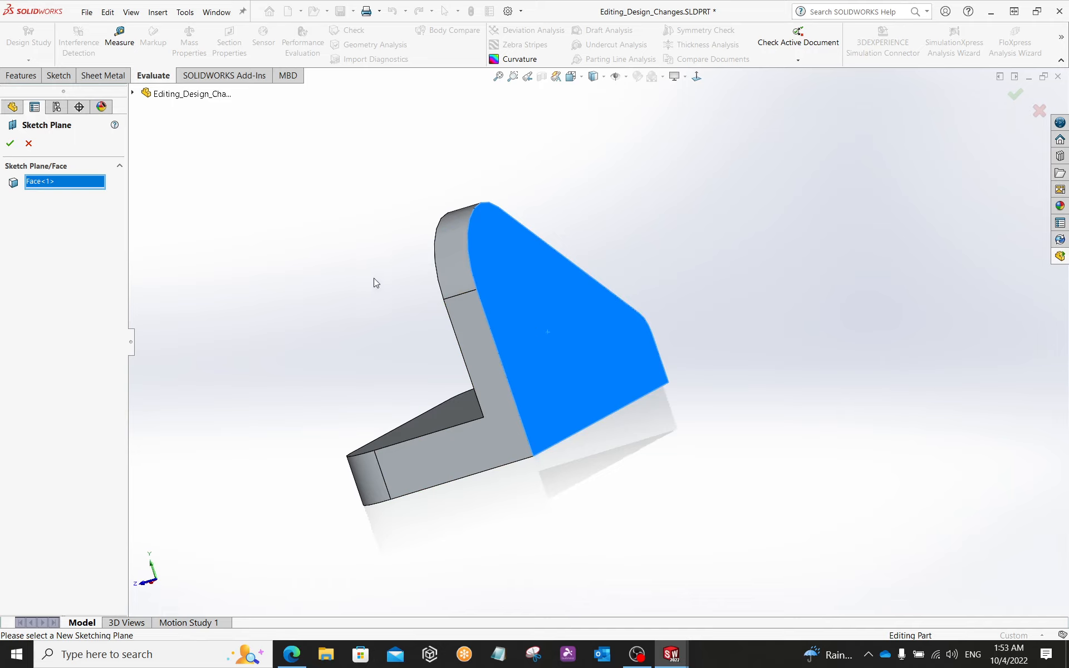
left_click(28, 144)
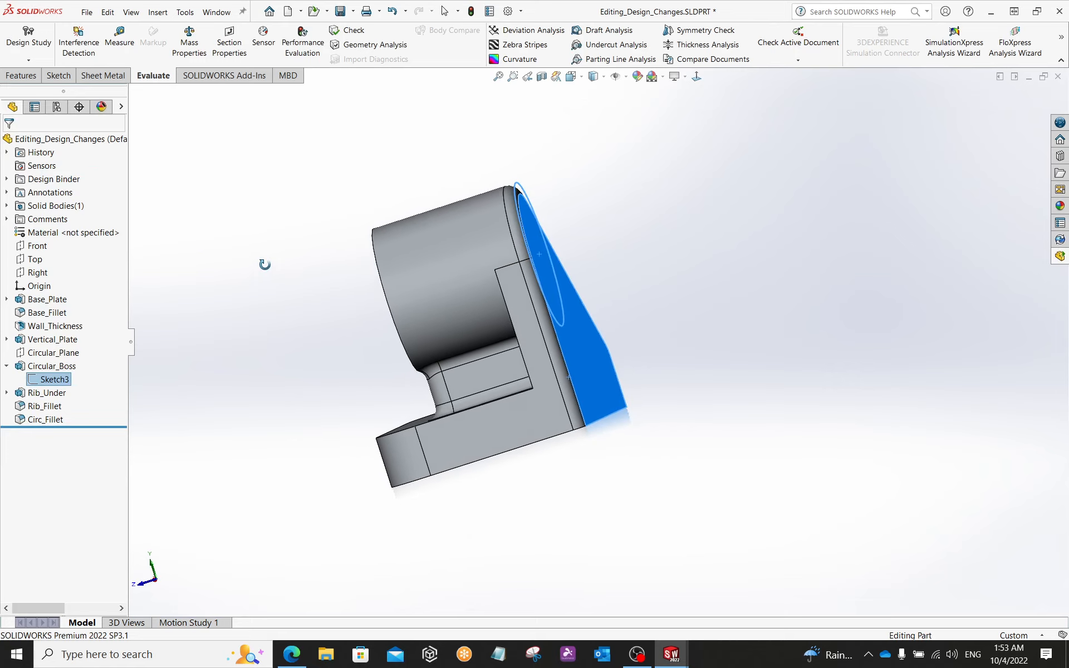
- Inspect the rebuilt part from front and back, checking the circular boss against the upright plate's back face and Circular_Plane
middle_click_drag(499, 202, 363, 194)
left_click(324, 196)
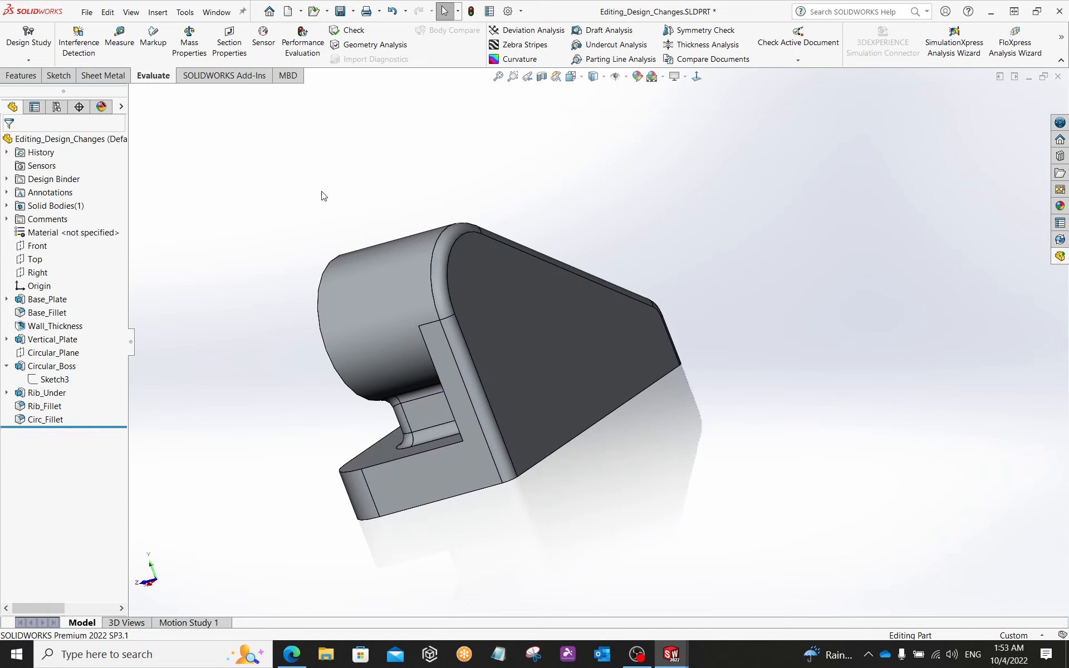
mouse_move(277, 406)
middle_mouse_down()
mouse_move(219, 405)
mouse_move(299, 337)
middle_mouse_up()
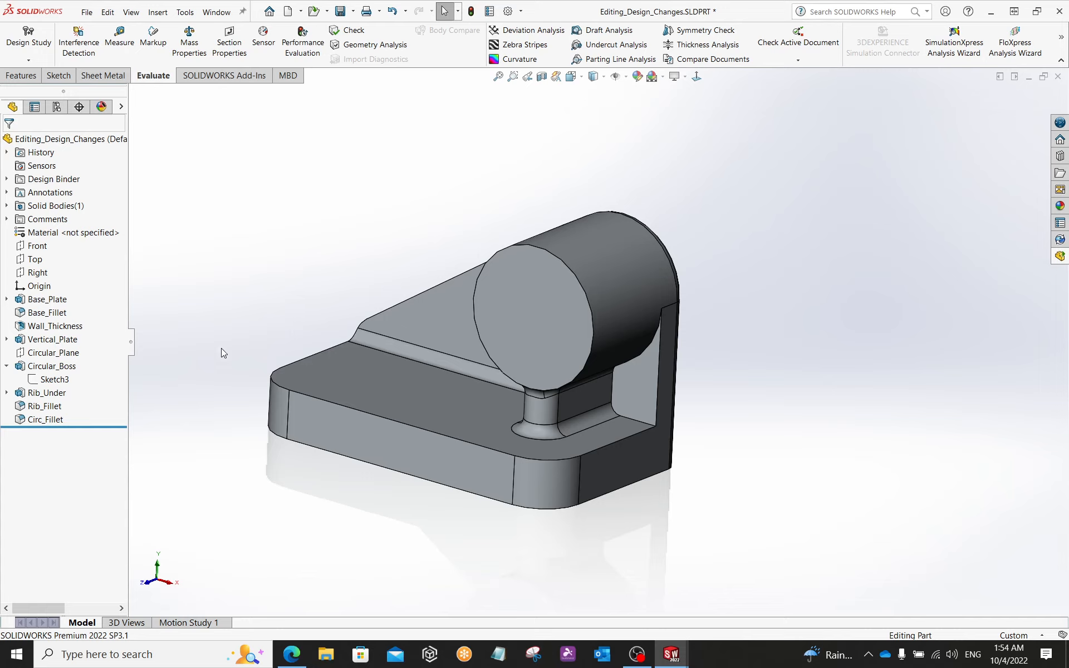
left_click(7, 366)
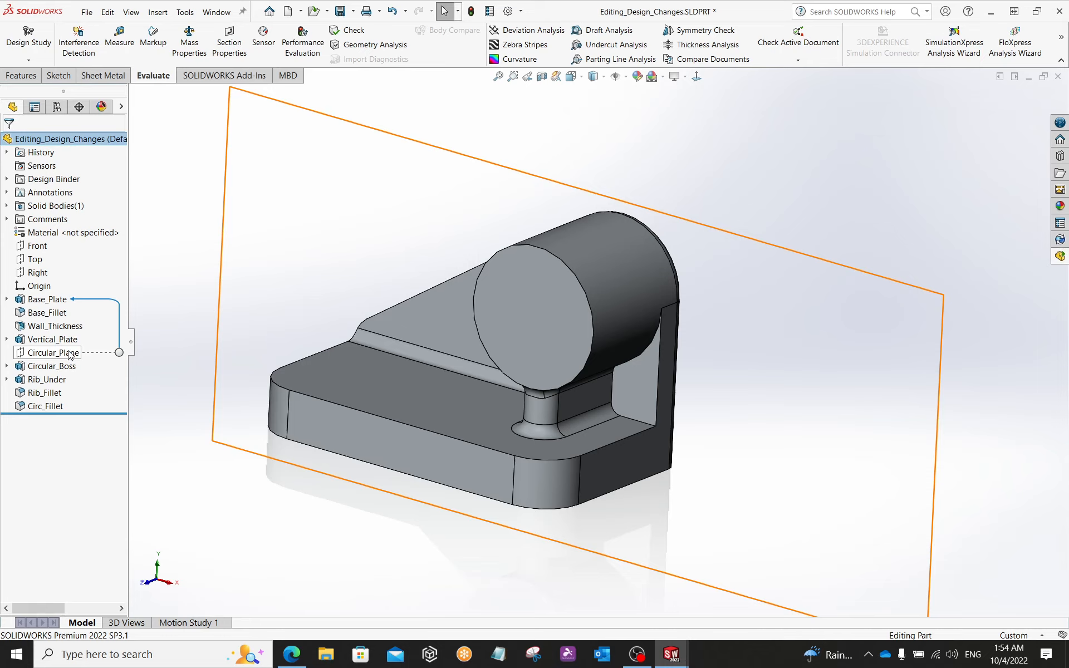
mouse_move(55, 357)
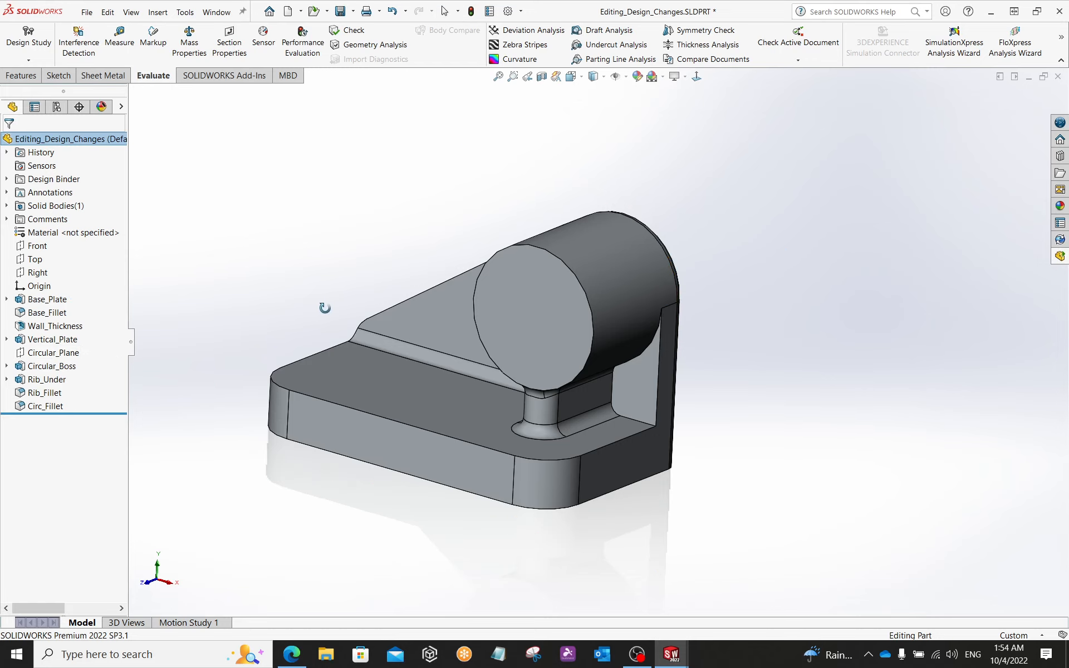
middle_click_drag(322, 306, 226, 317)
left_click(599, 356)
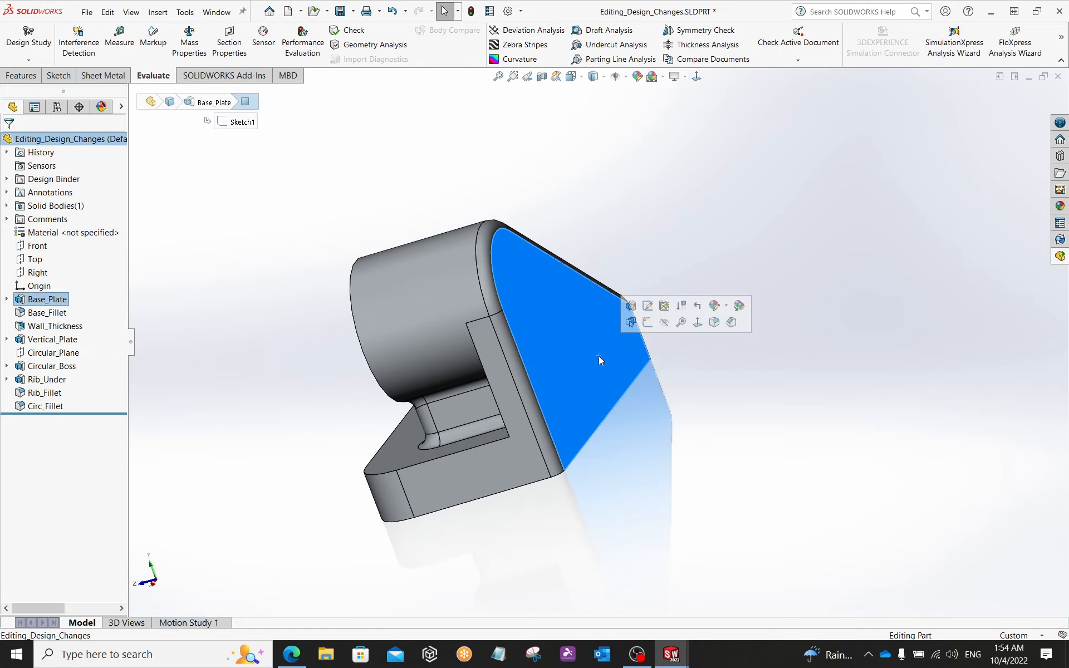
left_click(657, 457)
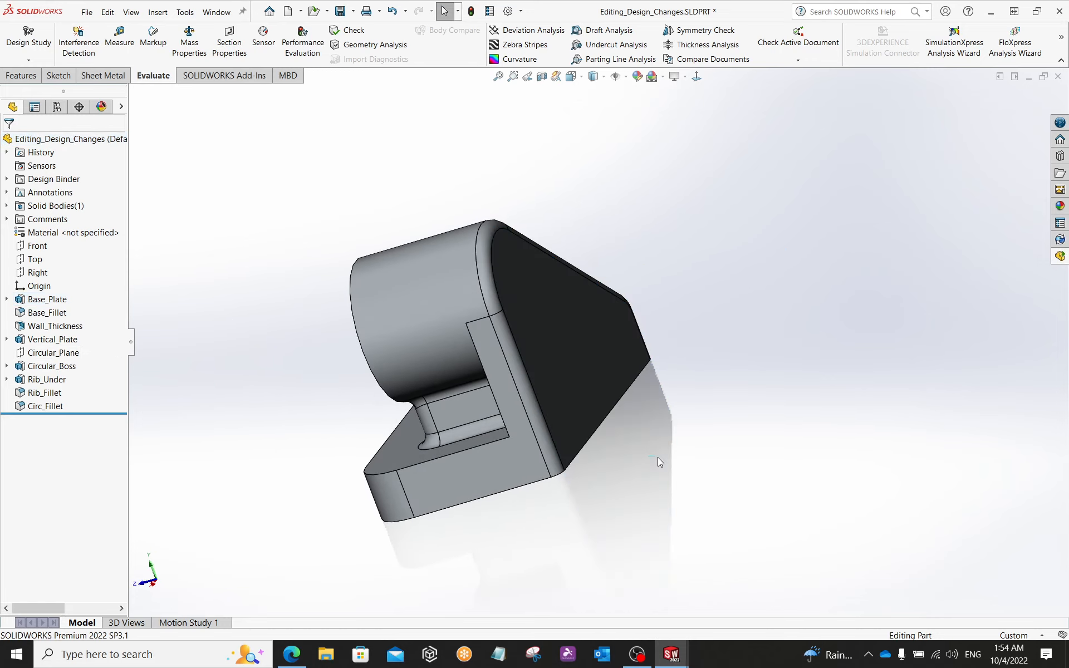
left_click(592, 363)
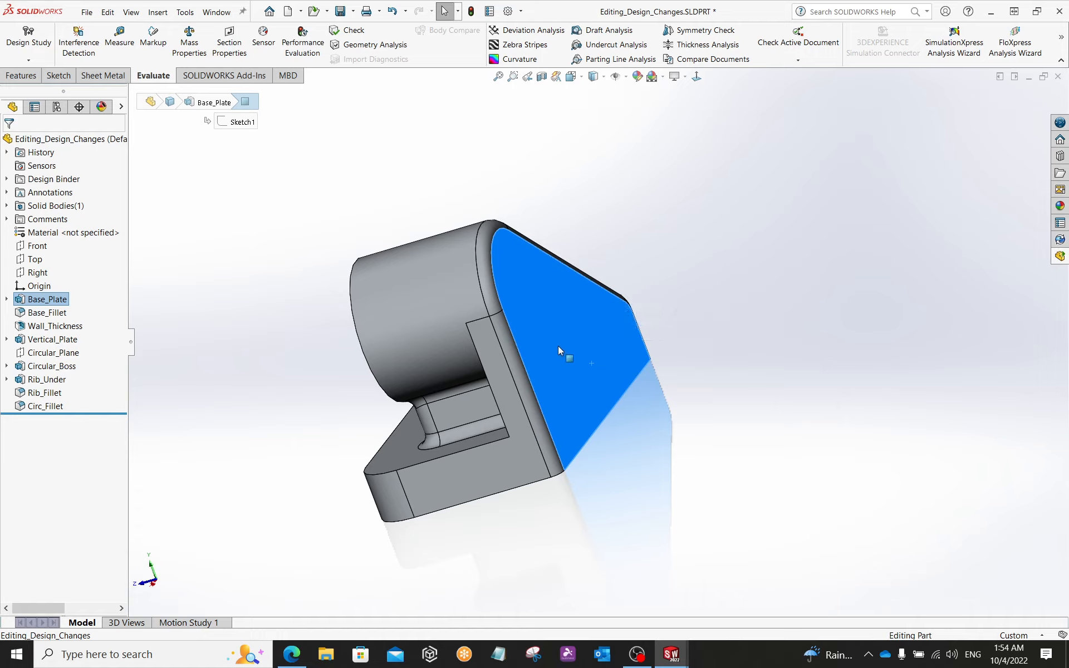
middle_click_drag(285, 376, 361, 375)
left_click(331, 255)
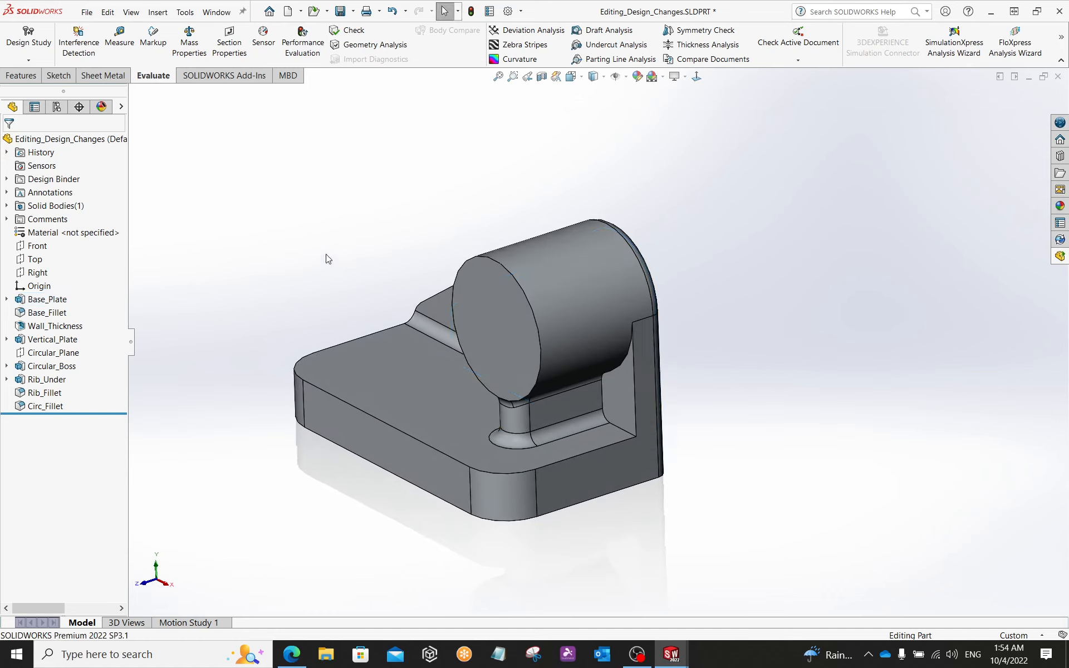
middle_click_drag(359, 250, 540, 361)
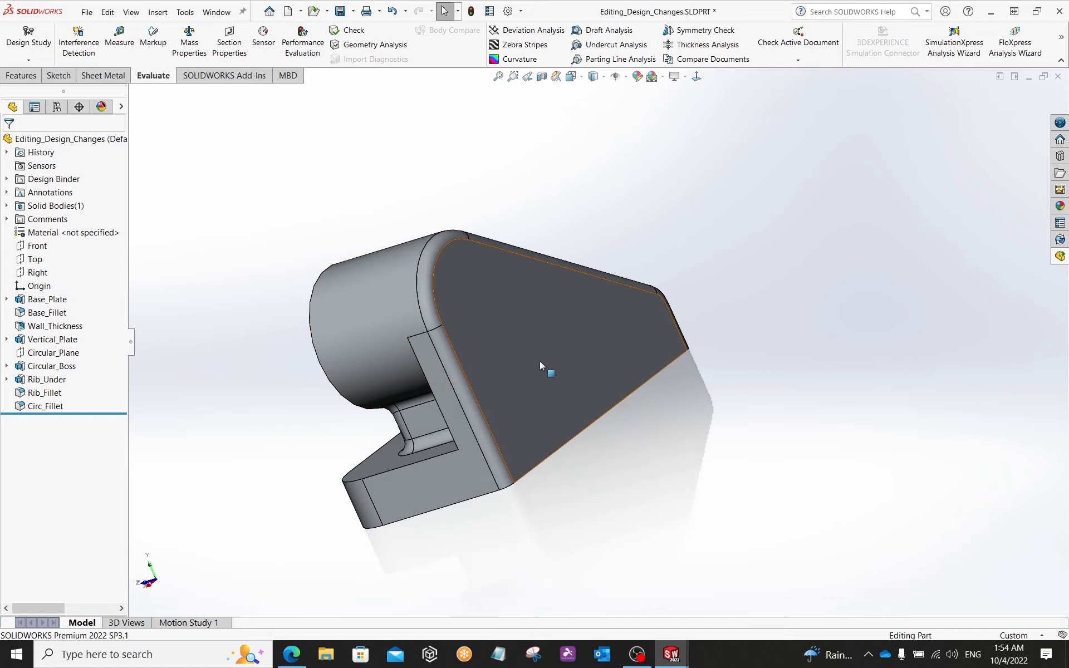
left_click(539, 361)
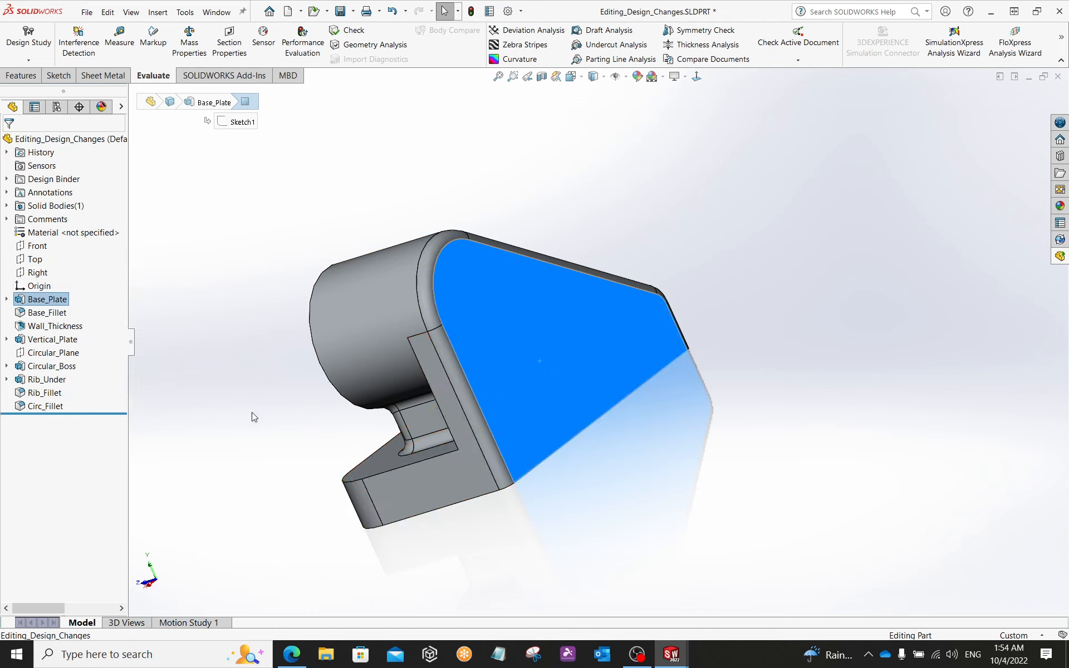
middle_click_drag(252, 412, 379, 395)
left_click(225, 309)
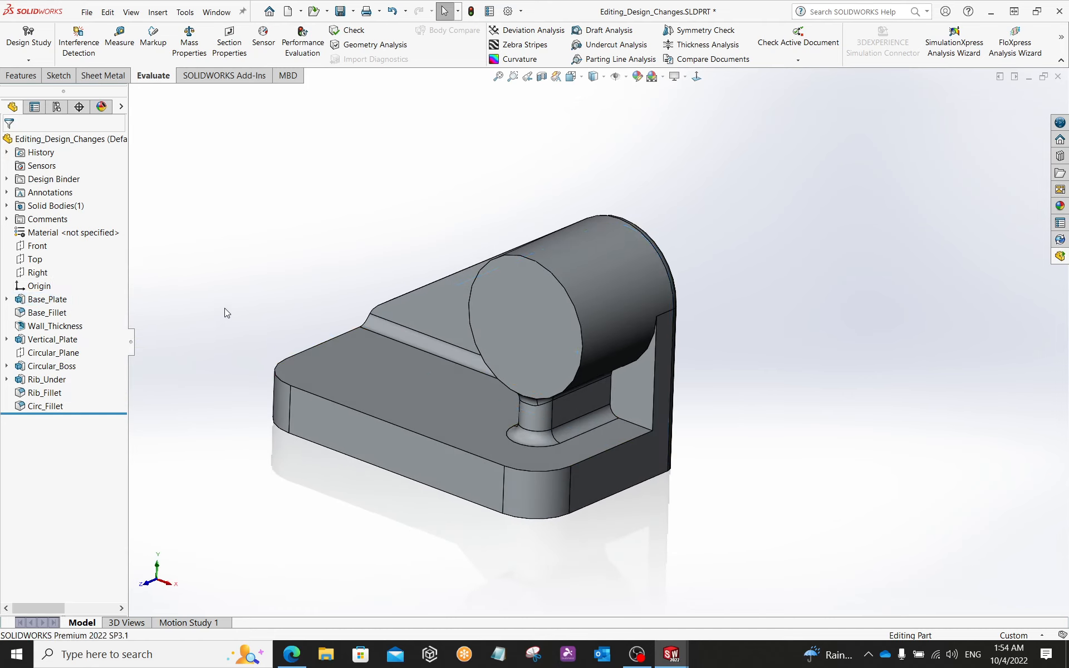
- Review the parent/child relationships of Circular_Plane, checking its listed parents and whether any features depend on it
left_click(63, 354)
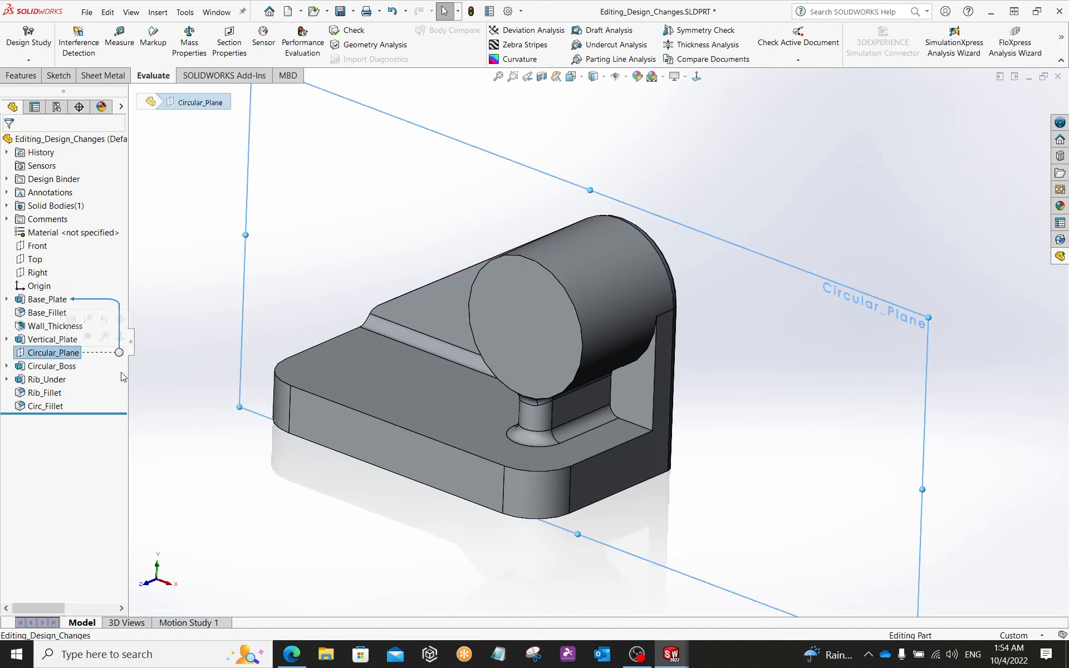
right_click(66, 355)
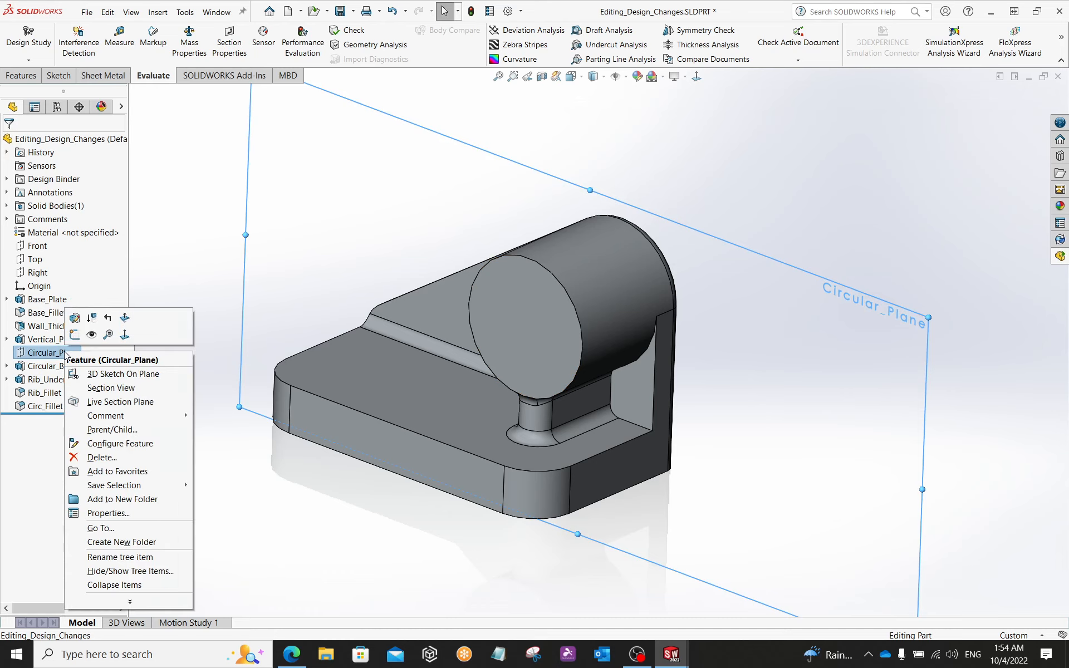
left_click(111, 430)
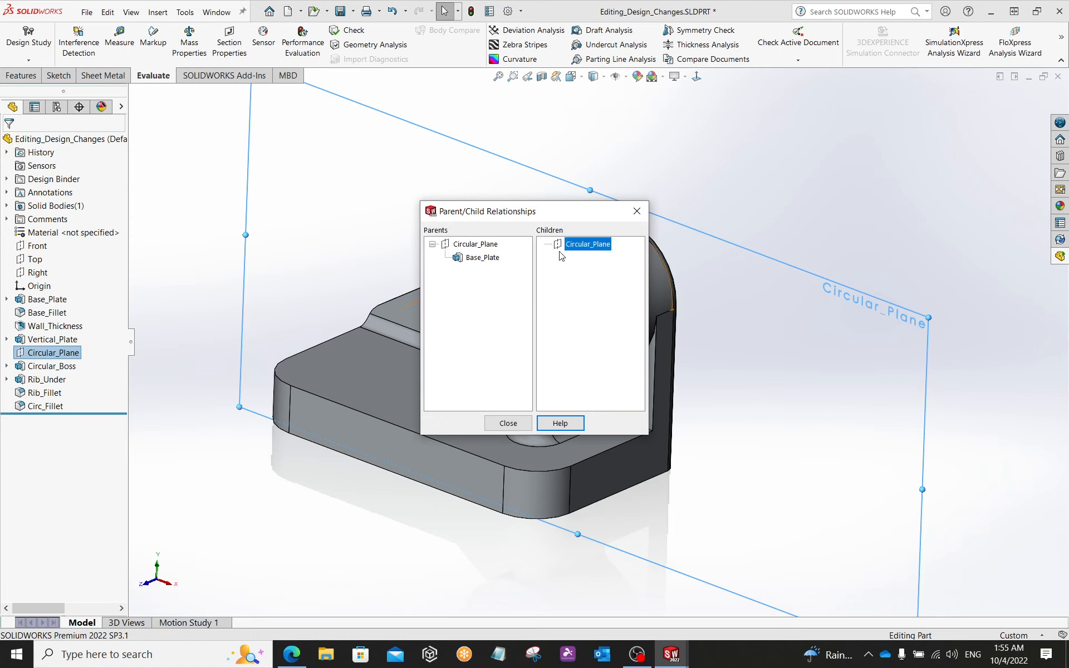
left_click(480, 258)
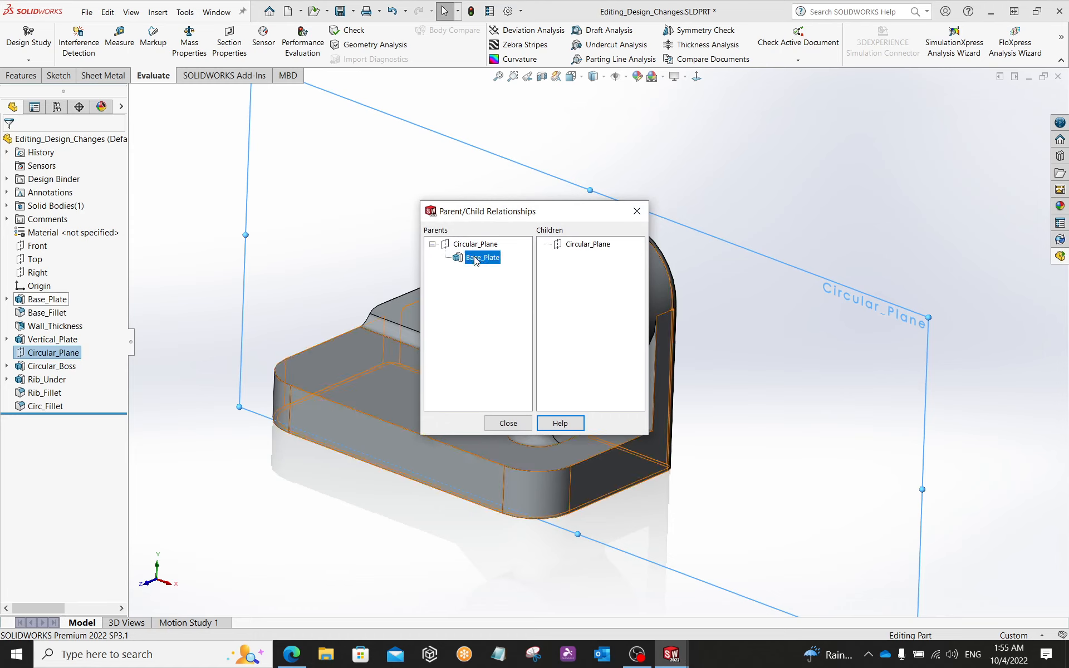
left_click(556, 270)
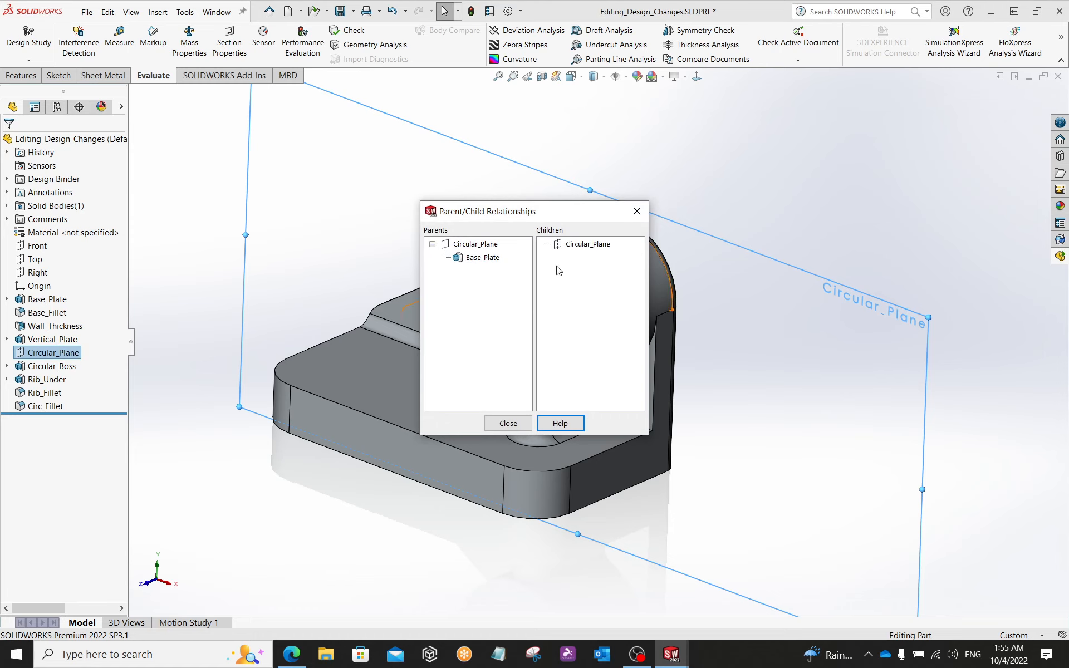
left_click(597, 246)
left_click(594, 262)
left_click(637, 211)
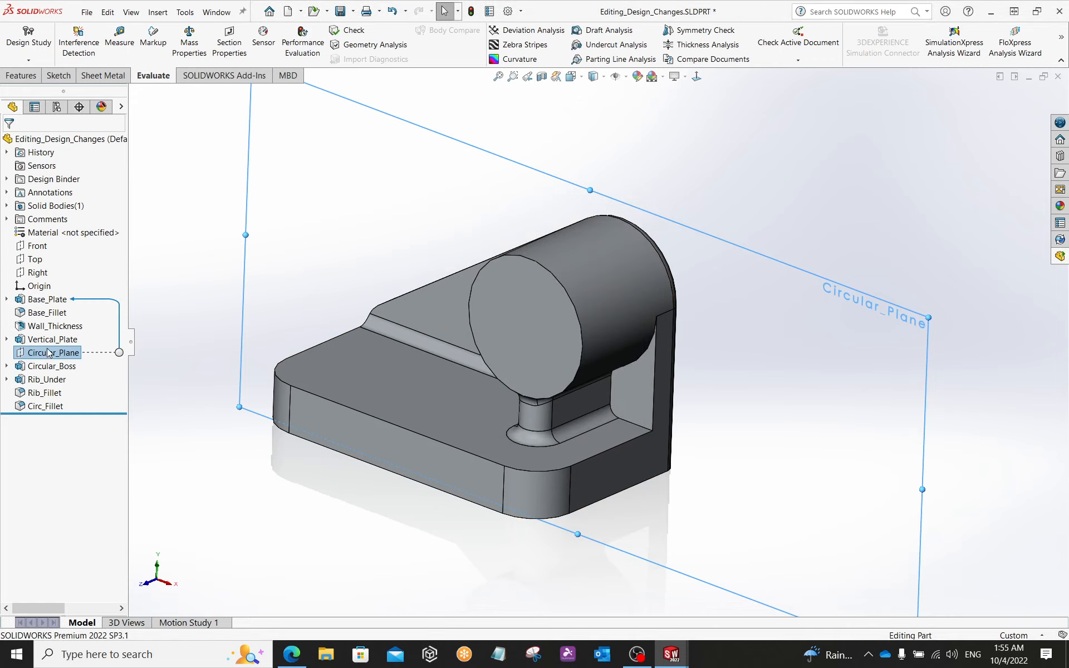
- Delete the Circular_Plane reference plane from the part and confirm the deletion
right_click(49, 353)
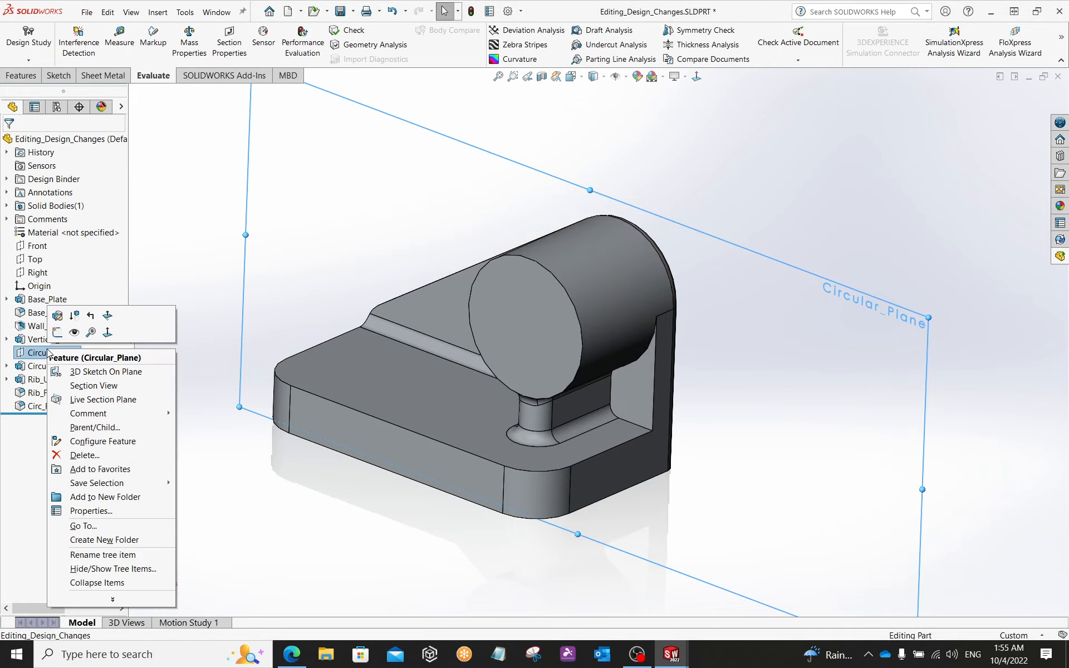
left_click(100, 455)
left_click(361, 248)
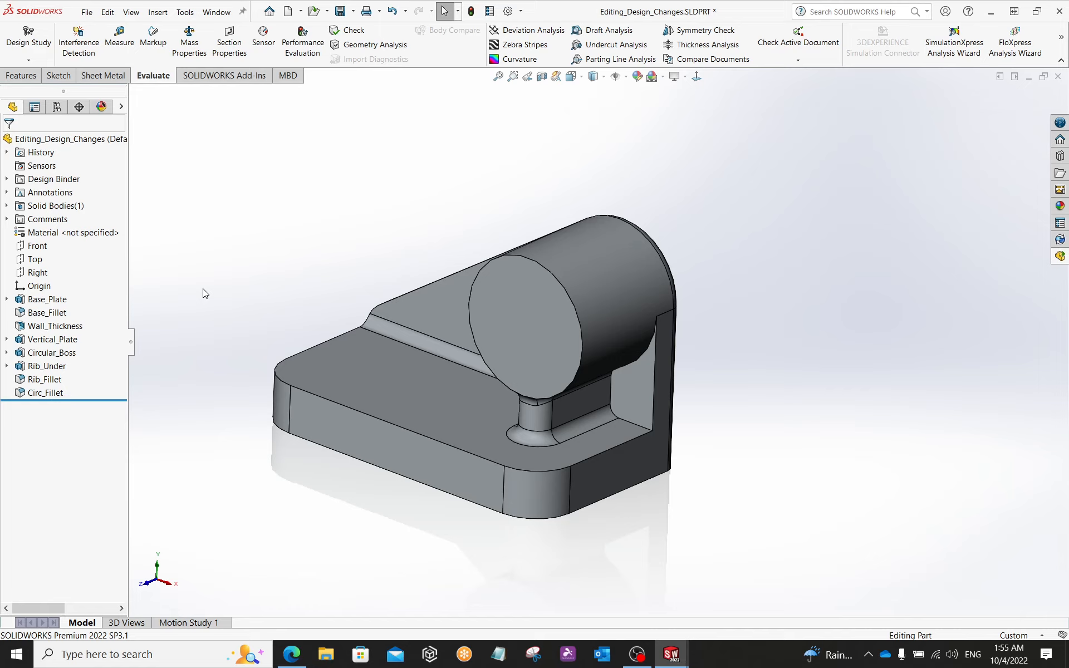
- Examine both sides of the rib under the boss, comparing the fillets where the upright plate meets the boss, rib and base
middle_click_drag(332, 366, 436, 416)
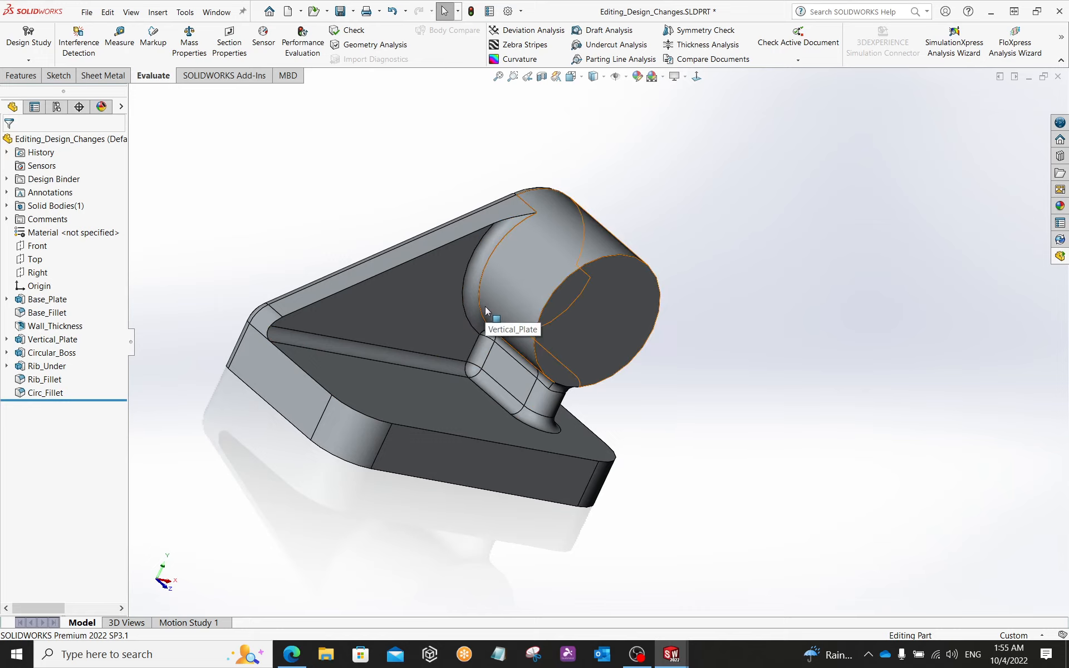
middle_click_drag(516, 393, 393, 320)
scroll(556, 346, "down", 3)
scroll(680, 338, "down", 2)
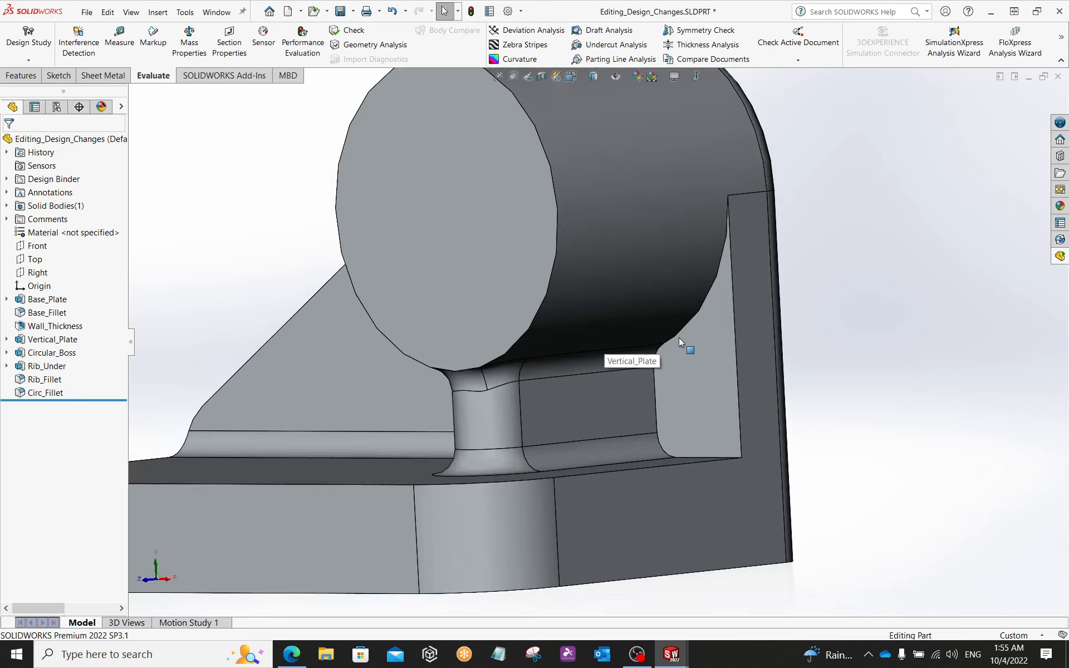
scroll(663, 399, "up", 5)
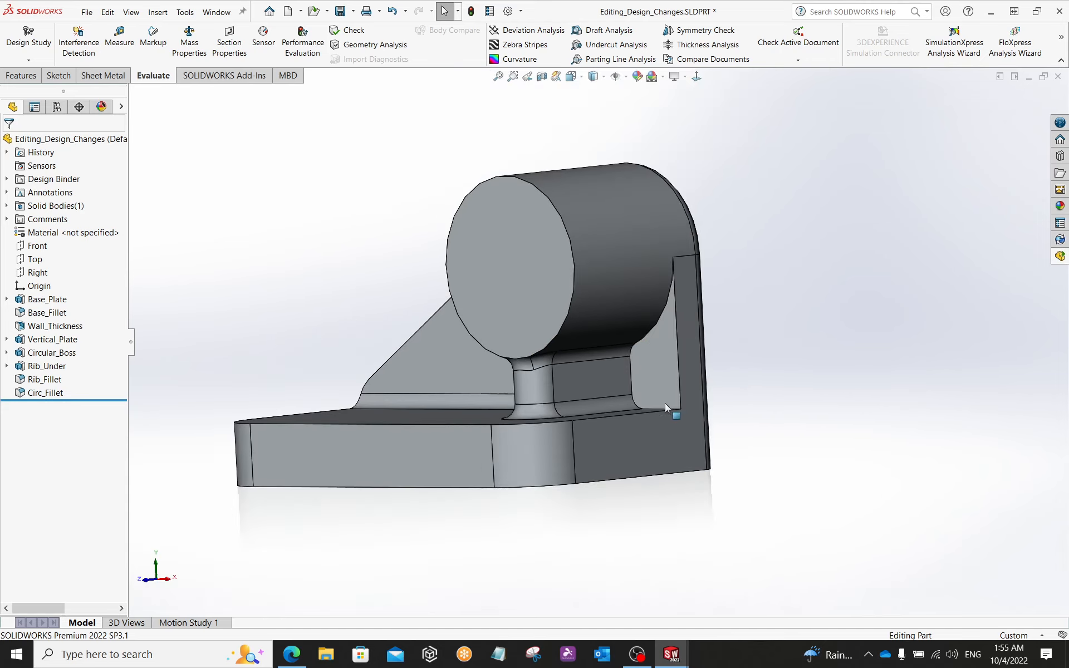
middle_click_drag(665, 403, 532, 391)
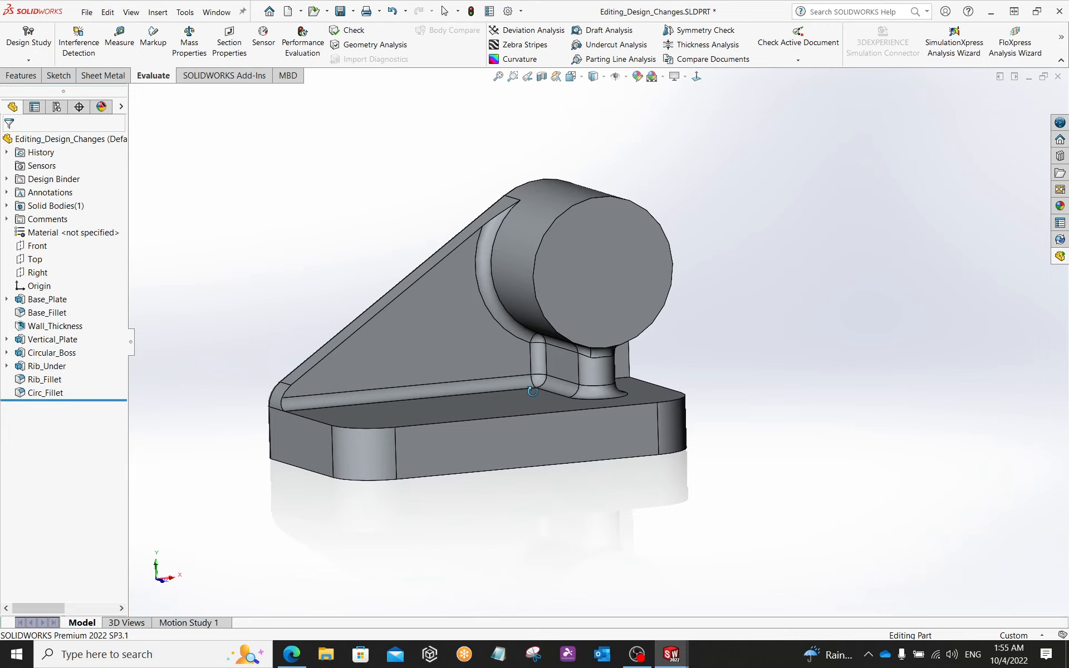
middle_click_drag(533, 391, 533, 392)
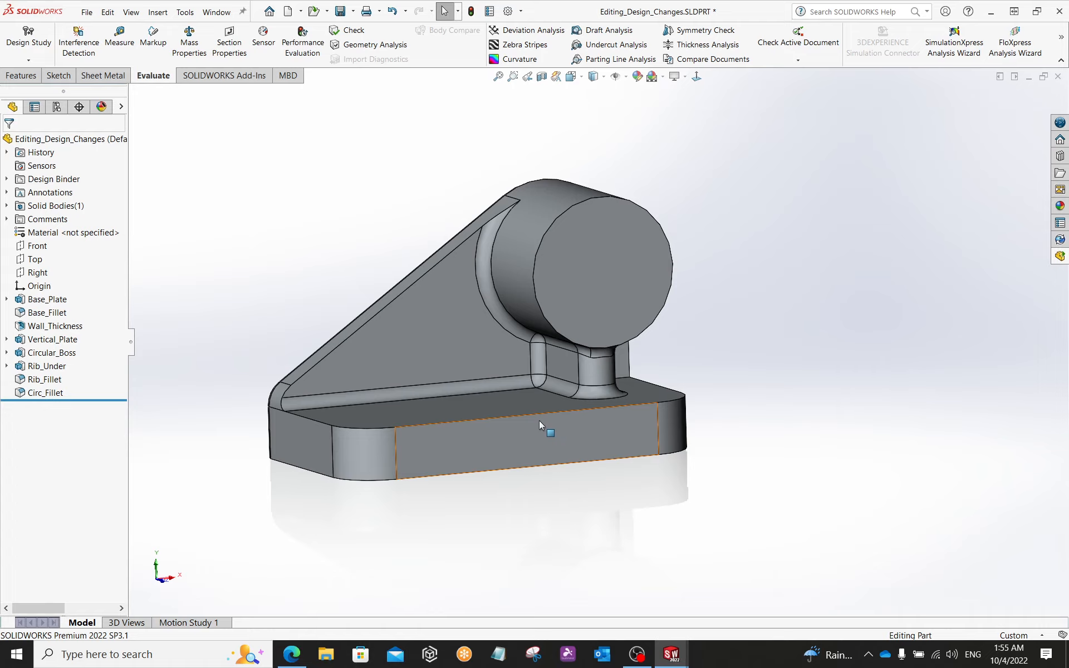
middle_click_drag(536, 396, 486, 405)
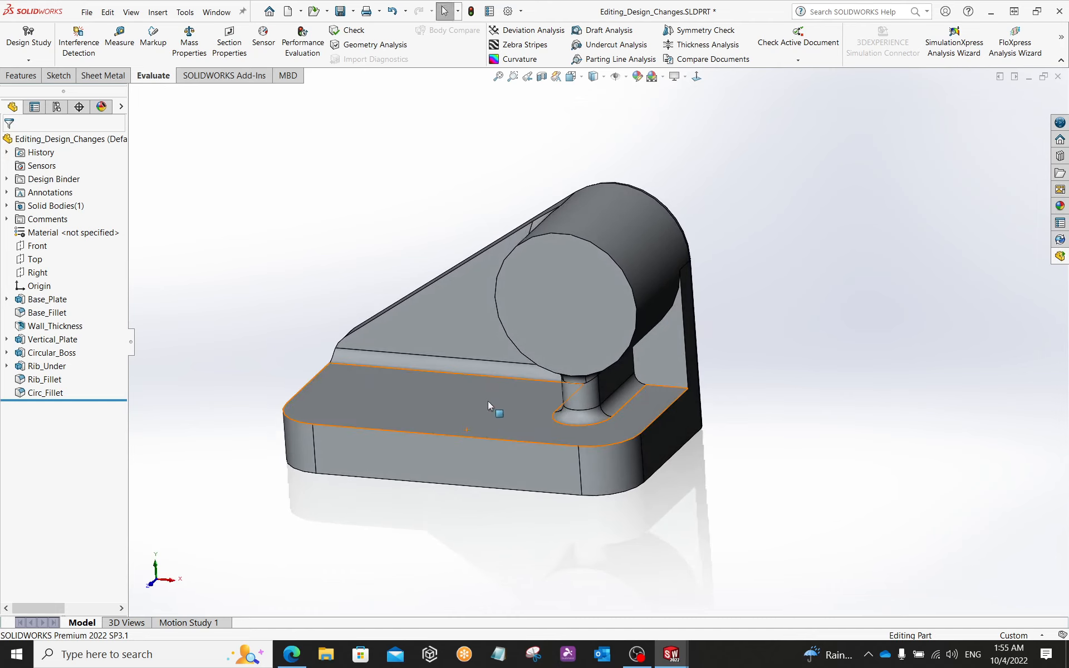
middle_click_drag(487, 395, 458, 337)
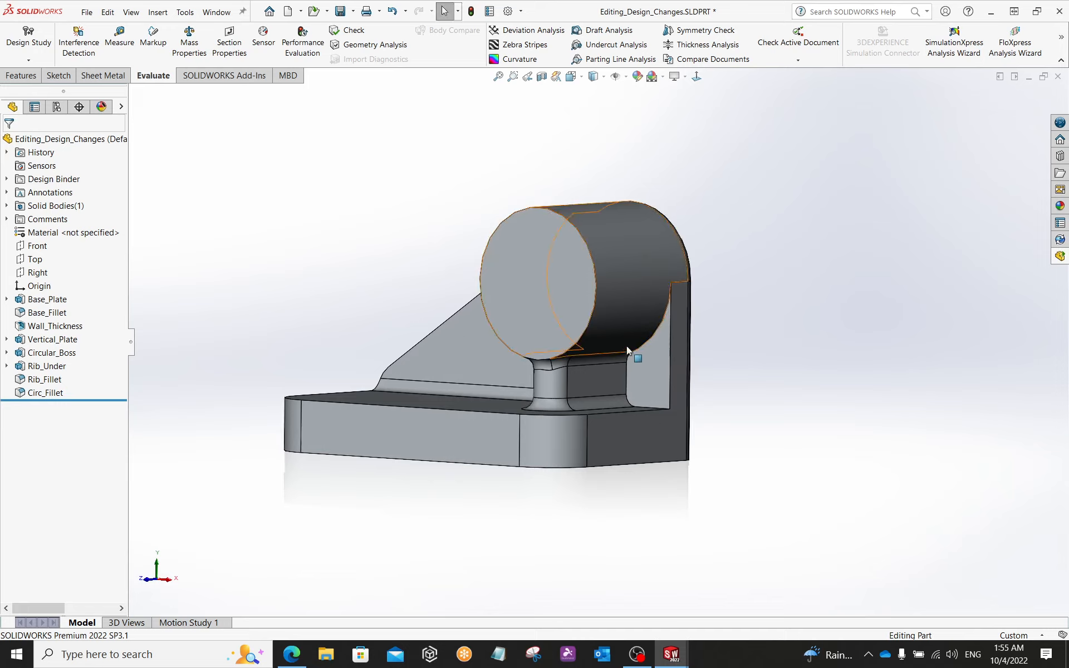
middle_click_drag(647, 409, 660, 407)
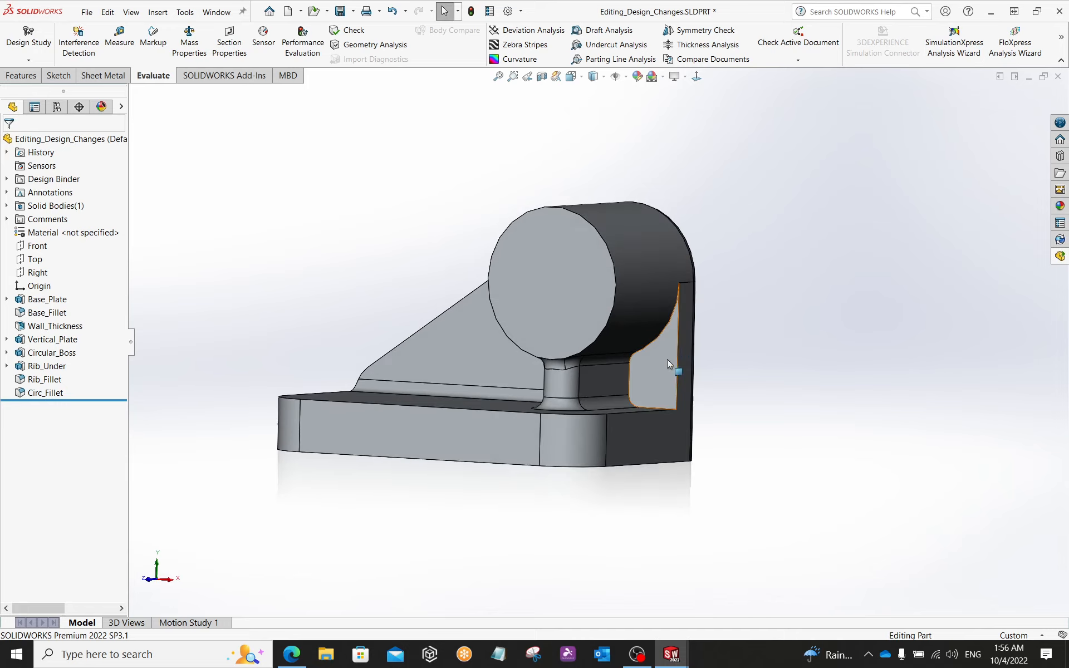
middle_click_drag(303, 284, 299, 313)
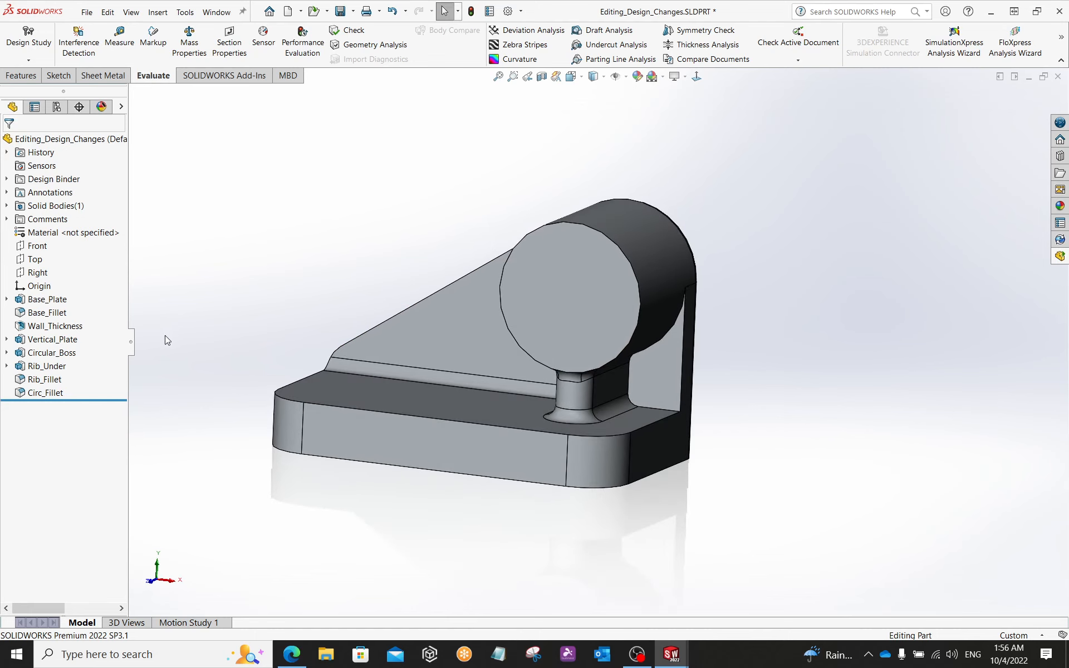
- Edit Circ_Fillet to add the unfilleted edge on the other side of the rib, where the upright plate meets the boss
right_click(56, 392)
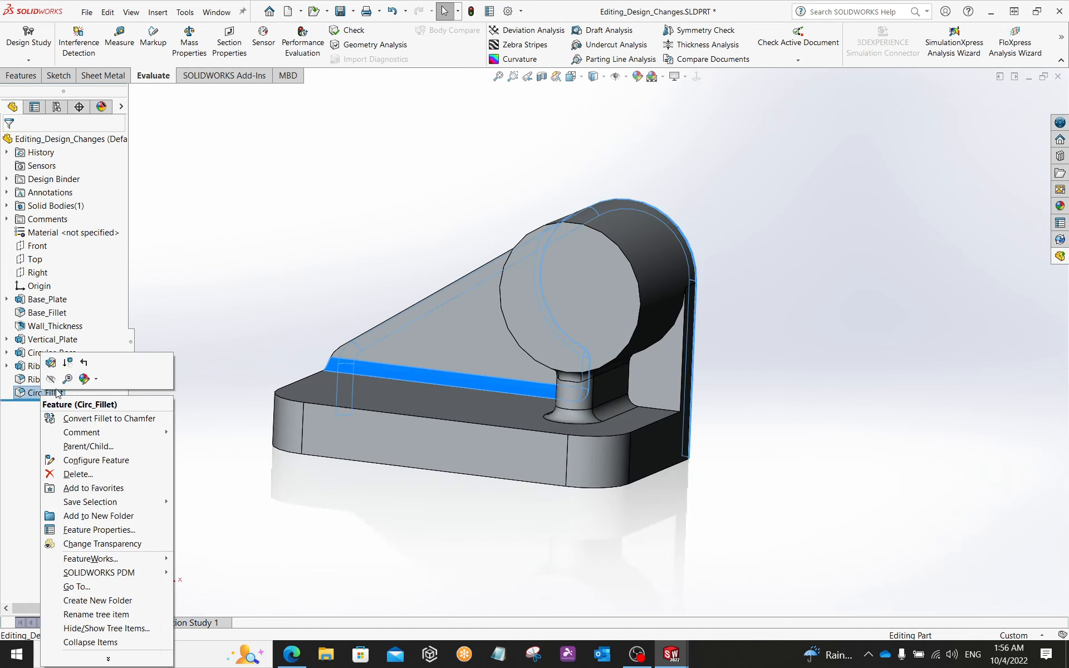
left_click(50, 363)
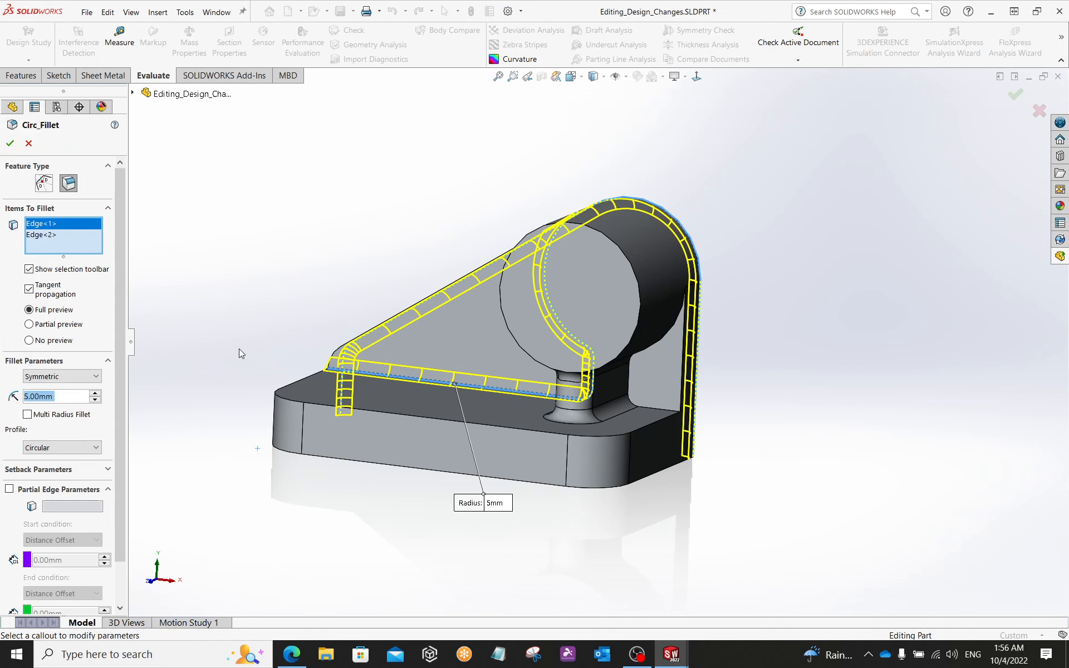
mouse_move(239, 349)
middle_mouse_down()
mouse_move(248, 353)
mouse_move(225, 317)
mouse_move(239, 325)
middle_mouse_up()
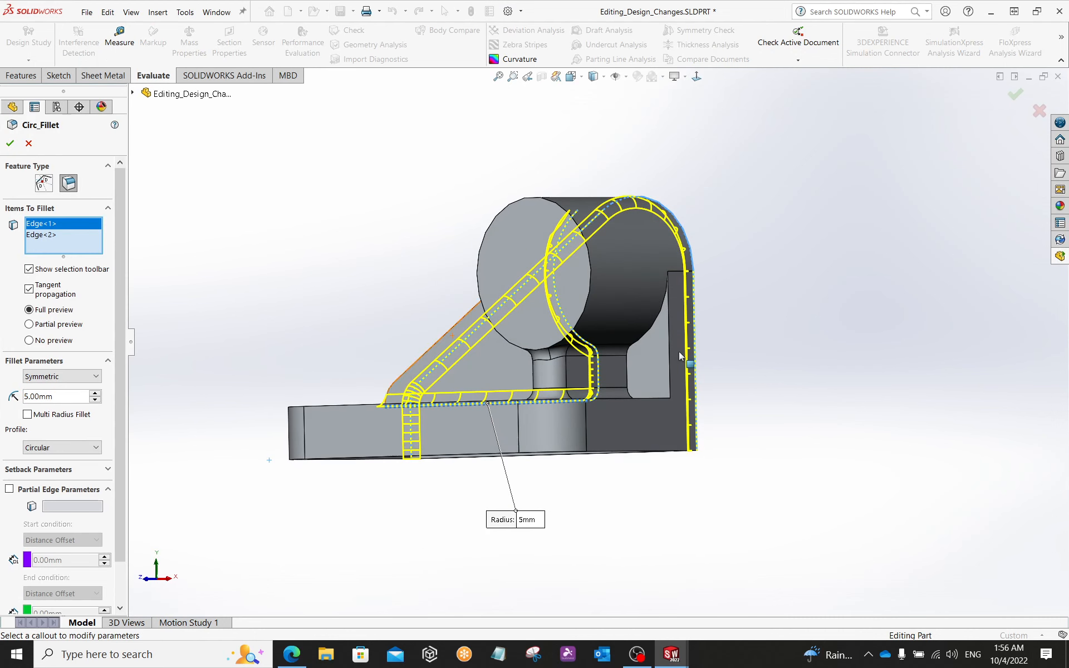
left_click(651, 332)
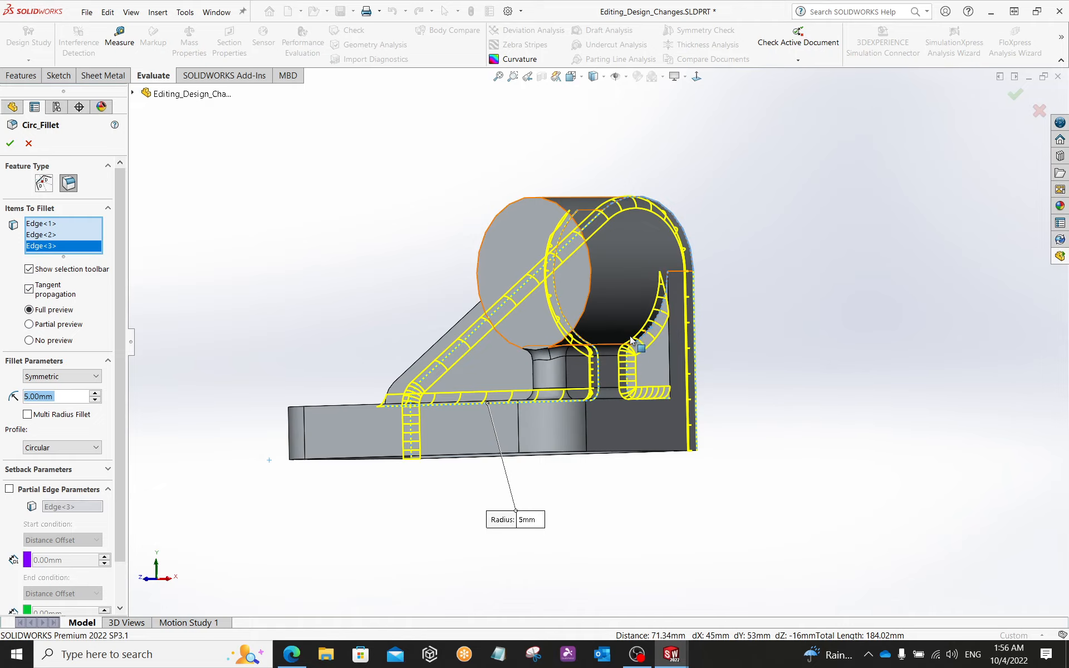
scroll(672, 399, "down", 5)
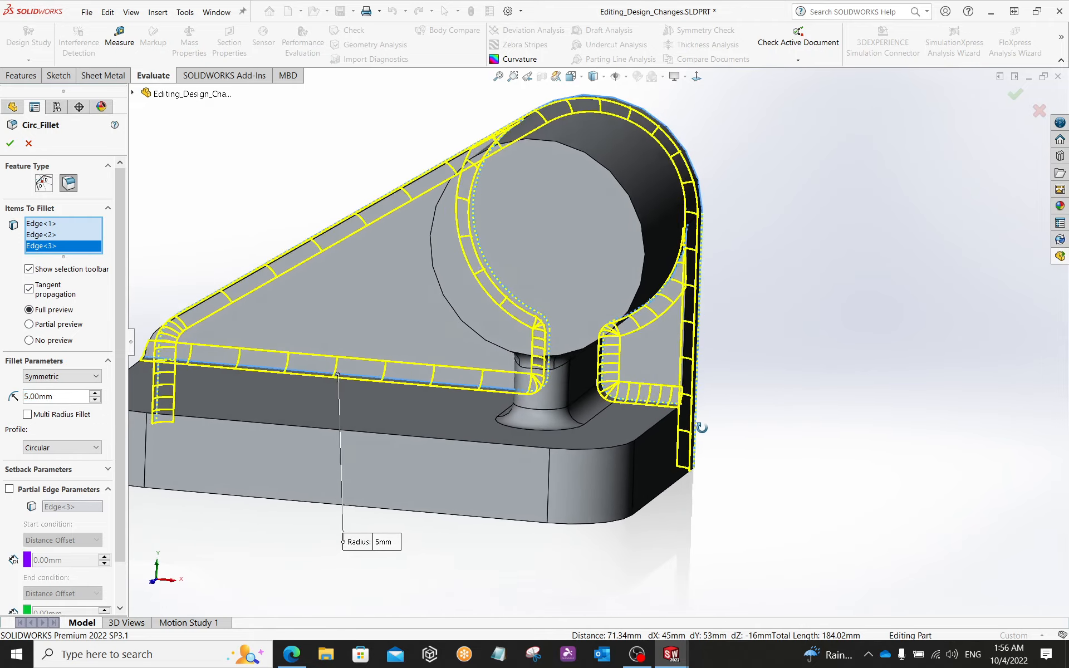
middle_click_drag(665, 402, 673, 329)
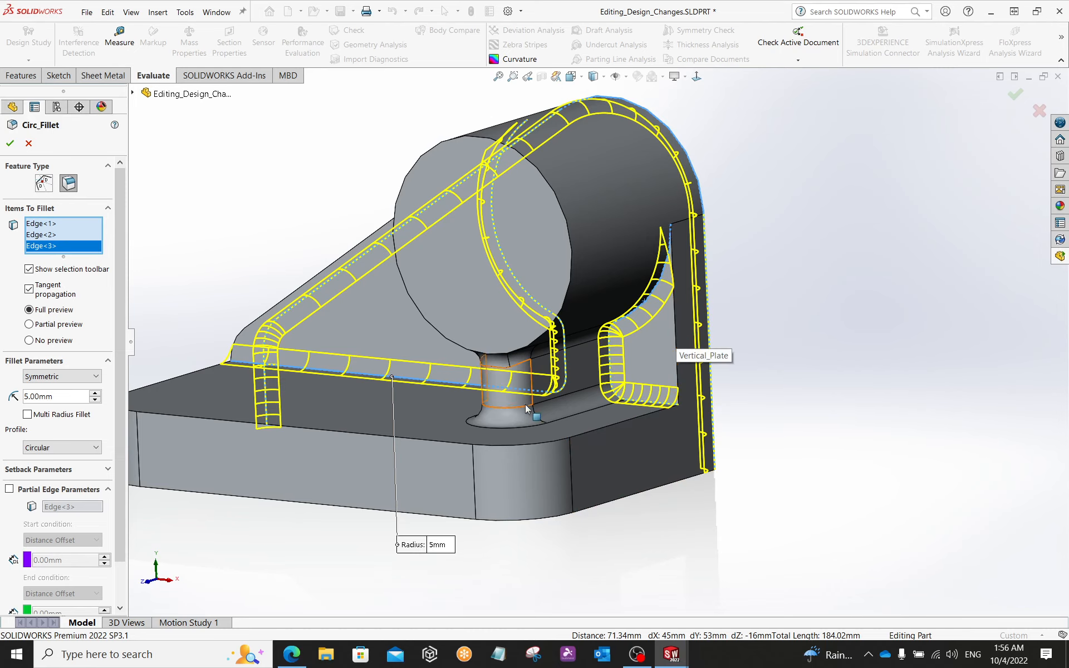
left_click(10, 143)
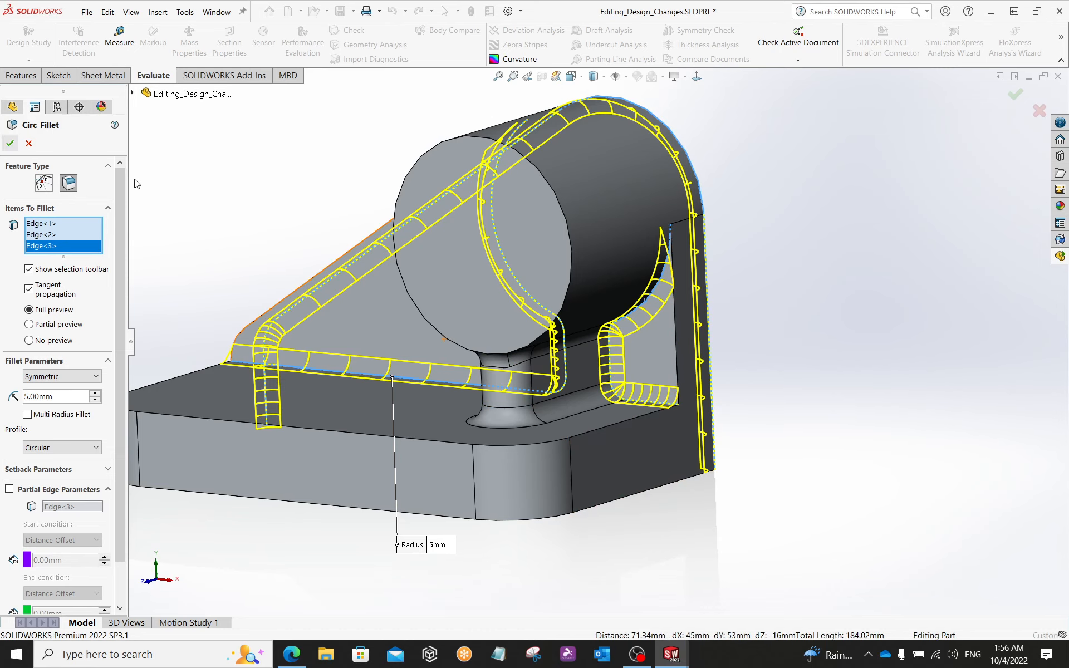
- Close the Editing_Design_Changes part without saving its changes and switch to the open Replace Entity part
mouse_move(276, 213)
middle_mouse_down()
mouse_move(301, 209)
mouse_move(273, 194)
middle_mouse_up()
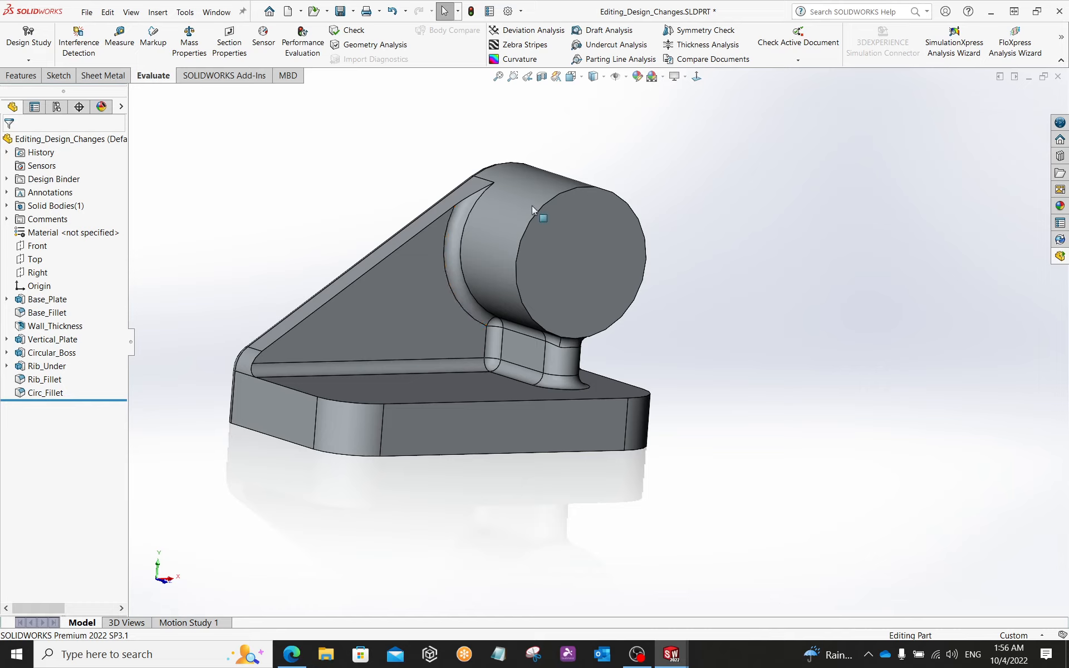
scroll(682, 252, "down", 2)
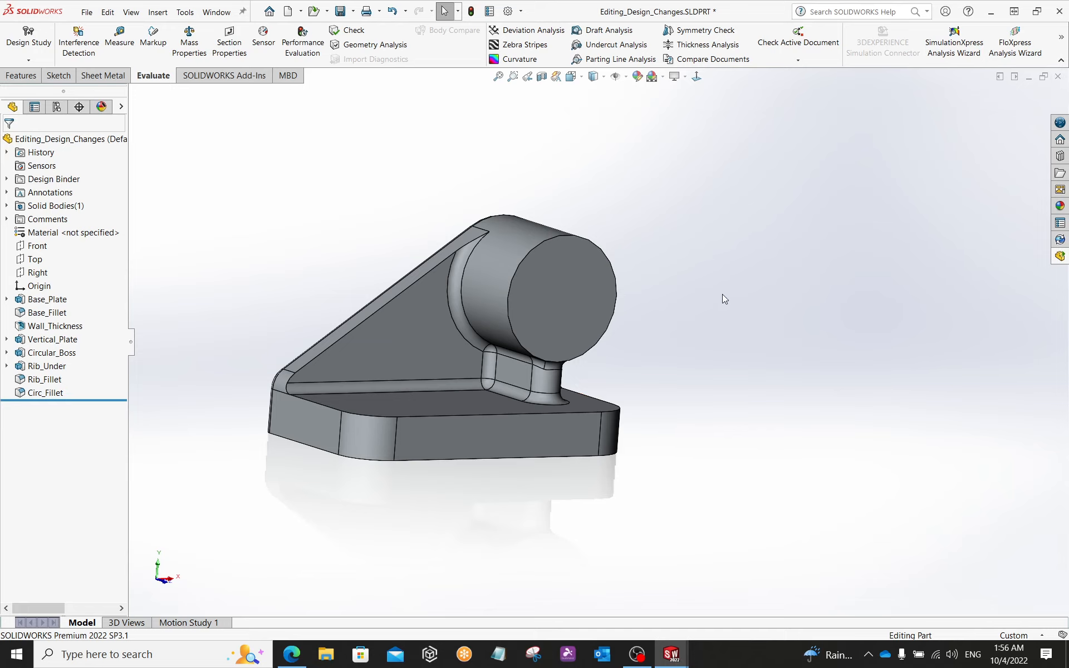
left_click(1066, 79)
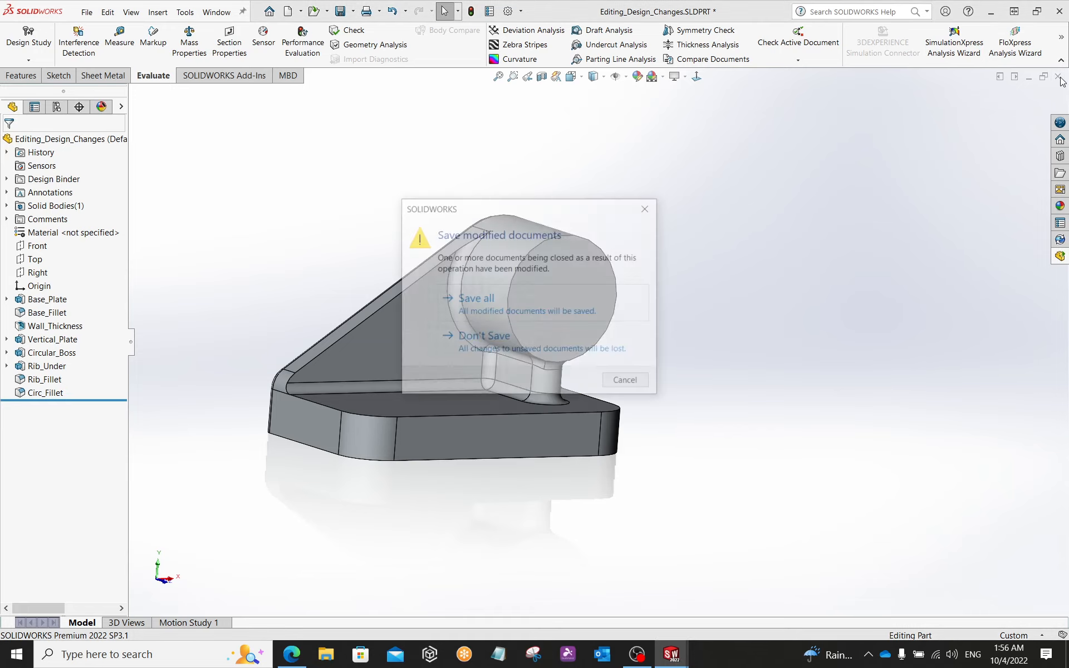
left_click(498, 343)
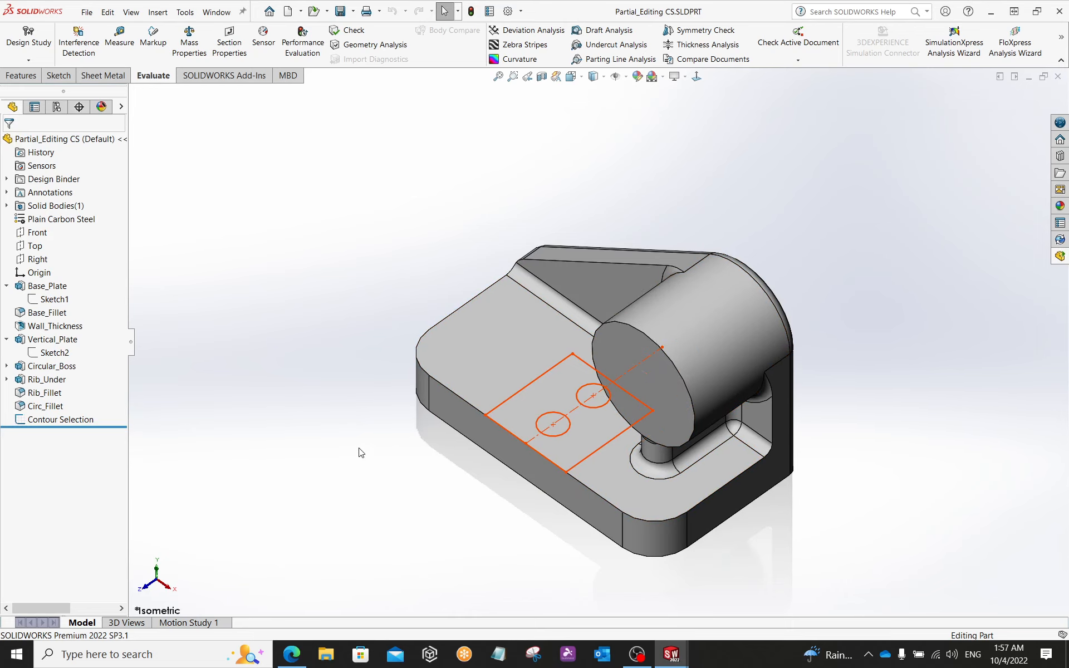
key("ctrl+Tab")
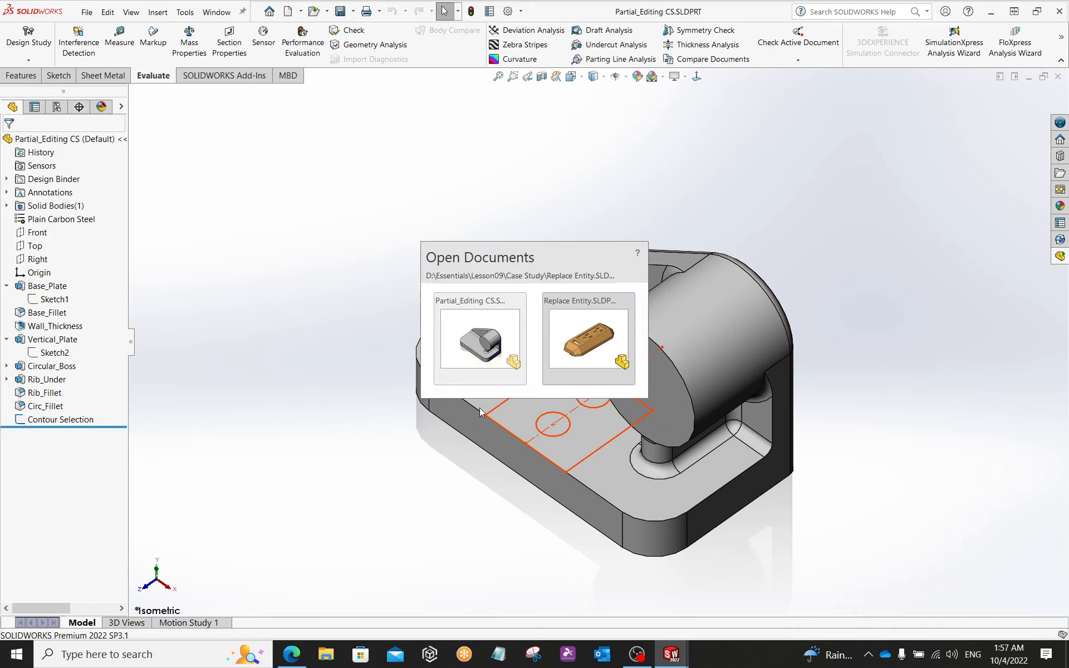
left_click(560, 348)
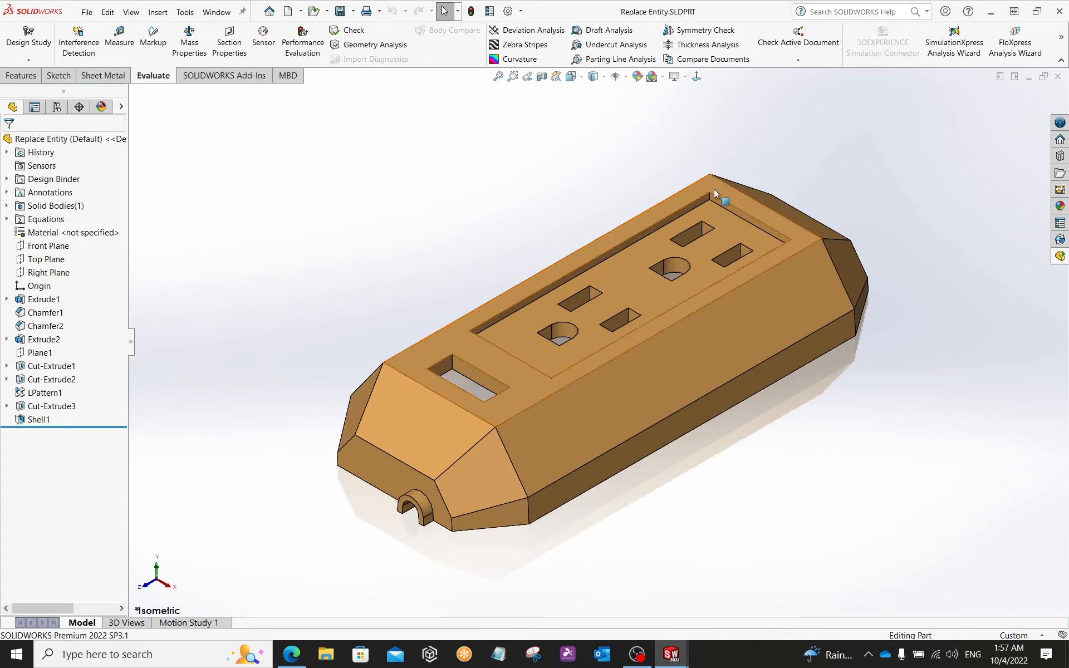
- Examine the Replace Entity housing from the front and in isometric view, including its sloped end faces and top cutouts
scroll(708, 444, "down", 2)
mouse_move(709, 444)
middle_mouse_down()
mouse_move(649, 246)
mouse_move(700, 437)
middle_mouse_up()
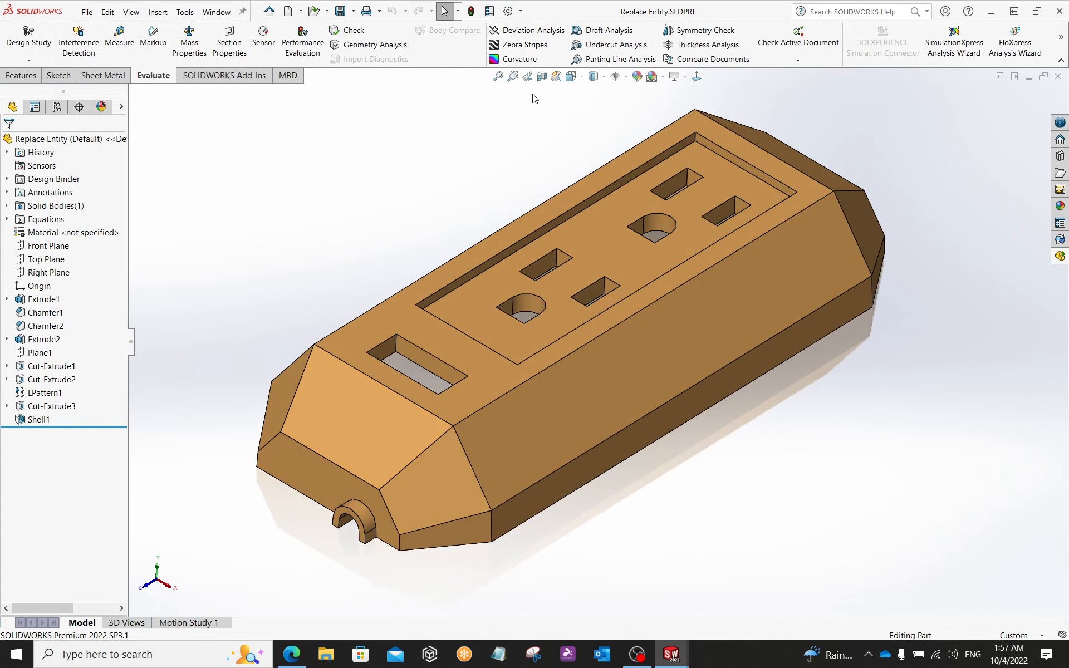
key("space")
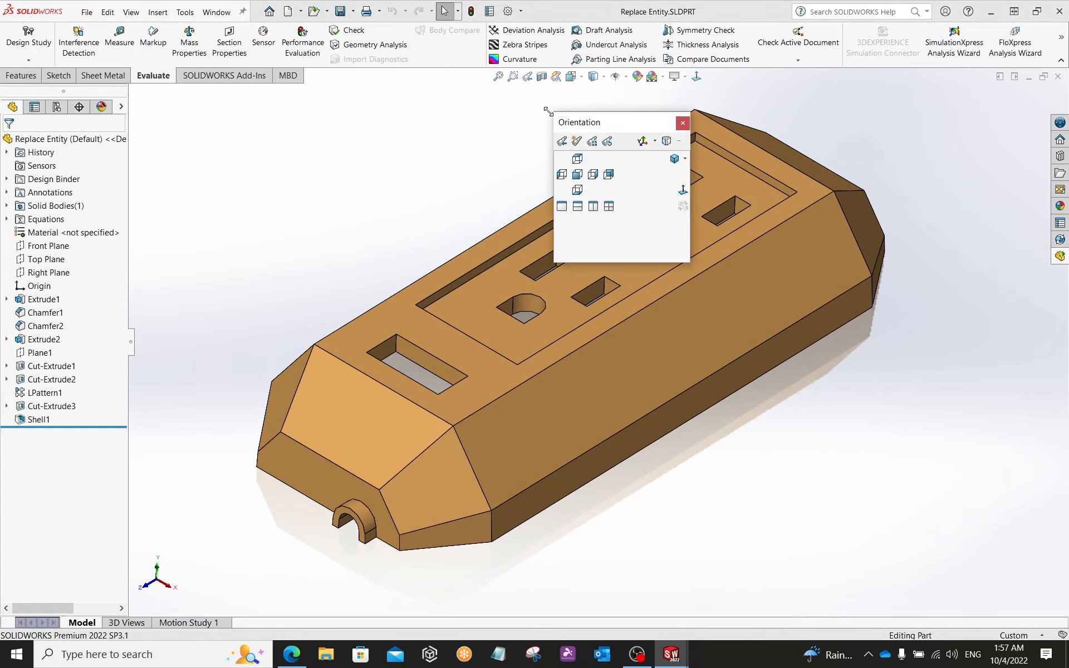
left_click(577, 176)
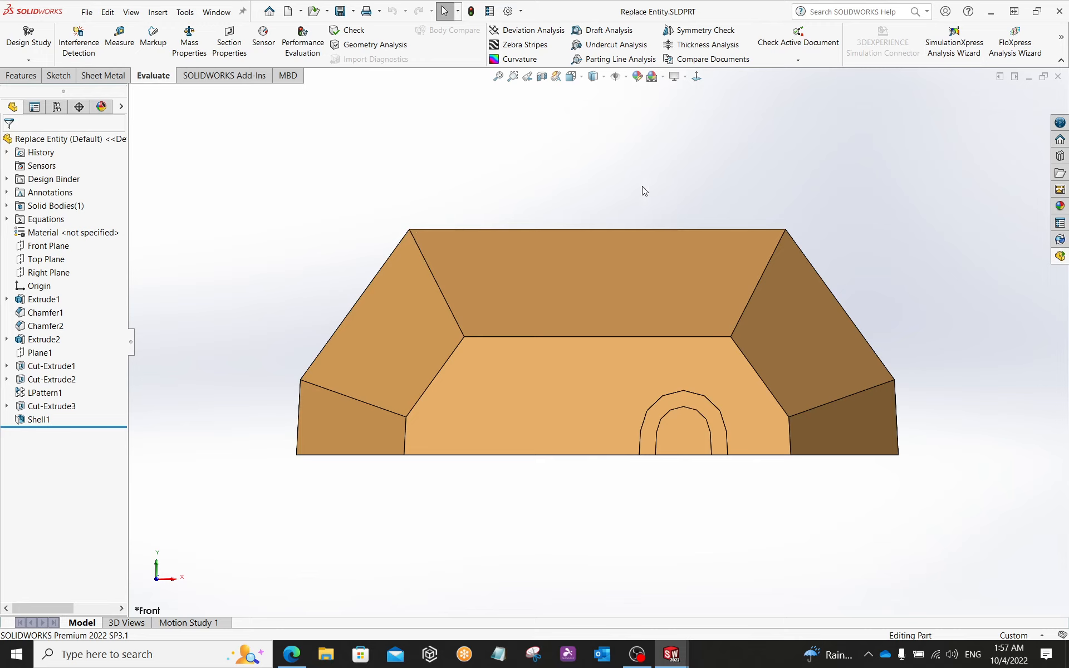
key("z")
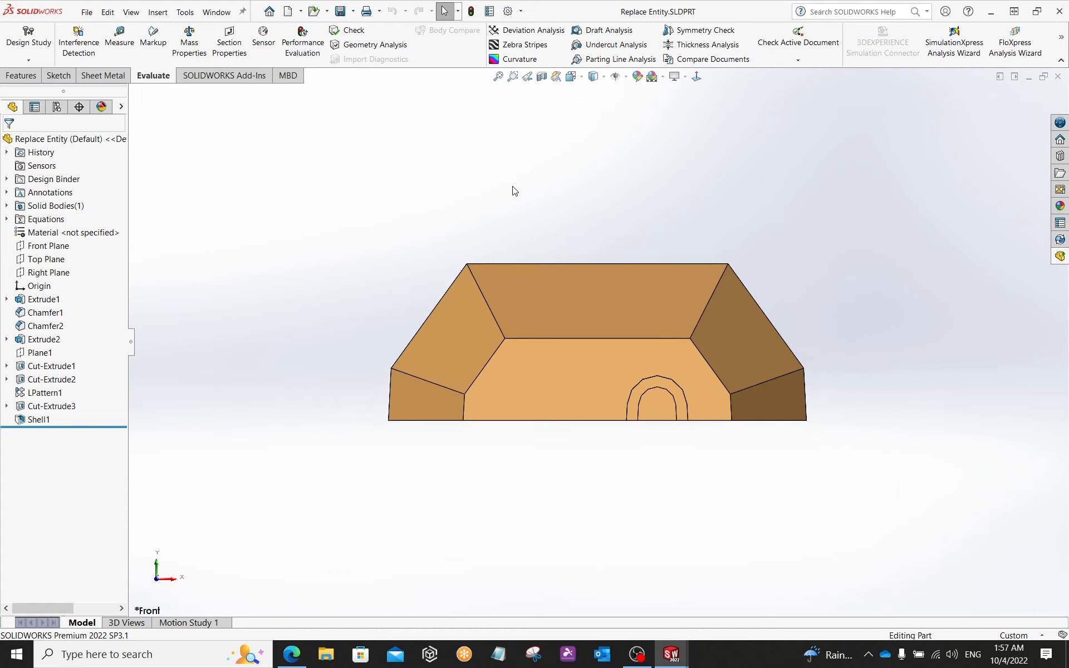
key("ctrl+7")
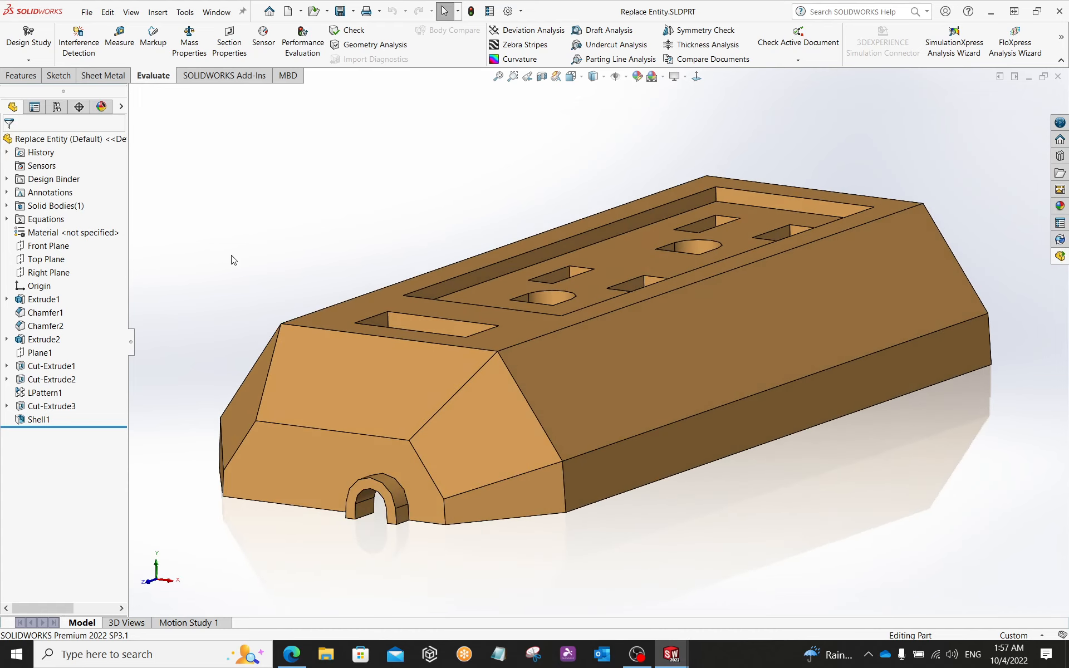
- Open Sketch1 under Extrude1, the housing's front cross-section profile, for editing
mouse_move(40, 301)
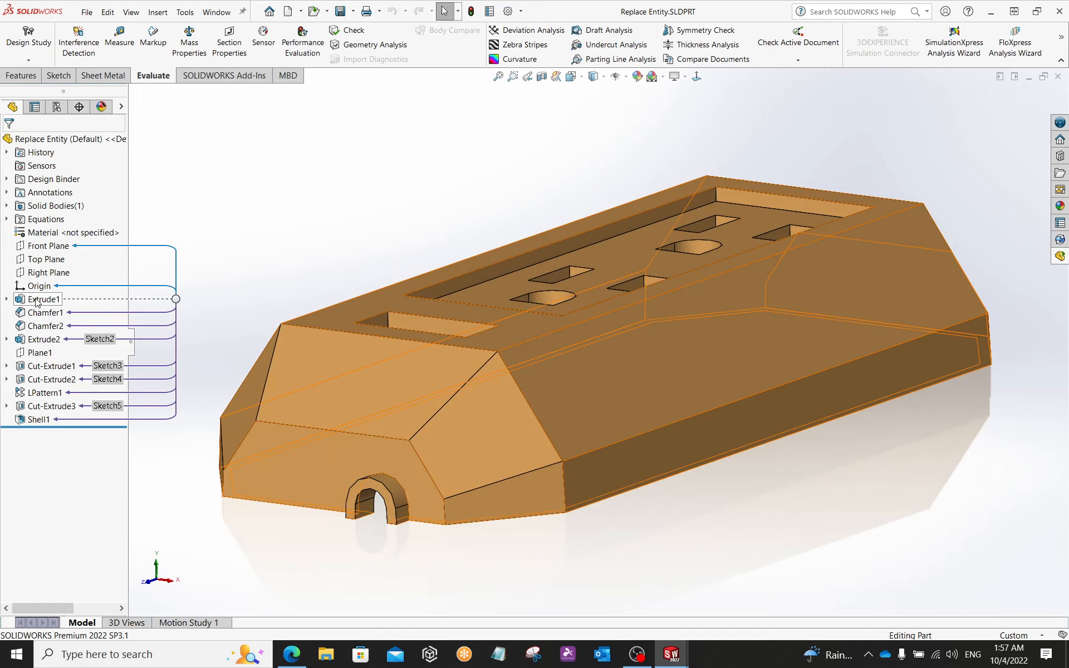
left_click(7, 299)
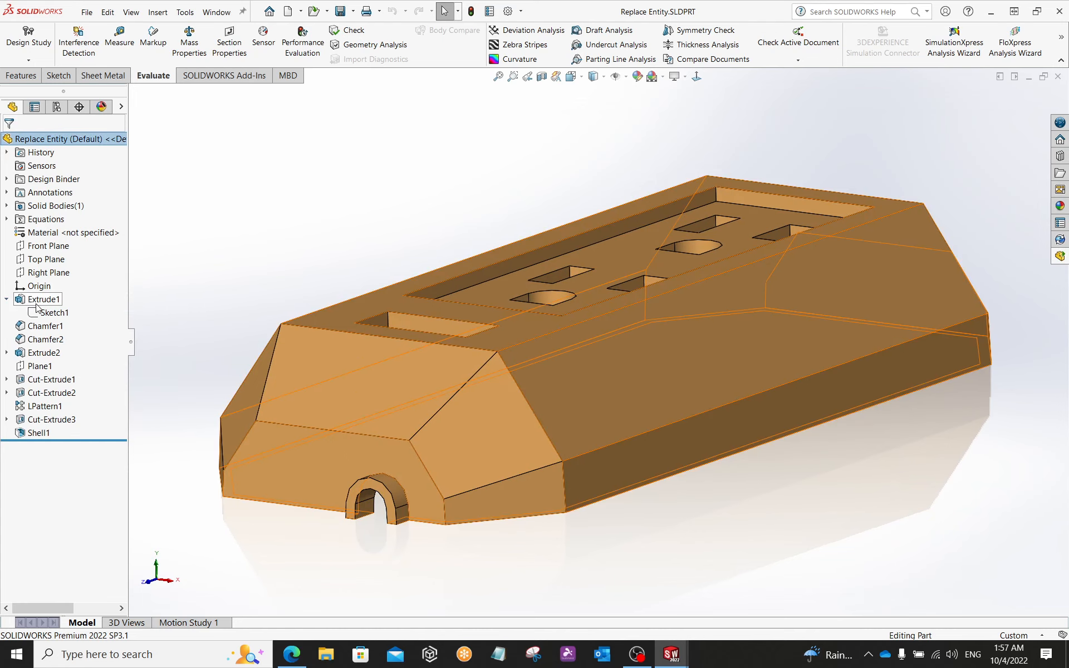
left_click(40, 312)
middle_click_drag(406, 321, 869, 185)
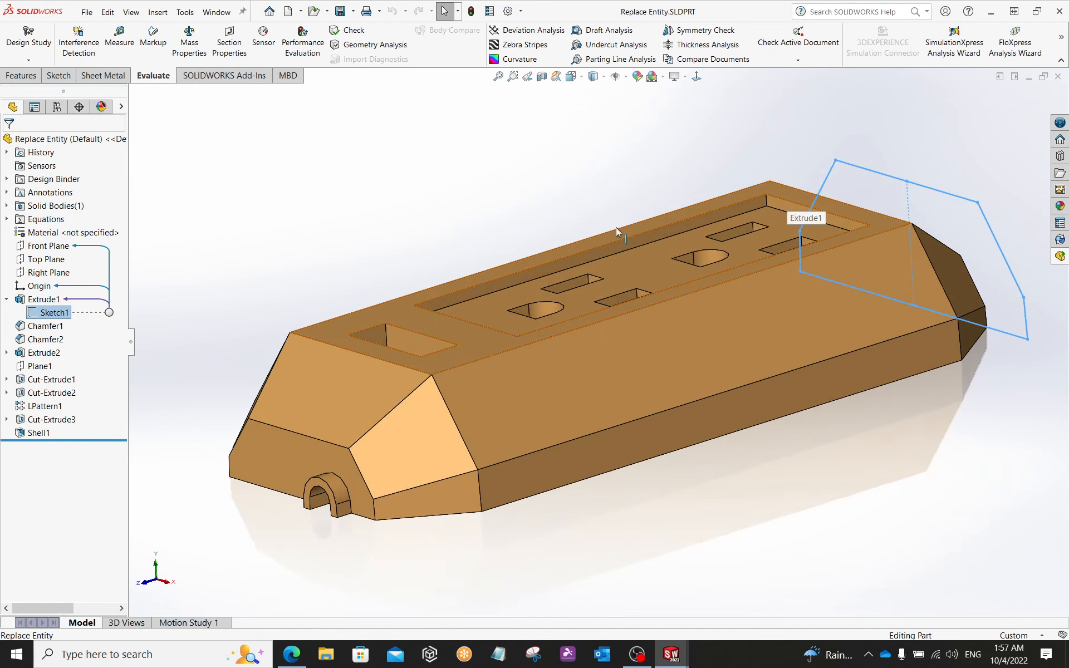
right_click(55, 313)
left_click(62, 282)
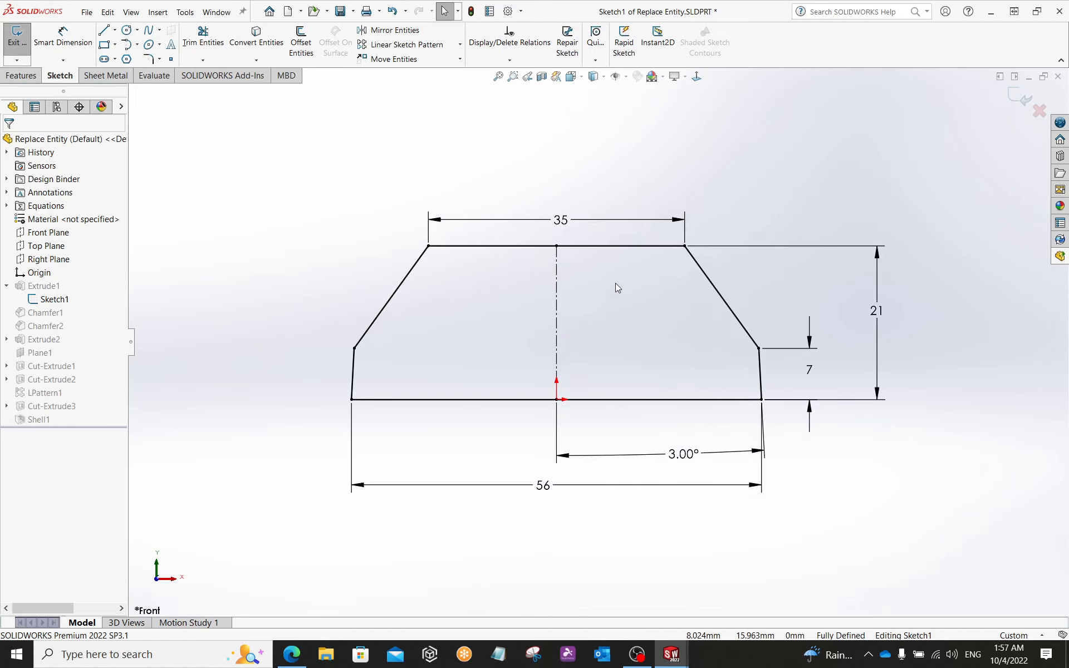
scroll(615, 283, "down", 2)
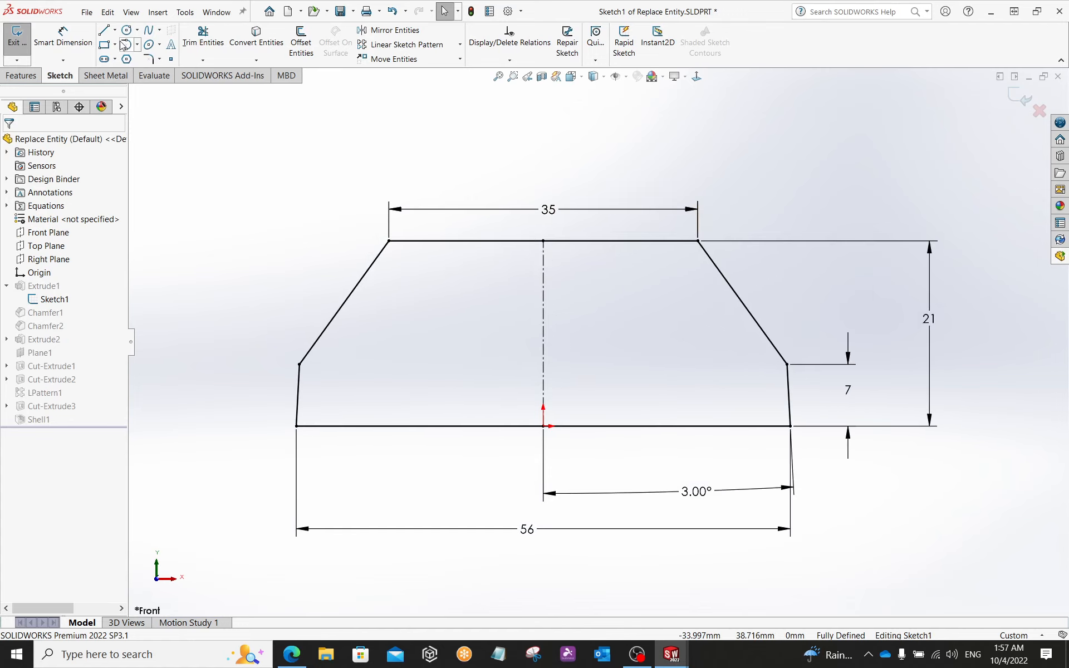
- Use a 3 Point Arc of radius 77 mm to replace the profile's top line, keeping that line as construction, and exit the sketch
left_click(137, 46)
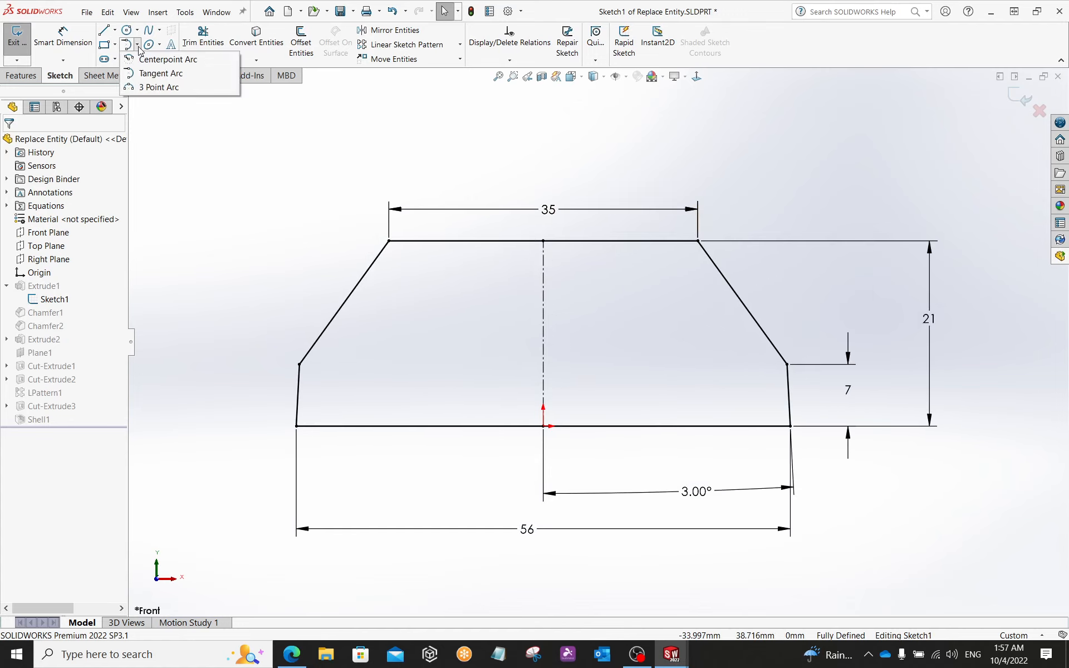
left_click(159, 87)
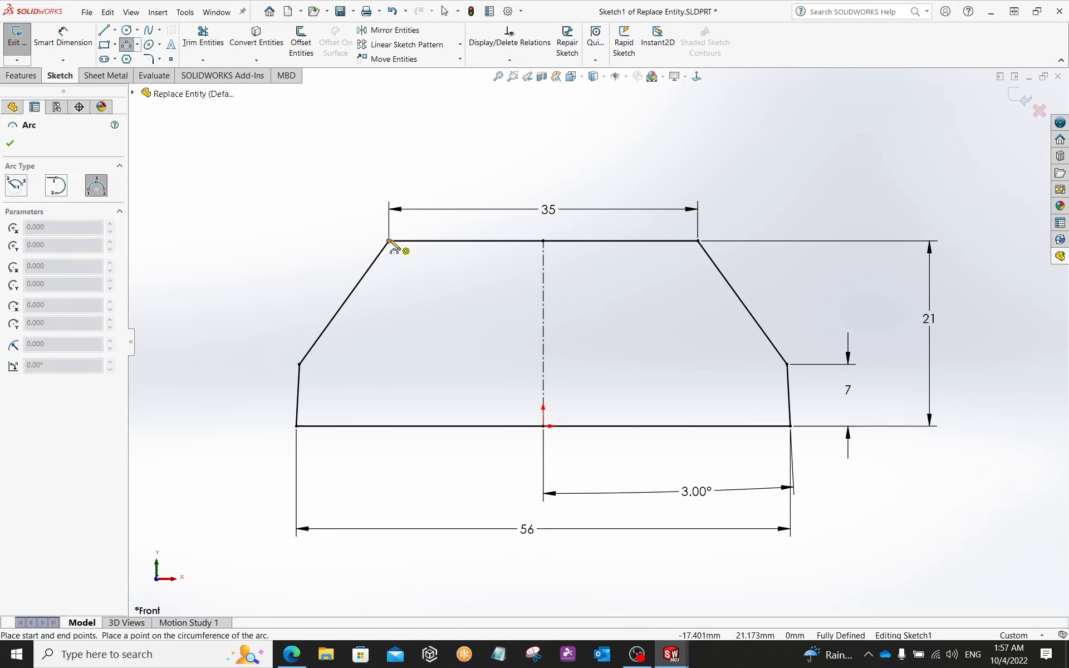
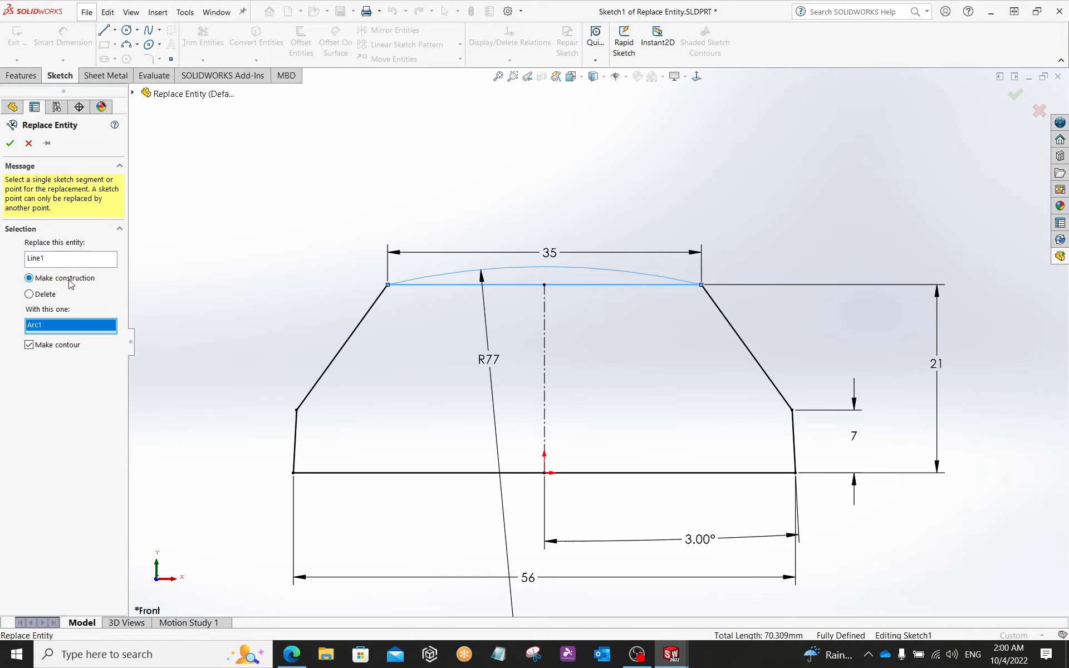
left_click(10, 143)
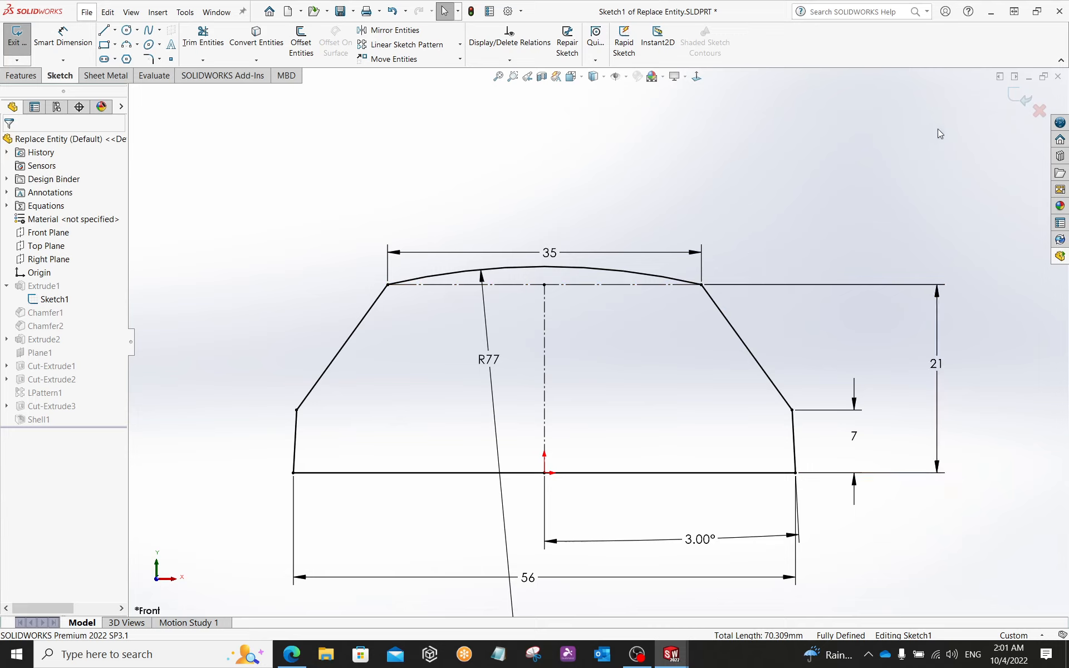
left_click(1020, 102)
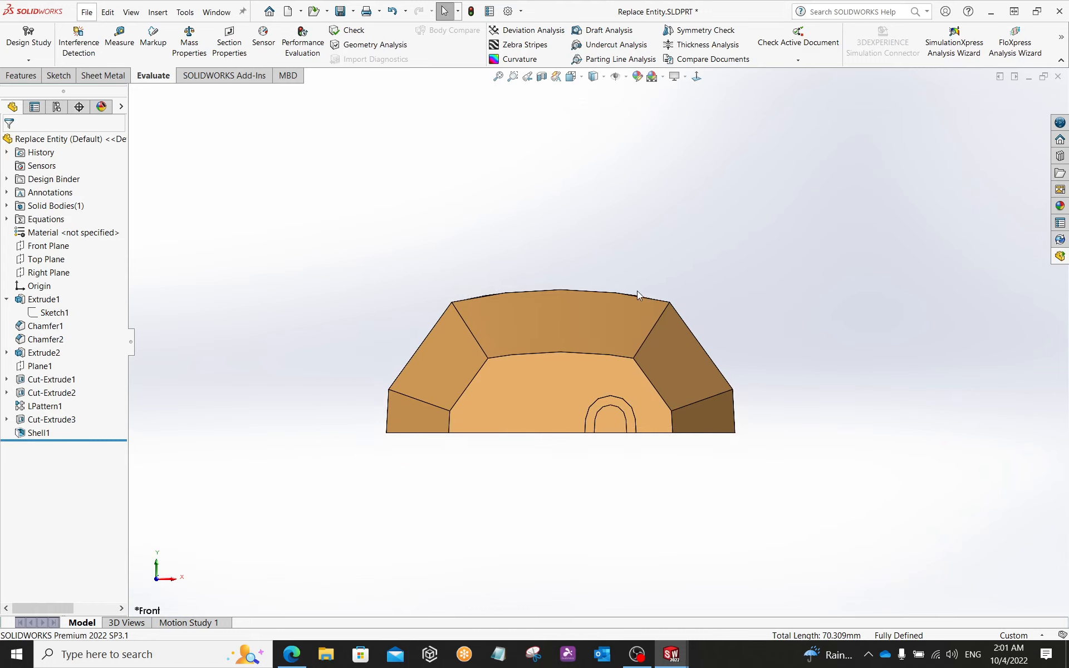
- Collapse the feature tree and roll the part back to directly after Chamfer2, leaving only the extrusion and two chamfers active
key("ctrl+7")
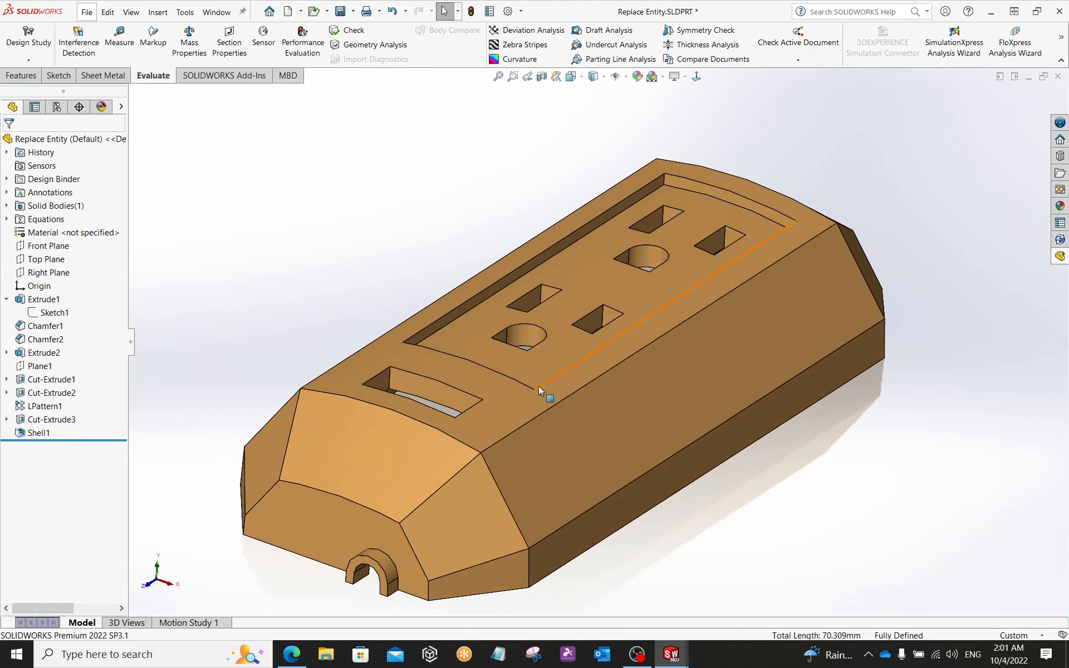
middle_click_drag(539, 390, 446, 373)
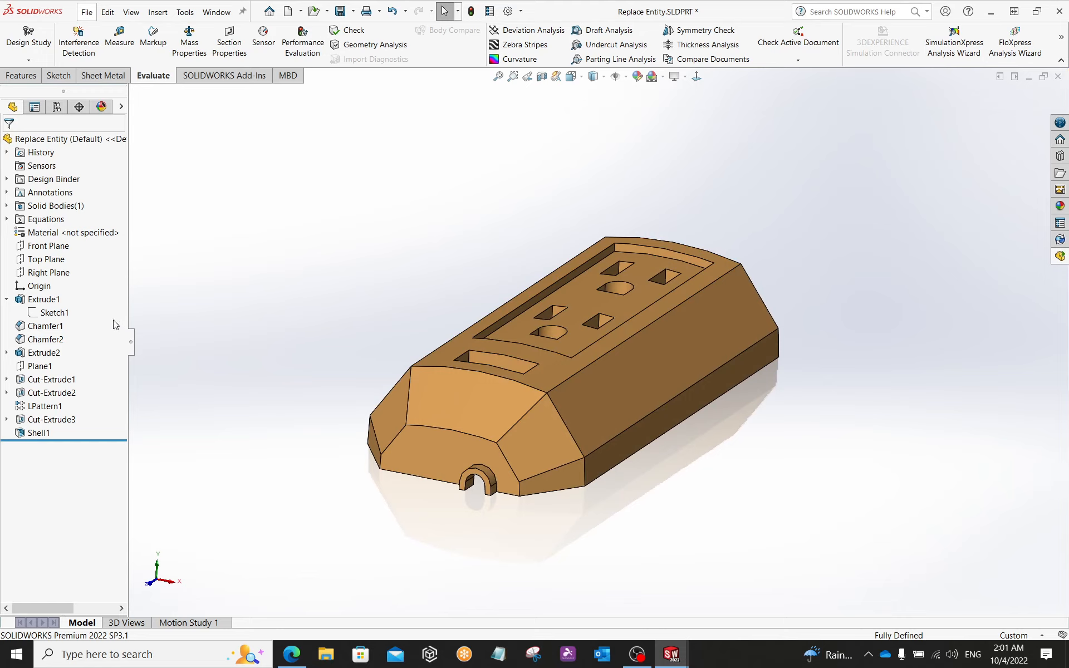
key("shift+c")
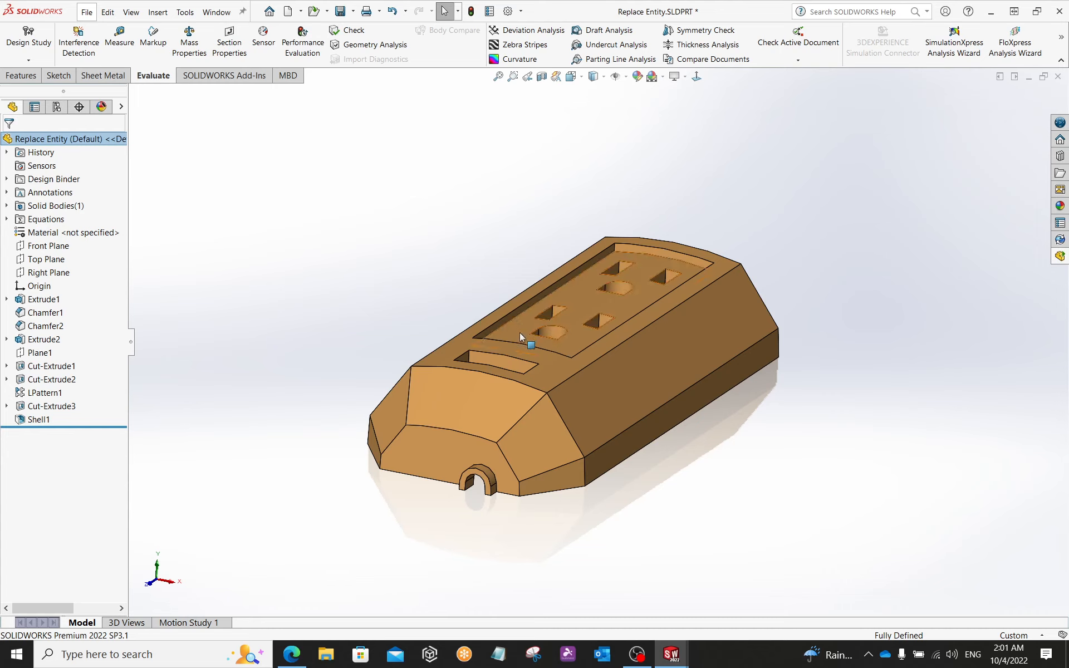
mouse_move(532, 390)
middle_mouse_down()
mouse_move(510, 396)
mouse_move(523, 402)
middle_mouse_up()
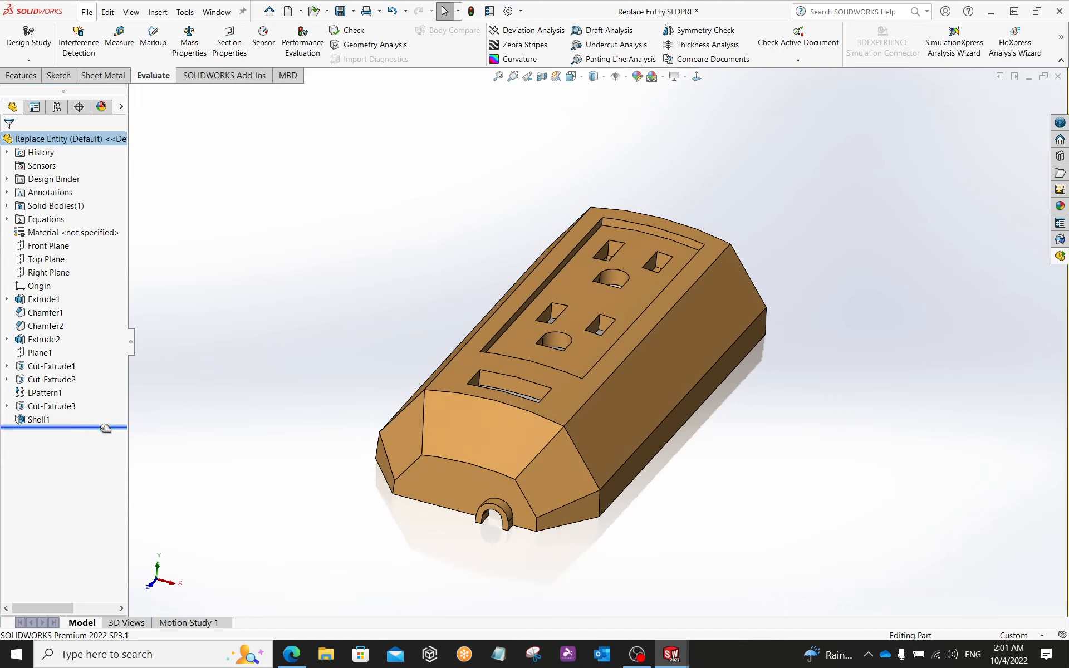
left_click_drag(106, 428, 121, 333)
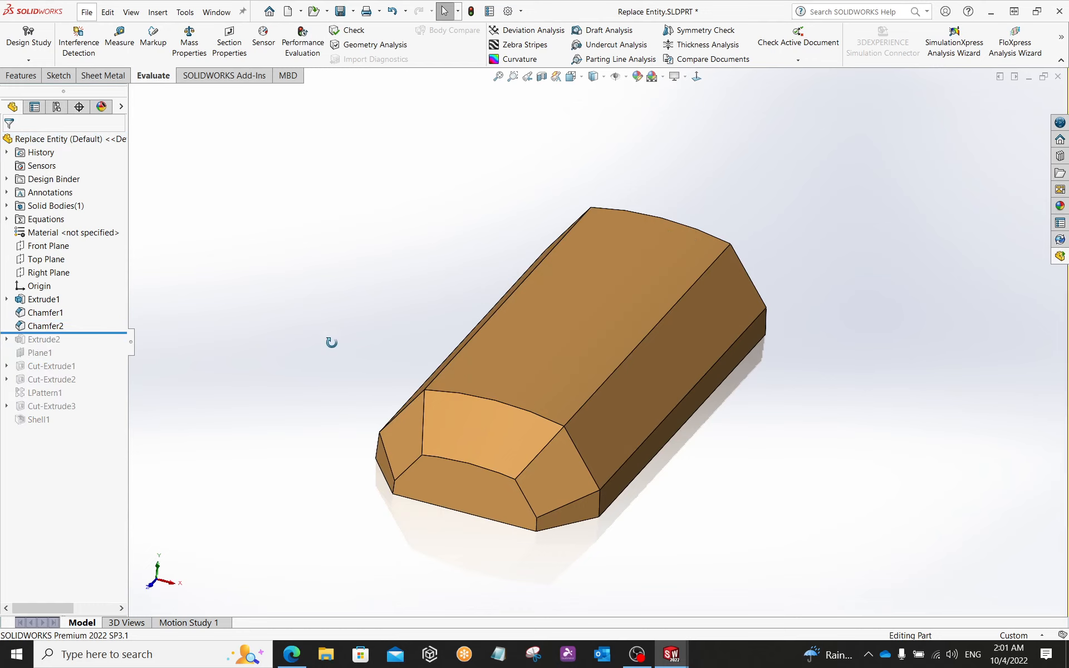
- Review the edges and distances defined in Chamfer1 on the curved front end without changing them, keeping the part open
middle_click_drag(332, 341, 251, 341)
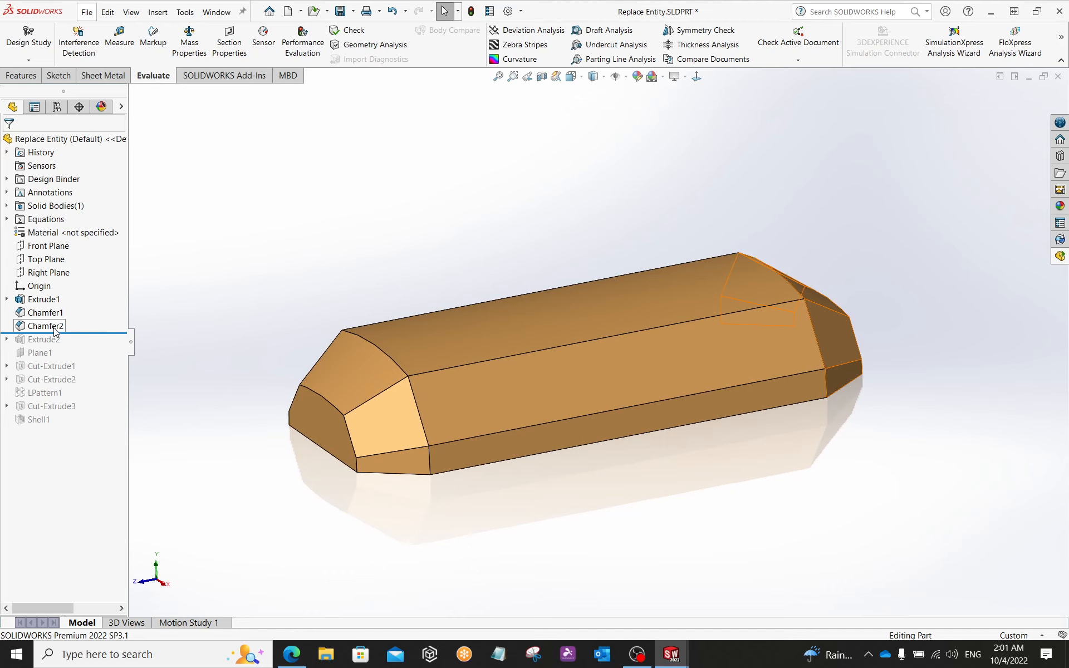
right_click(49, 313)
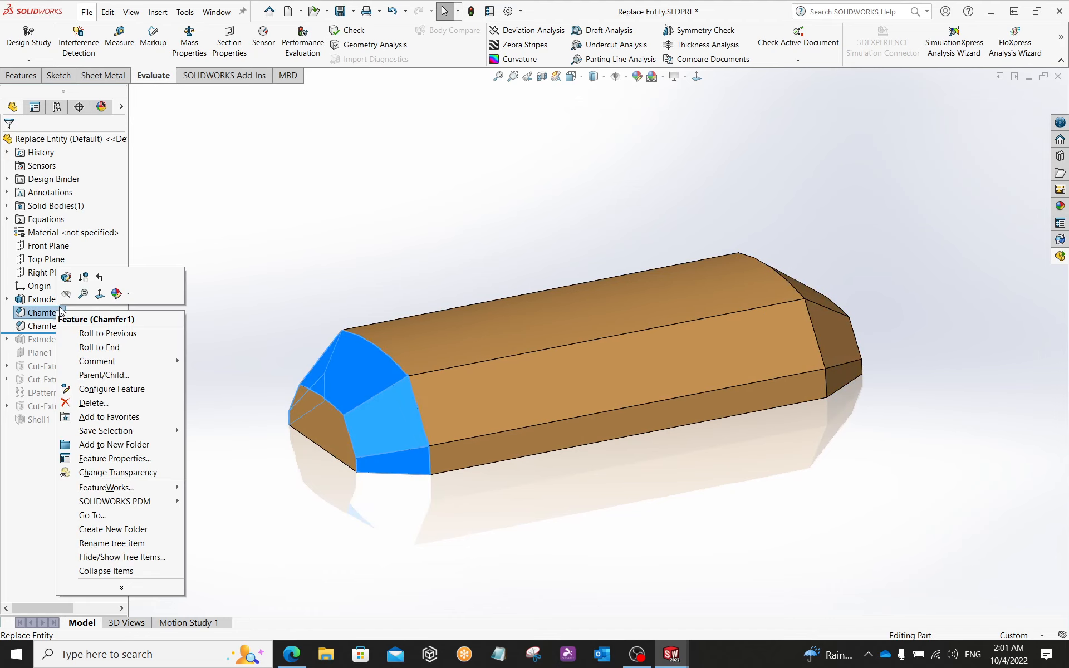
left_click(74, 280)
middle_click_drag(245, 358, 296, 367)
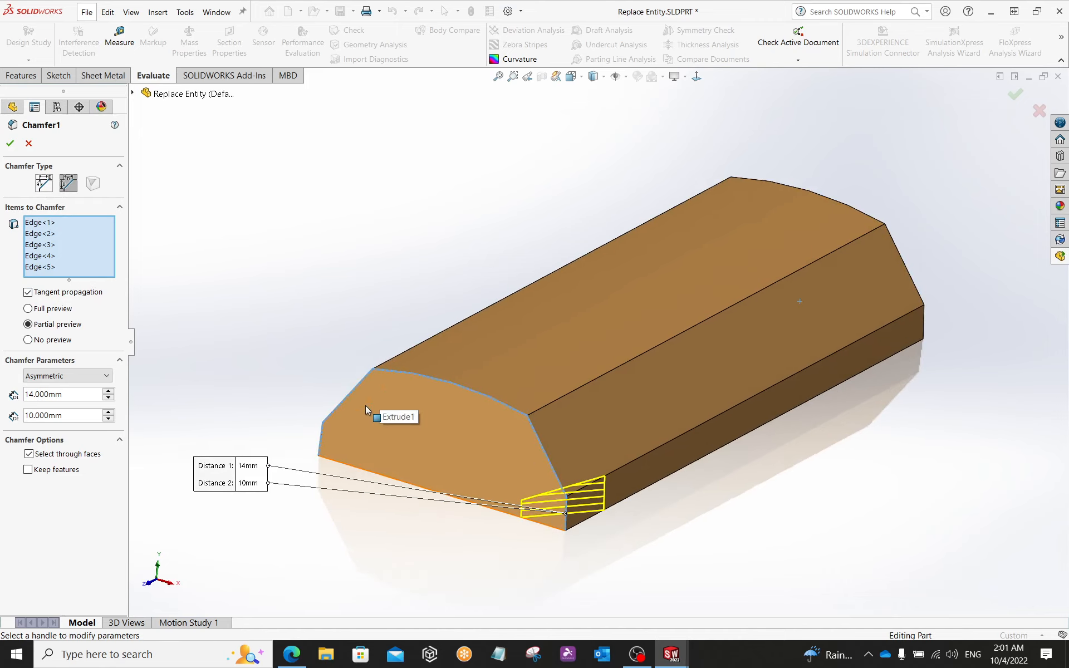
scroll(366, 411, "down", 2)
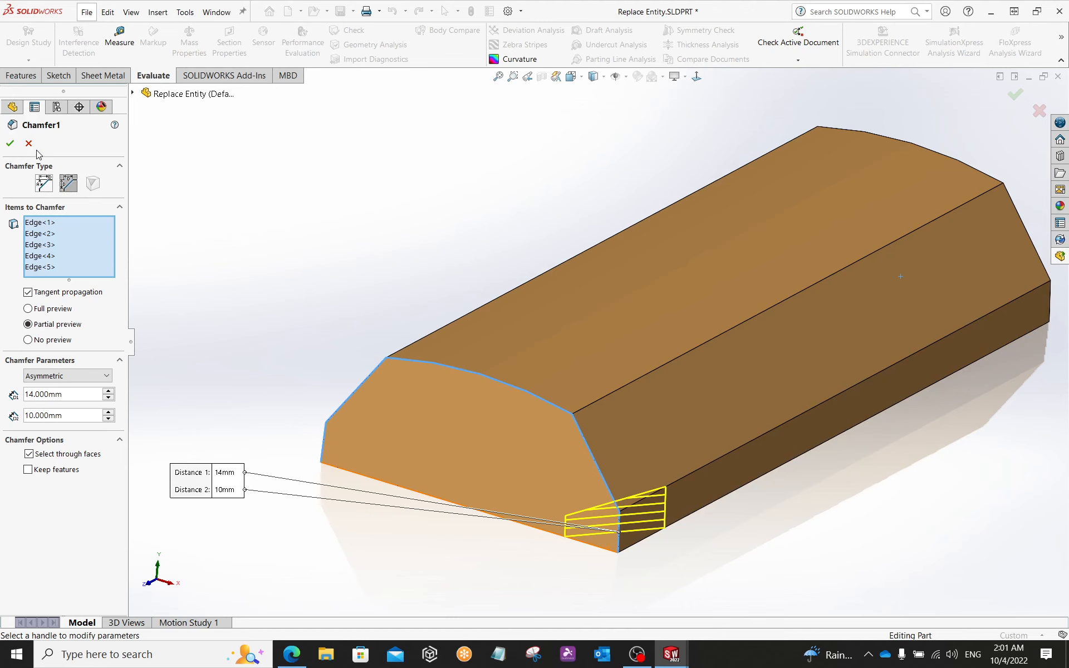
left_click(11, 144)
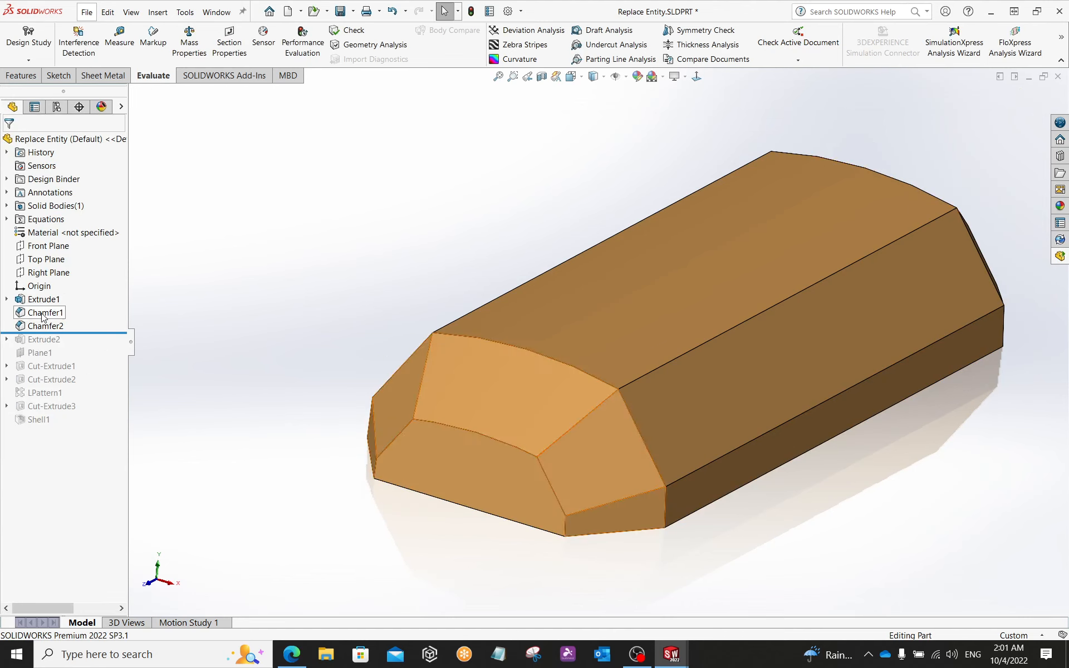
left_click(1058, 77)
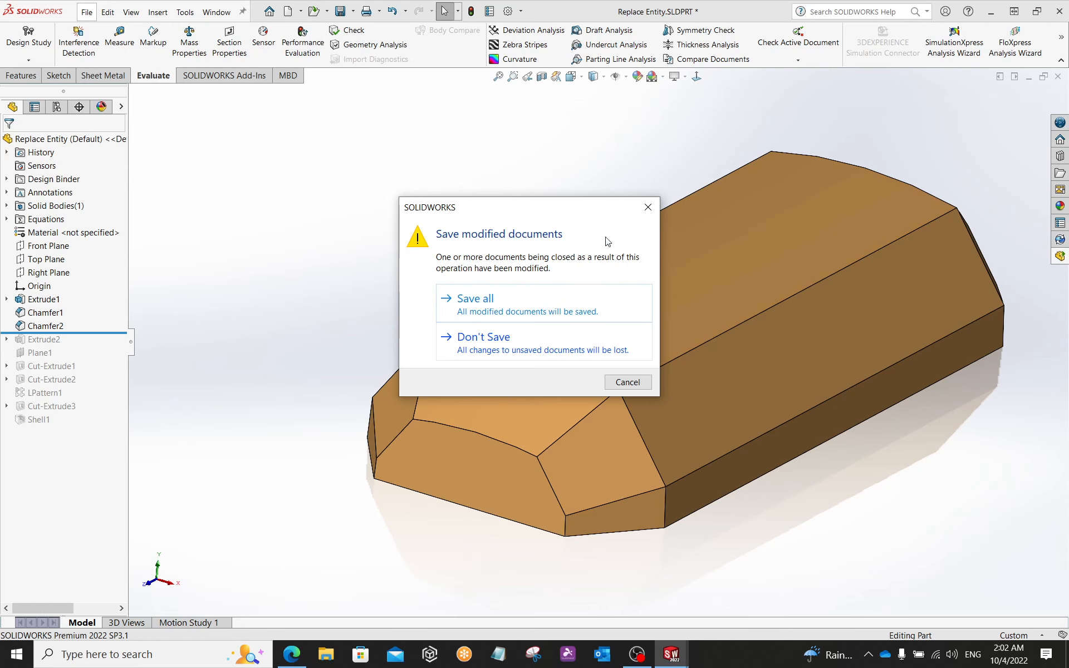
left_click(648, 207)
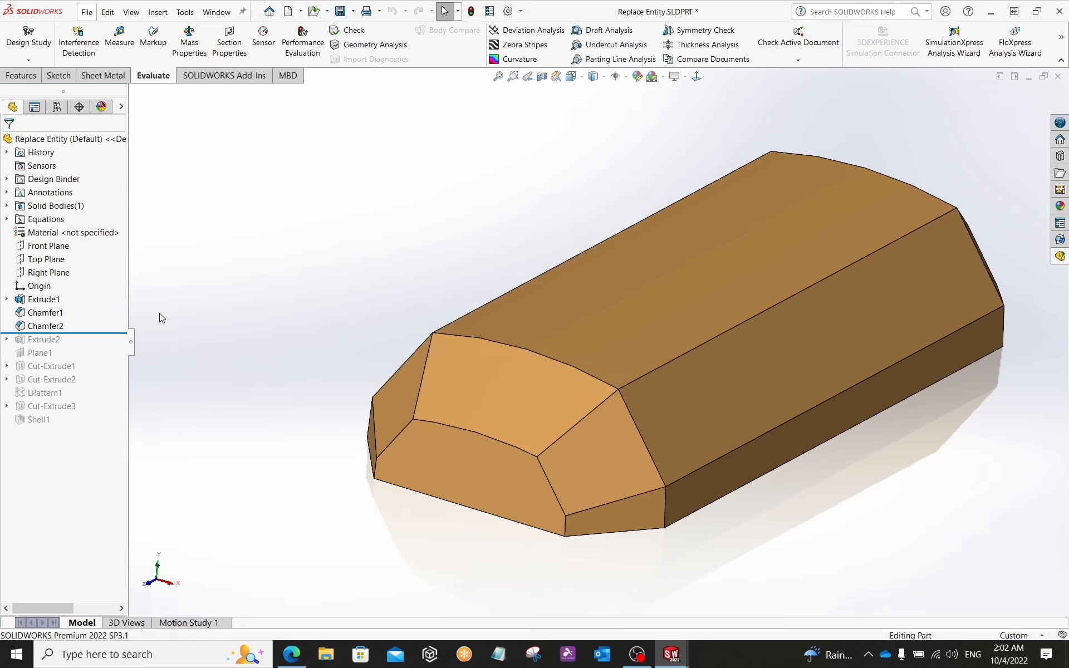
- Reopen the profile sketch of Extrude1 for editing, with the arc and the construction line below it in view
right_click(46, 302)
left_click(71, 272)
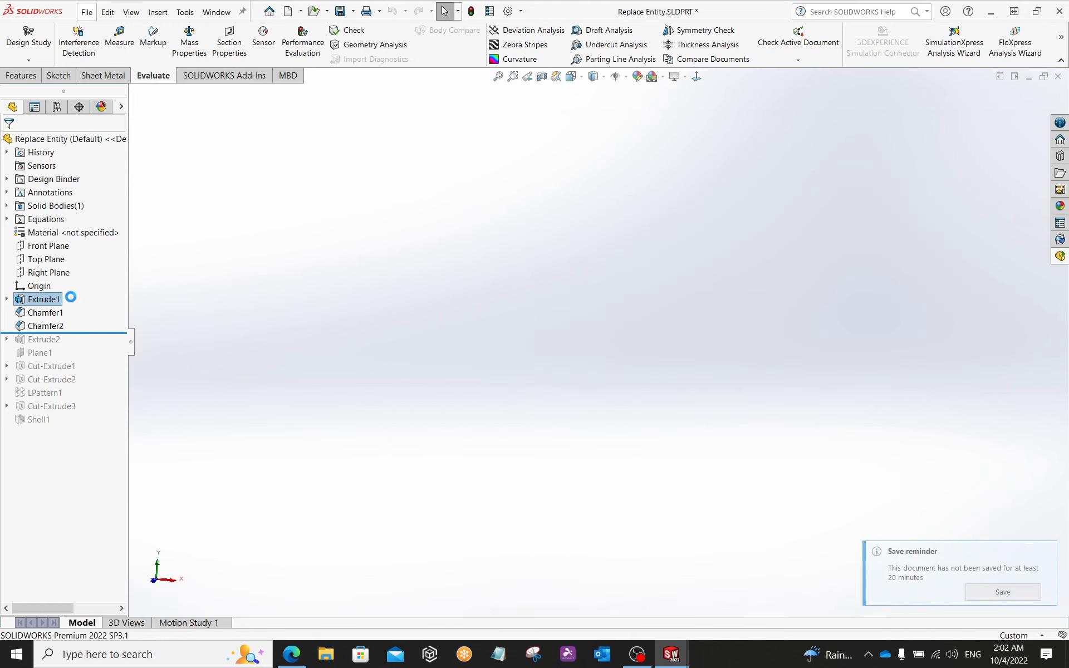
scroll(612, 273, "down", 5)
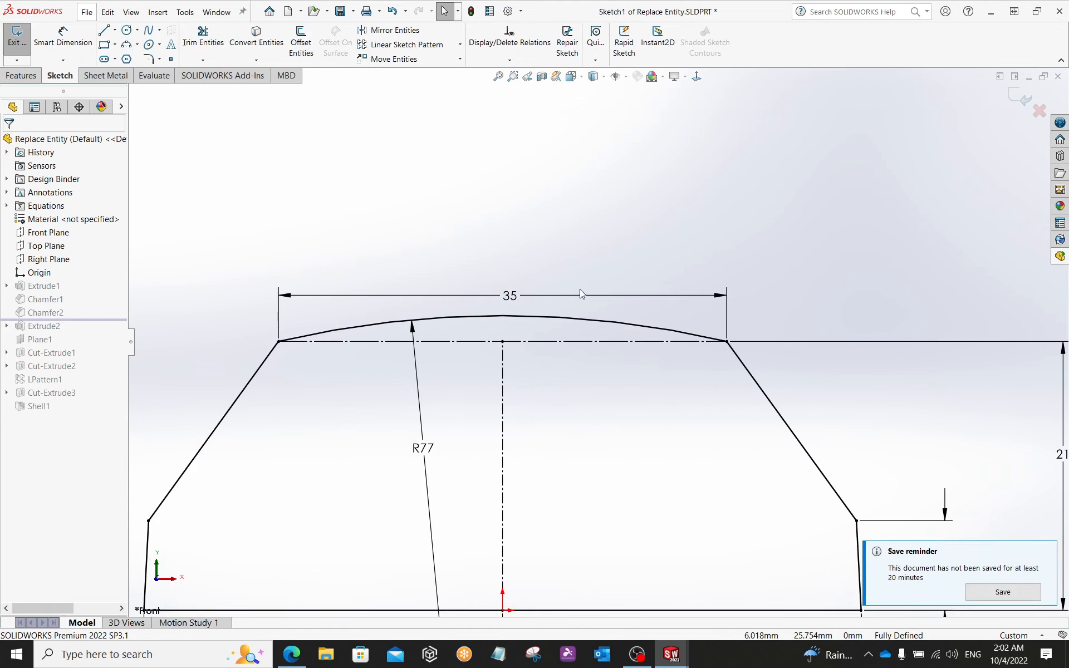
scroll(596, 359, "down", 2)
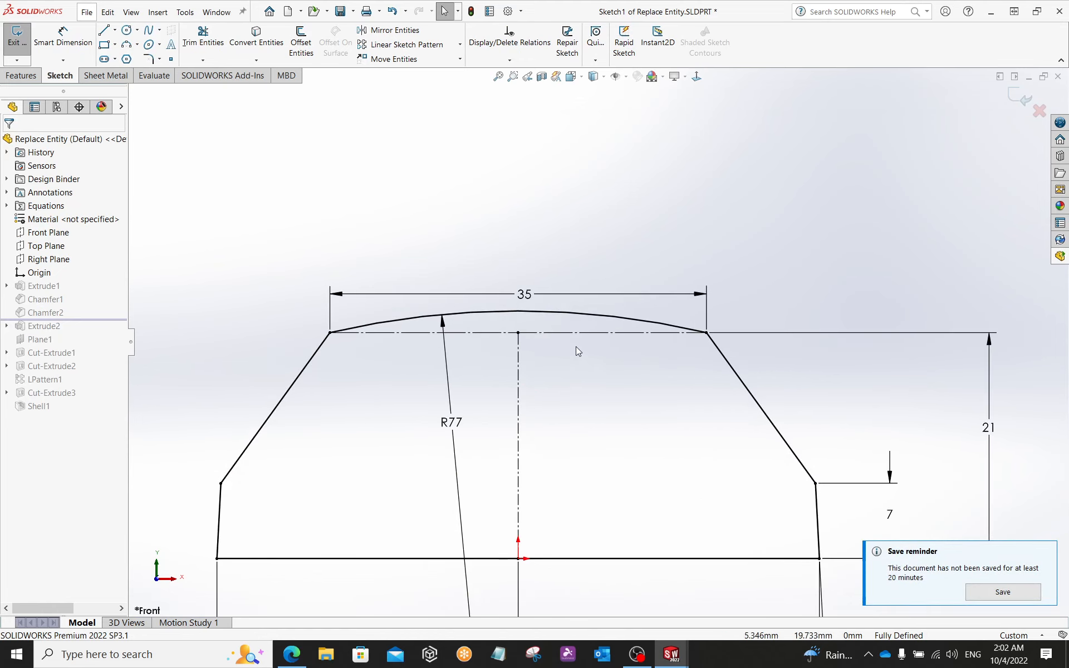
left_click(562, 316)
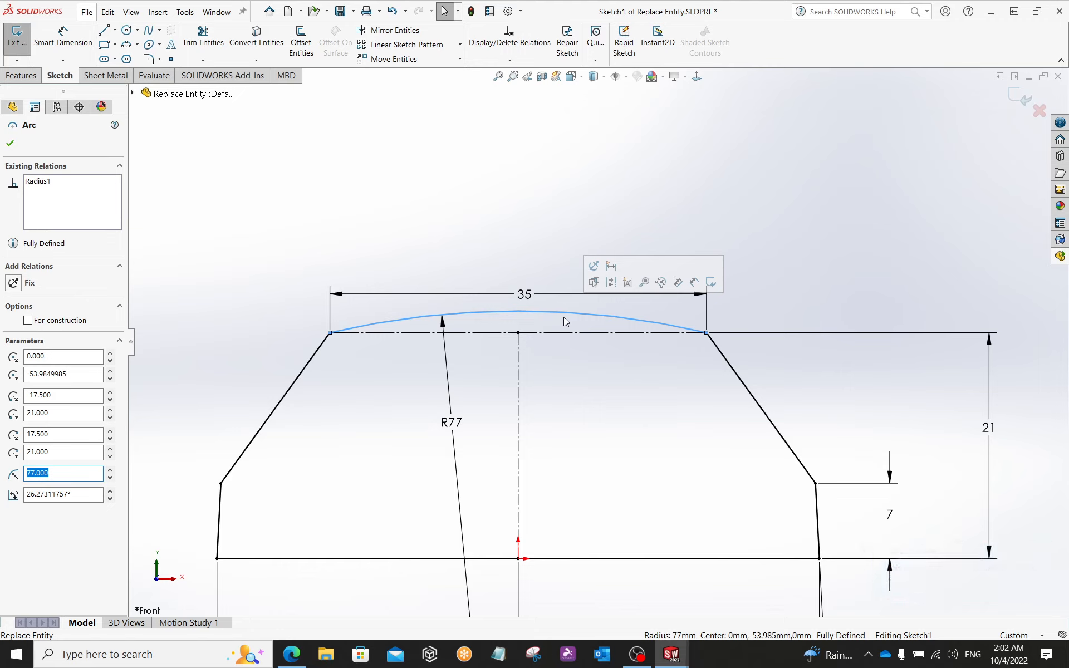
key("Delete")
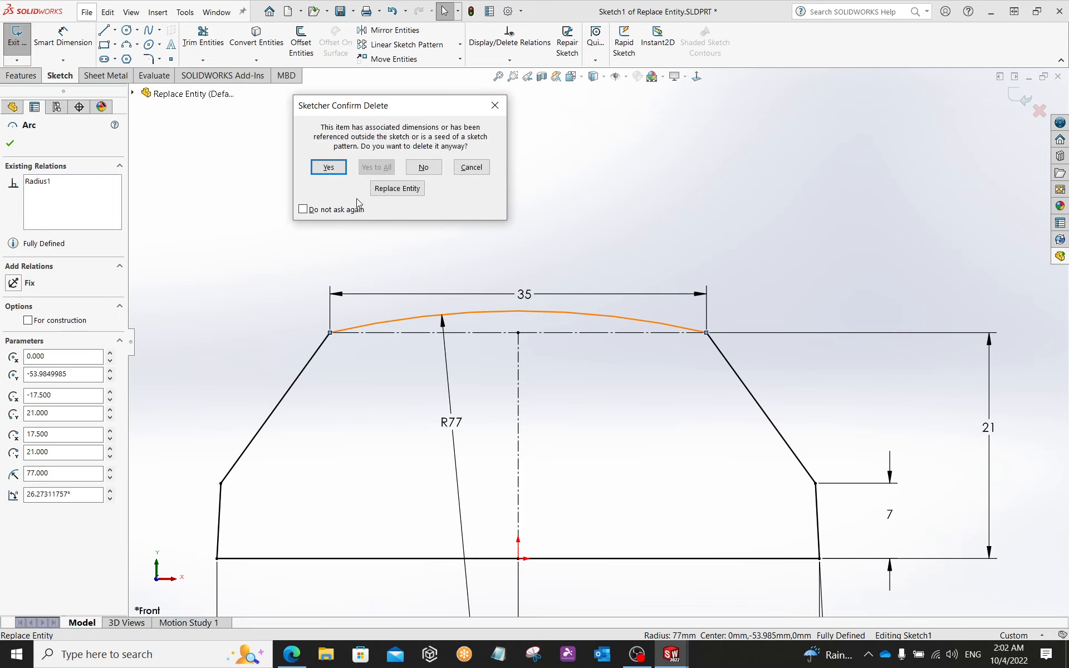
left_click(392, 190)
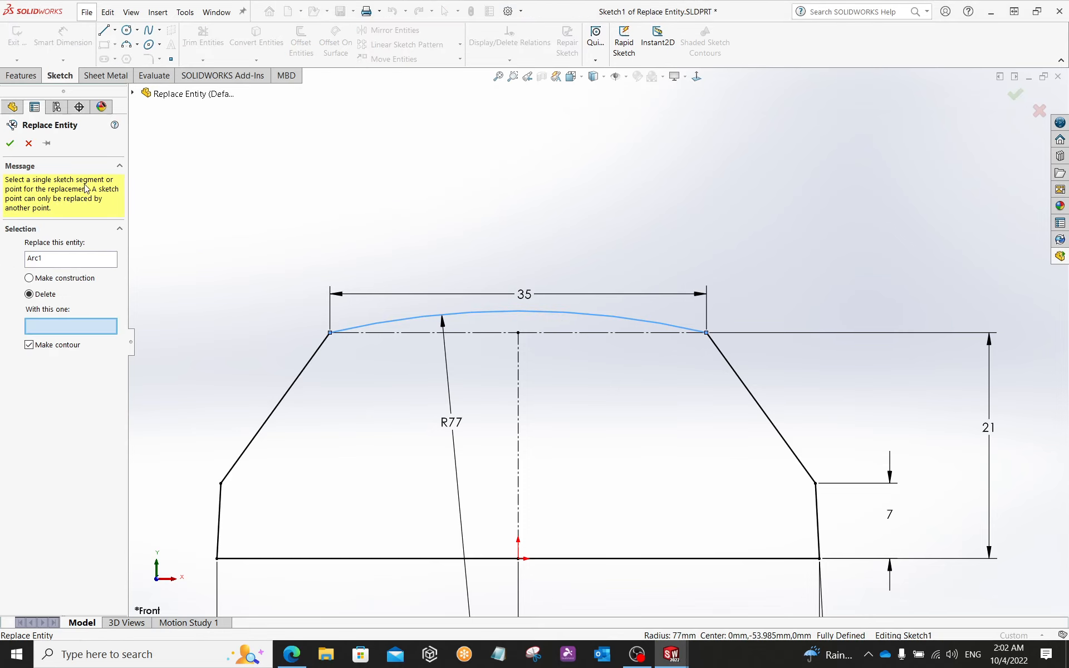
left_click(28, 143)
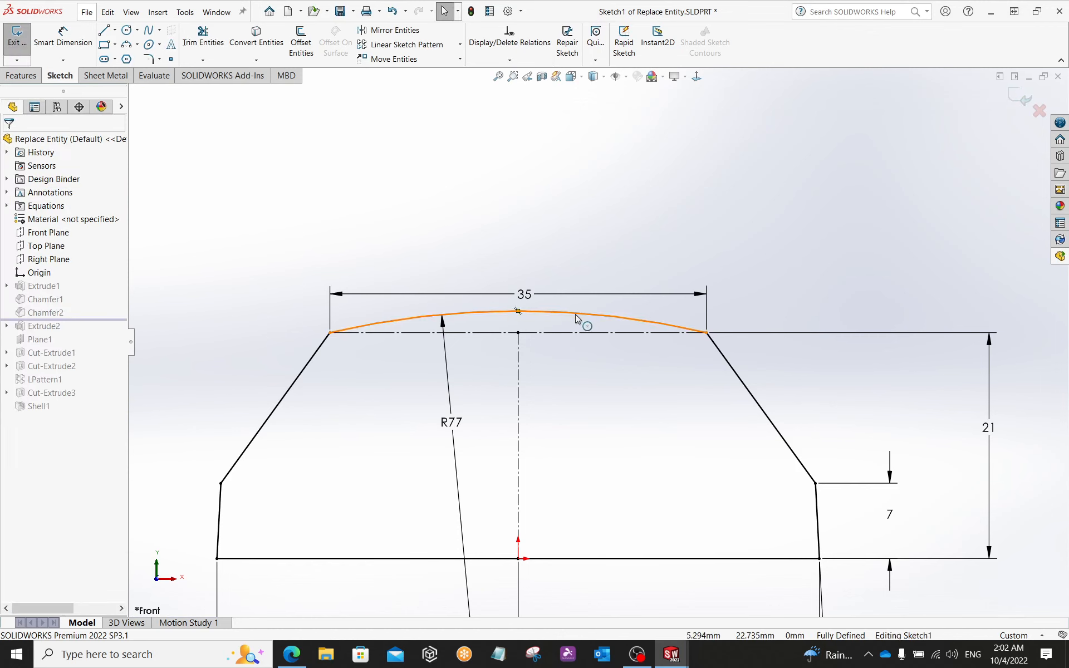
- Turn the construction line below the arc back into a regular line and delete the R77 arc without replacing it
left_click(579, 332)
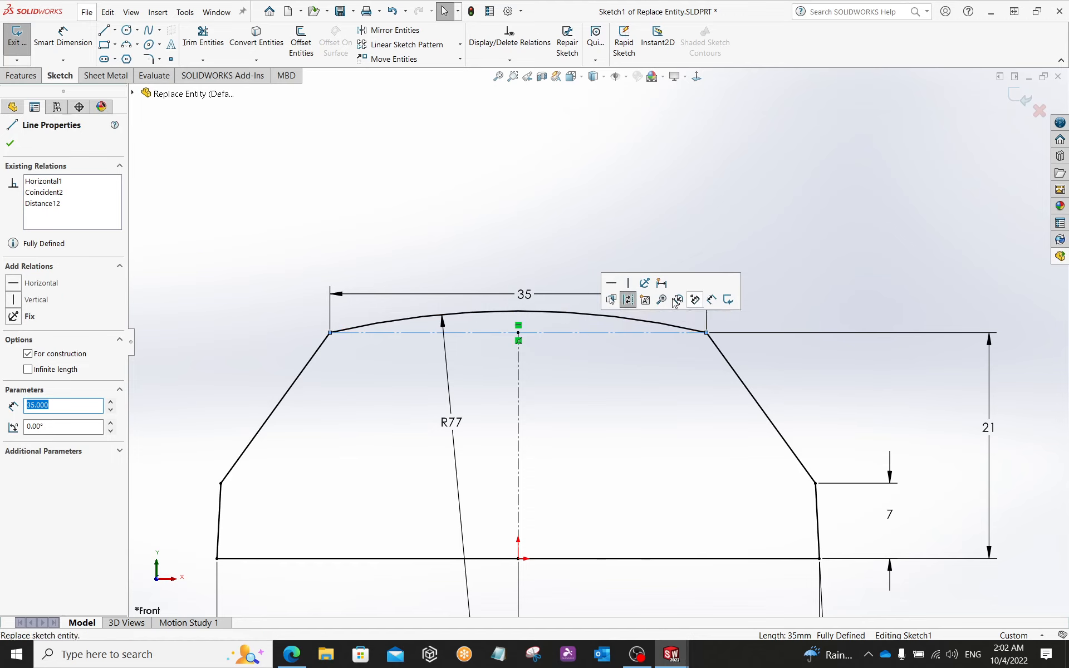
left_click(27, 354)
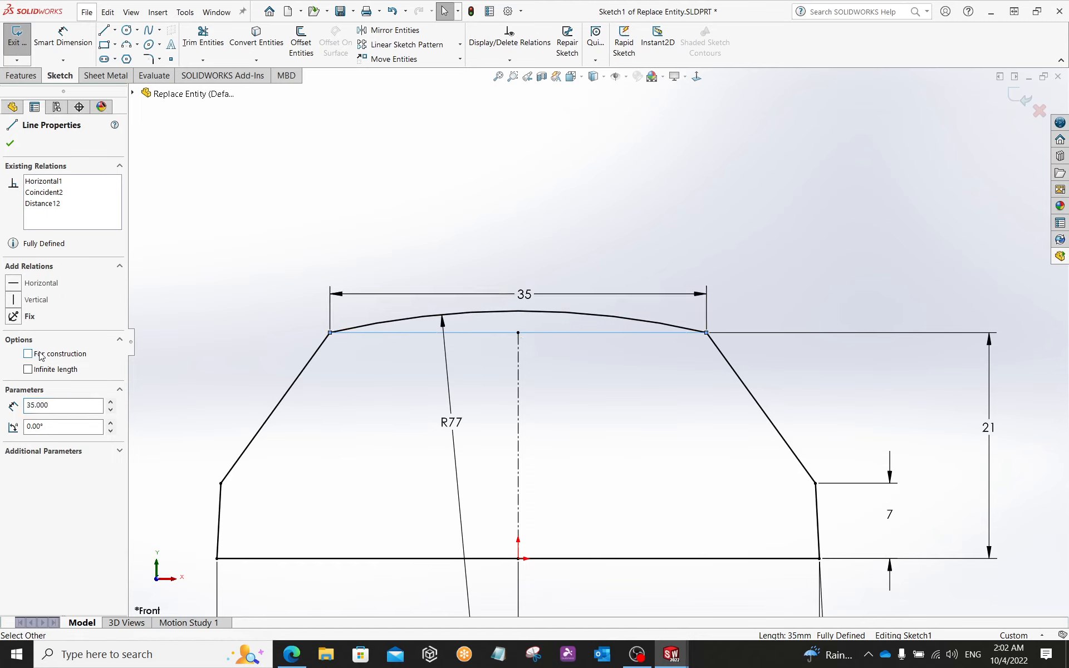
left_click(10, 143)
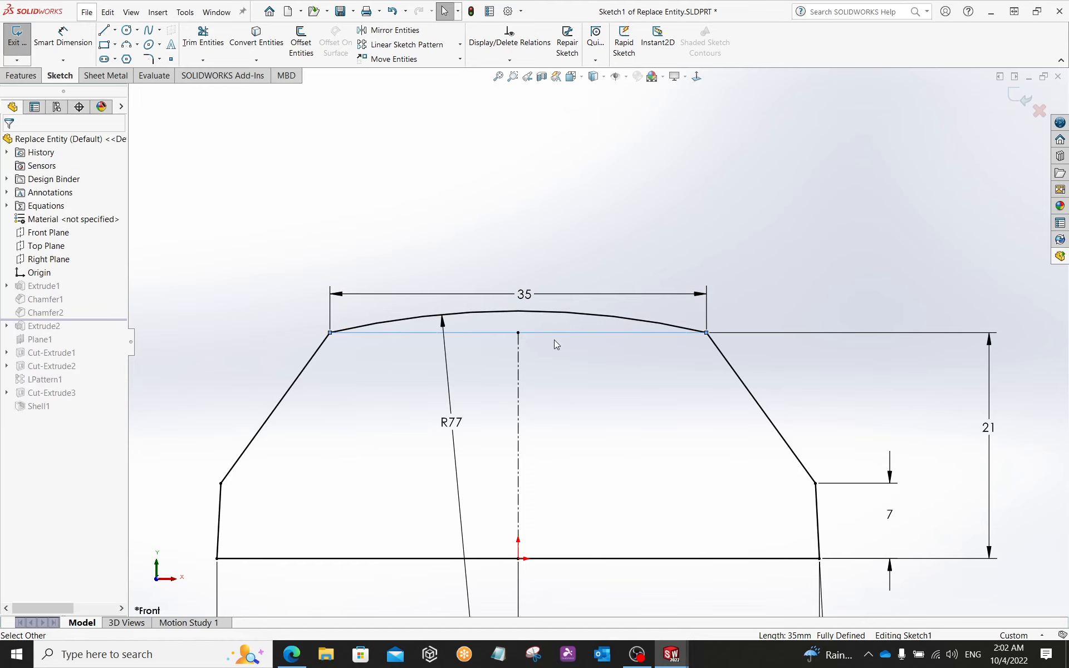
left_click(553, 315)
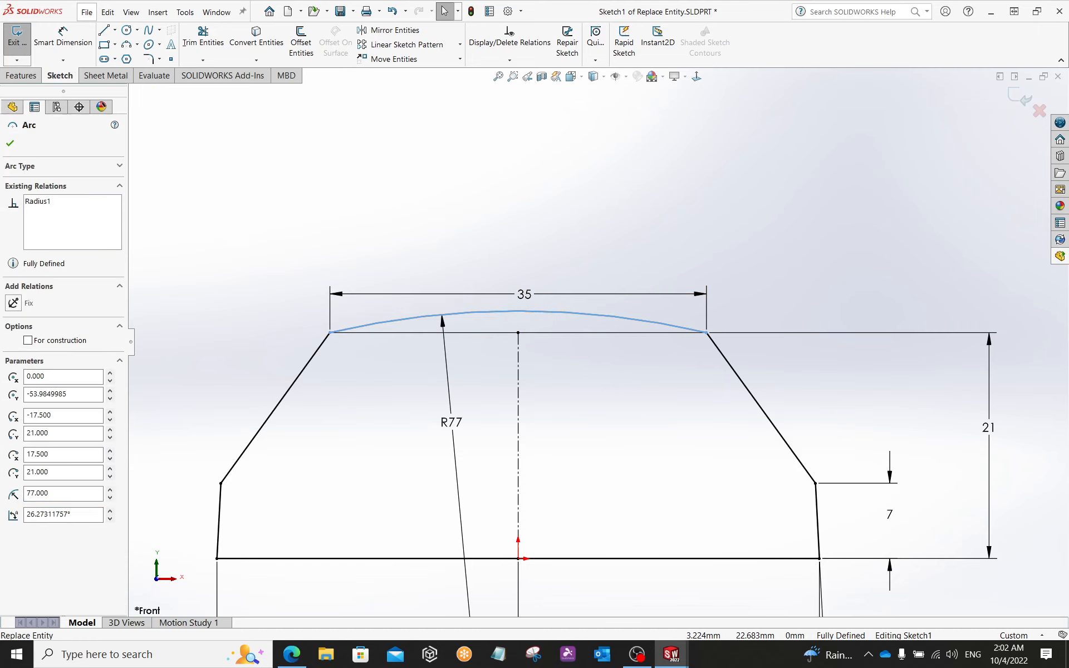
key("Delete")
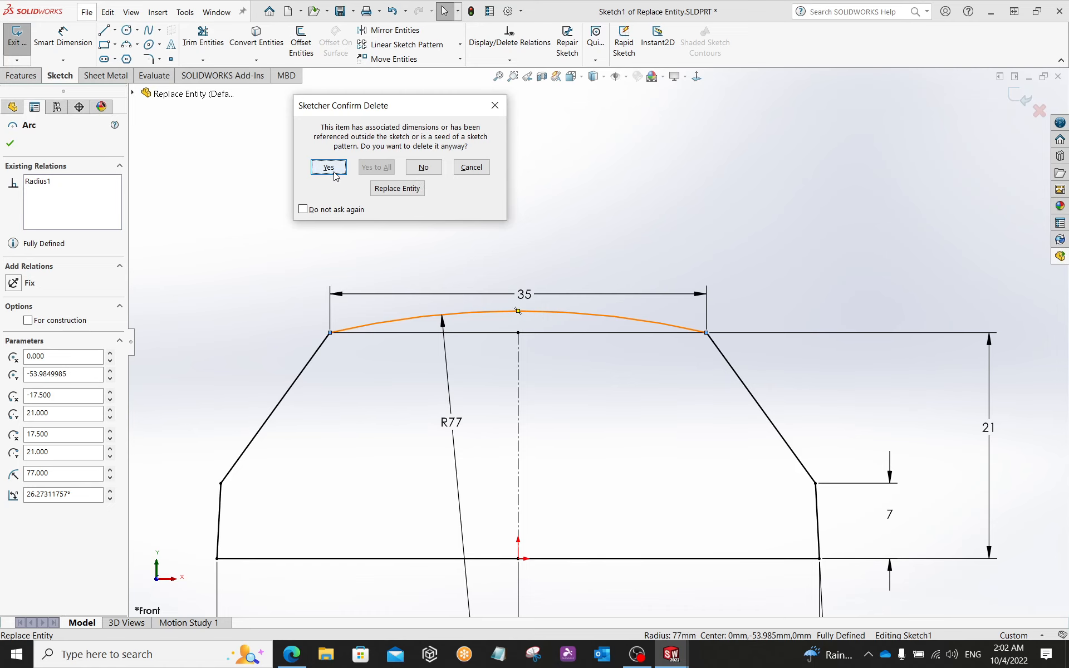
left_click(329, 167)
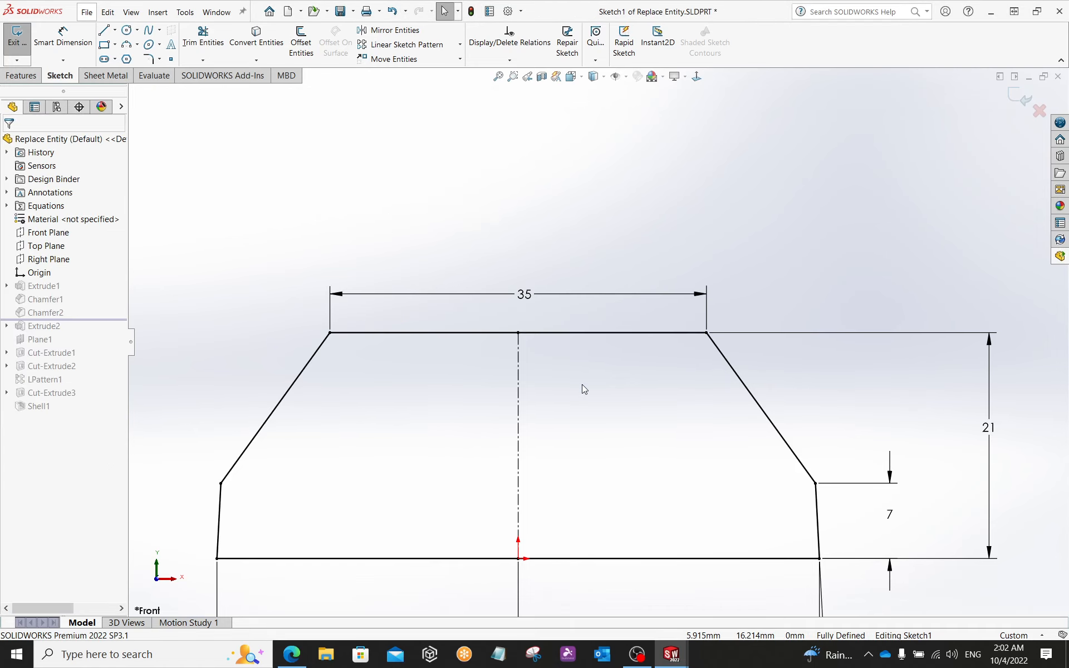
- Exit the profile sketch, continue the rebuild ignoring the Chamfer1 warning, and dismiss the list of rebuild problems
left_click(1020, 98)
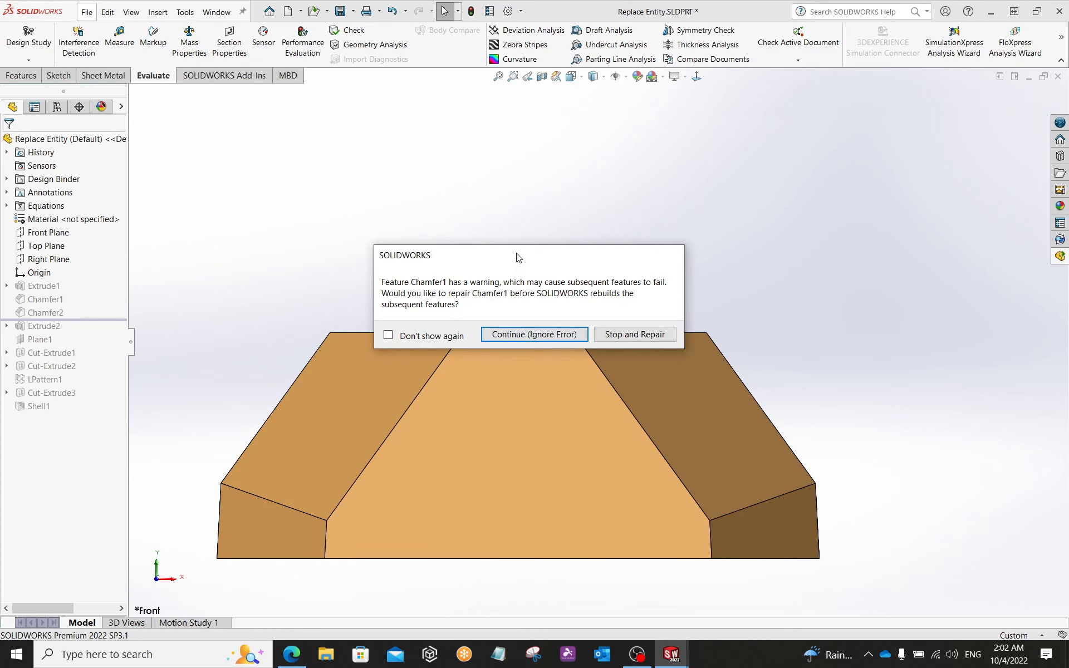
left_click_drag(515, 255, 674, 116)
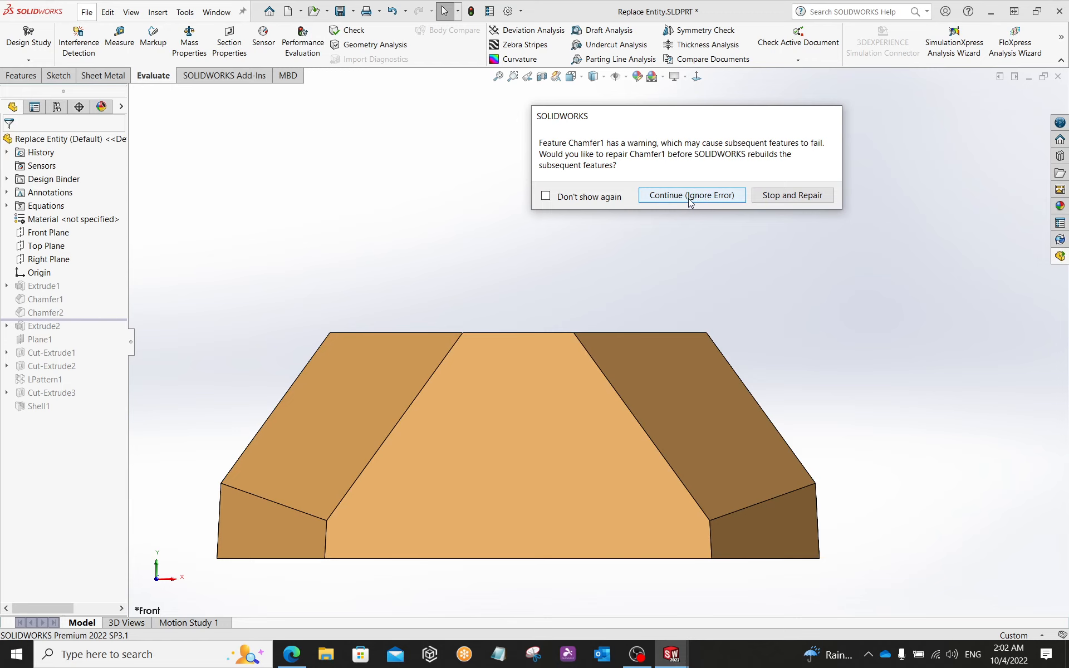
left_click(689, 196)
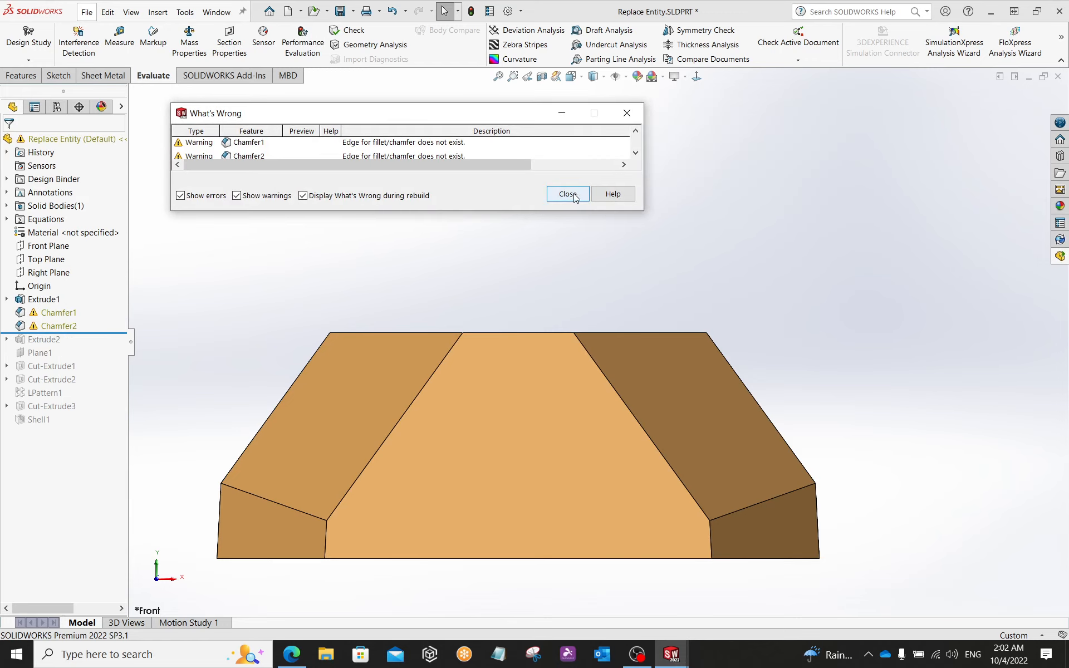
left_click(568, 193)
middle_click_drag(554, 260, 528, 330)
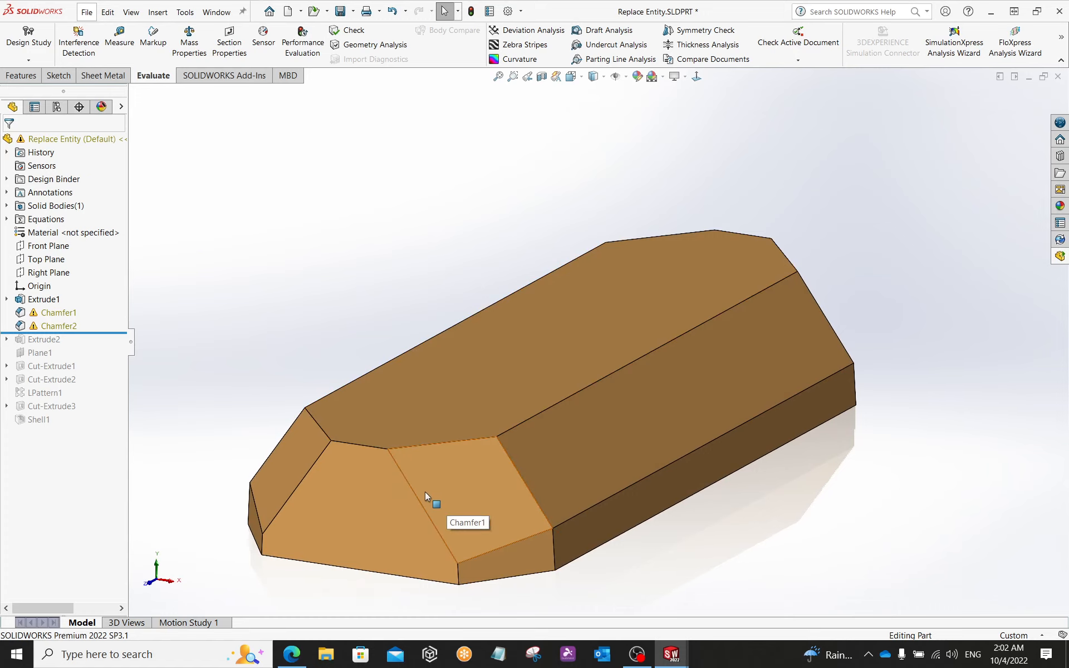
scroll(426, 496, "down", 1)
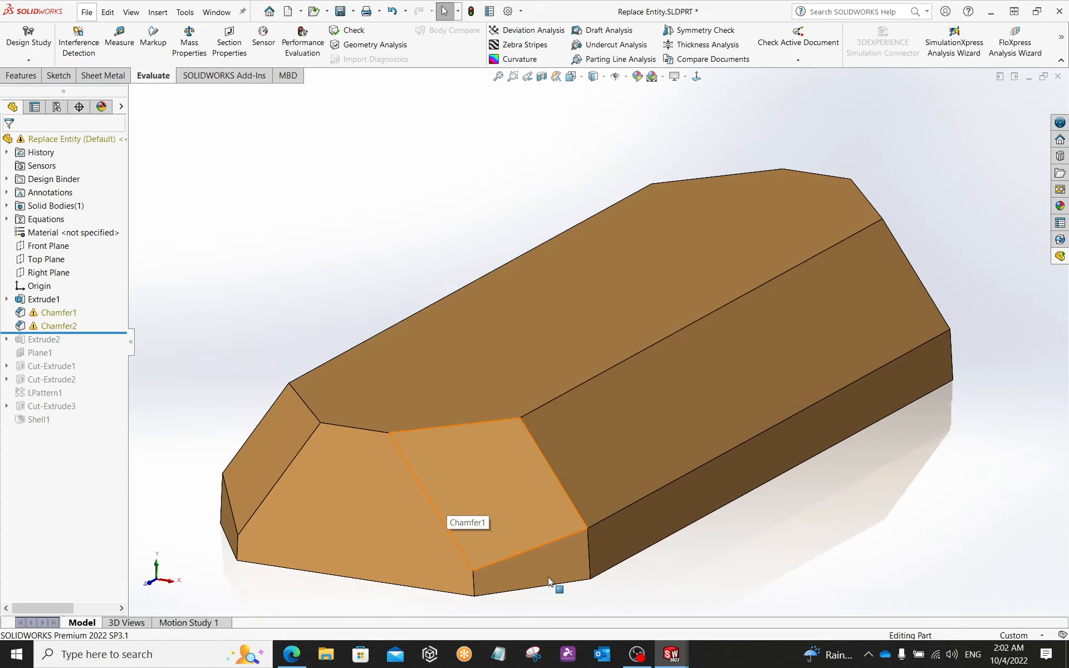
left_click(368, 433)
left_click(295, 336)
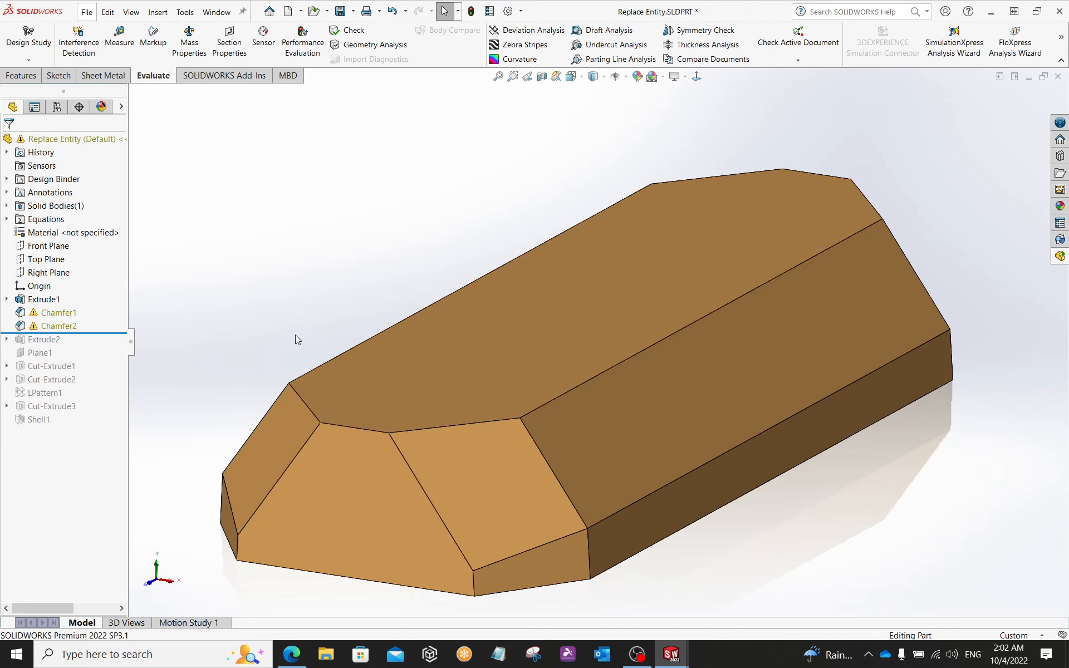
- Open Chamfer1 for editing and examine where its missing edge lies relative to the straight top edge of the front face
right_click(60, 318)
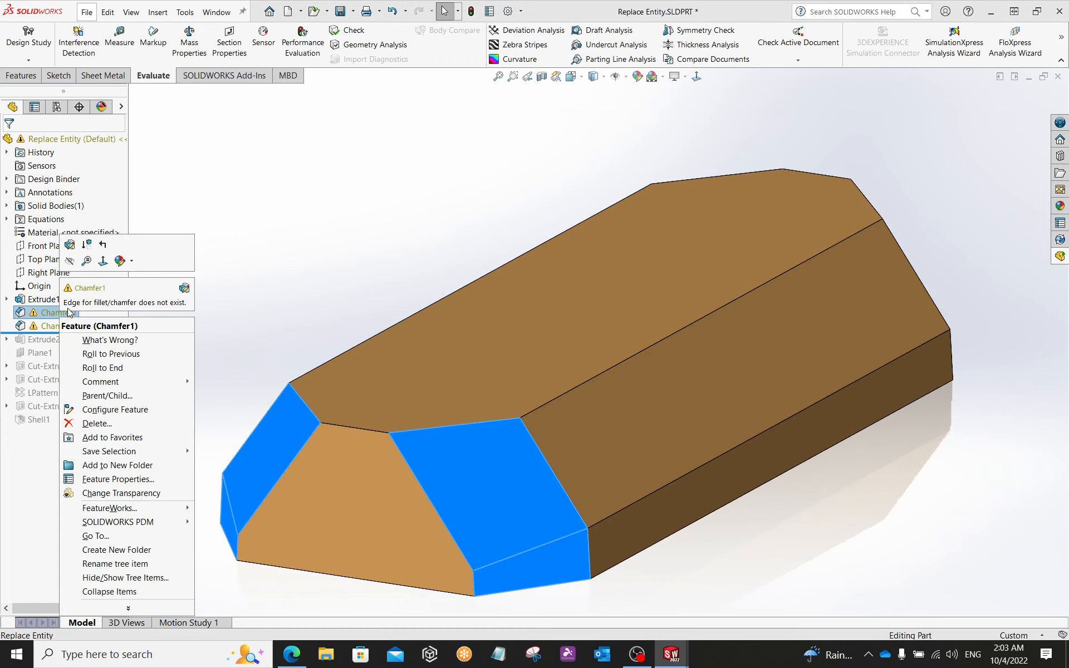
left_click(69, 247)
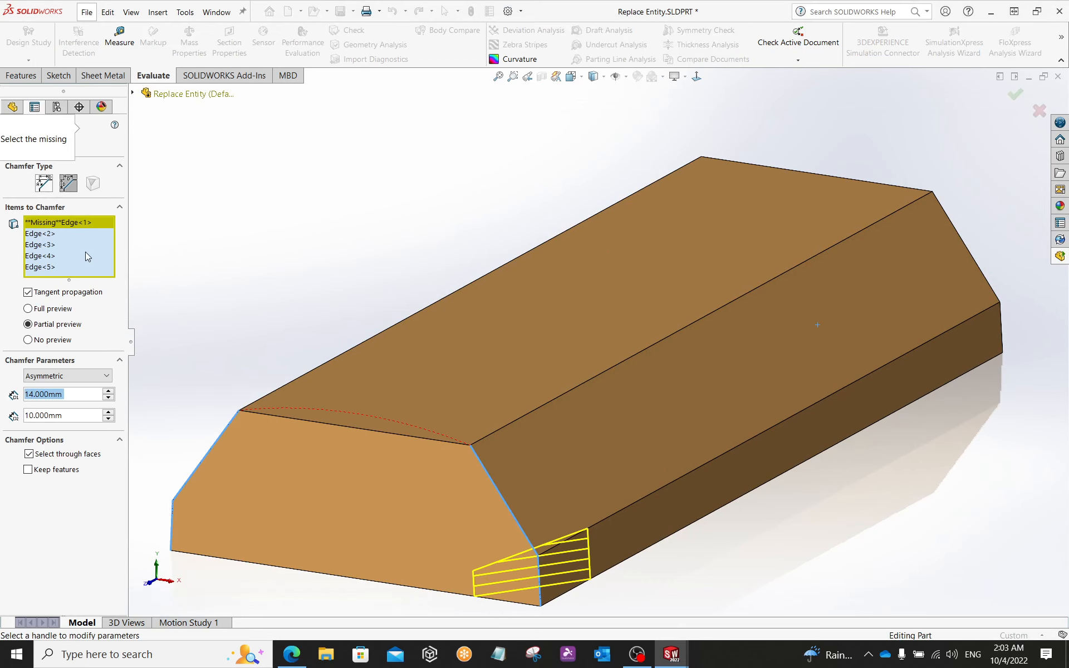
middle_click_drag(314, 311, 332, 298)
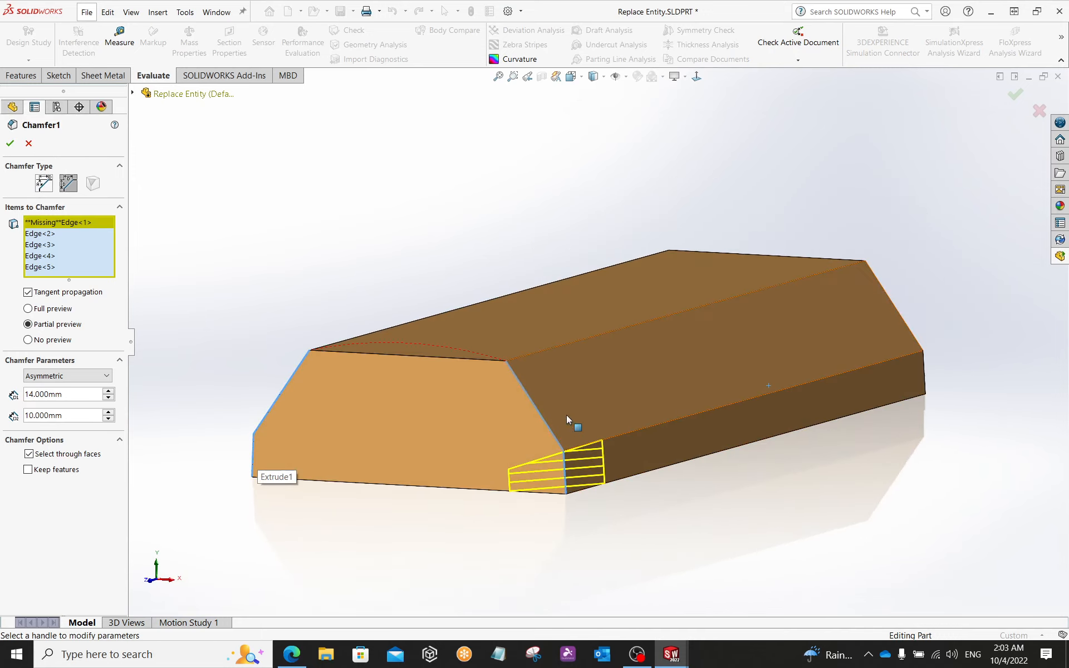
middle_click_drag(442, 363, 411, 375)
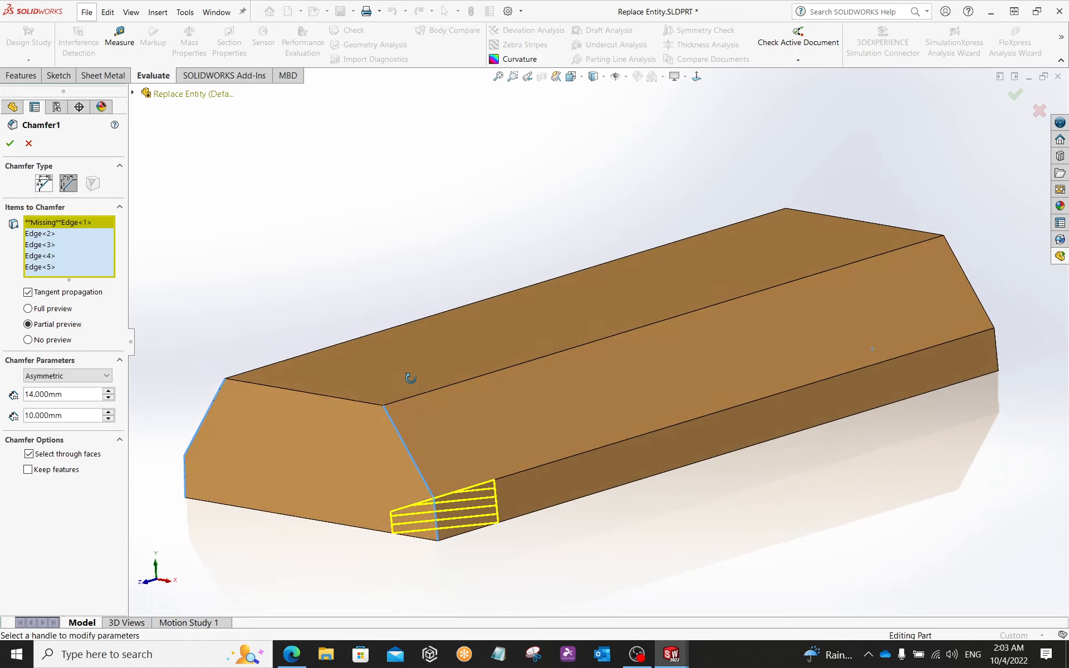
scroll(269, 416, "down", 3)
middle_click_drag(293, 344, 330, 346)
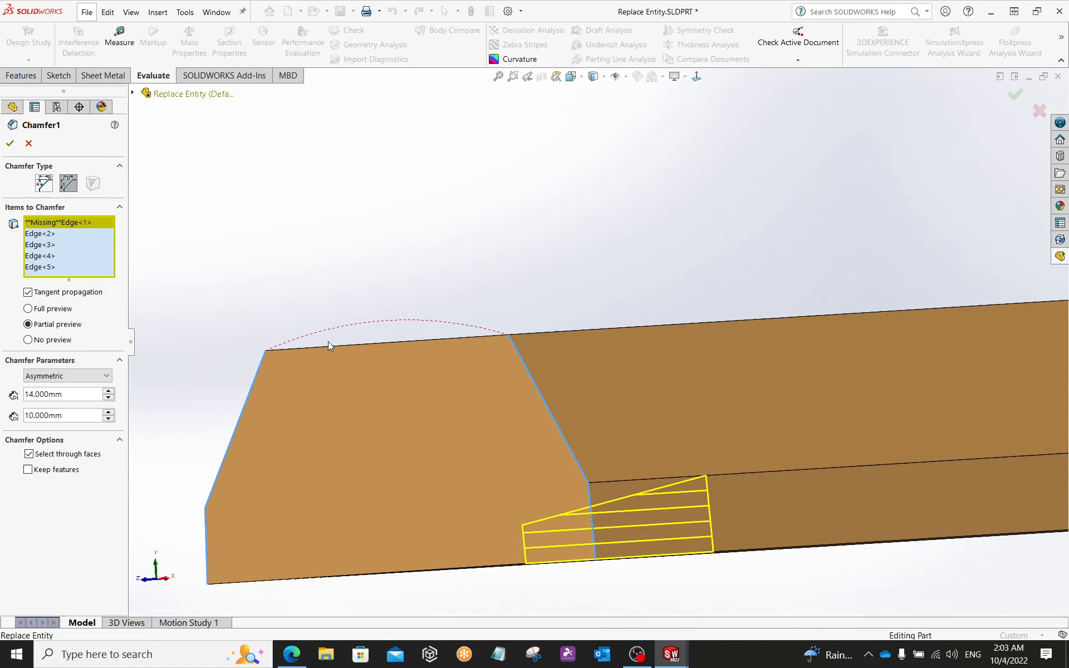
scroll(367, 338, "down", 2)
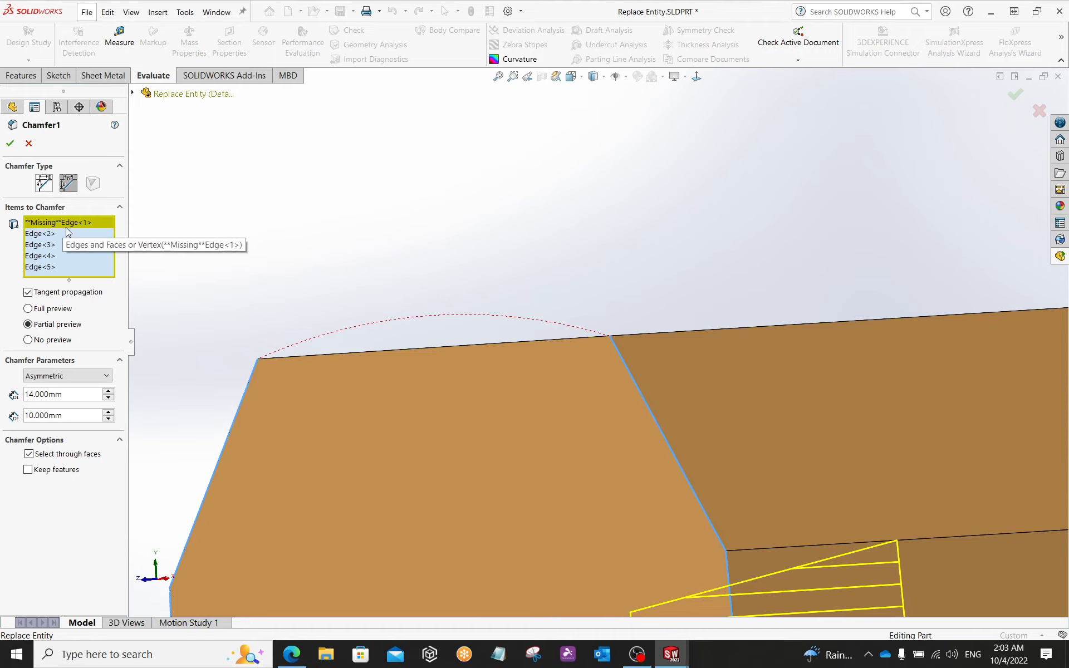
scroll(293, 269, "up", 2)
middle_click_drag(294, 269, 465, 275)
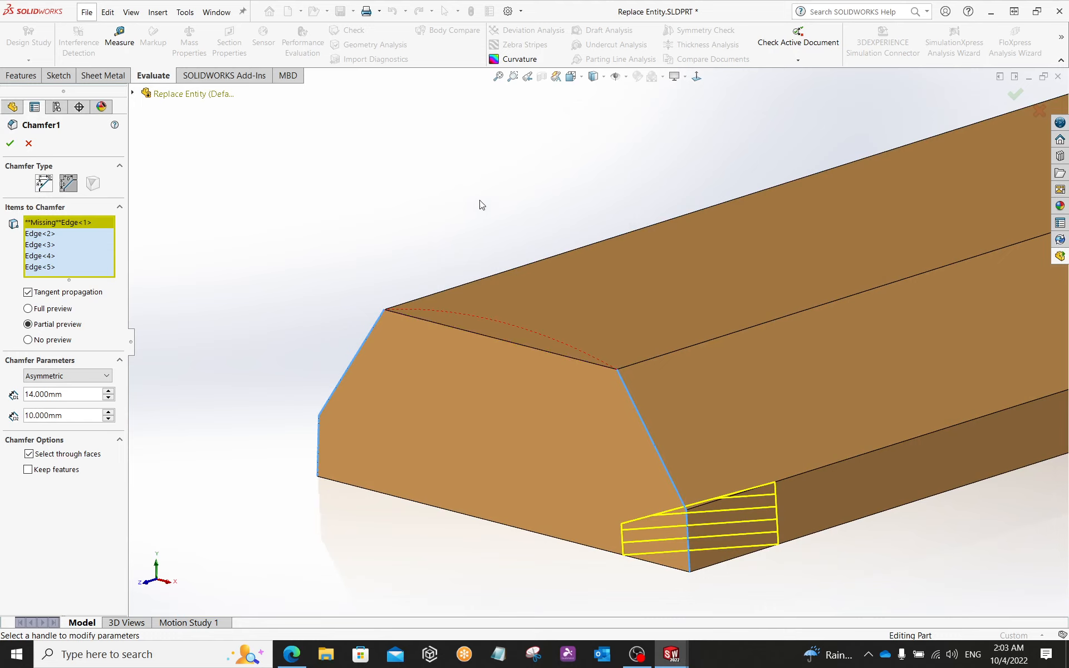
middle_click_drag(475, 194, 477, 164)
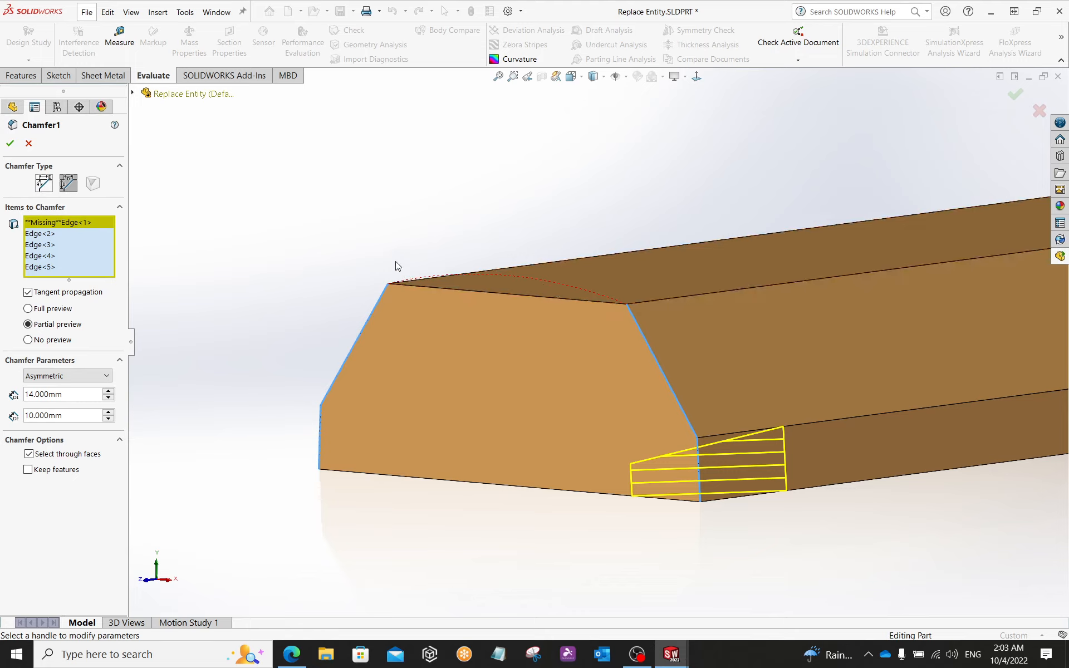
- Replace the missing edge in Chamfer1 with the straight top edge of the front face and apply the chamfer
left_click(92, 224)
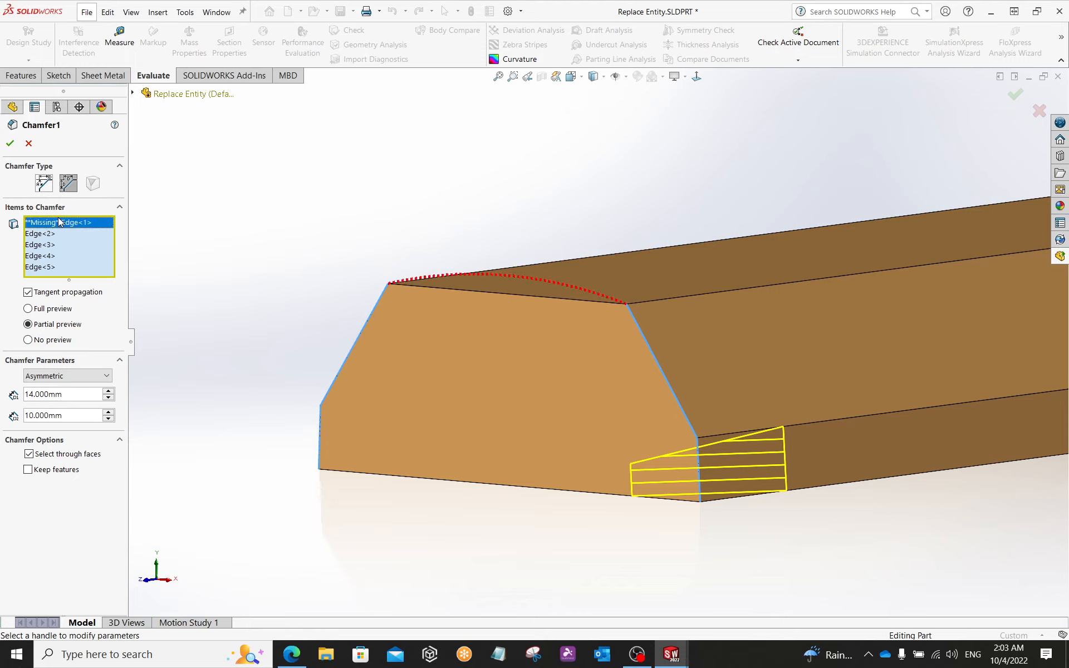
left_click(460, 290)
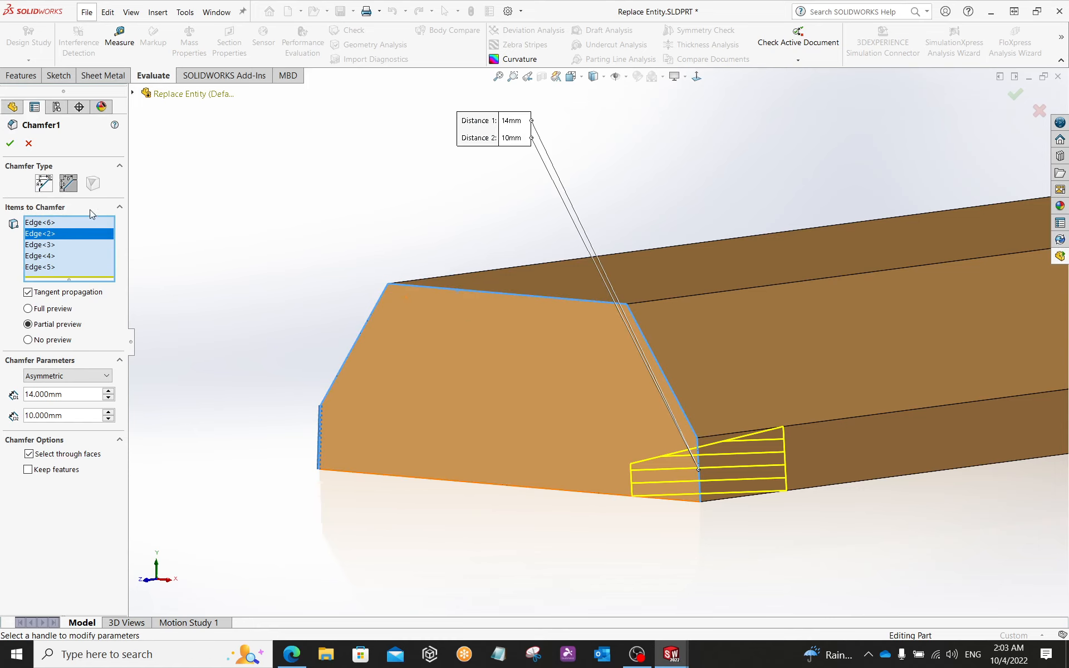
left_click(10, 143)
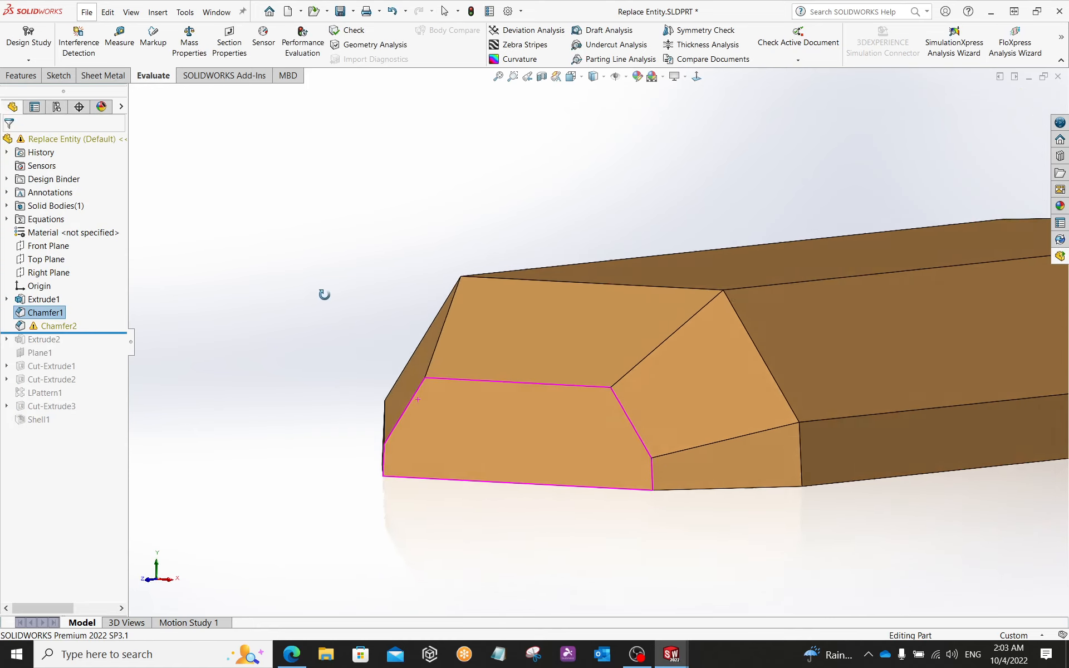
middle_click_drag(324, 295, 445, 319)
scroll(297, 323, "up", 3)
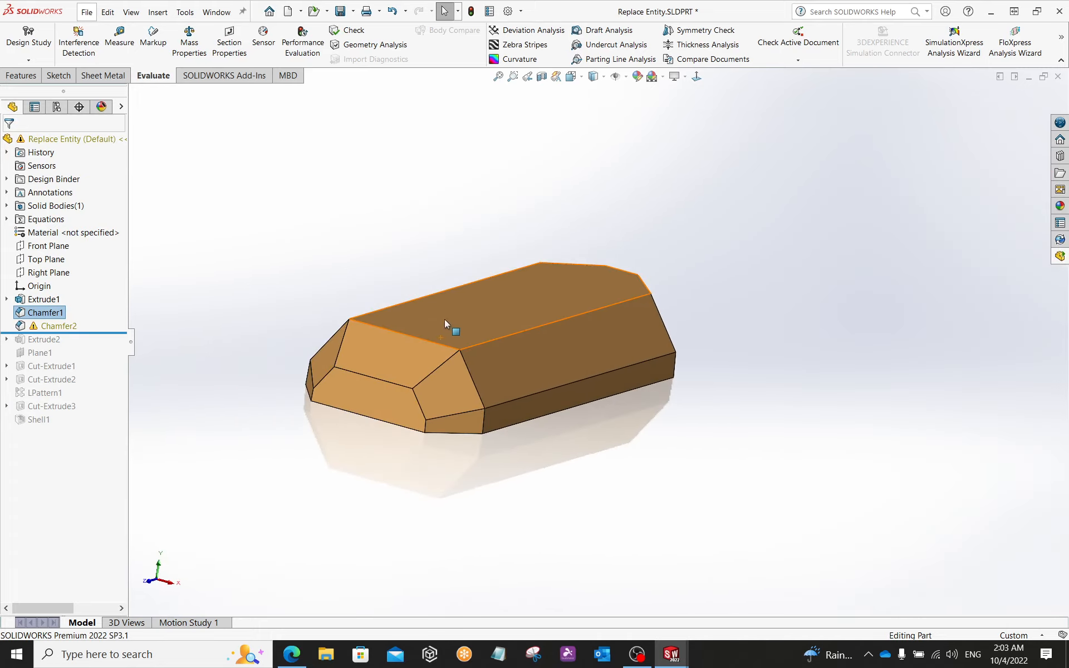
scroll(444, 319, "down", 5)
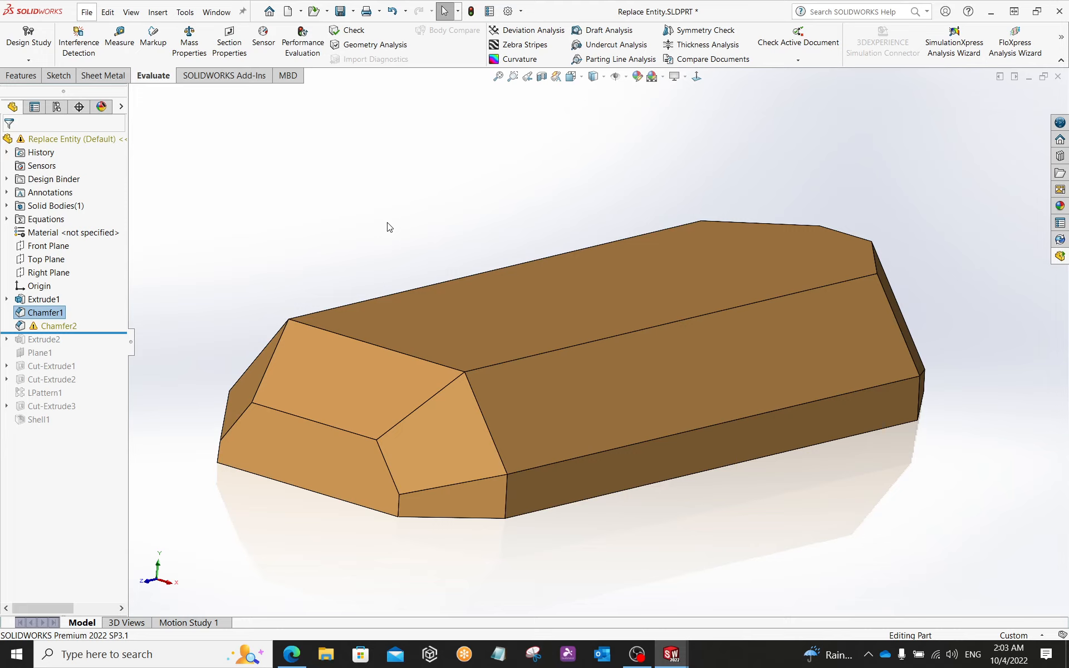
- Close the Replace Entity part and switch to the Partial_Editing CS part
left_click(438, 218)
left_click(1058, 76)
left_click(504, 337)
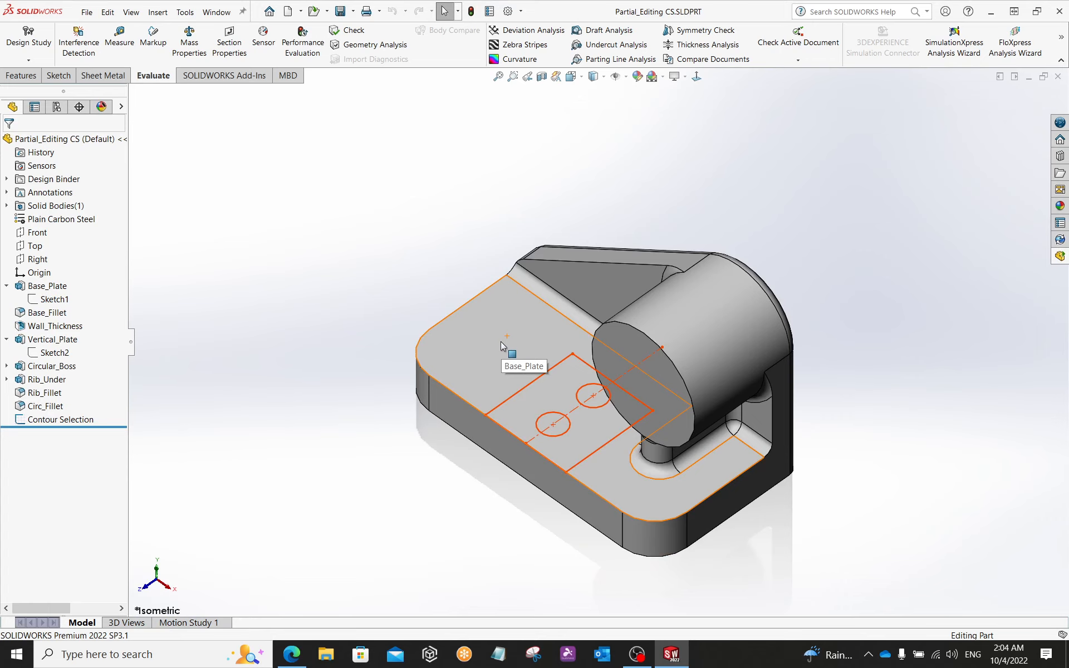
- Move the Contour Selection sketch directly after Base_Fillet in the feature tree and collapse Base_Plate
scroll(579, 429, "down", 3)
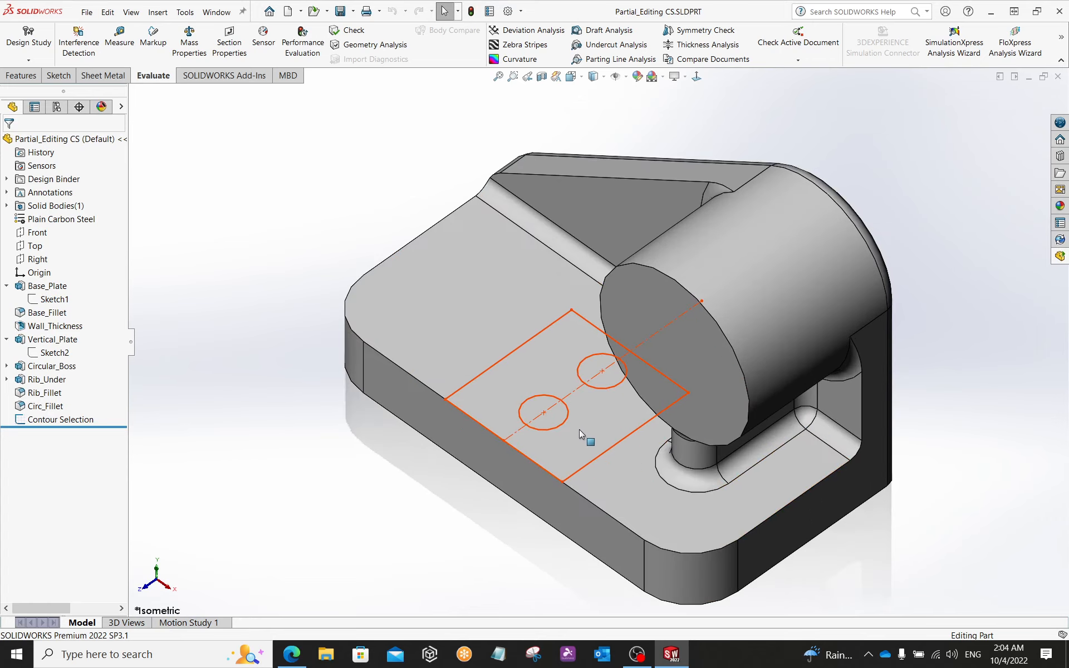
middle_click_drag(586, 413, 591, 396)
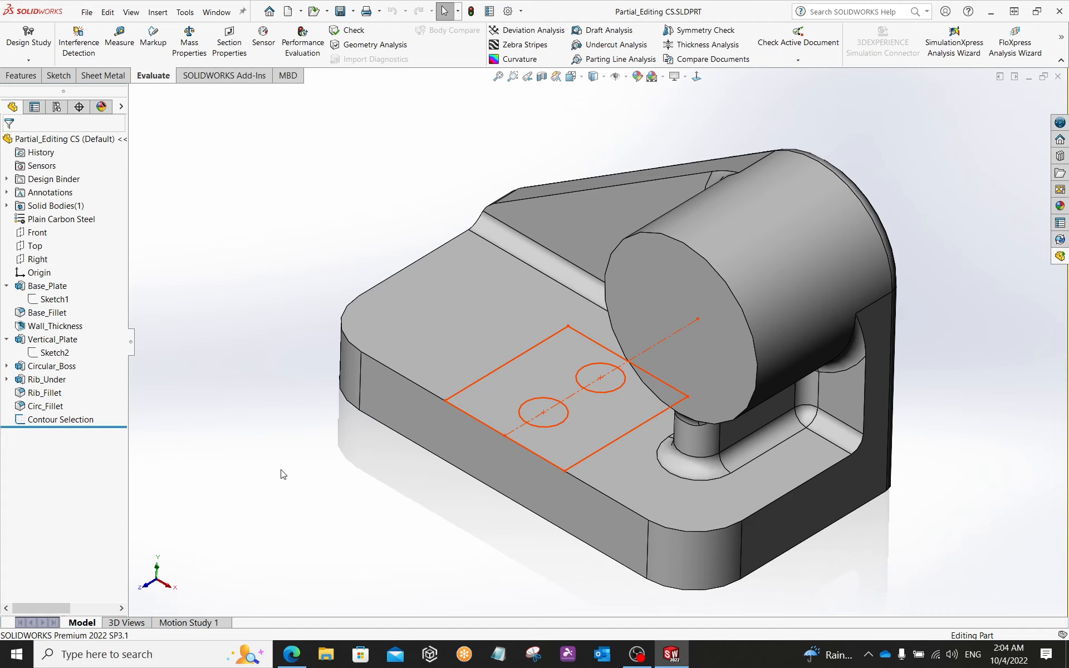
scroll(635, 432, "down", 2)
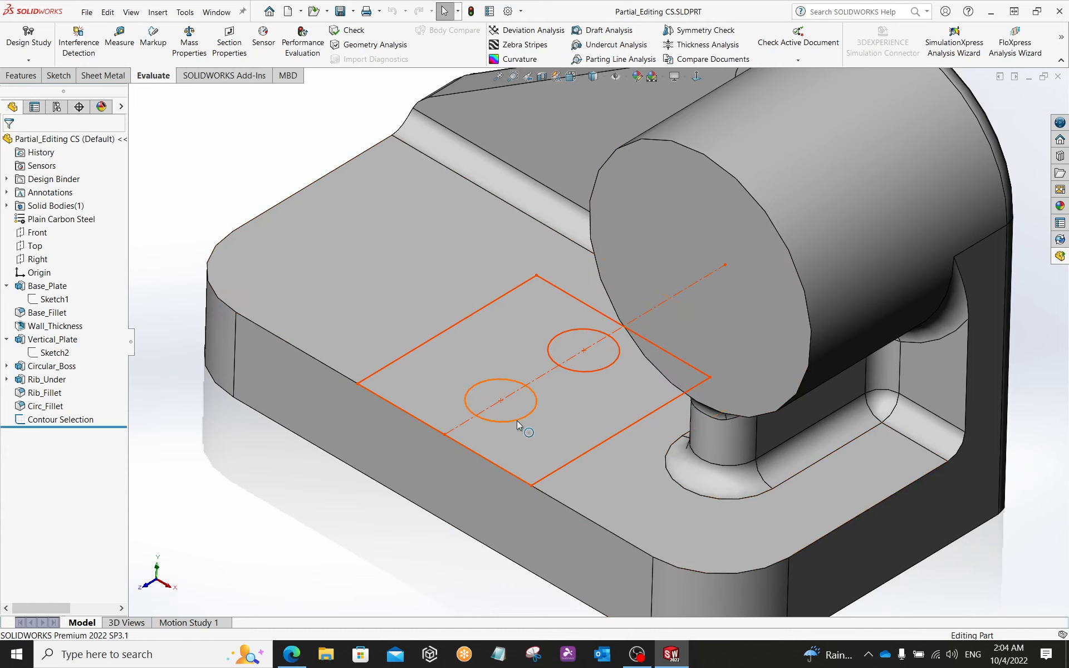
scroll(565, 370, "up", 3)
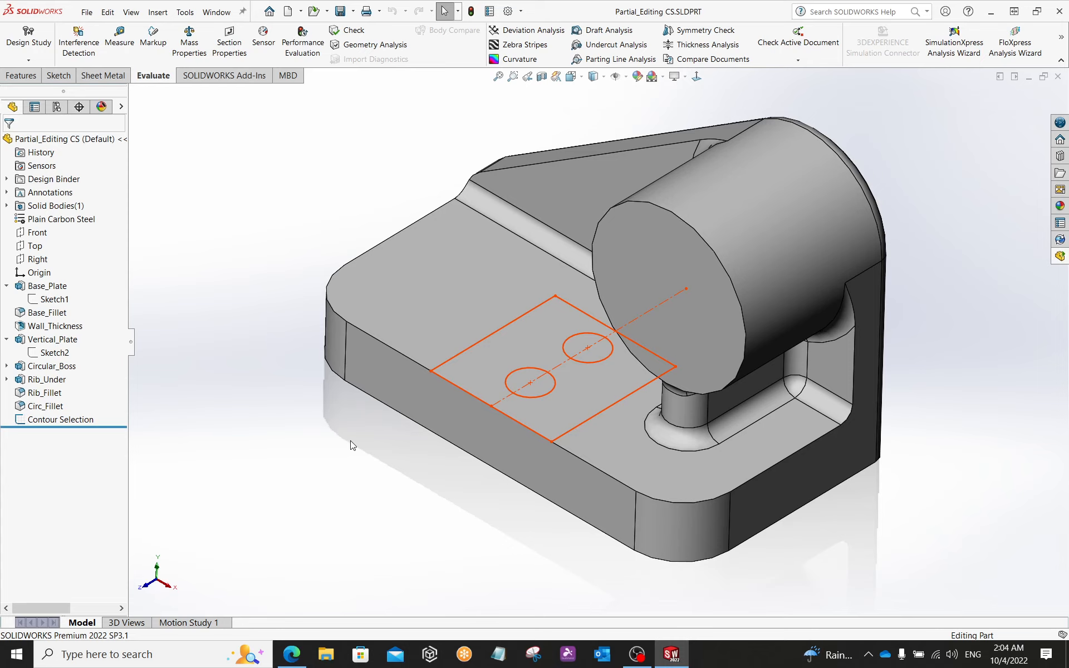
left_click(75, 420)
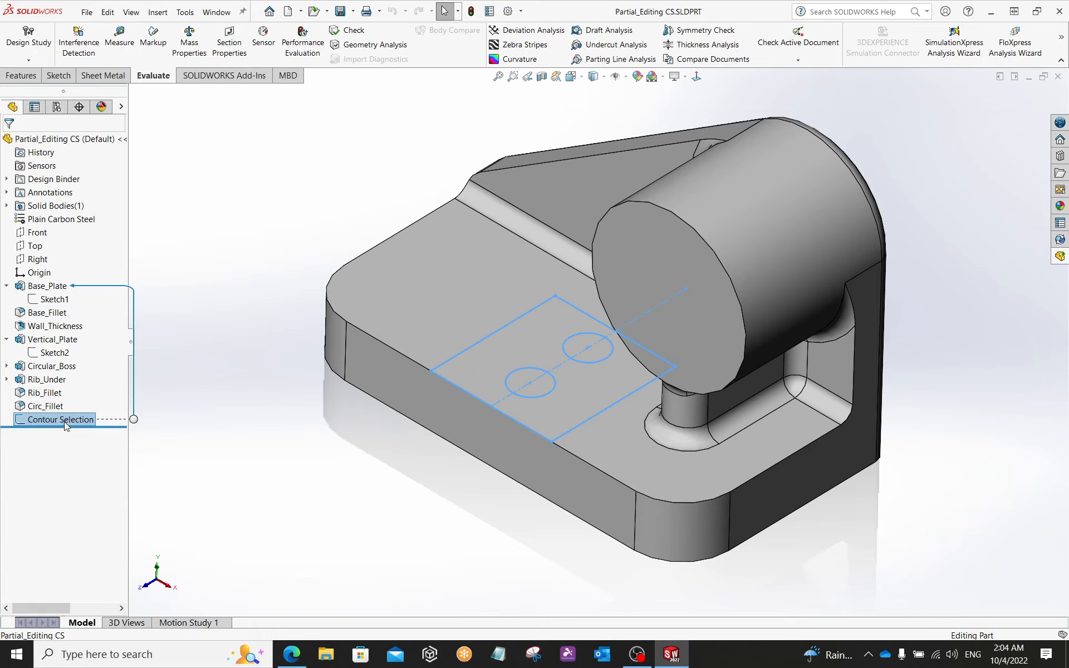
left_click_drag(66, 425, 64, 315)
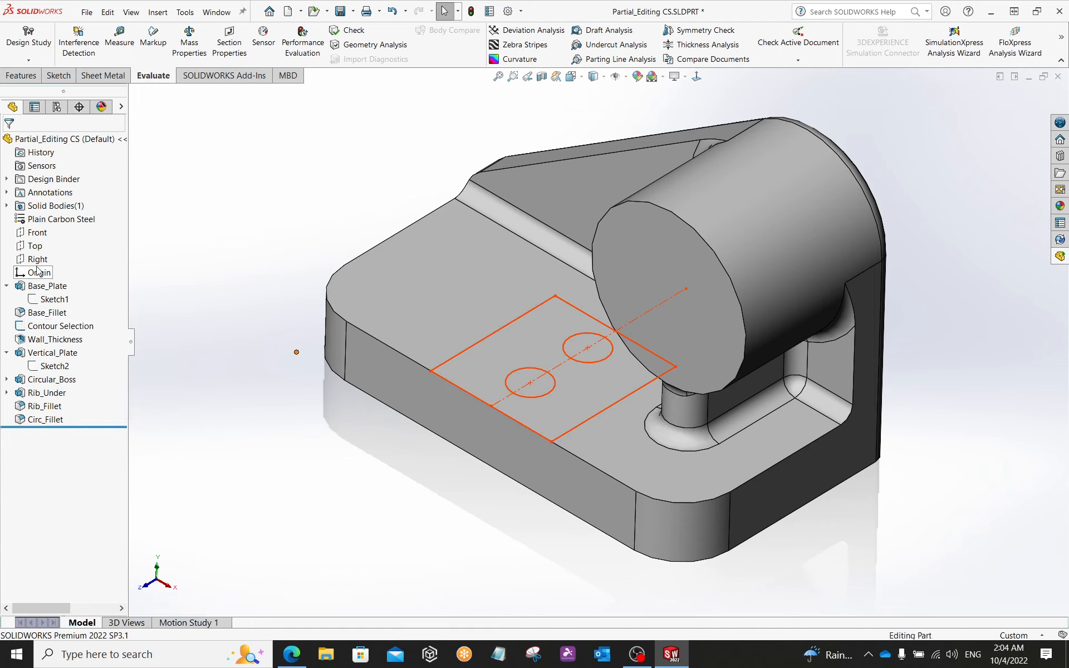
left_click(7, 286)
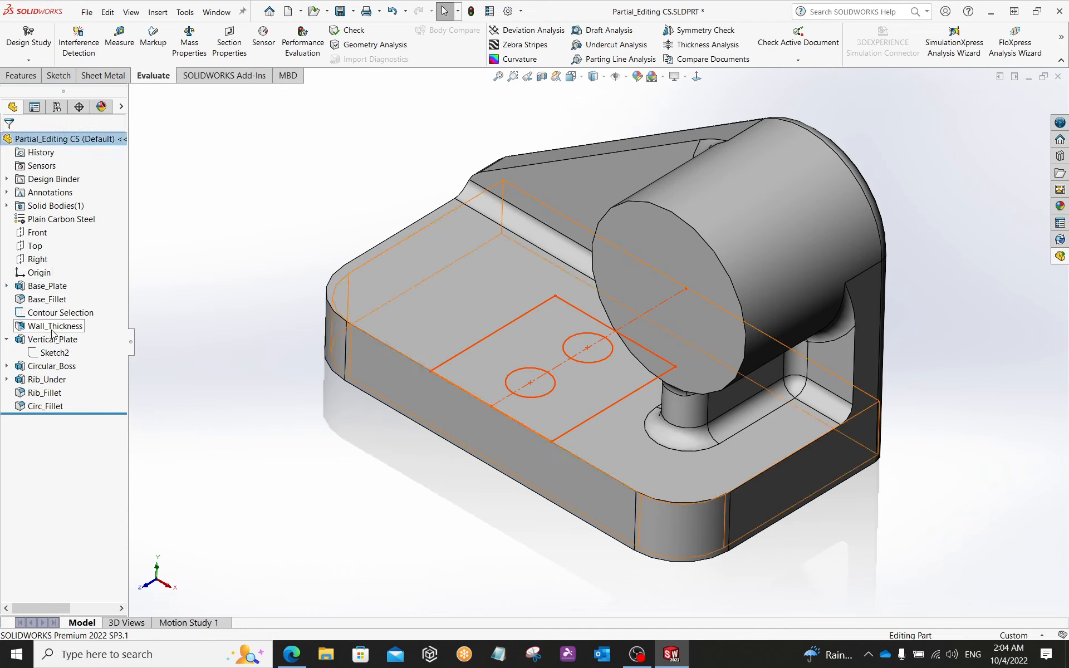
- Roll the part back to directly after the Contour Selection sketch, leaving only the filleted base plate active
left_click(63, 315)
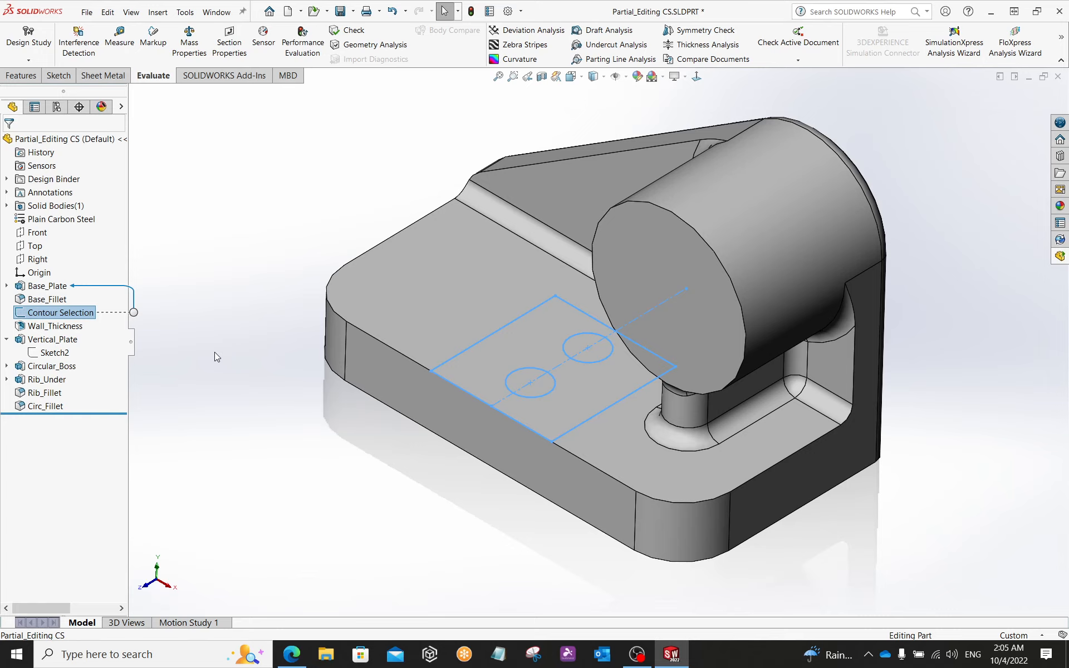
left_click(236, 320)
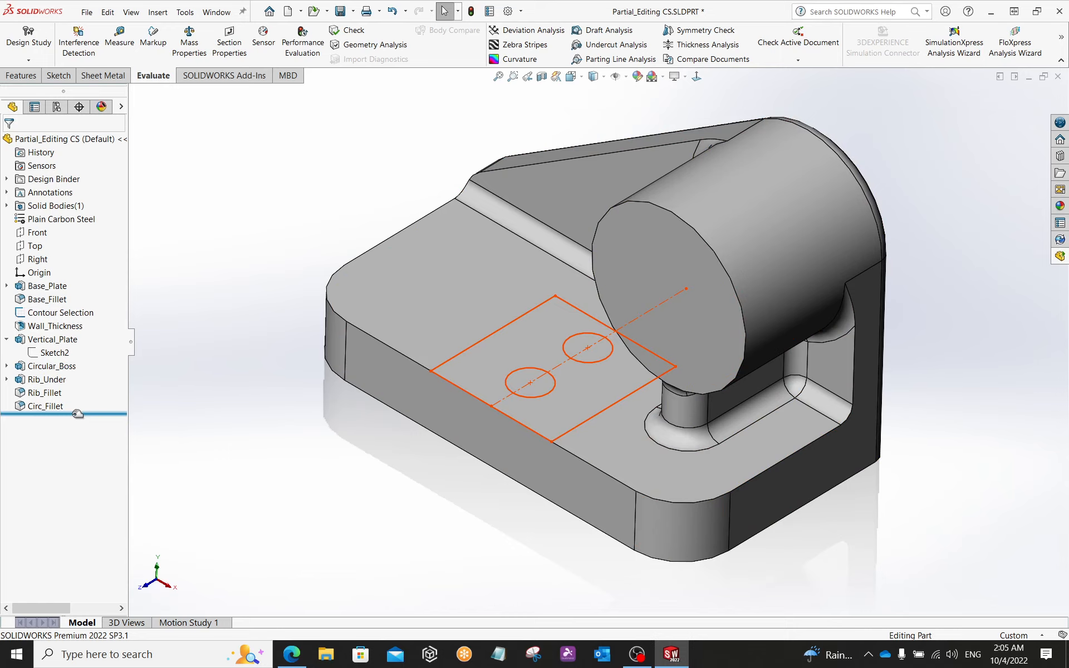
left_click_drag(78, 414, 109, 319)
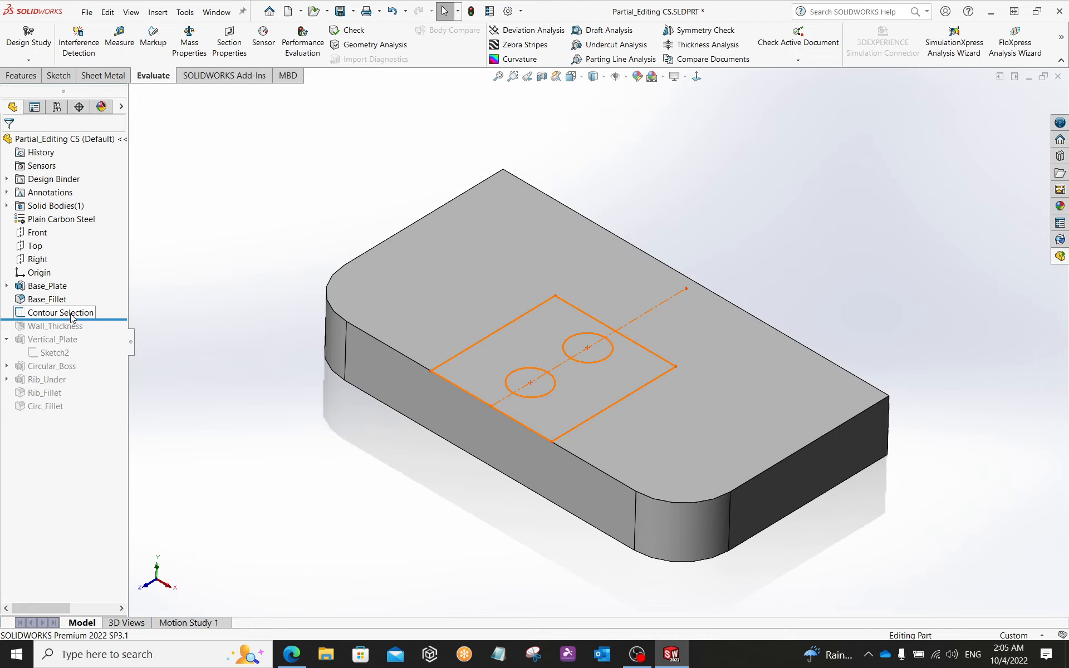
- Start an Extruded Cut from the Contour Selection sketch and remove the whole sketch from its selected contours
mouse_move(72, 317)
left_click(82, 314)
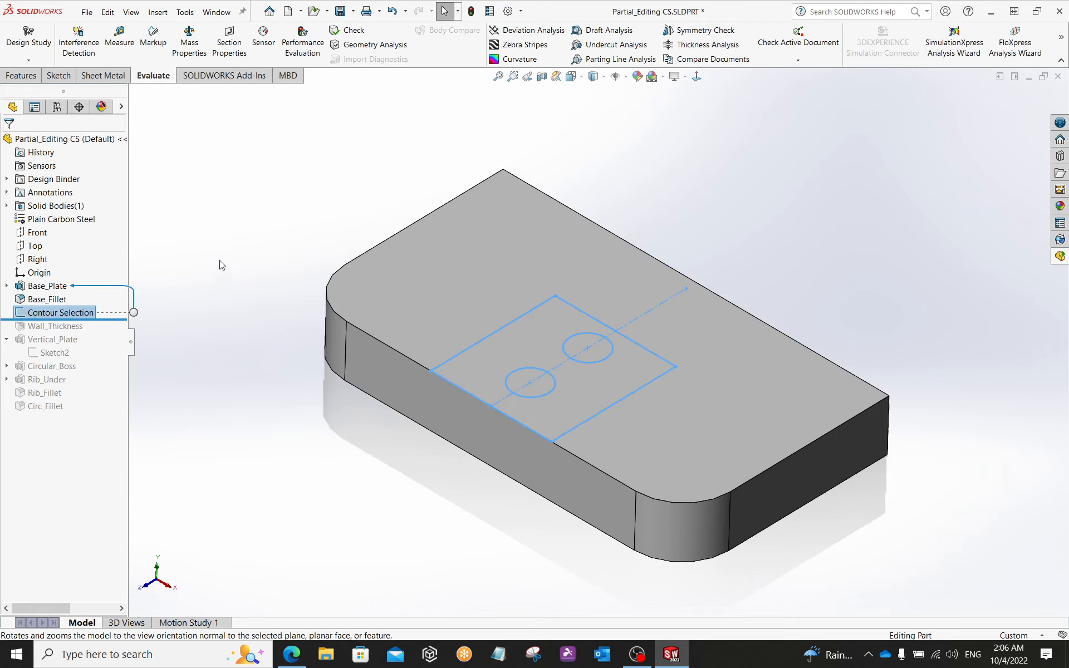
key("s")
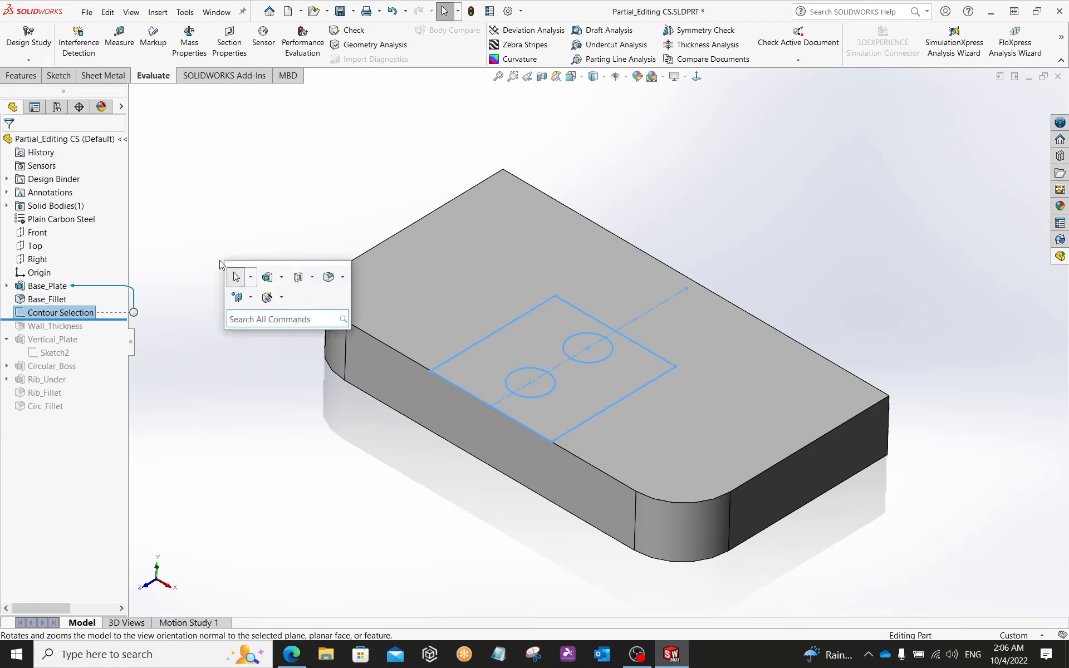
left_click(299, 278)
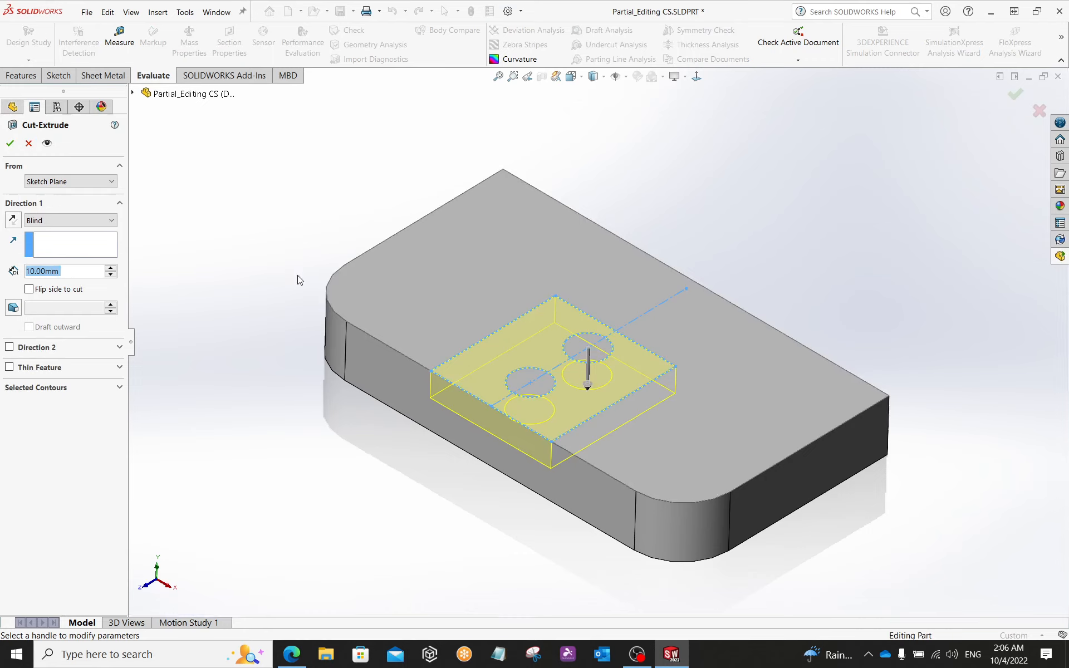
mouse_move(337, 423)
middle_mouse_down()
mouse_move(317, 382)
mouse_move(333, 385)
mouse_move(341, 433)
middle_mouse_up()
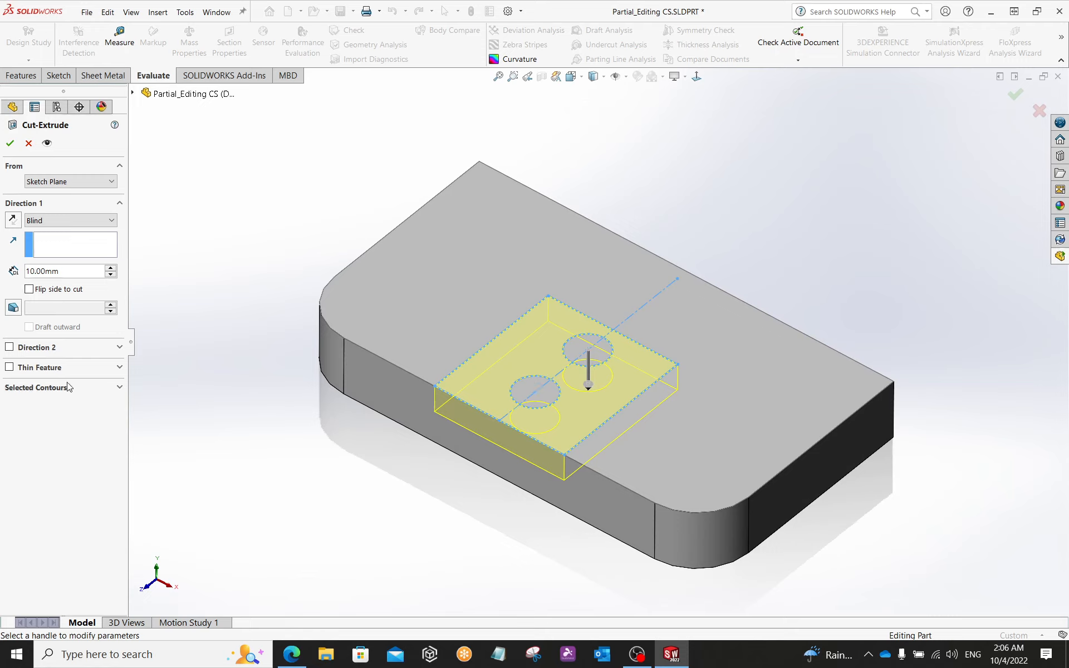
left_click(119, 390)
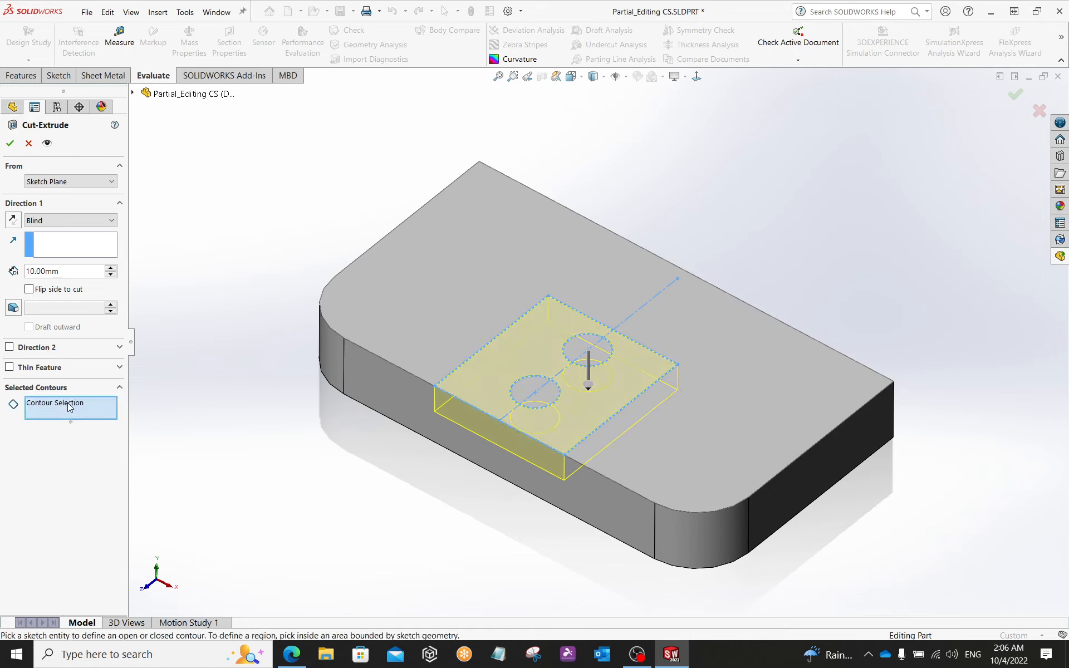
right_click(70, 406)
left_click(106, 412)
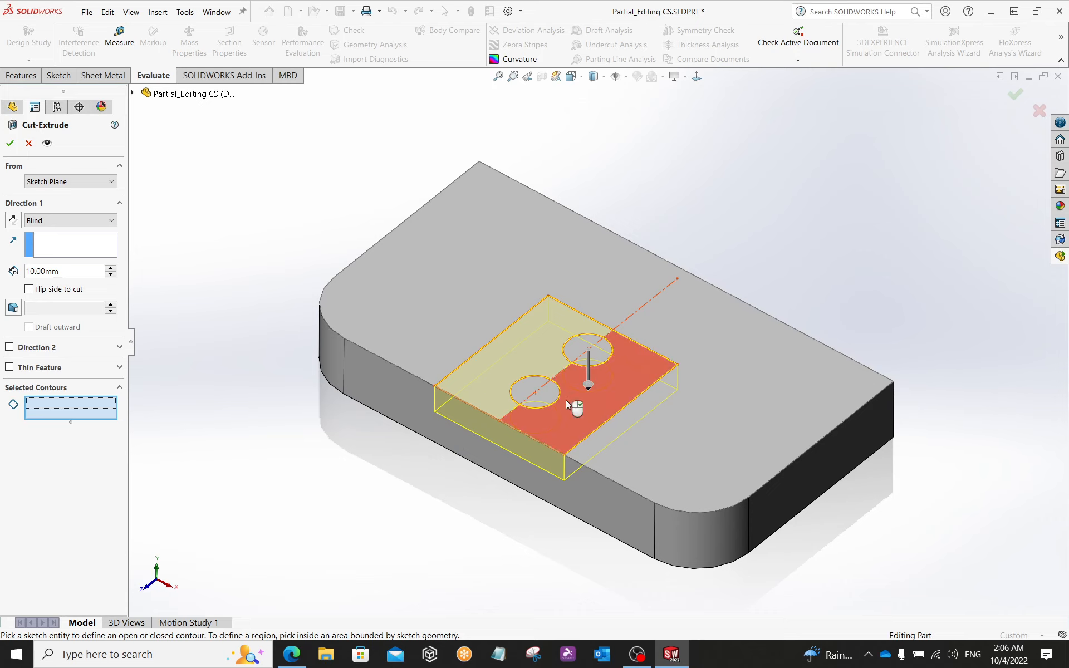
- Try picking the rectangle halves, the rear circle's halves and the front circle as cut contours, and clear the contour selection
scroll(535, 380, "down", 2)
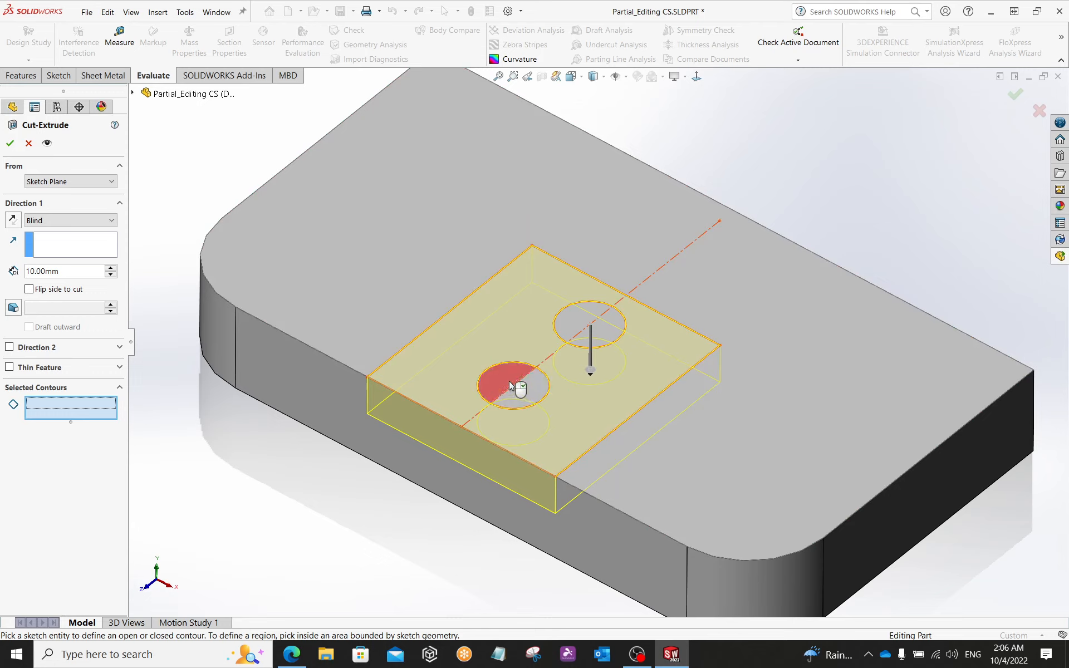
left_click(509, 381)
left_click(637, 370)
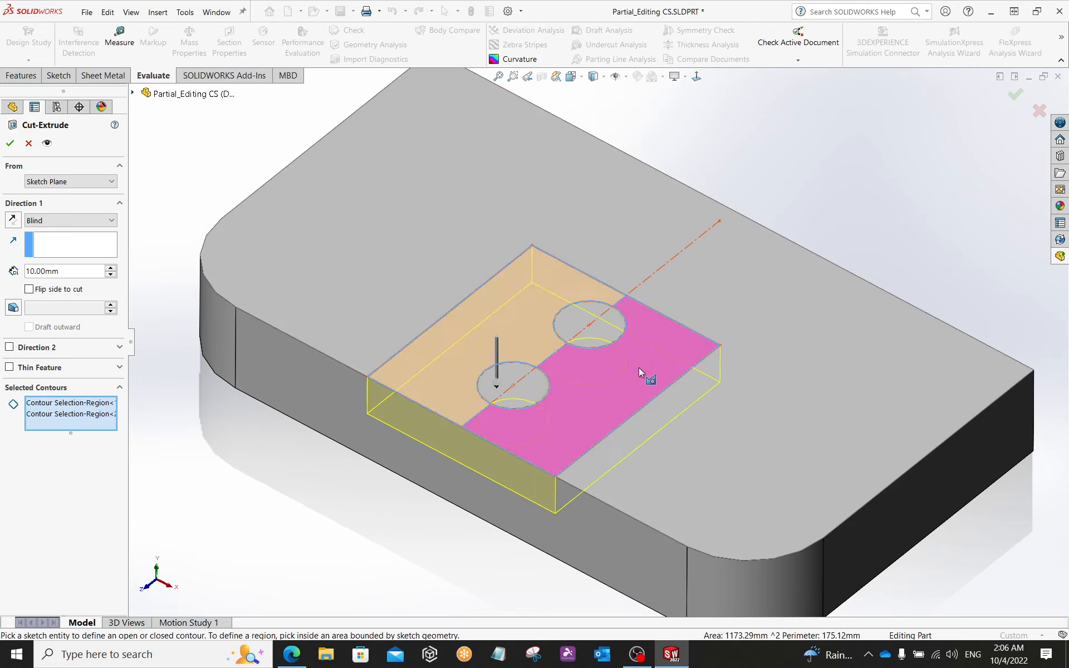
left_click(609, 336)
left_click(592, 327)
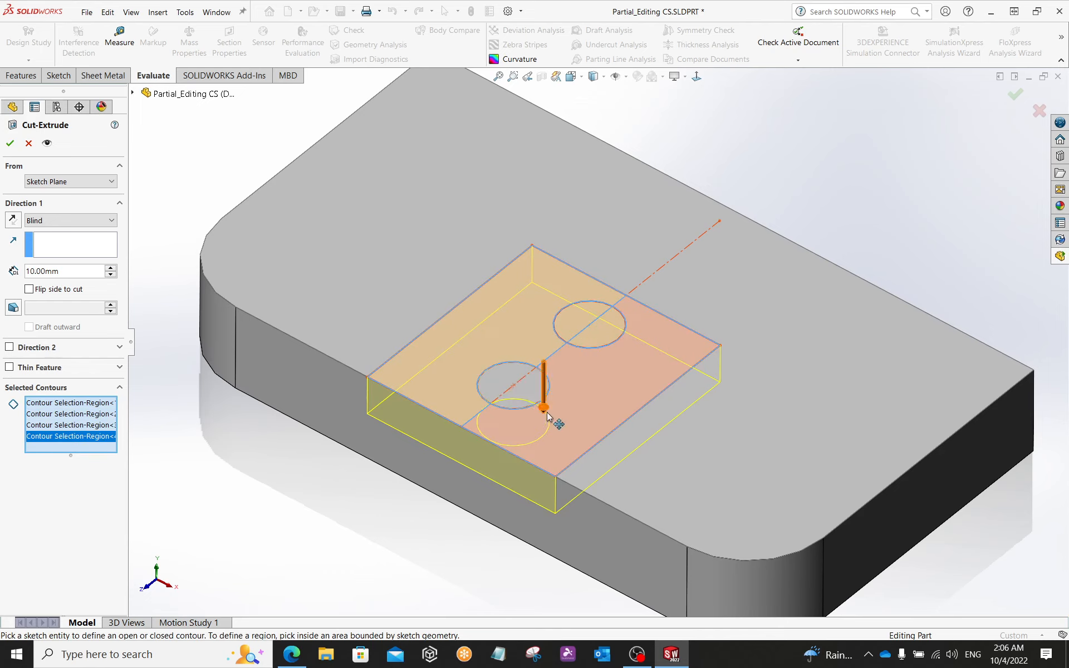
left_click(517, 363)
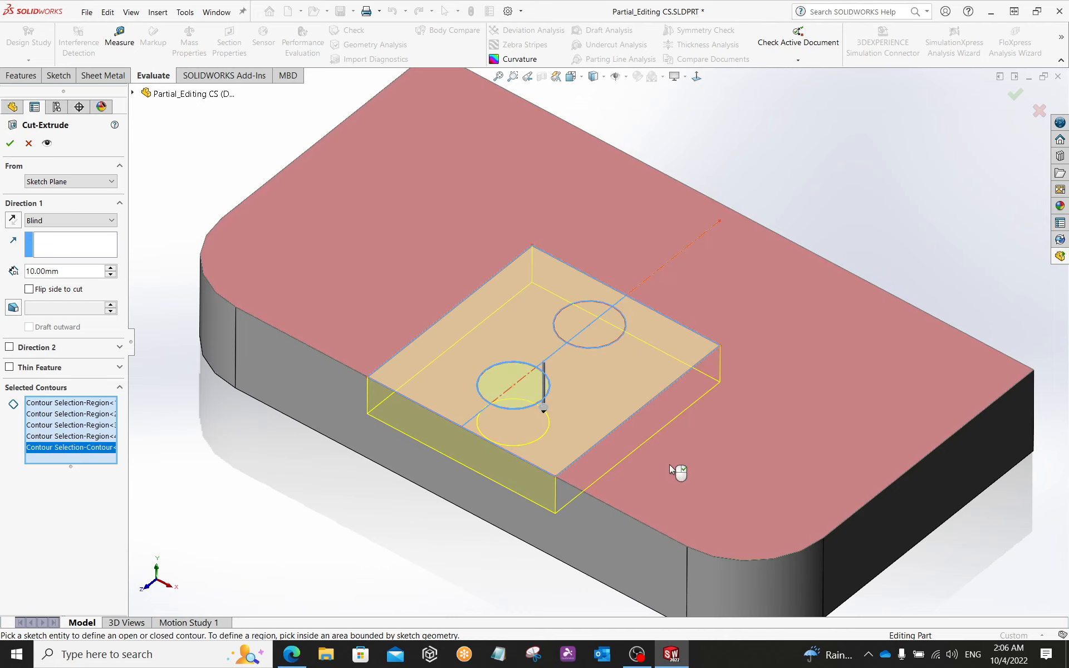
right_click(69, 428)
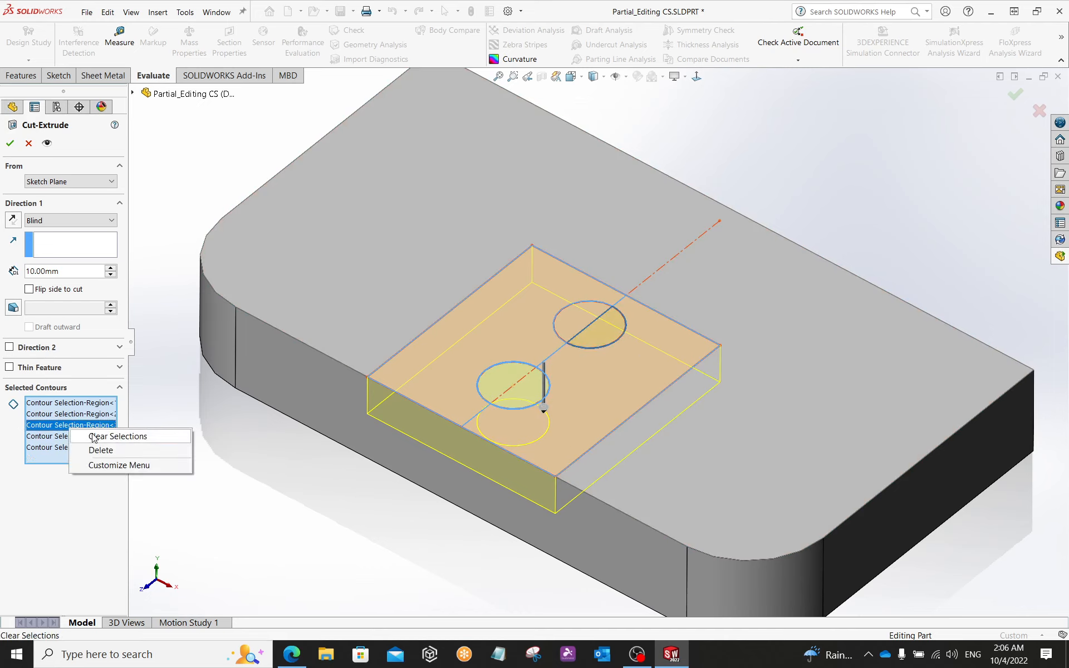
left_click(92, 437)
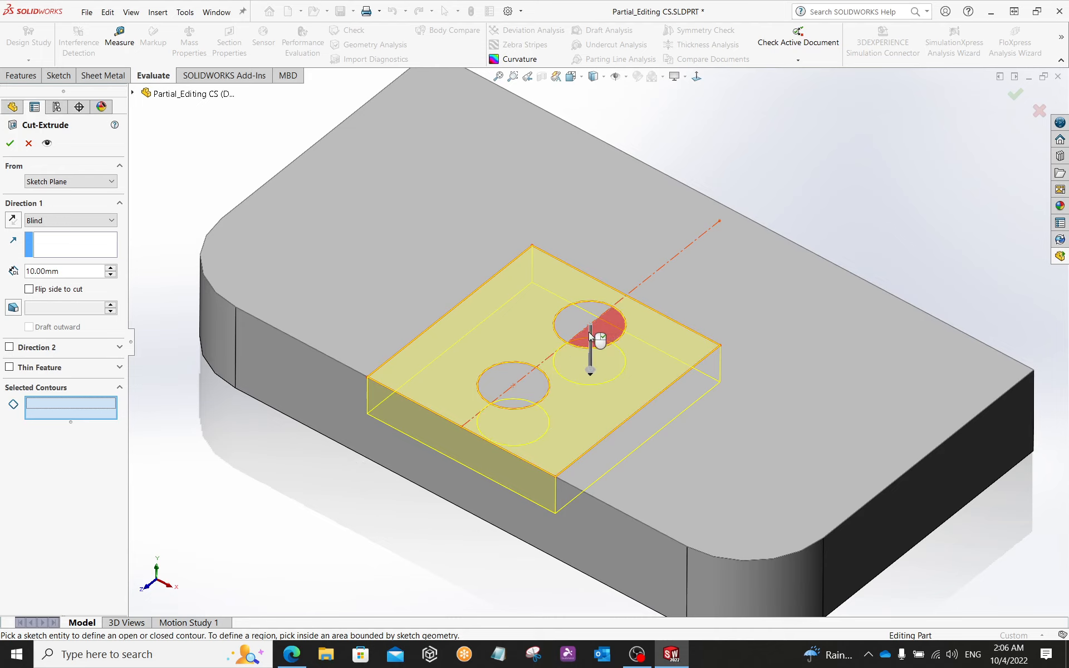
- Select only the rectangle outline as the contour and cut it blind 10 mm into the base plate
left_click(496, 277)
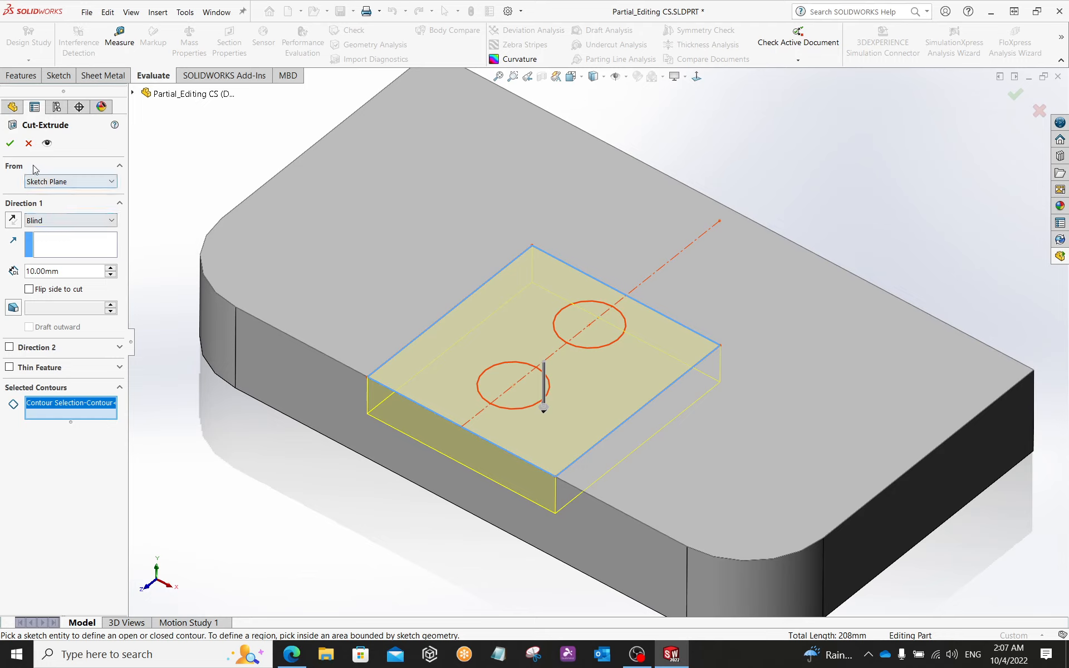
left_click(11, 144)
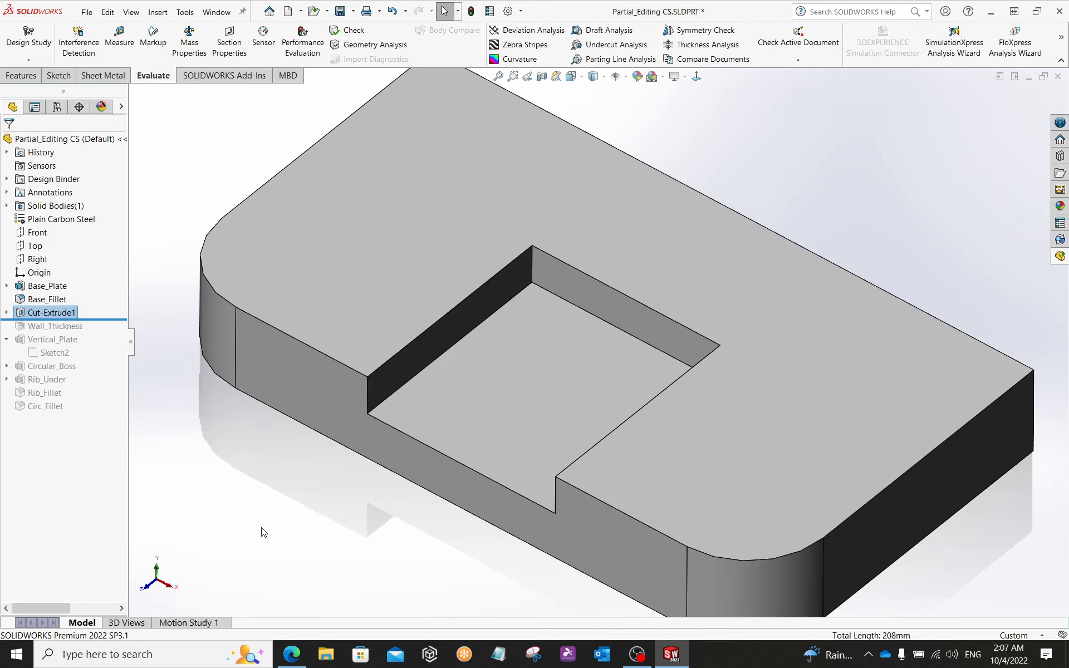
middle_click_drag(278, 525, 295, 512)
left_click(563, 392)
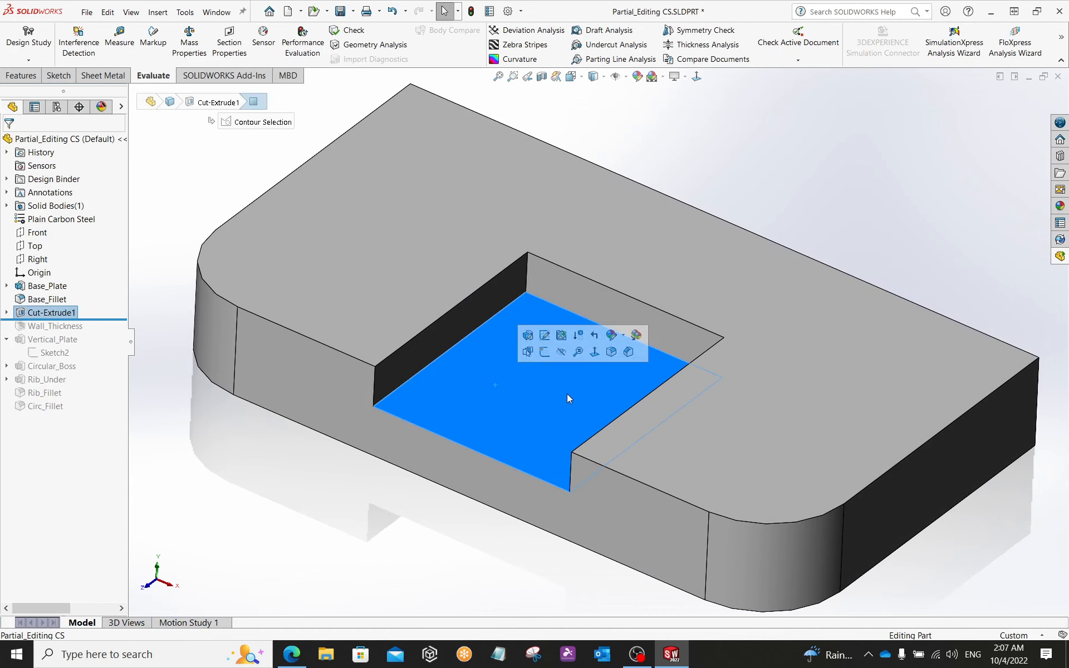
left_click(325, 533)
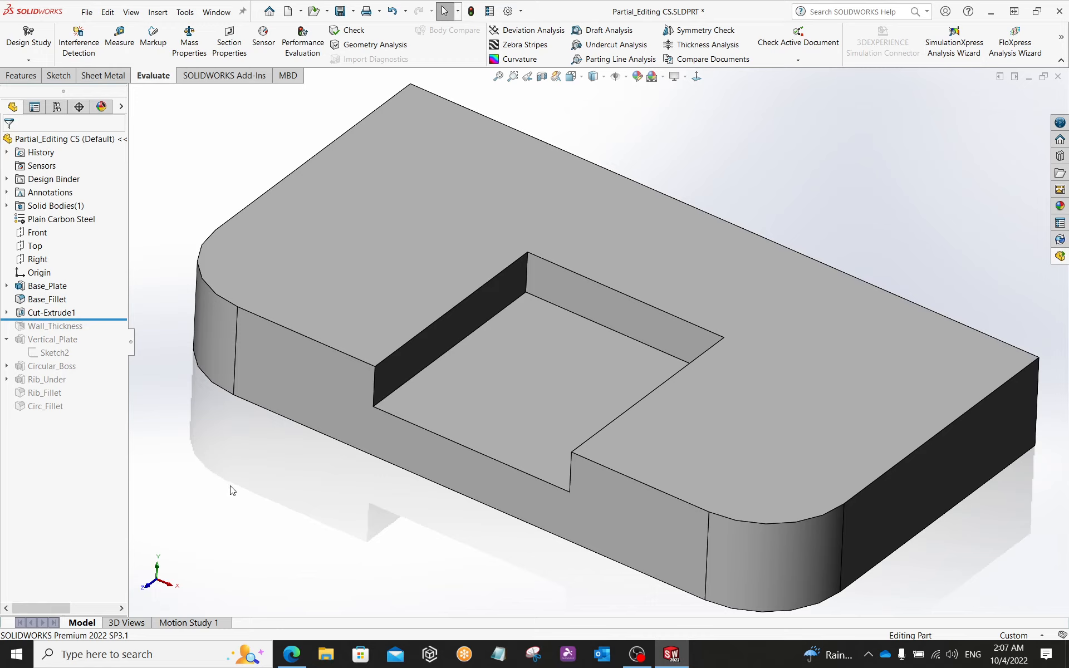
- Rename the rectangular cut feature as Hole_Mtg
left_click(66, 314)
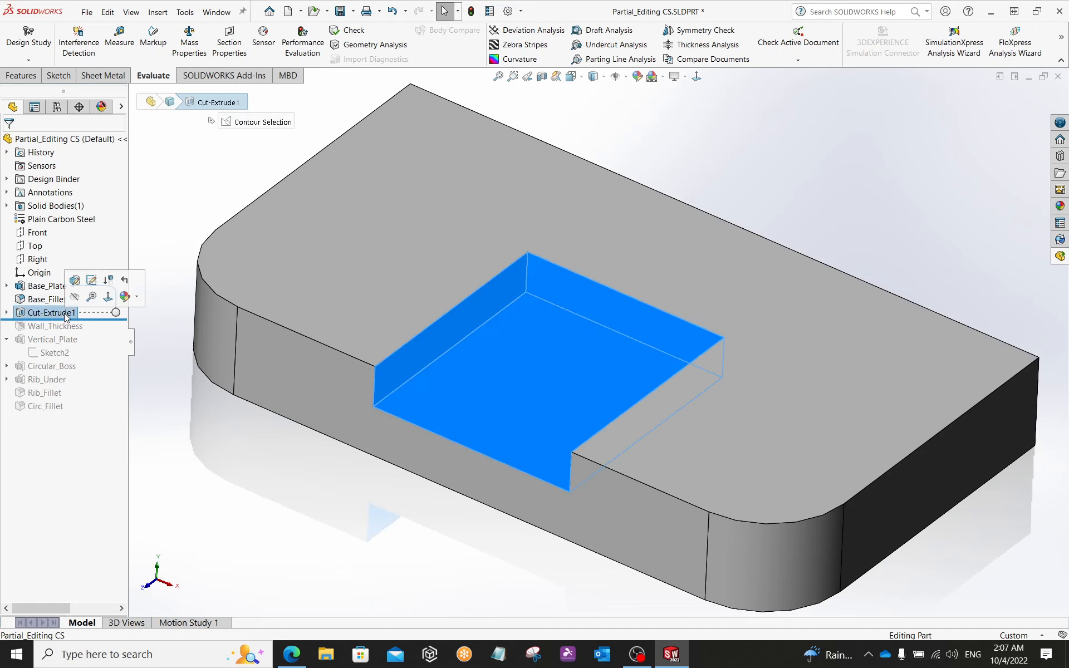
left_click(66, 313)
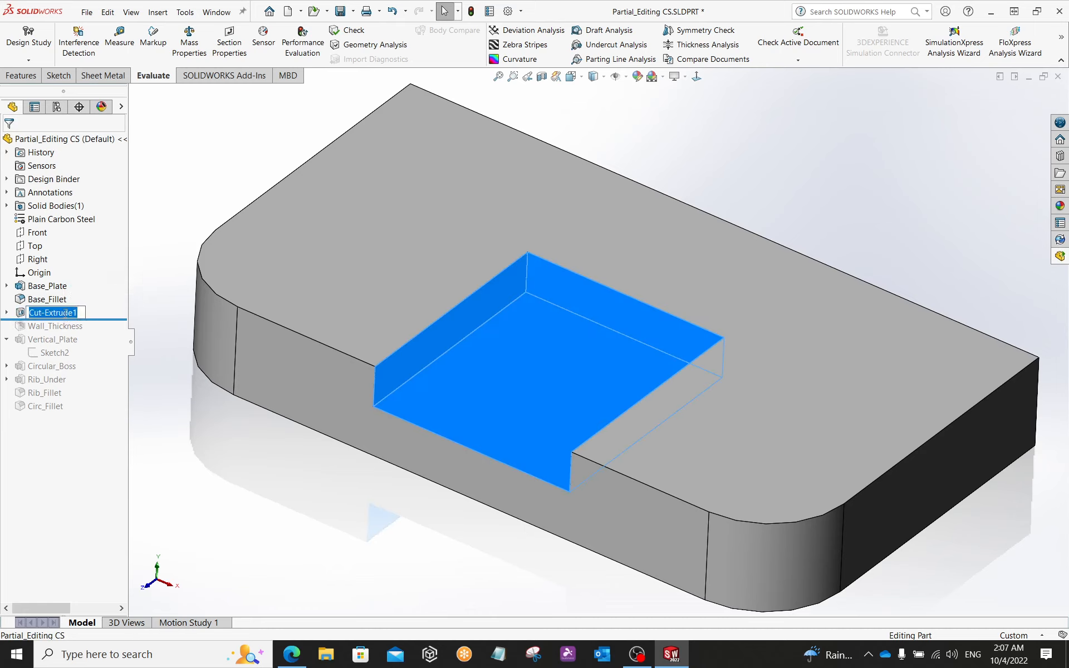
type("Hole")
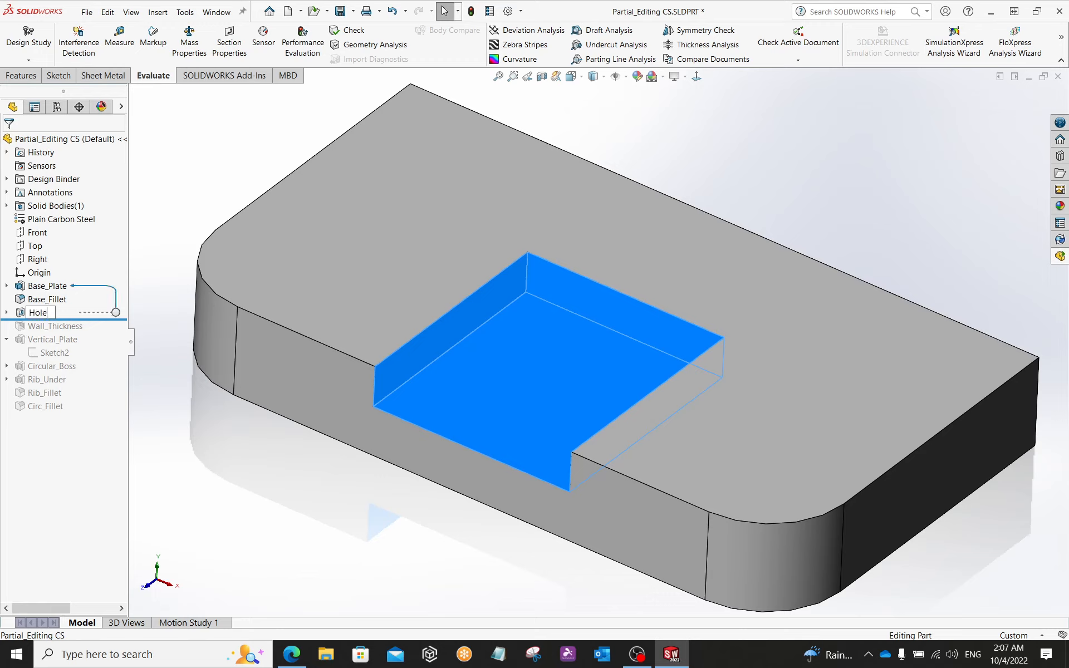
type("-")
key("BackSpace")
type("_MTG")
key("BackSpace")
key("BackSpace")
key("BackSpace")
type("Mtg")
key("Return")
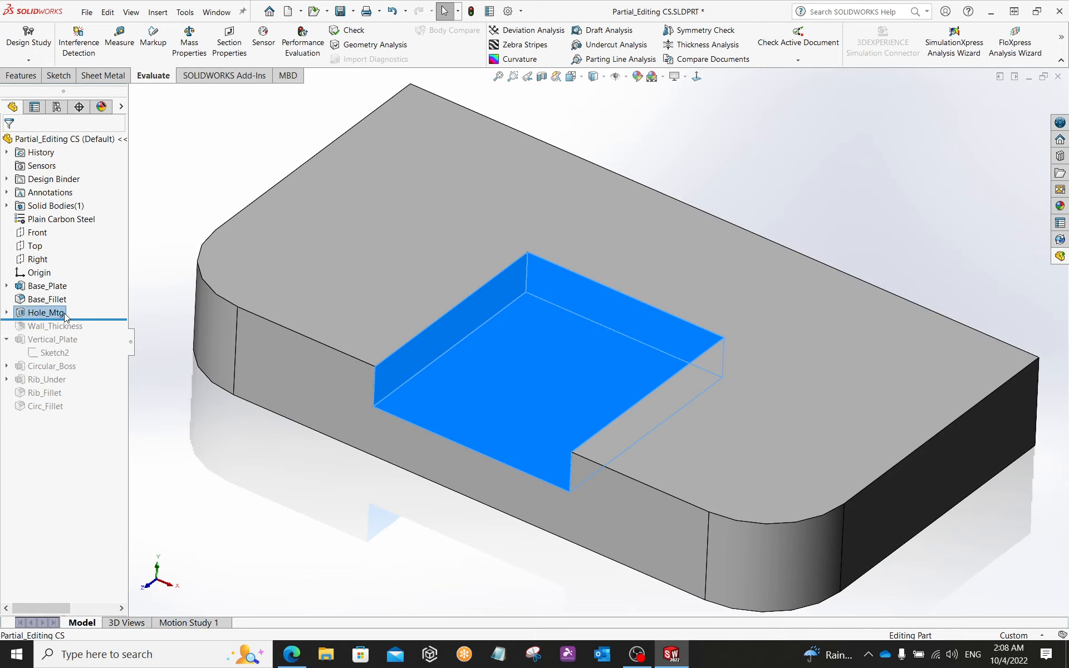
left_click(187, 440)
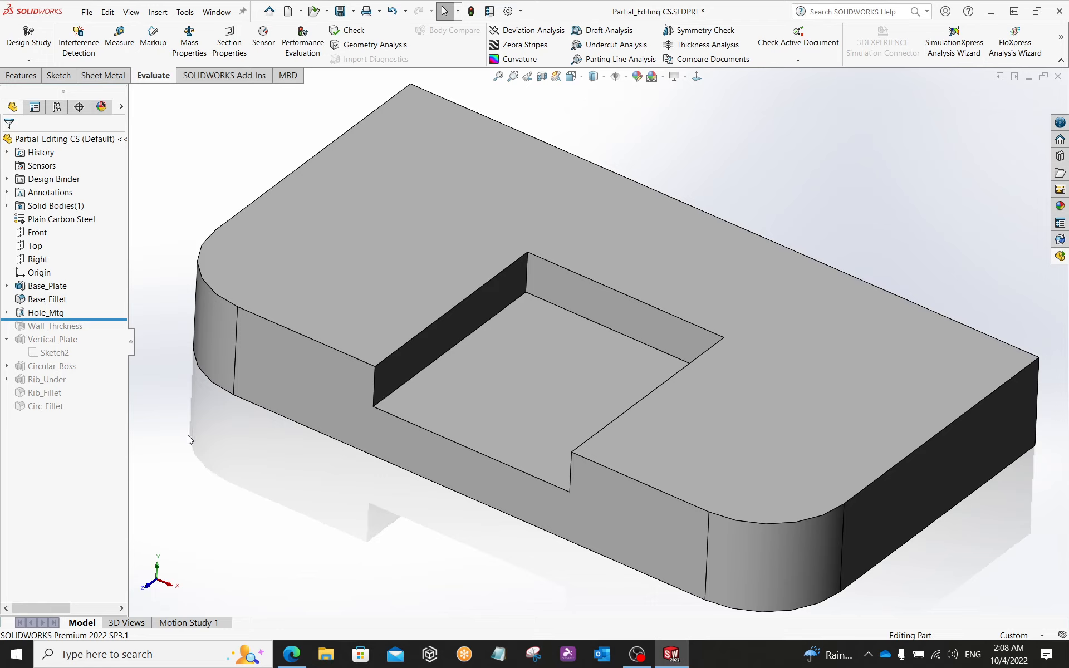
- Expand Hole_Mtg and examine the pocket floor against the Contour Selection sketch used by the cut
left_click(550, 372)
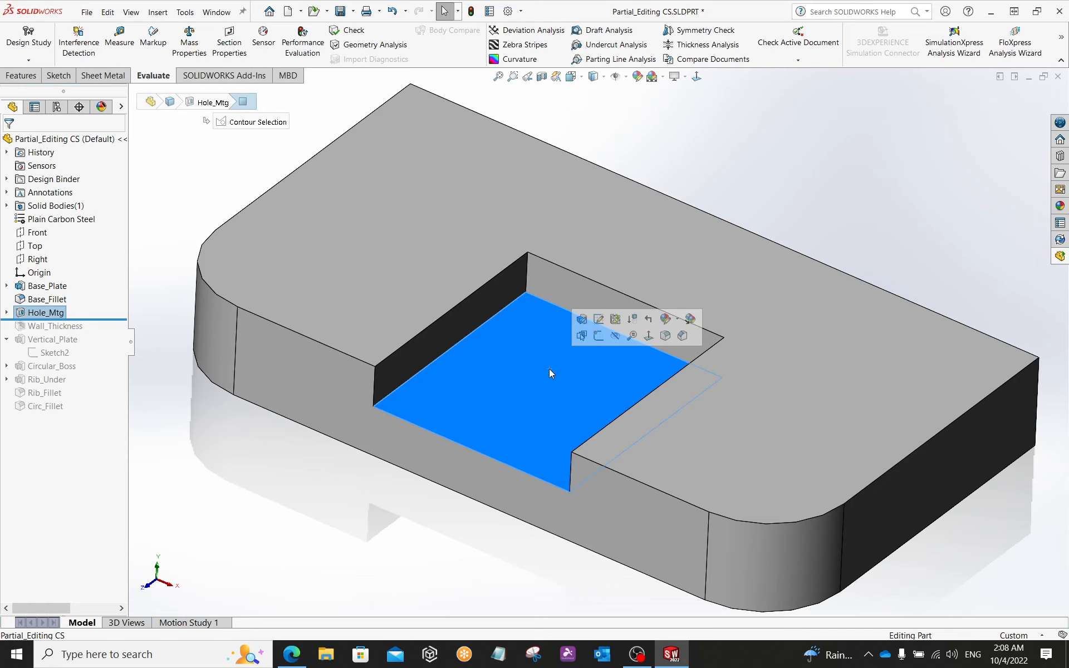
left_click(429, 252)
left_click(508, 366)
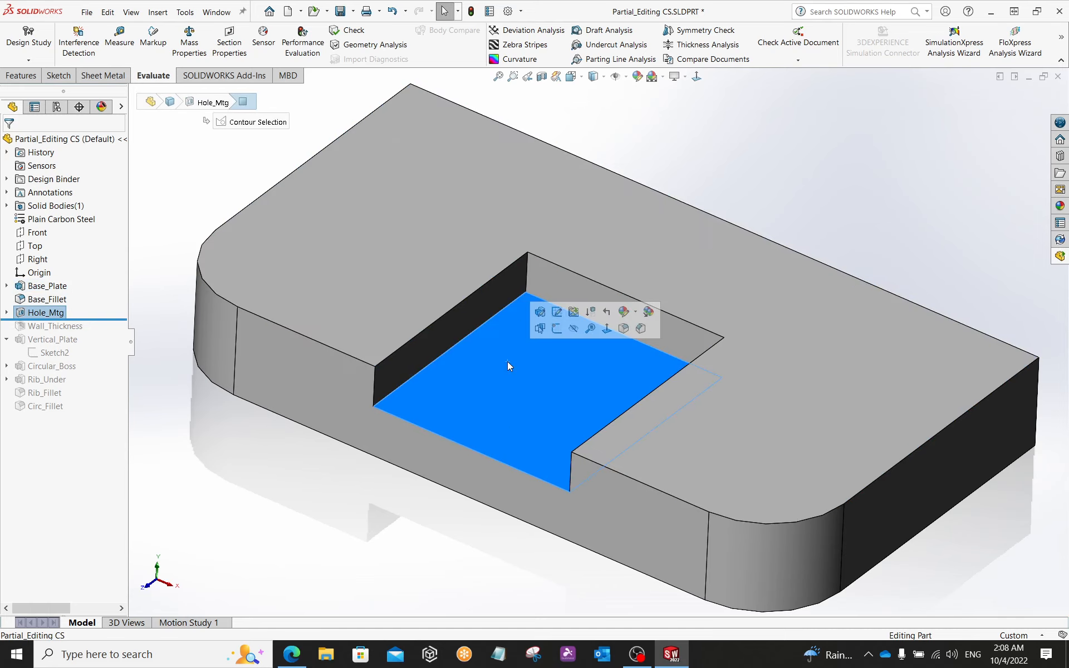
left_click(331, 476)
left_click(7, 312)
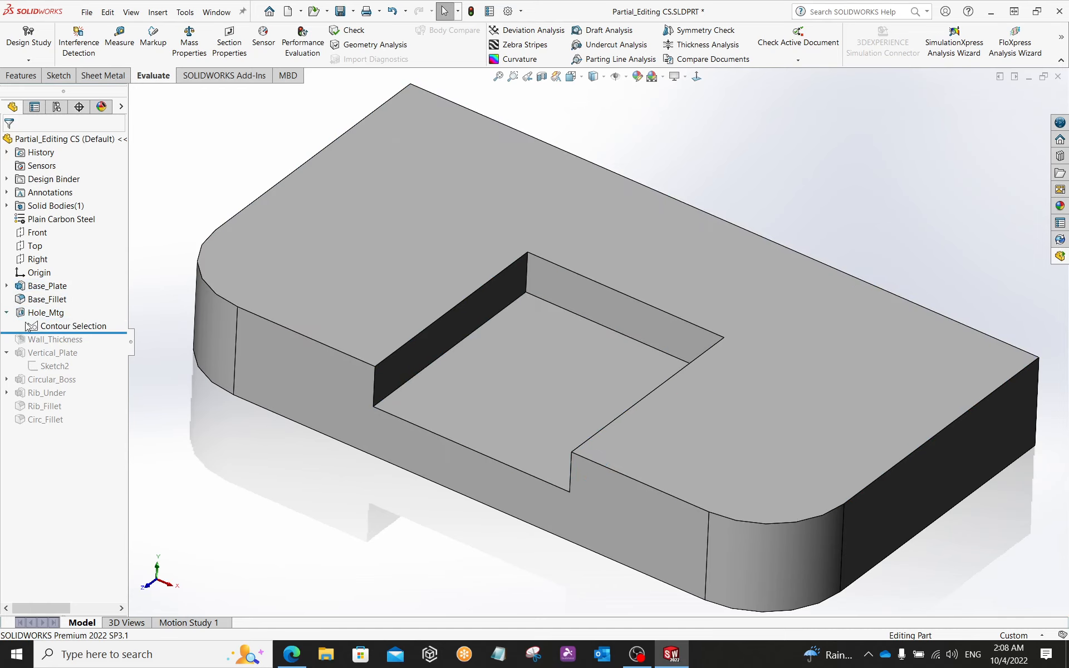
left_click(29, 327)
mouse_move(350, 530)
middle_mouse_down()
mouse_move(349, 449)
mouse_move(536, 356)
middle_mouse_up()
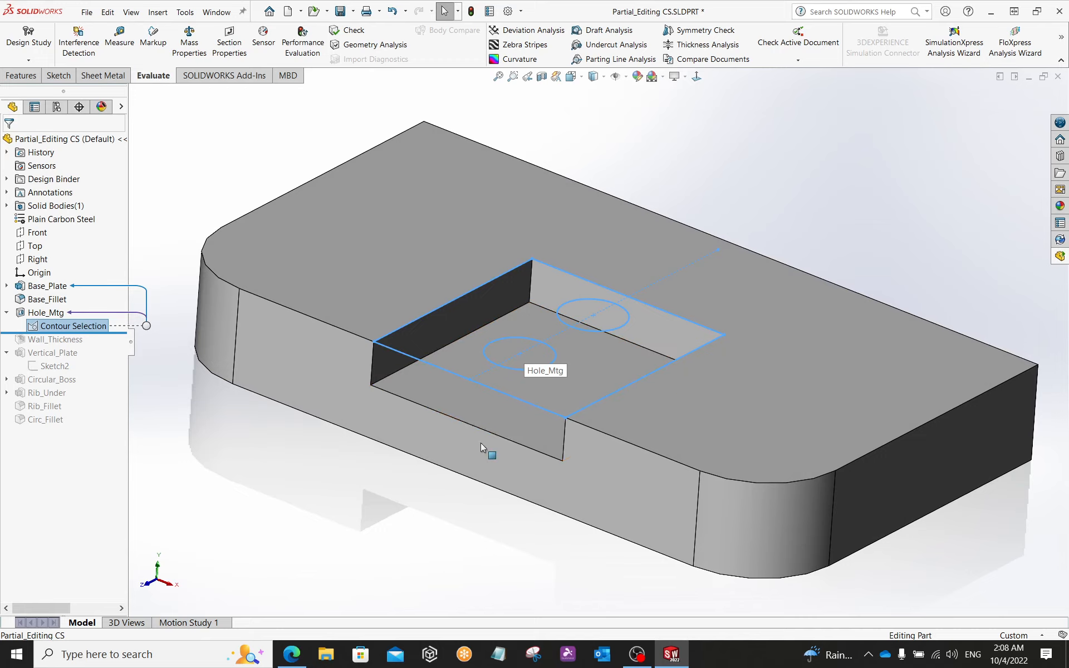
left_click(281, 537)
mouse_move(281, 536)
middle_mouse_down()
mouse_move(294, 503)
mouse_move(285, 536)
middle_mouse_up()
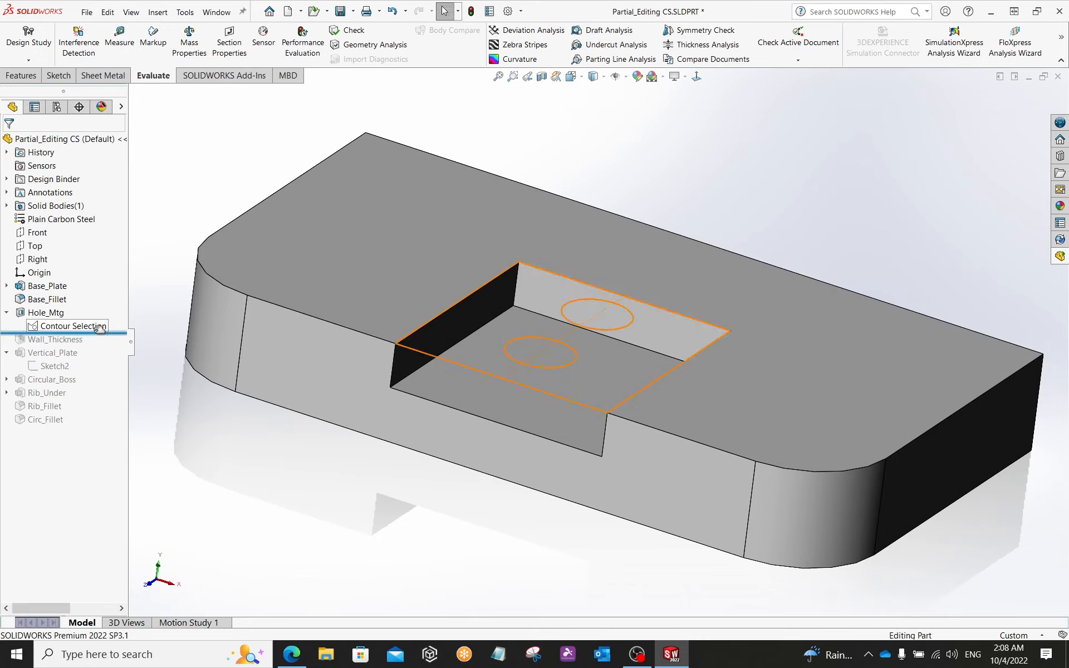
mouse_move(96, 332)
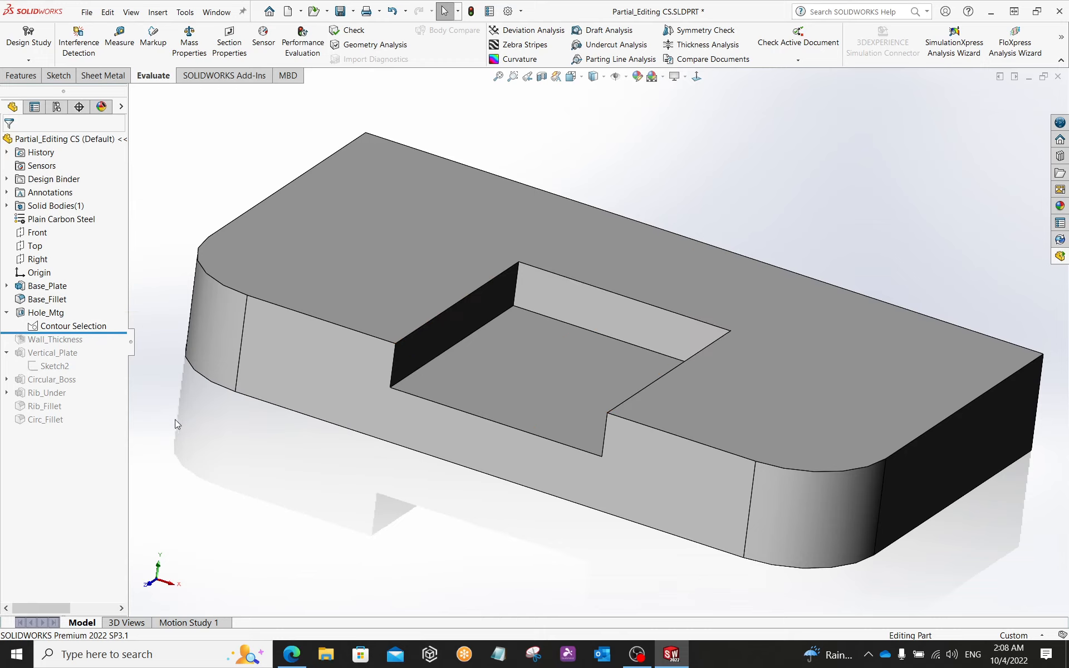
mouse_move(279, 465)
middle_mouse_down()
mouse_move(239, 437)
mouse_move(275, 446)
mouse_move(267, 466)
middle_mouse_up()
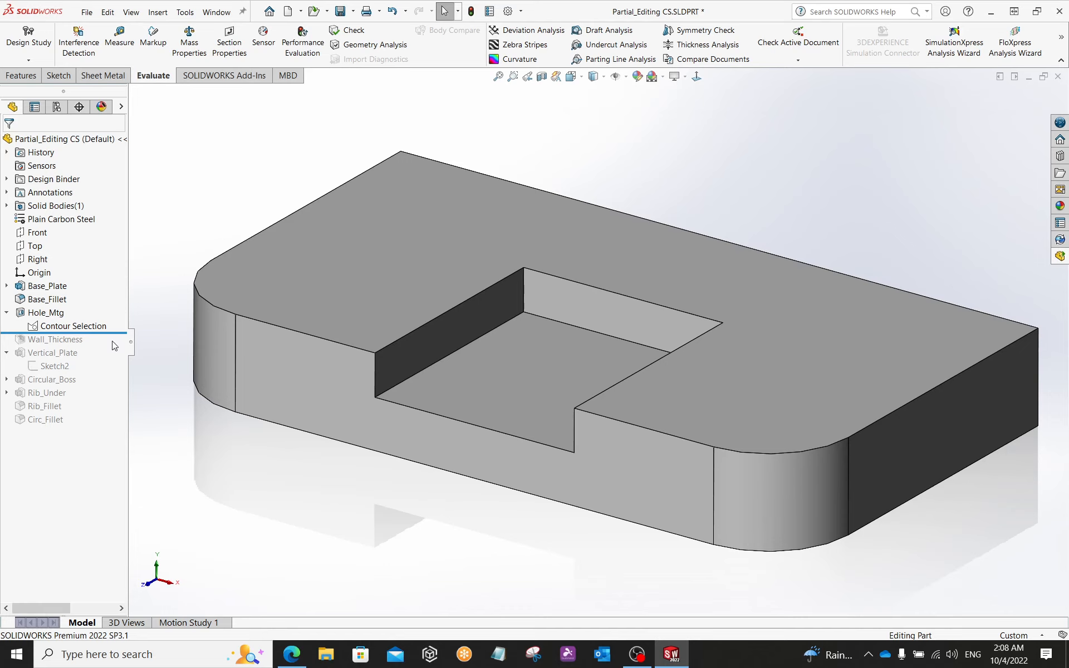
- Use the Contour Select Tool on the Contour Selection sketch under Hole_Mtg to pick its two circles as contours
right_click(100, 328)
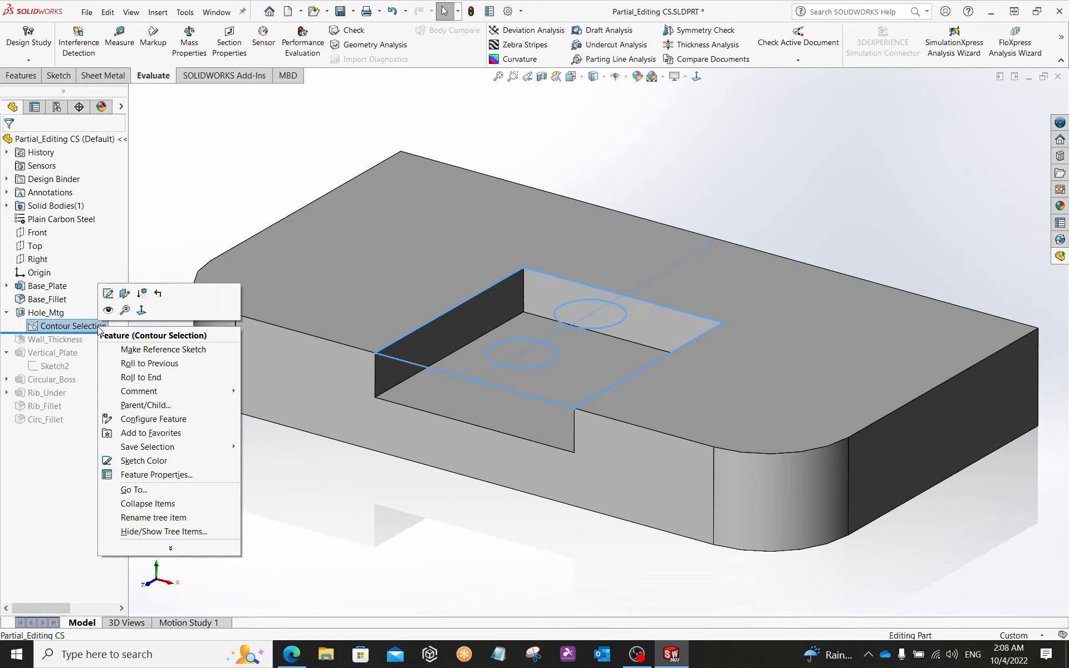
mouse_move(184, 548)
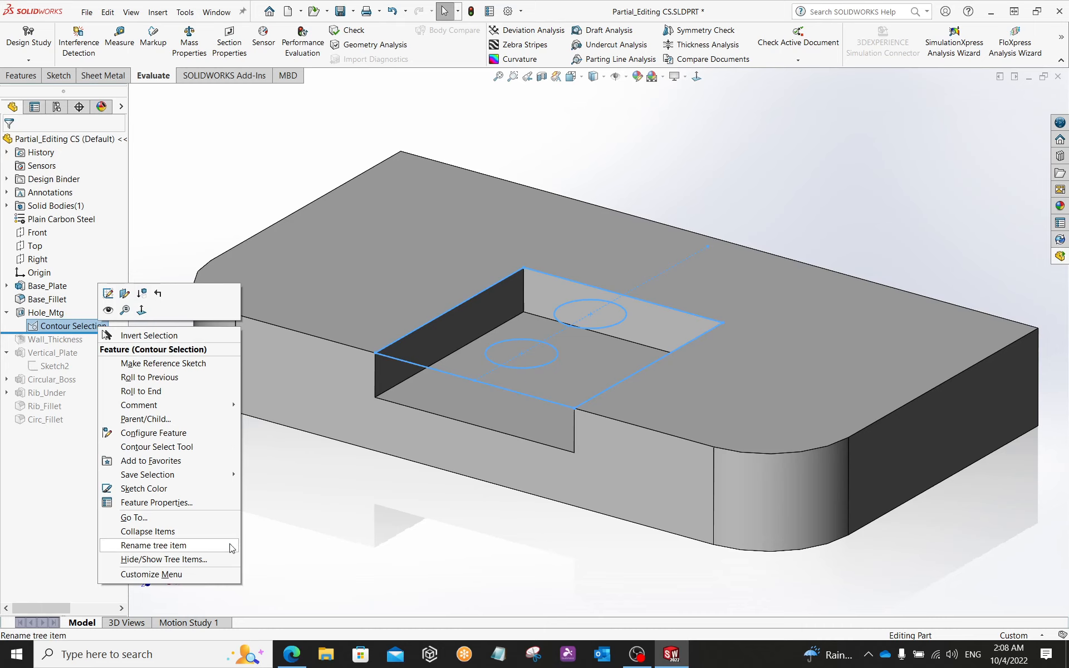
left_click(180, 448)
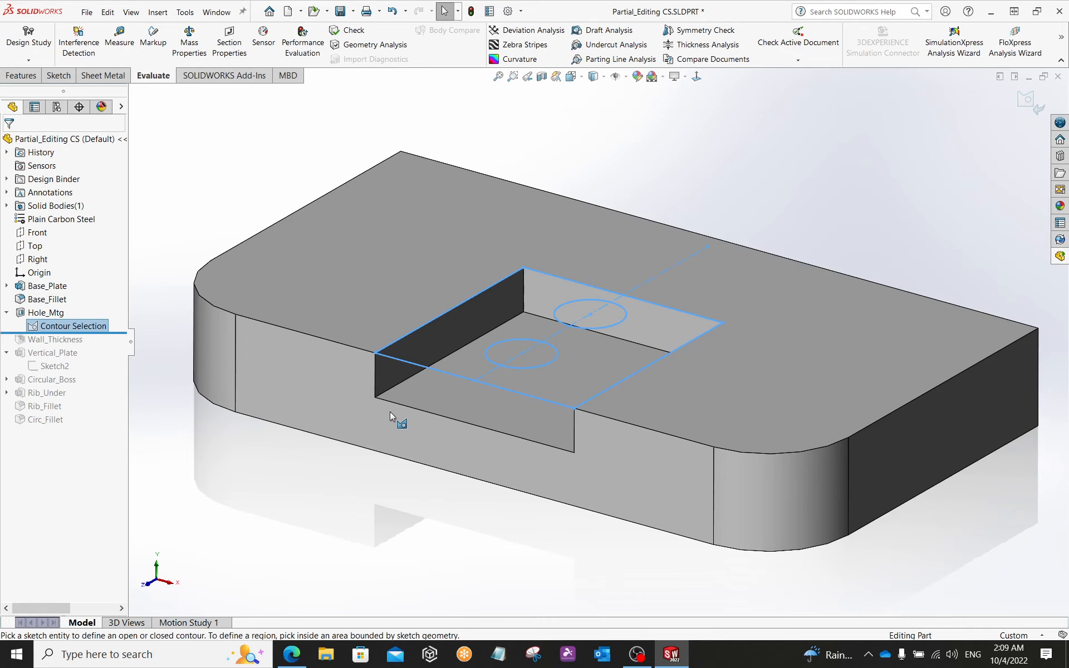
middle_click_drag(433, 425, 413, 448)
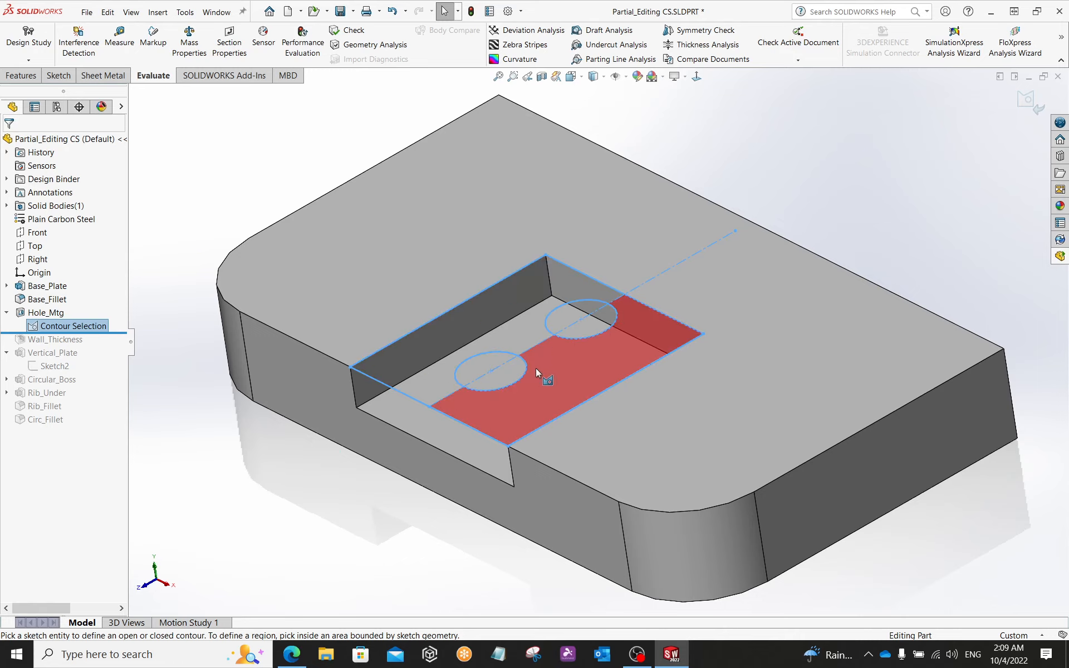
middle_click_drag(538, 366, 556, 365)
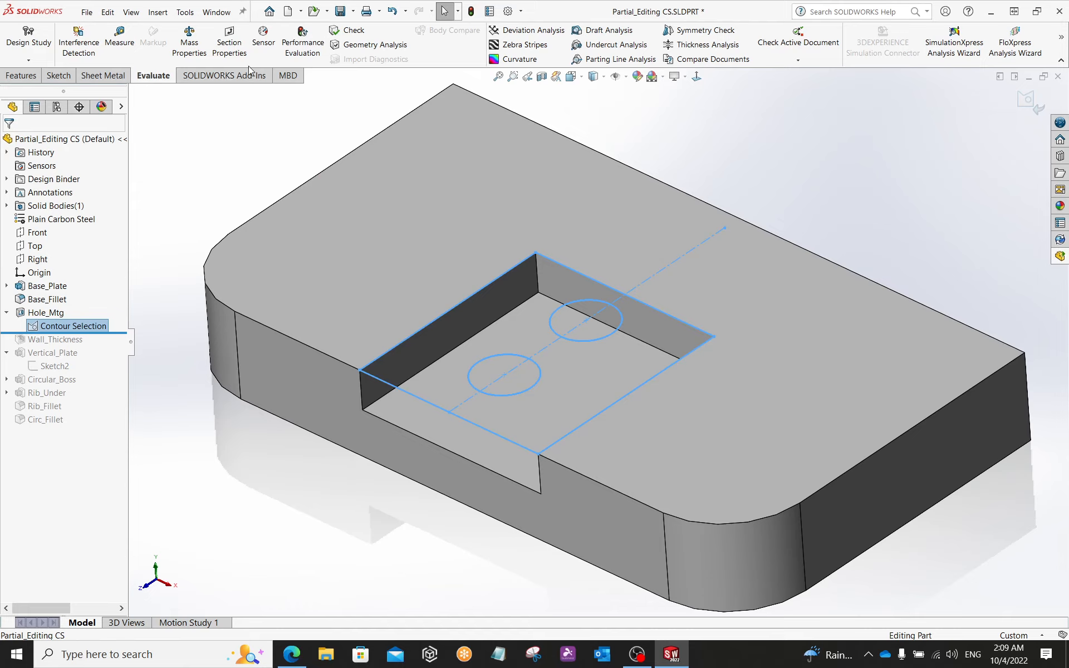
- Make an Extruded Cut from the two selected circle contours with a Through All end condition
left_click(25, 76)
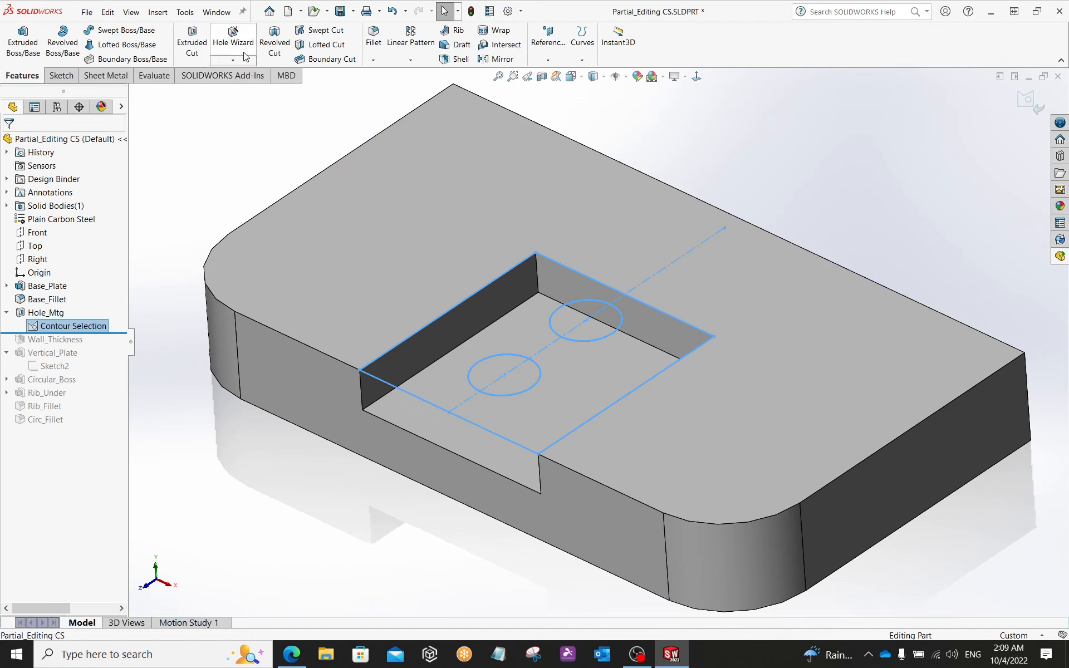
left_click(187, 39)
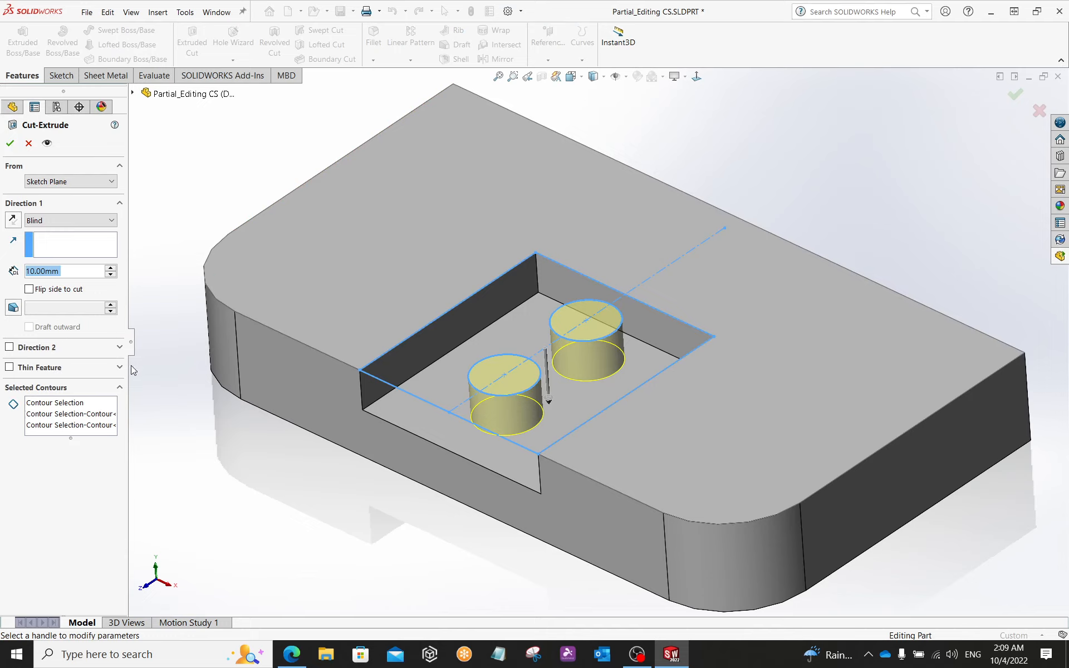
left_click(63, 425)
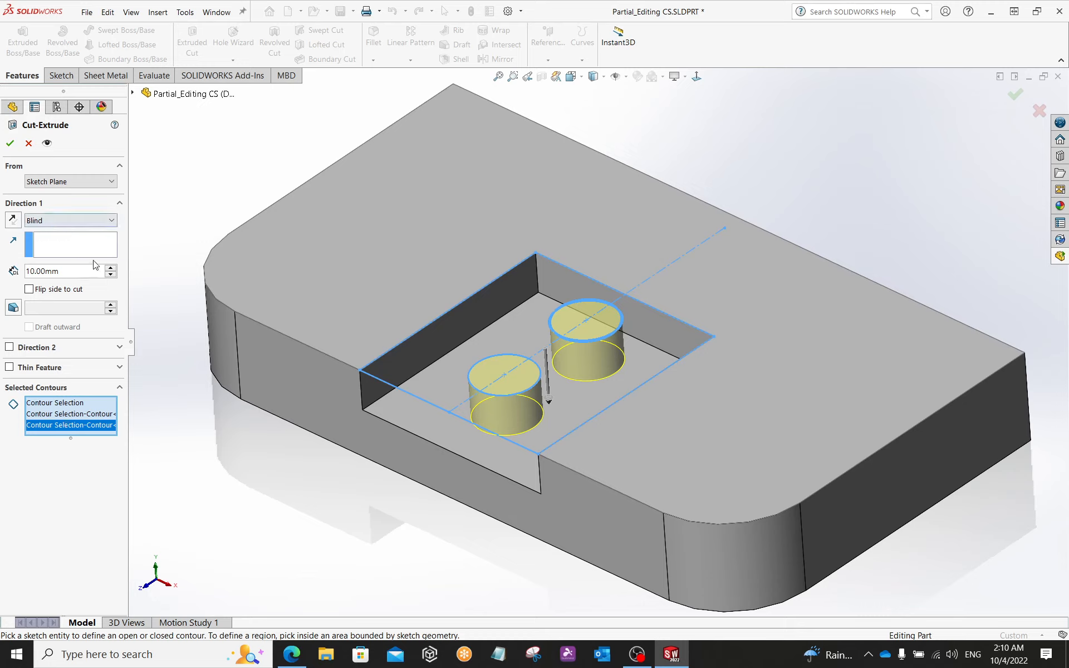
left_click(65, 225)
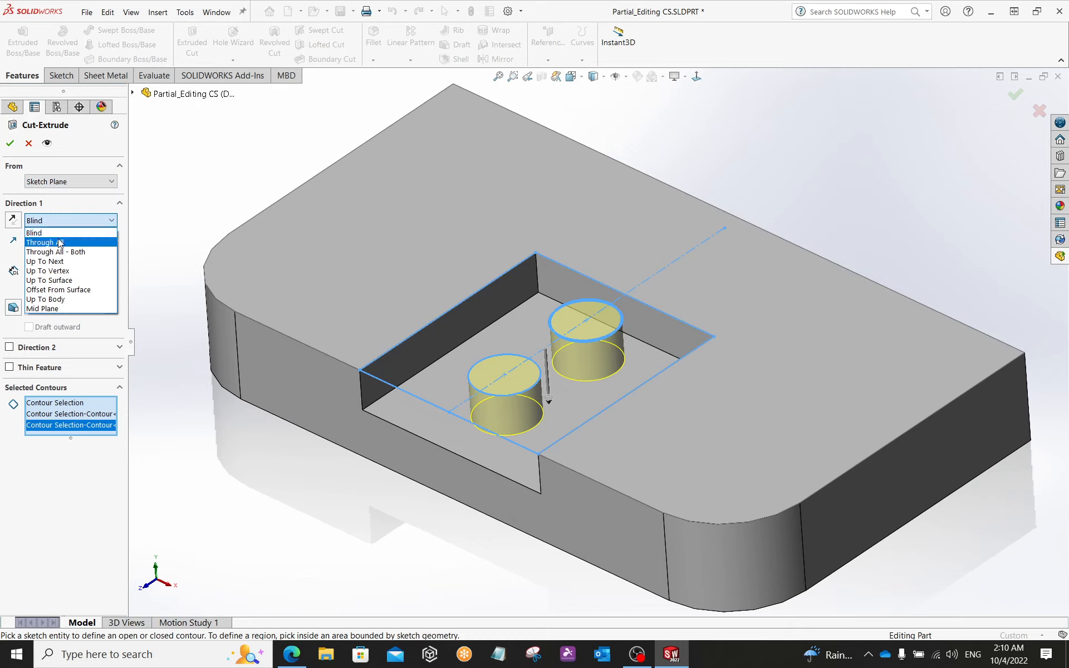
left_click(64, 243)
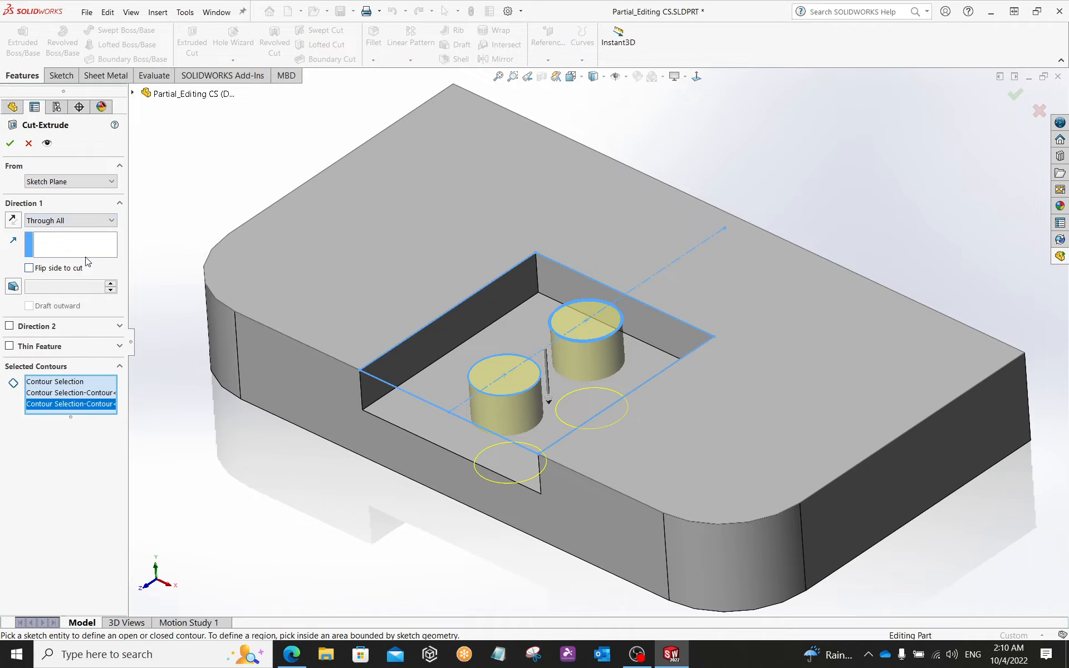
middle_click_drag(367, 506, 380, 424)
middle_click_drag(381, 396, 484, 389)
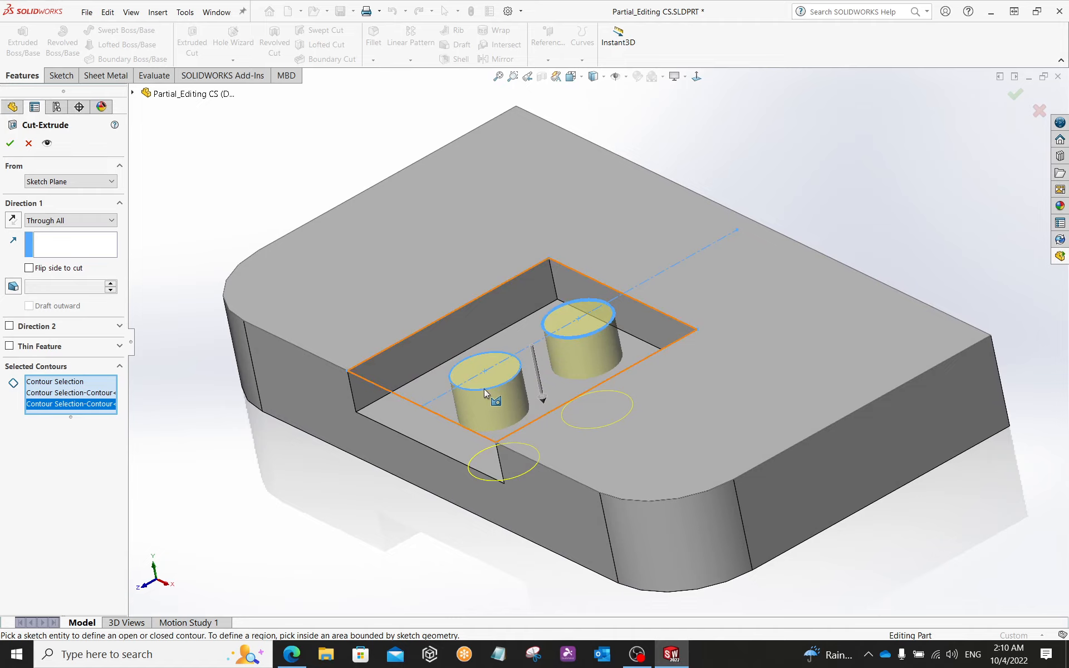
left_click(10, 144)
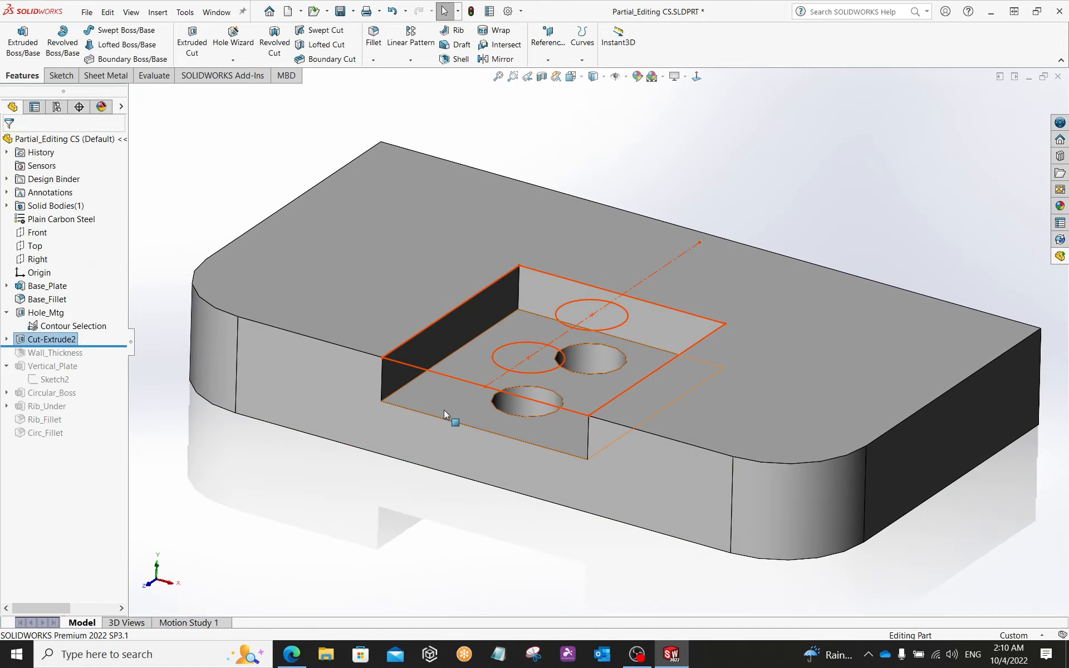
- Inspect the two new through holes in the pocket floor and hide the Contour Selection sketch
middle_click_drag(443, 410, 415, 535)
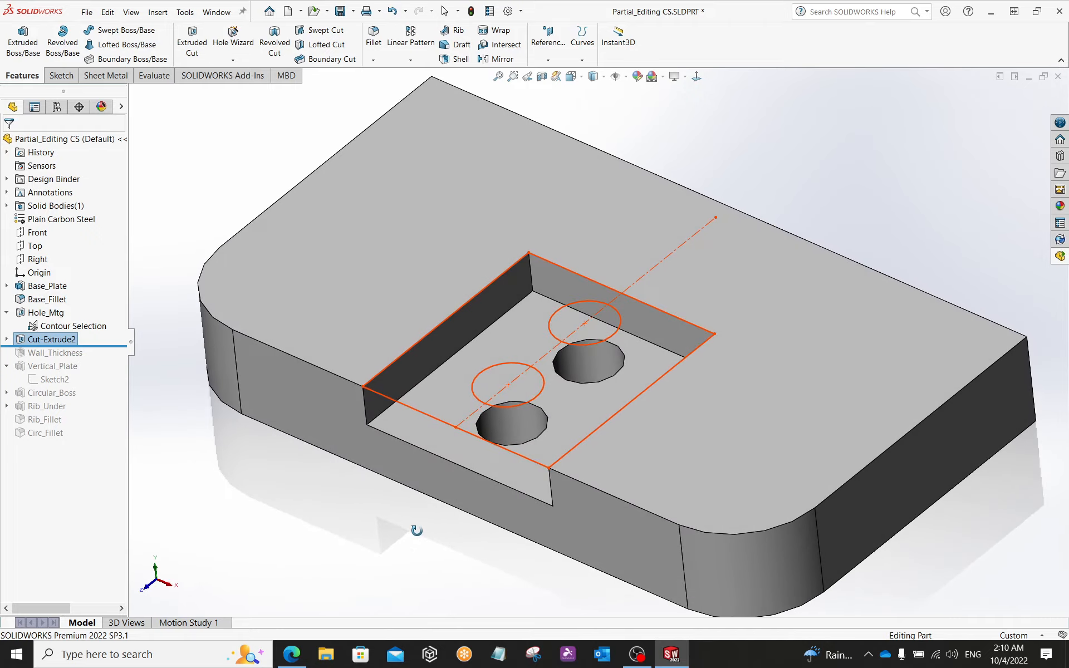
middle_click_drag(346, 533, 319, 531)
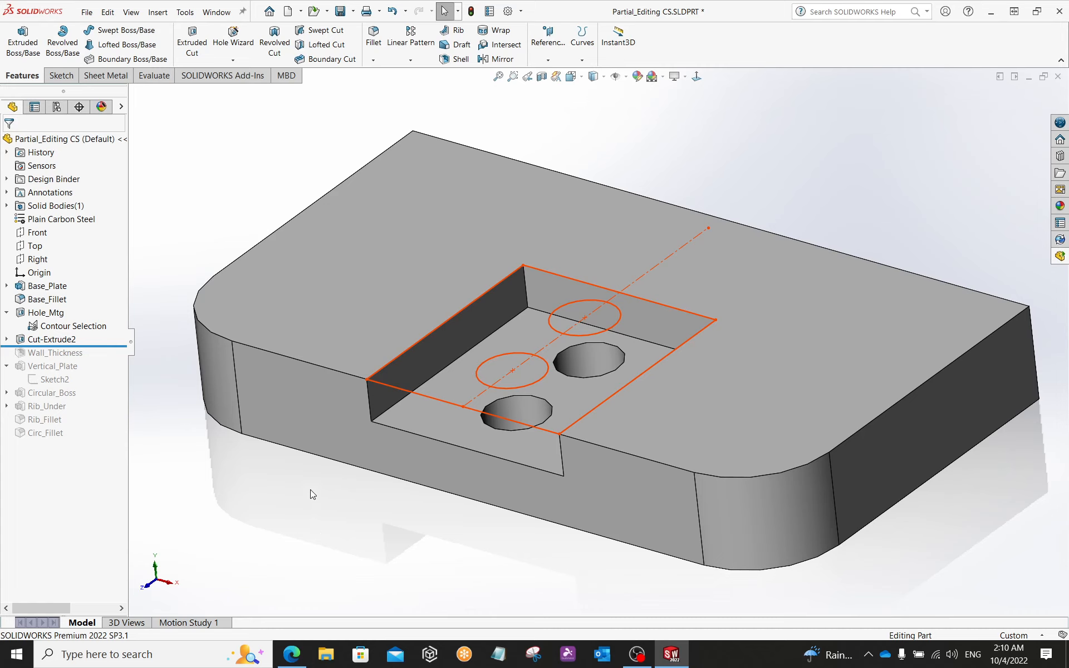
left_click(76, 328)
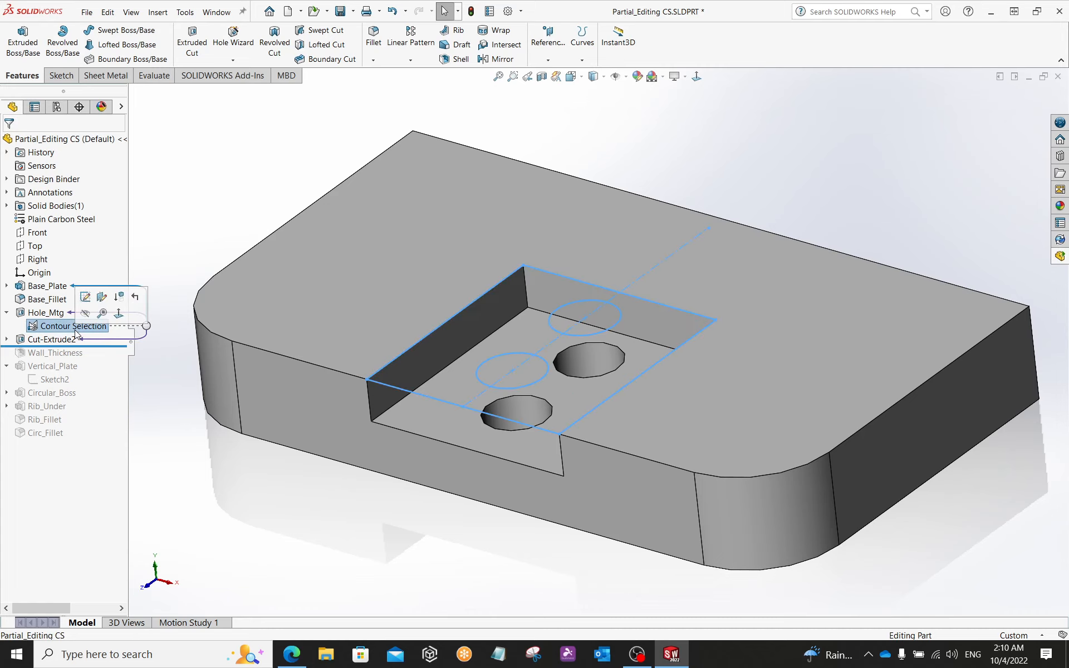
left_click(85, 314)
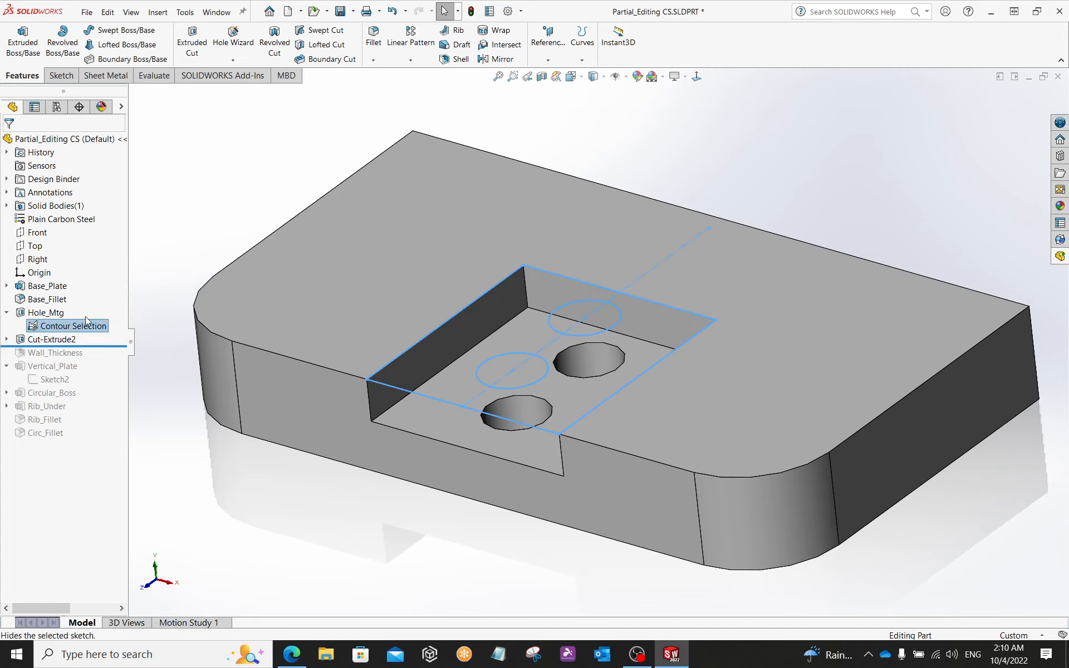
- Expand the circular hole cut to check which sketch it shares with Hole_Mtg, and collapse both features
left_click(6, 339)
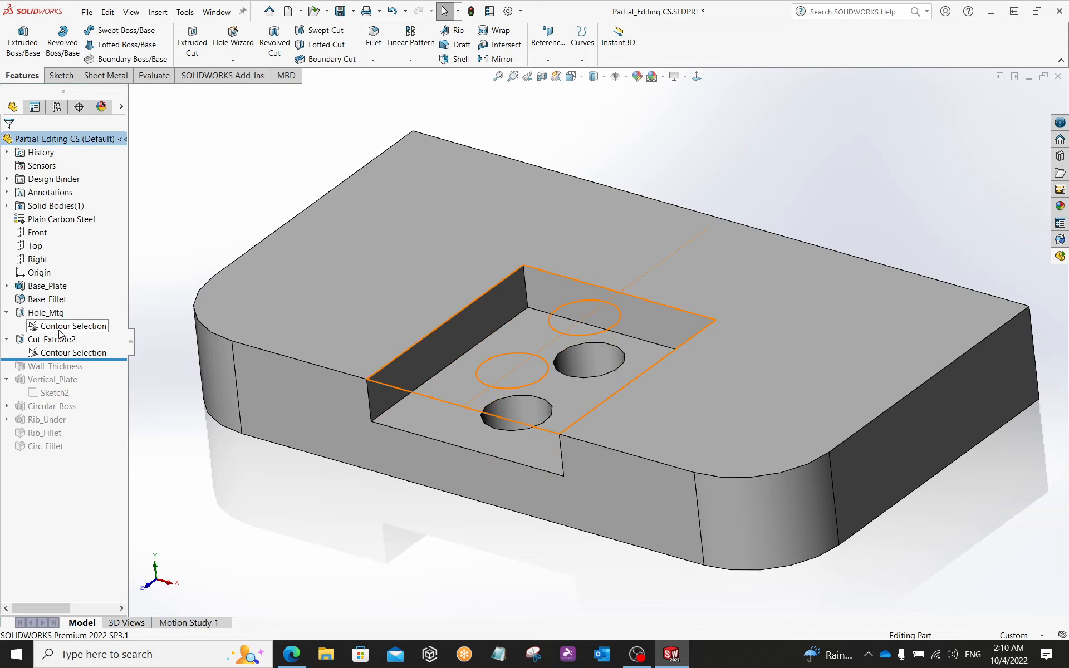
left_click(7, 340)
left_click(7, 312)
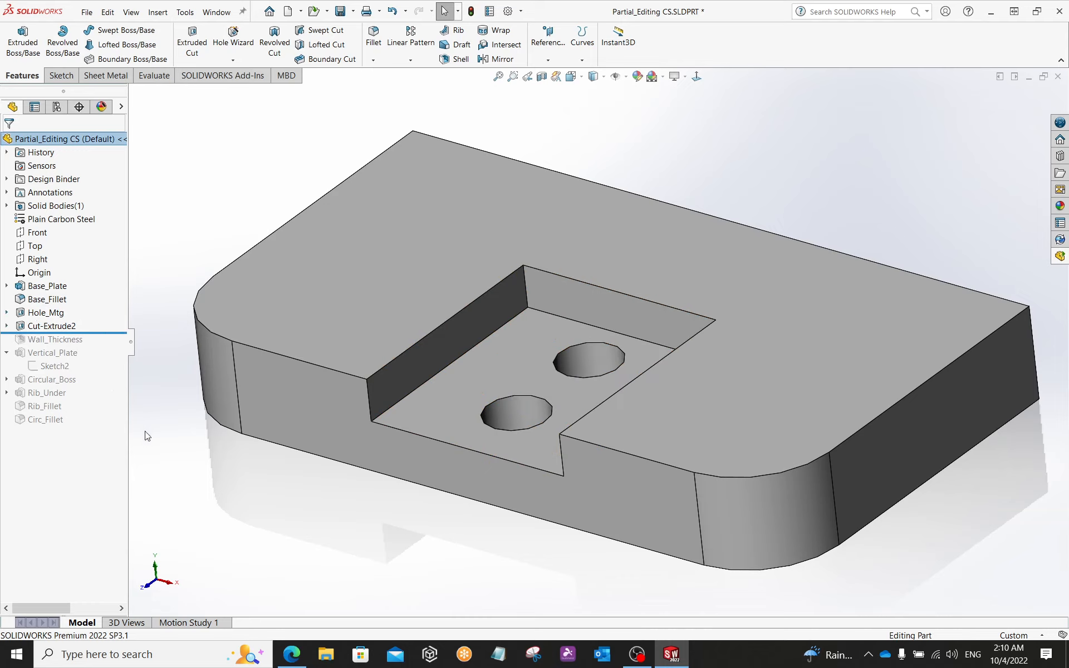
middle_click_drag(198, 473, 339, 427)
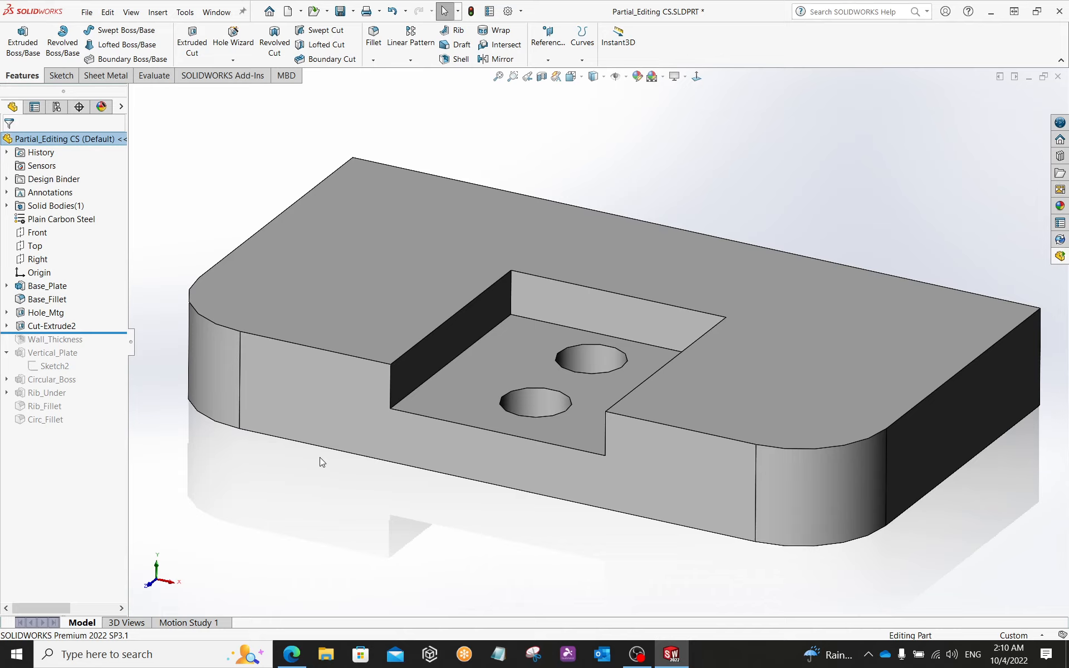
- Roll the feature history forward to the end of the part and collapse Vertical_Plate
right_click(99, 334)
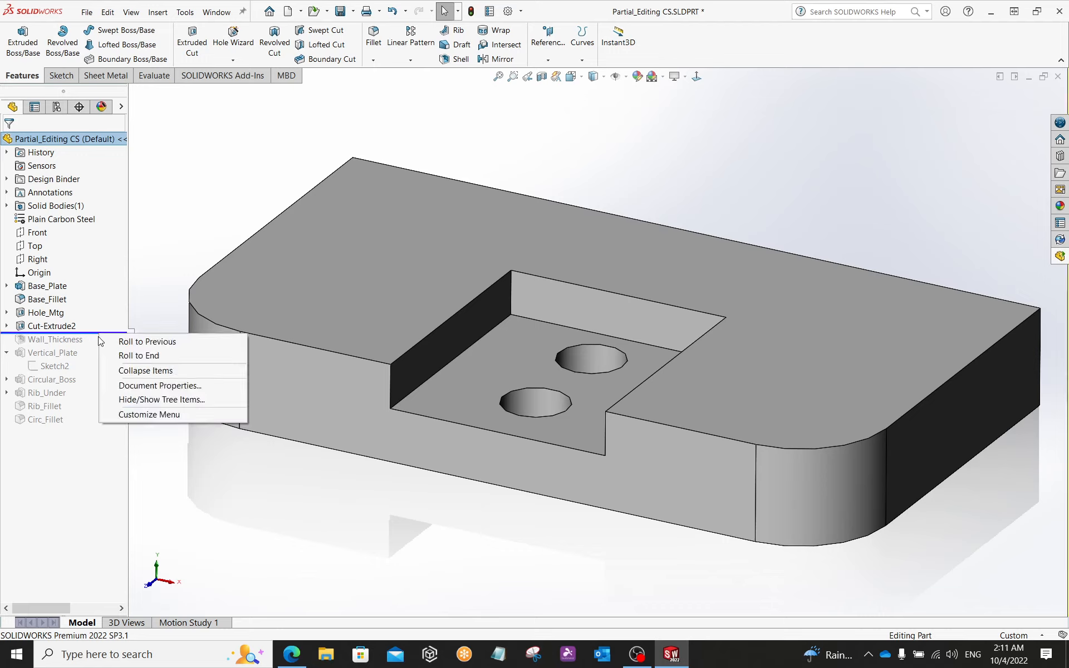
left_click(138, 355)
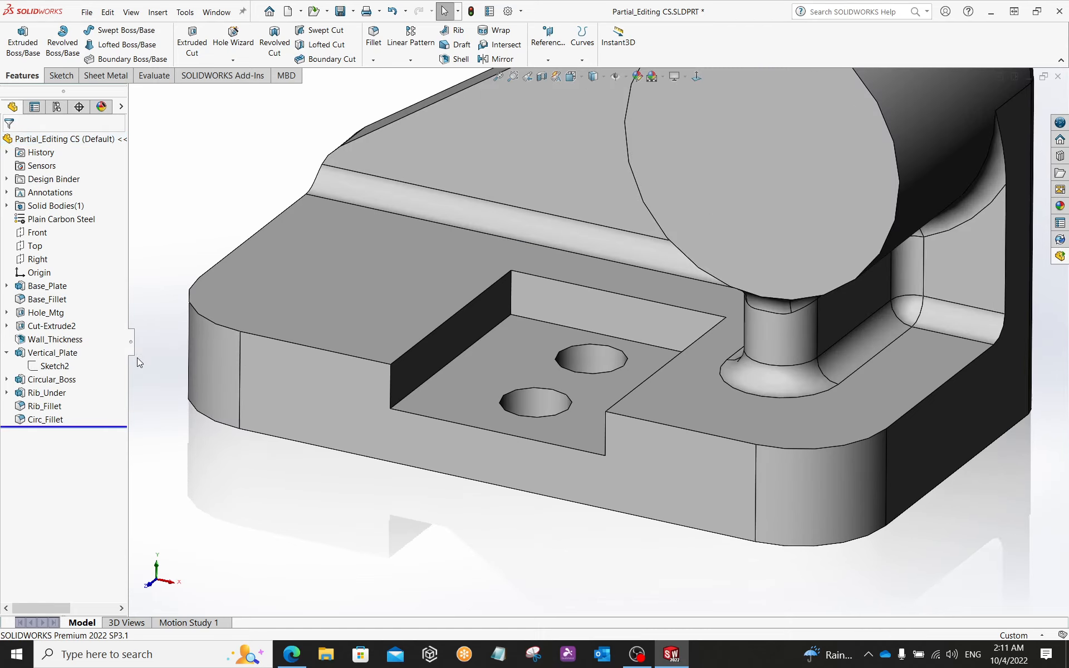
scroll(473, 350, "up", 2)
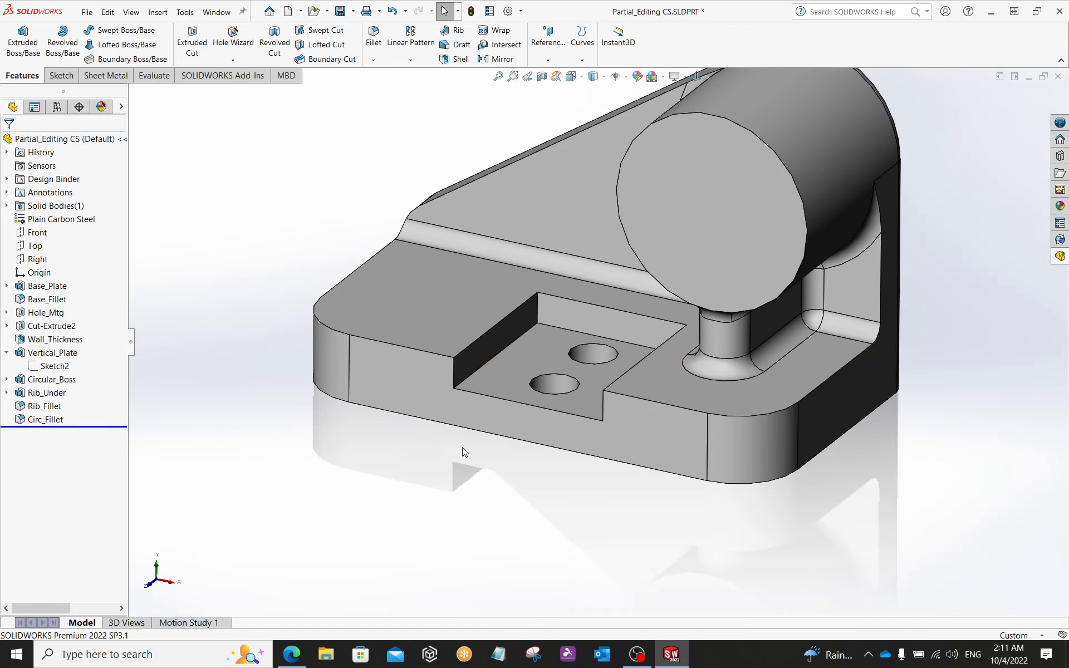
scroll(760, 257, "up", 2)
scroll(741, 227, "down", 2)
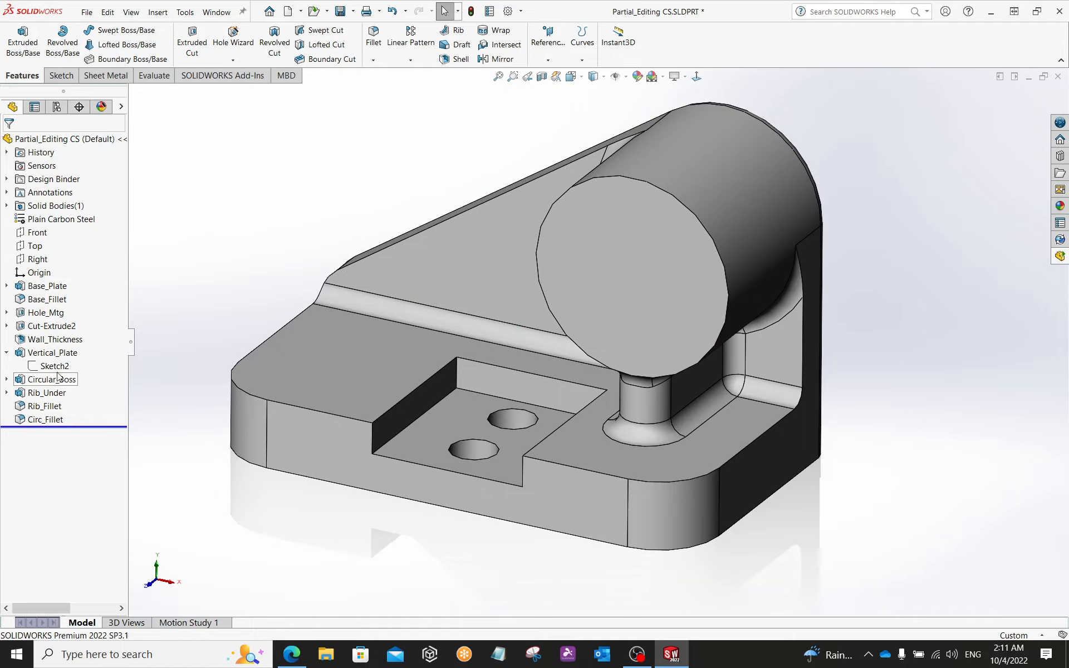
left_click(7, 352)
- Examine the base plate's underside, checking which feature creates the cylindrical walls around the two holes
mouse_move(395, 536)
middle_mouse_down()
mouse_move(383, 388)
mouse_move(306, 366)
mouse_move(358, 349)
mouse_move(382, 377)
mouse_move(375, 399)
mouse_move(334, 389)
middle_mouse_up()
scroll(313, 382, "down", 3)
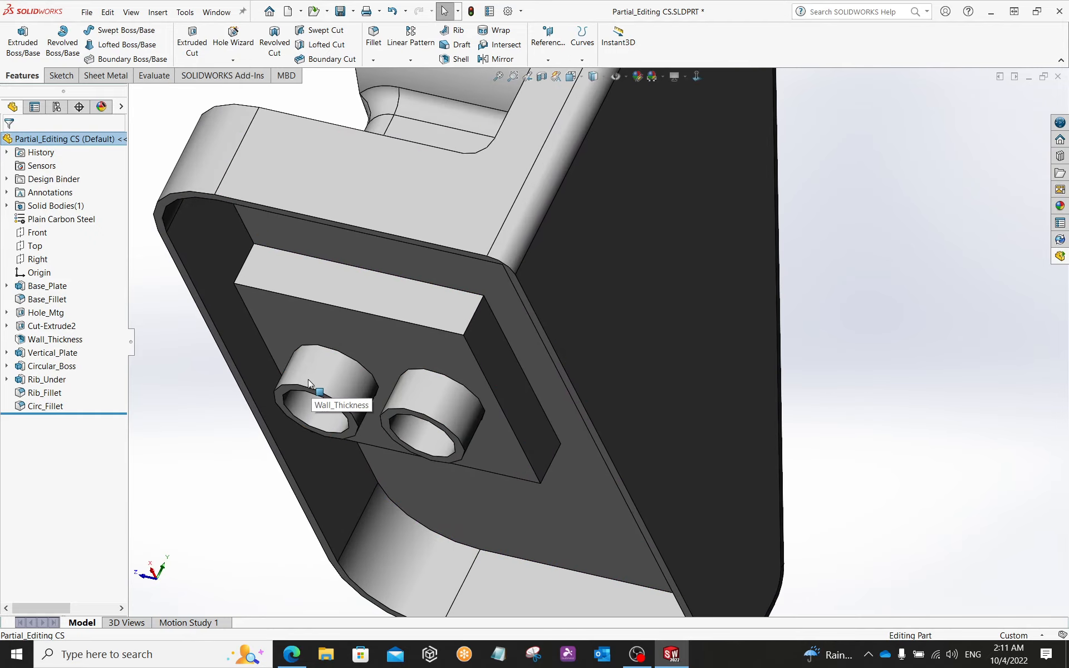
left_click(309, 382)
left_click(432, 409)
scroll(434, 409, "up", 2)
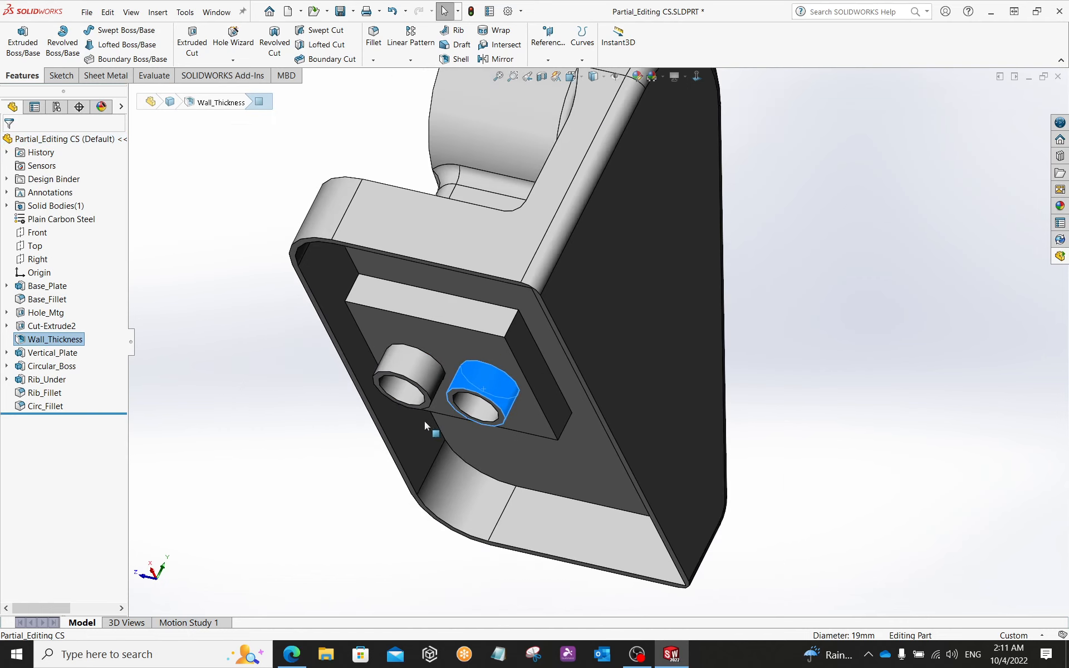
left_click(295, 432)
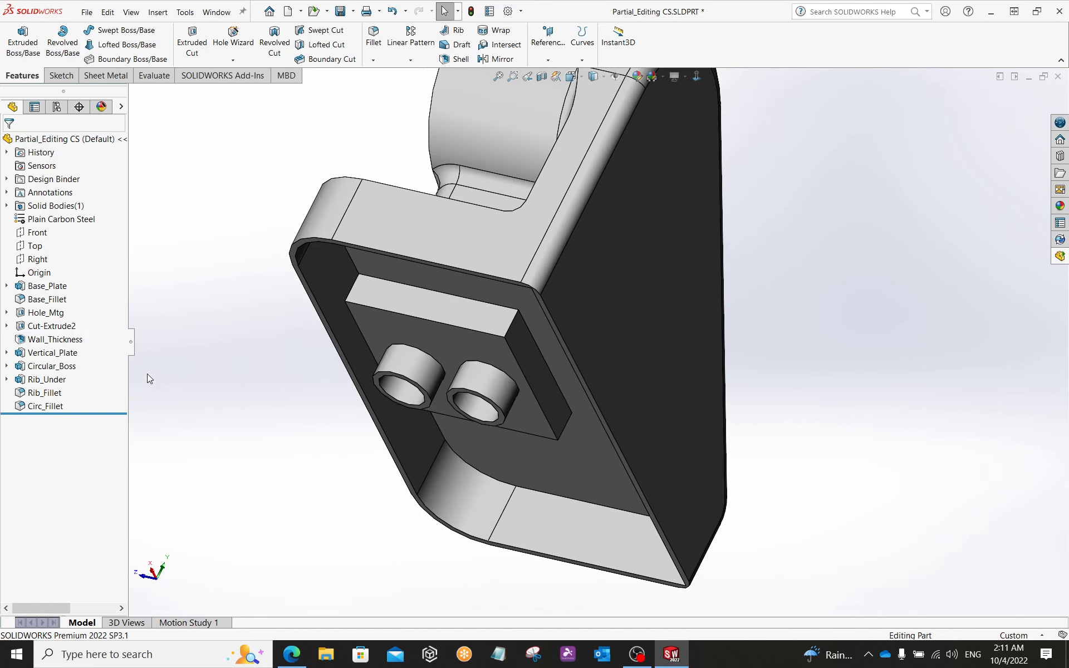
- Open the Wall_Thickness shell's definition, examine its removed face around the two holes, and cancel without changes
right_click(72, 345)
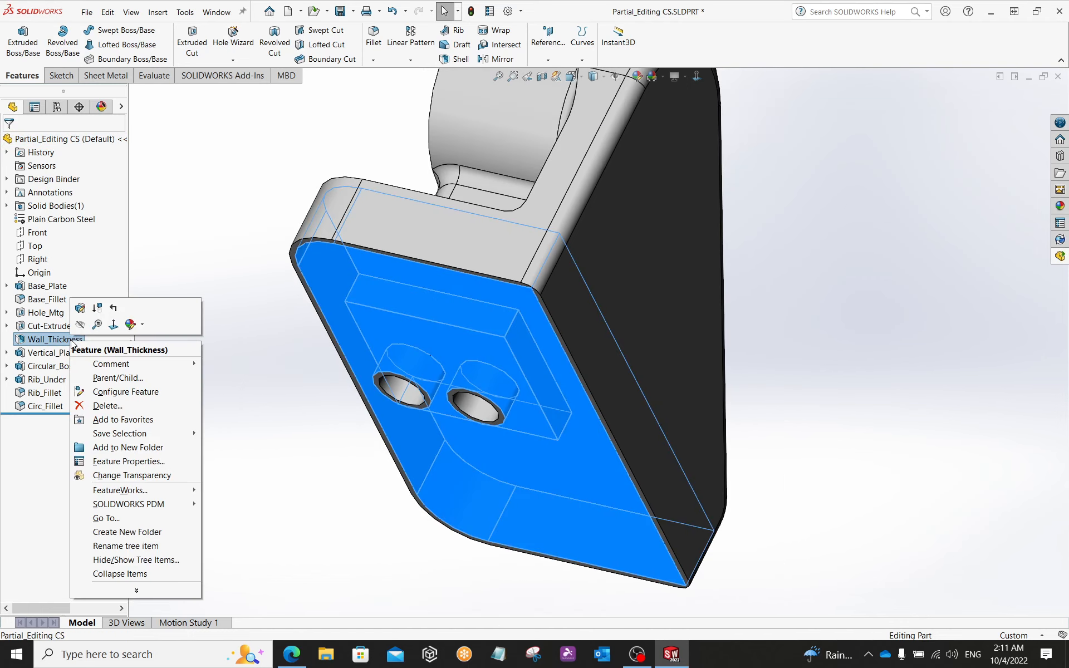
left_click(81, 308)
middle_click_drag(299, 396, 306, 327)
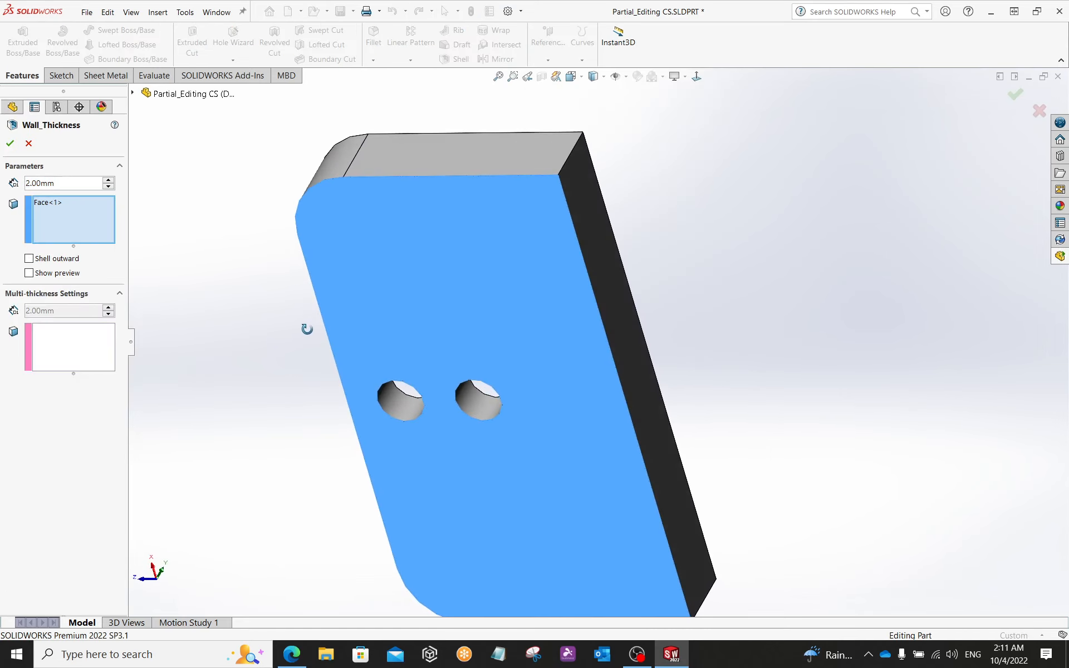
scroll(396, 400, "down", 4)
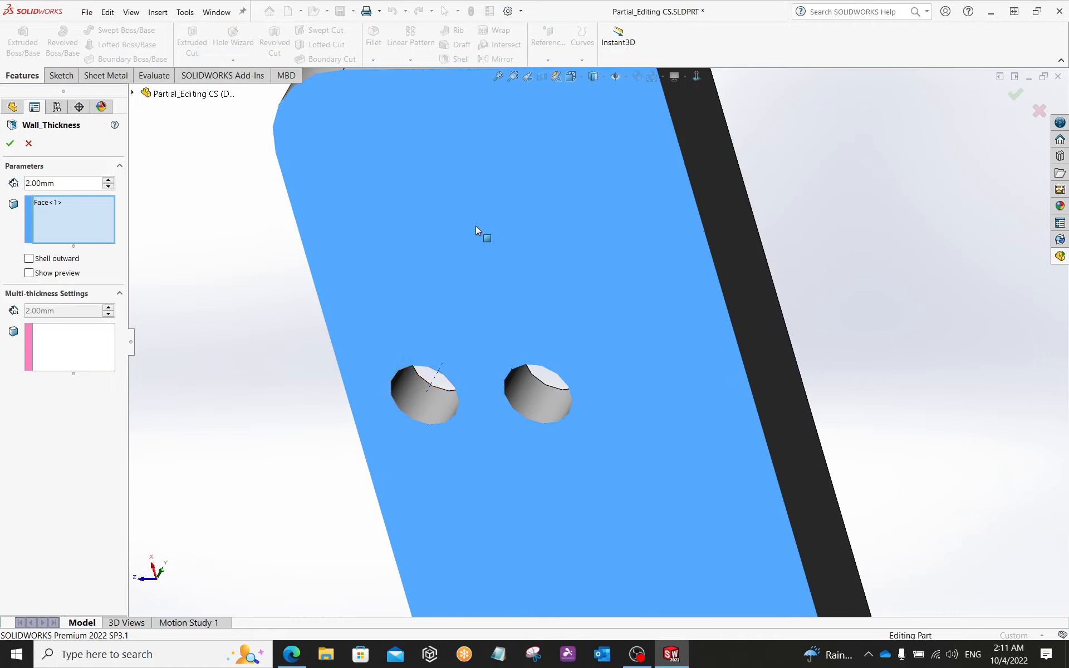
scroll(478, 245, "up", 2)
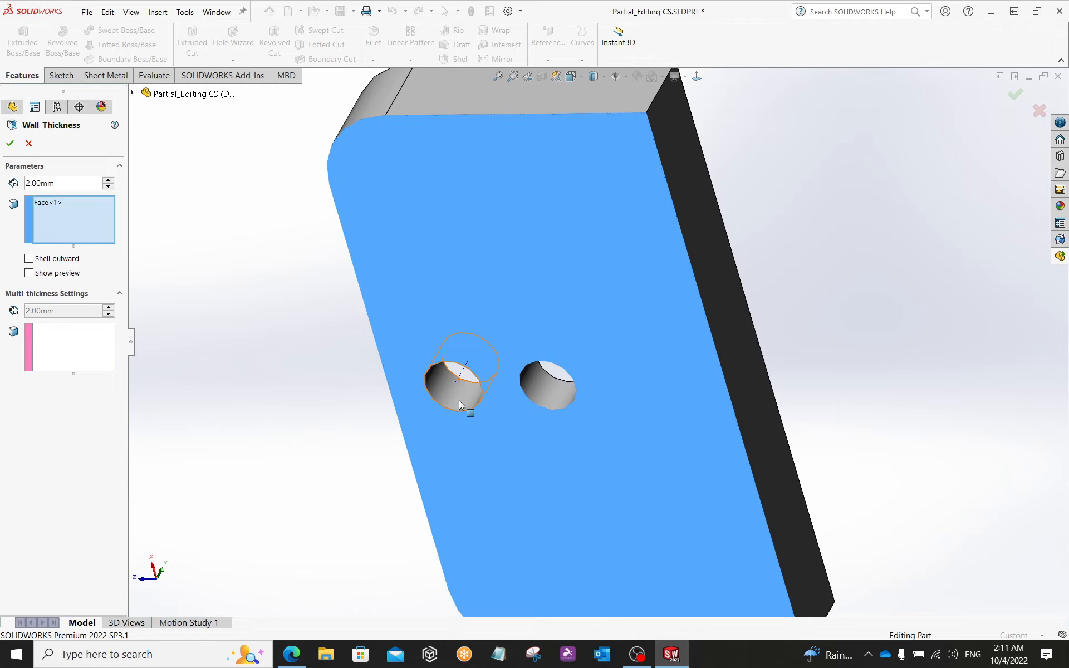
scroll(459, 400, "down", 4)
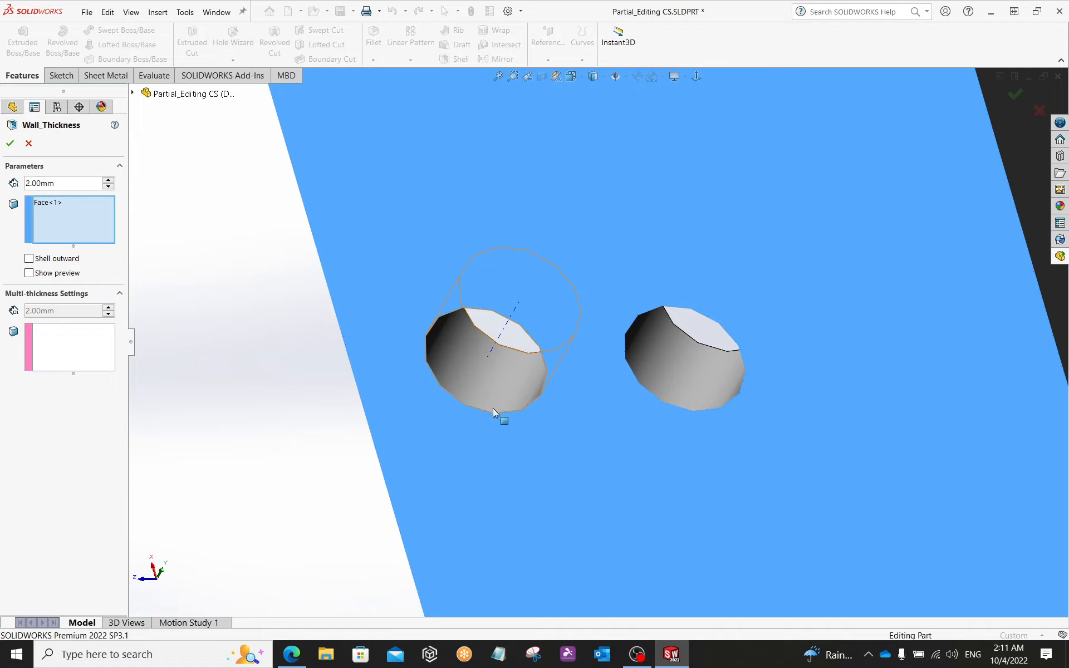
scroll(370, 429, "up", 3)
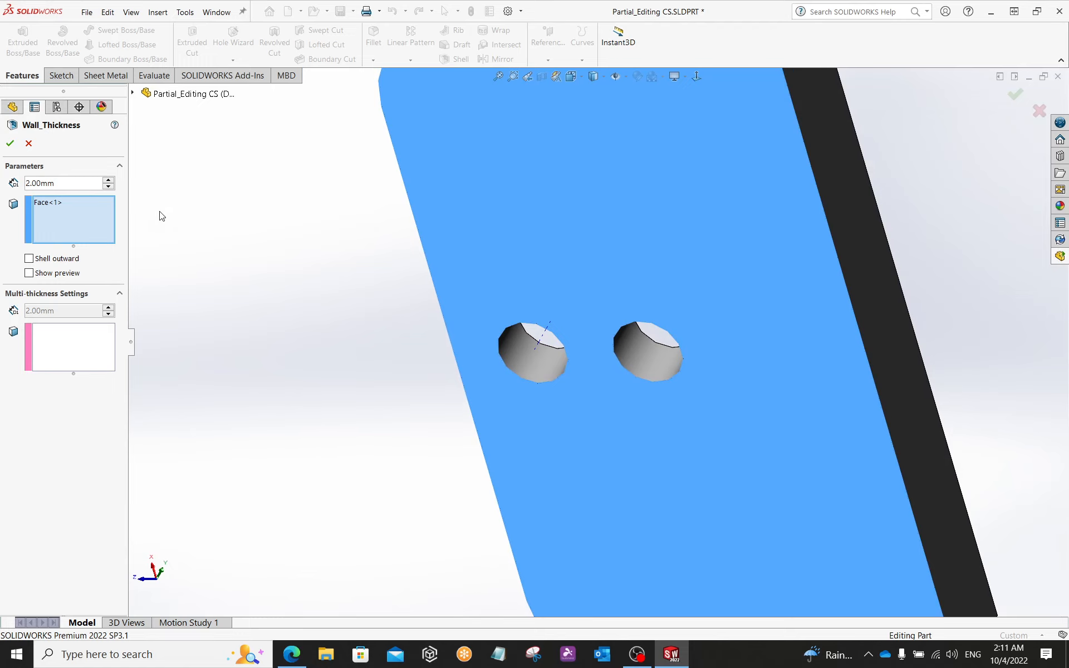
left_click(29, 143)
scroll(348, 330, "up", 3)
middle_click_drag(348, 330, 351, 374)
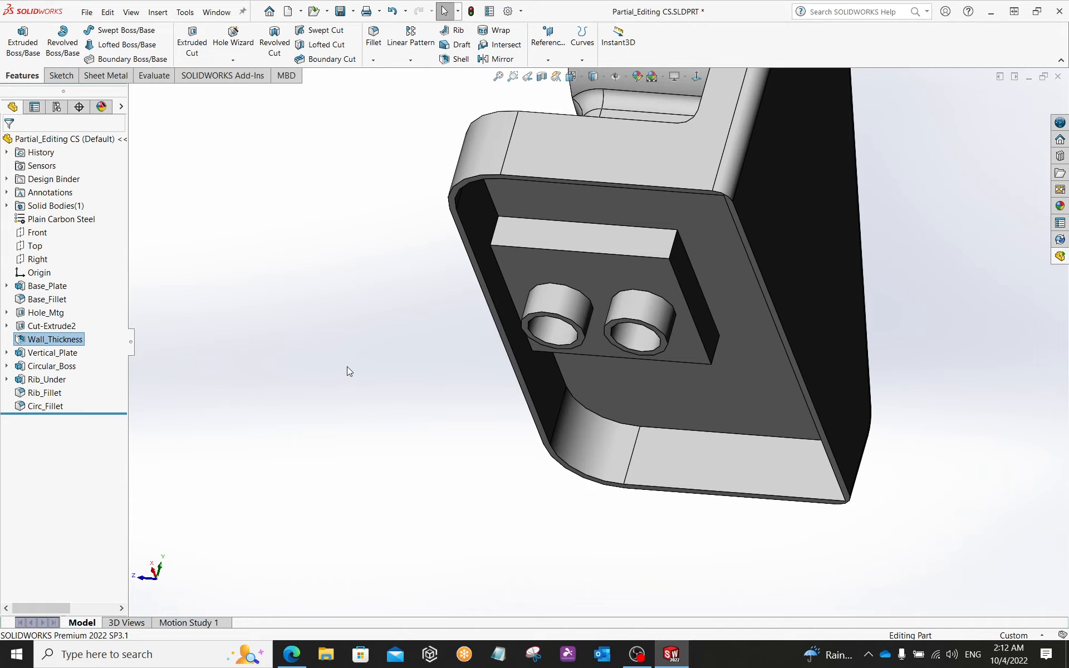
left_click(329, 351)
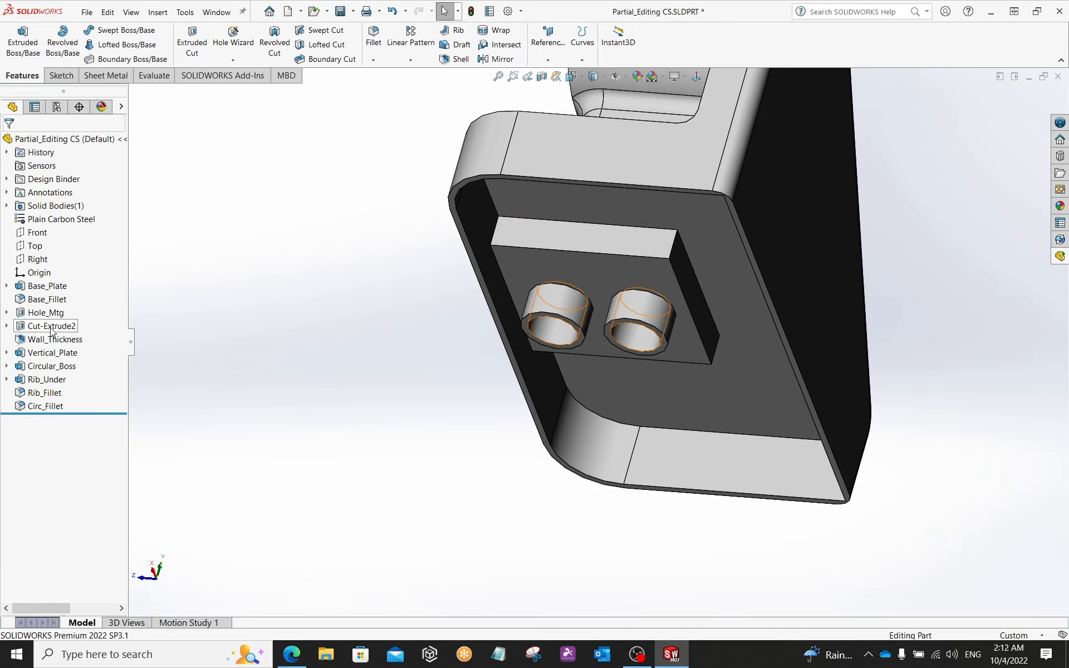
- Rename the Cut-Extrude2 feature as Thru Holes
left_click(51, 326)
key("ctrl+1")
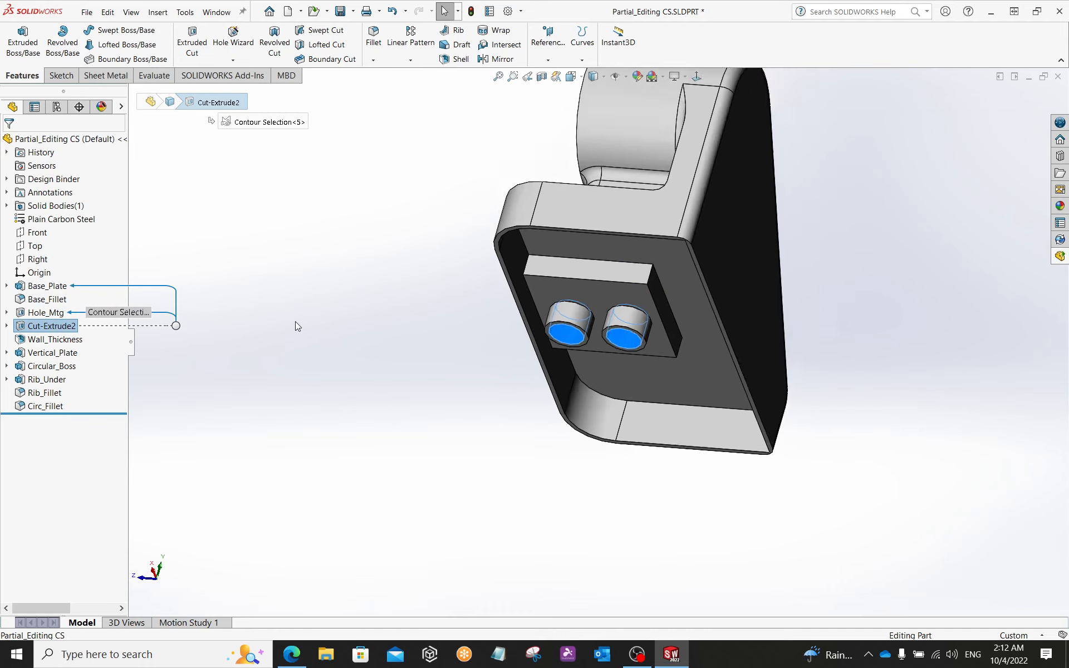
middle_click_drag(499, 340, 504, 409)
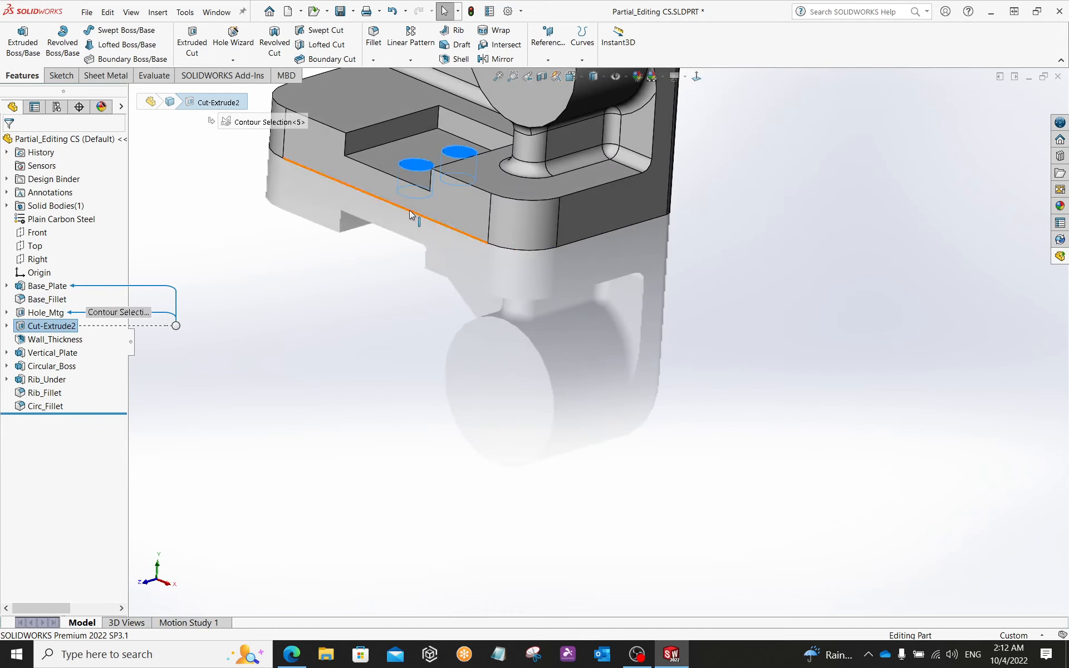
left_click(52, 326)
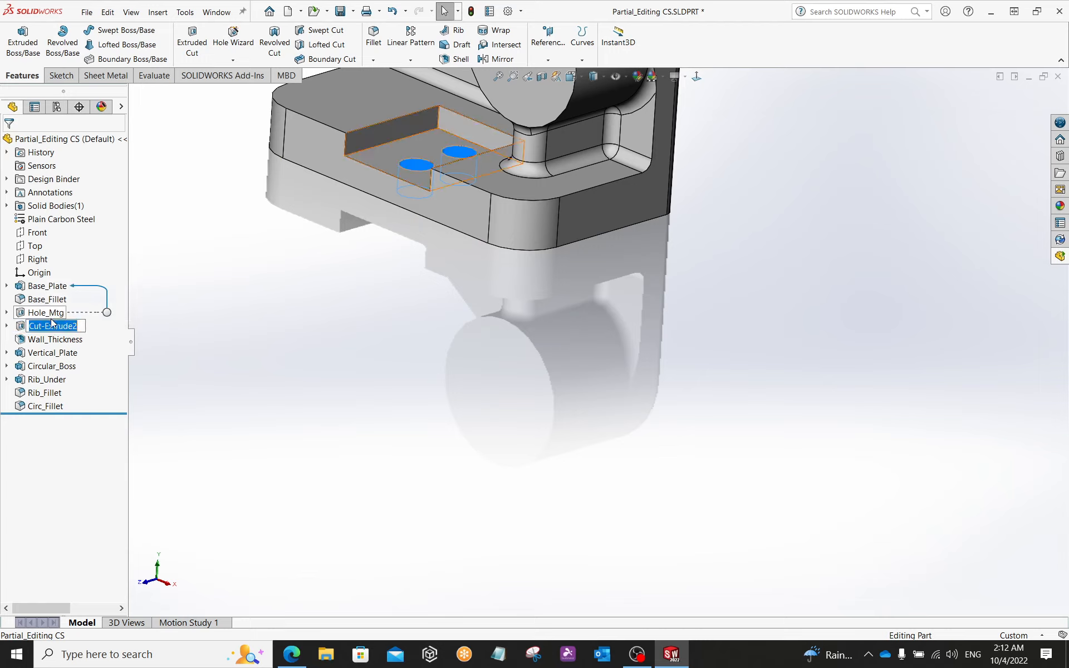
type("Thru")
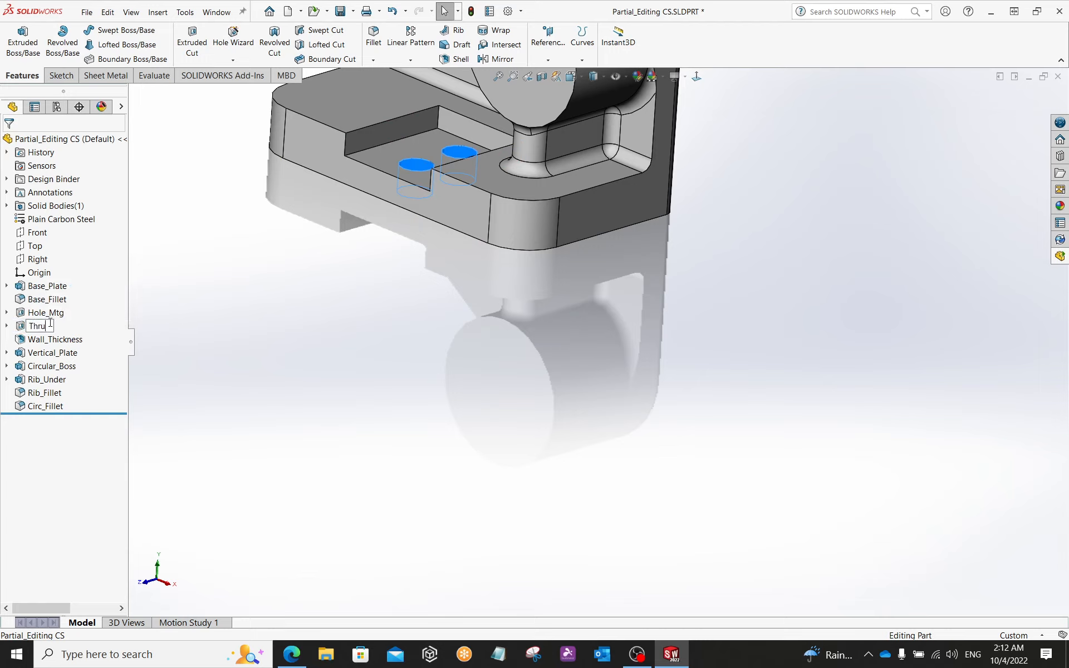
type(" Holes")
key("Return")
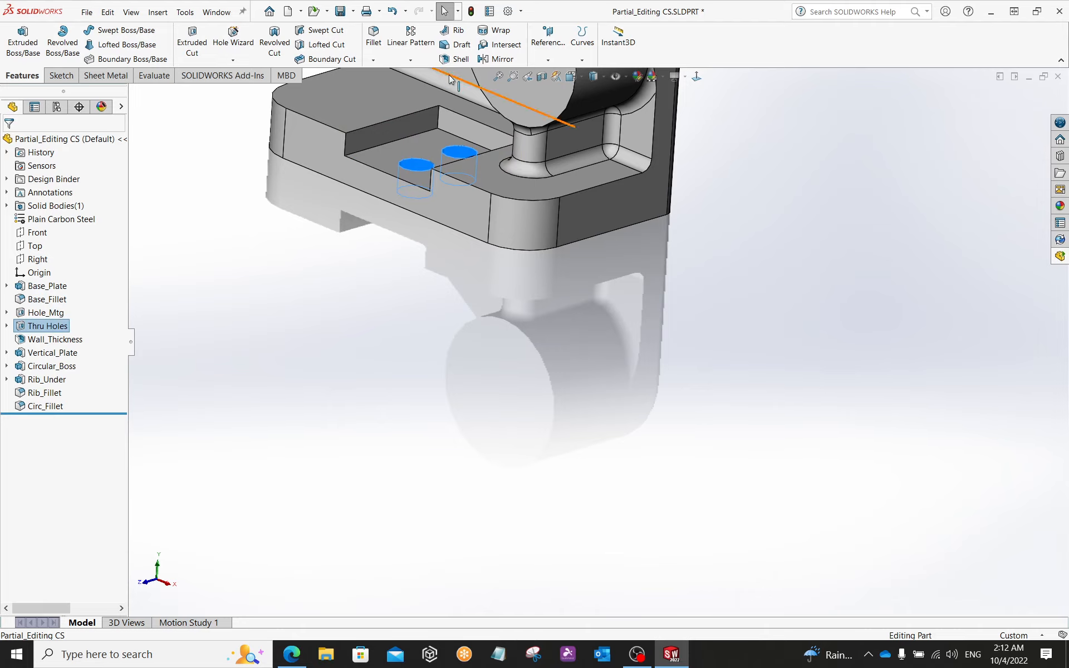
key("f")
left_click(232, 329)
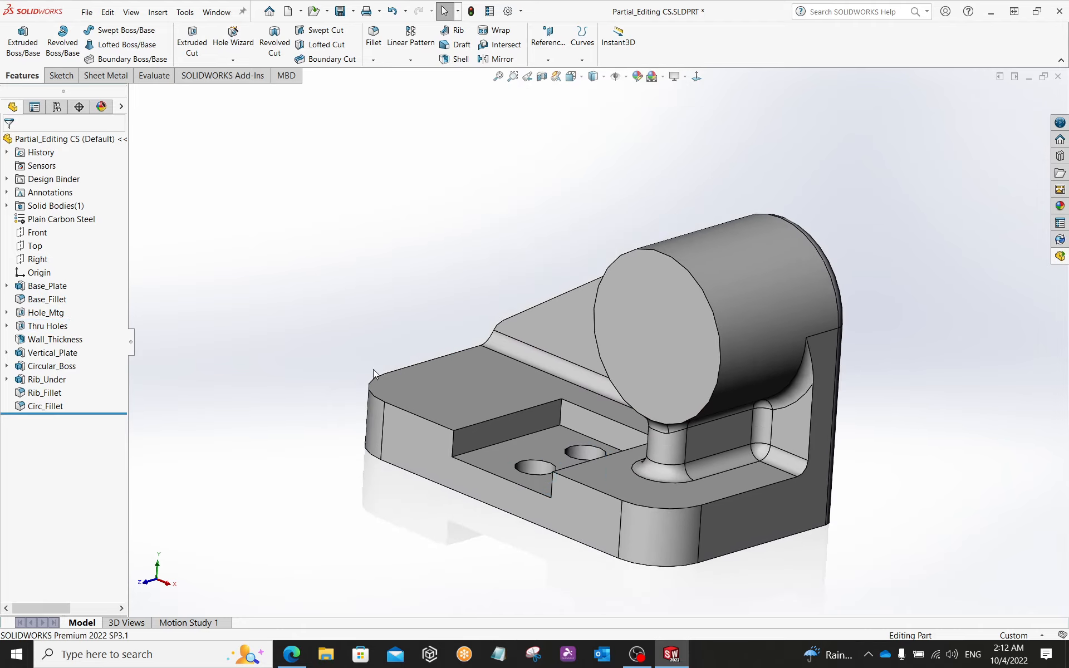
- Reorder the Thru Holes cut so it comes after the Wall_Thickness shell, and check the holes on the underside
middle_click_drag(231, 329, 379, 313)
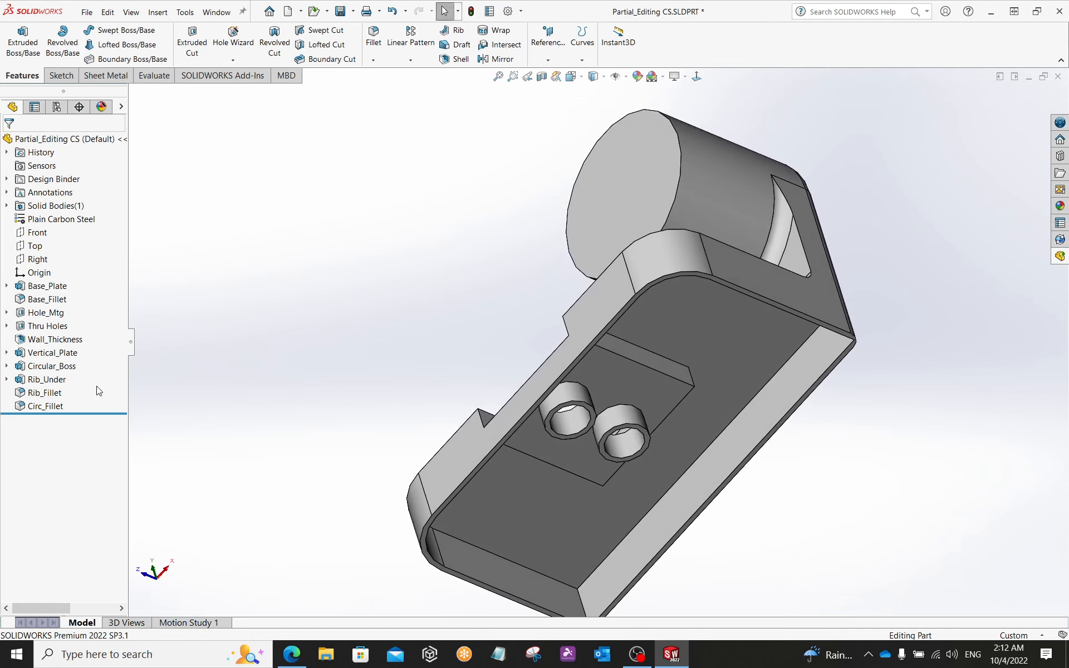
left_click_drag(46, 327, 48, 346)
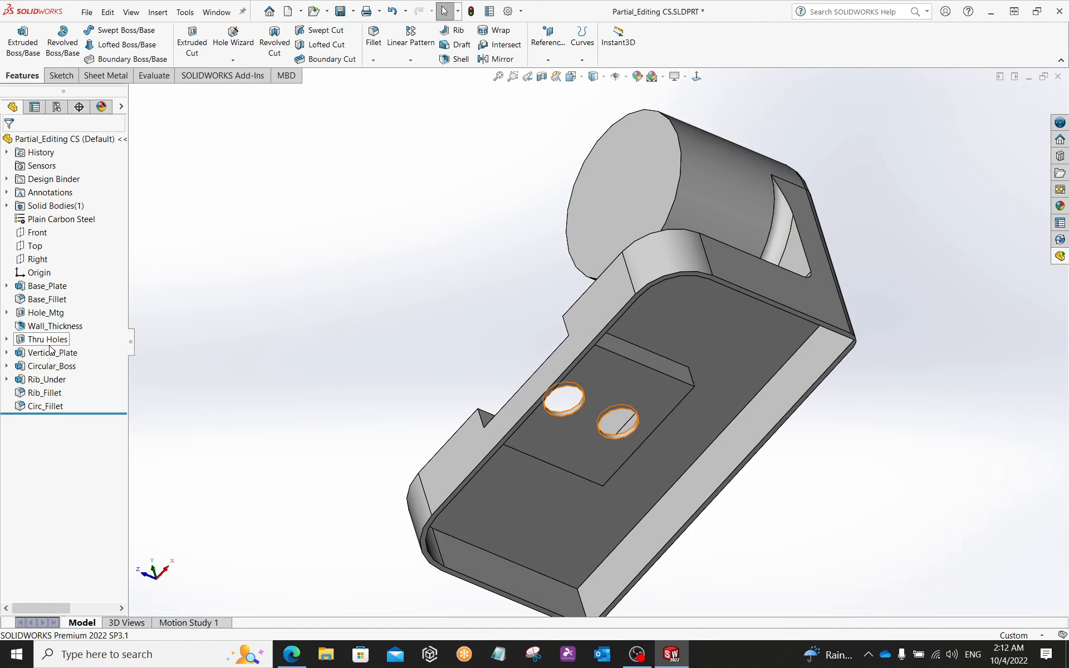
middle_click_drag(454, 401, 446, 246)
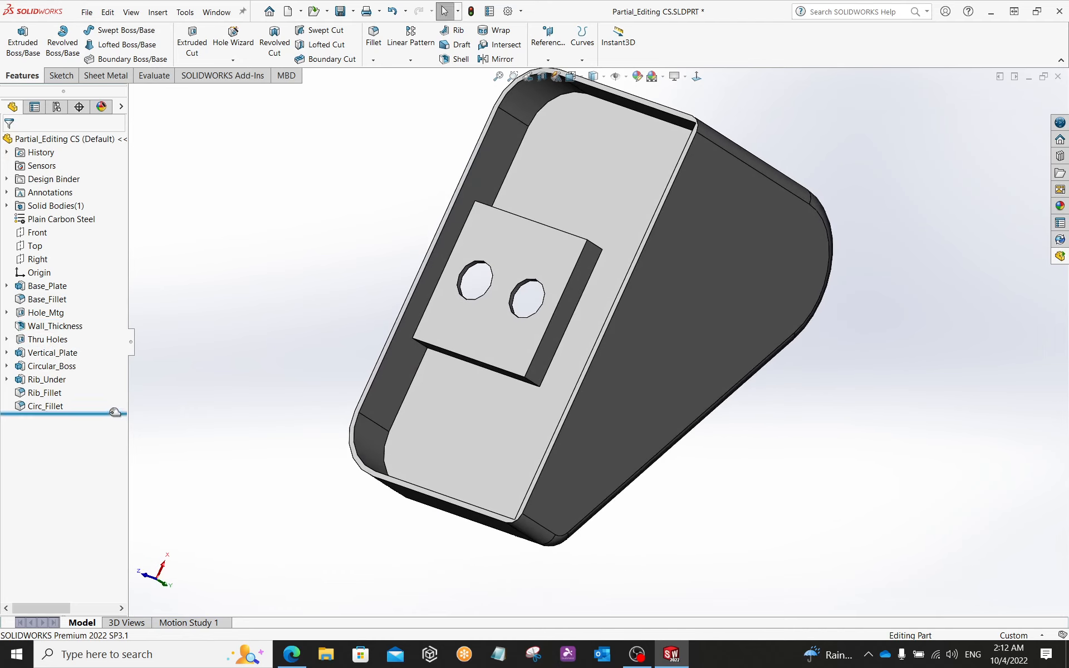
- Roll the feature history back to just after Wall_Thickness and examine the shelled underside of the base plate
left_click_drag(111, 413, 111, 338)
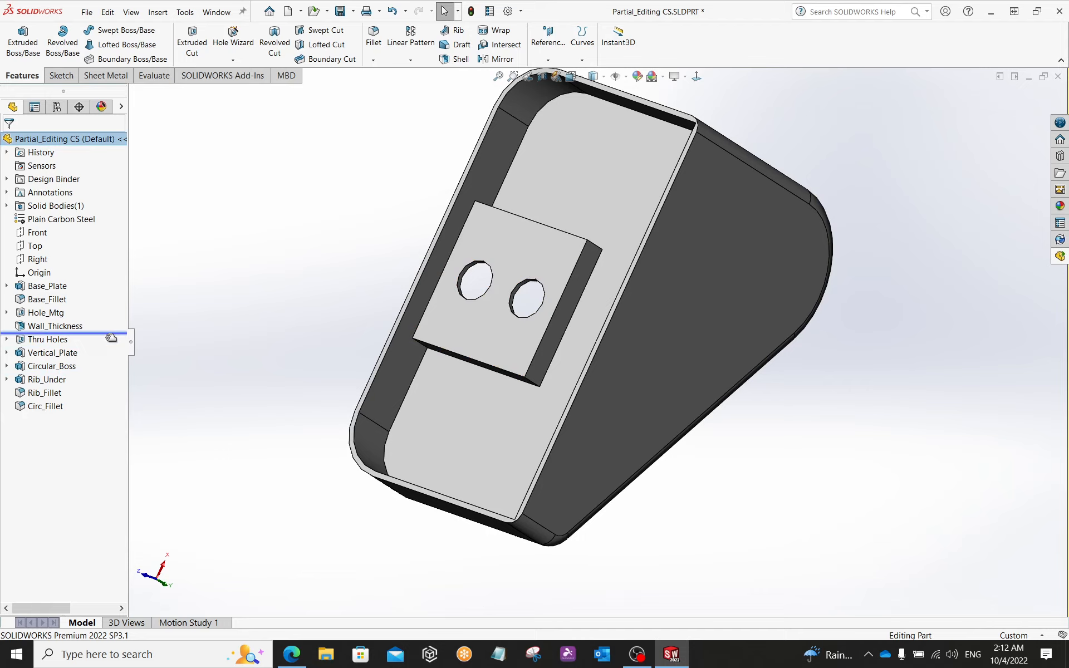
left_click_drag(111, 338, 112, 338)
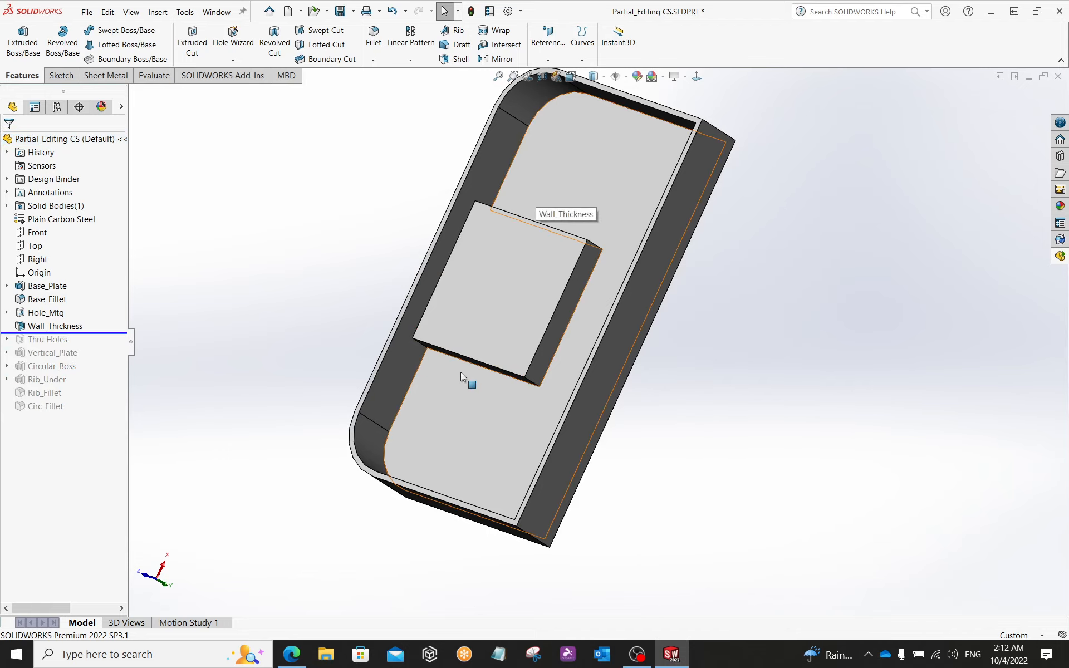
mouse_move(478, 304)
middle_mouse_down()
mouse_move(574, 357)
mouse_move(680, 389)
mouse_move(685, 346)
mouse_move(549, 295)
mouse_move(459, 312)
middle_mouse_up()
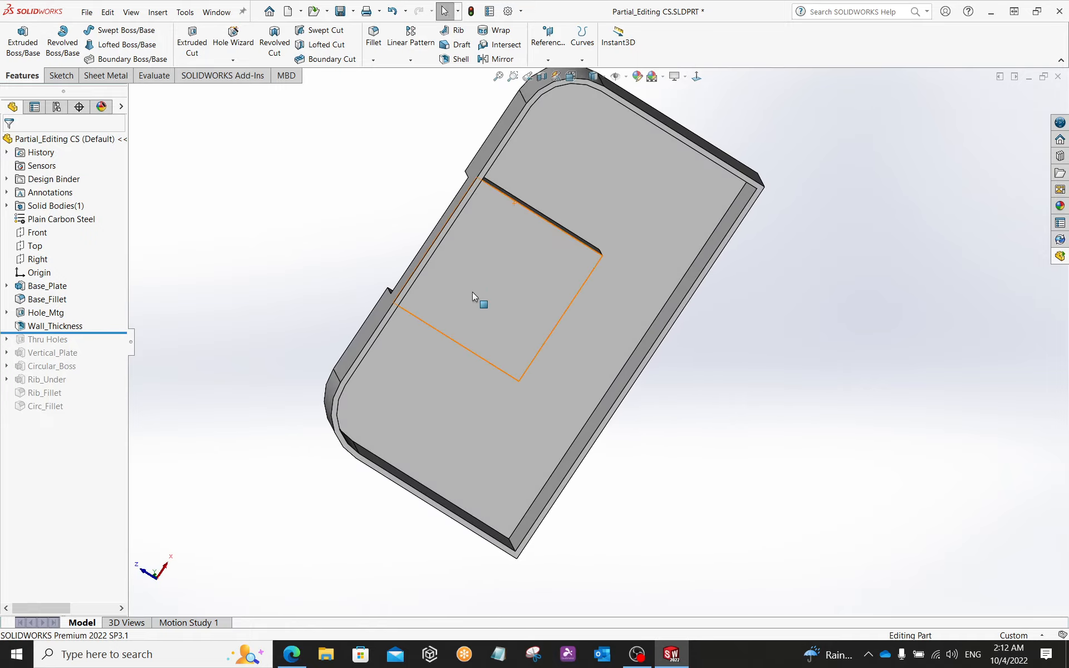
middle_click_drag(504, 239, 593, 338)
middle_click_drag(289, 328, 535, 280)
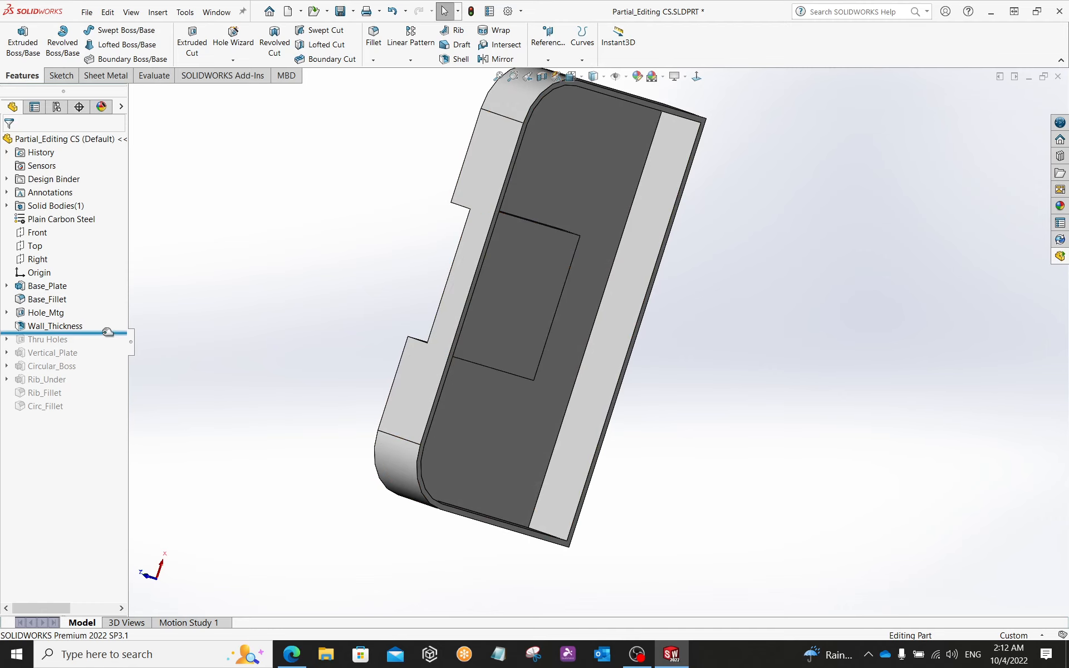
- Roll the feature history forward past Thru Holes and examine the two holes from the underside
left_click_drag(93, 334, 92, 347)
scroll(543, 312, "down", 4)
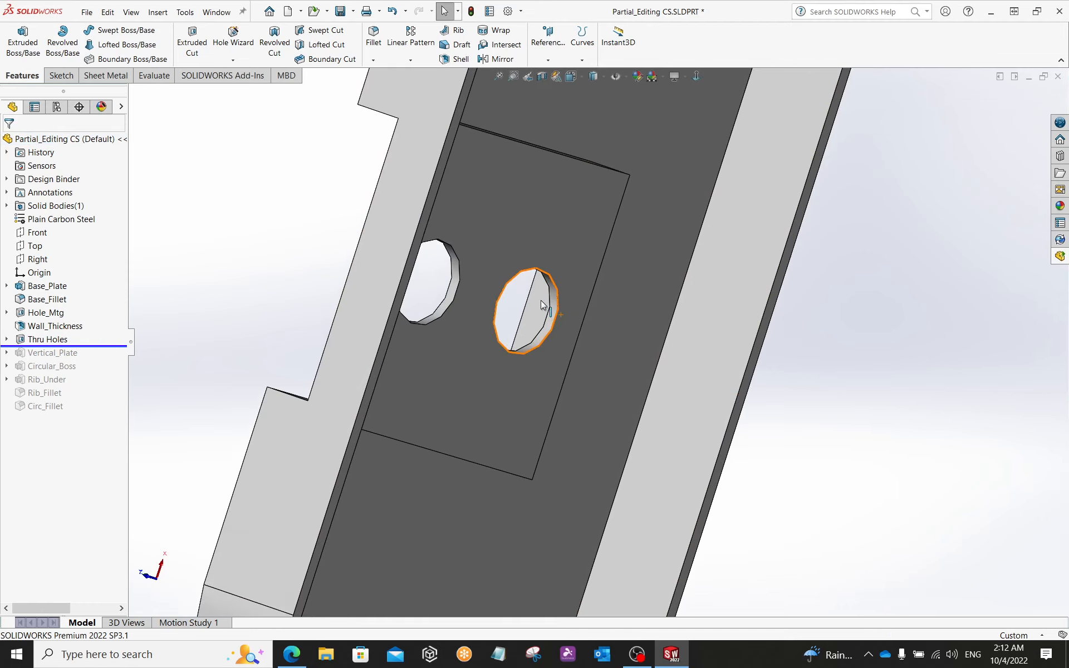
scroll(530, 256, "up", 2)
scroll(495, 306, "down", 4)
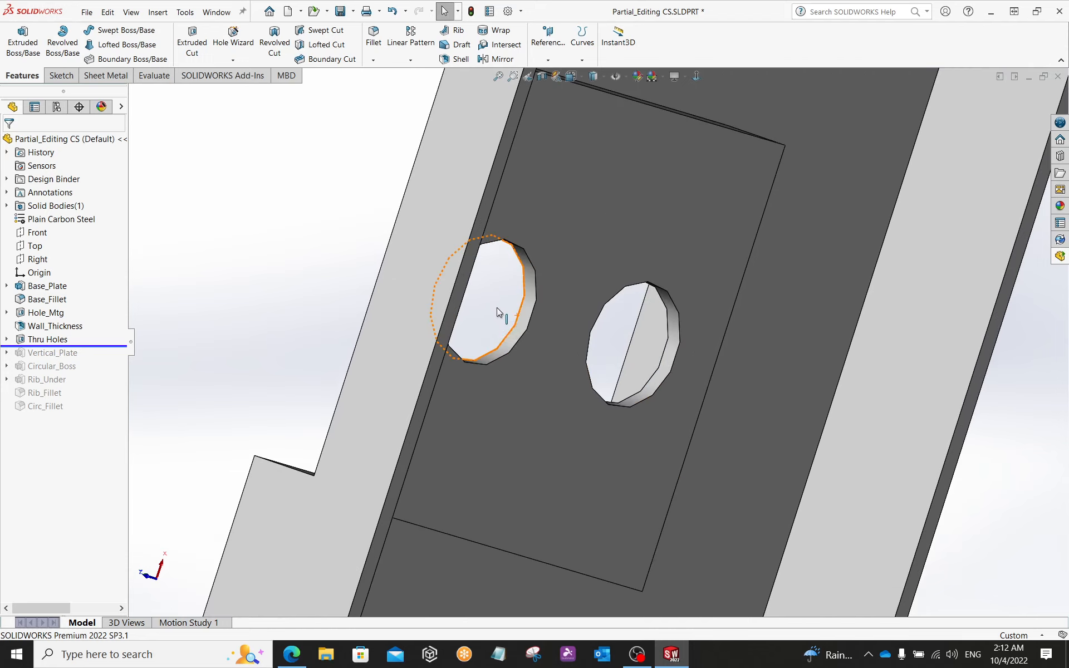
scroll(640, 358, "up", 8)
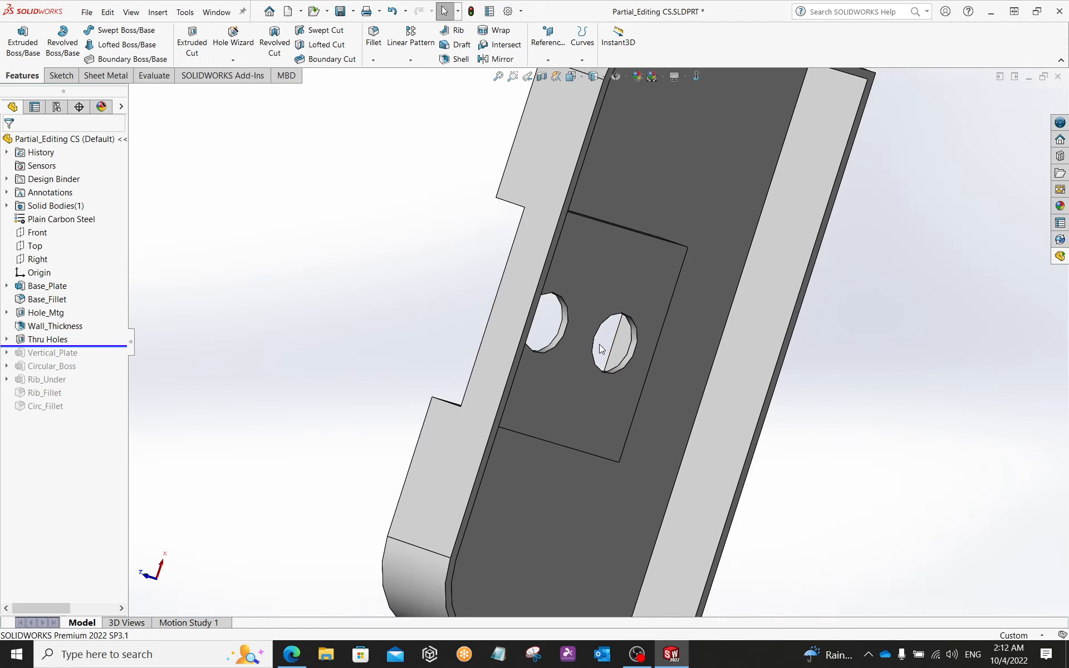
- Roll the feature history forward to the end of the part and view the complete bracket from above
left_click_drag(106, 345, 149, 416)
middle_click_drag(462, 316, 716, 417)
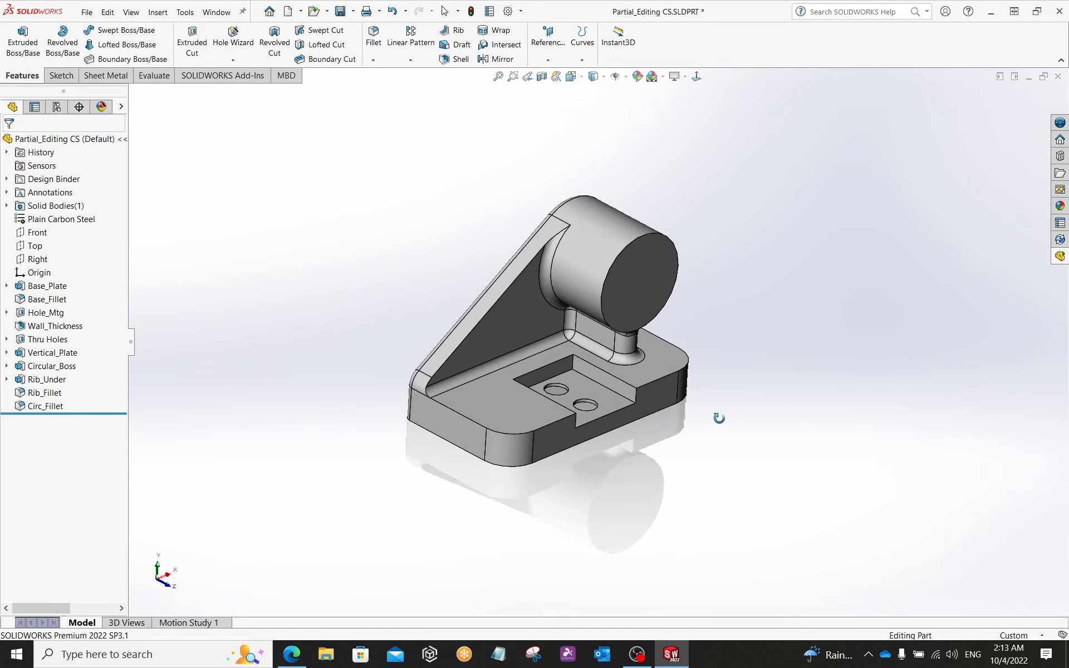
scroll(624, 396, "down", 3)
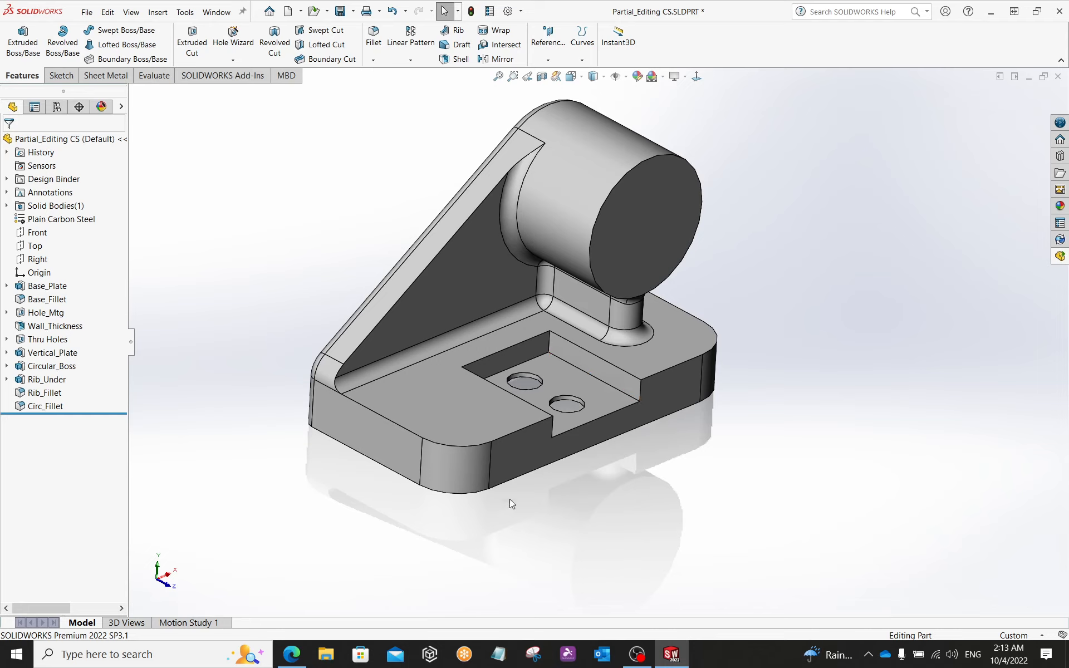
- Highlight Circ_Fillet in the model to examine which edges it rounds, and clear the selection
left_click(46, 406)
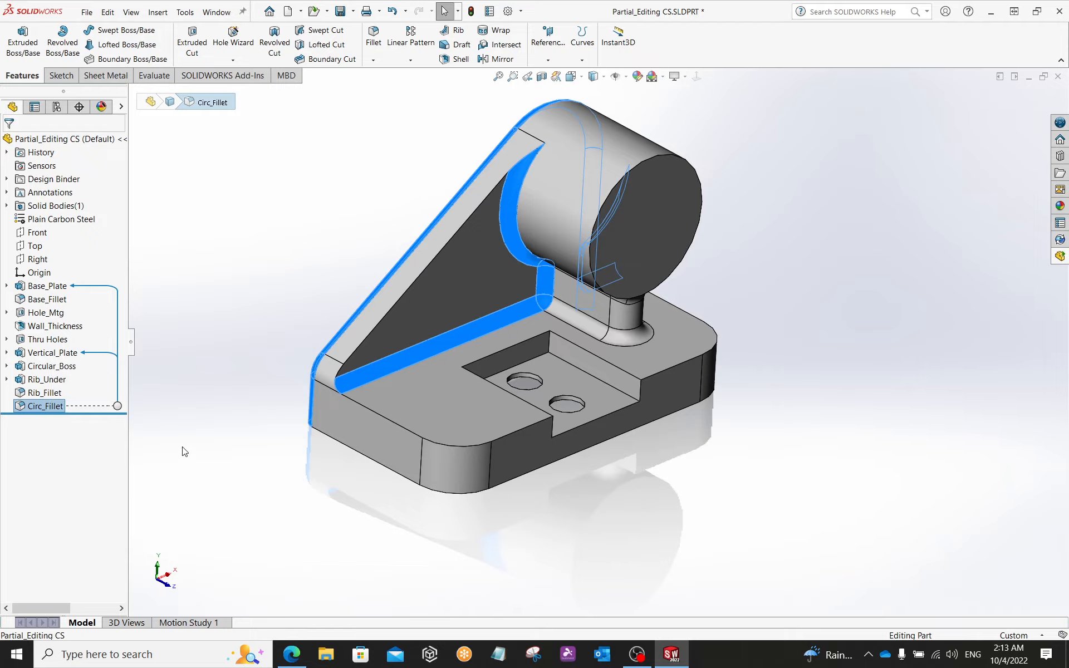
middle_click_drag(253, 511, 413, 282)
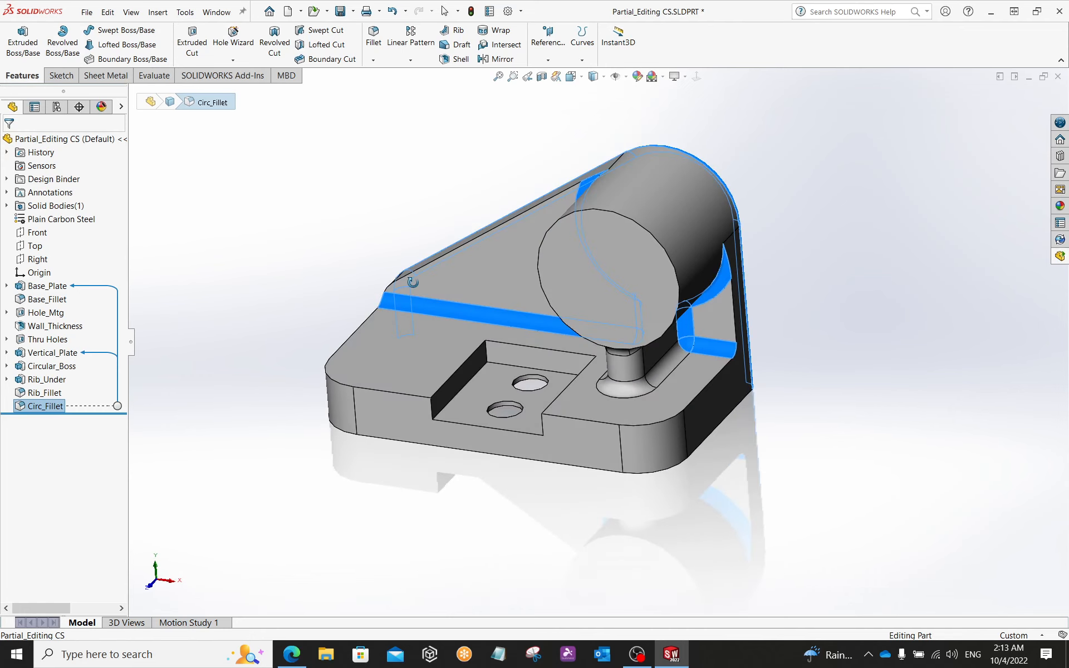
left_click(329, 289)
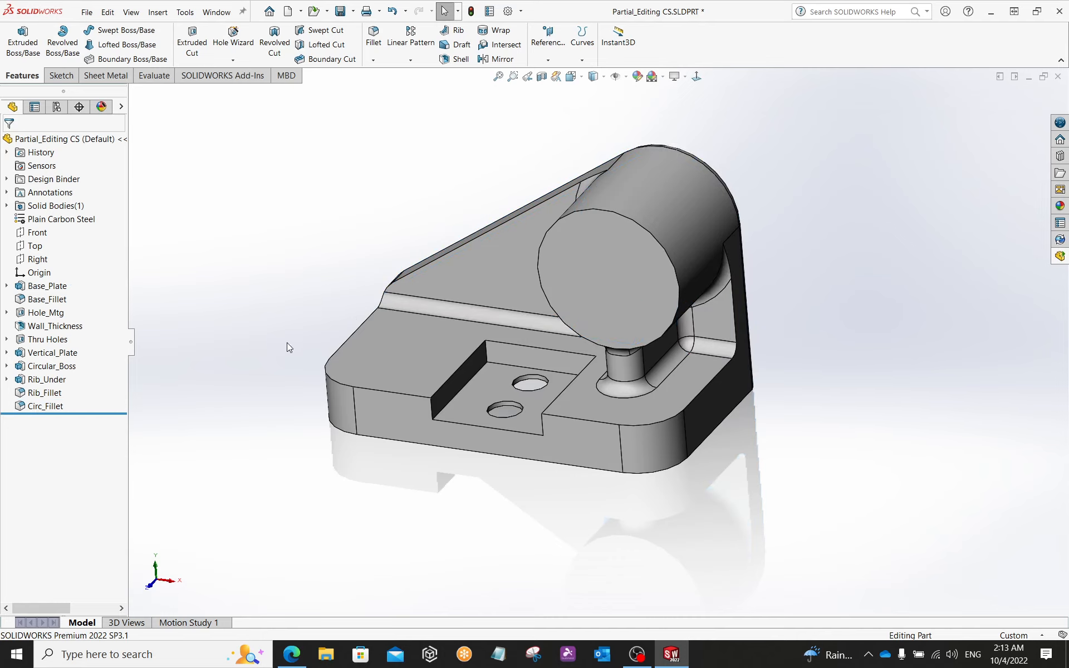
left_click(49, 407)
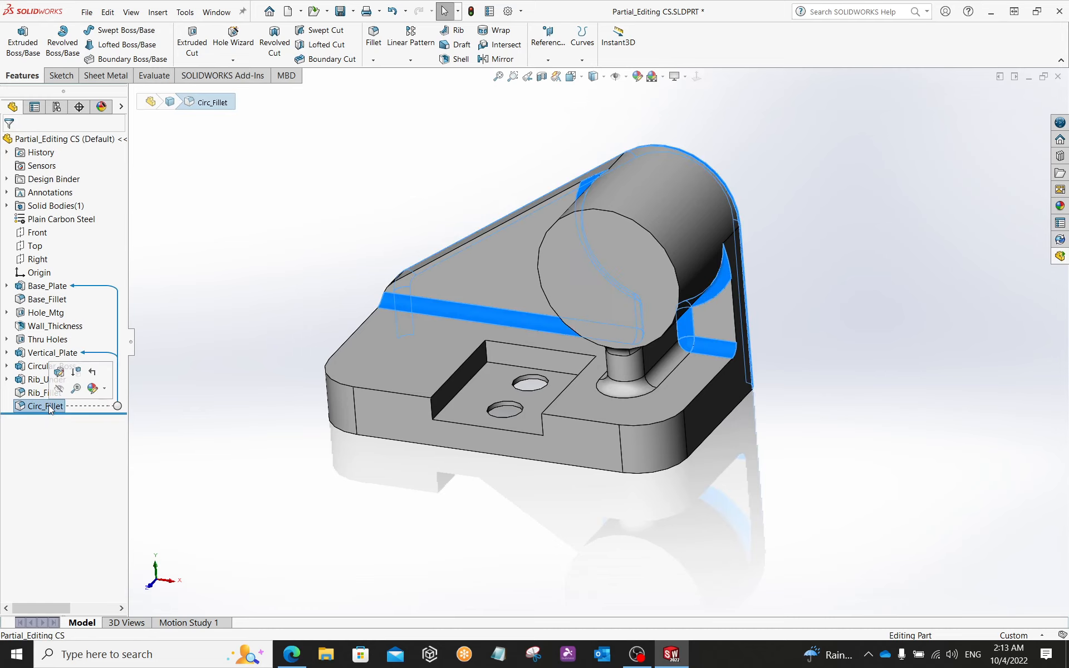
left_click(267, 340)
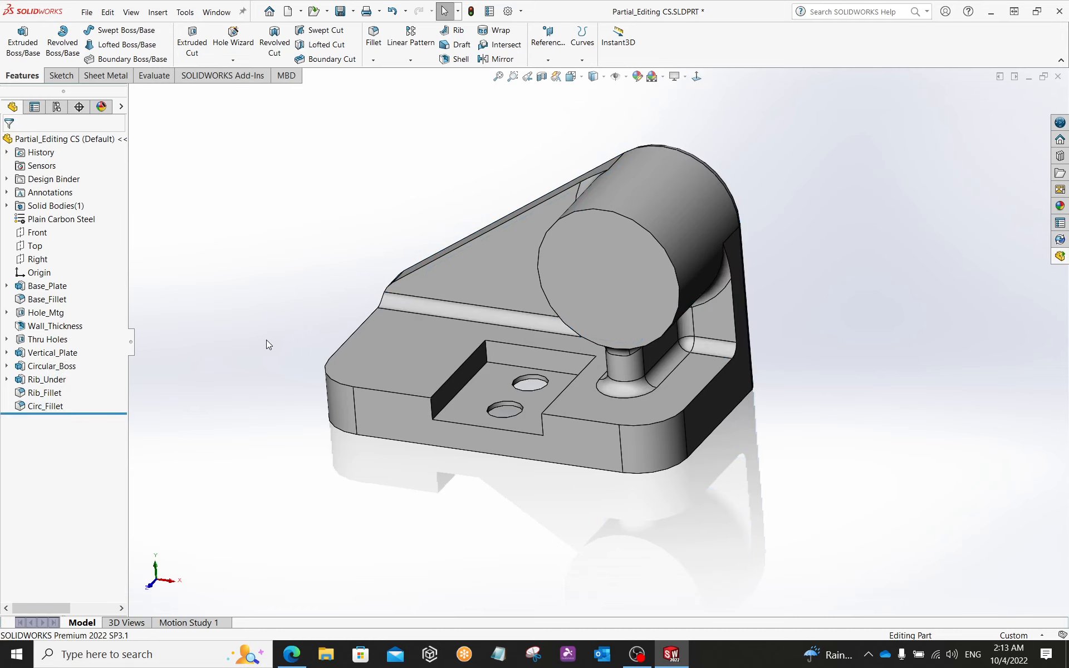
- Copy Circ_Fillet from its face along the vertical plate's base onto the base plate's upper edge at the end away from the boss
left_click(436, 308)
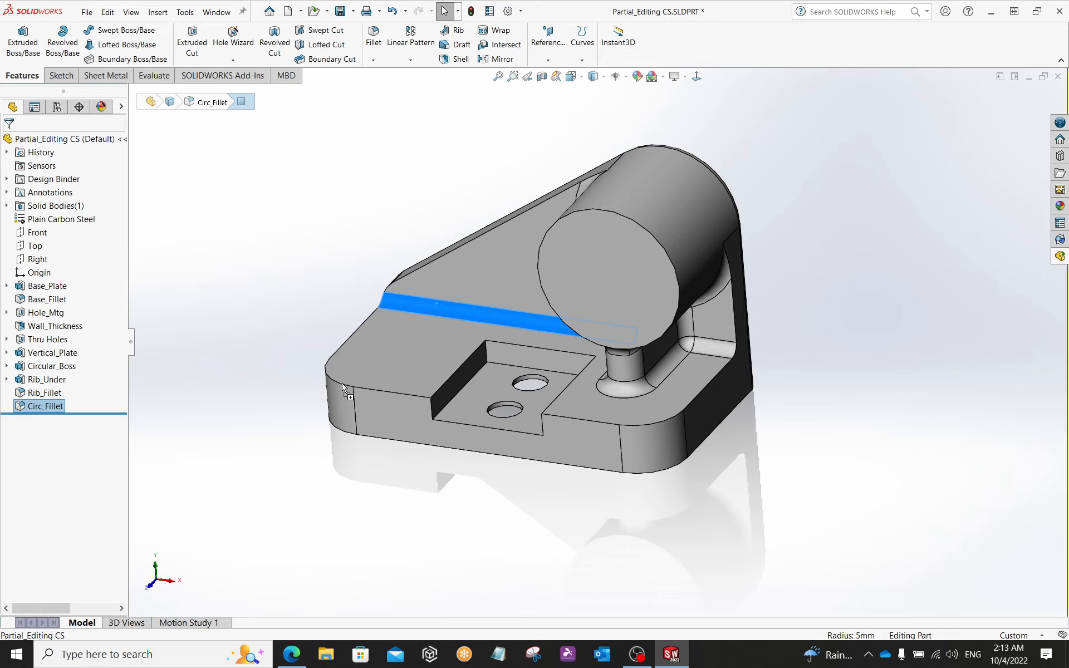
left_click(347, 341)
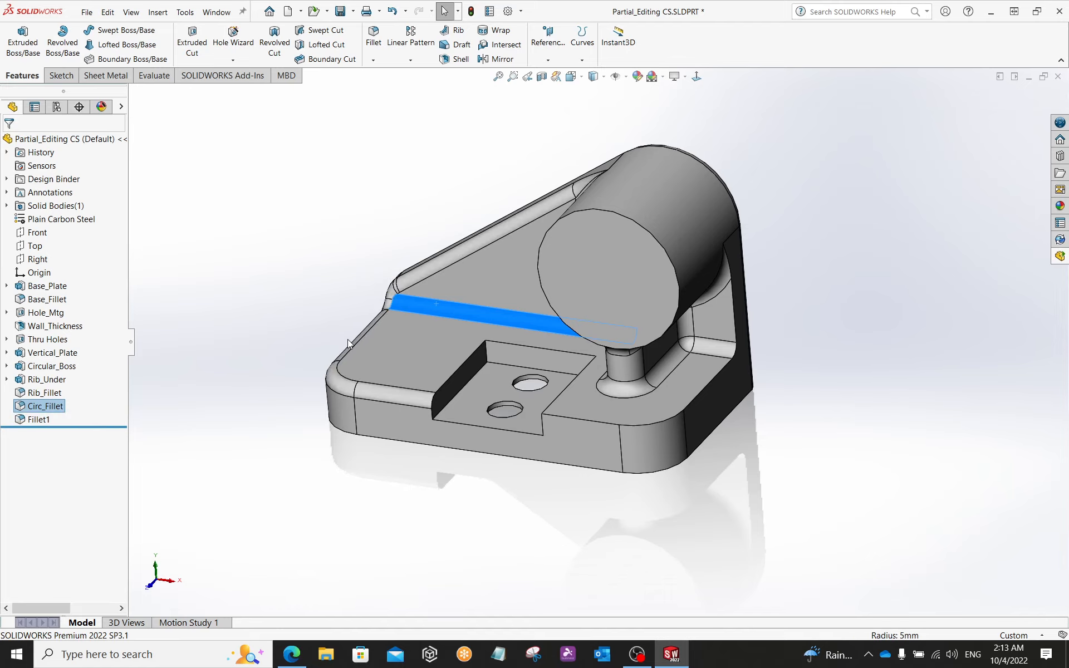
mouse_move(348, 339)
middle_mouse_down()
mouse_move(310, 334)
mouse_move(333, 347)
middle_mouse_up()
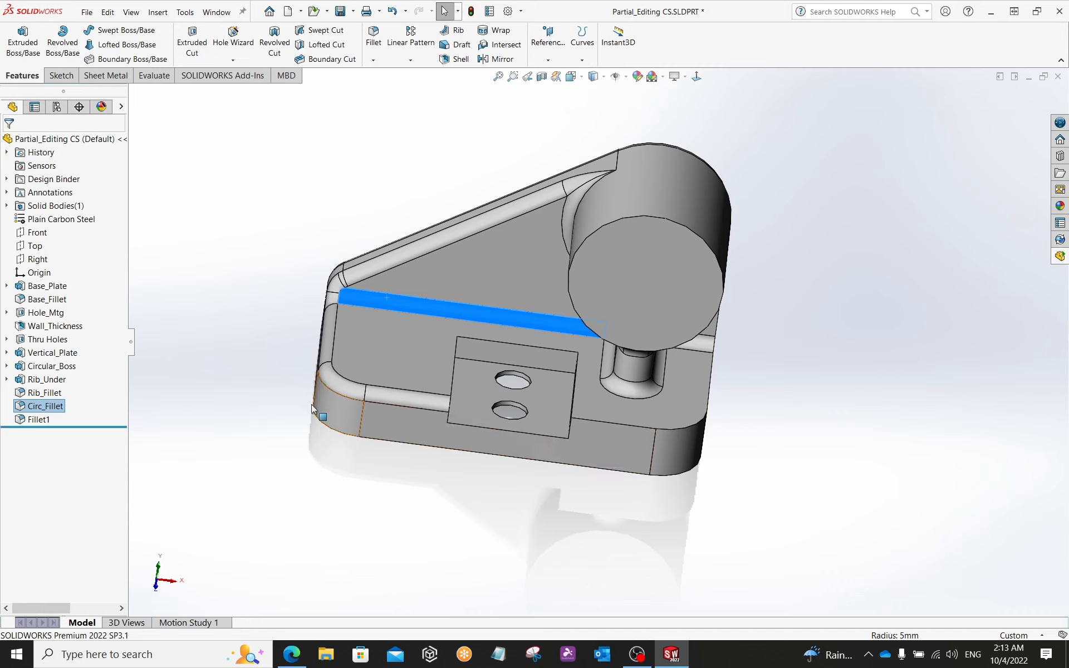
left_click(203, 390)
- Set the radius of the copied fillet, Fillet1, to 3 mm
left_click(34, 420)
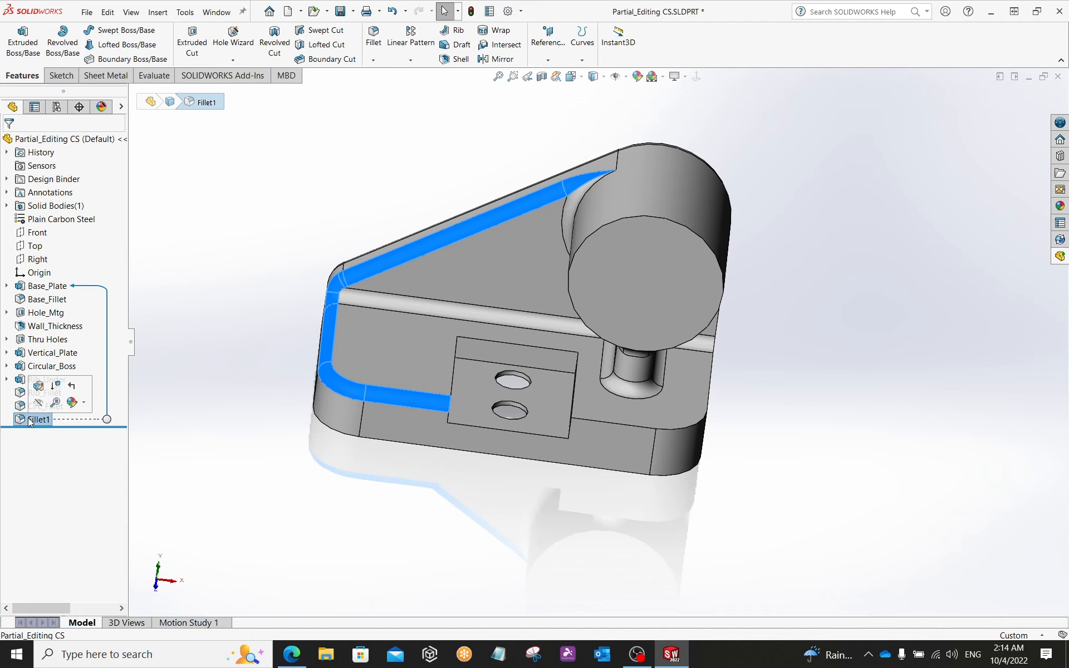
left_click(38, 385)
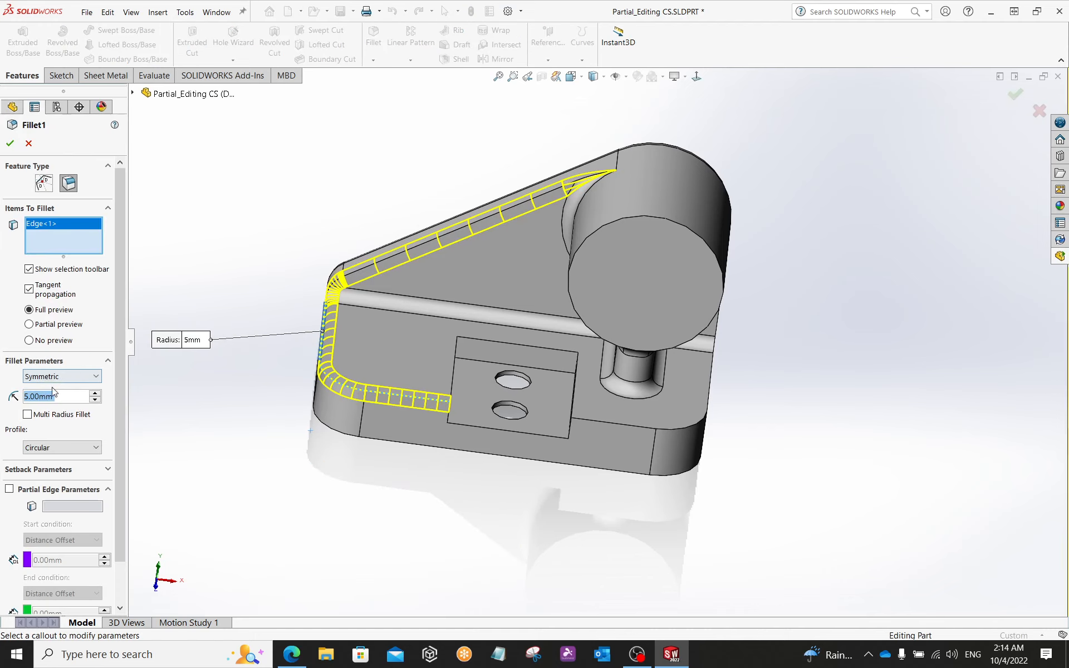
left_click(198, 341)
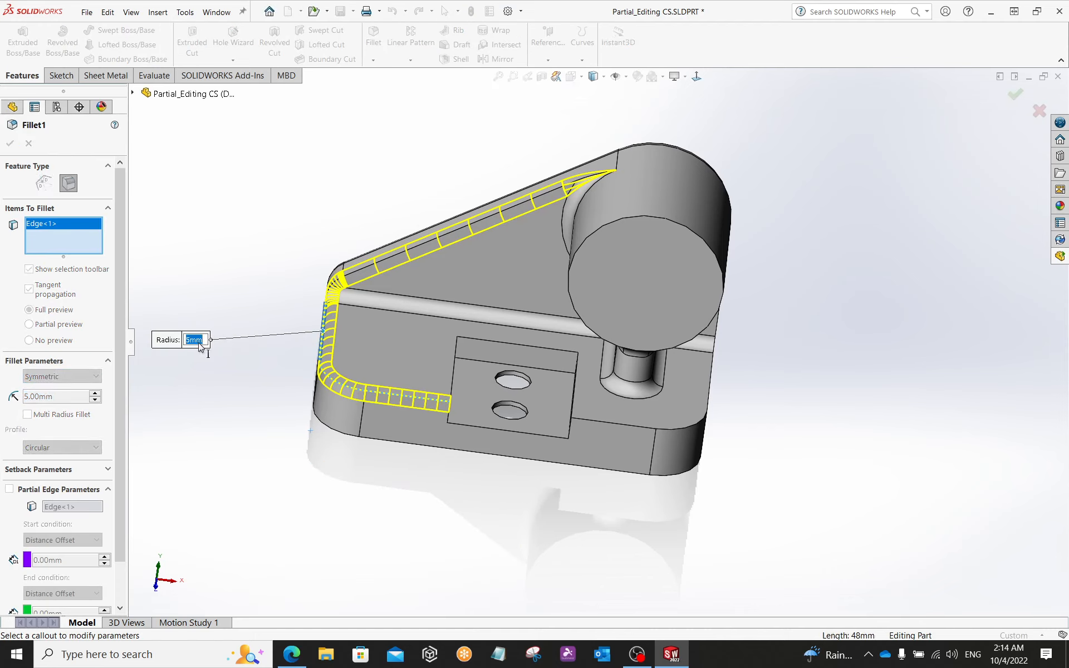
type("3")
key("Return")
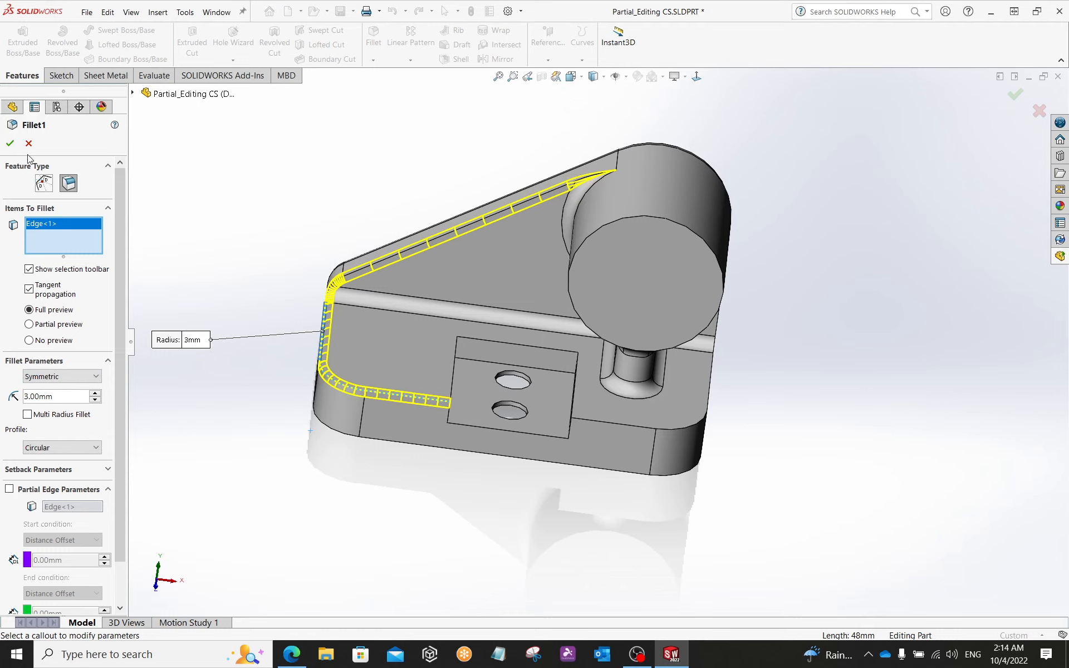
left_click(11, 143)
- Add the base plate's upper edge at the boss end to Fillet1 and highlight the feature to check its rounded edges
middle_click_drag(231, 274, 195, 247)
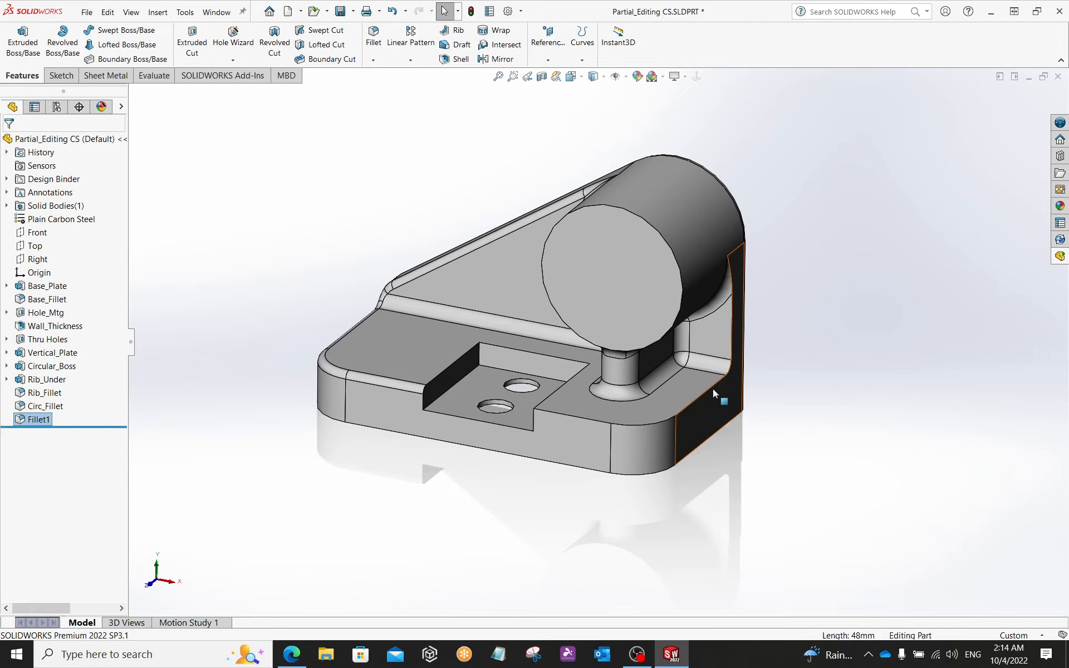
left_click(383, 382)
left_click(278, 466)
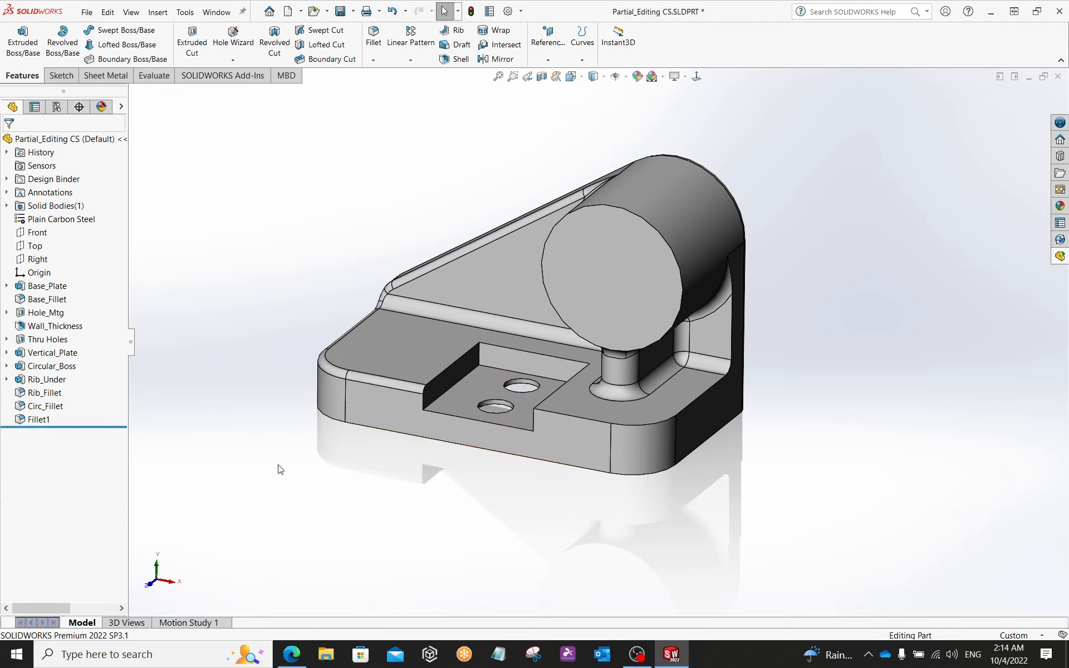
right_click(46, 421)
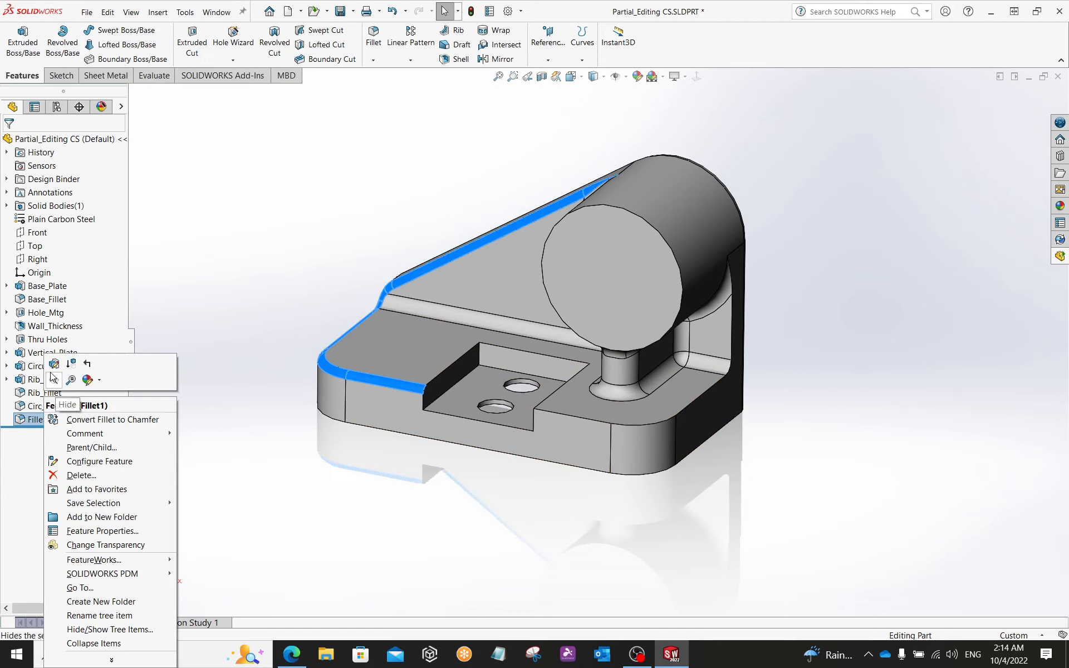
left_click(54, 365)
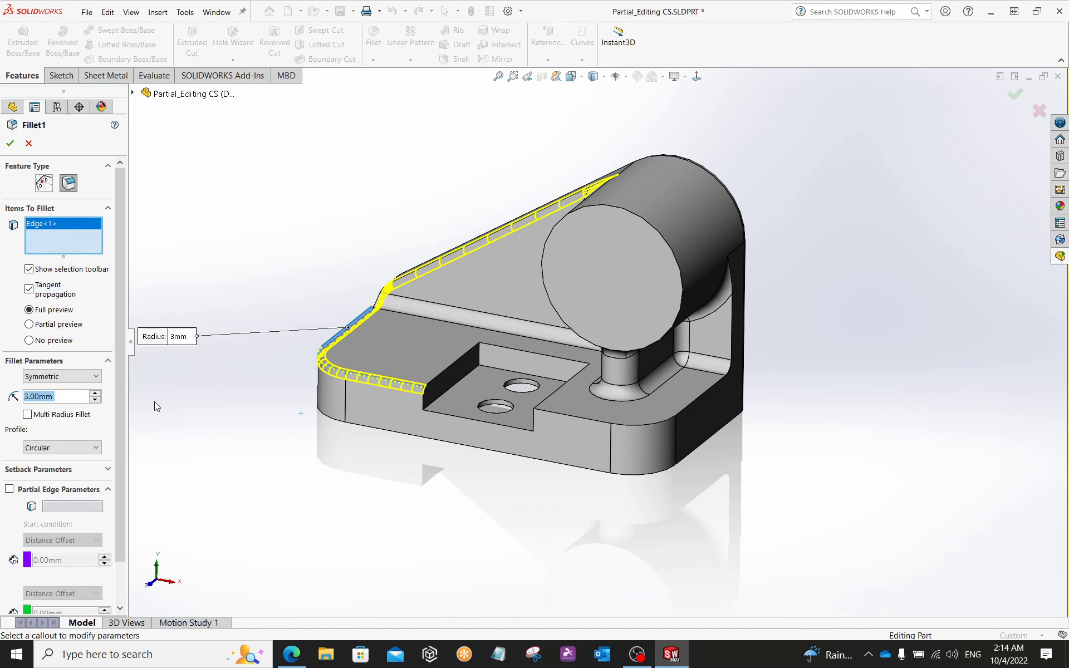
left_click(652, 427)
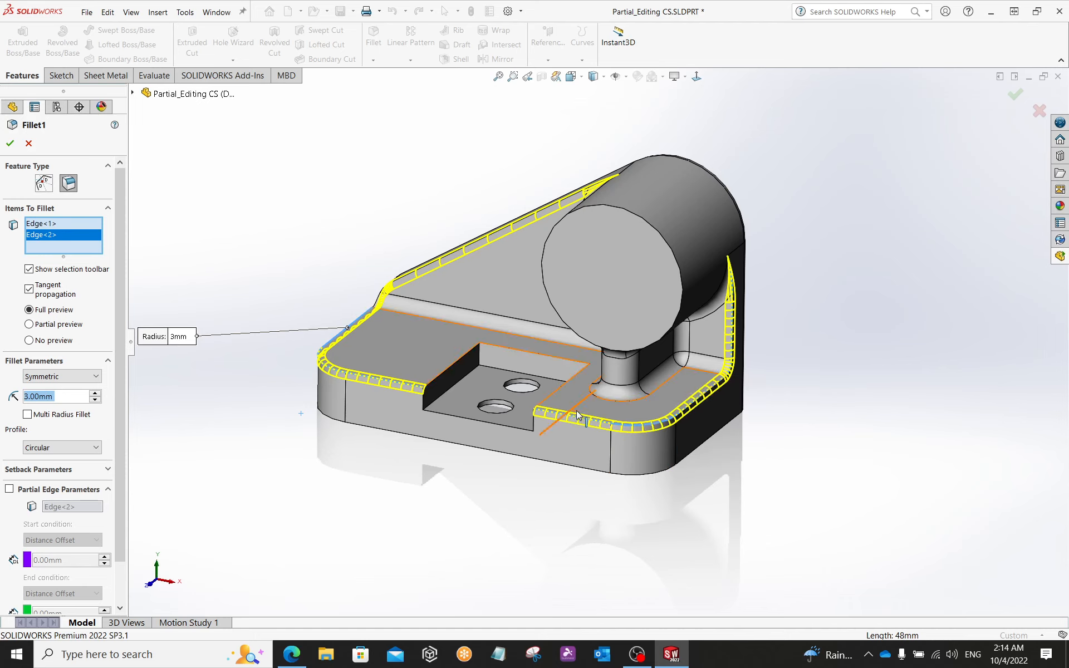
left_click(10, 143)
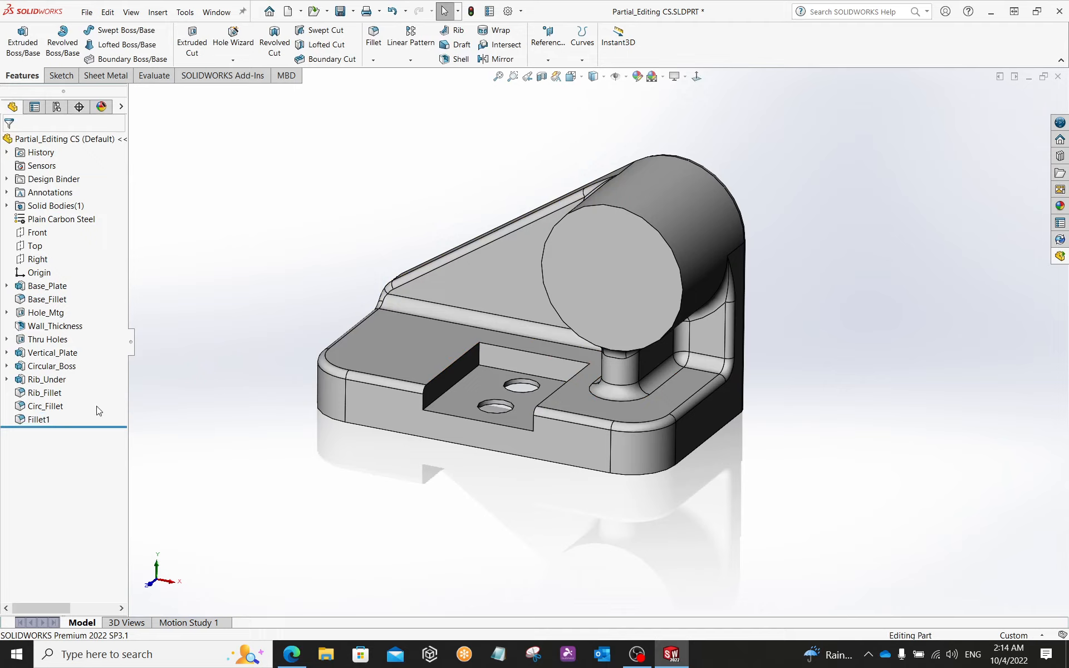
left_click(36, 420)
middle_click_drag(249, 453, 248, 387)
left_click(239, 376)
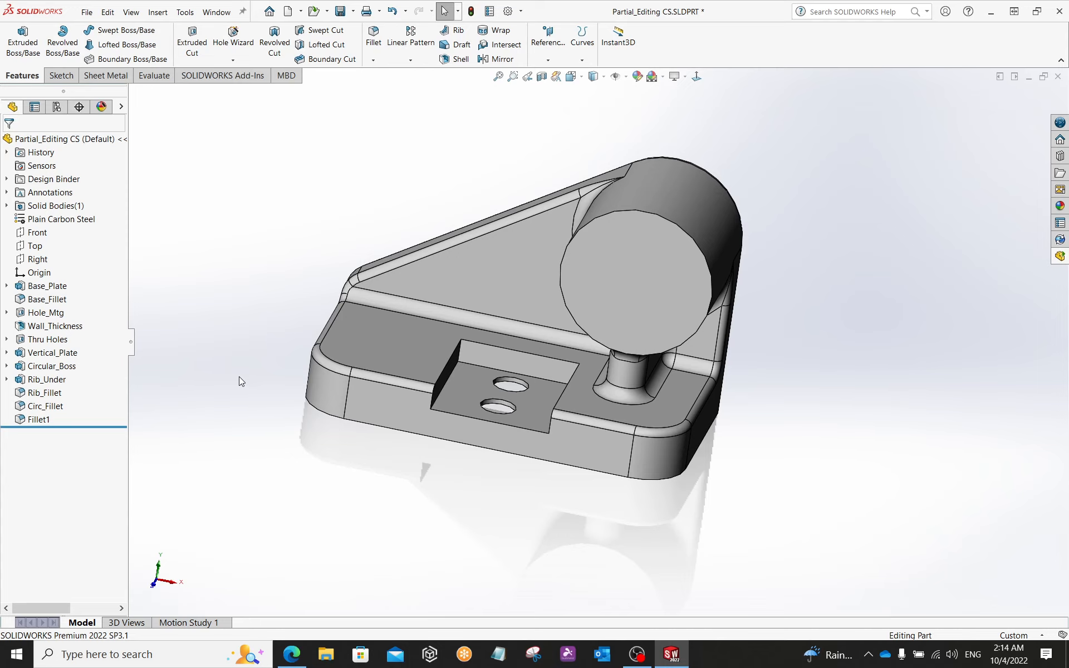
- Copy Fillet1 onto the upper side edge of the hole pocket, on the side away from the boss
middle_click_drag(242, 393, 232, 408)
scroll(440, 388, "down", 5)
scroll(506, 375, "up", 1)
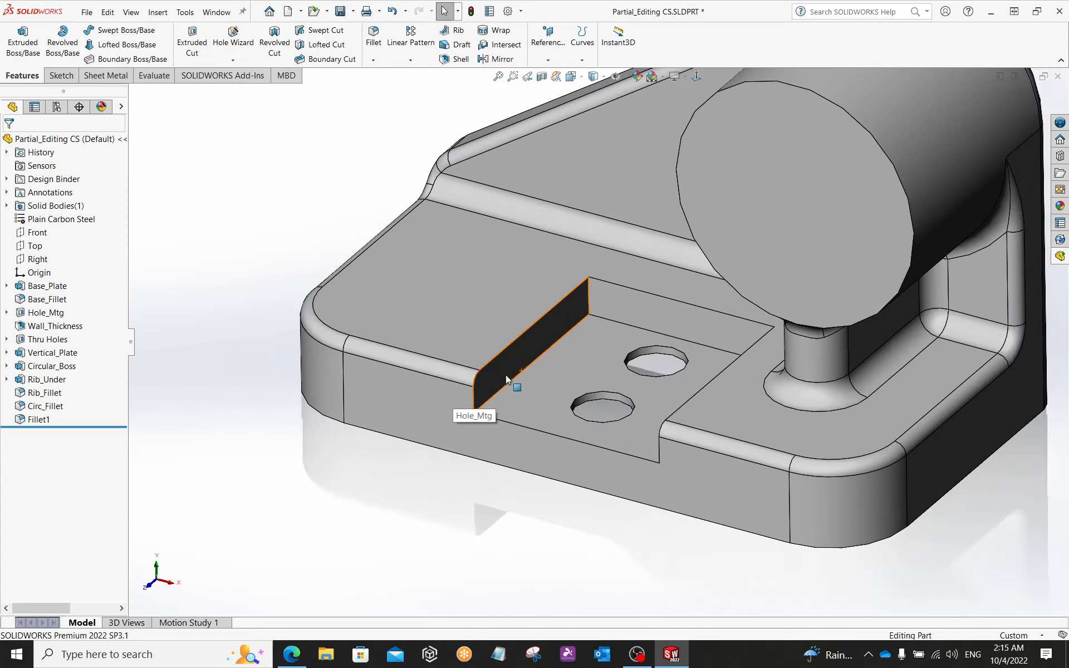
left_click(37, 420)
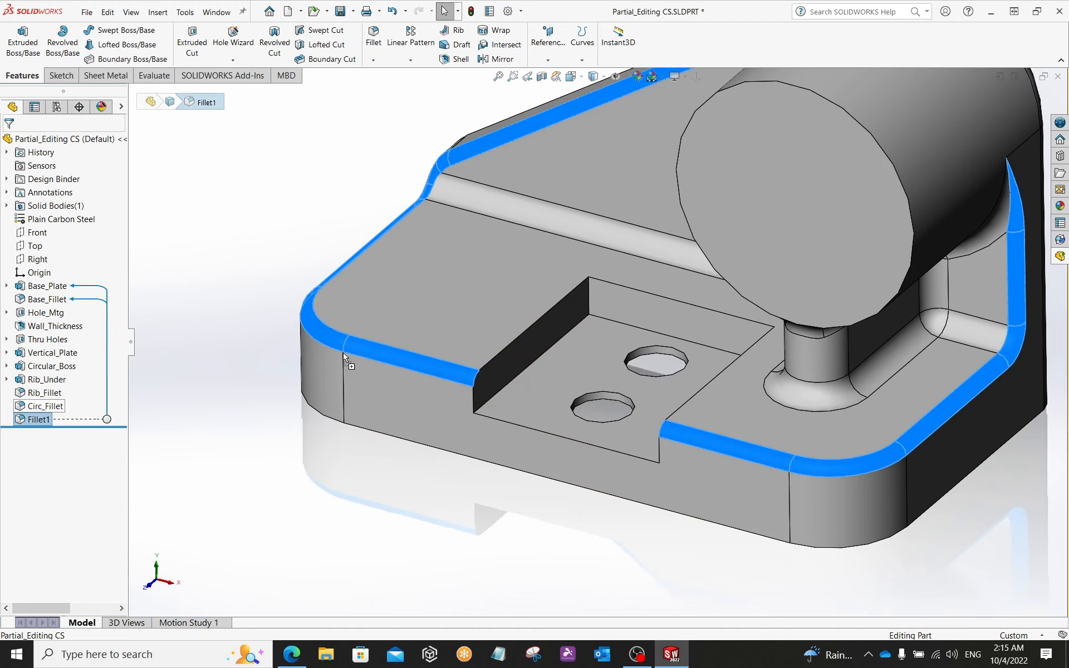
left_click_drag(545, 306, 550, 308)
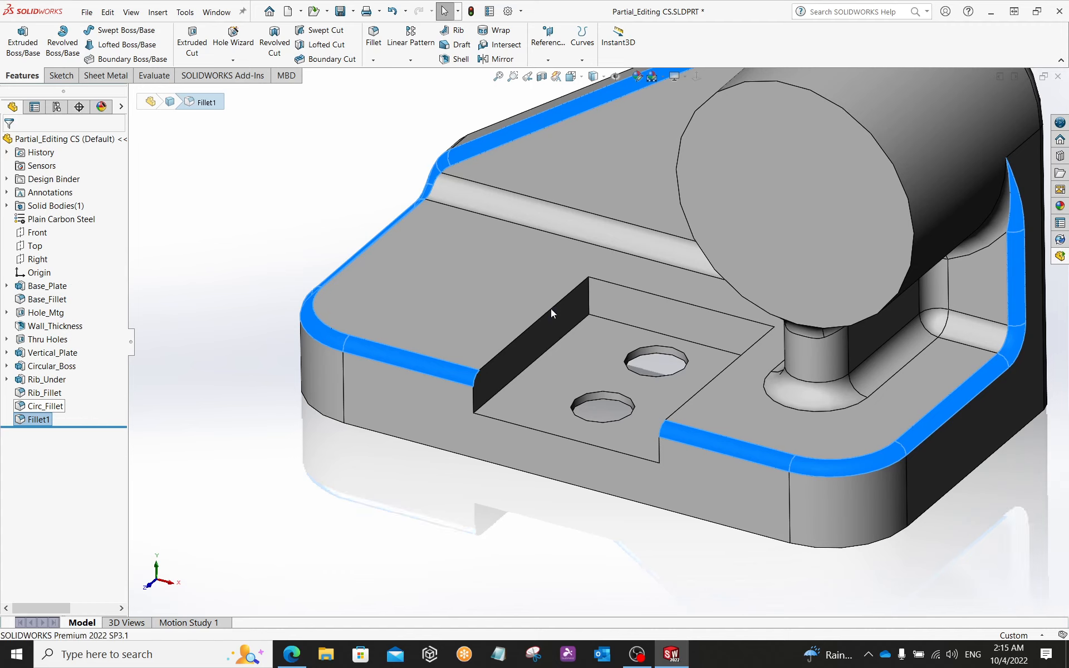
left_click(39, 432)
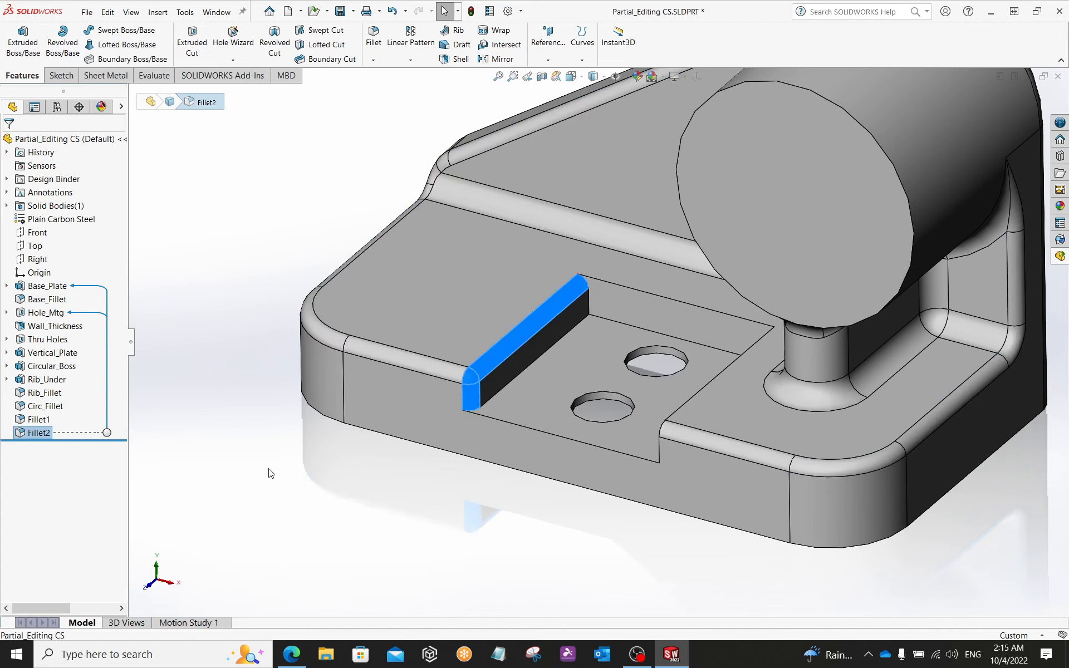
- Delete the fillet copied onto the pocket edge and show the whole bracket again
right_click(44, 435)
left_click(89, 476)
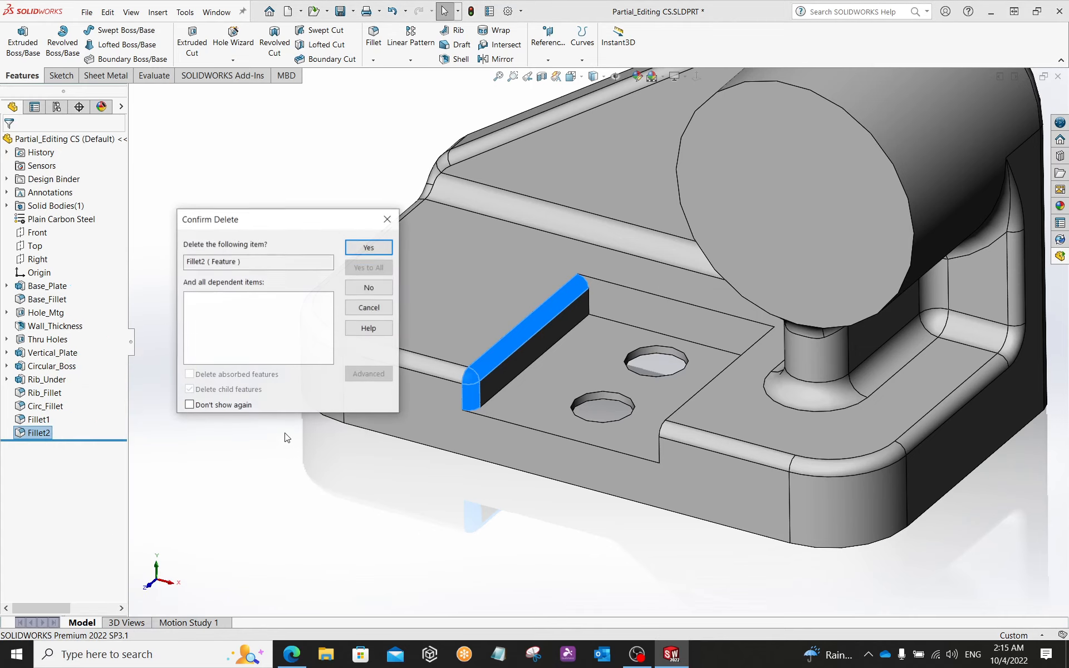
left_click(369, 248)
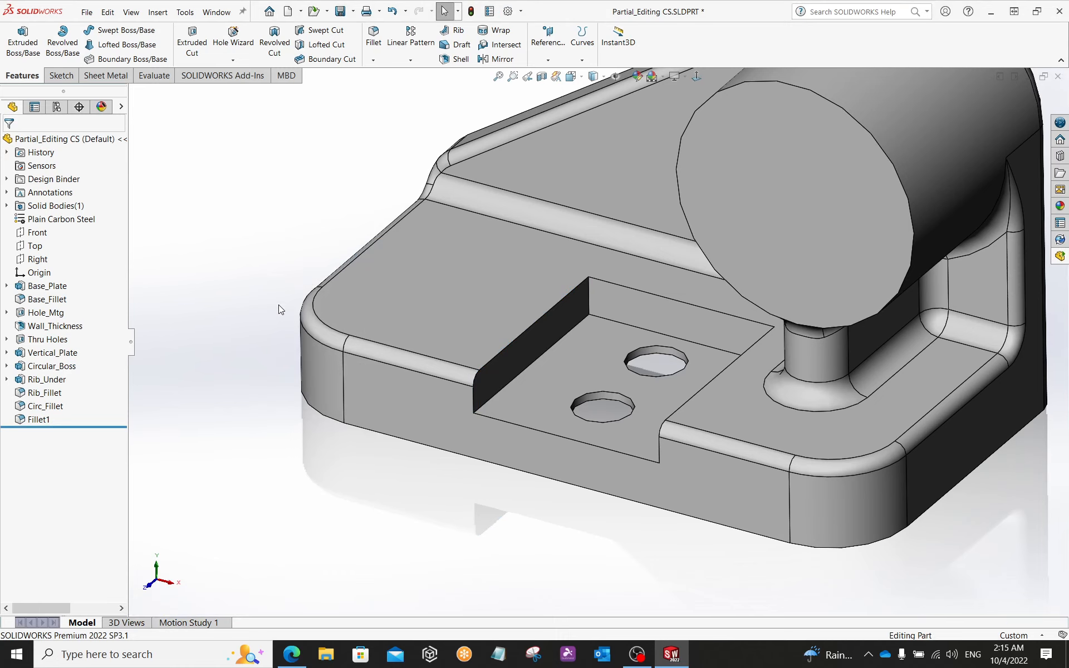
scroll(279, 306, "up", 5)
scroll(577, 262, "up", 2)
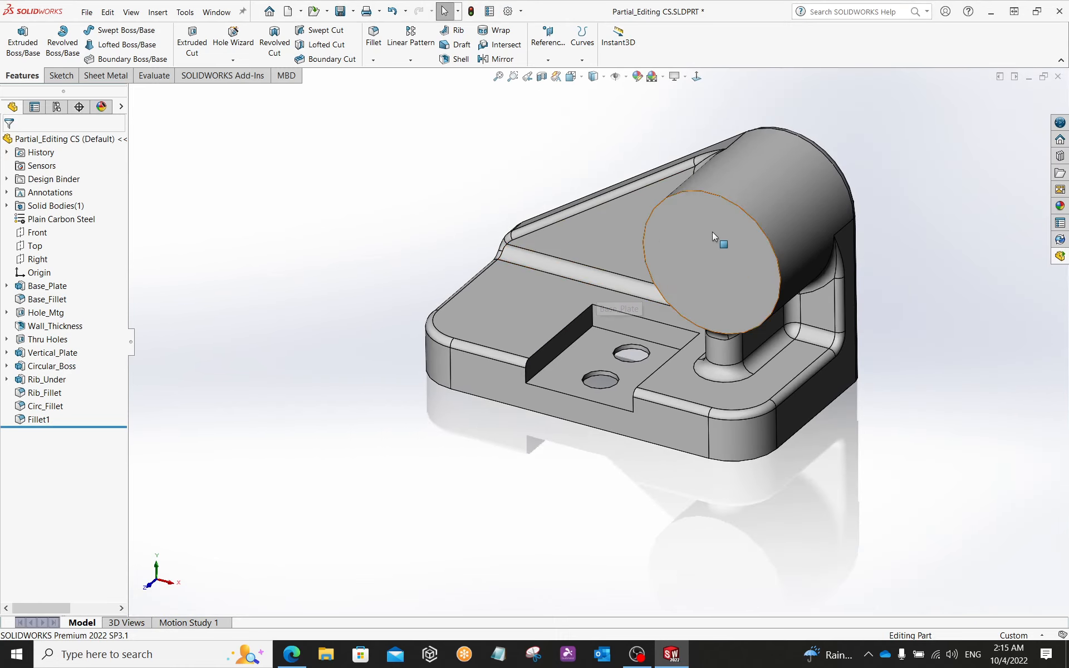
scroll(908, 252, "down", 2)
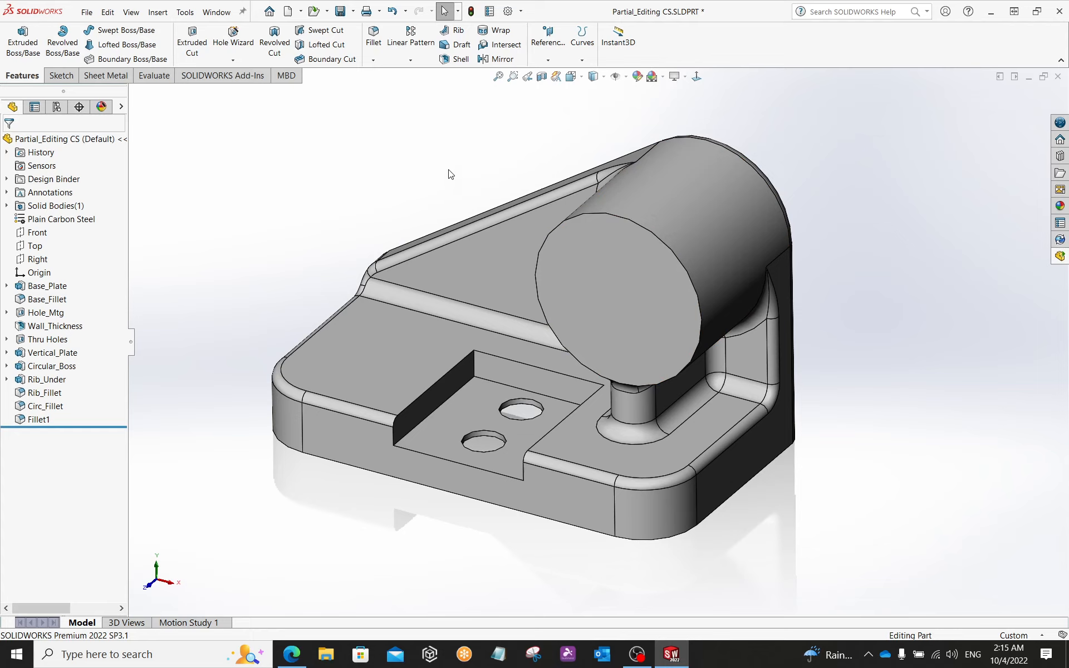
- Turn off the scene's floor reflections beneath the bracket and return to the feature tree
left_click(102, 107)
left_click(35, 109)
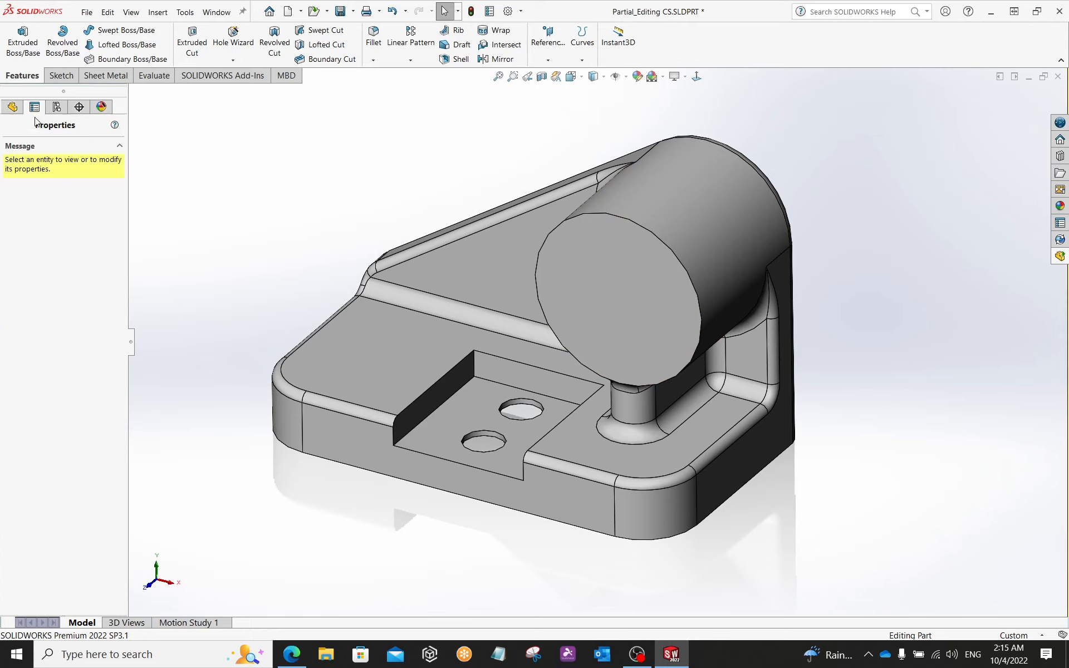
left_click(102, 107)
left_click(39, 123)
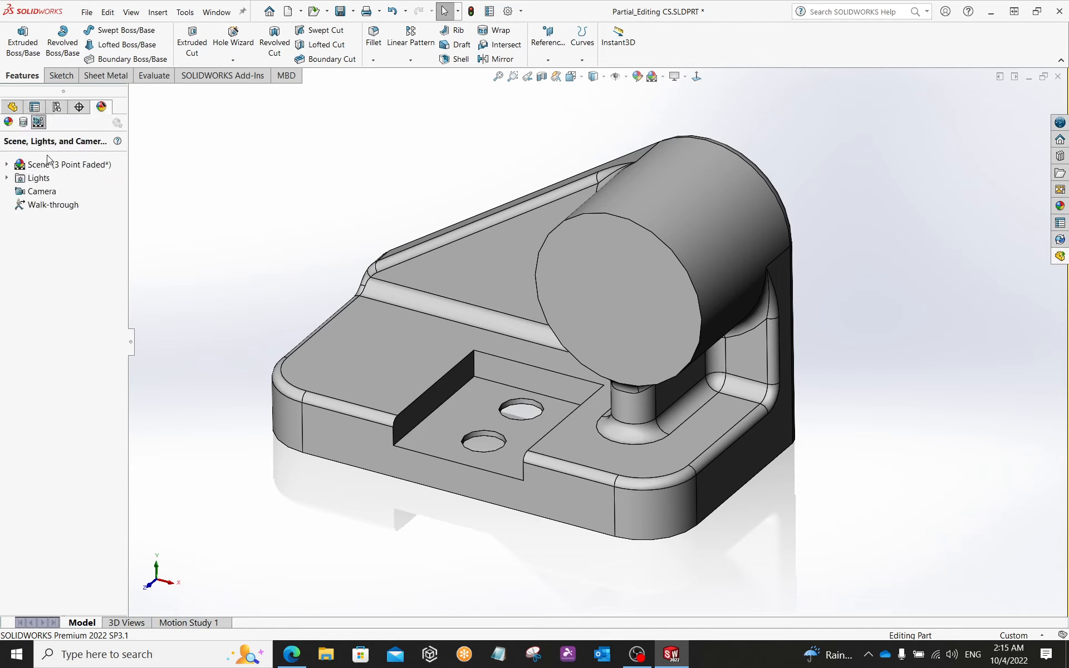
right_click(50, 165)
left_click(83, 198)
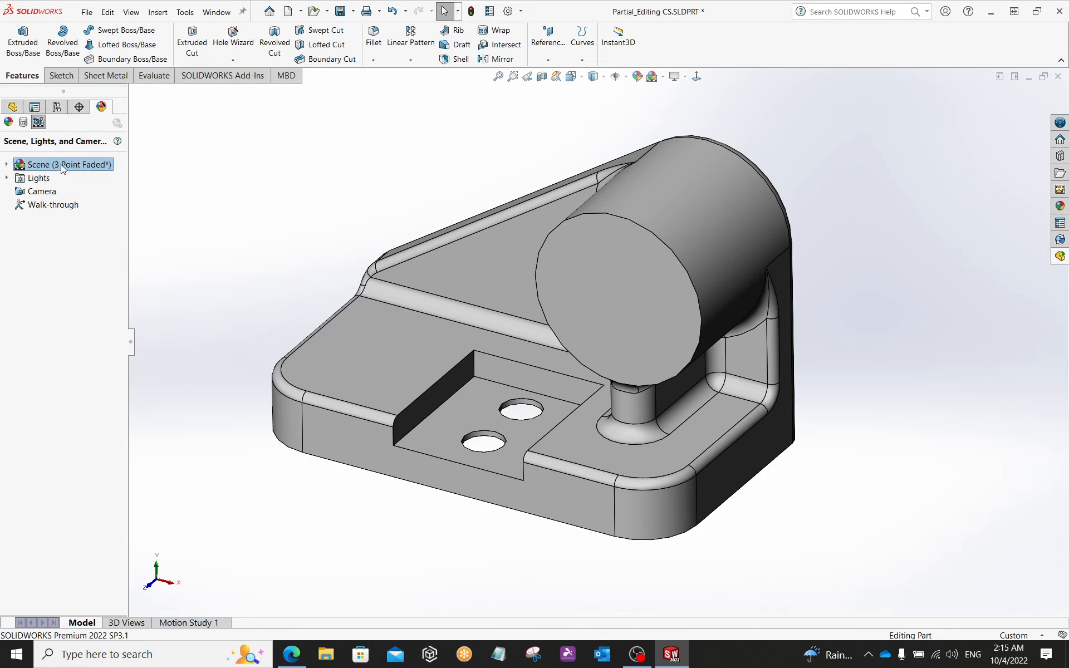
right_click(61, 164)
left_click(84, 214)
left_click(8, 122)
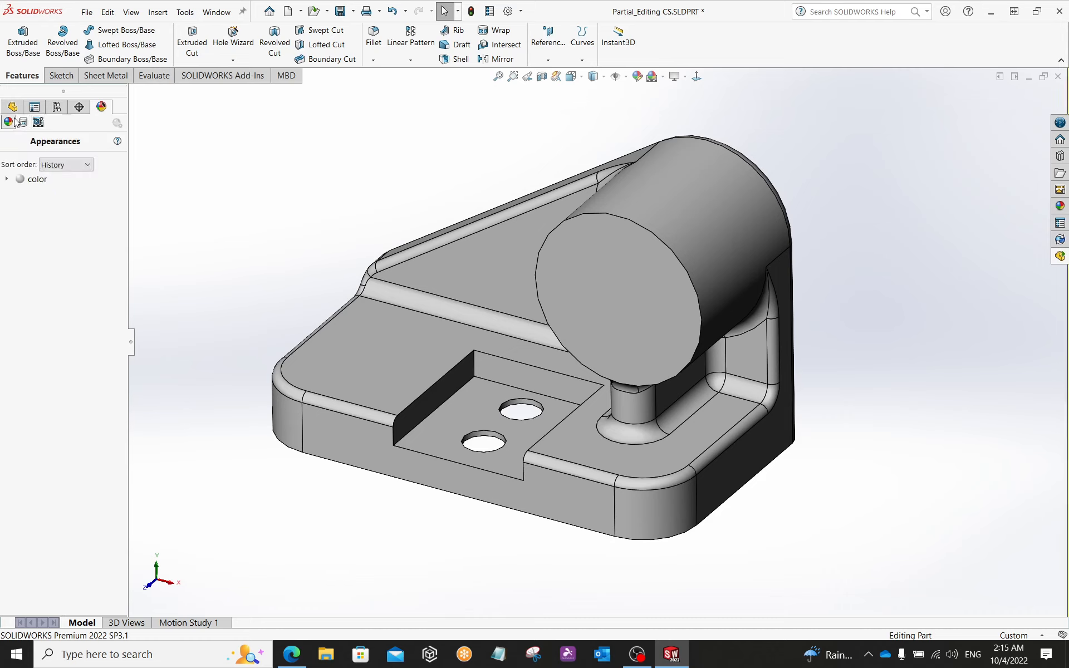
left_click(12, 107)
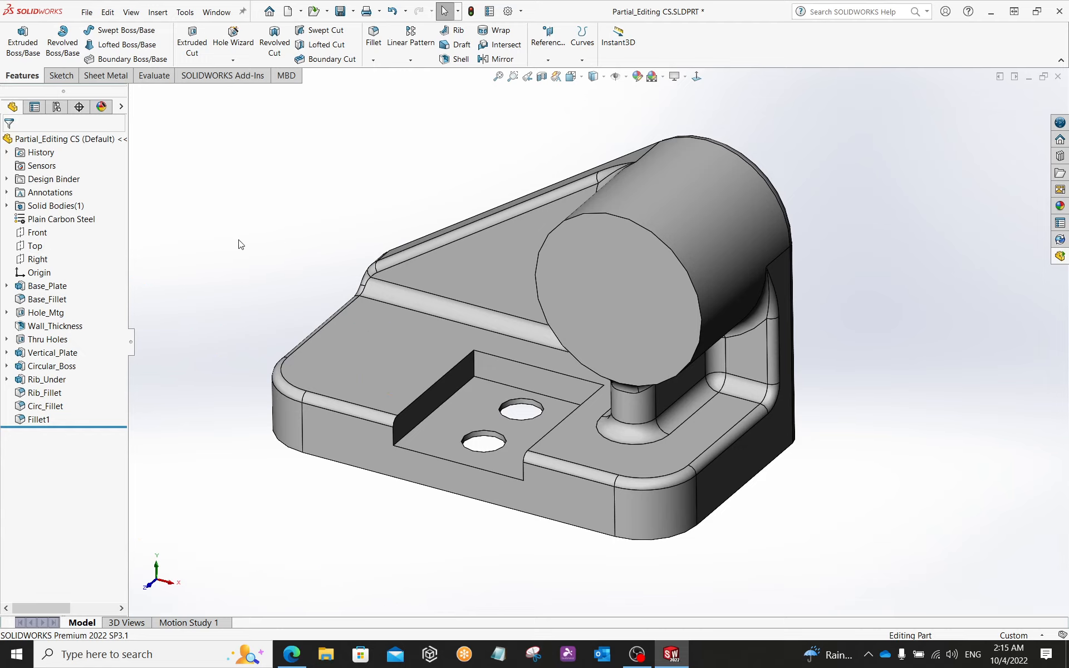
- Start a planar section view from the base plate's long outer side face and offset the cut to -44 mm
left_click(354, 432)
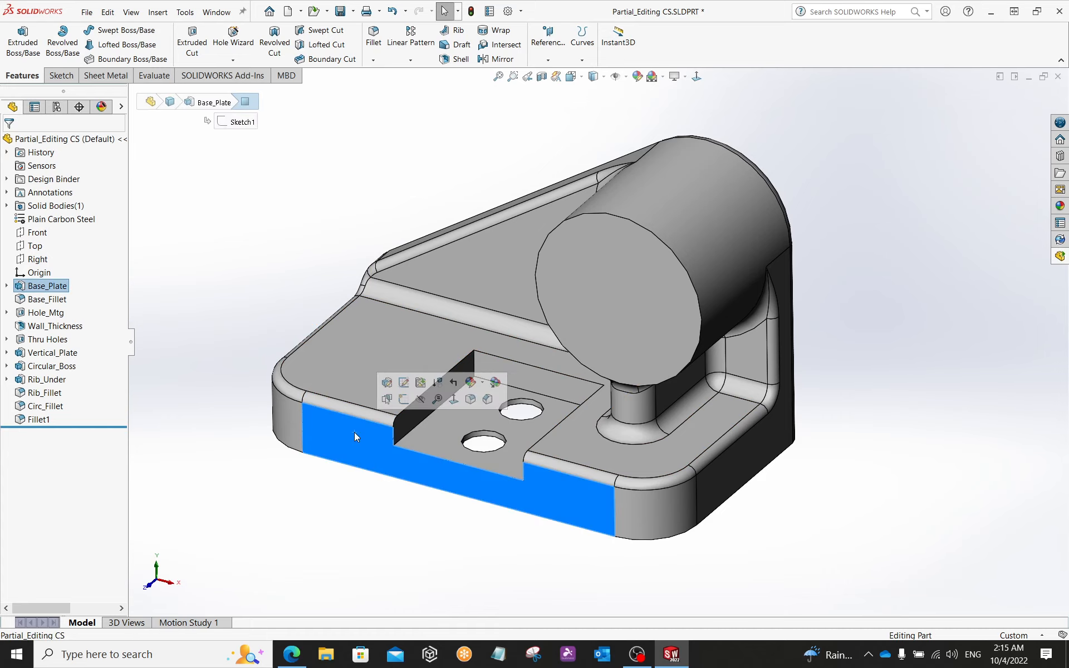
left_click(543, 77)
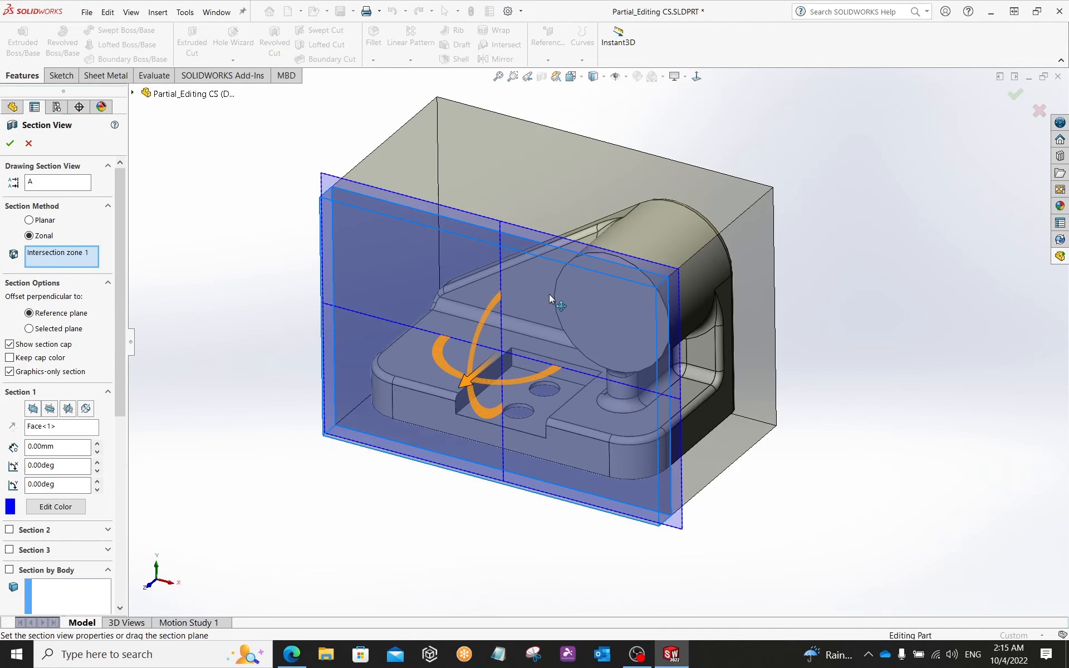
left_click_drag(478, 385, 537, 406)
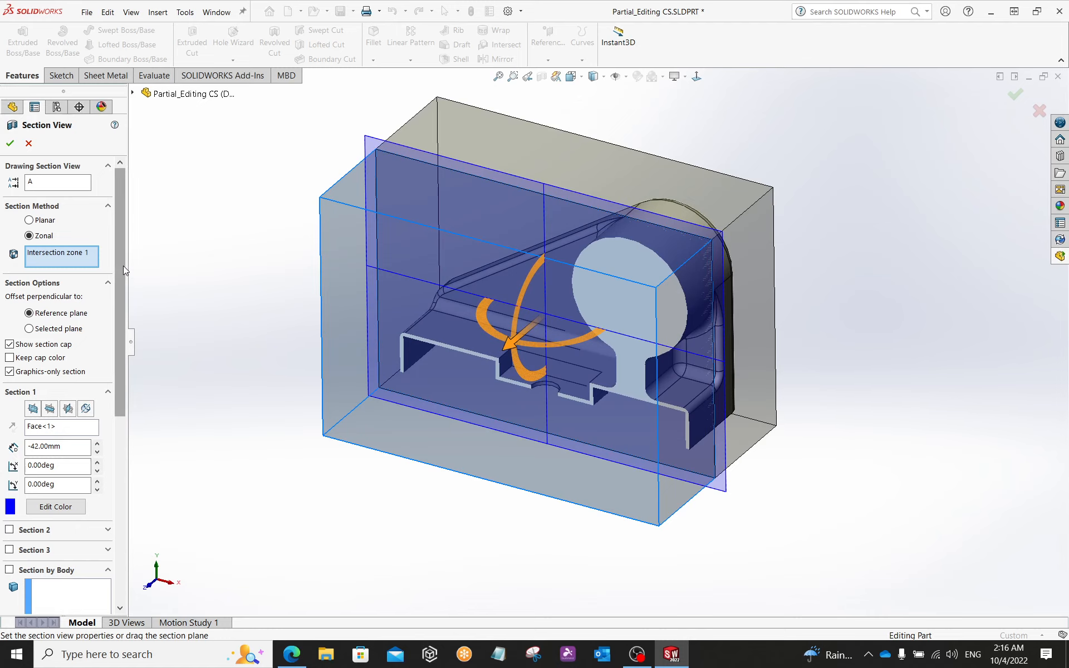
left_click(46, 221)
left_click(44, 221)
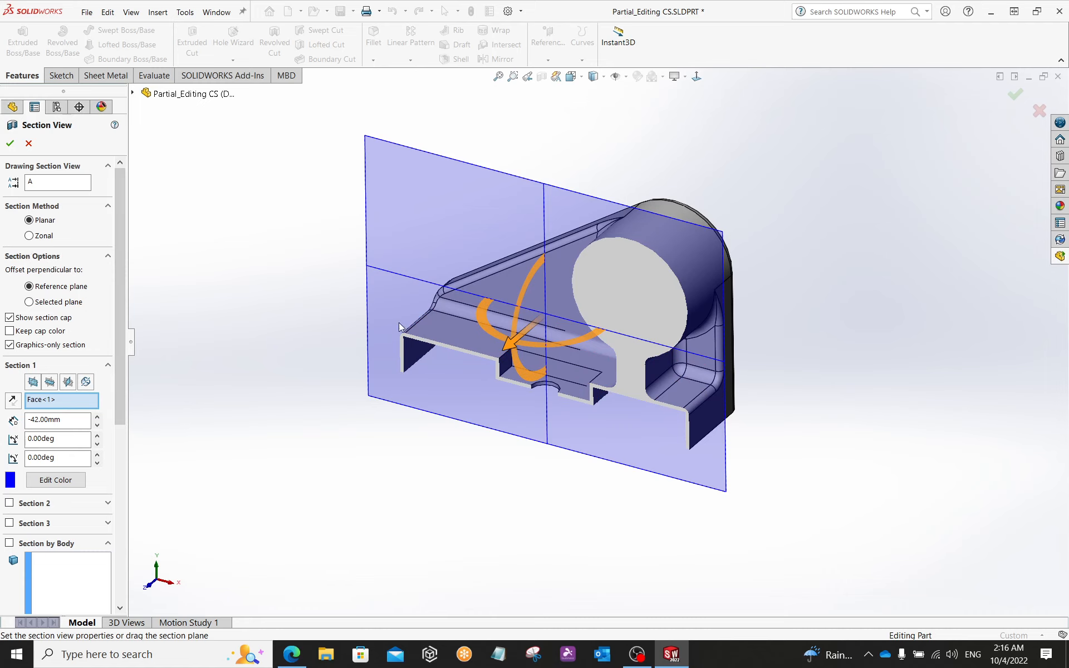
mouse_move(507, 343)
left_mouse_down()
mouse_move(441, 453)
mouse_move(466, 382)
mouse_move(515, 349)
left_mouse_up()
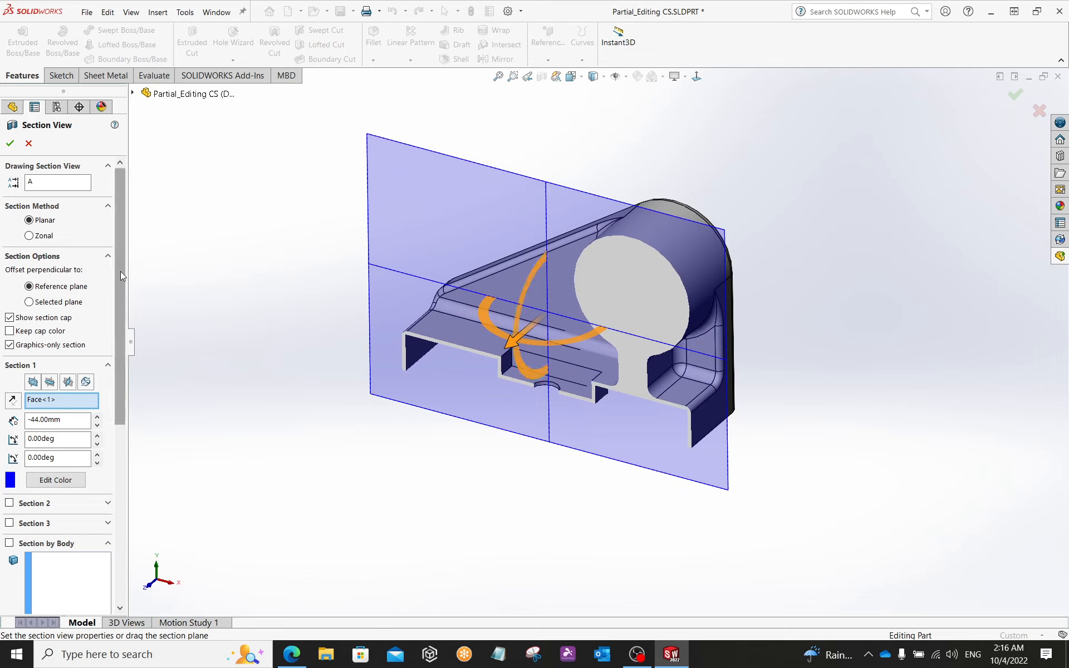
- Enable Section 2 on the Right plane and offset it to 127 mm
left_click_drag(120, 271, 125, 346)
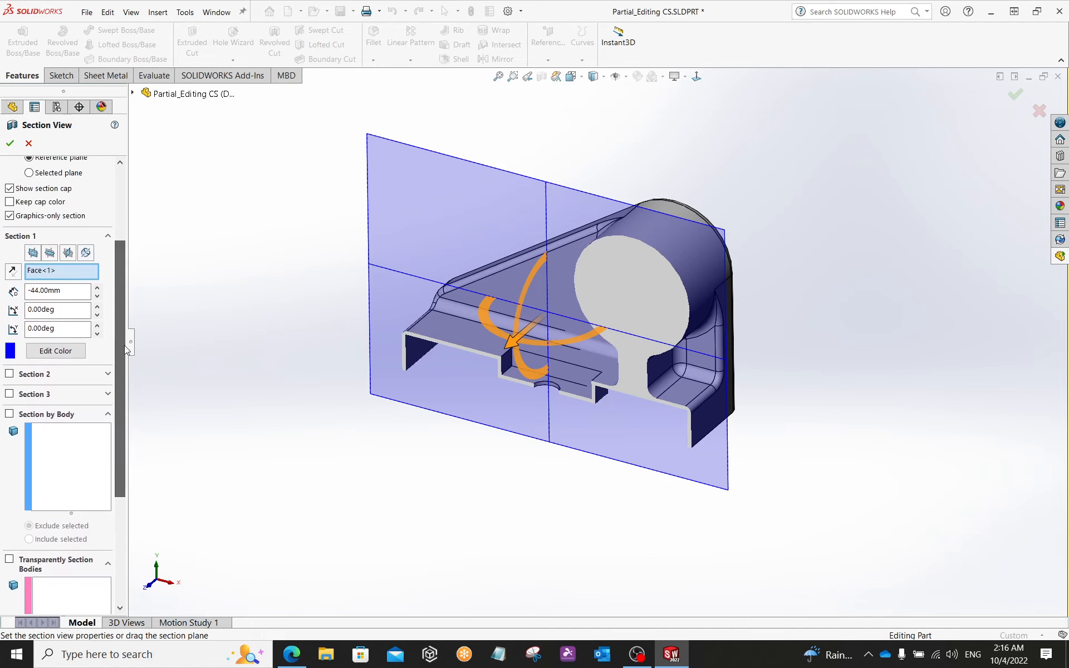
left_click(9, 375)
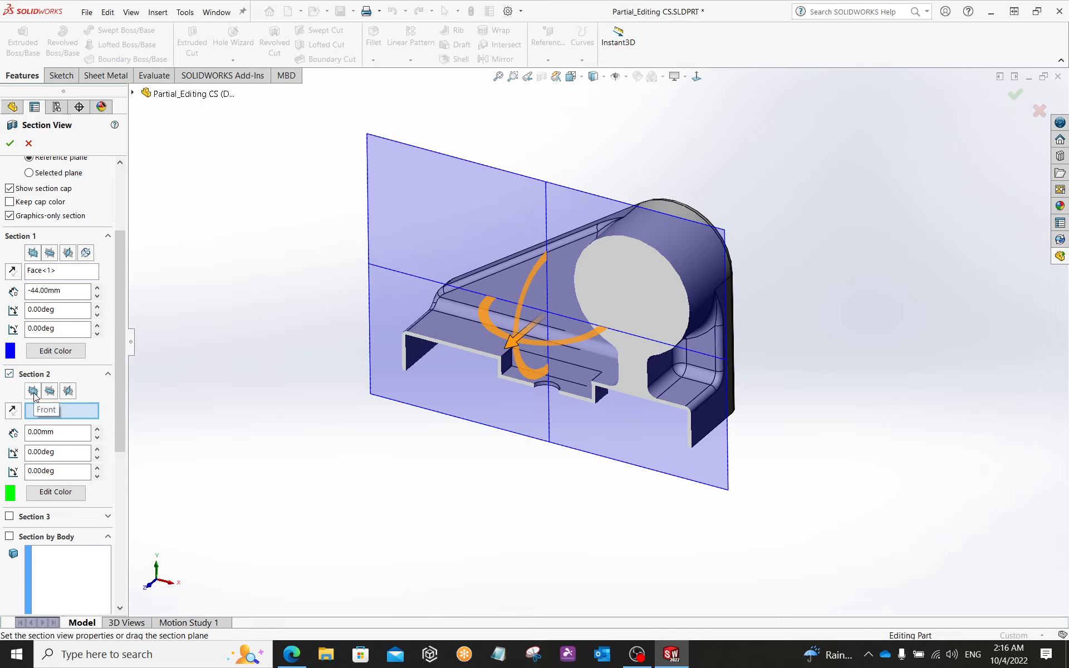
left_click(68, 392)
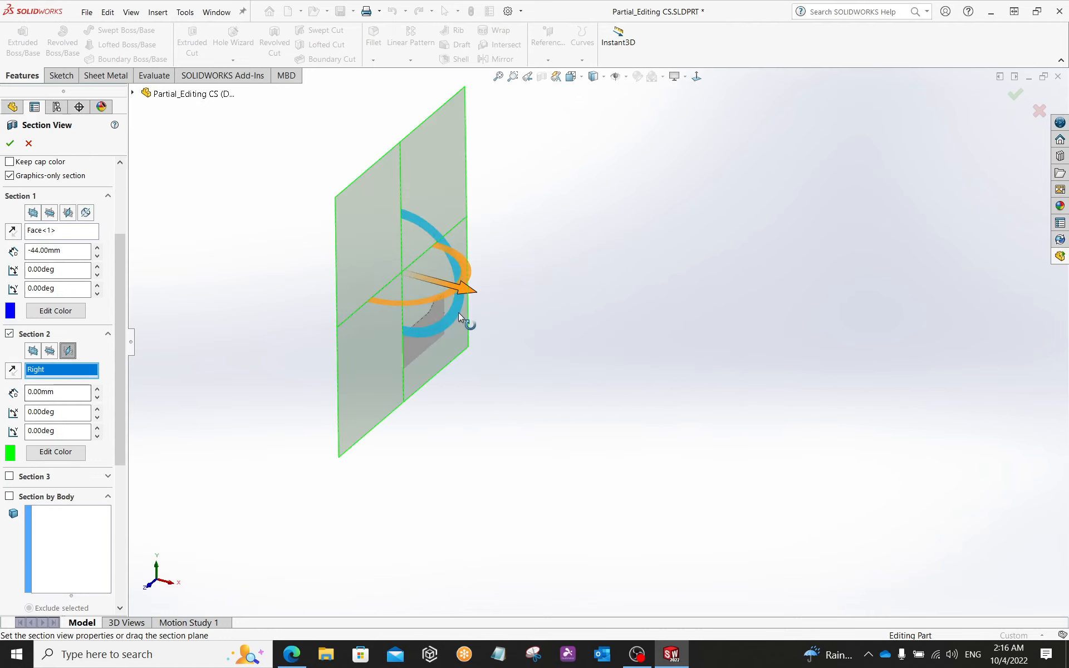
left_click_drag(467, 295, 694, 346)
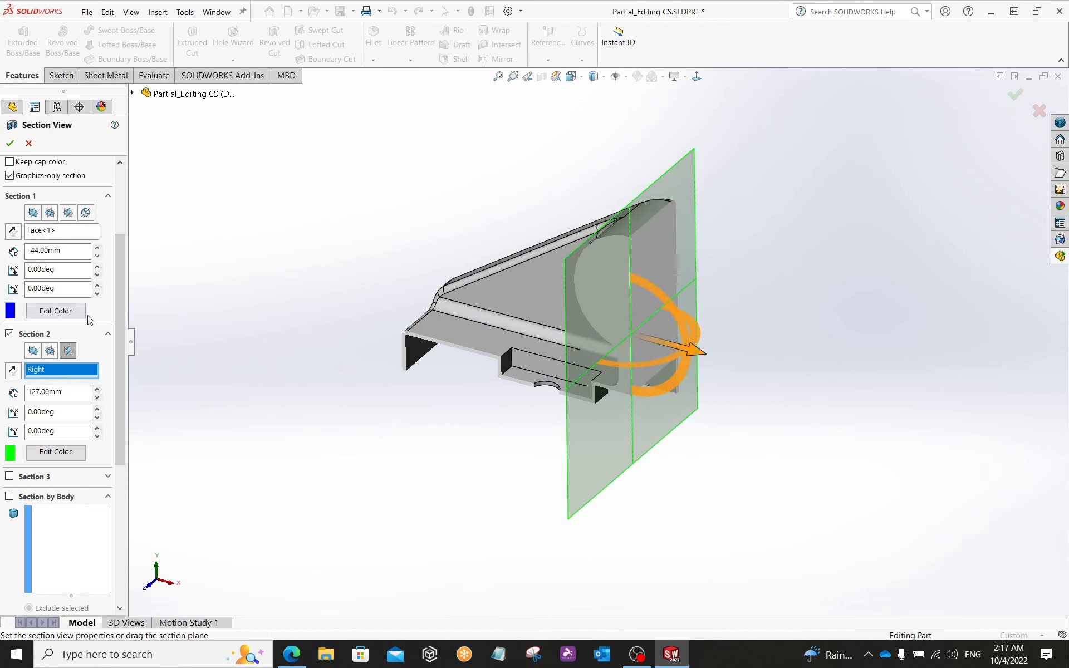
- Enable Section 3 on the Top plane, offset it to 70 mm, and view the combined cut
scroll(122, 324, "down", 3)
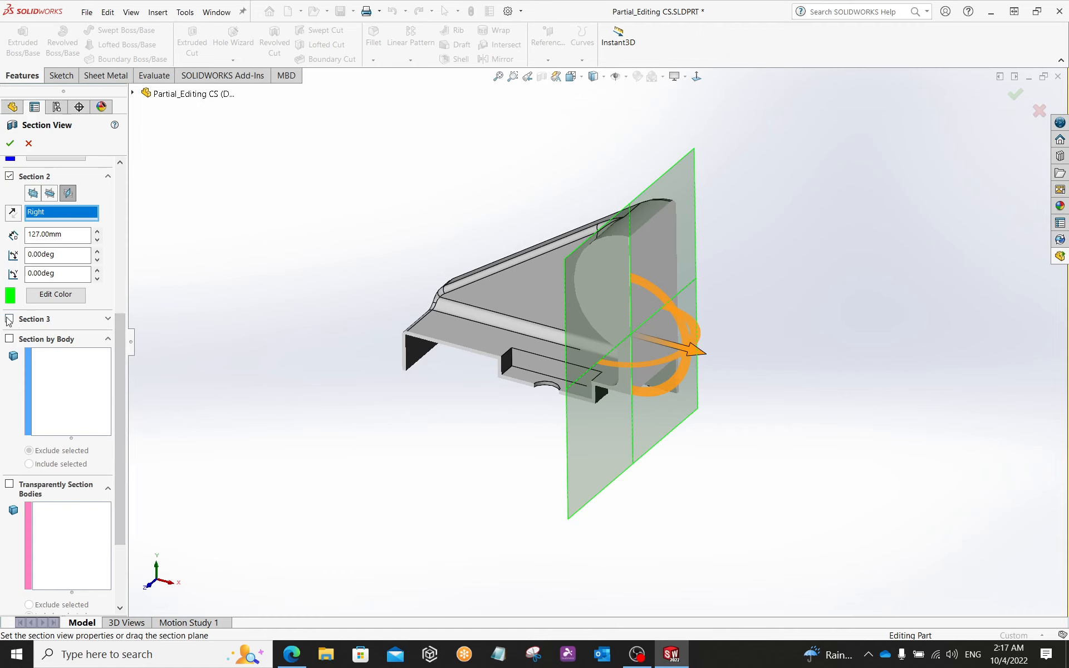
left_click(8, 319)
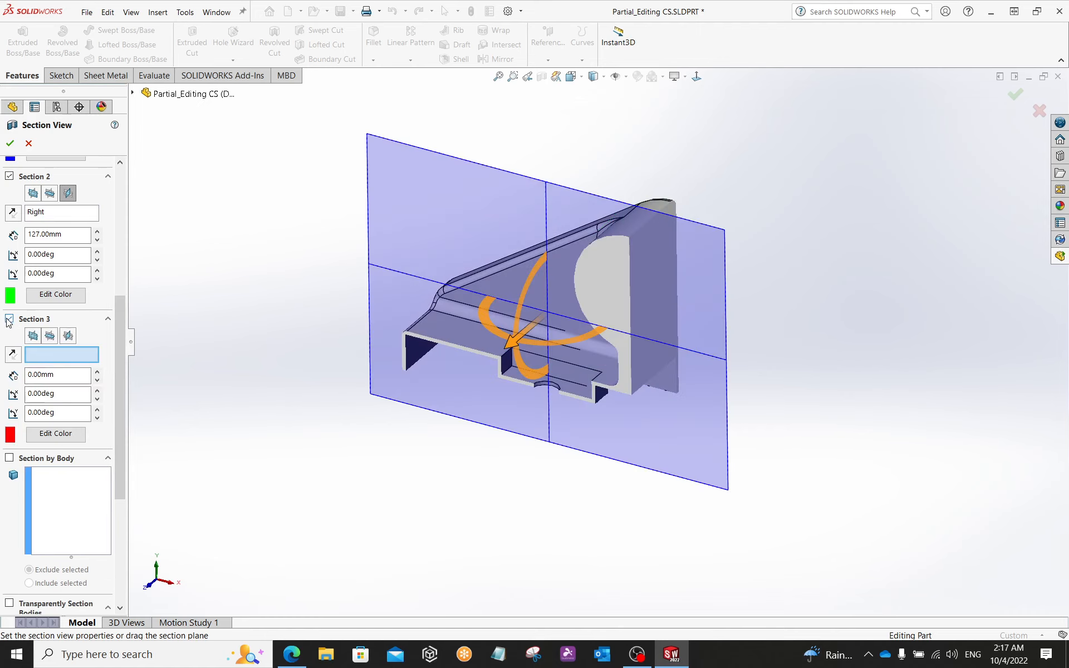
left_click(50, 336)
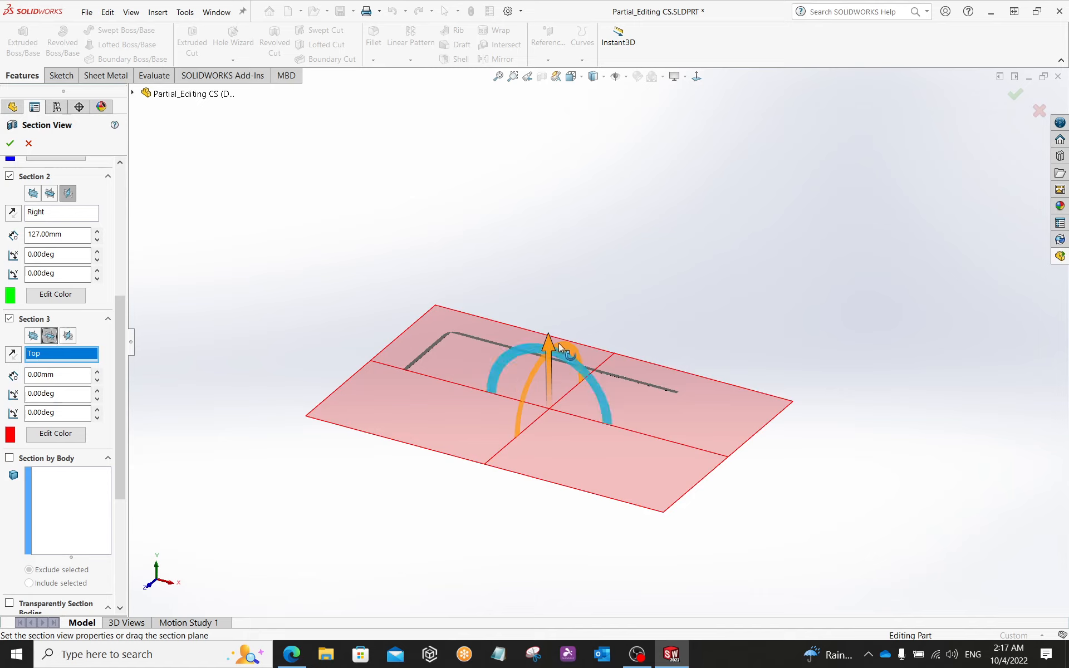
left_click_drag(549, 342, 595, 215)
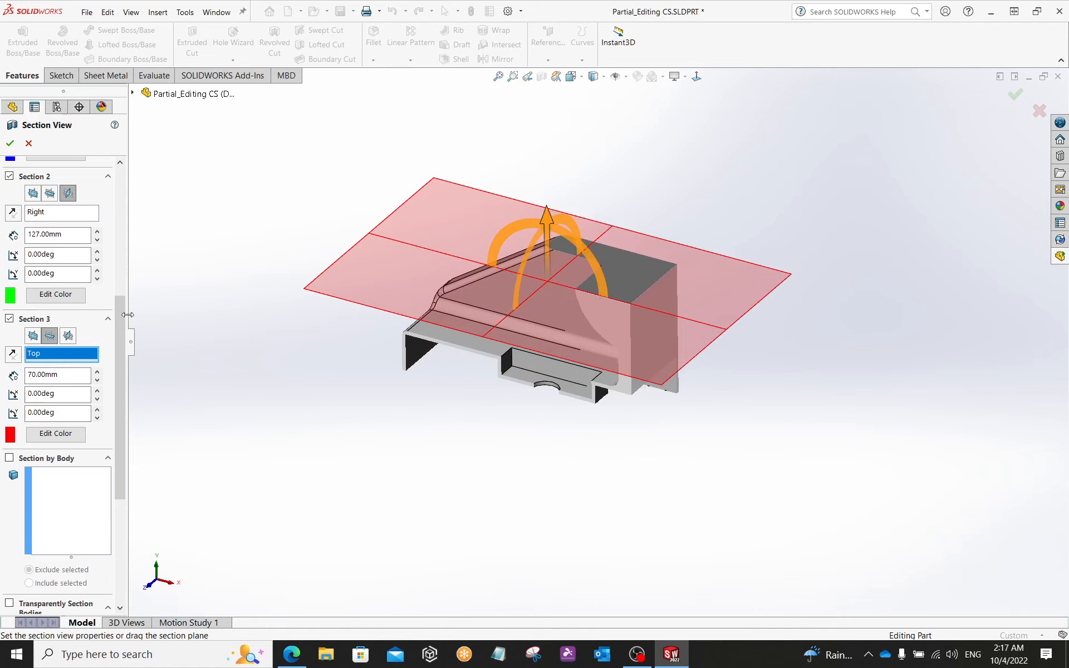
left_click_drag(121, 320, 122, 162)
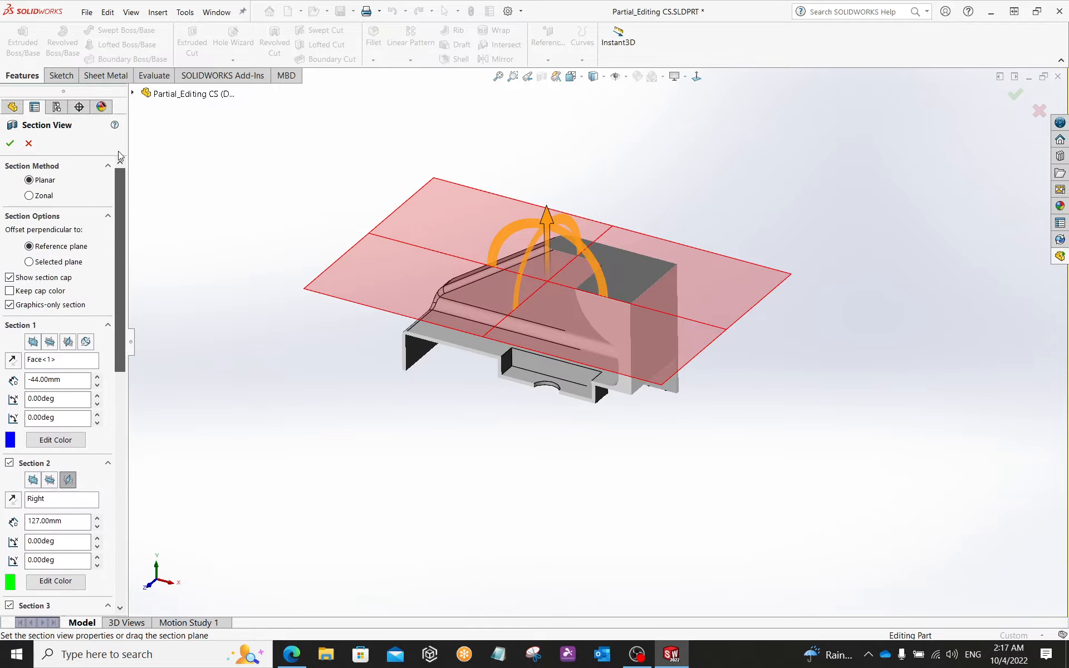
middle_click_drag(427, 506, 413, 445)
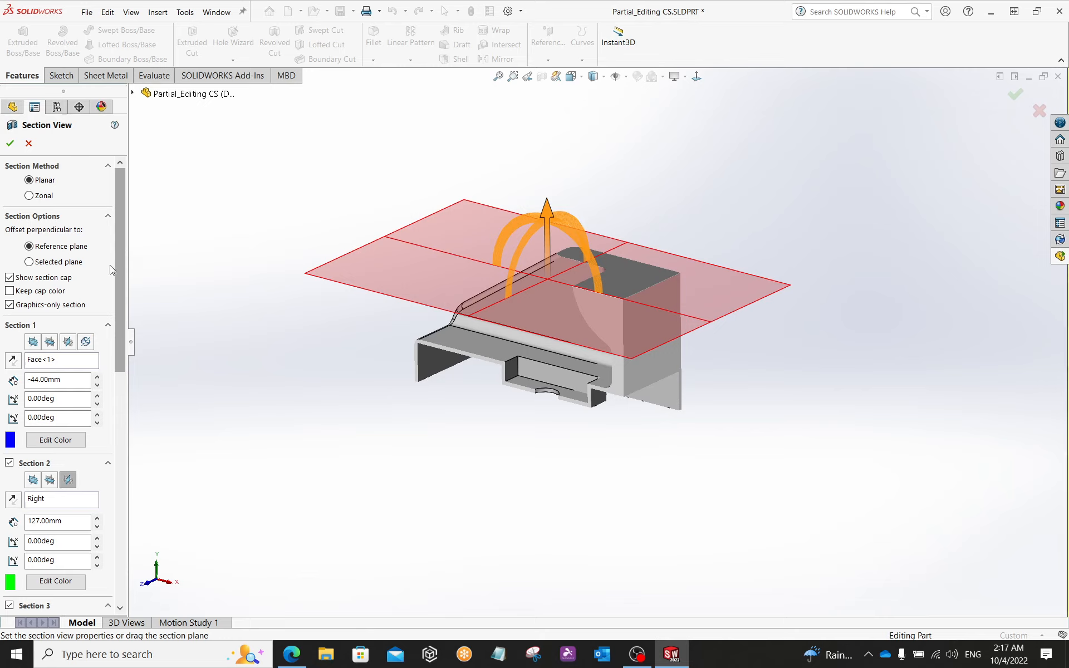
- Switch the section method to Zonal and highlight the selected intersection zone on the cylindrical boss to examine how the three section planes bound it
left_click(41, 196)
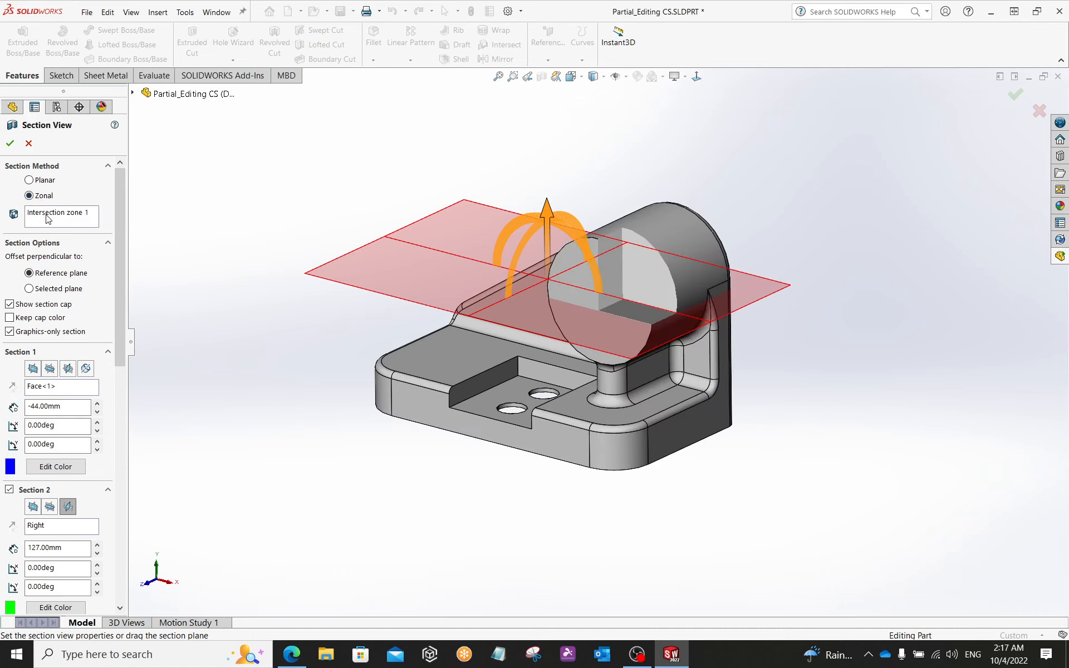
left_click(76, 215)
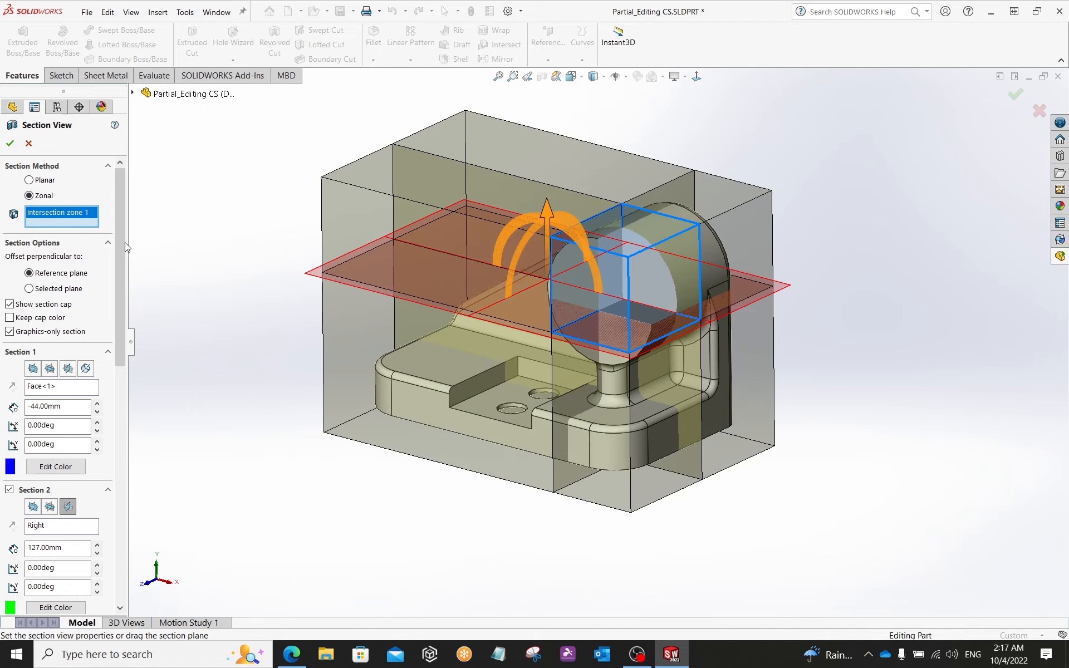
mouse_move(299, 423)
middle_mouse_down()
mouse_move(246, 377)
mouse_move(292, 414)
middle_mouse_up()
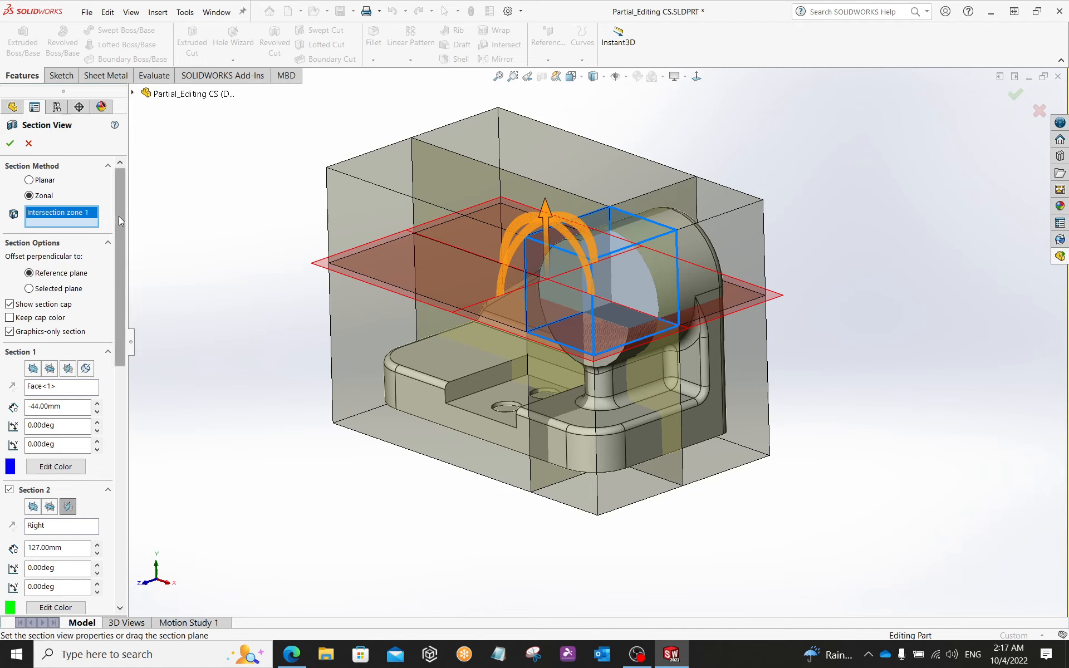
left_click_drag(118, 217, 119, 286)
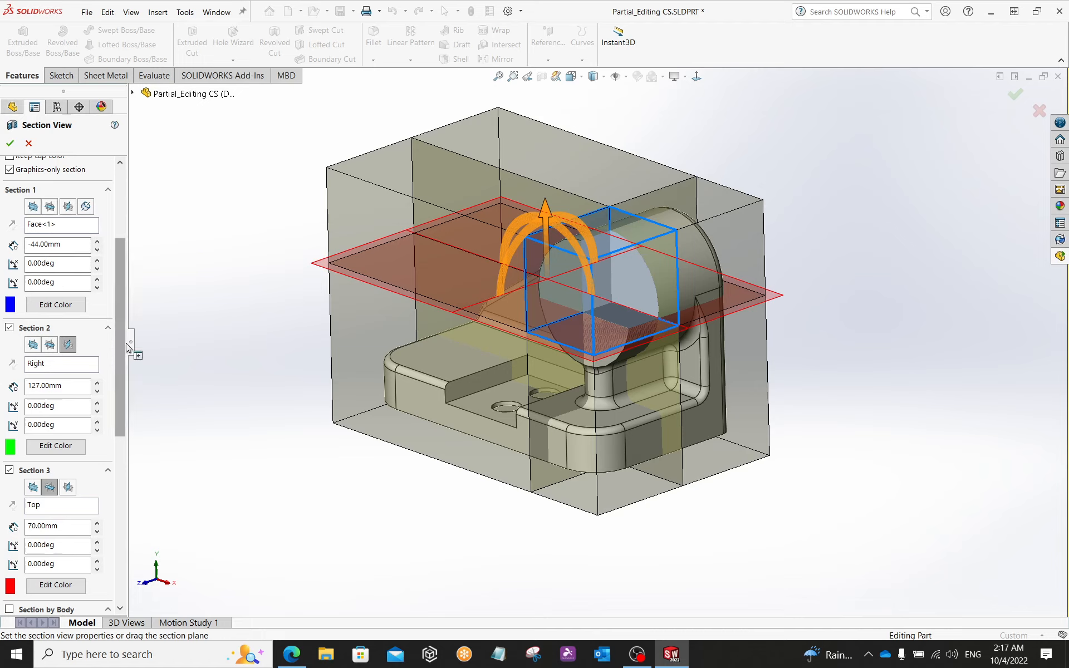
left_click_drag(124, 352, 119, 223)
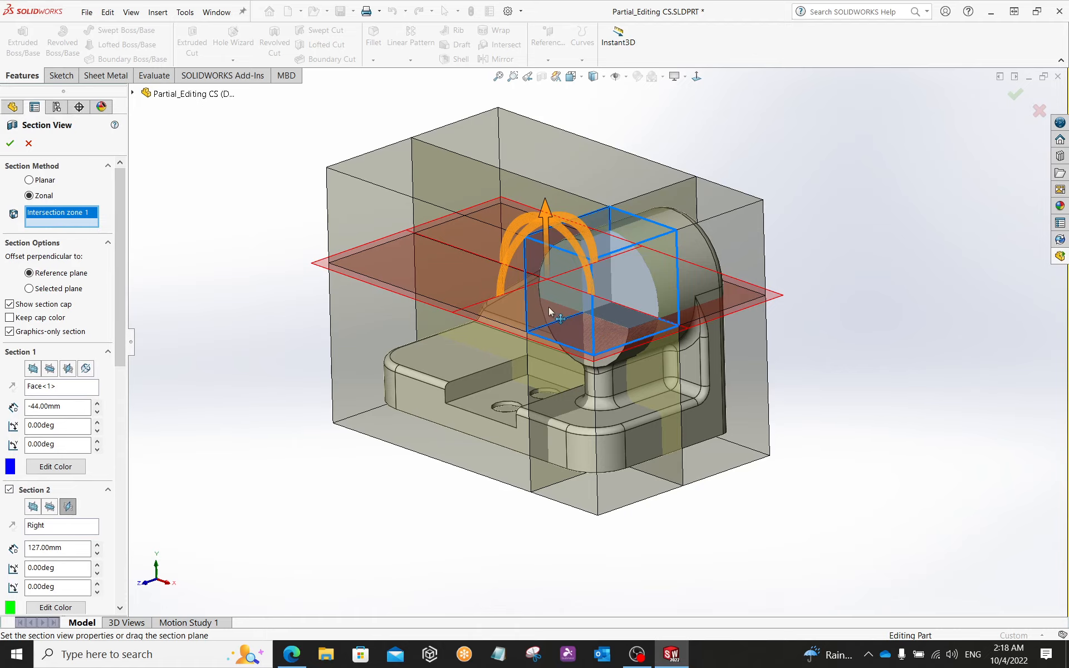
mouse_move(615, 306)
middle_mouse_down()
mouse_move(598, 255)
mouse_move(606, 222)
mouse_move(596, 309)
mouse_move(627, 305)
middle_mouse_up()
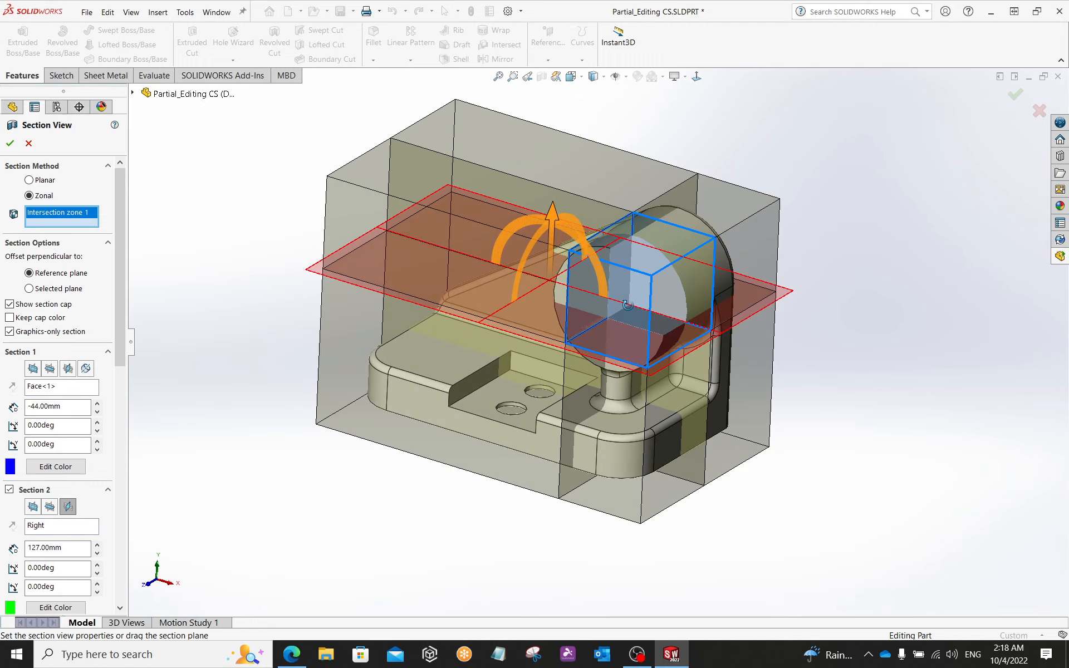
- Add the lower zone over the base plate's pocket and the lower zone at the vertical plate's end to the zonal cut, and accept the section
left_click(455, 379)
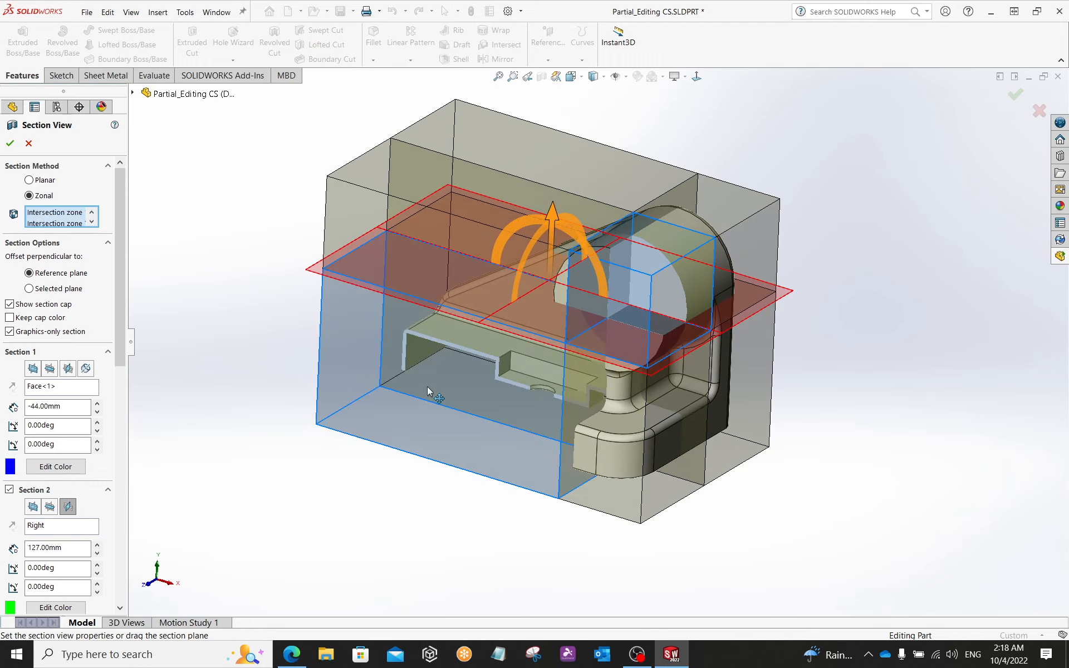
mouse_move(495, 413)
middle_mouse_down()
mouse_move(437, 446)
mouse_move(434, 388)
mouse_move(390, 372)
mouse_move(492, 416)
middle_mouse_up()
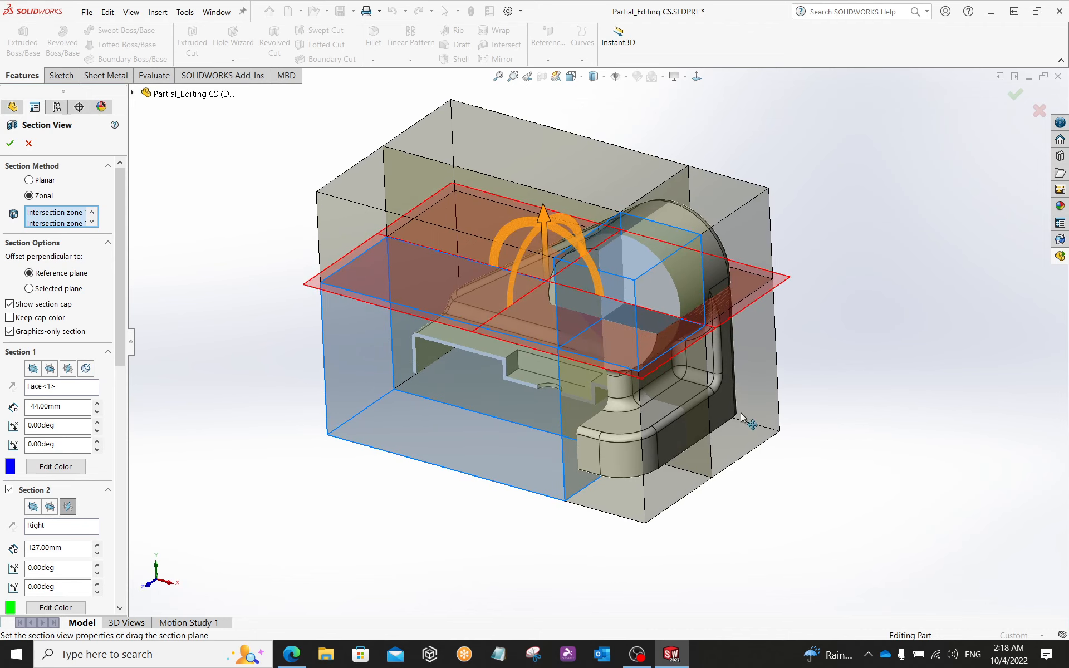
left_click(769, 374)
left_click(10, 143)
- Turn off the section view and inspect the complete bracket
left_click(541, 76)
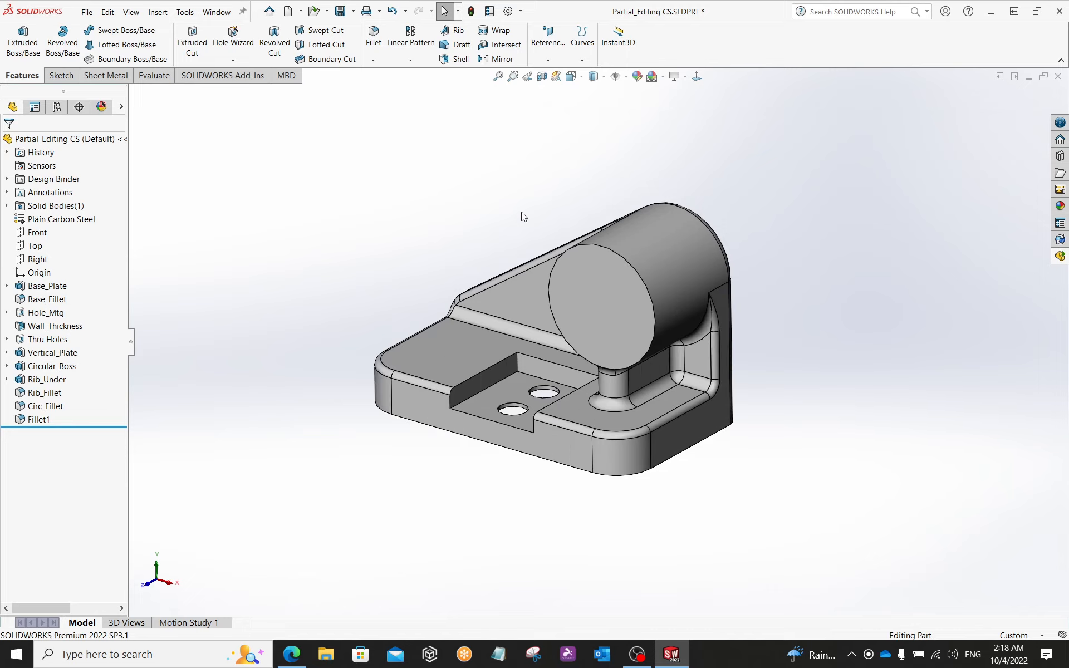
middle_click_drag(602, 307, 399, 313)
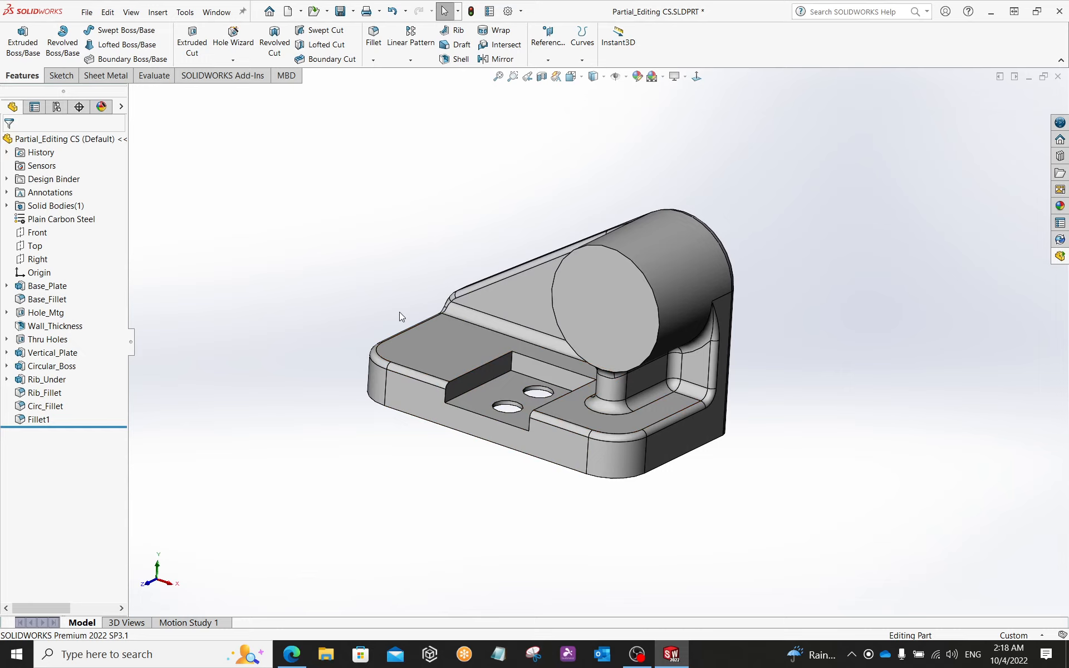